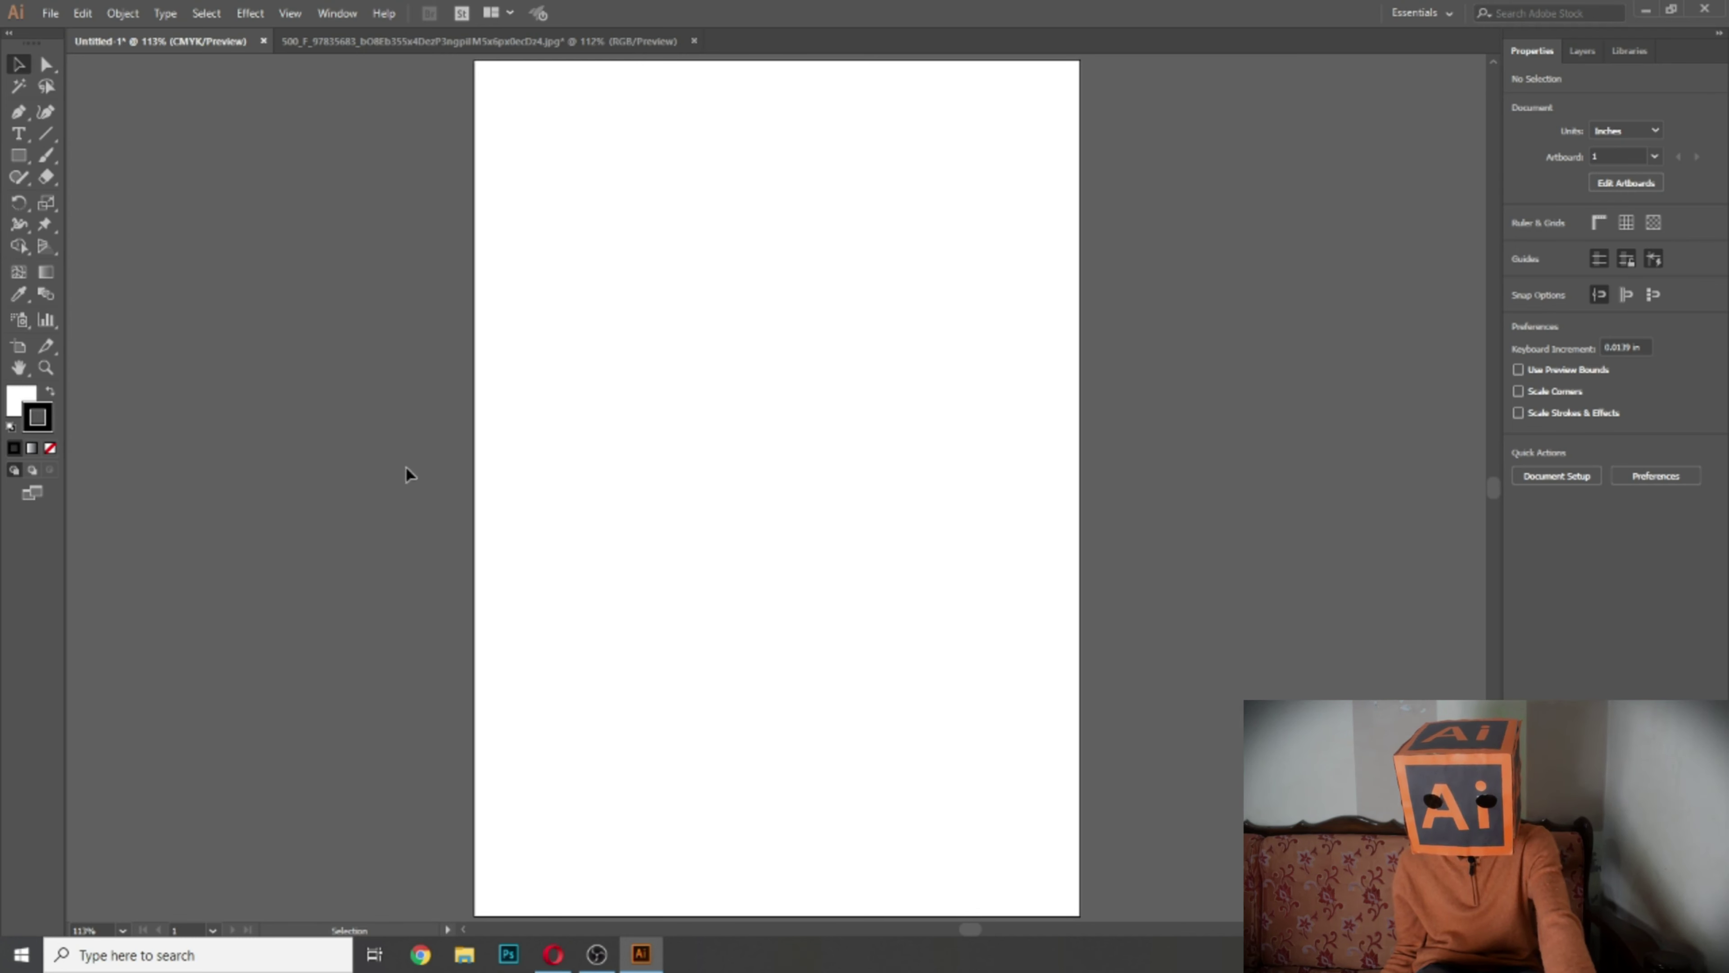
# Step: Draw a square about 4.02 in wide in the upper part of the artboard
pyautogui.click(19, 155)
pyautogui.click(94, 162)
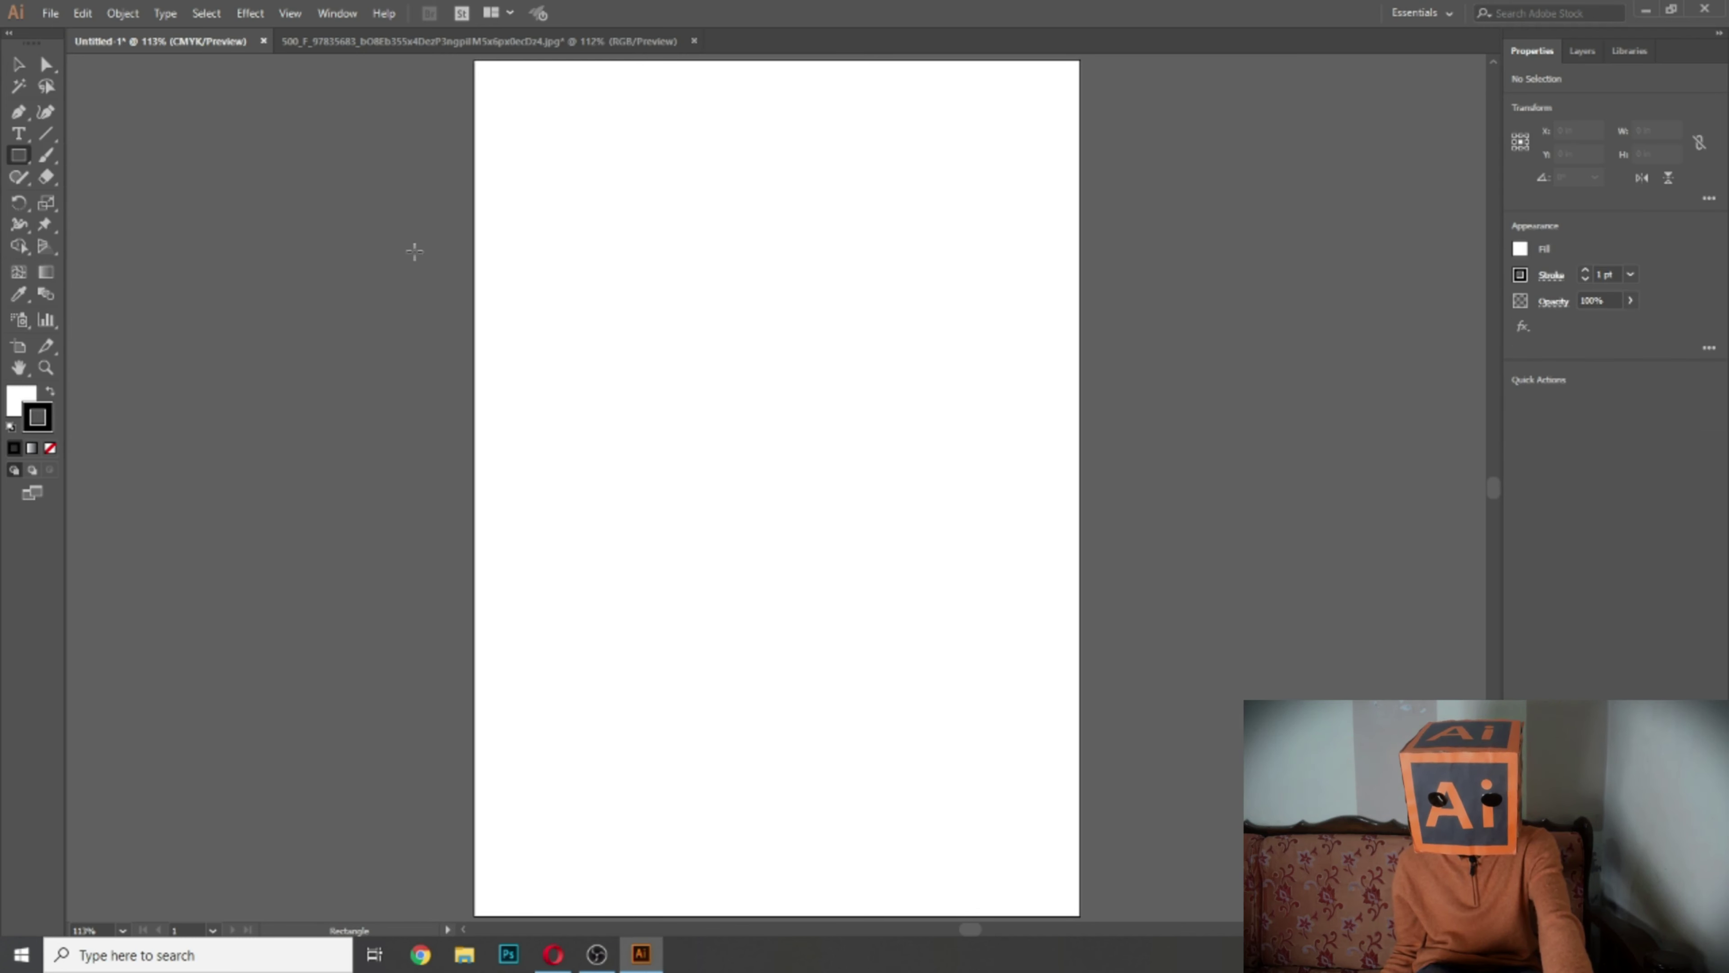
pyautogui.moveTo(557, 159); pyautogui.dragTo(848, 450)
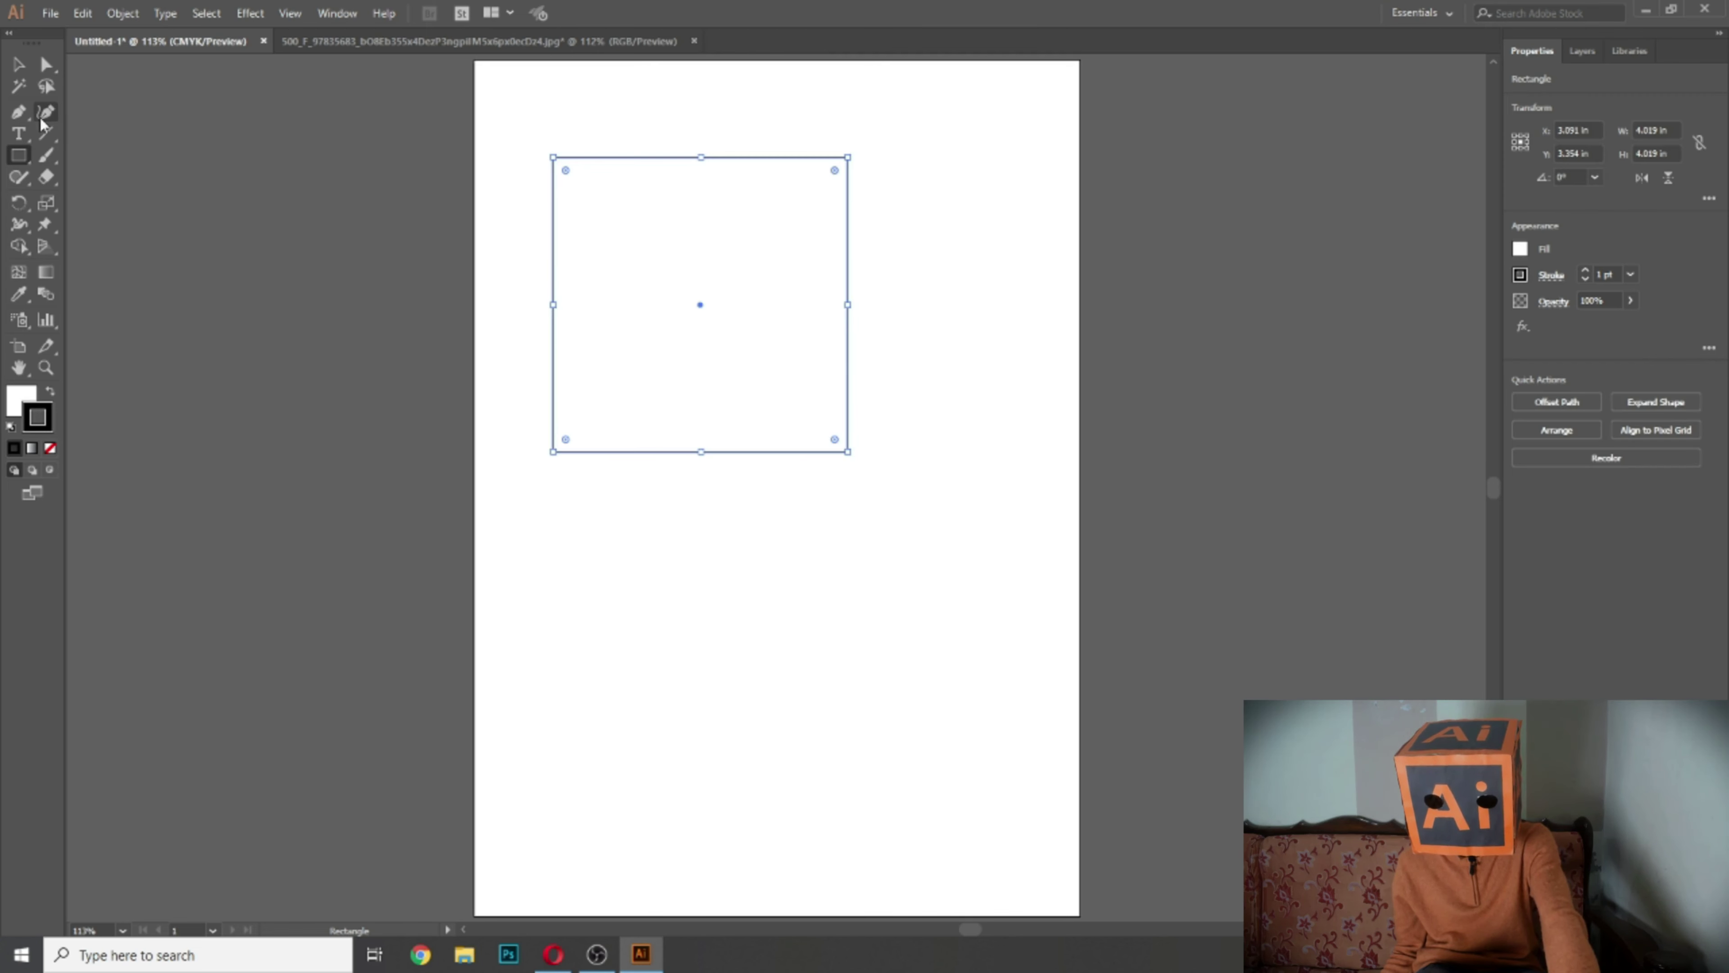
pyautogui.click(18, 64)
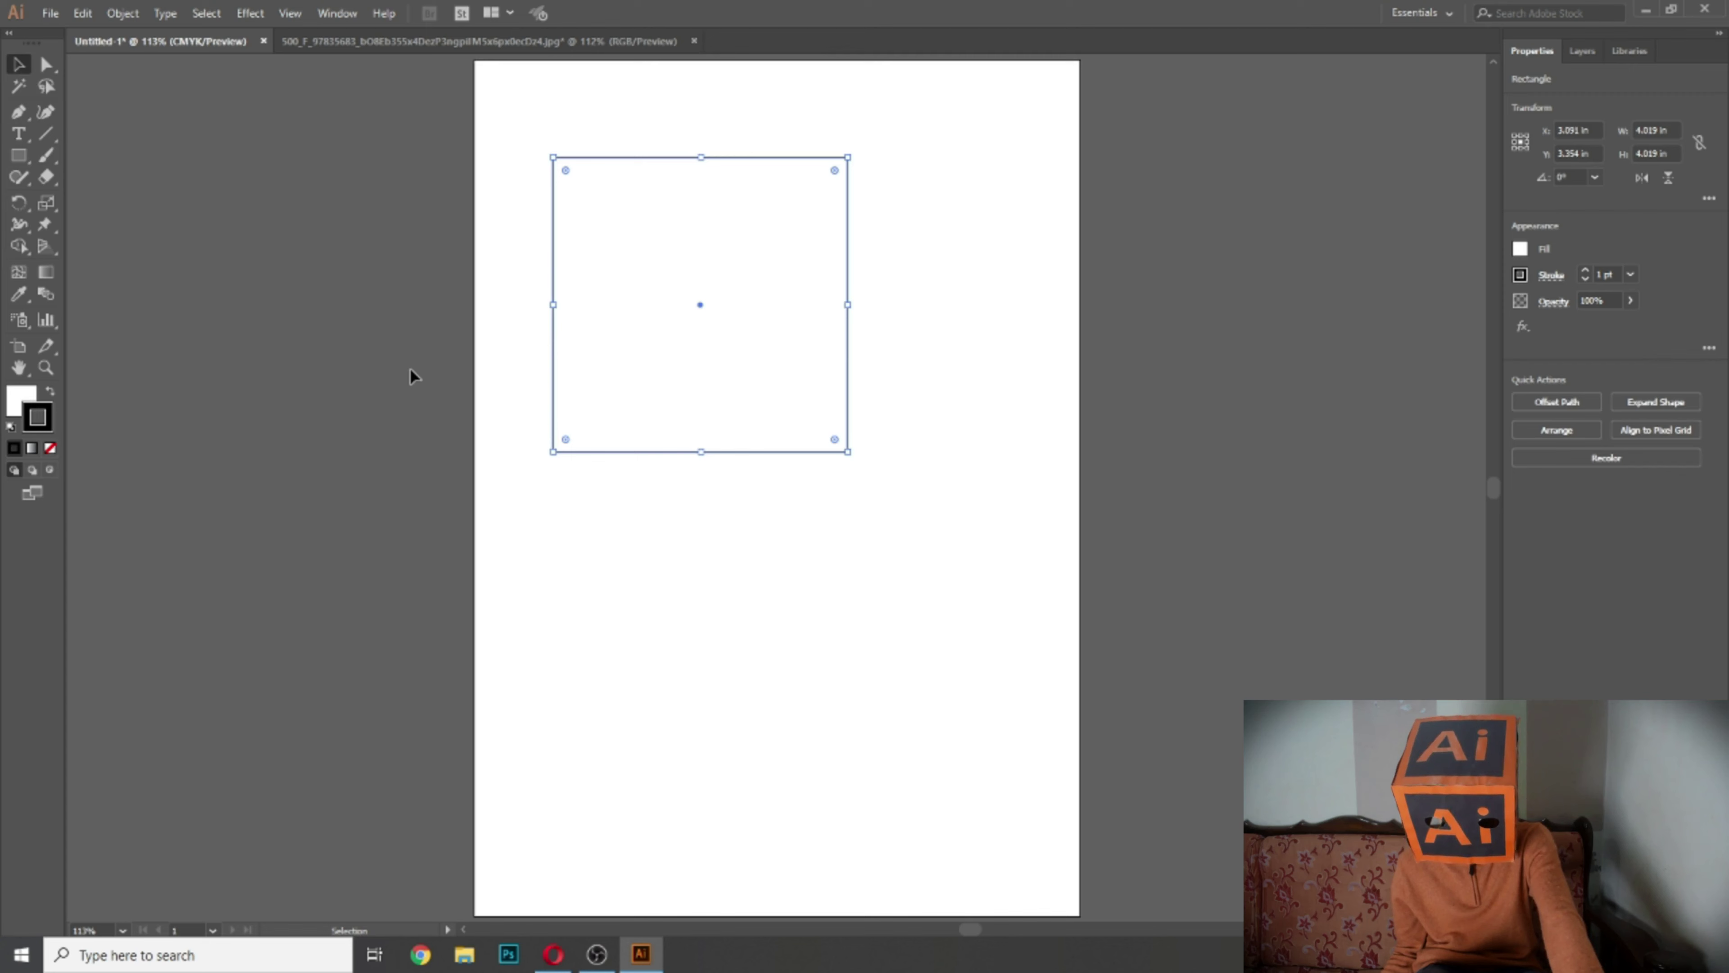
# Step: Add a gradient mesh point in the square near its upper-left corner with the Mesh tool
pyautogui.press('x')
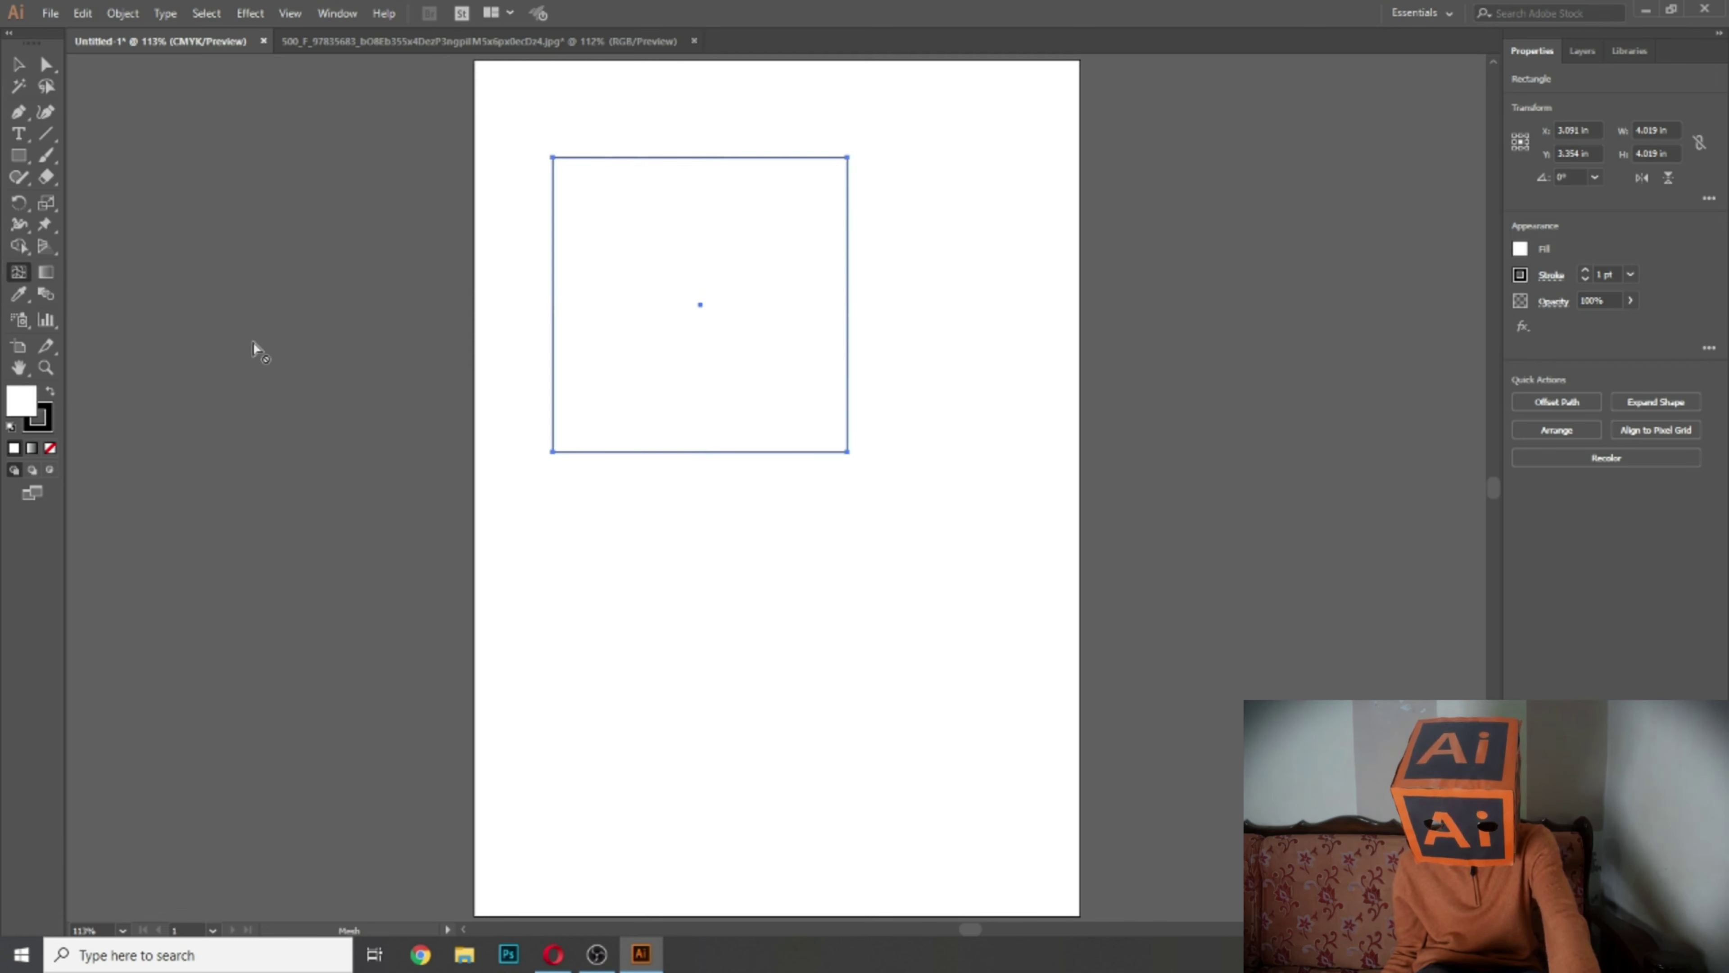
pyautogui.click(21, 276)
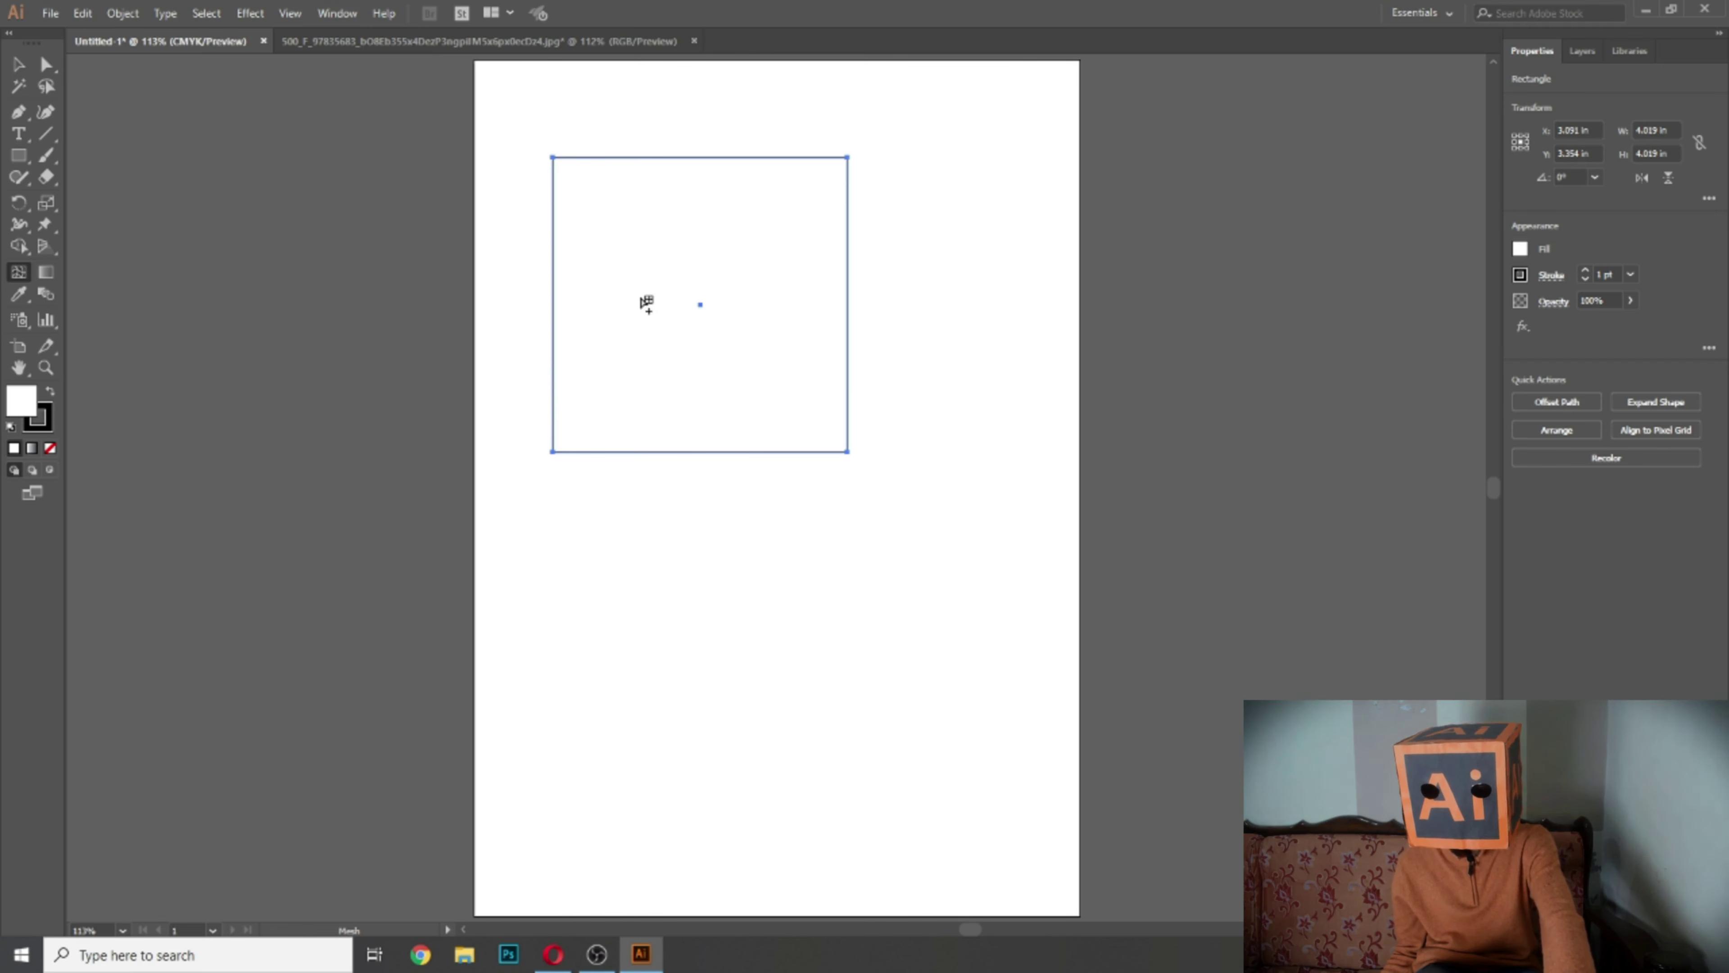
pyautogui.click(18, 64)
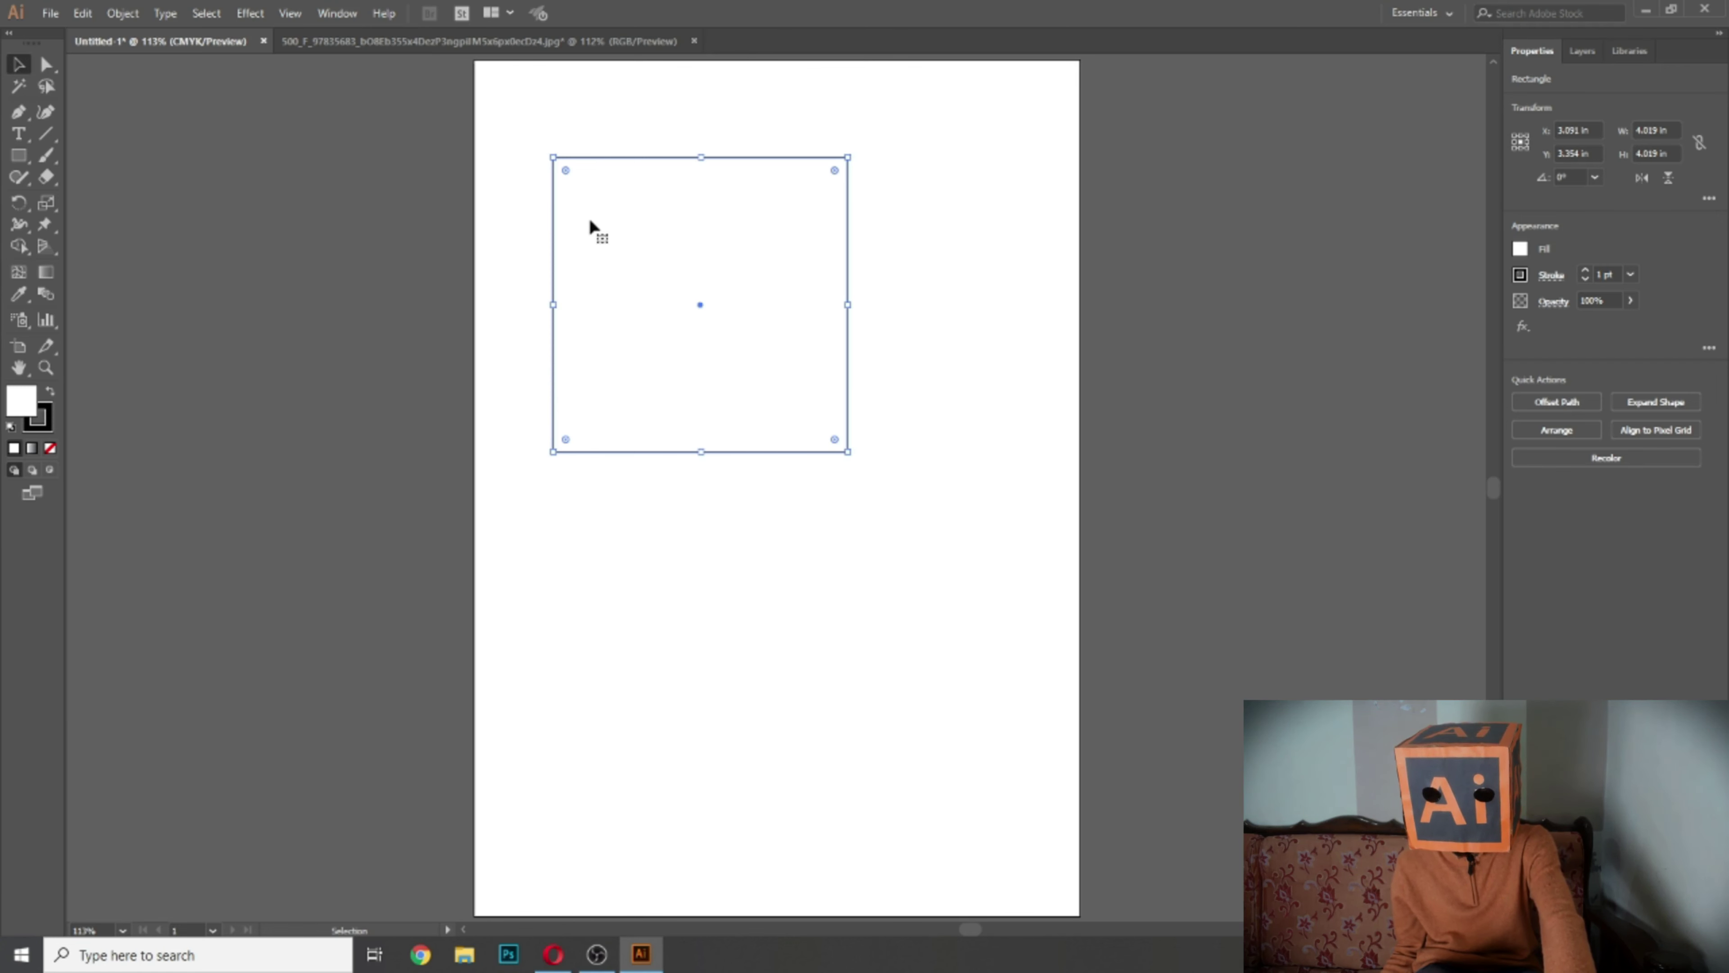
pyautogui.click(18, 272)
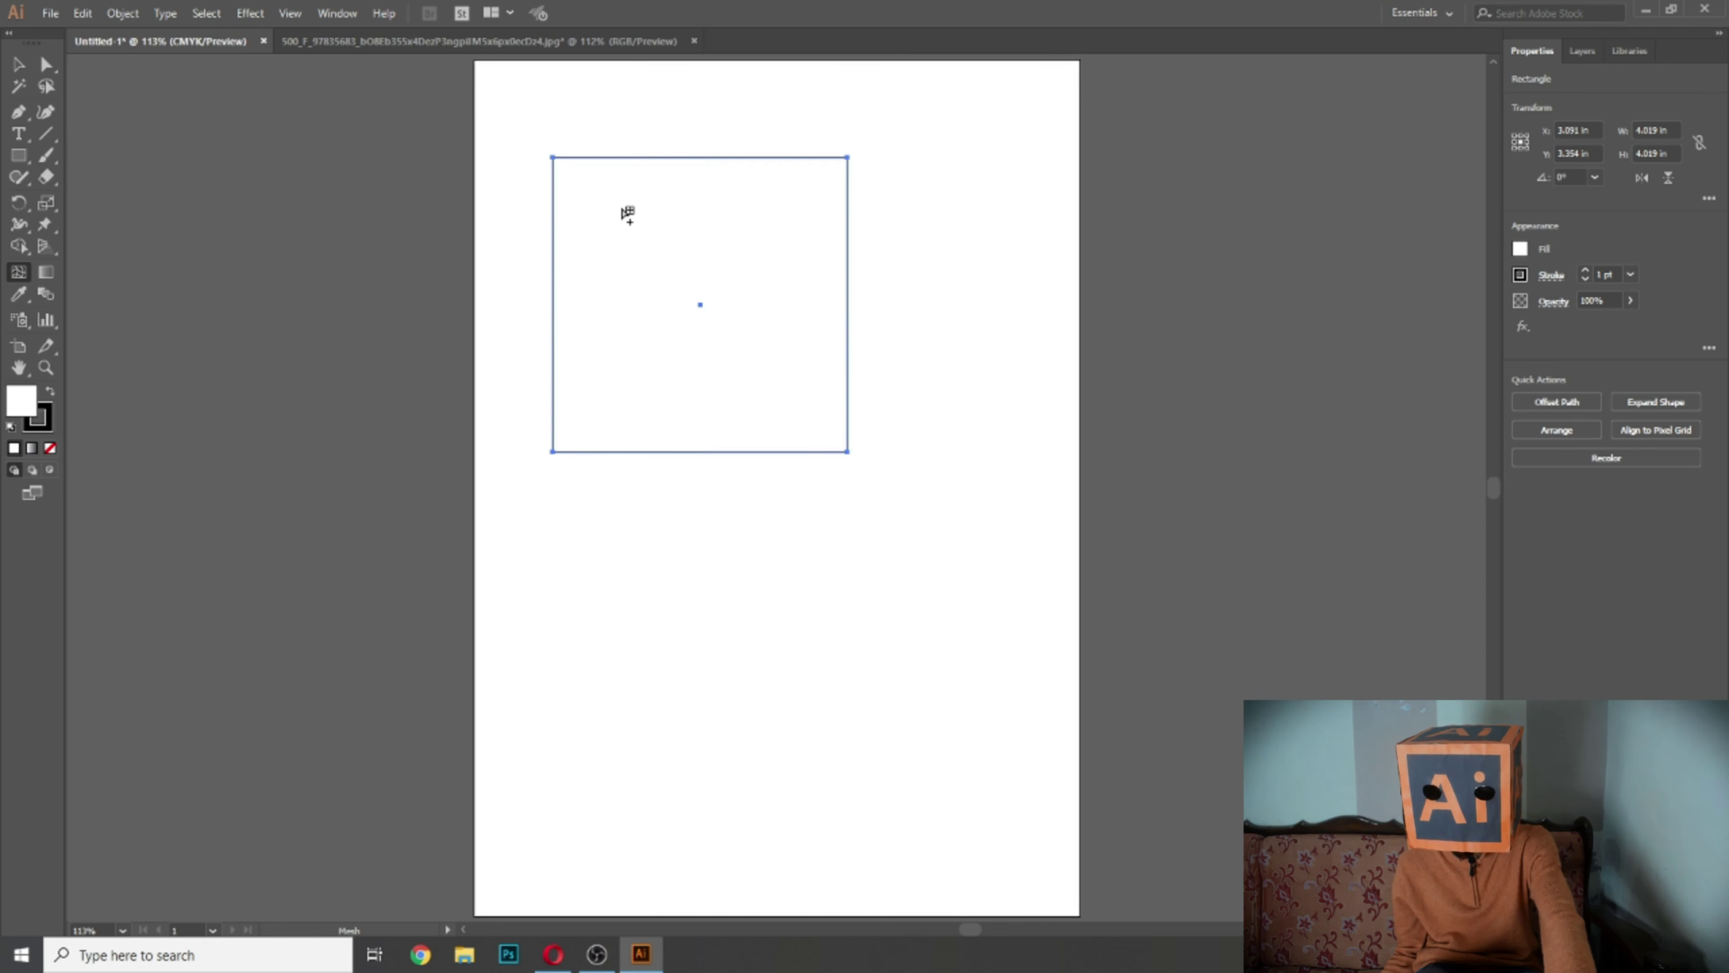
pyautogui.click(622, 209)
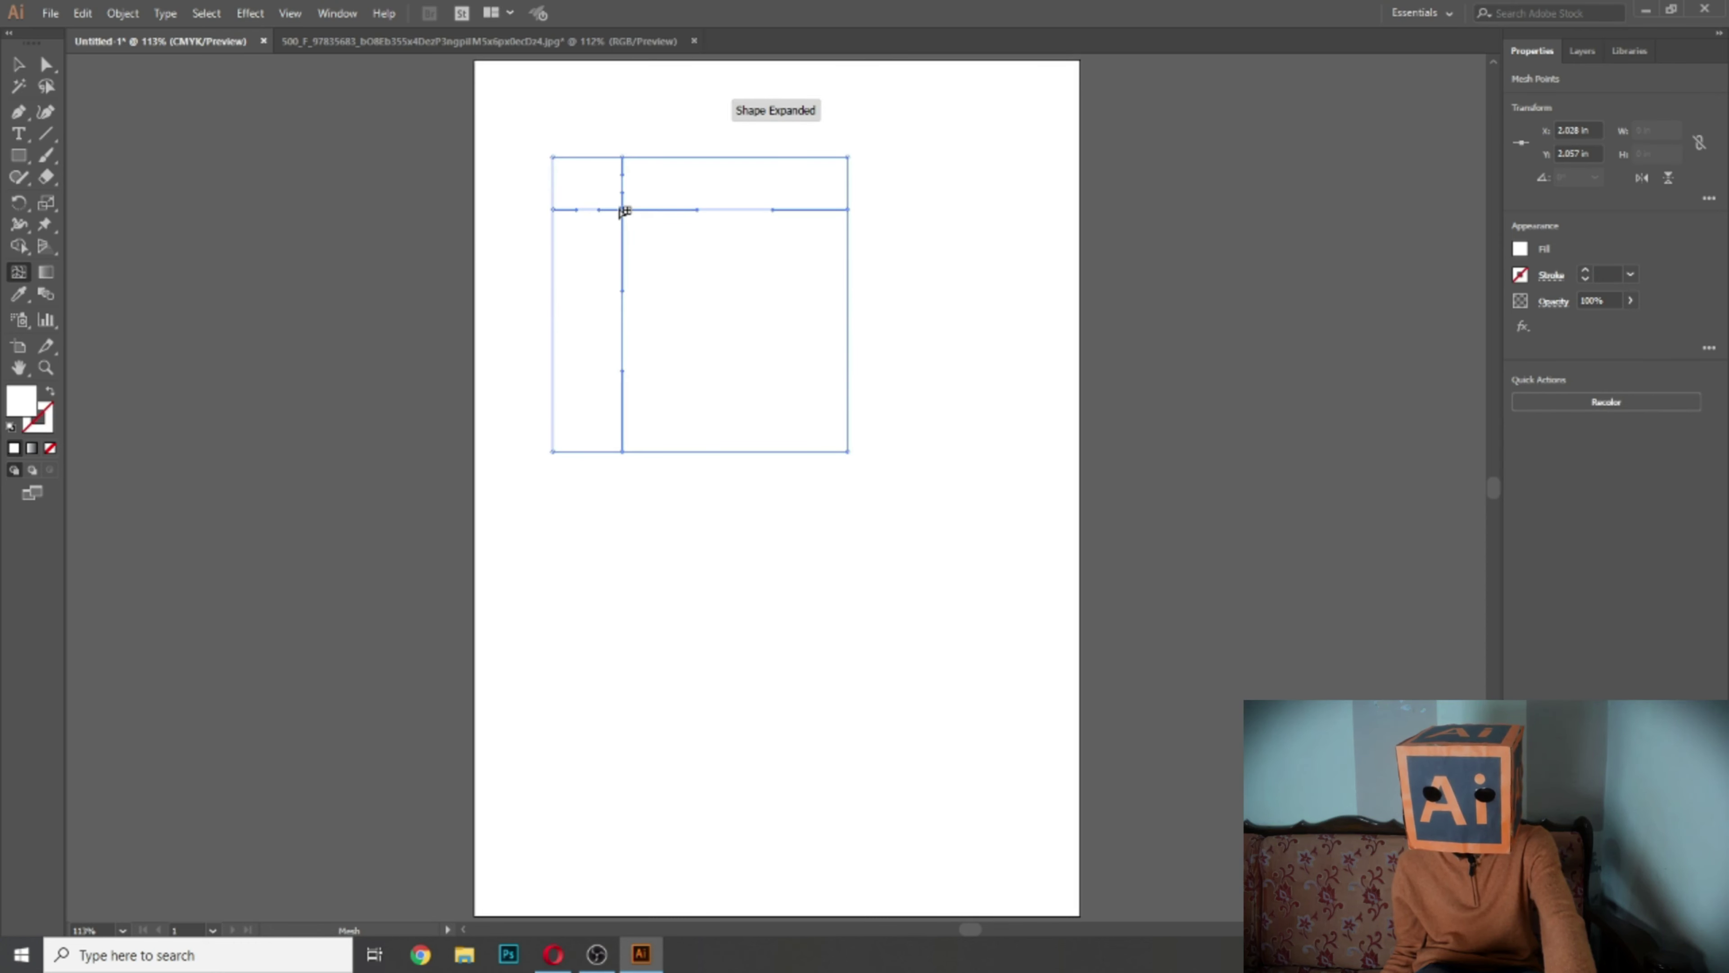
# Step: Examine the mesh lines and direction handles around the new mesh point up close
pyautogui.hotkey('ctrl', '=')
pyautogui.hotkey('ctrl', '=')
pyautogui.hotkey('ctrl', '=')
pyautogui.hotkey('ctrl', '=')
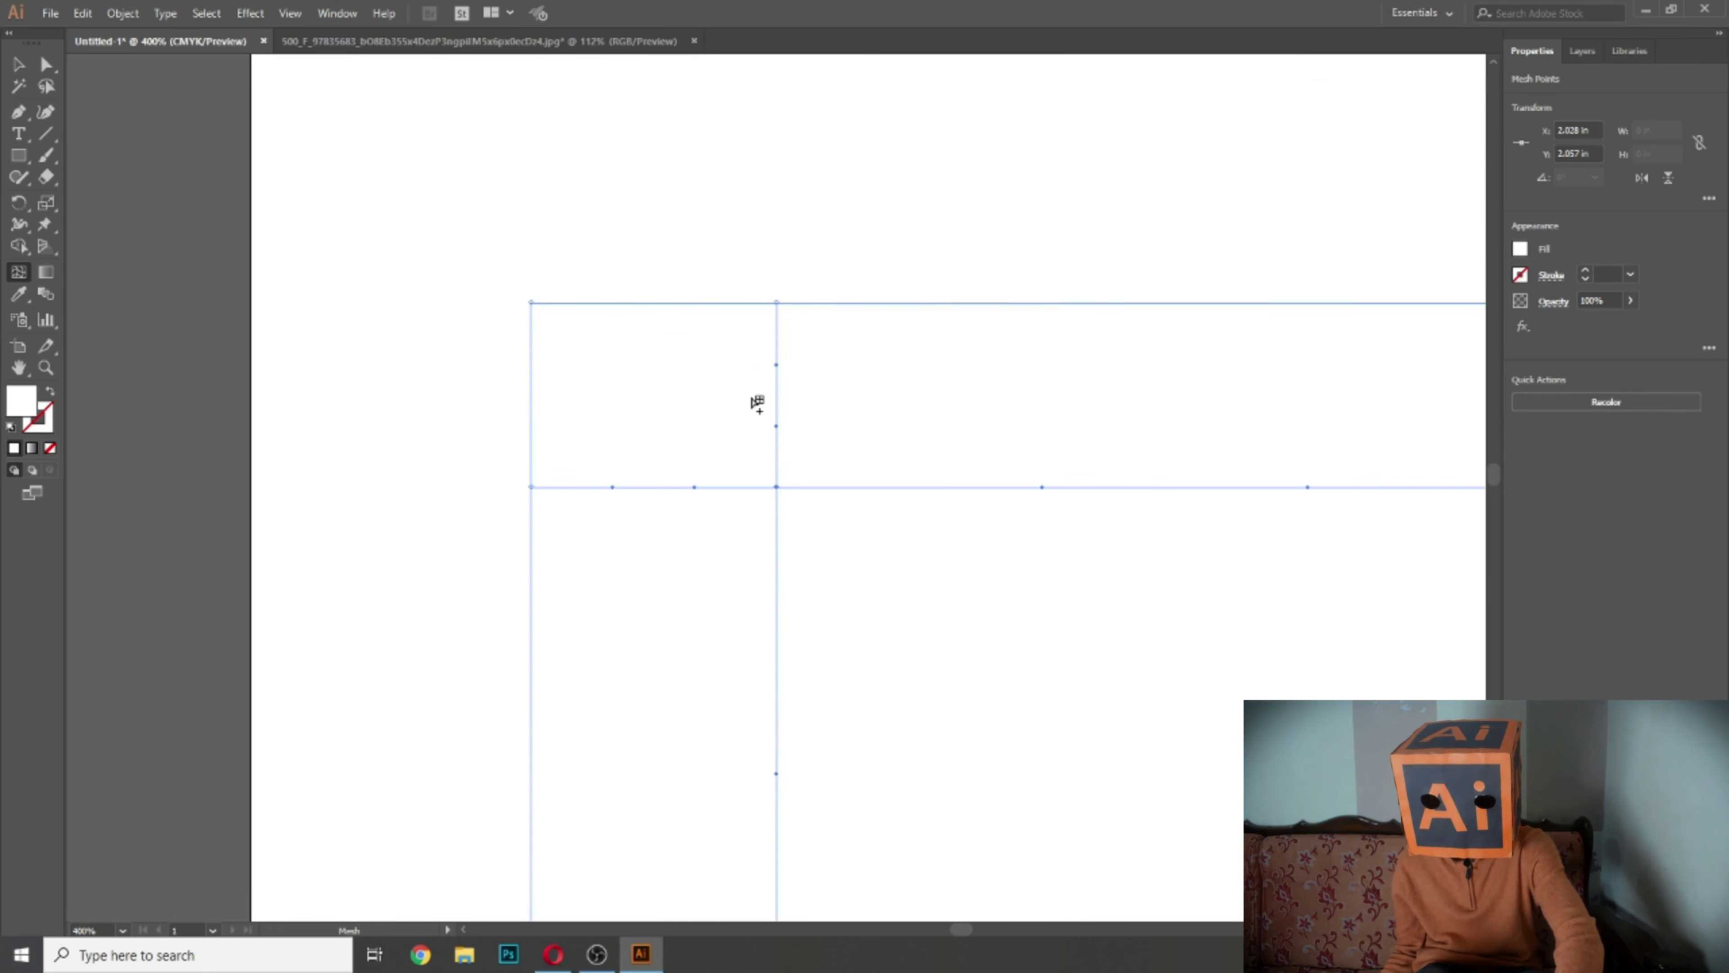
pyautogui.scroll(-2, 757, 403)
pyautogui.press('space')
pyautogui.moveTo(872, 386); pyautogui.dragTo(699, 298)
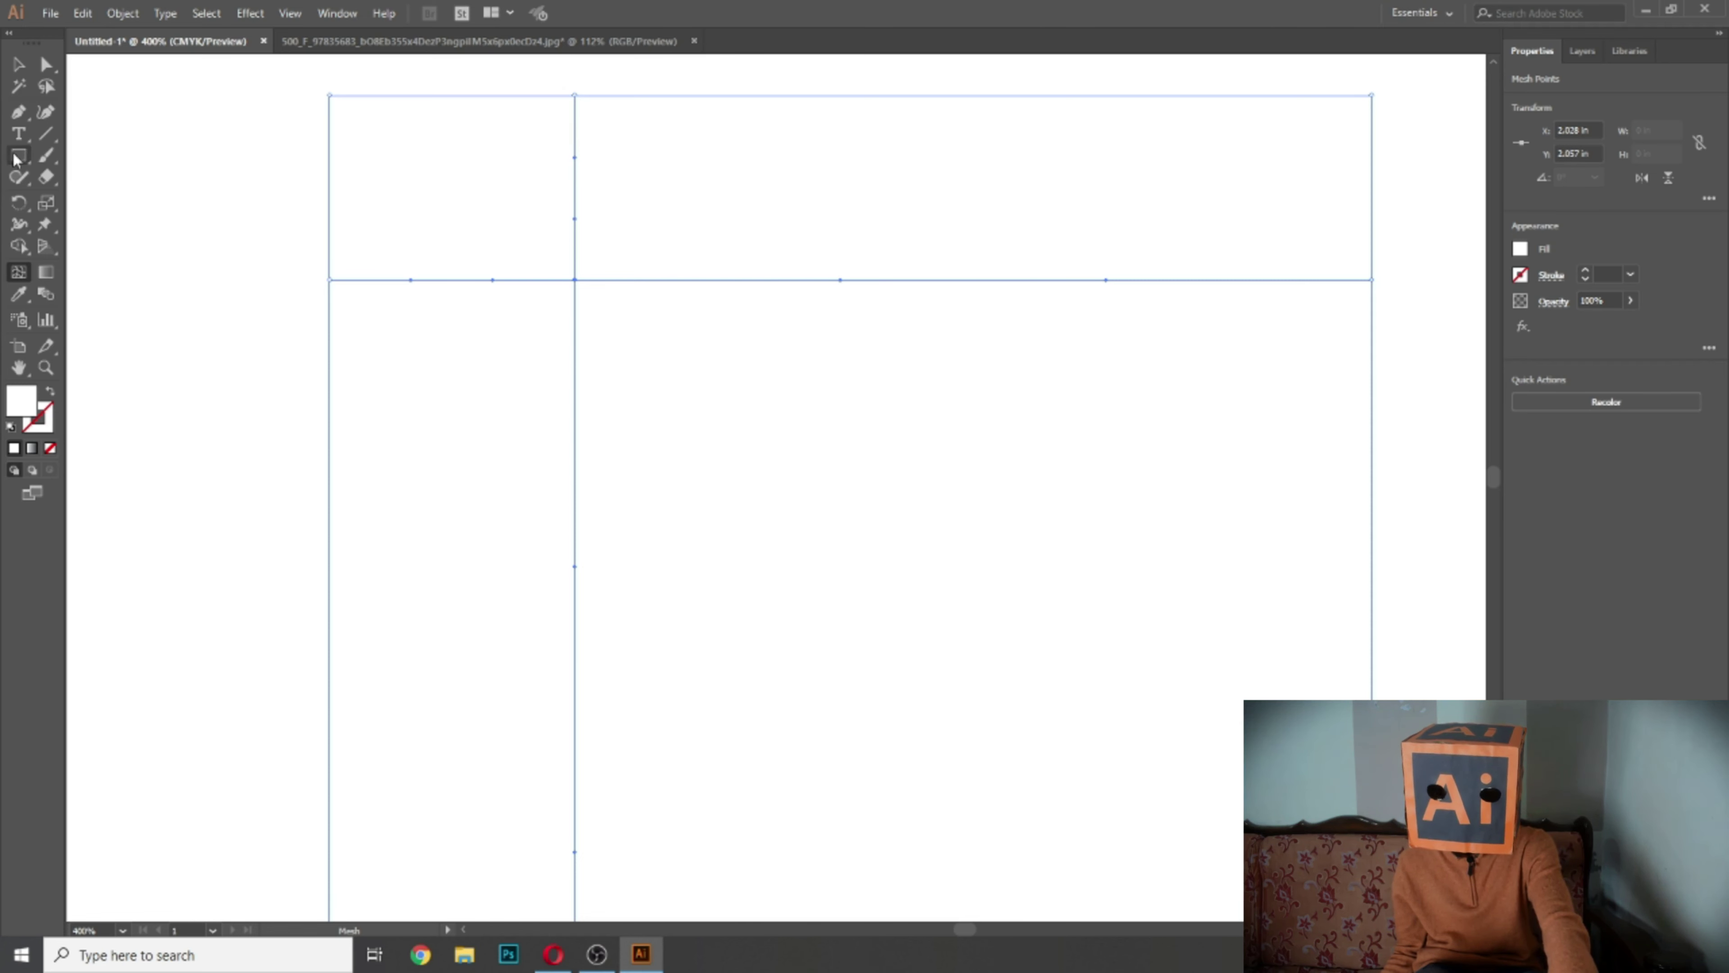
# Step: Switch the workspace to Layout
pyautogui.click(19, 66)
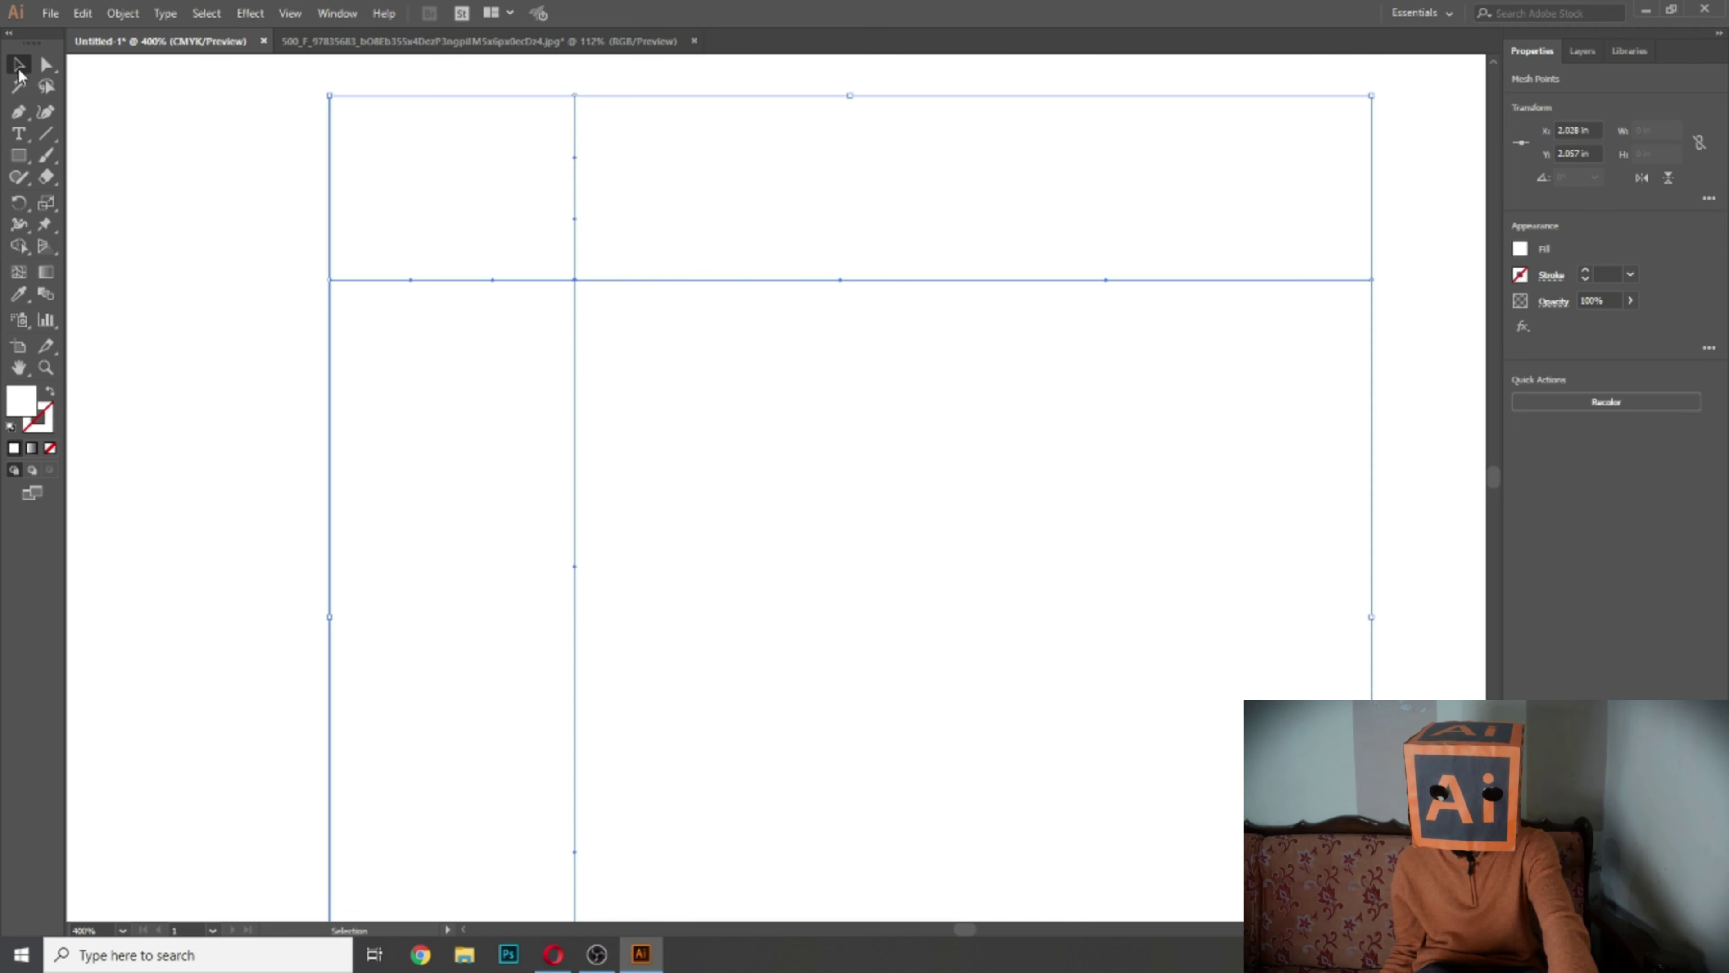
pyautogui.hotkey('ctrl', '0')
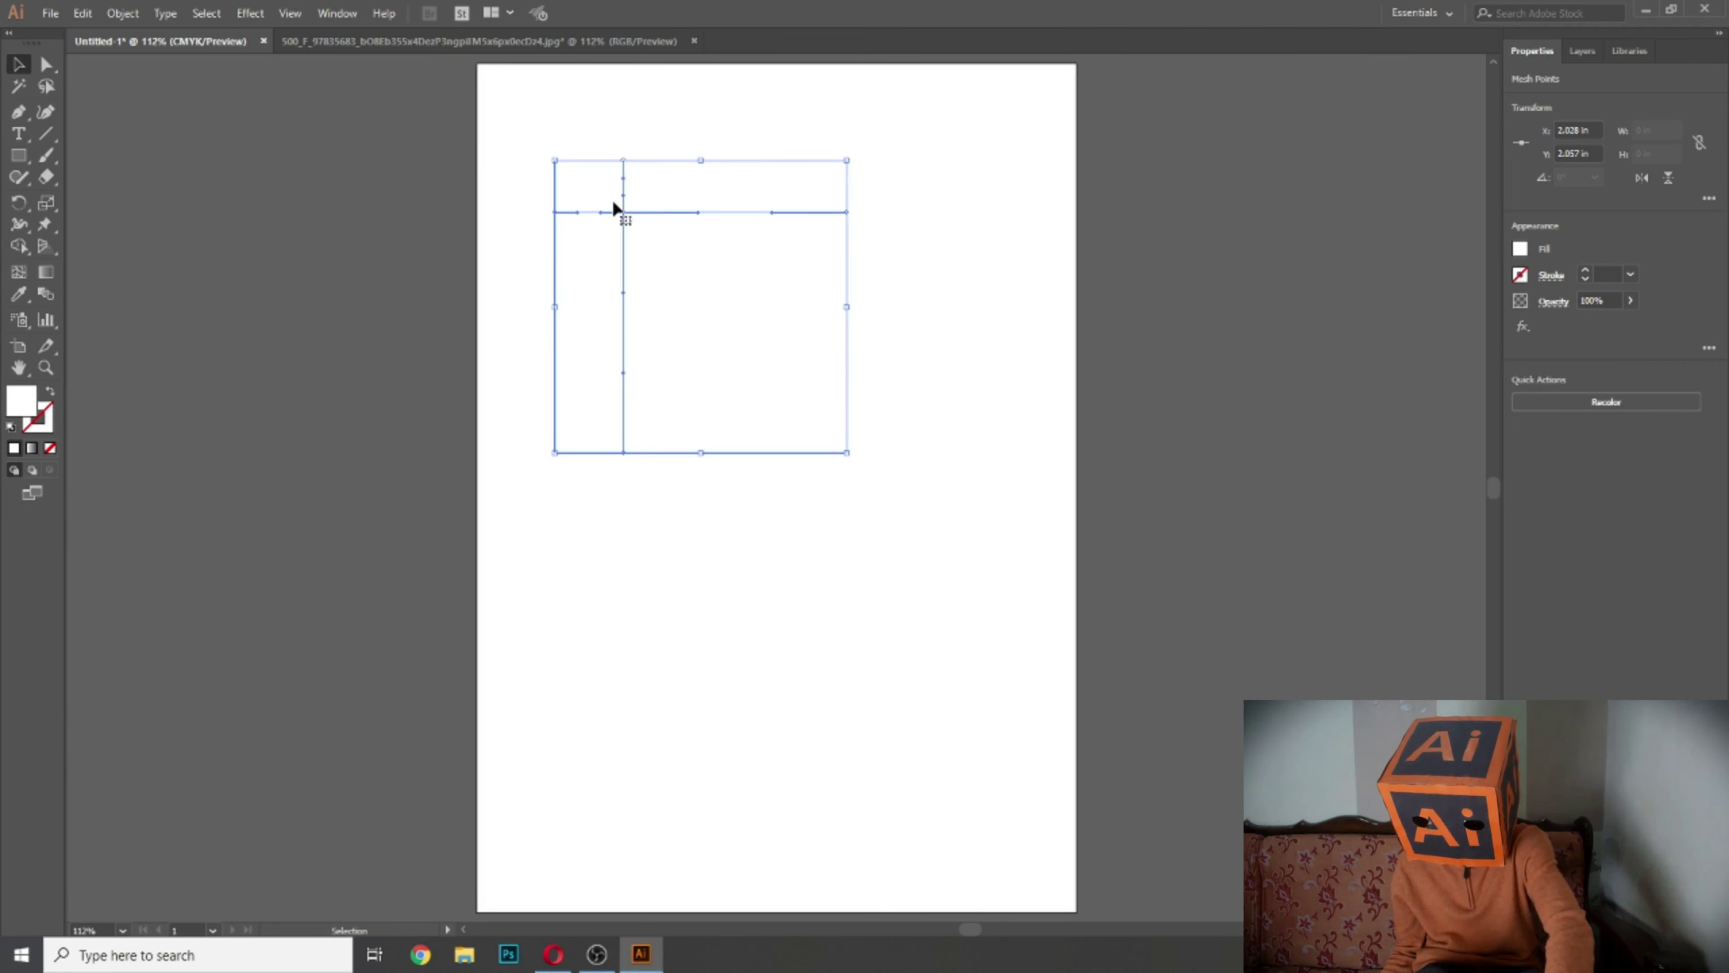
pyautogui.click(42, 67)
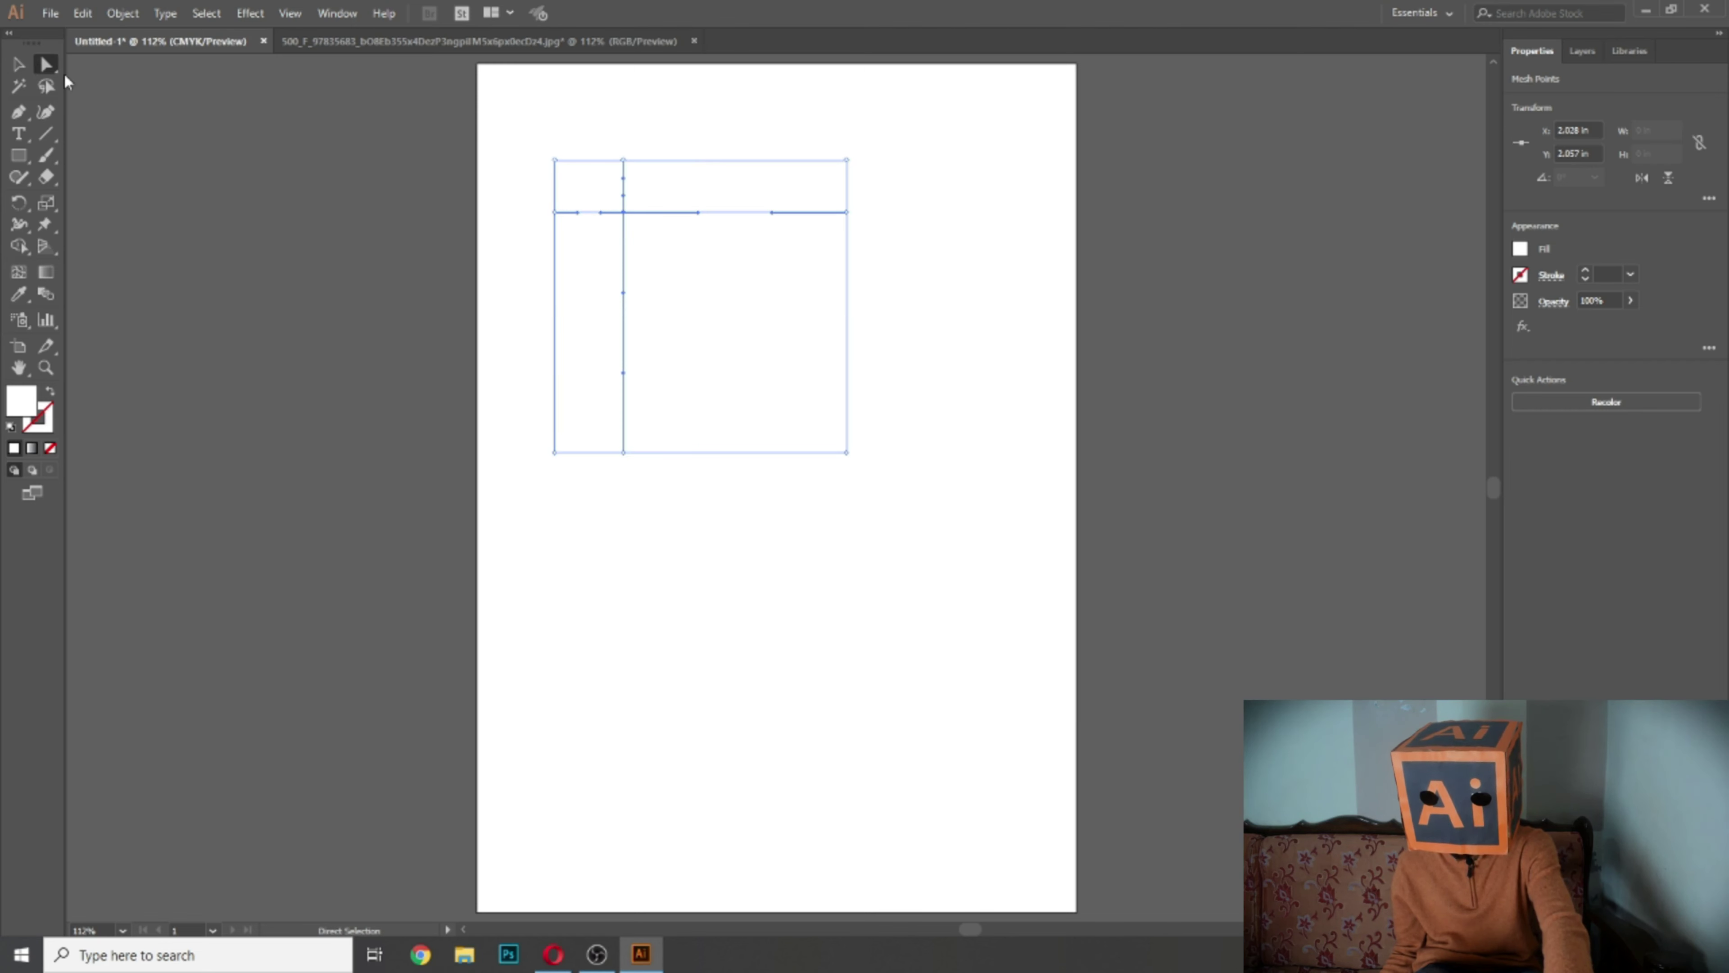
pyautogui.click(339, 13)
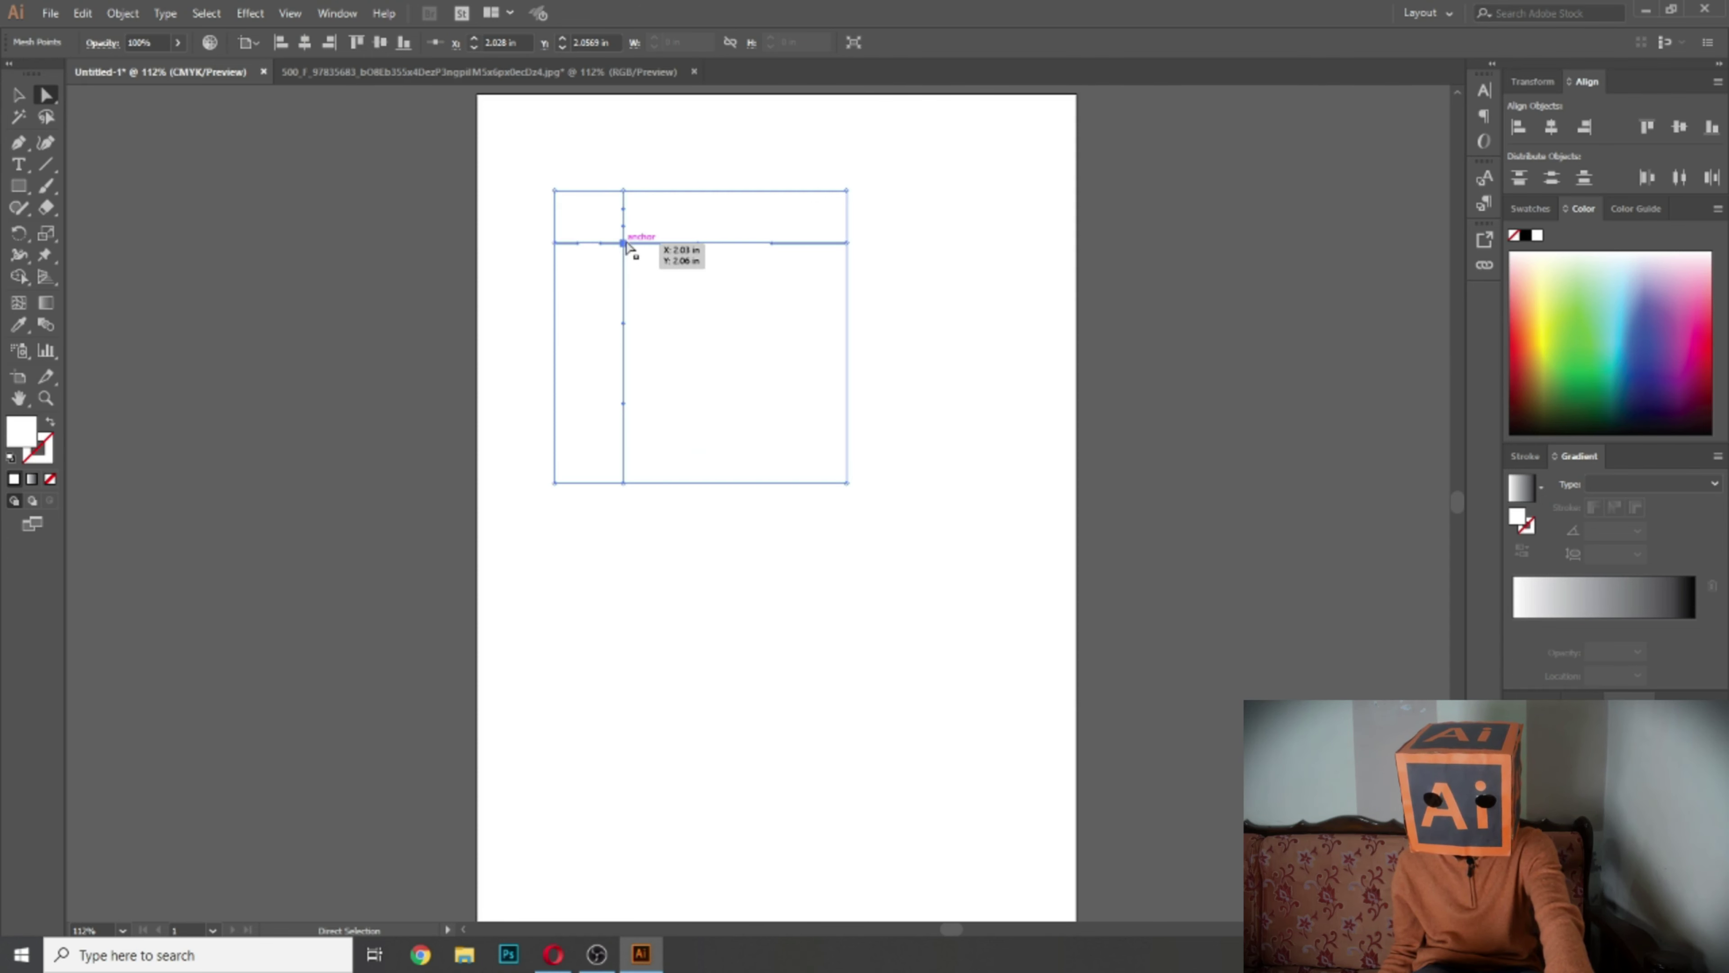
# Step: Select the entire mesh square and fill it with the cyan swatch
pyautogui.press('v')
pyautogui.moveTo(533, 175); pyautogui.dragTo(1078, 545)
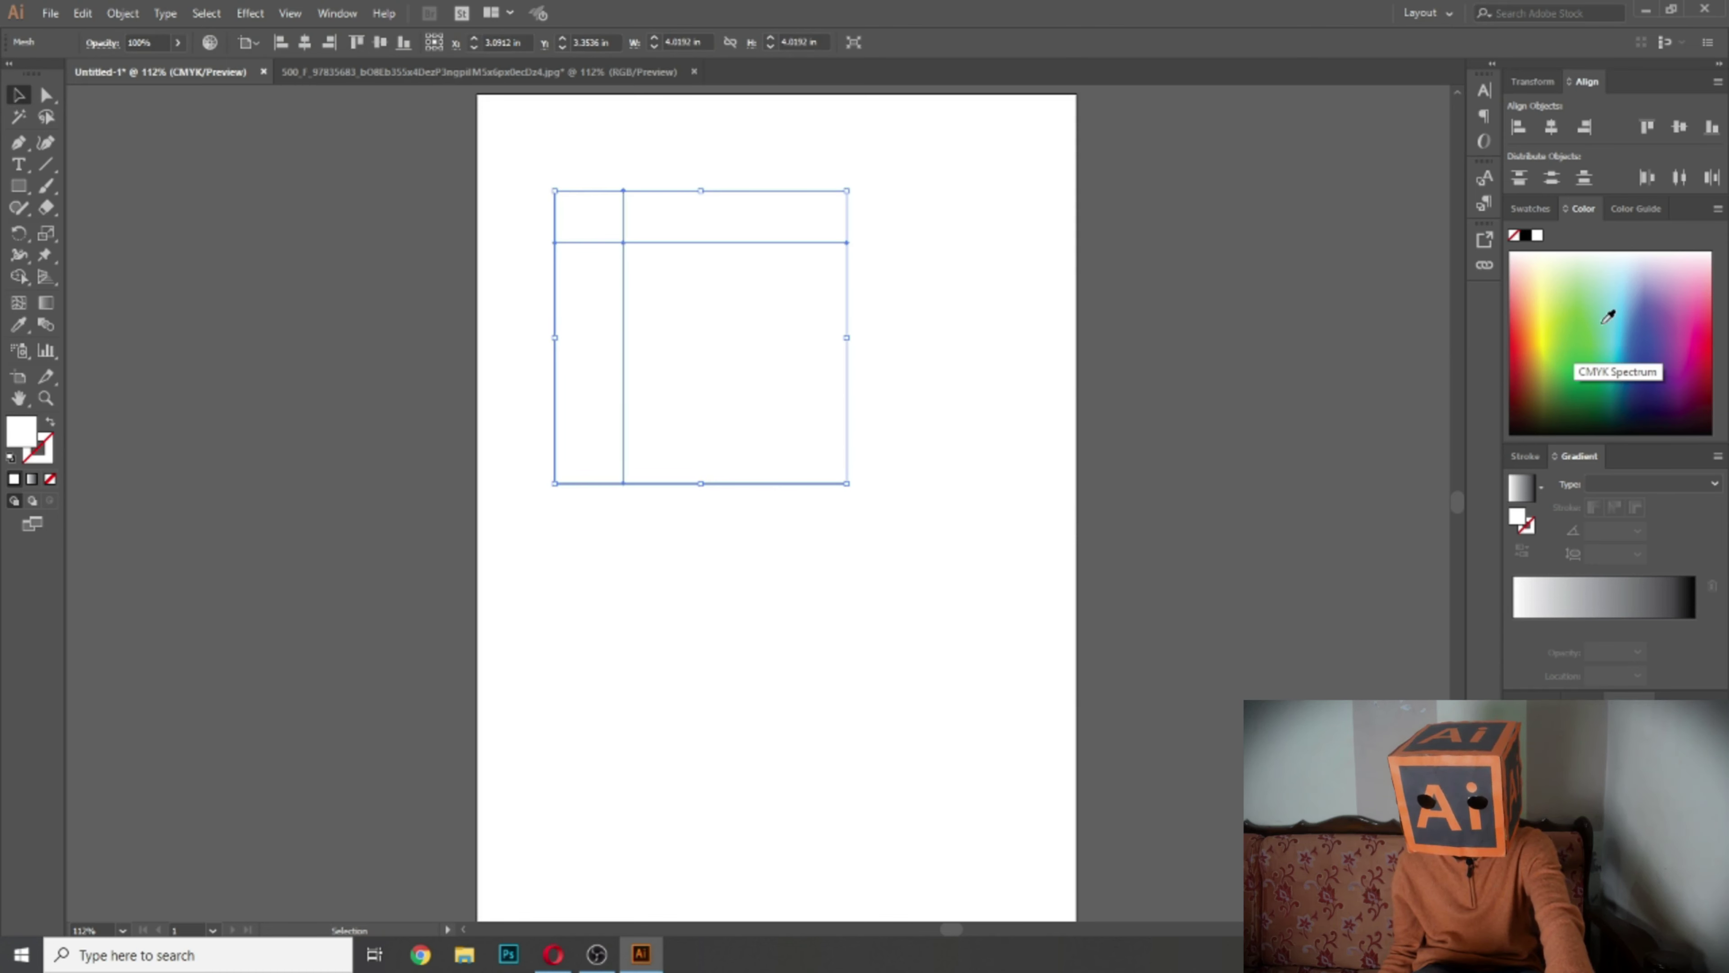
pyautogui.click(1633, 311)
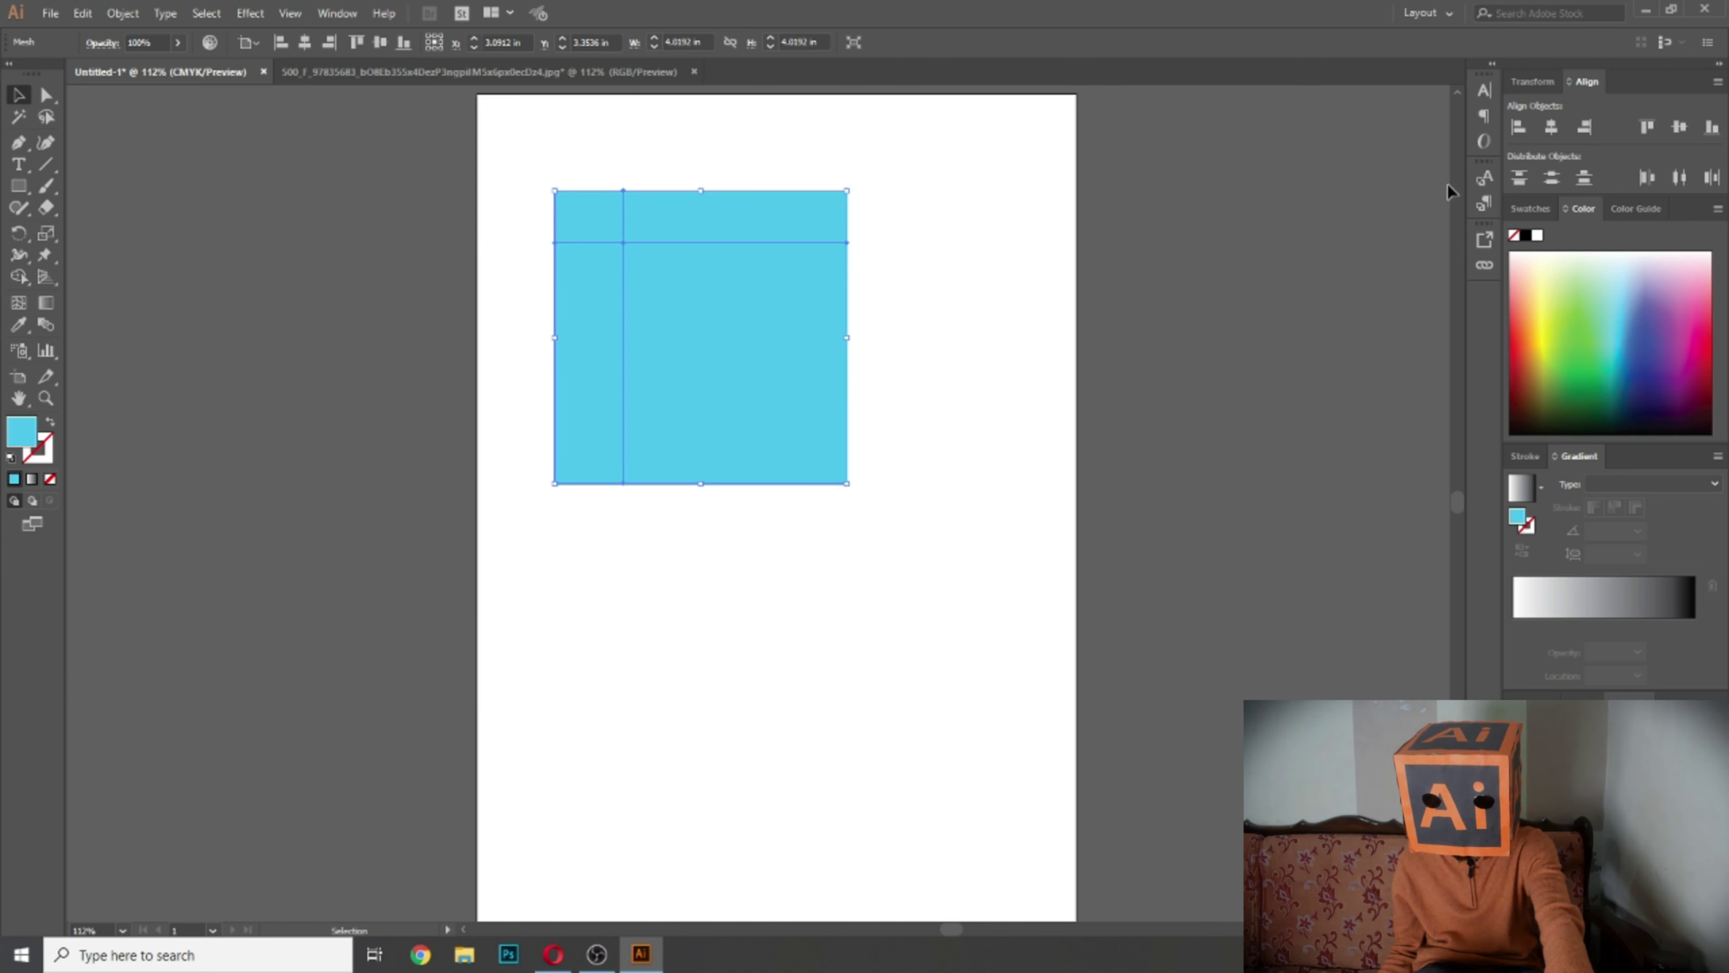
pyautogui.click(1530, 208)
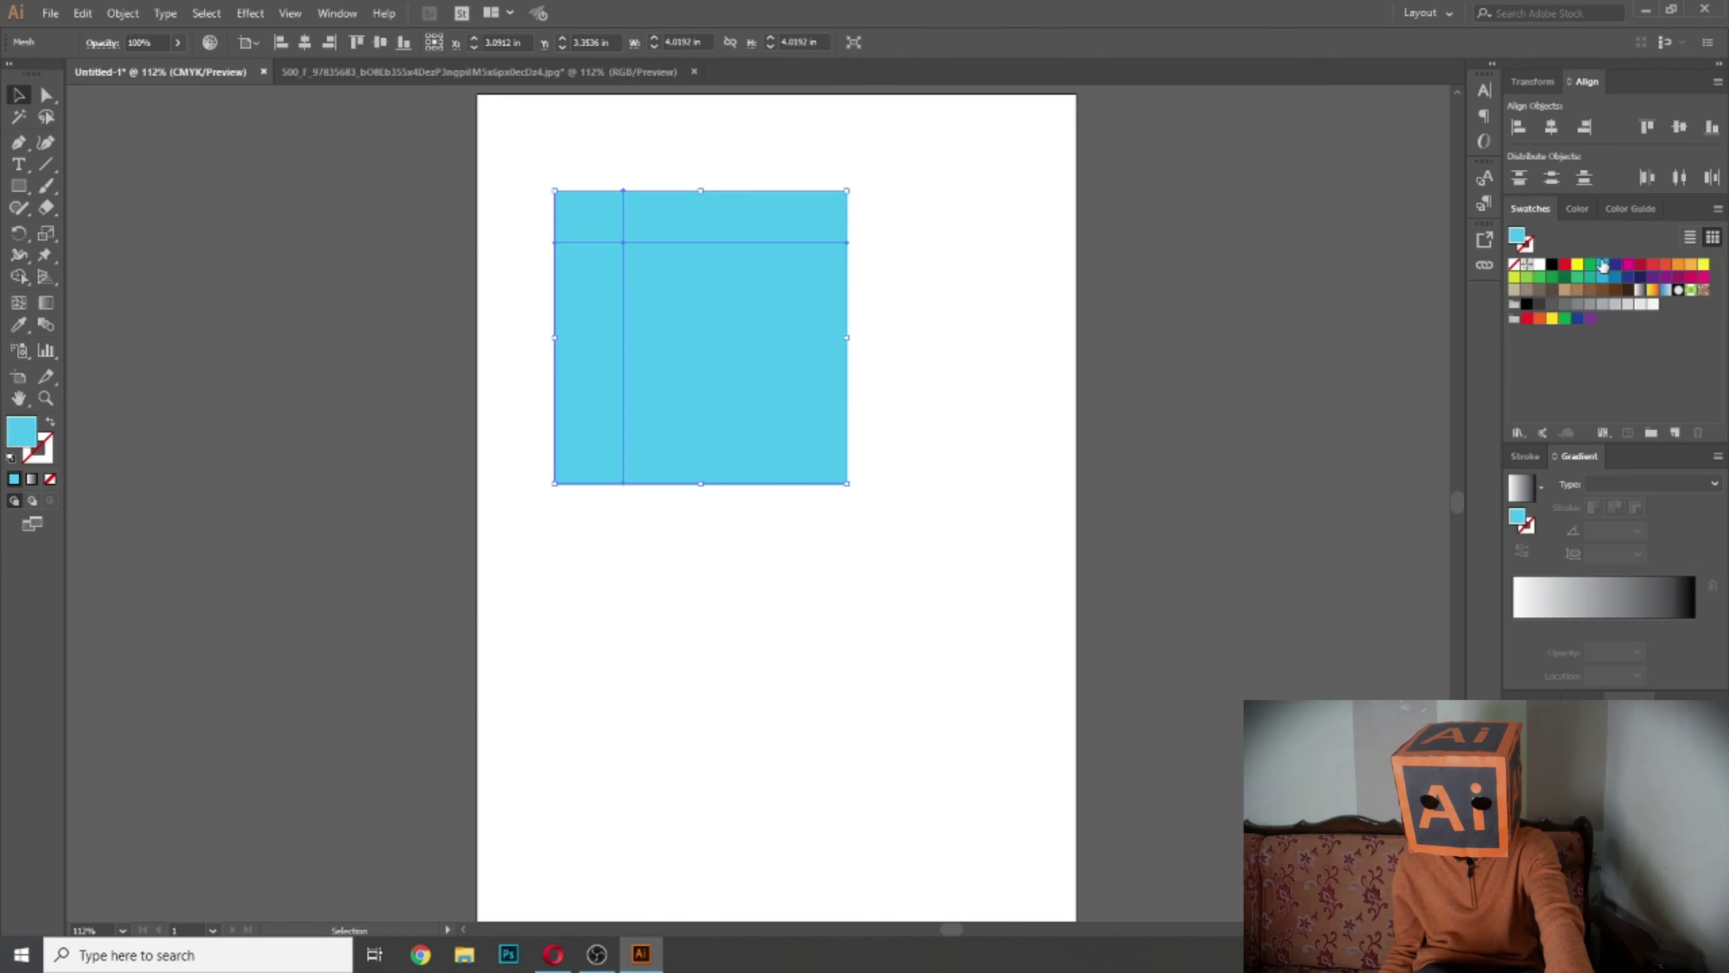
pyautogui.click(1603, 265)
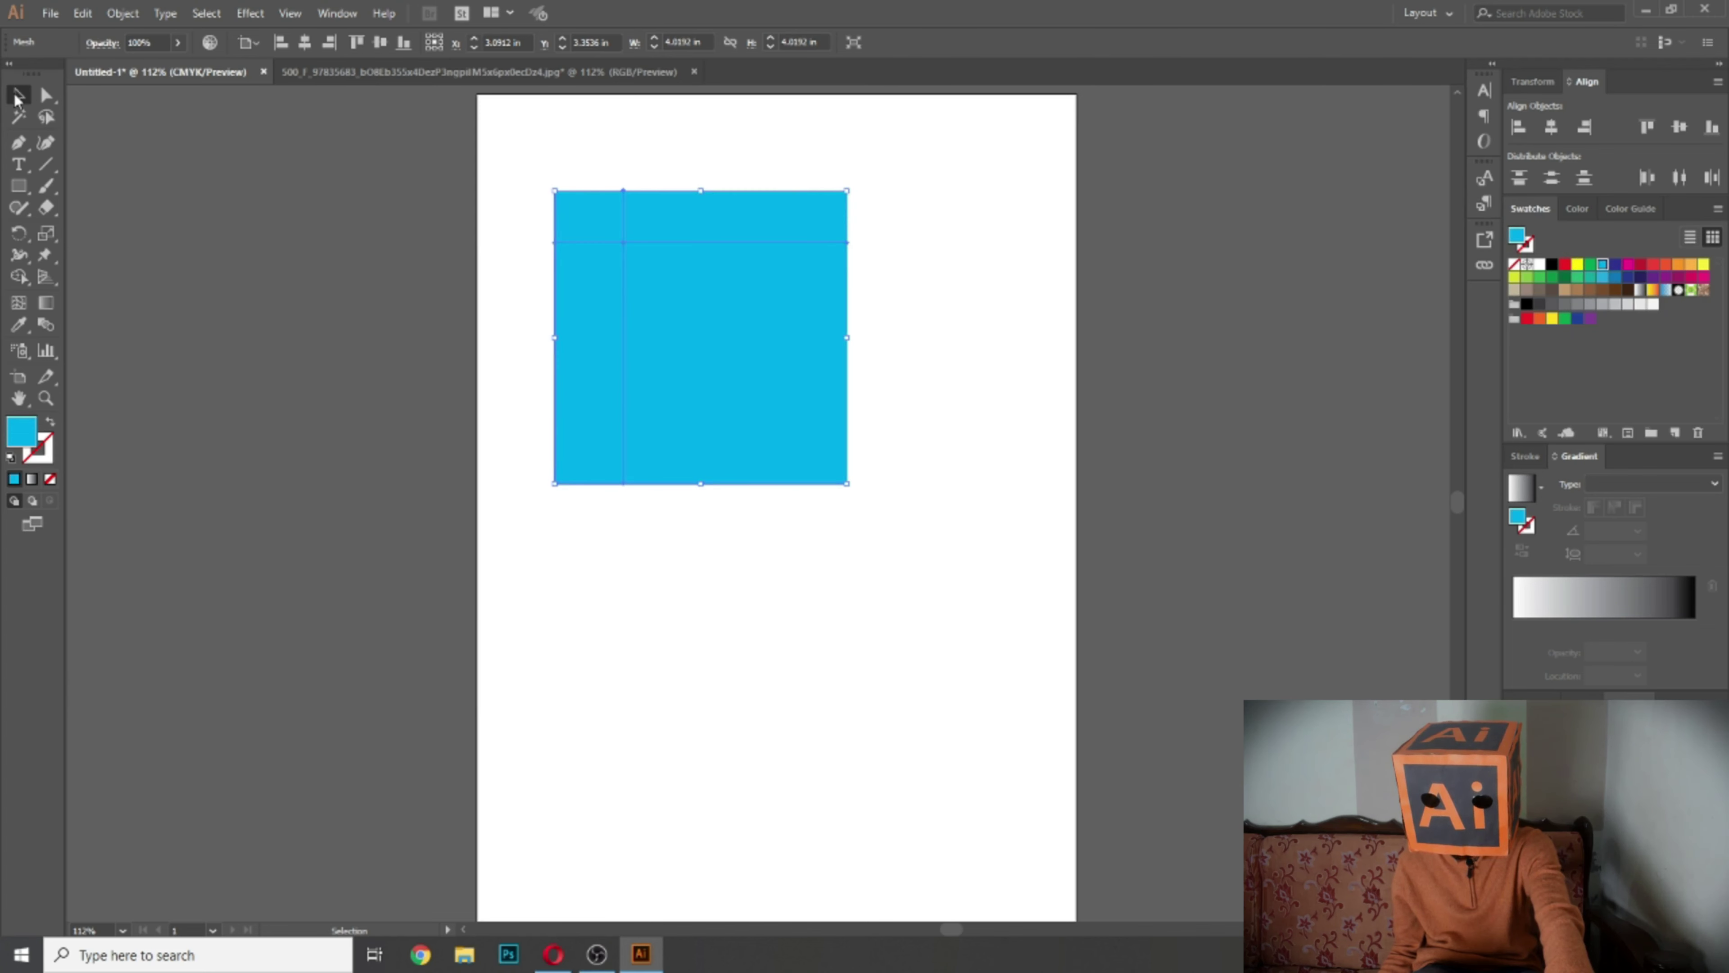
# Step: Color the inner mesh point of the square with the dark blue swatch and deselect it
pyautogui.click(45, 96)
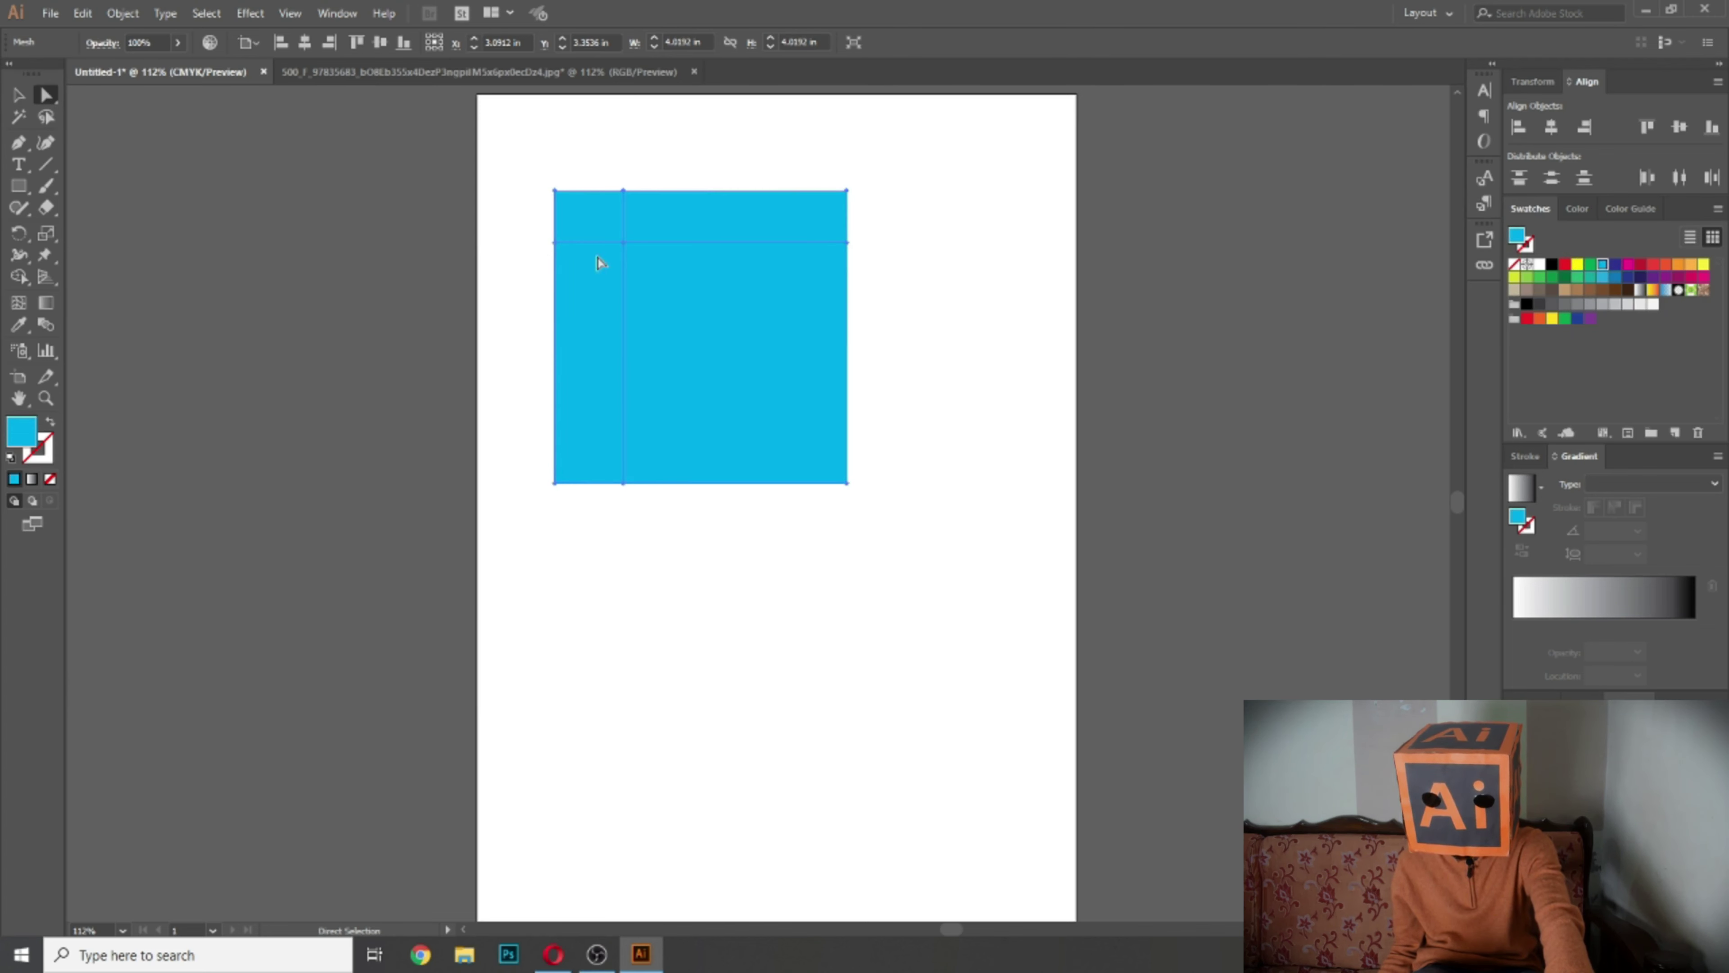
pyautogui.click(624, 243)
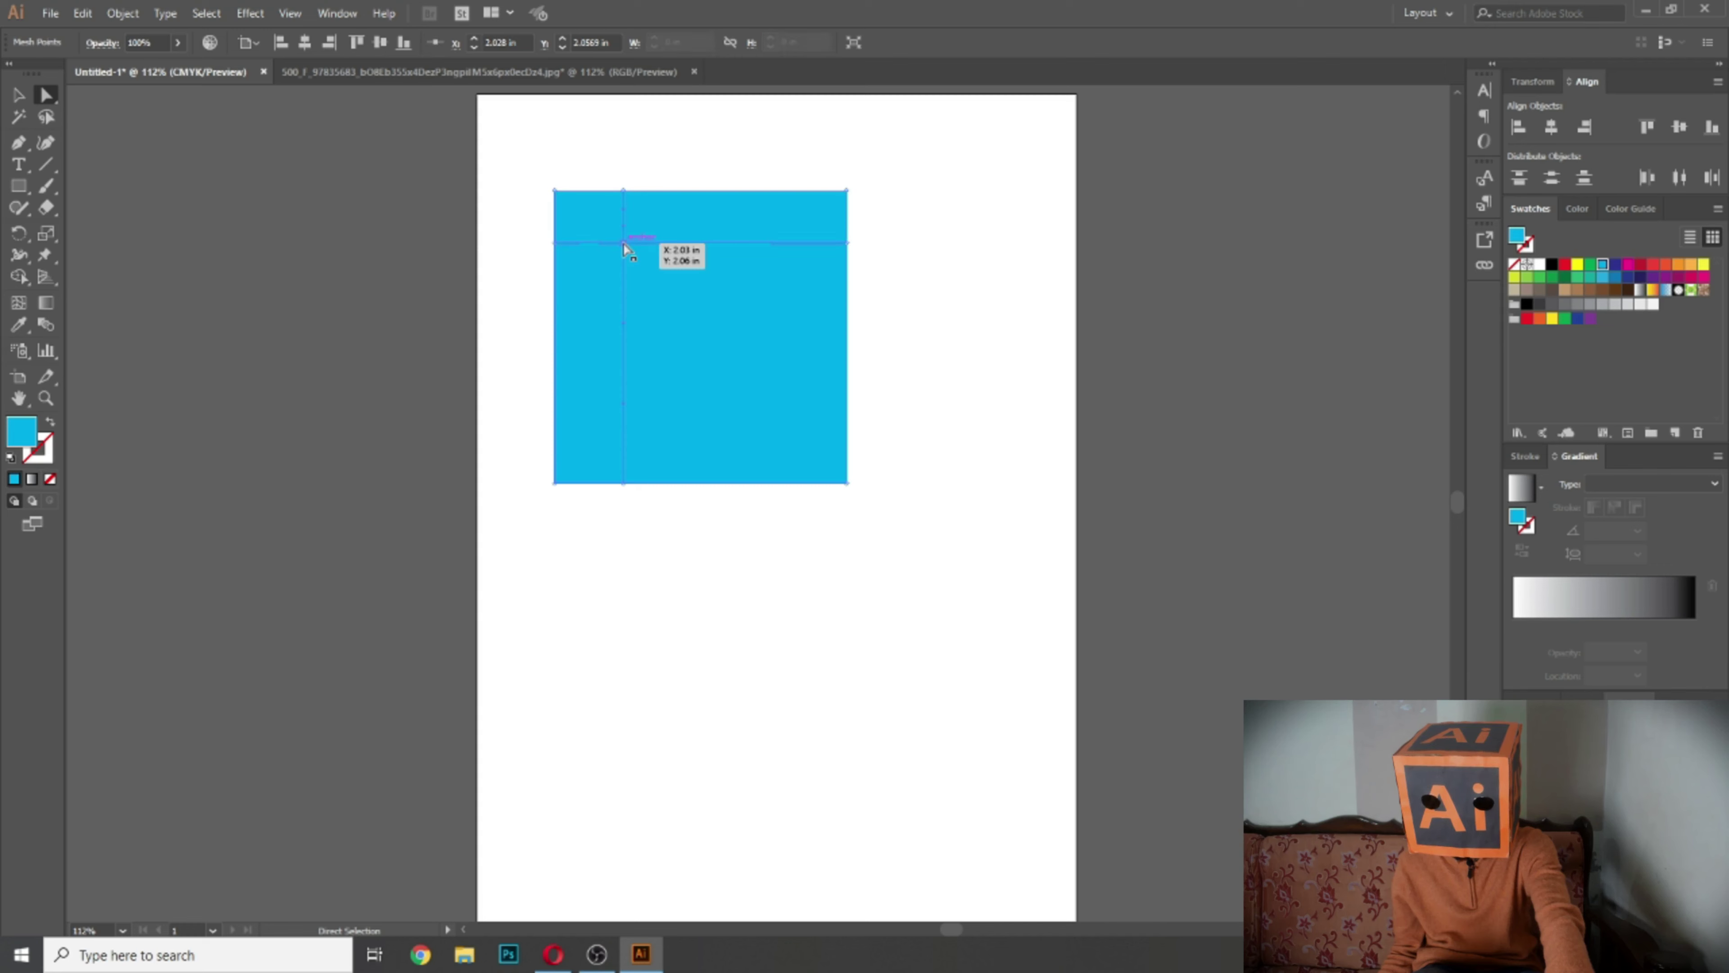
pyautogui.click(1616, 265)
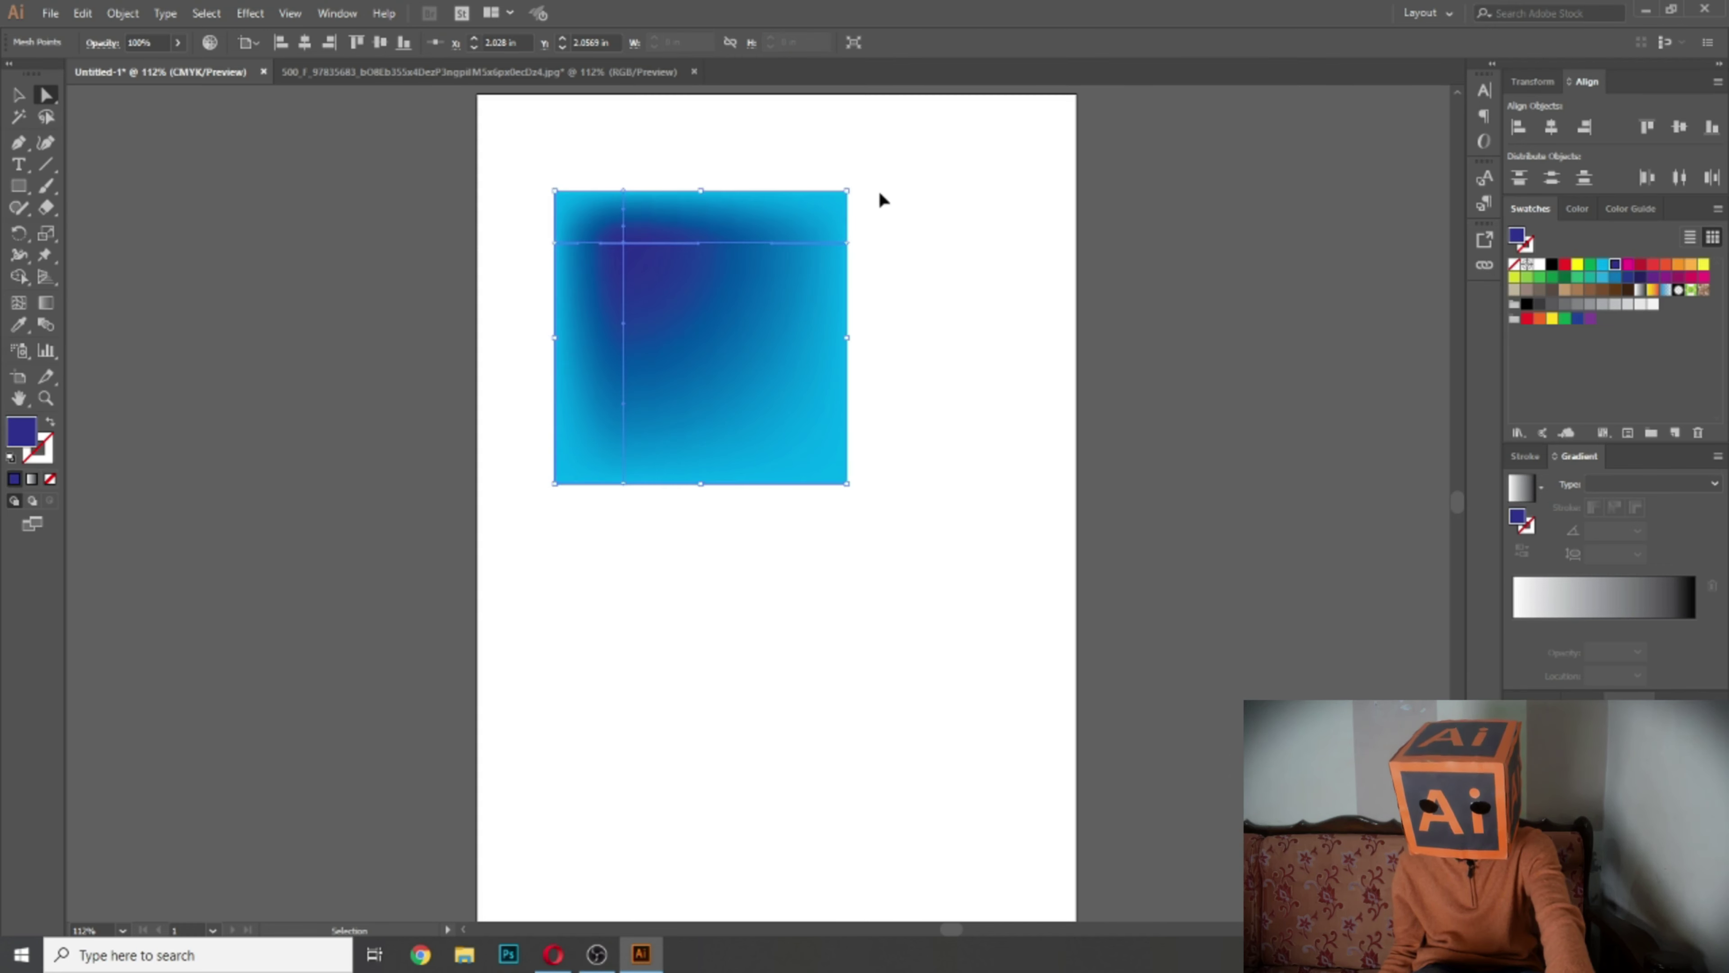
pyautogui.hotkey('ctrl', '+')
pyautogui.hotkey('ctrl', '+')
pyautogui.scroll(-3, 788, 363)
pyautogui.moveTo(1035, 396); pyautogui.dragTo(936, 355)
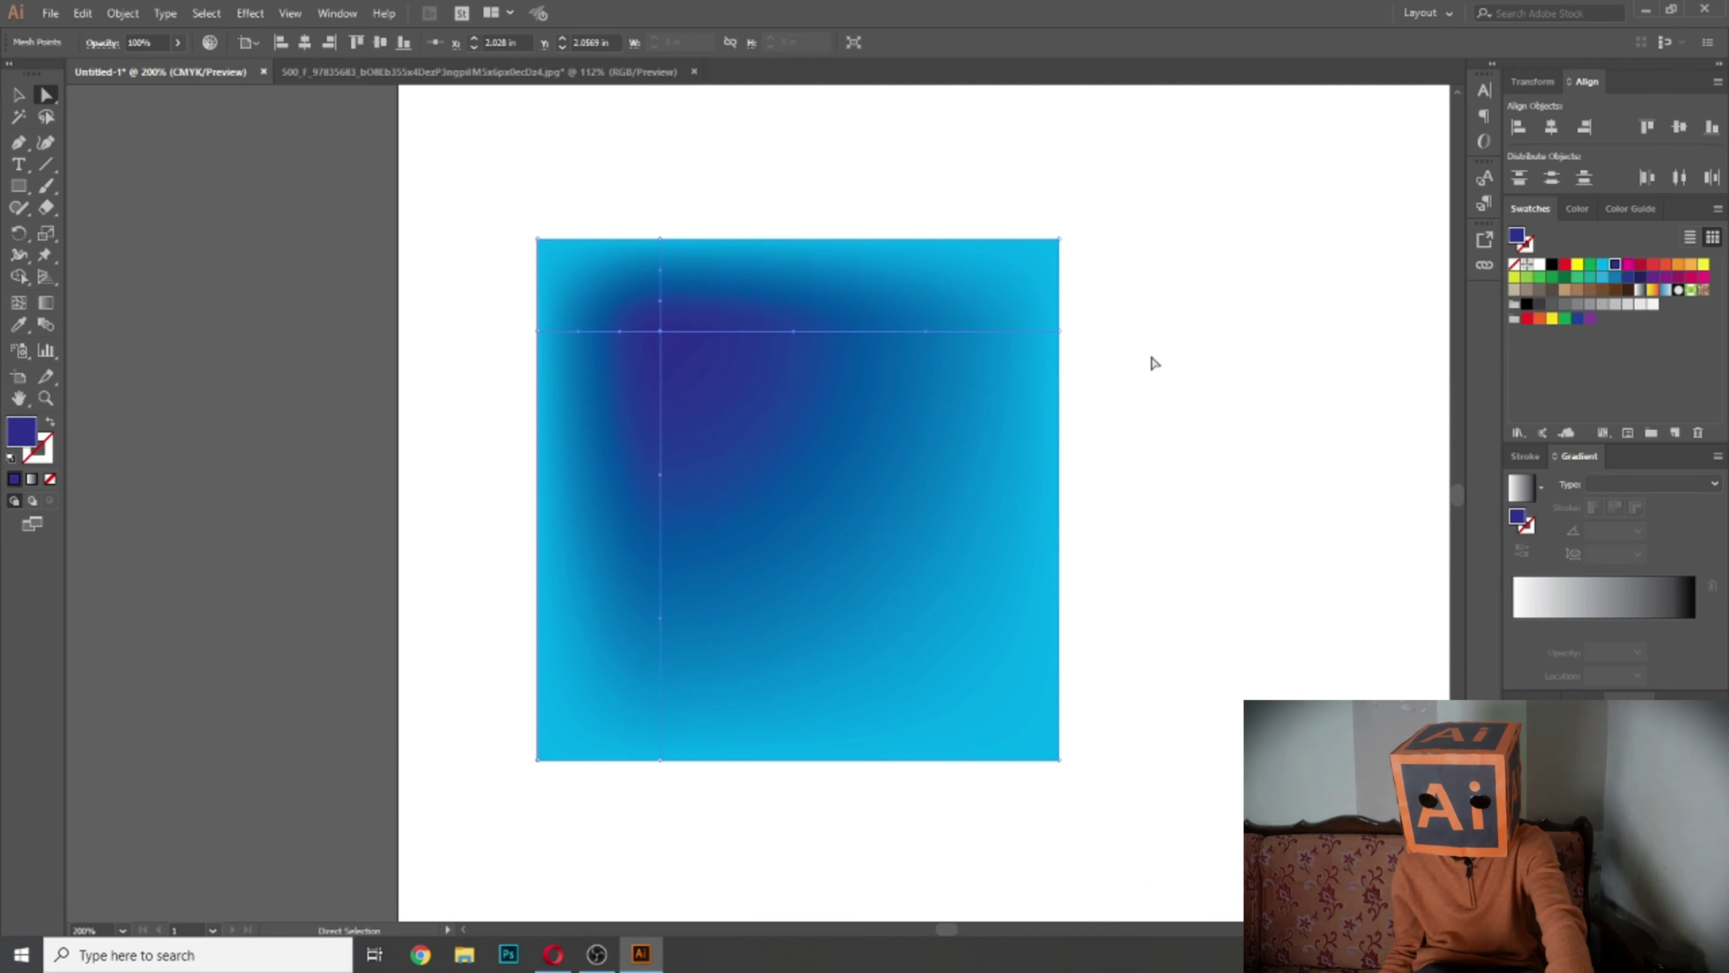
pyautogui.click(1244, 353)
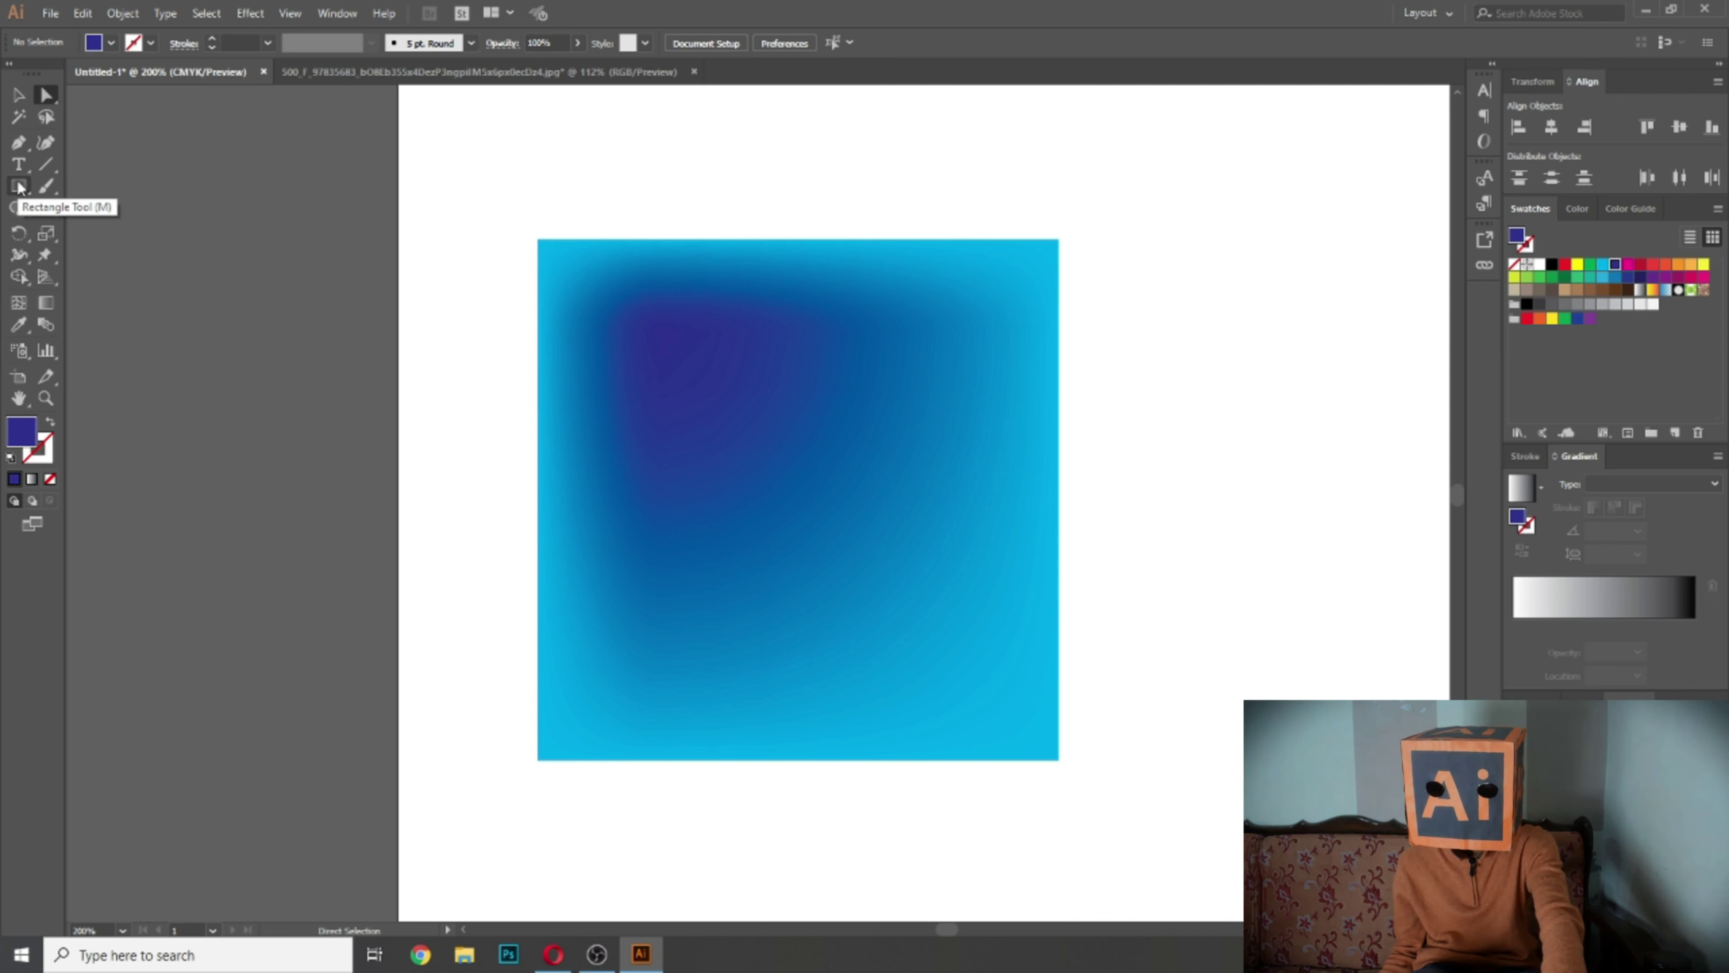
# Step: Undo the color fills and the mesh point to return to the plain white square
pyautogui.click(17, 94)
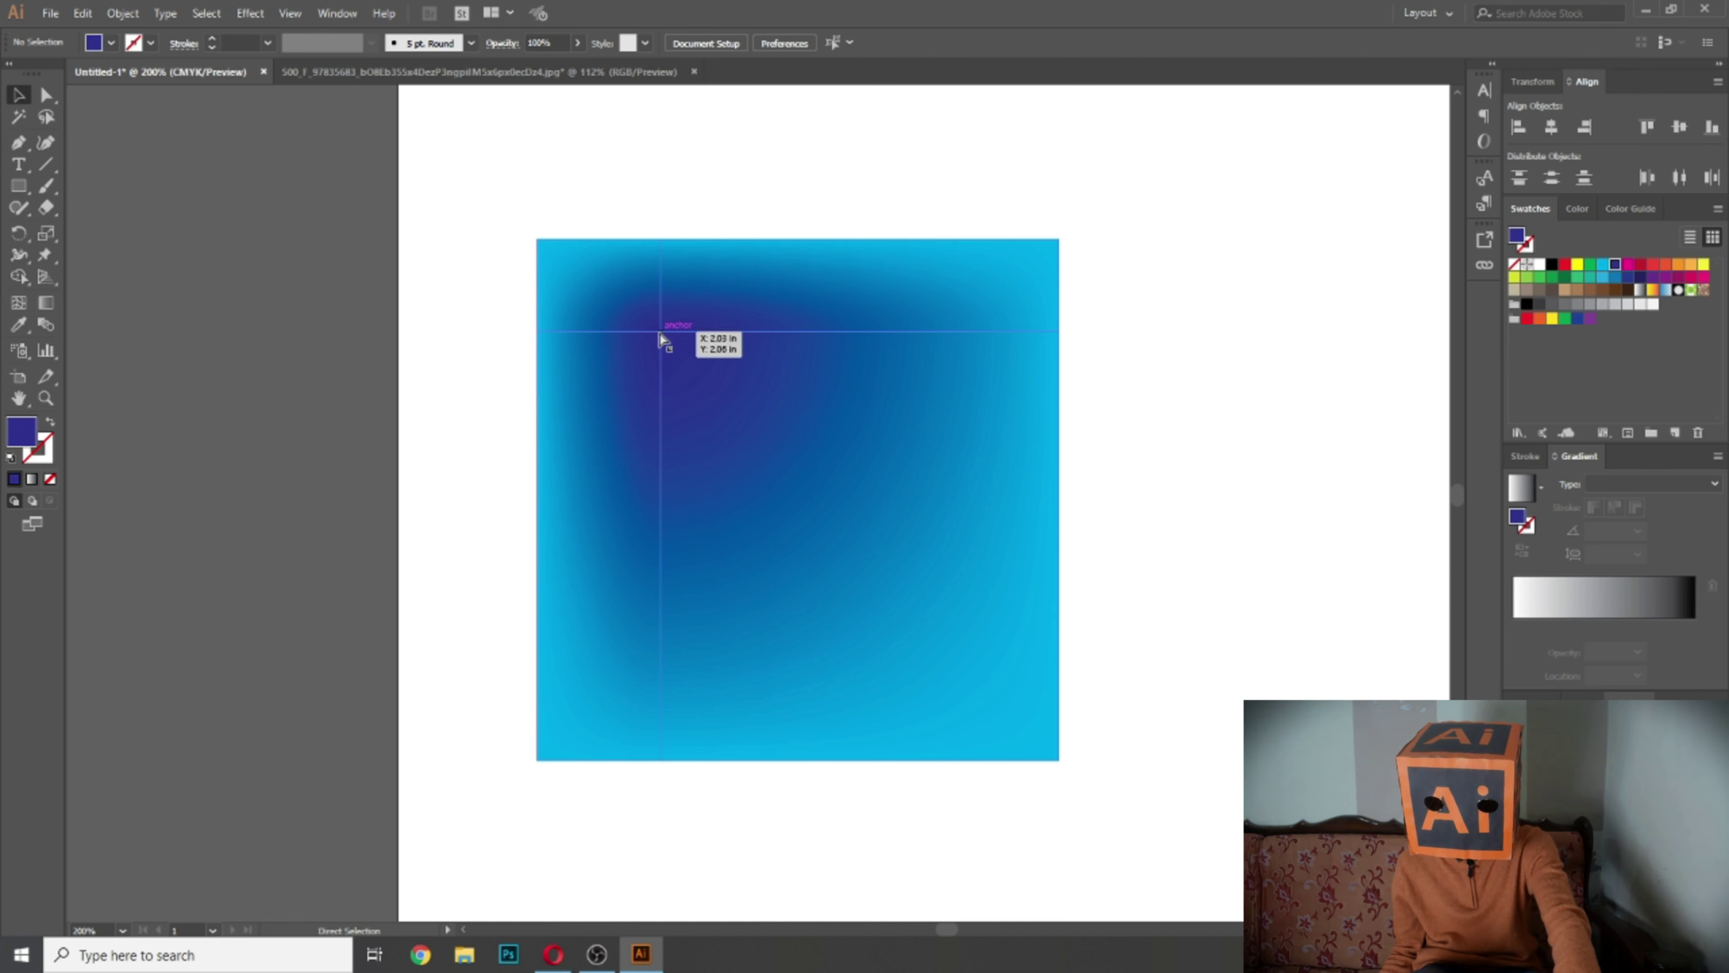
pyautogui.hotkey('ctrl', 'z')
pyautogui.hotkey('ctrl', 'z')
pyautogui.hotkey('ctrl', 'z')
pyautogui.press('v')
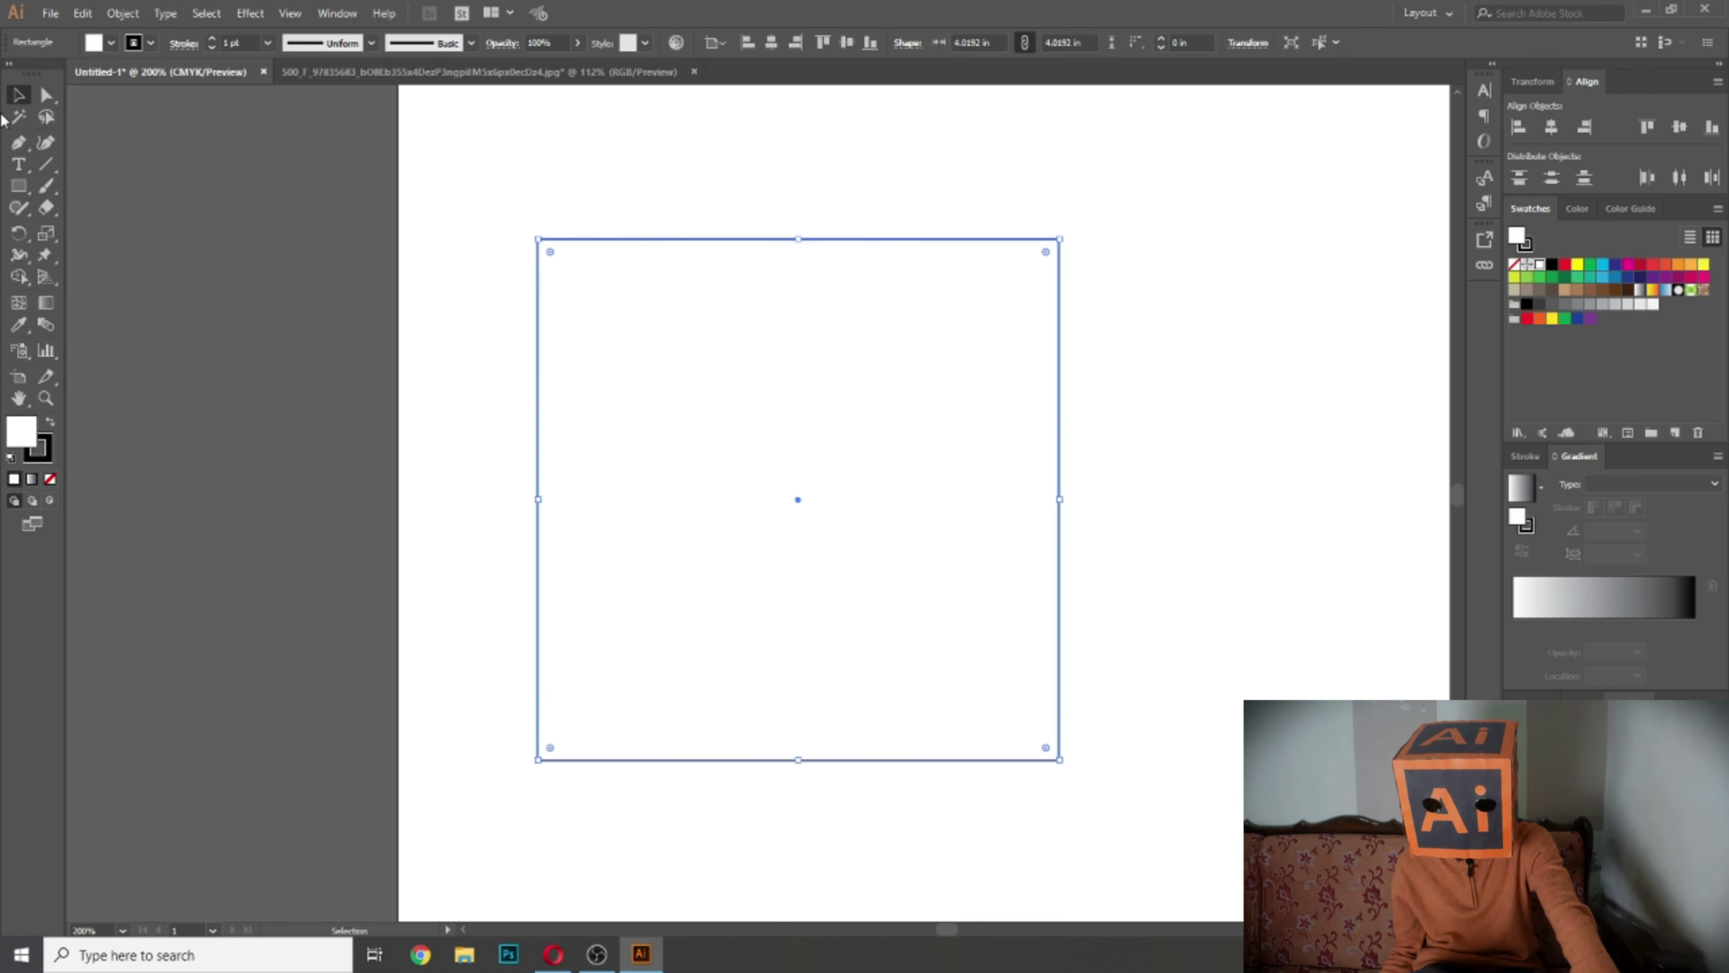
# Step: Add mesh points just inside the square's upper-left, upper-right and lower-right corners, forming a narrow mesh border on all sides
pyautogui.click(20, 302)
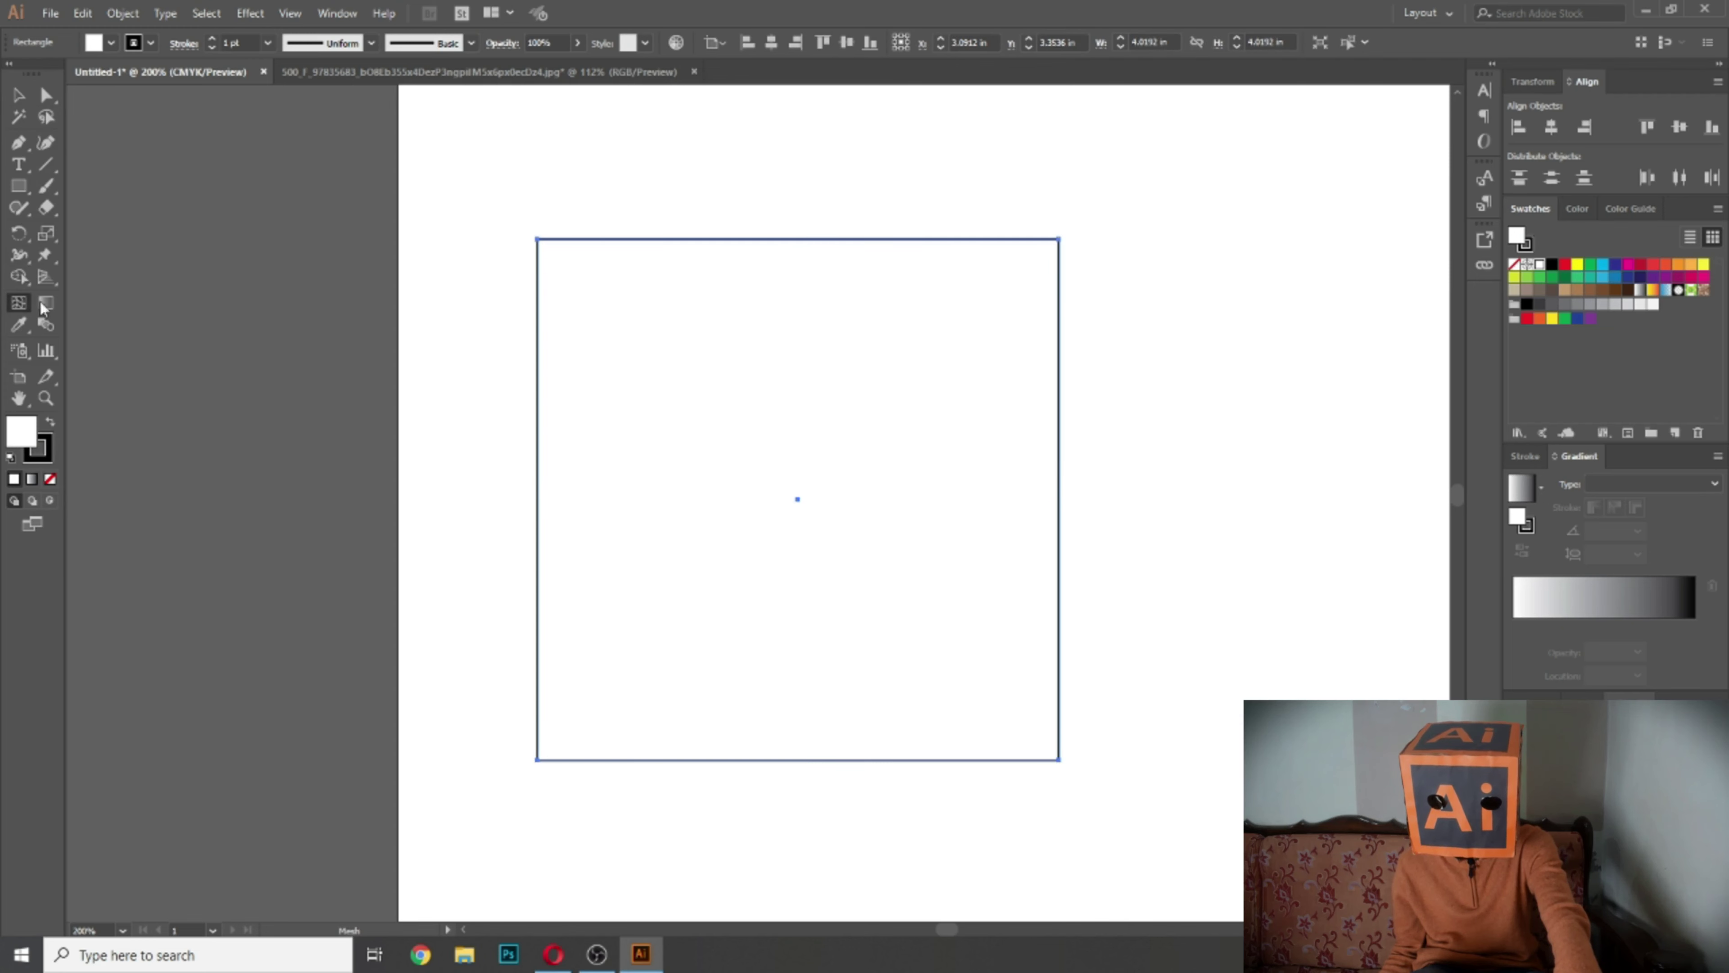
pyautogui.click(563, 262)
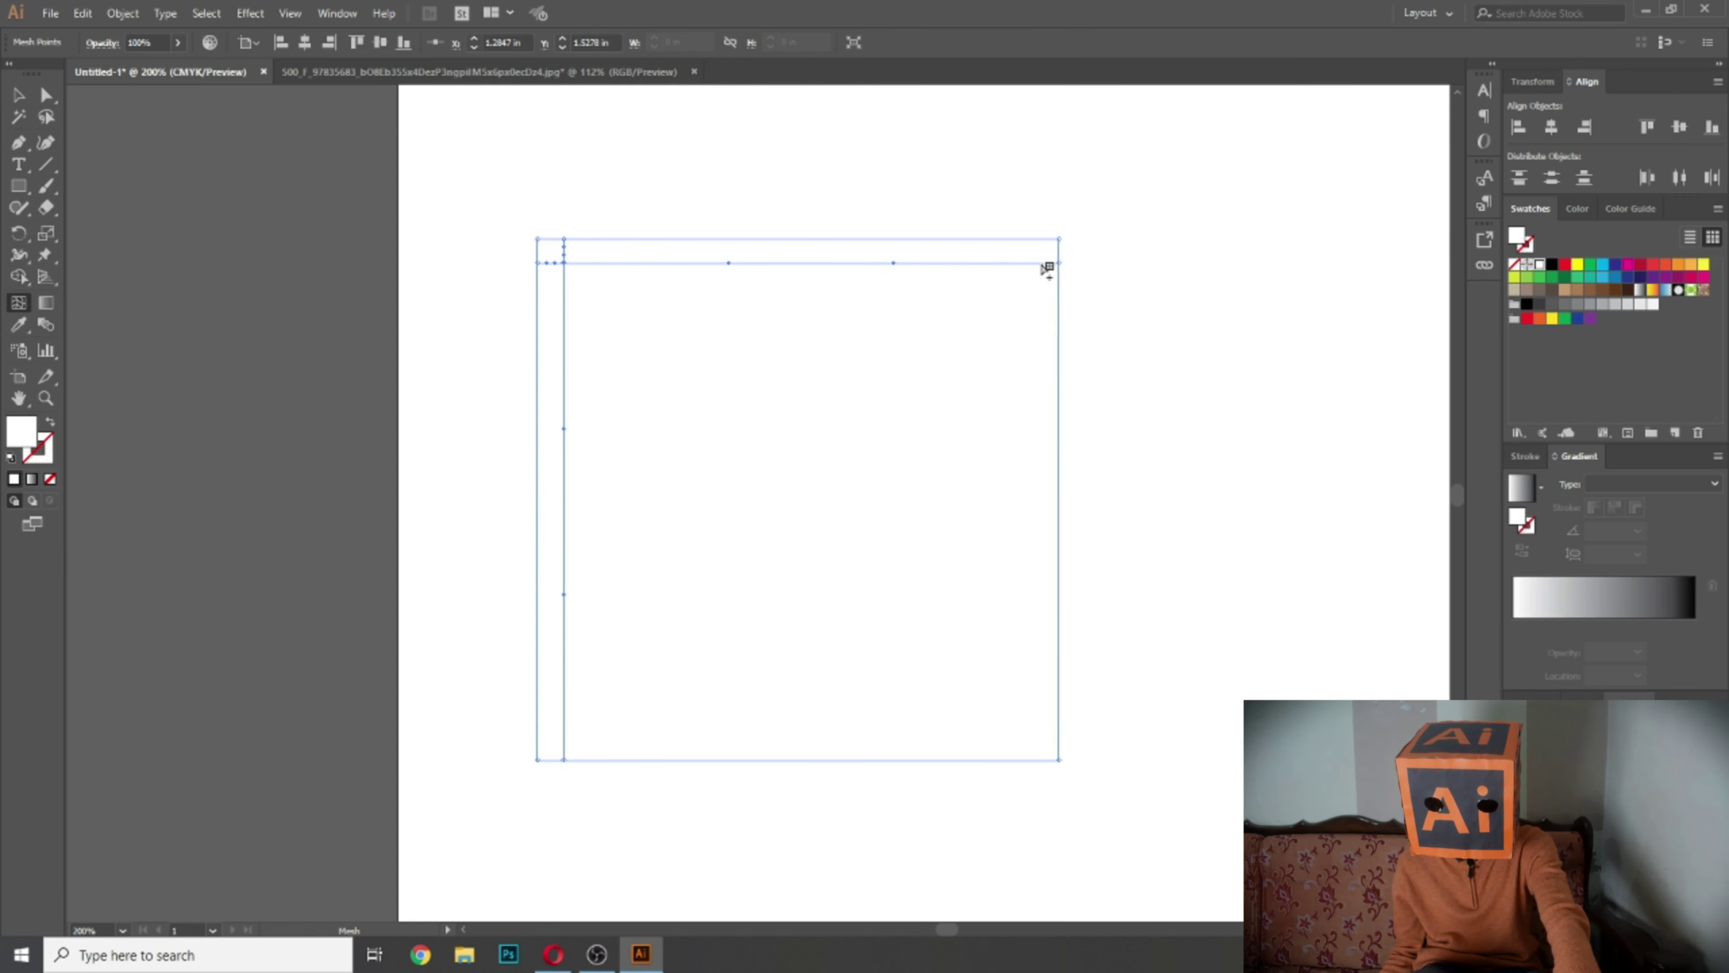
pyautogui.click(1036, 263)
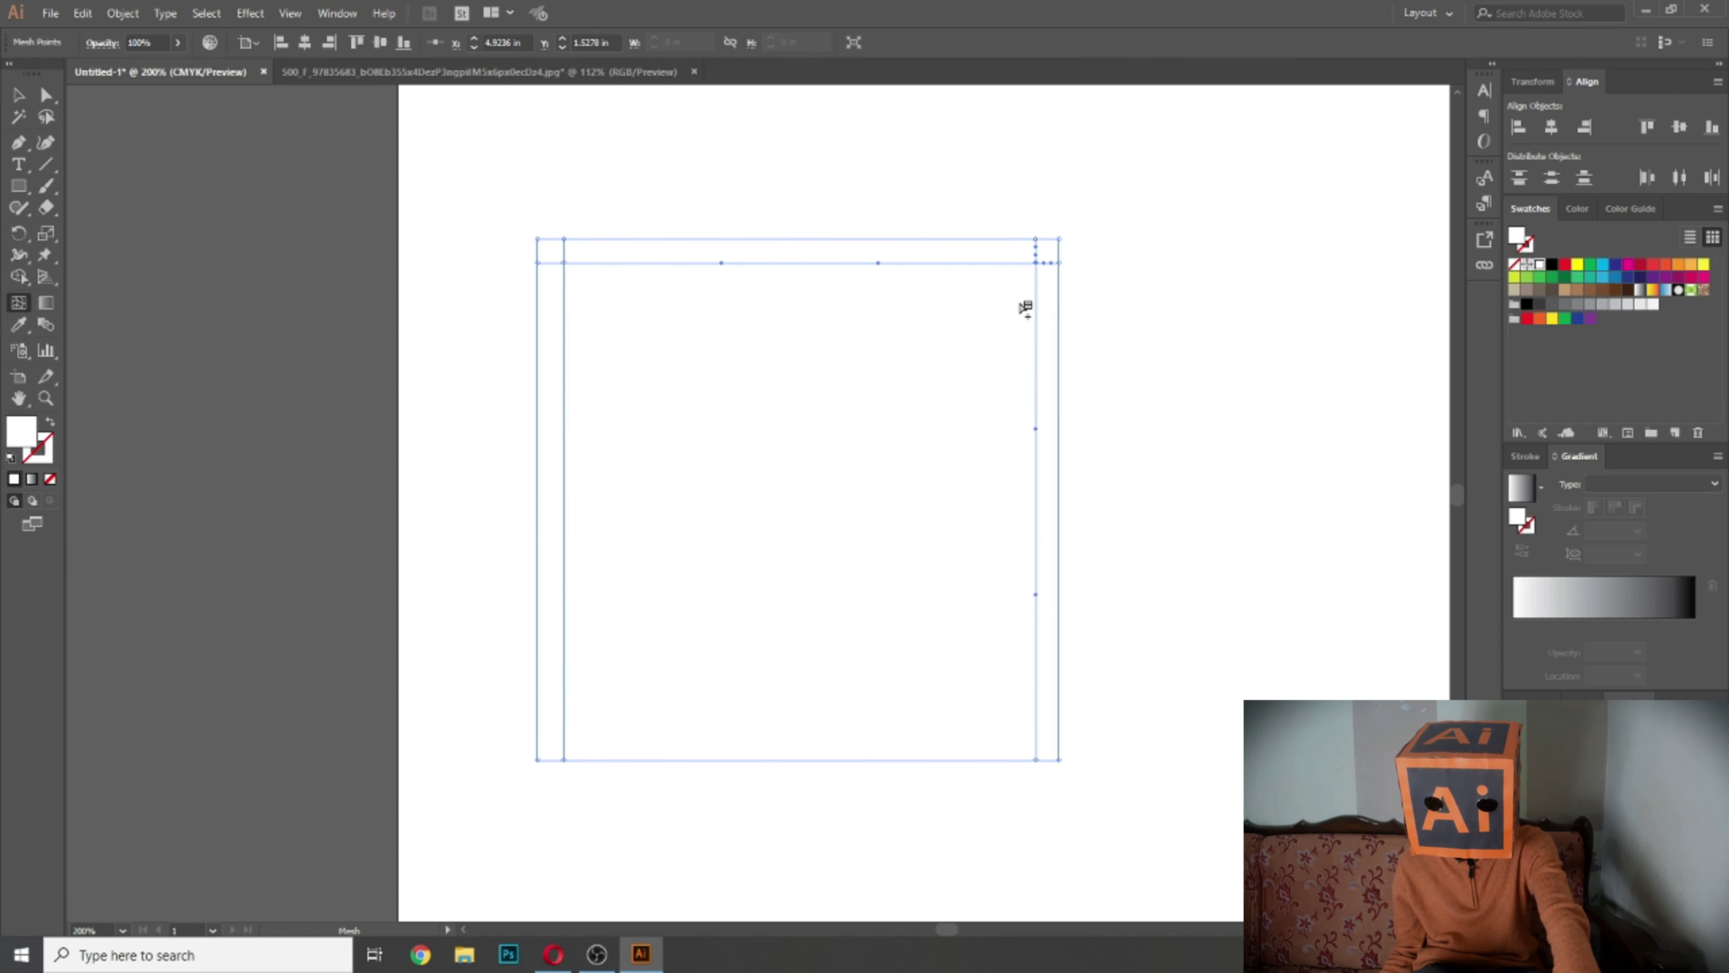
pyautogui.hotkey('ctrl', 'z')
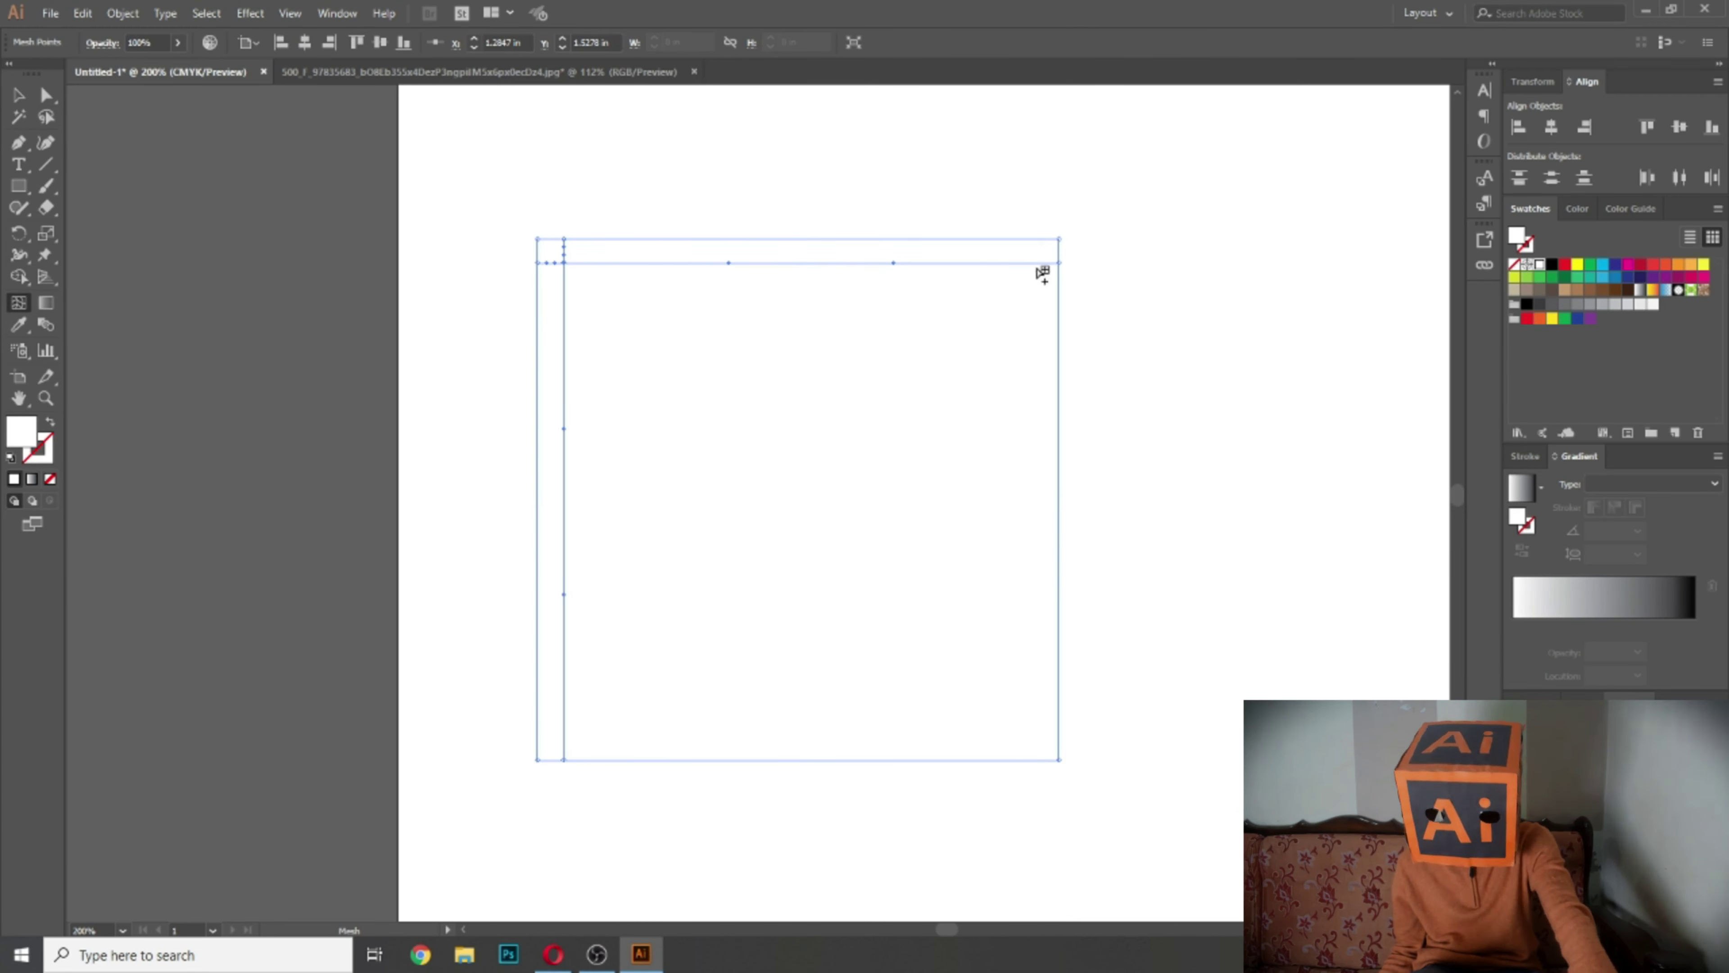
pyautogui.click(1037, 263)
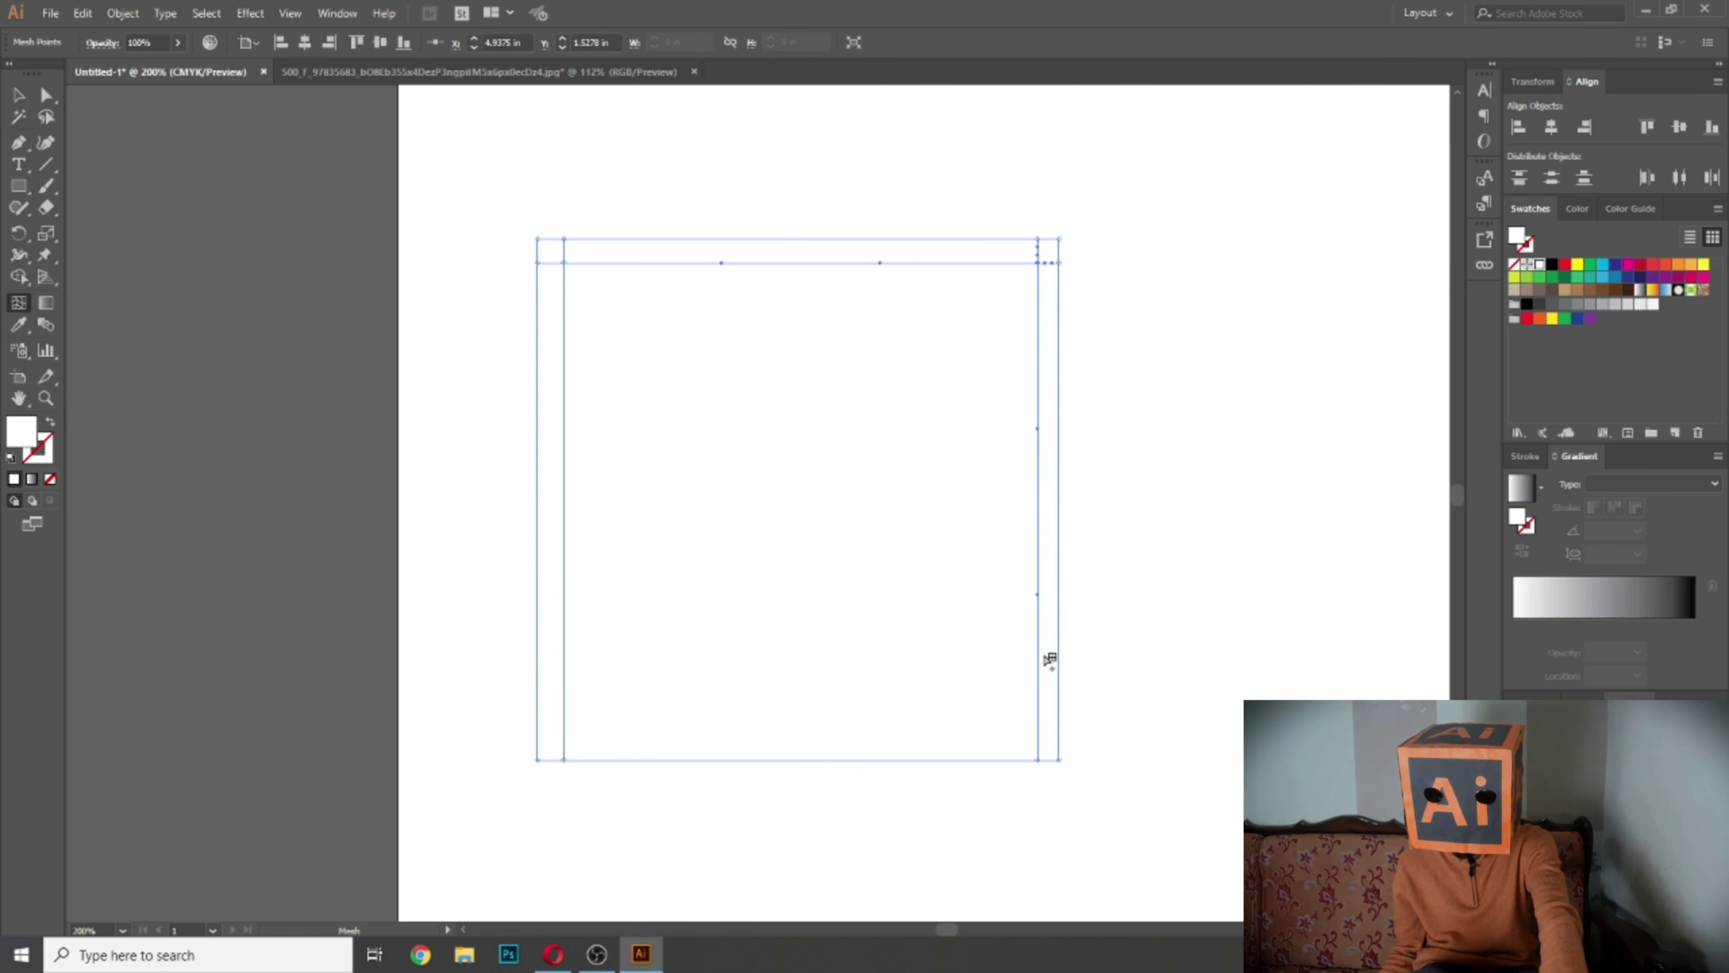
pyautogui.click(1039, 743)
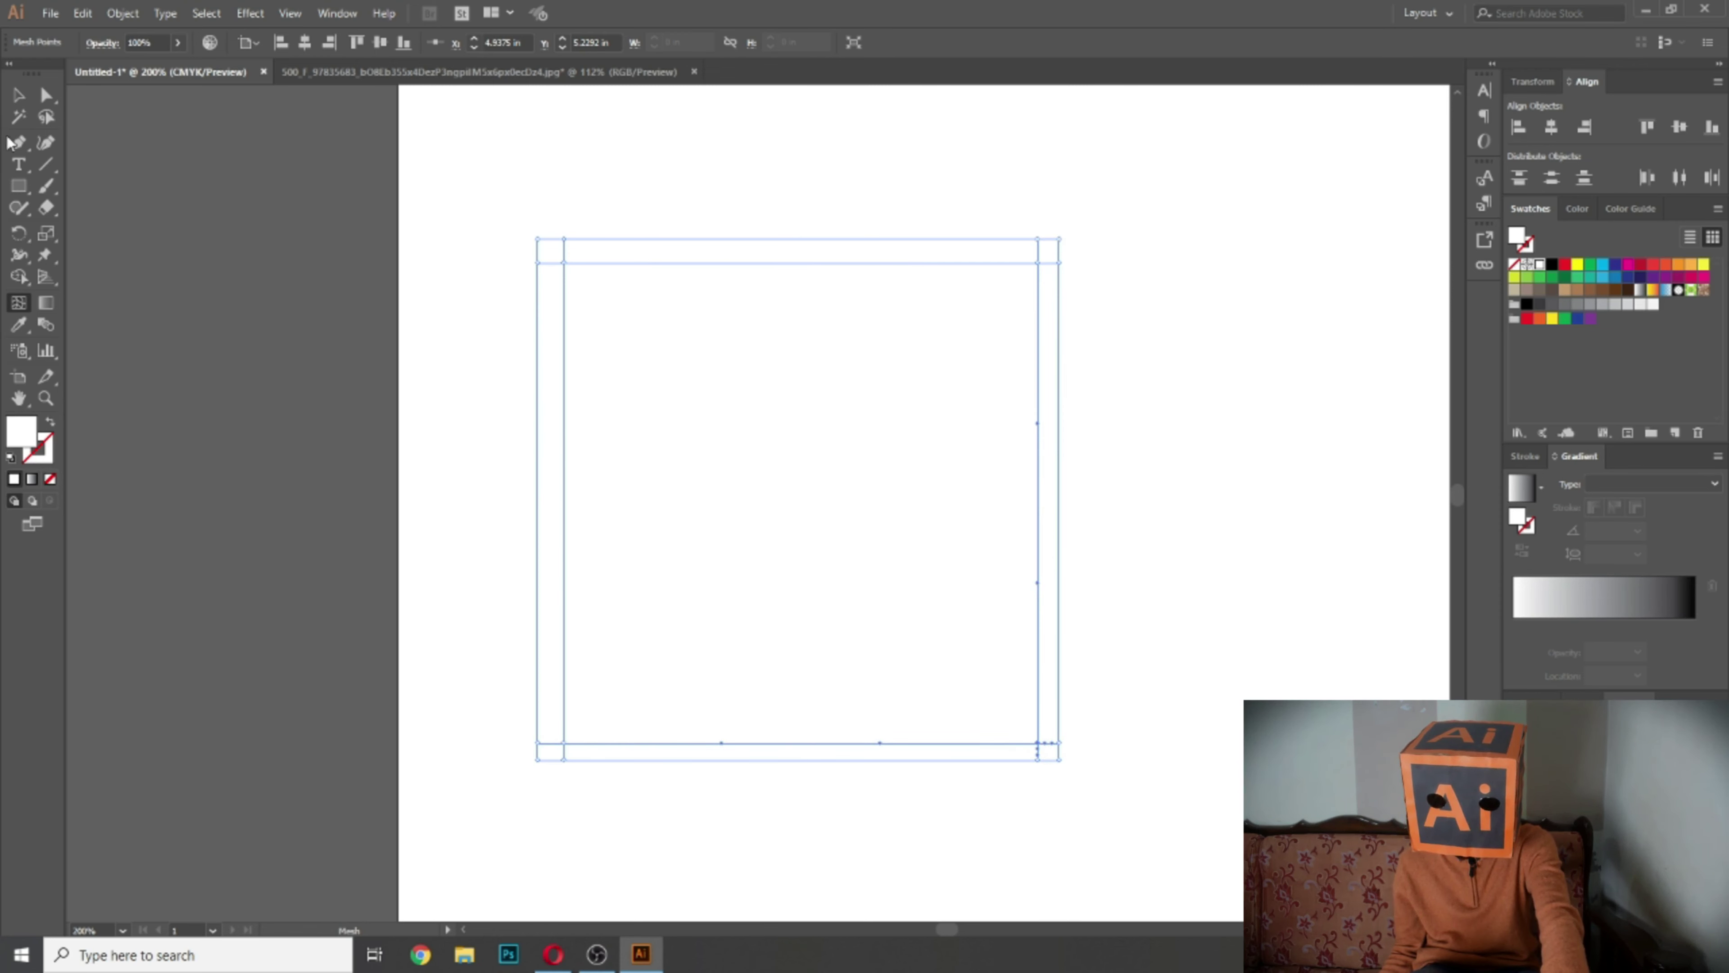
# Step: Select the whole mesh square and fill it with the yellow-green swatch
pyautogui.click(20, 95)
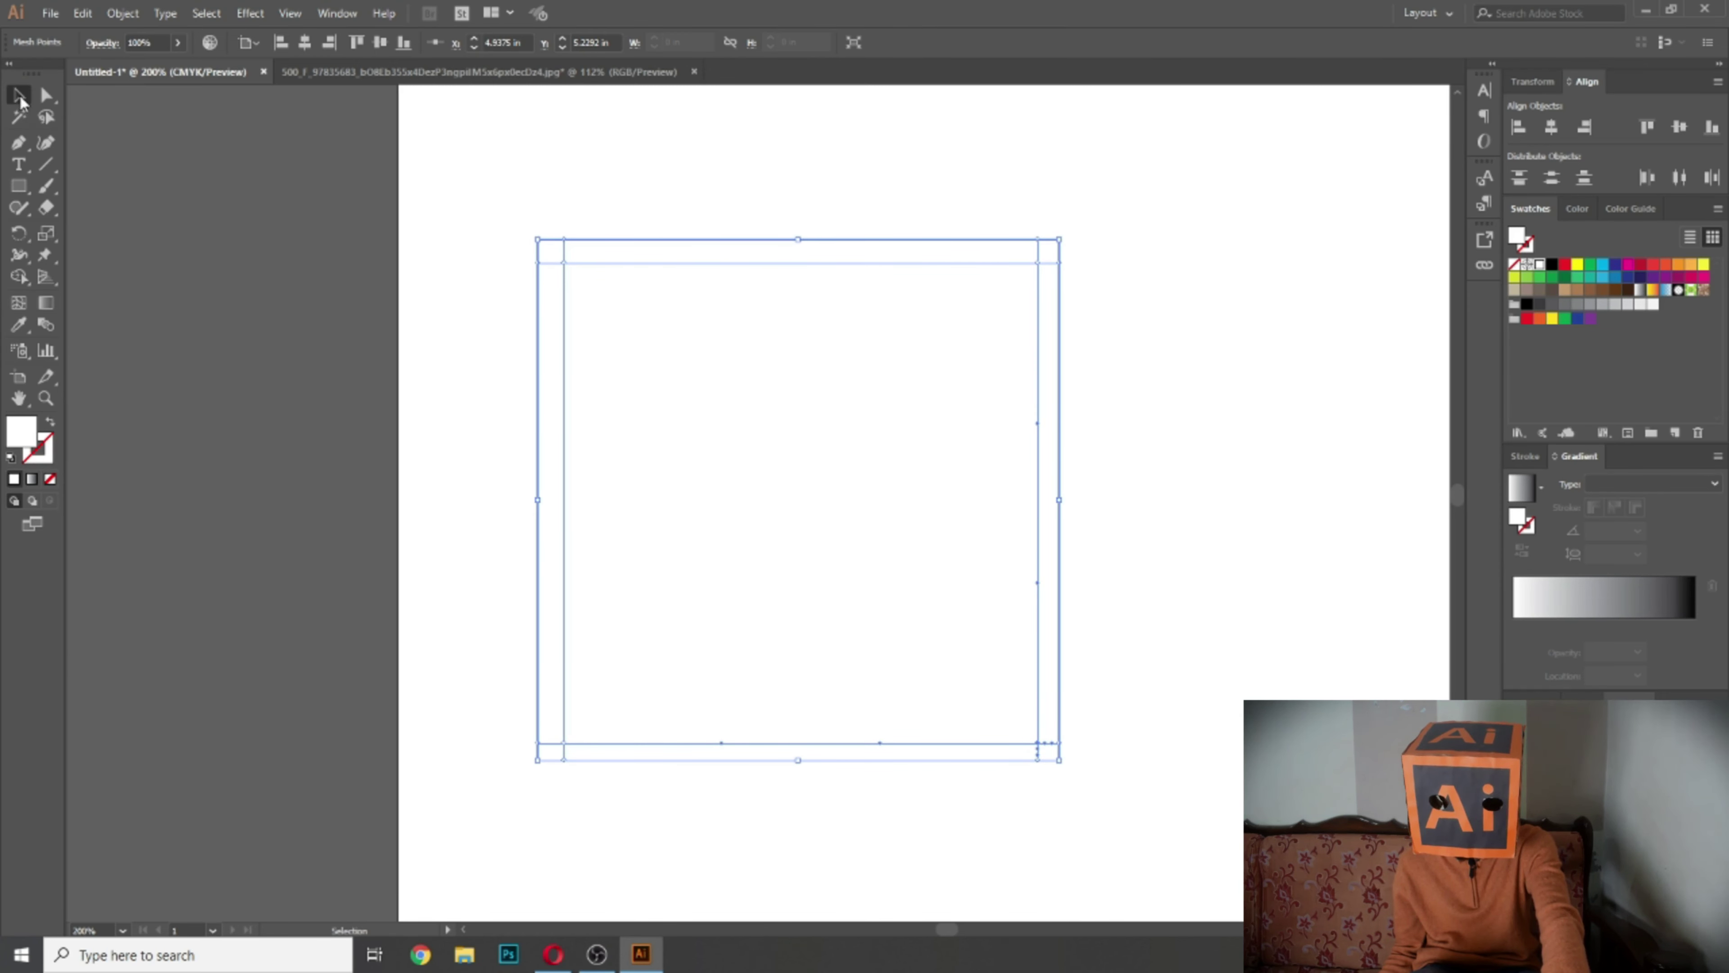
pyautogui.click(1096, 557)
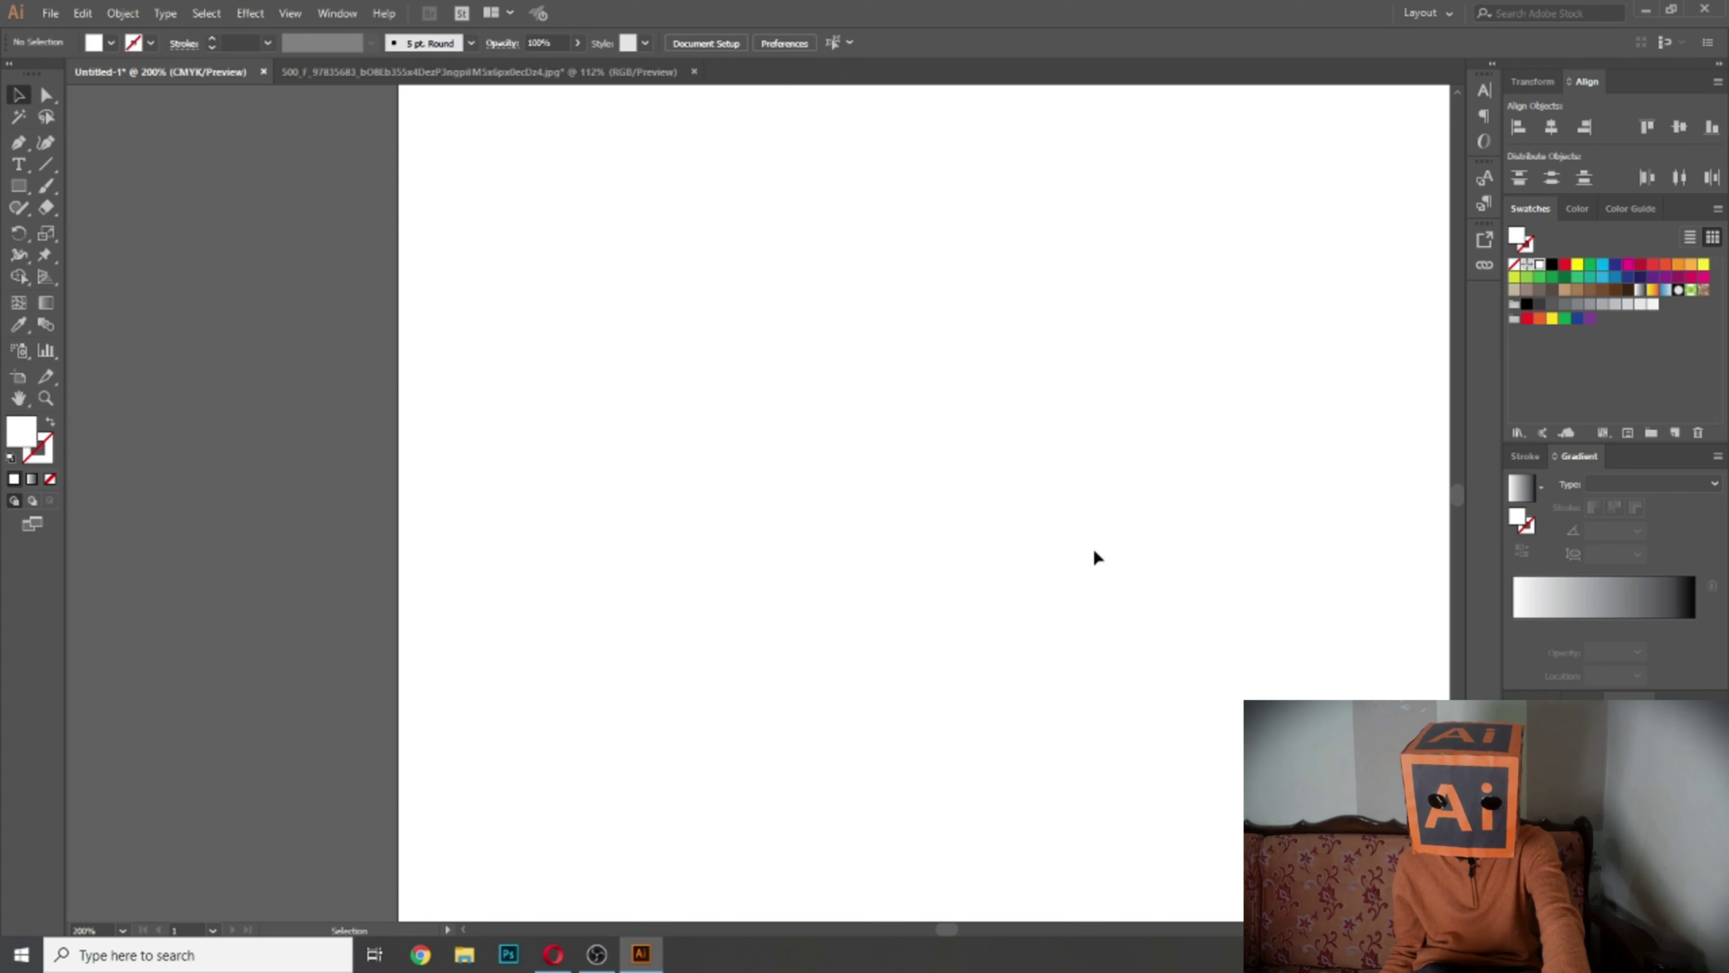
pyautogui.click(1055, 456)
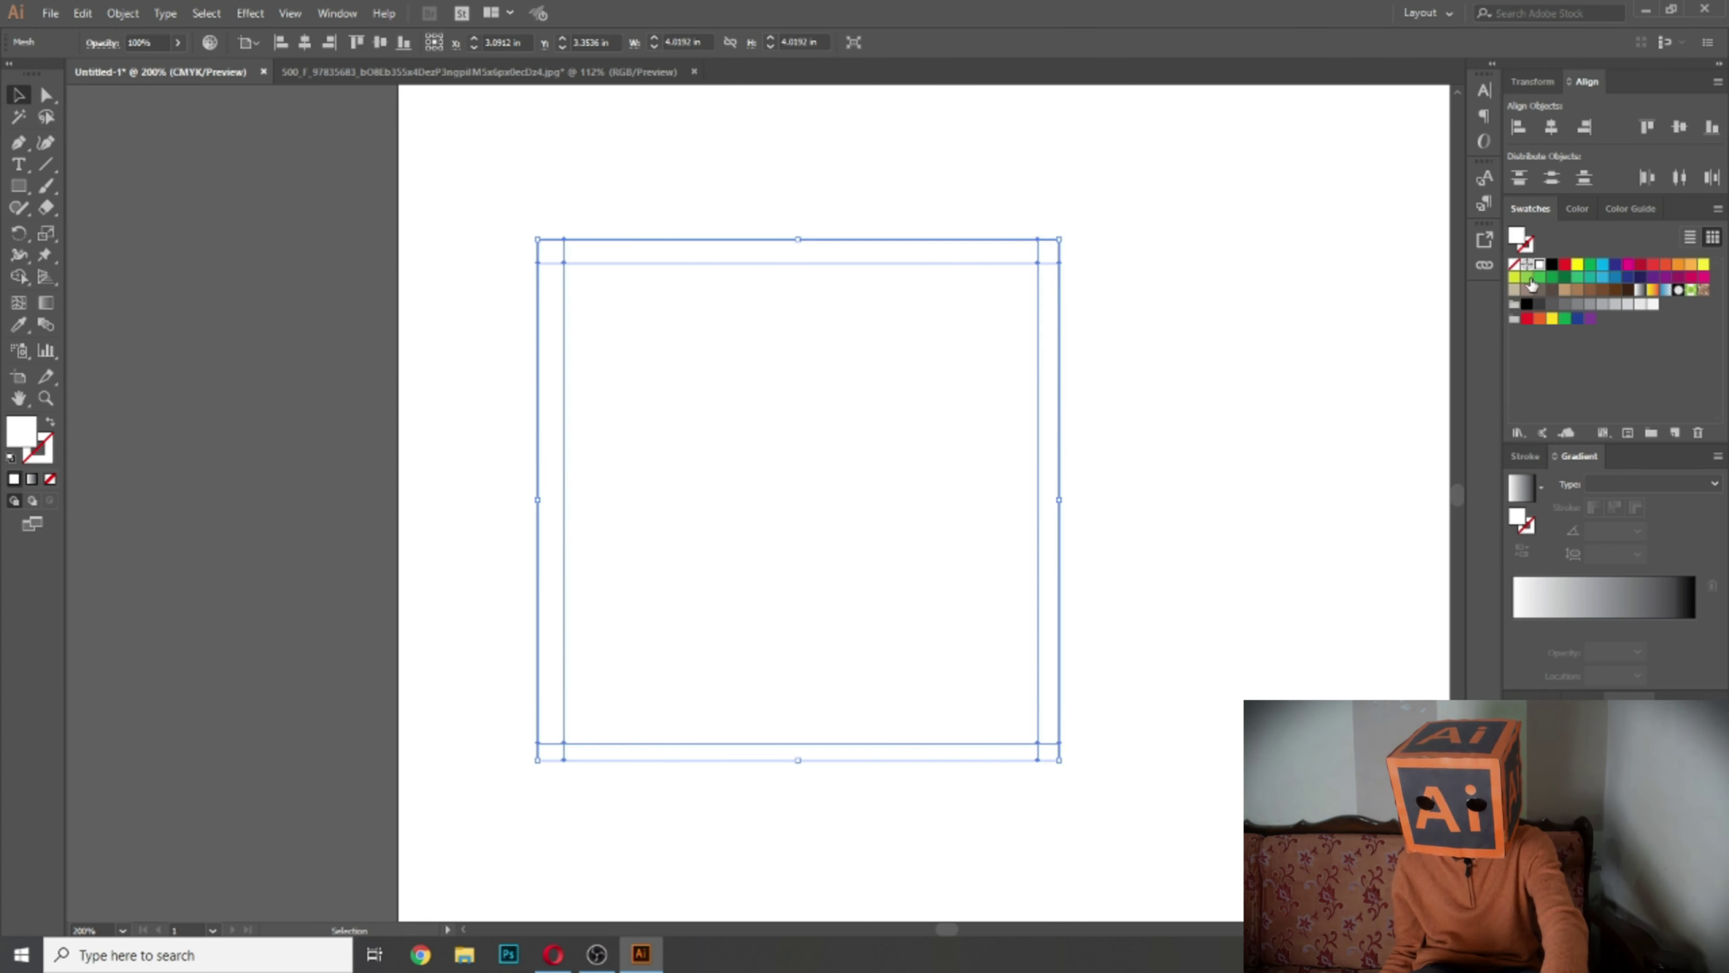
pyautogui.click(1517, 278)
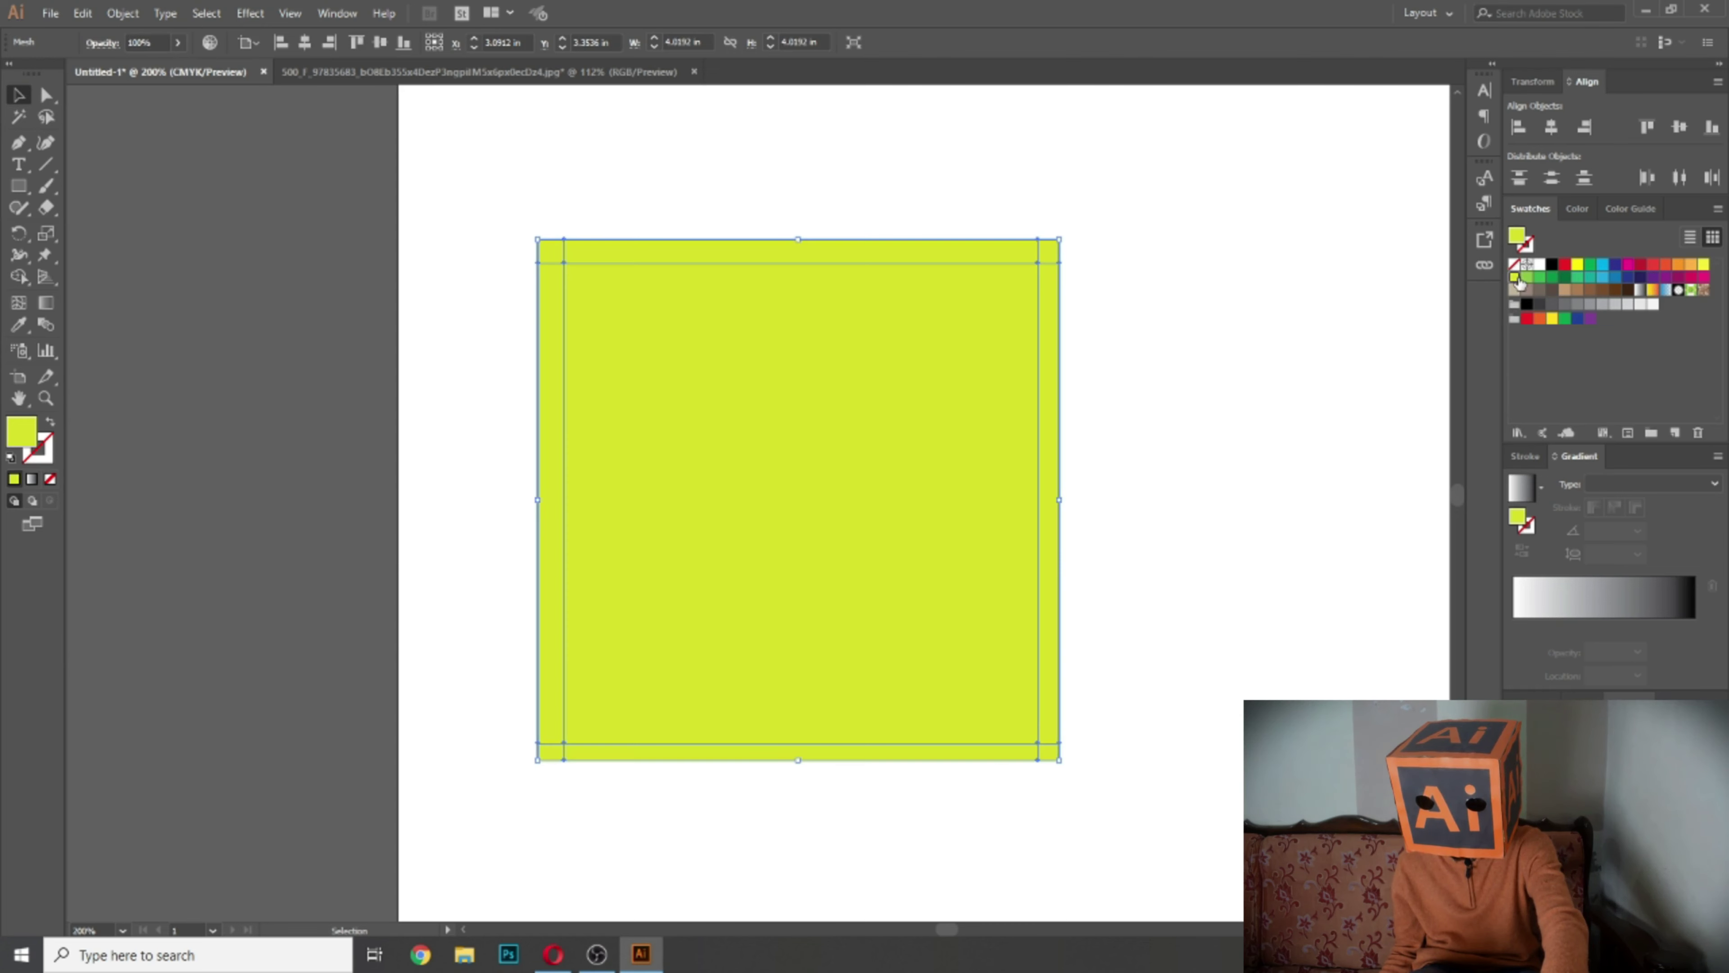
# Step: Recolor the whole mesh square with the light yellow swatch and check it deselected before selecting it again
pyautogui.click(1702, 264)
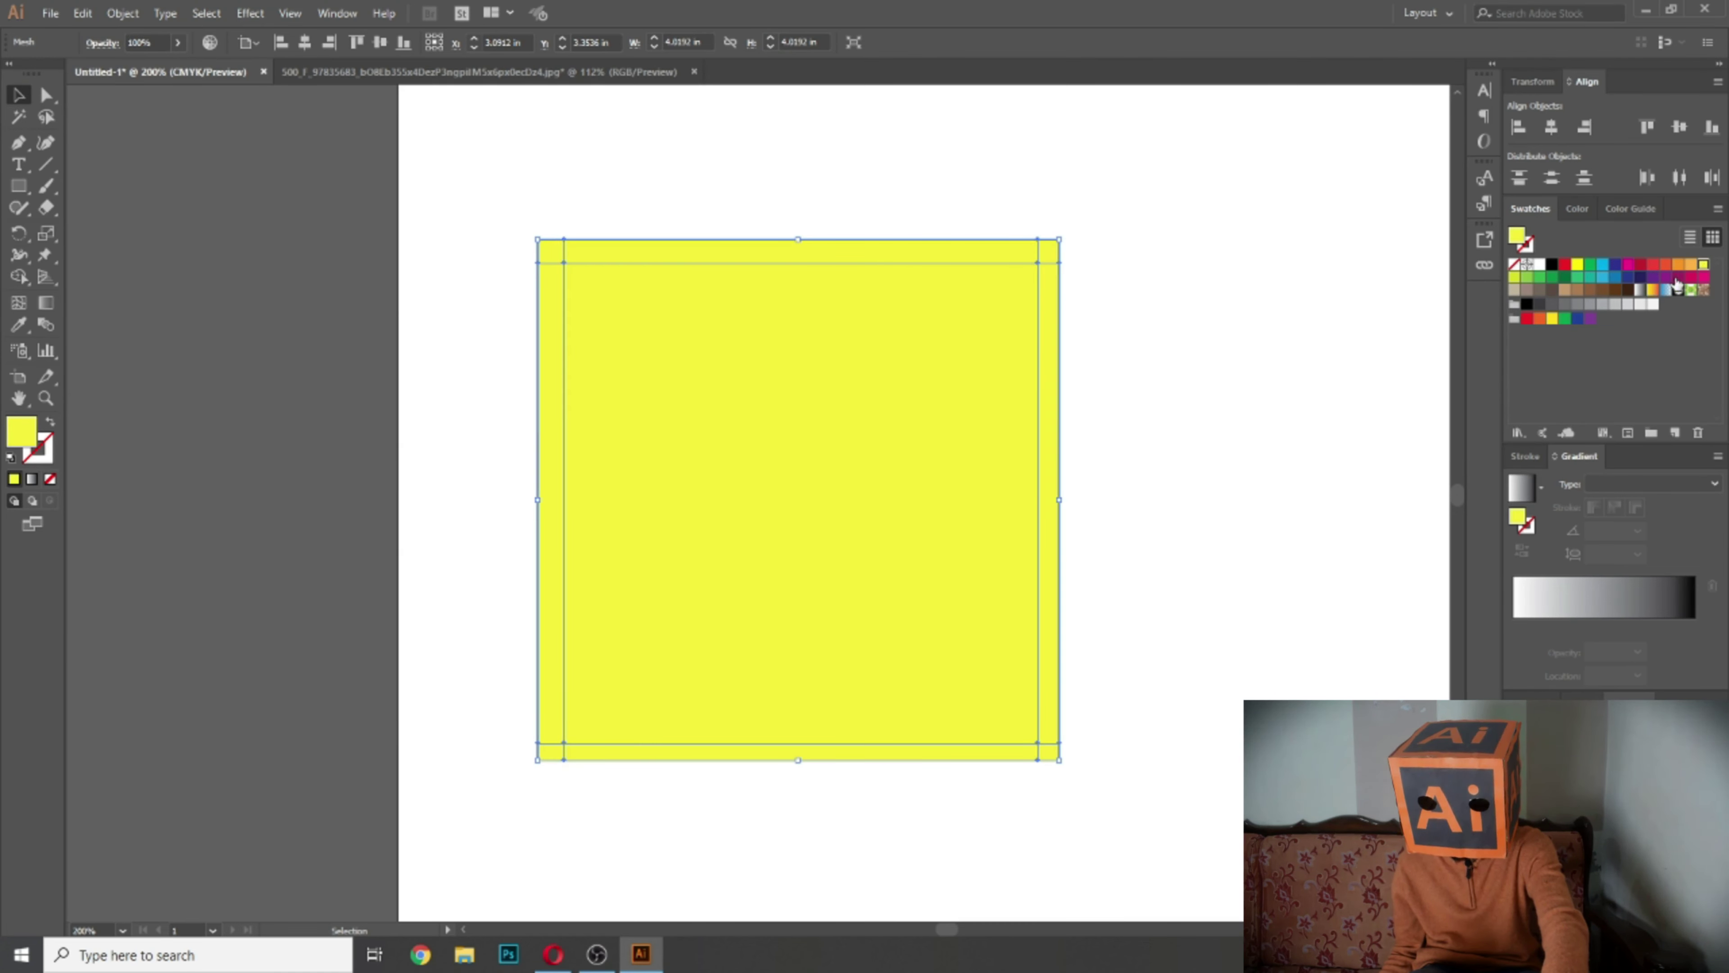
pyautogui.click(404, 202)
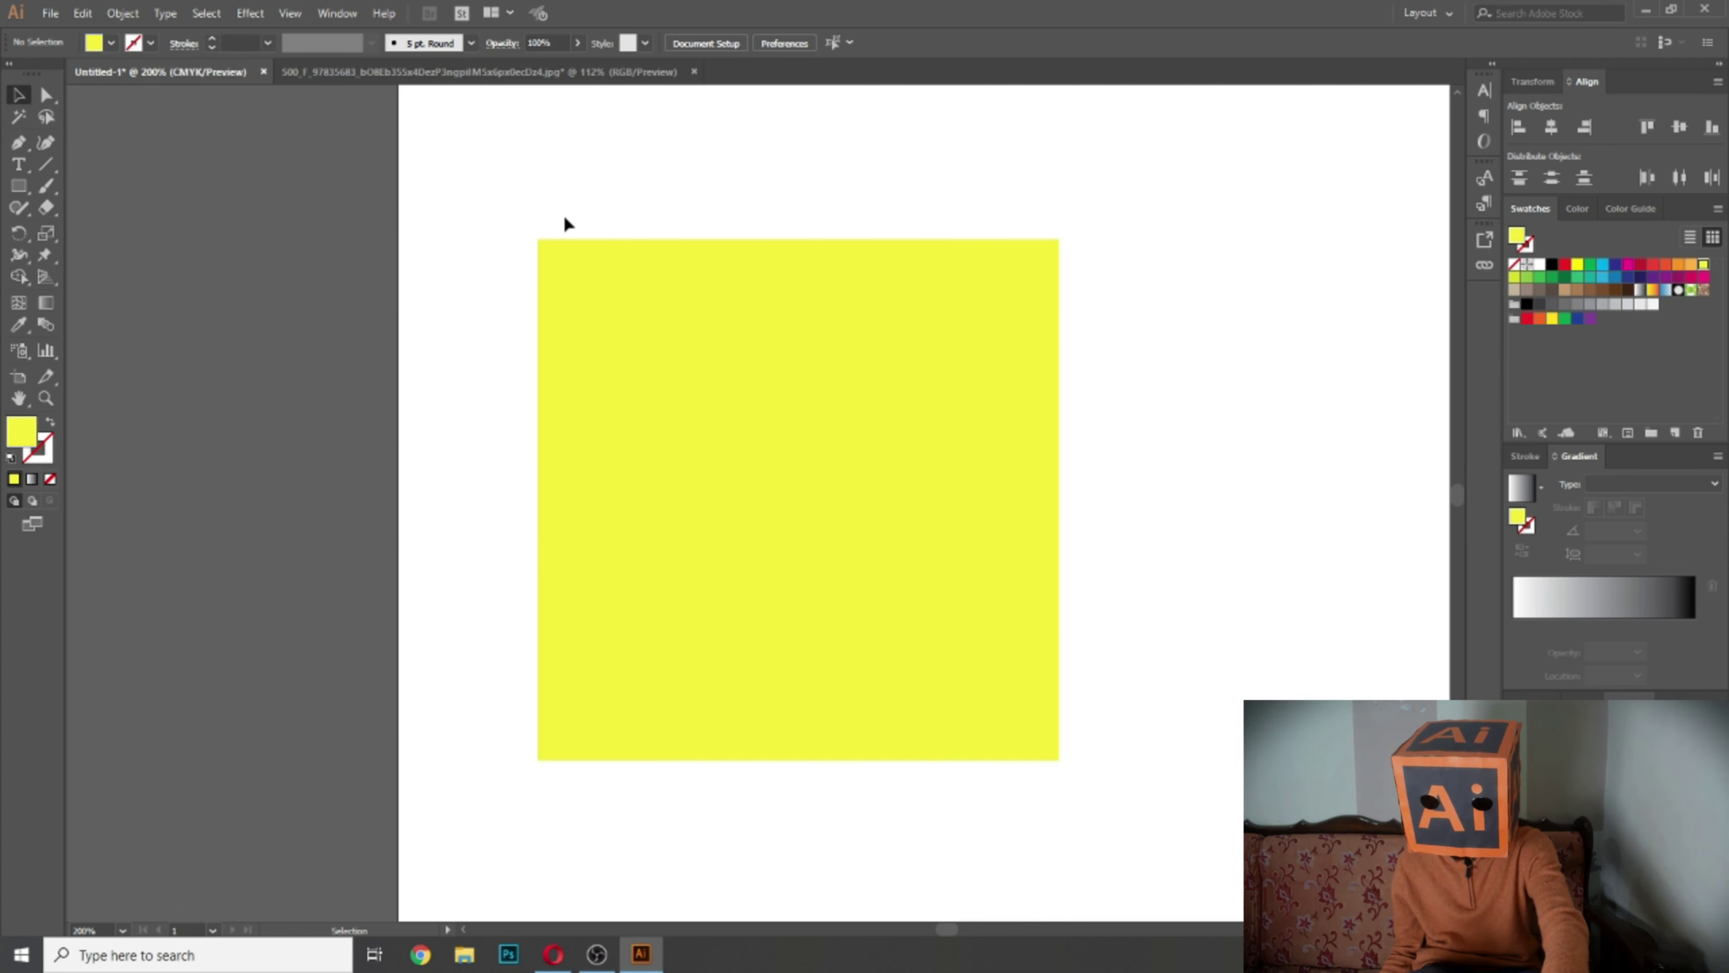
pyautogui.click(566, 271)
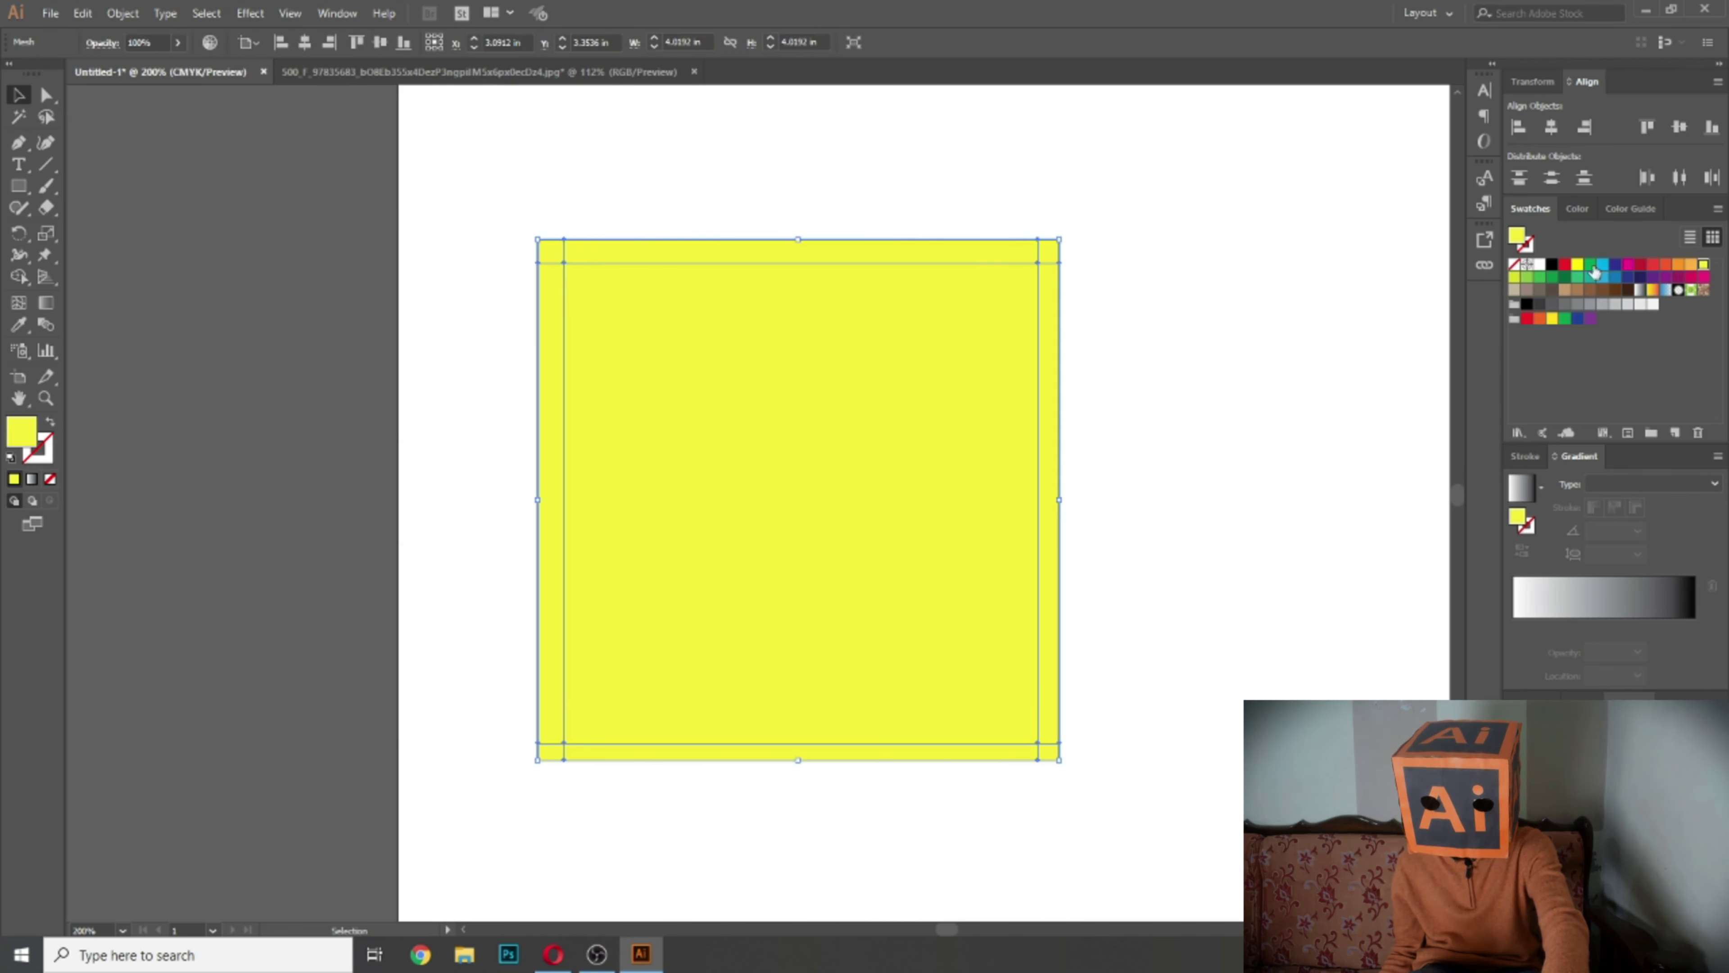
# Step: Color the square's upper-left inner mesh point light orange and the other three inner corner points darker orange
pyautogui.press('a')
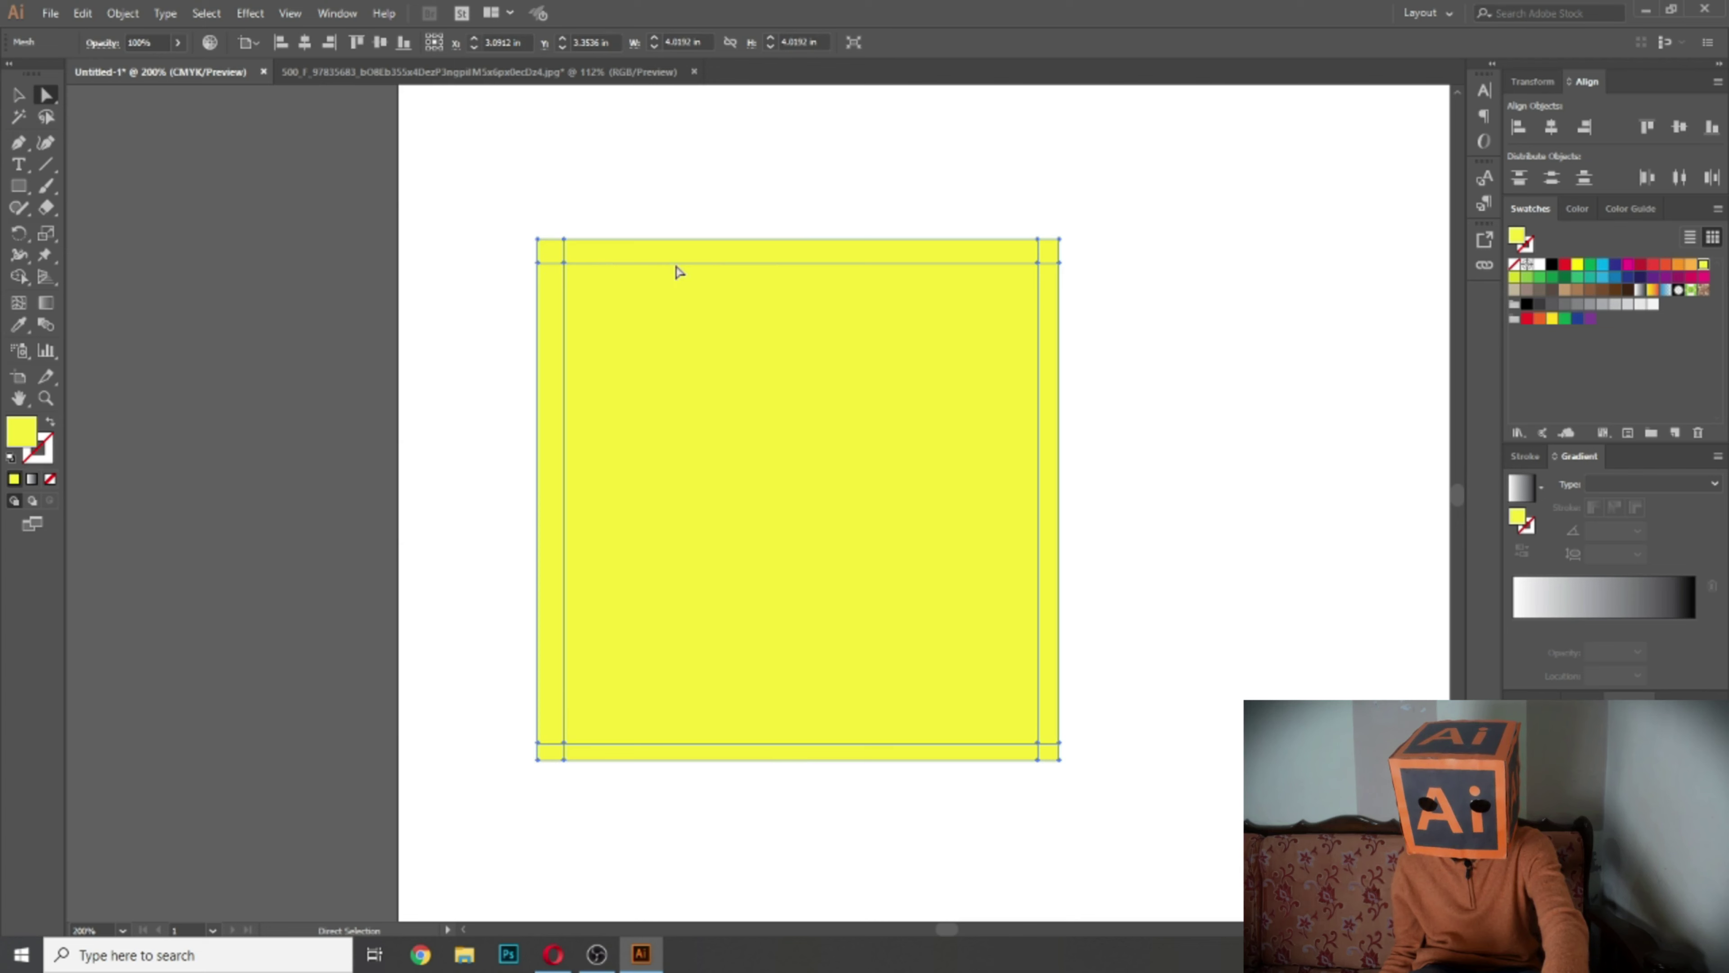
pyautogui.click(563, 263)
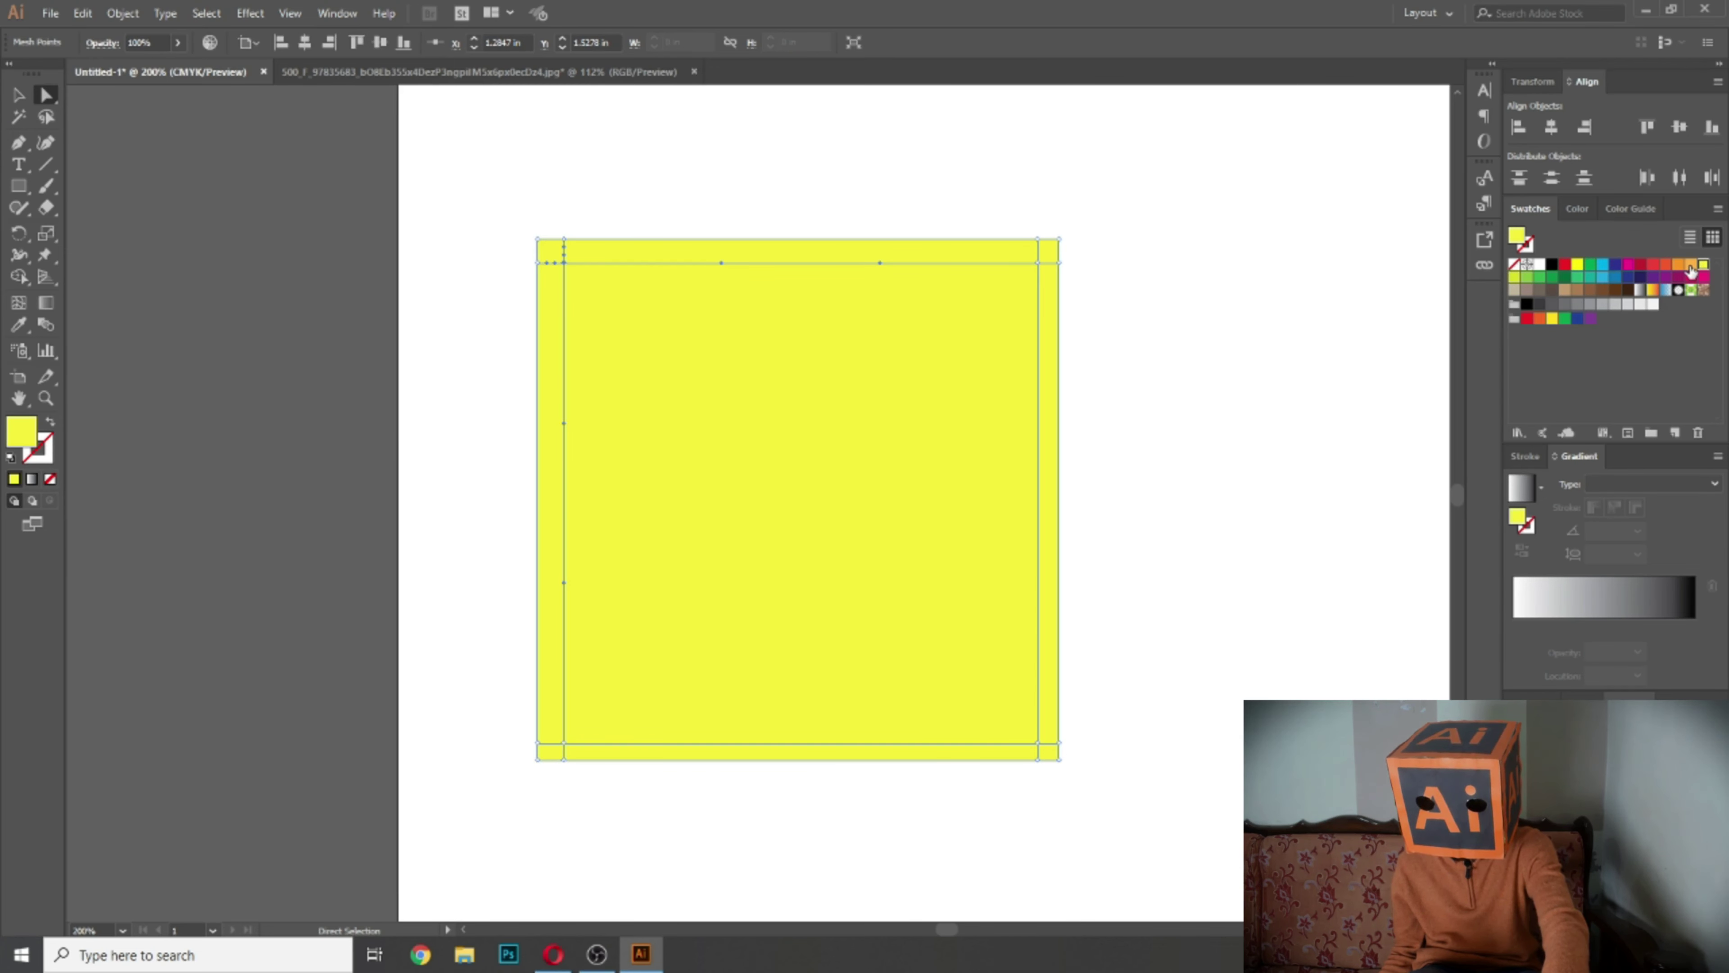
pyautogui.click(1690, 265)
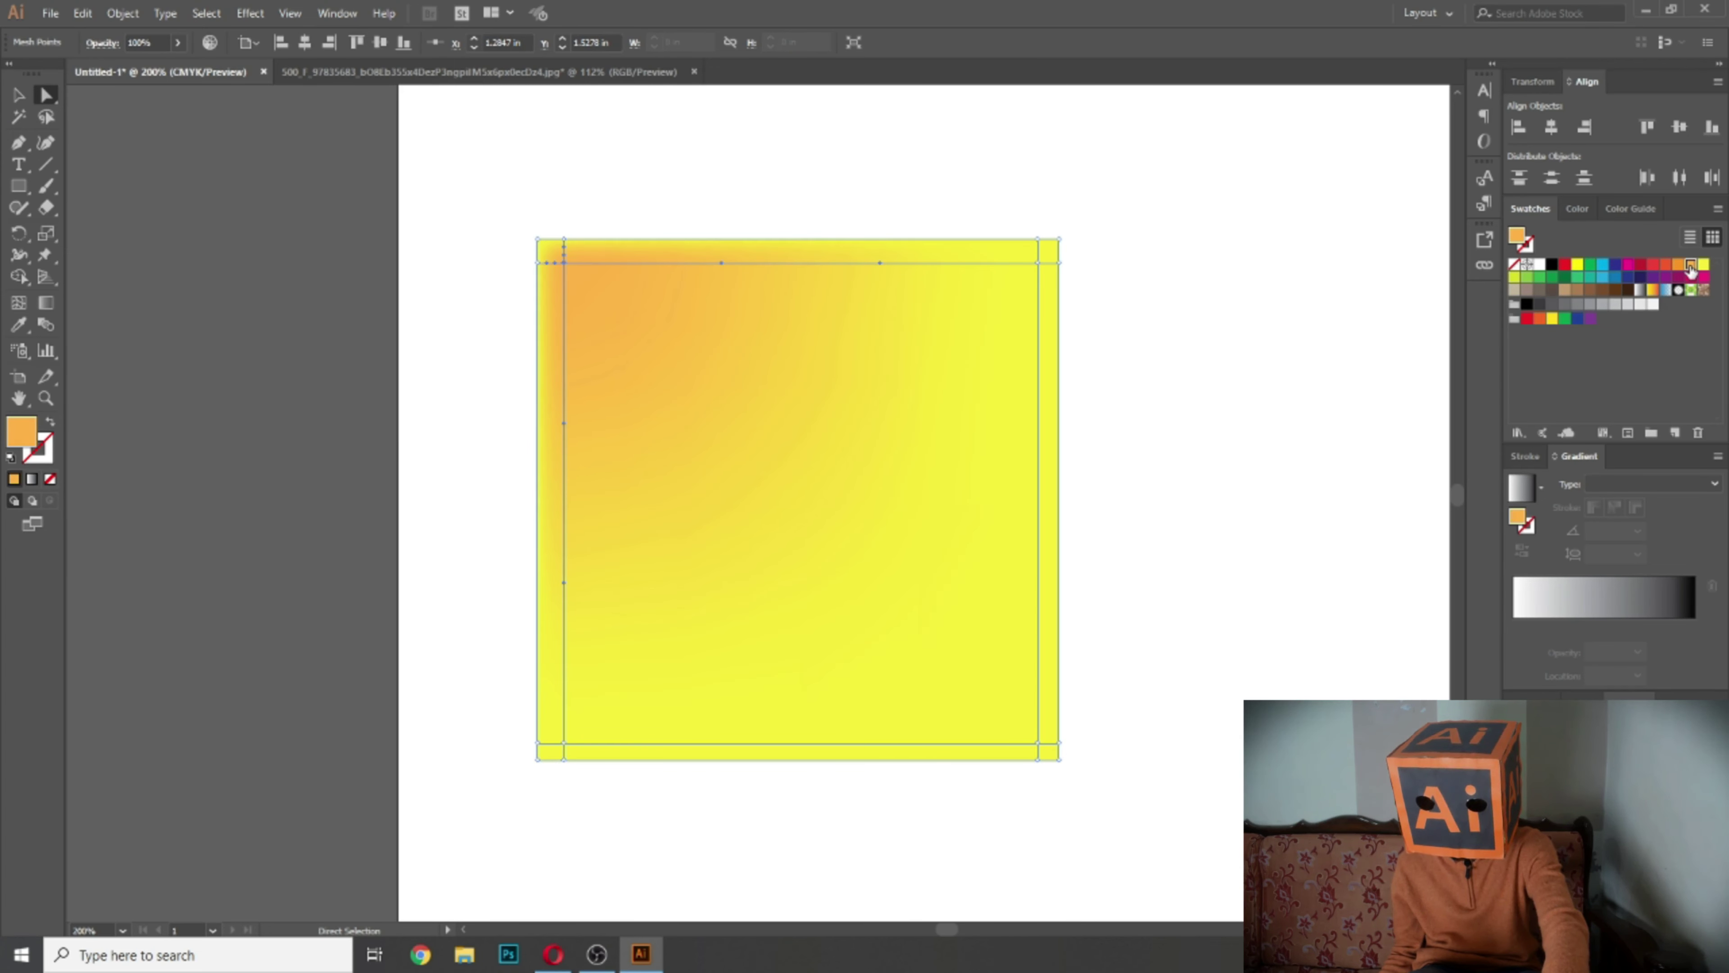
pyautogui.click(1037, 264)
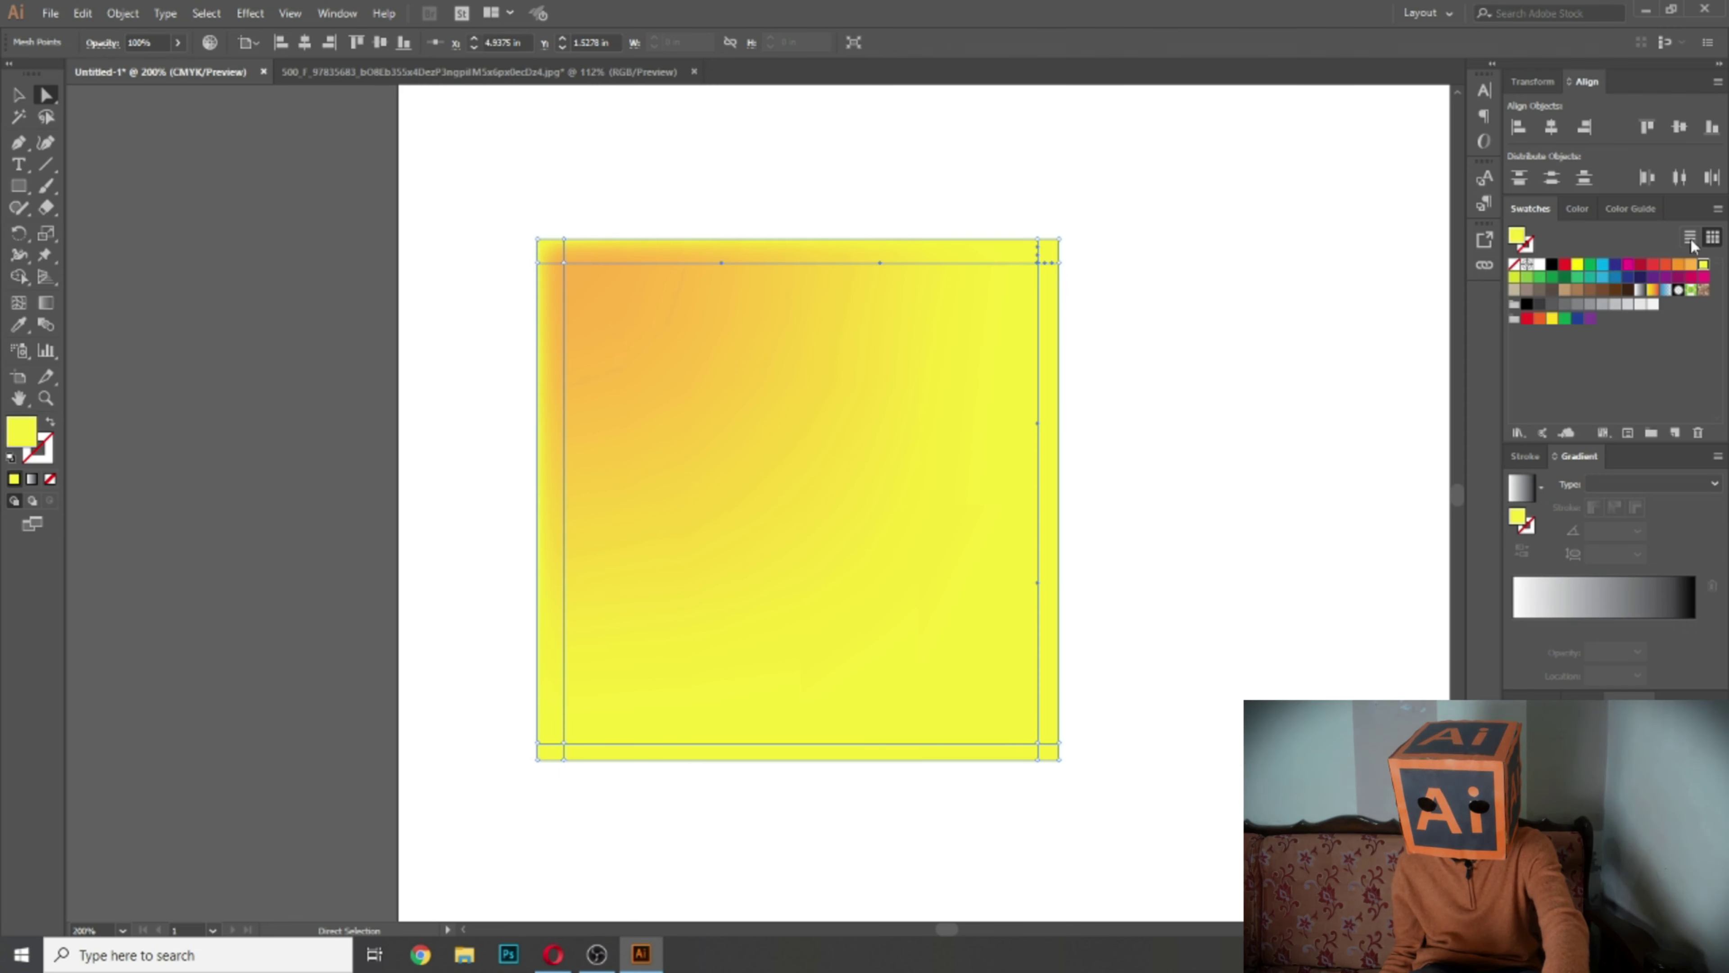
pyautogui.click(1678, 267)
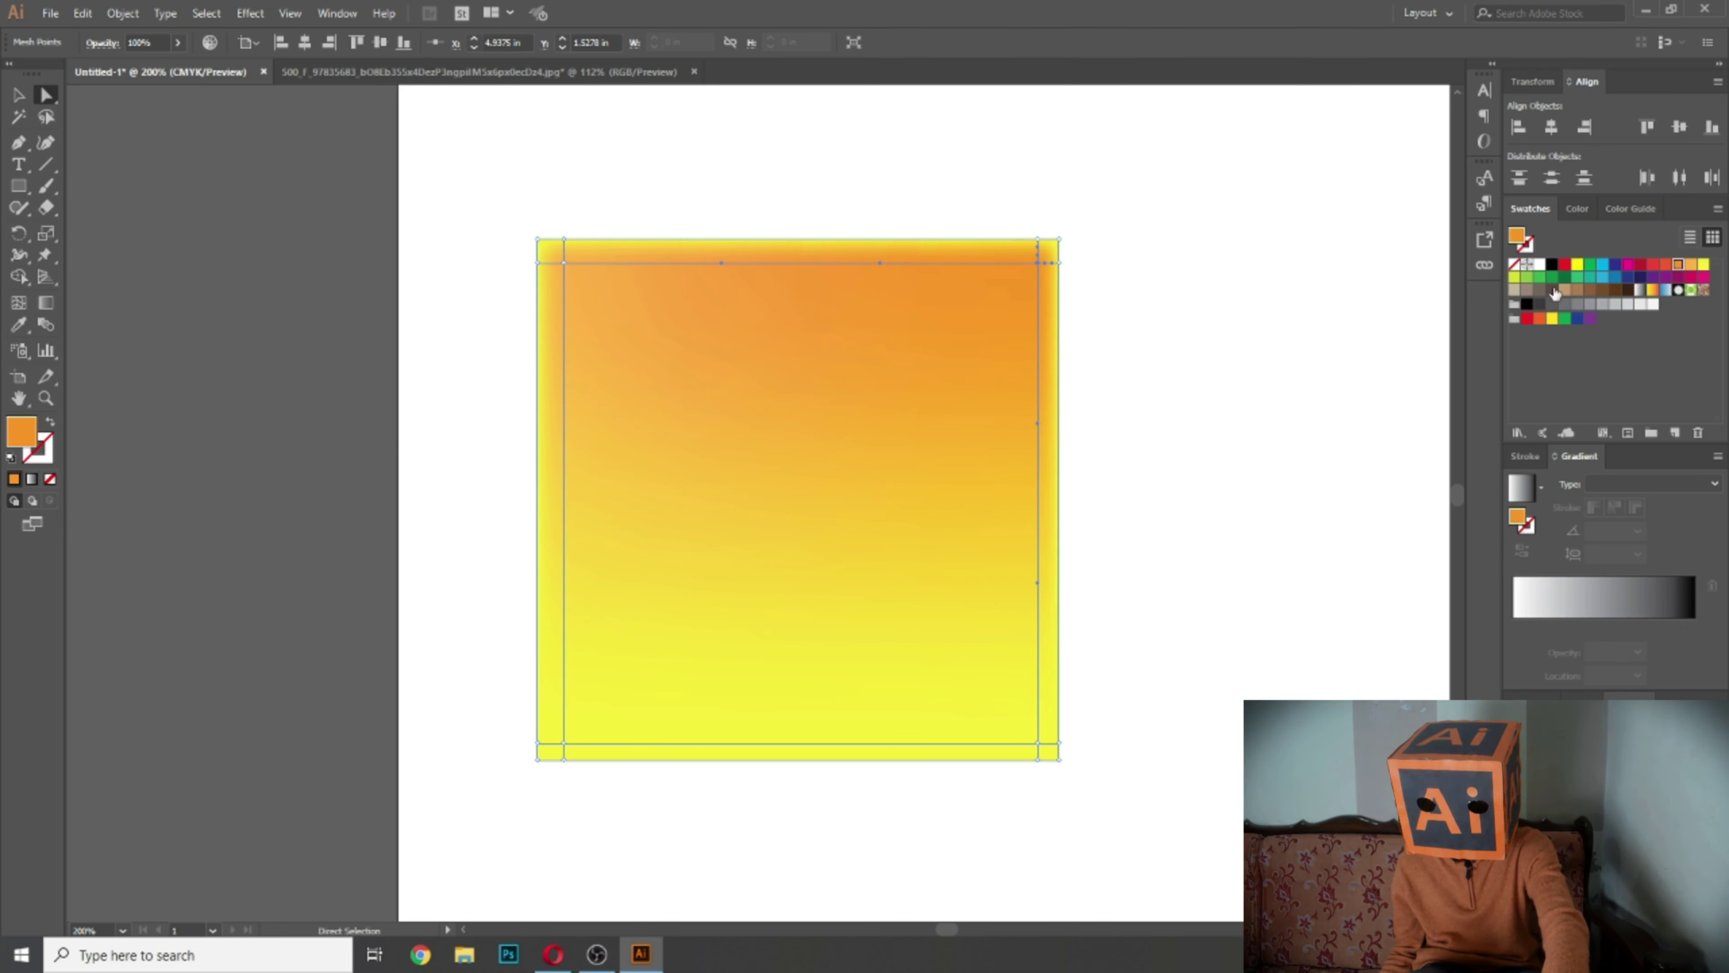
pyautogui.click(1038, 743)
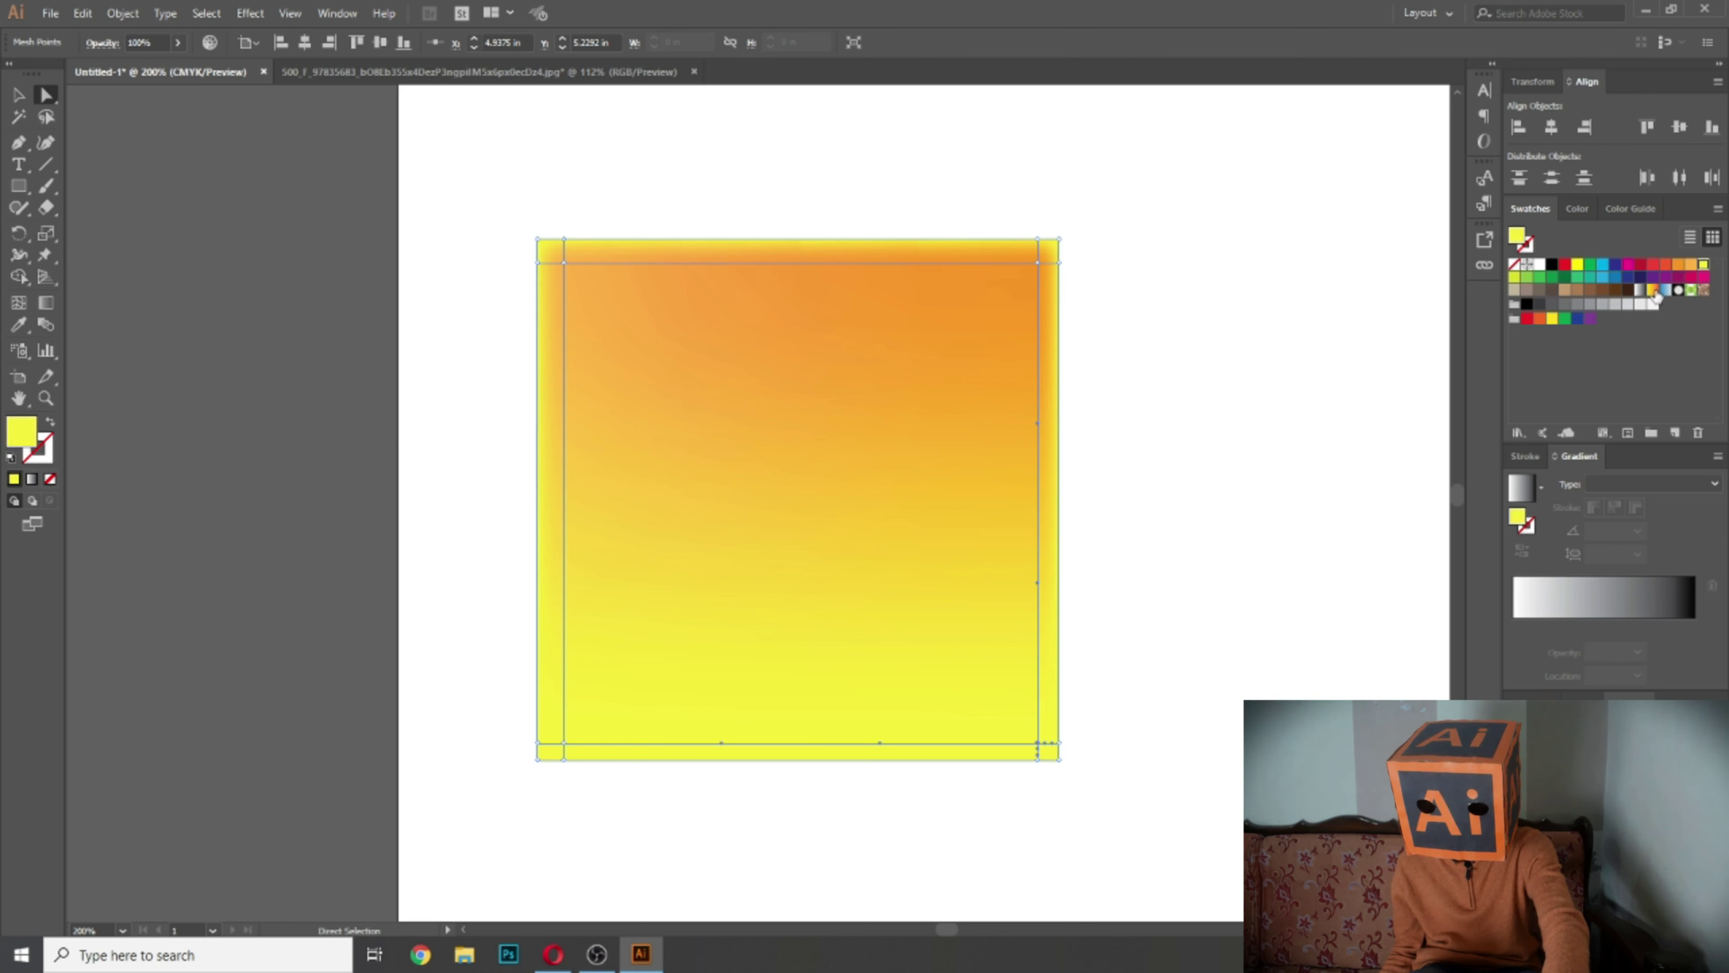
pyautogui.click(1676, 266)
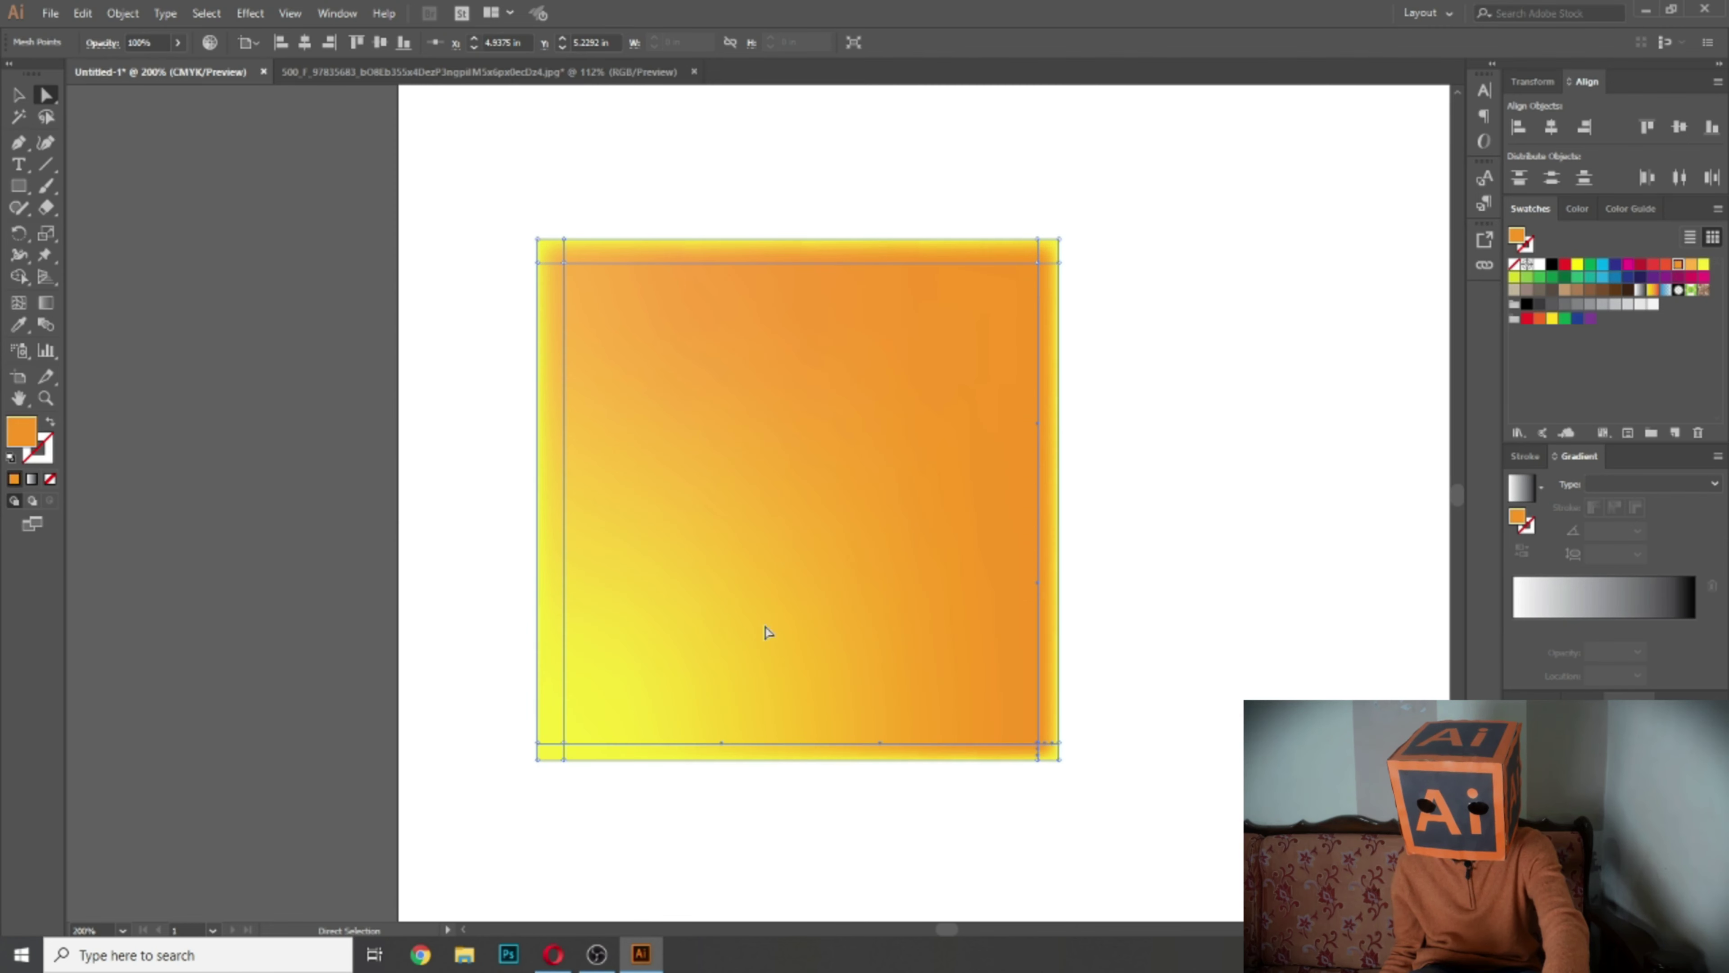
pyautogui.click(562, 746)
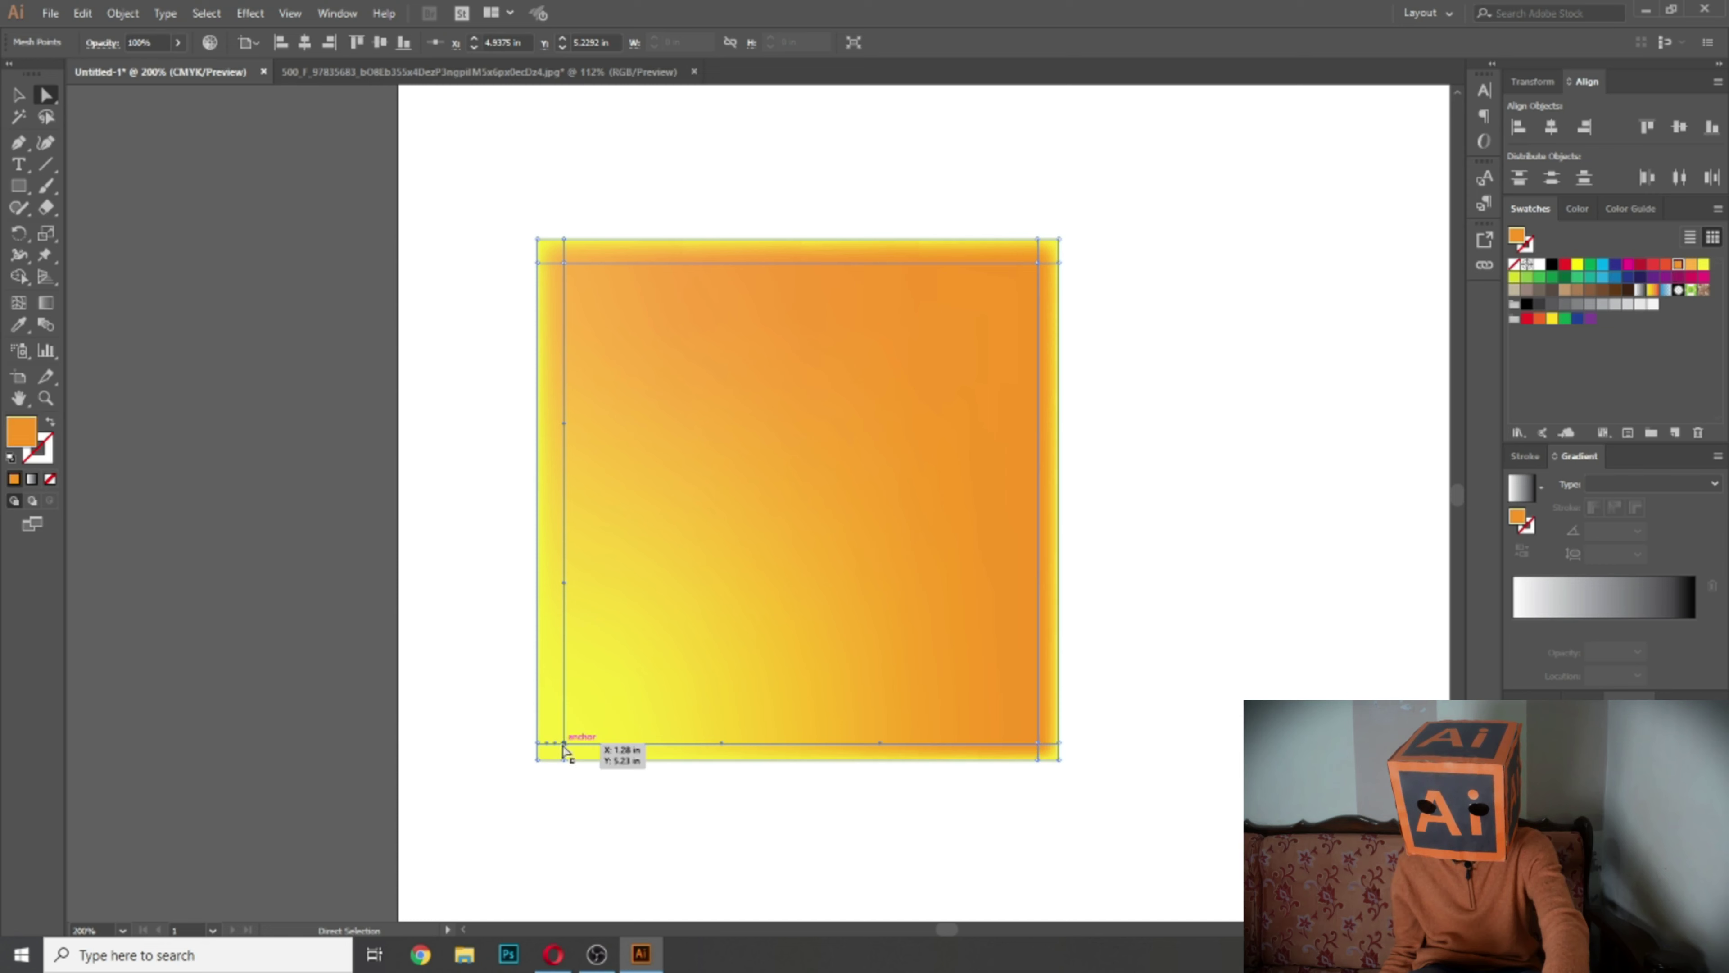
pyautogui.click(1678, 264)
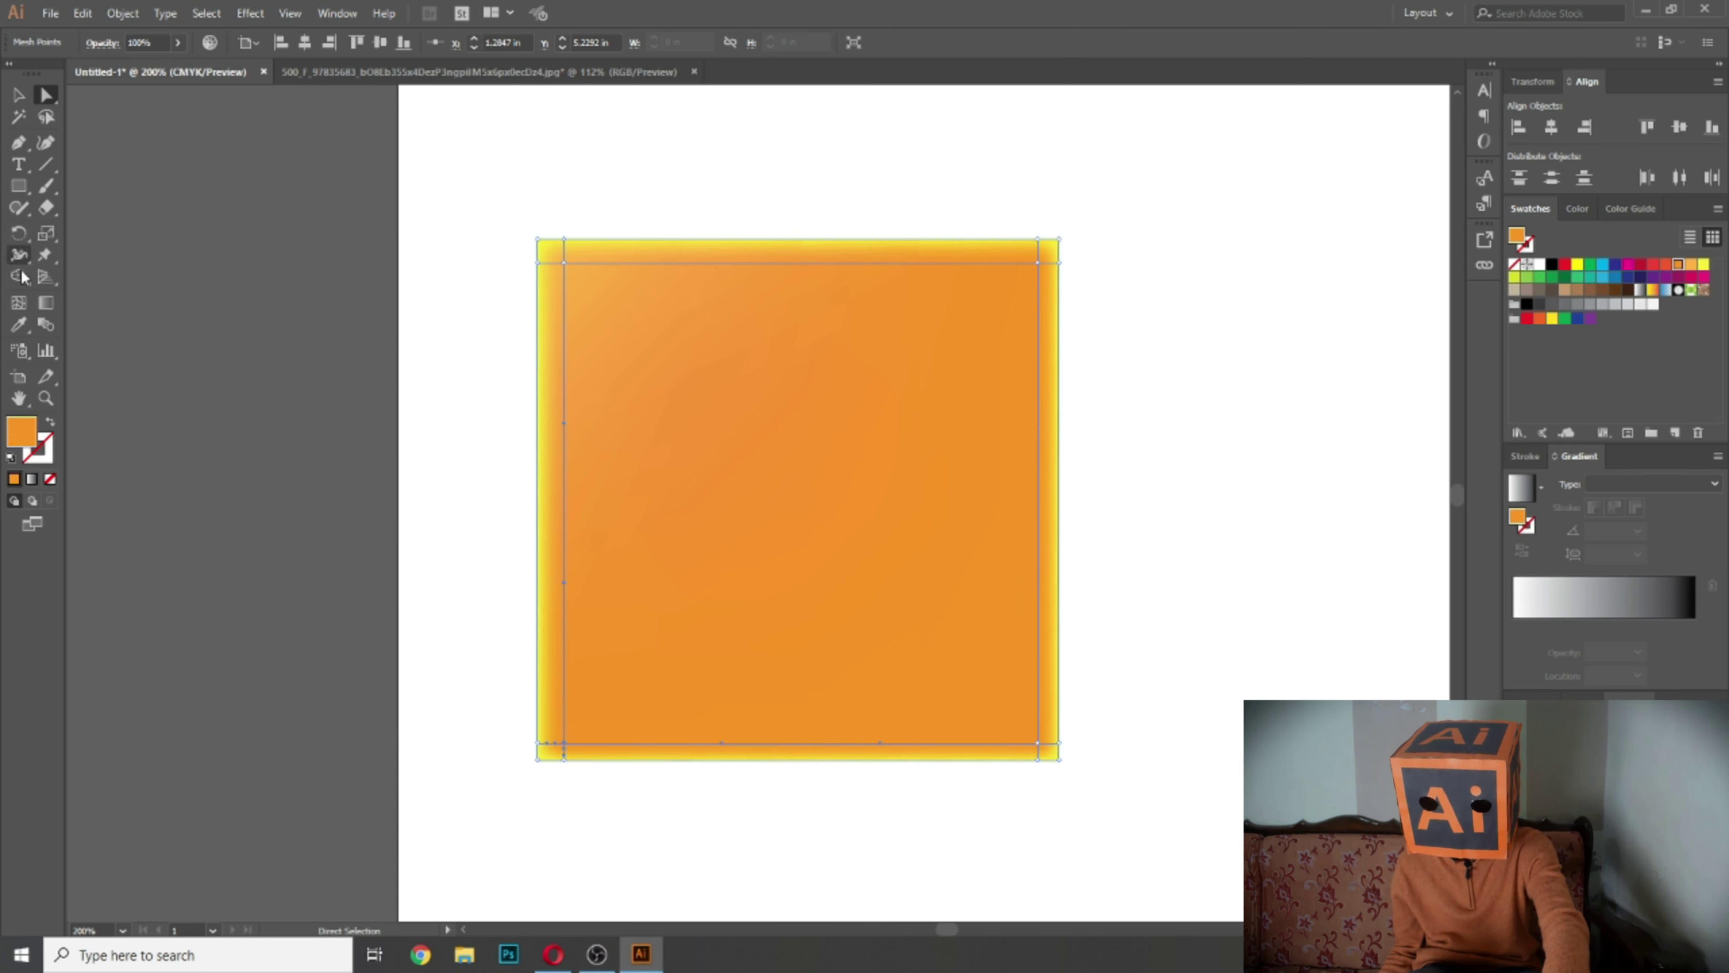
# Step: Add a mesh point at the center of the square and color it with the light yellow swatch
pyautogui.click(18, 303)
pyautogui.click(787, 479)
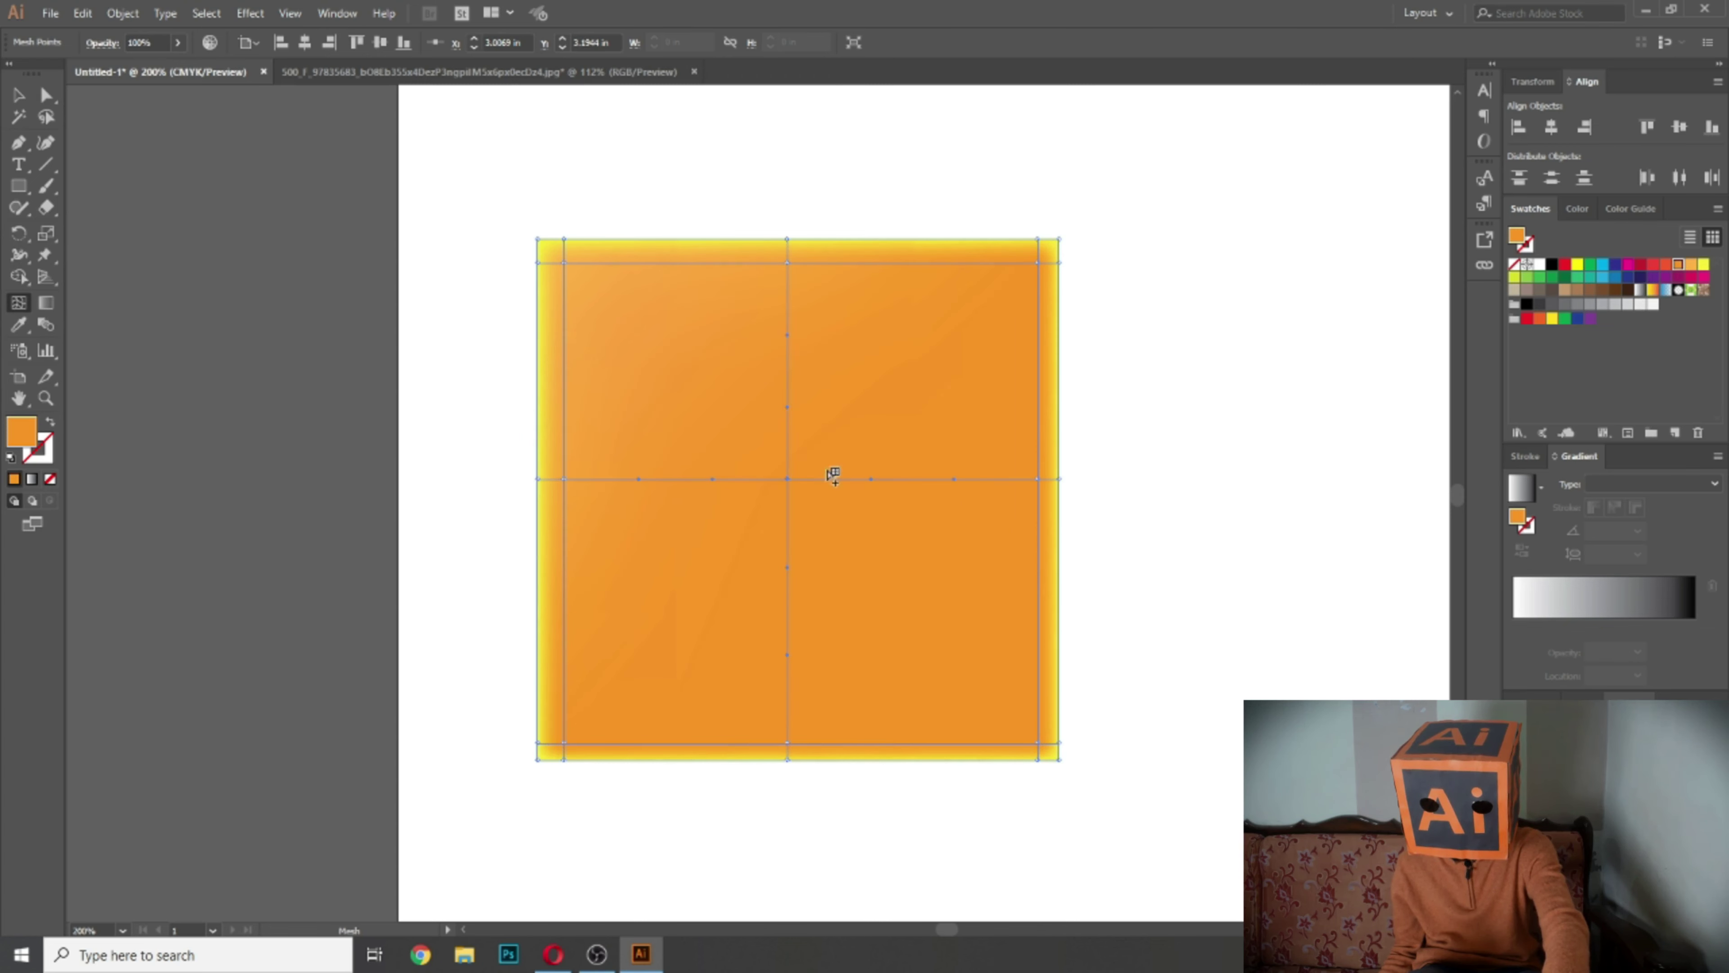
pyautogui.click(1704, 266)
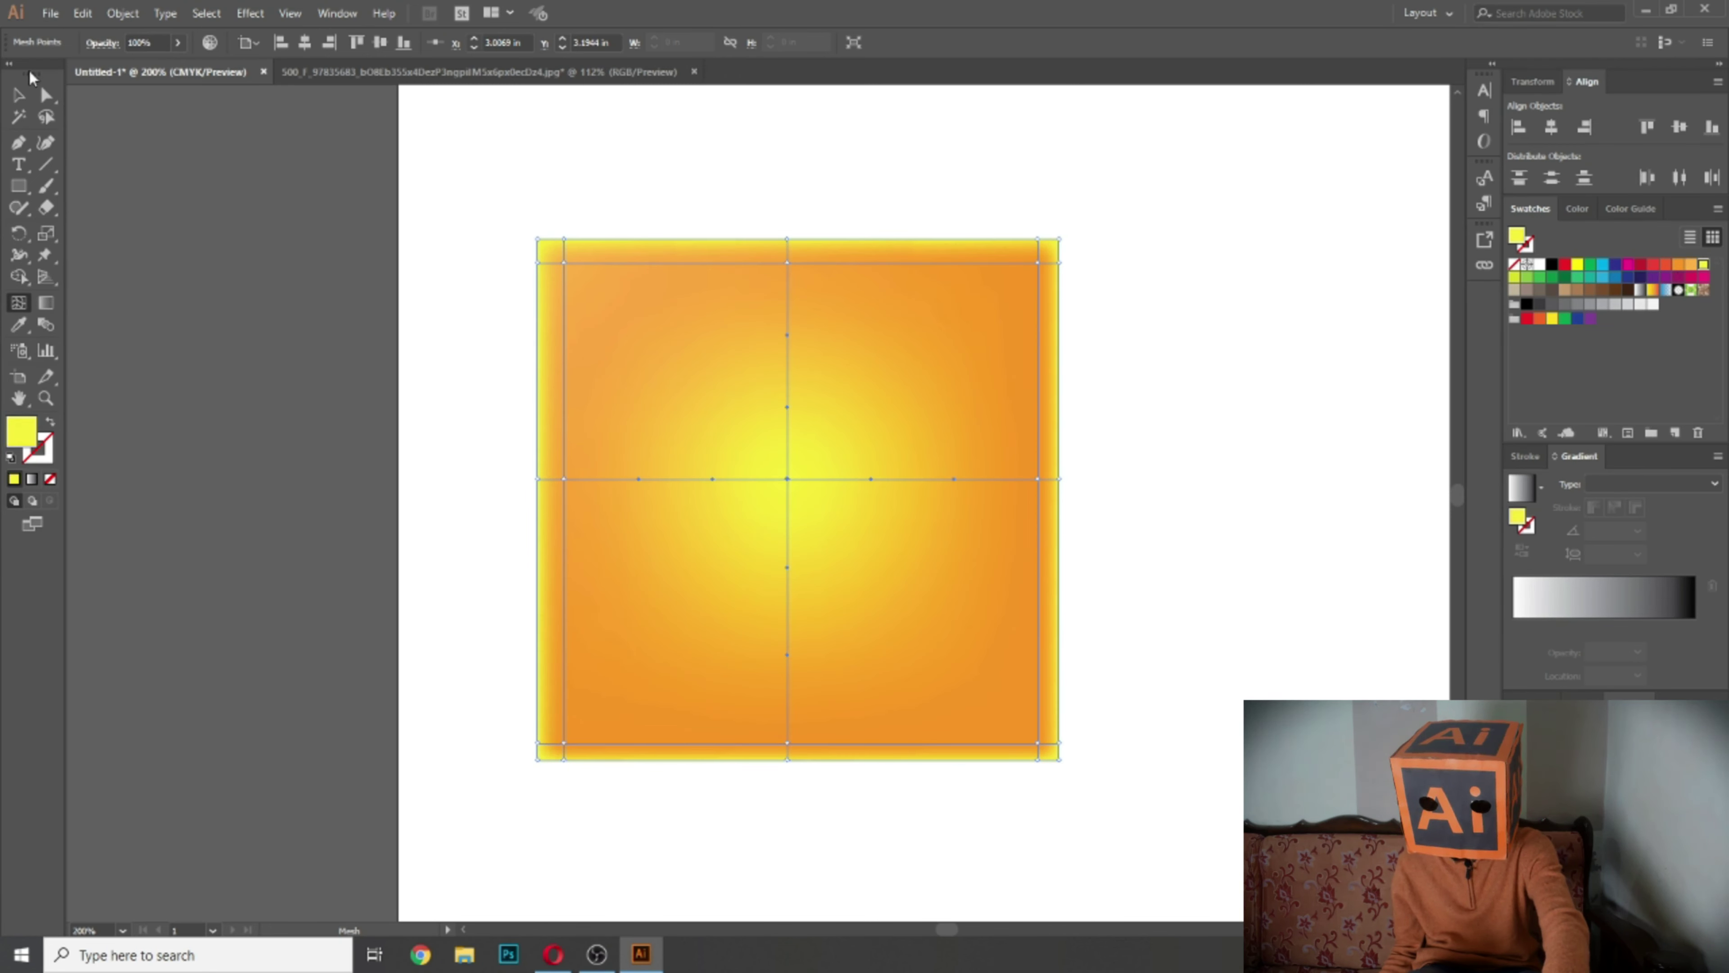
# Step: Move the finished gradient mesh square around the artboard and delete it
pyautogui.click(24, 99)
pyautogui.click(266, 176)
pyautogui.moveTo(882, 488); pyautogui.dragTo(858, 405)
pyautogui.click(1066, 421)
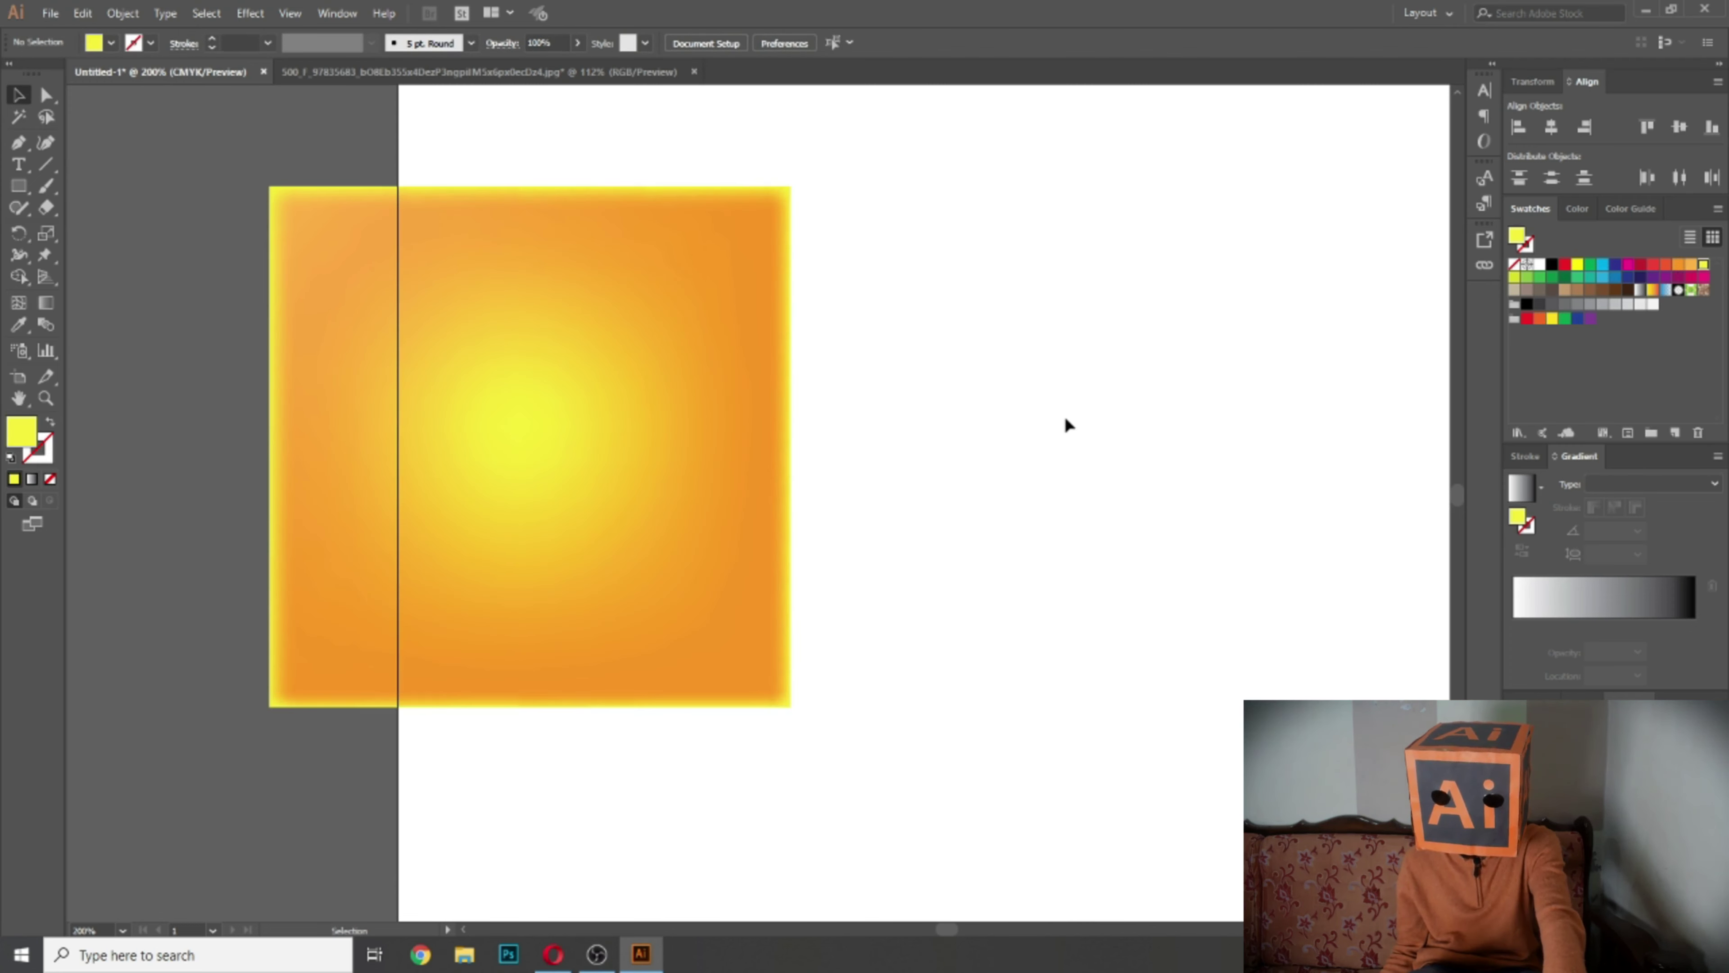
pyautogui.click(707, 529)
pyautogui.moveTo(707, 529); pyautogui.dragTo(962, 512)
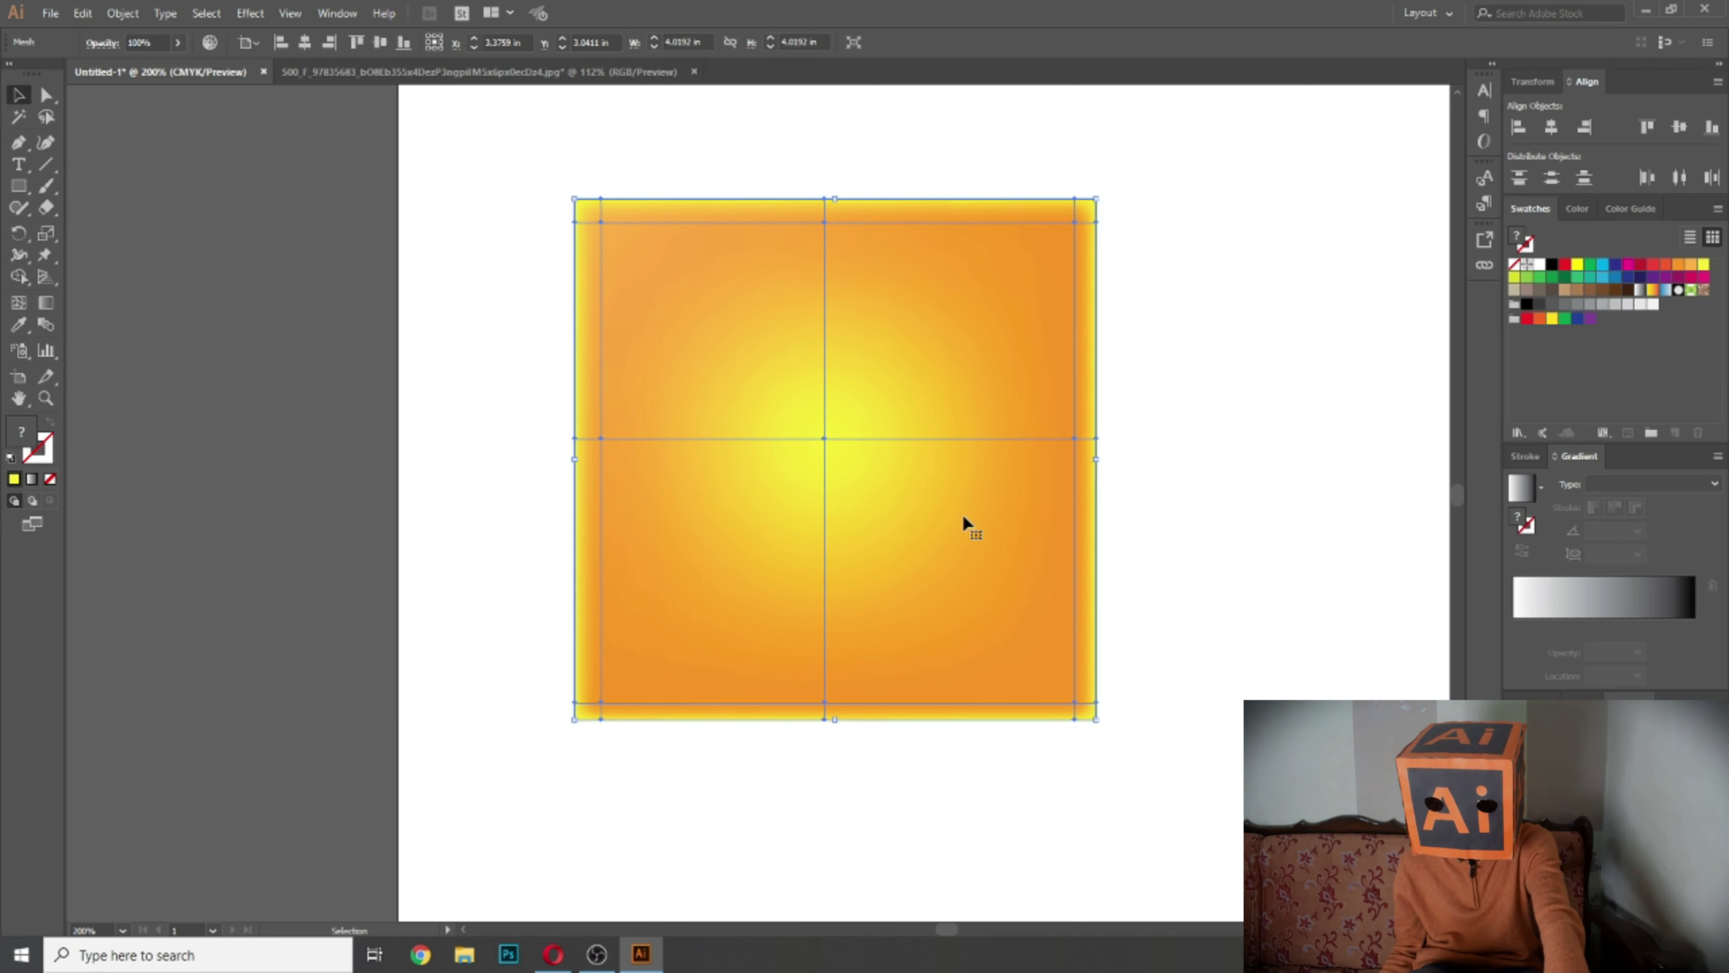
pyautogui.press('Delete')
# Step: Draw a five-pointed star about 2.76 in wide and 2.63 in high and move it to the middle of the artboard
pyautogui.click(18, 185)
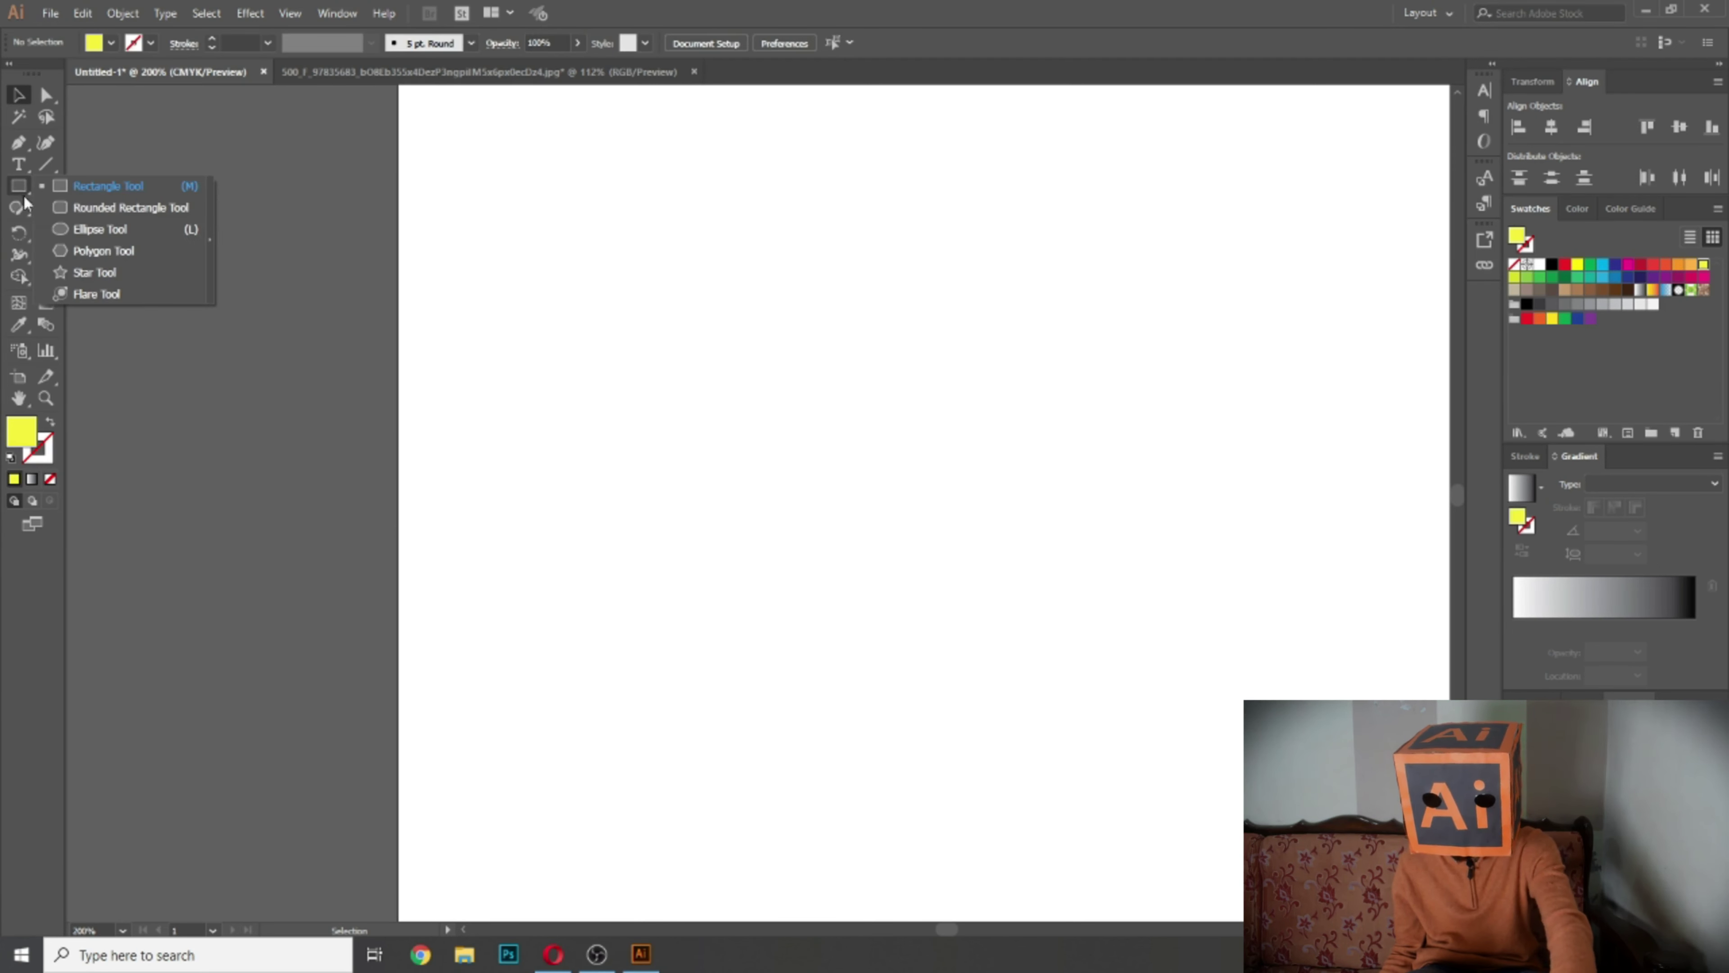
pyautogui.click(81, 274)
pyautogui.moveTo(563, 235); pyautogui.dragTo(674, 386)
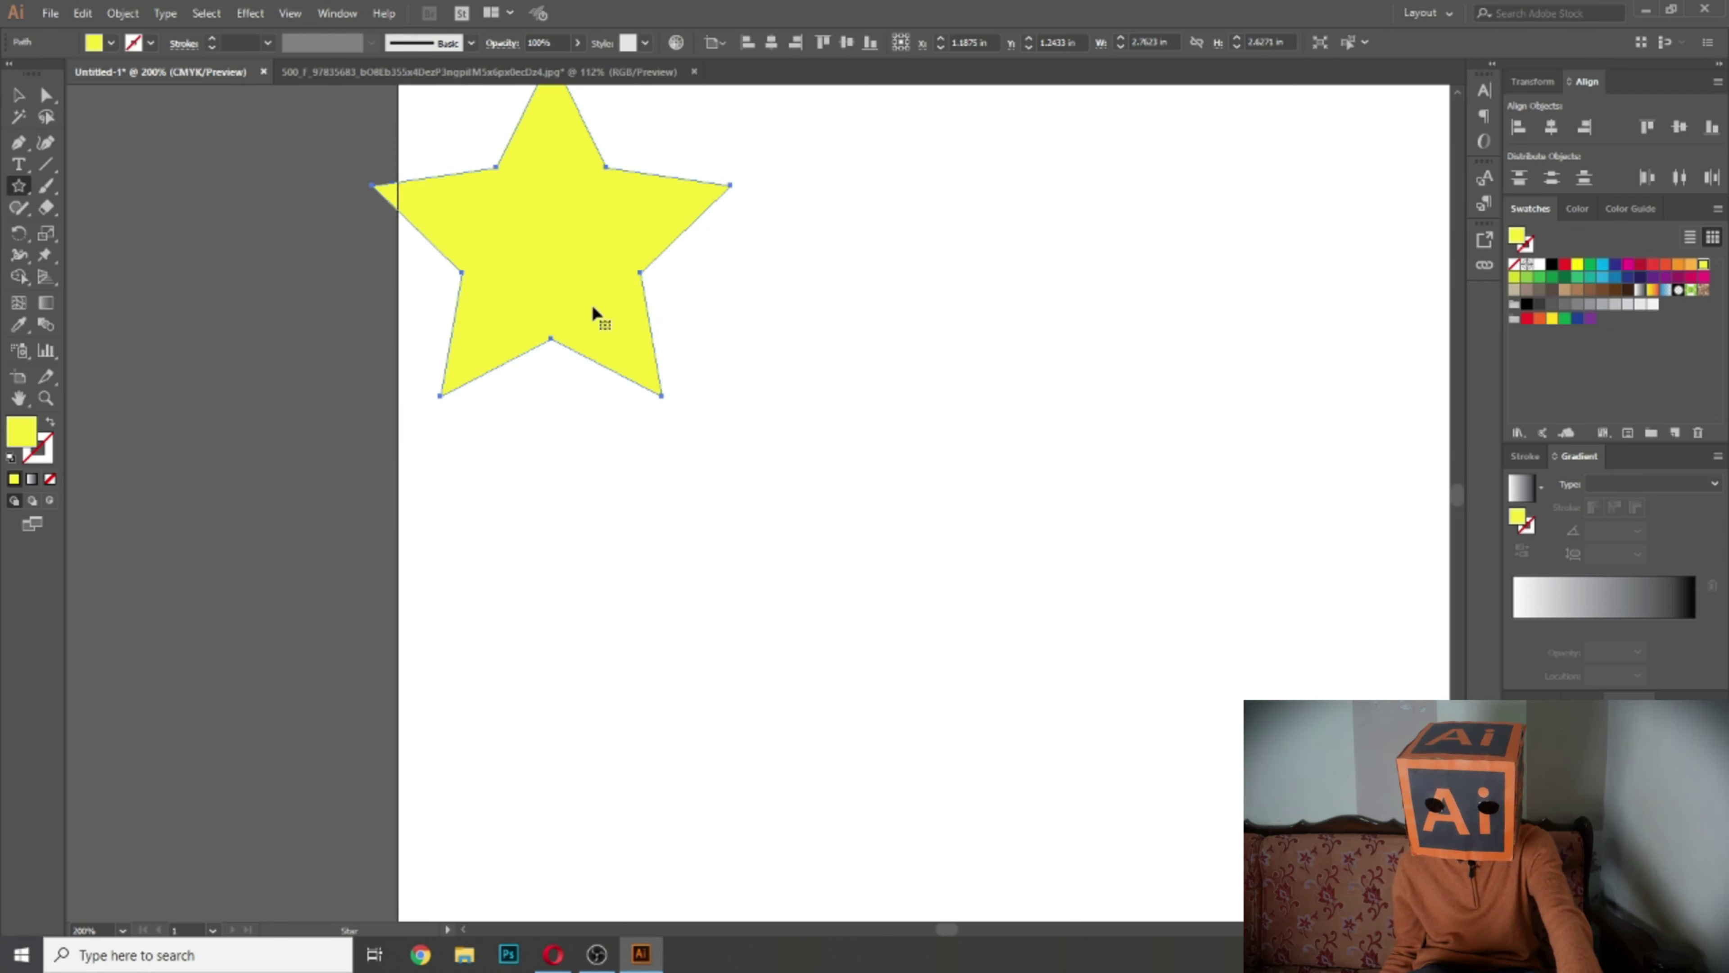
pyautogui.press('v')
pyautogui.moveTo(615, 303); pyautogui.dragTo(940, 480)
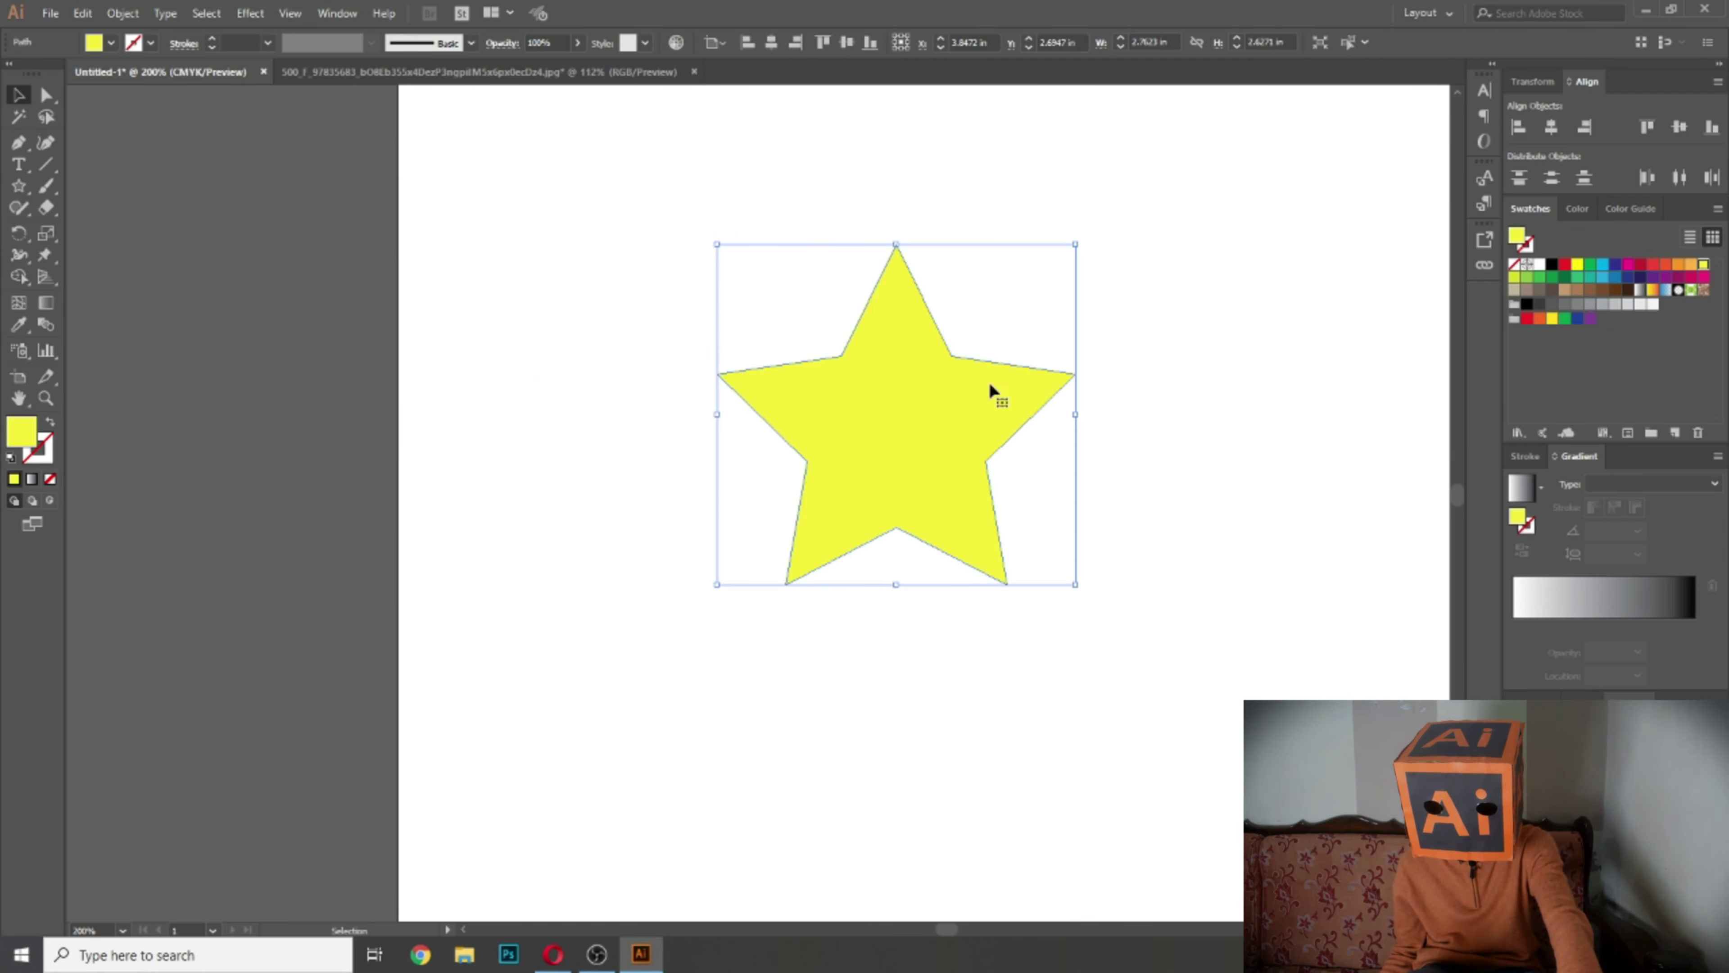
# Step: Fill the star with the muted sky-blue swatch and leave it selected
pyautogui.click(1603, 265)
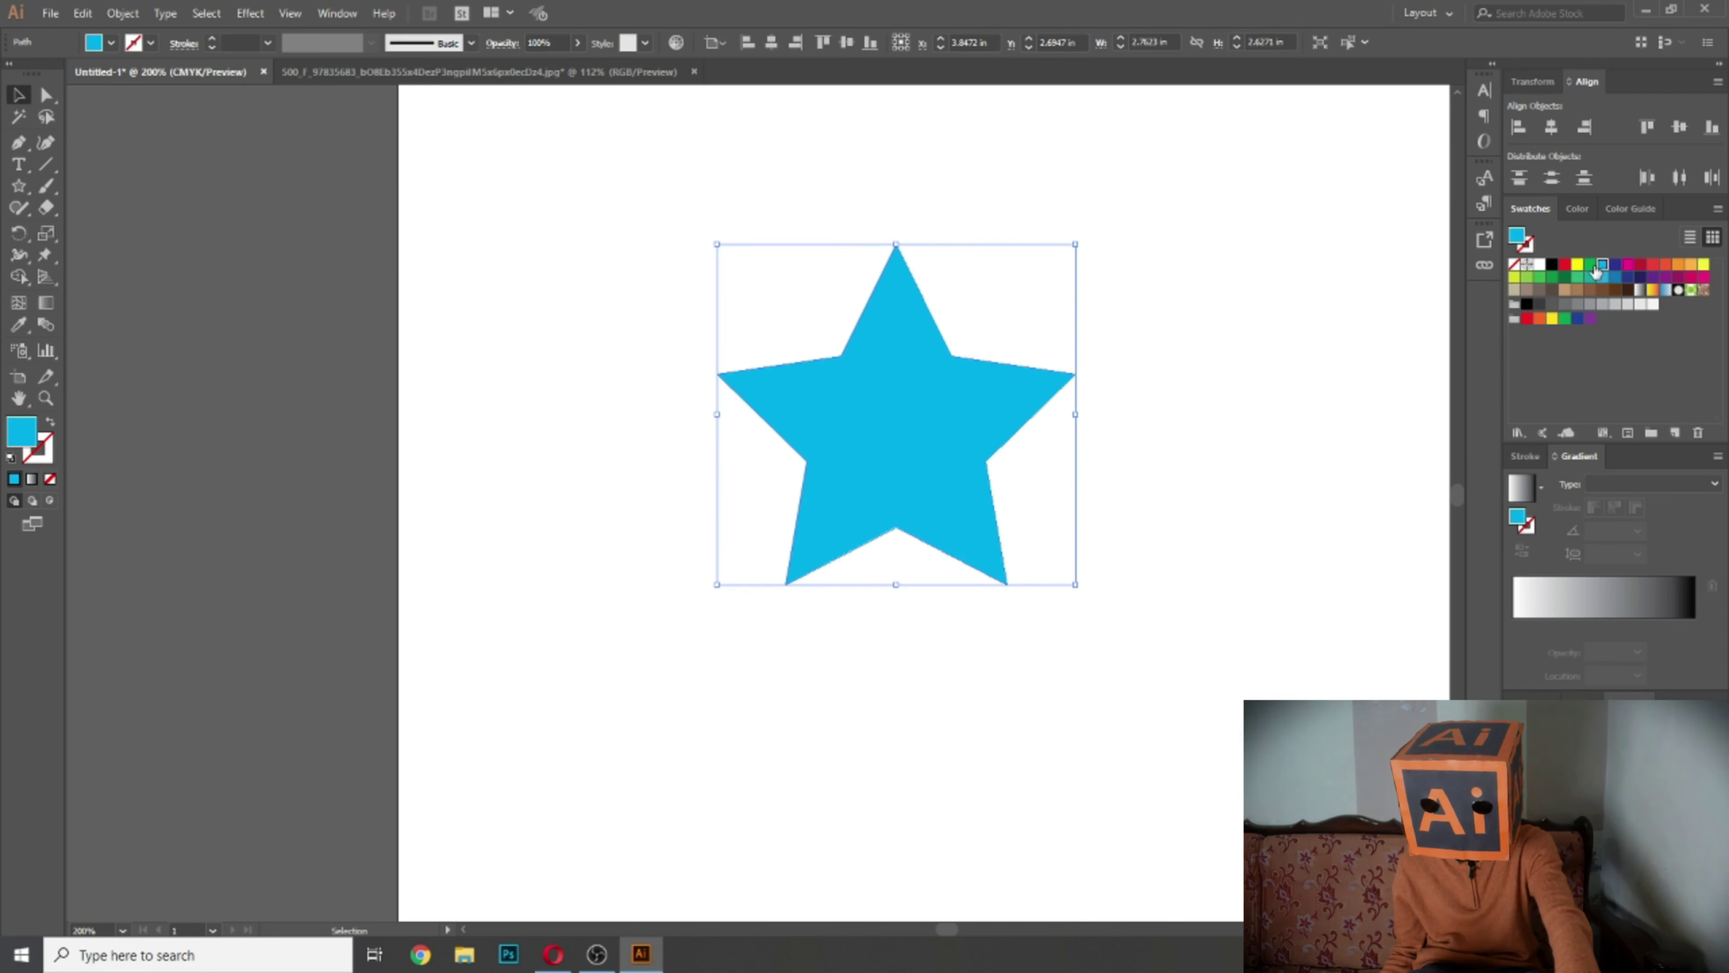
pyautogui.click(1594, 279)
pyautogui.click(1601, 278)
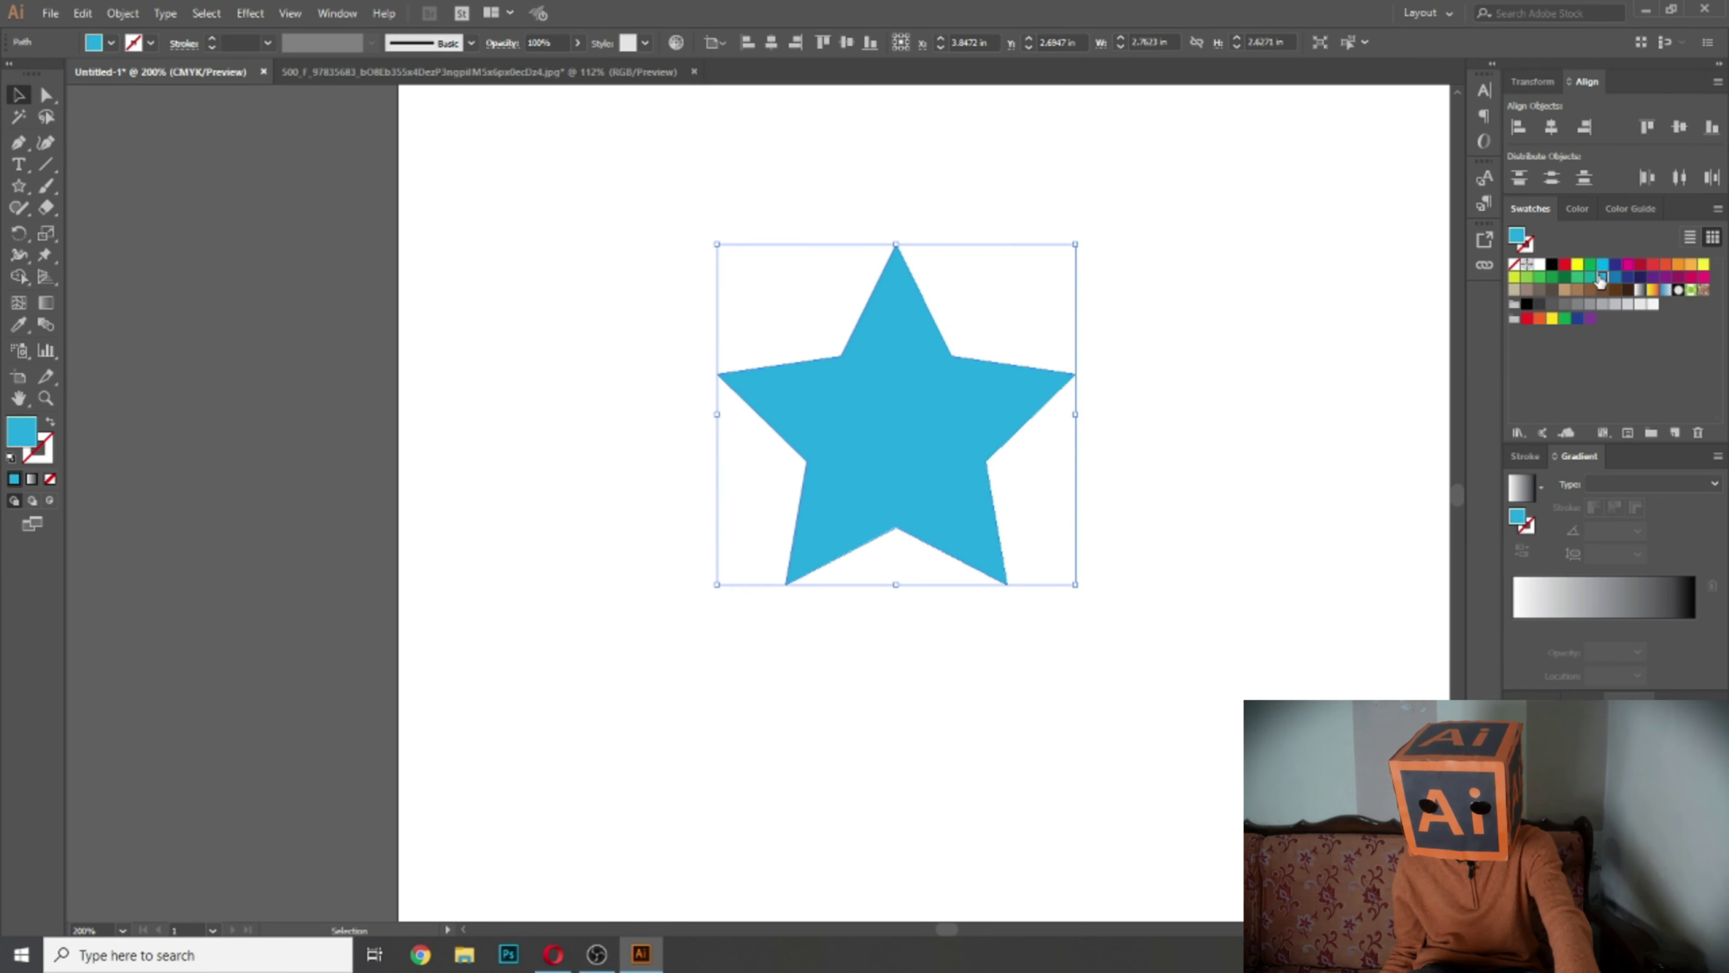
pyautogui.click(1244, 340)
pyautogui.click(939, 361)
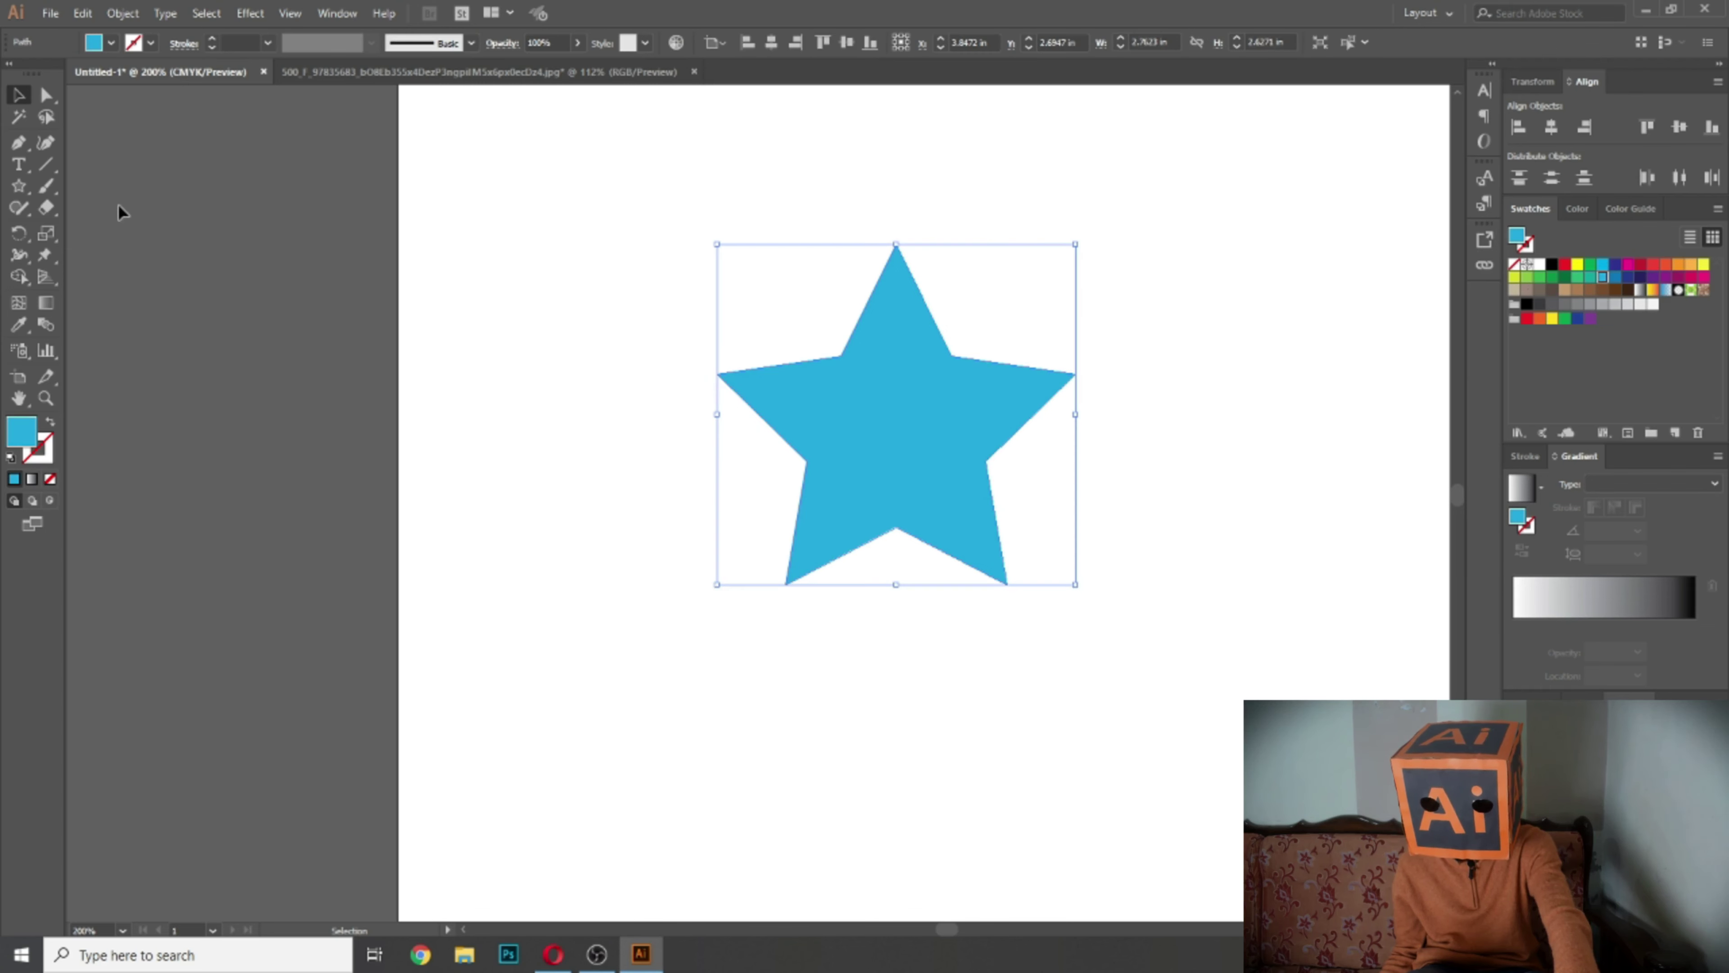
# Step: Add a mesh point just inside each of the star's five tips, starting at the top tip
pyautogui.click(20, 307)
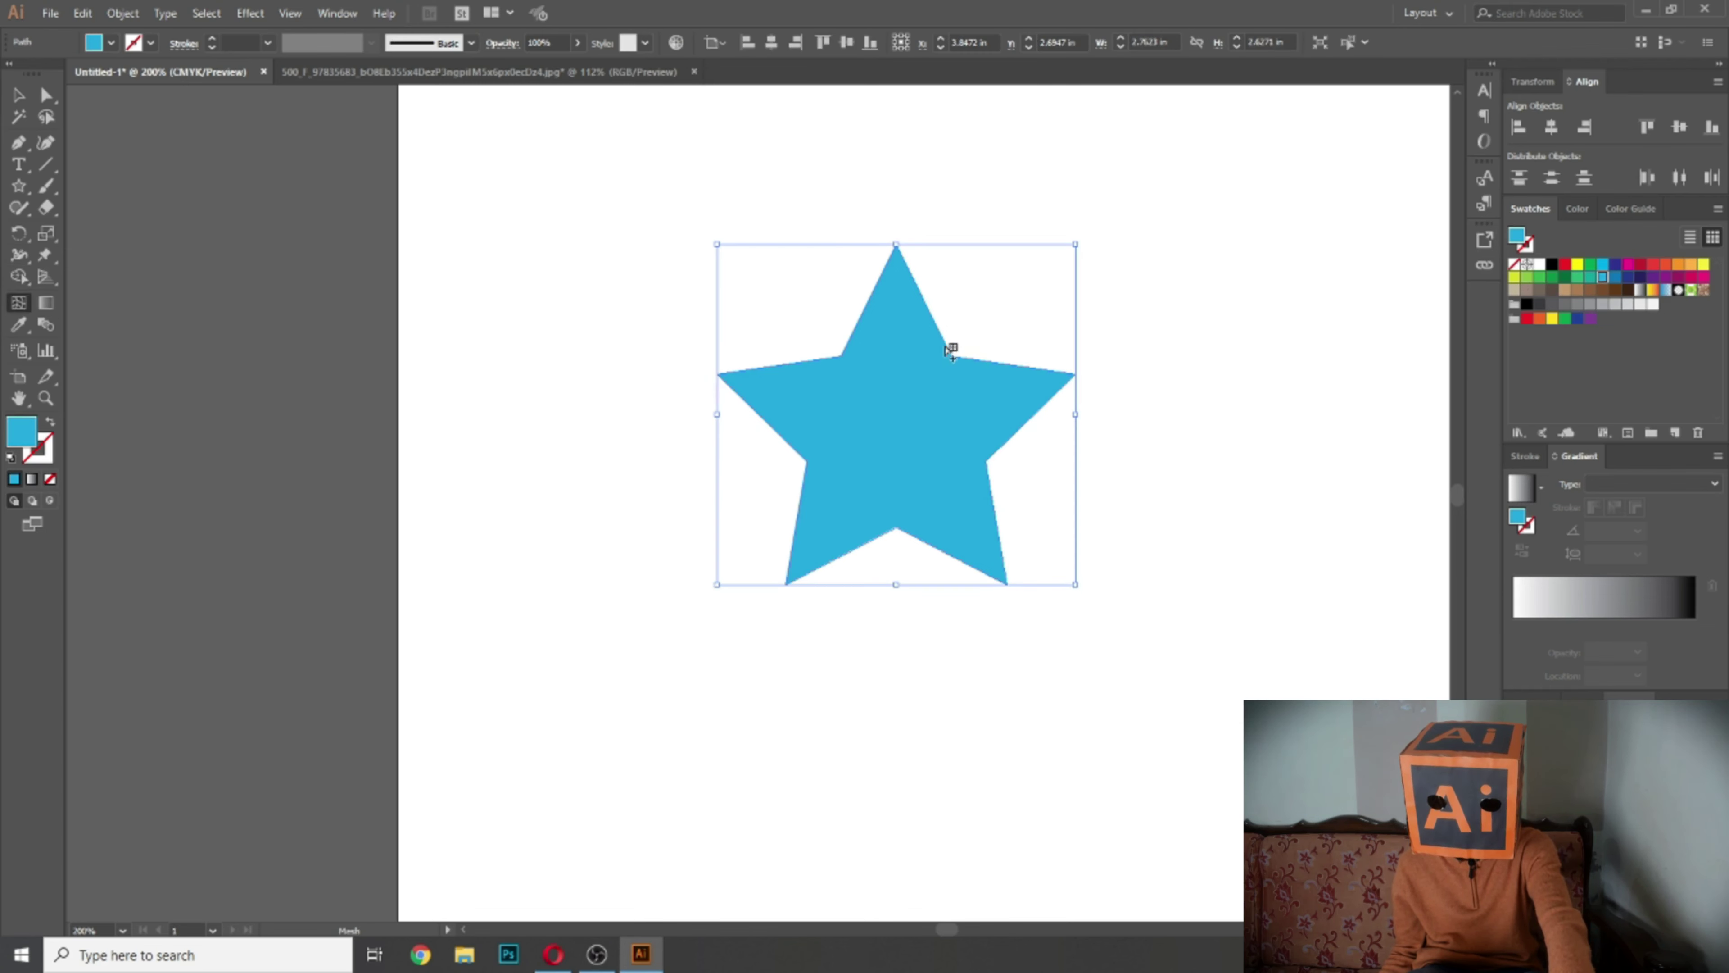
pyautogui.click(899, 286)
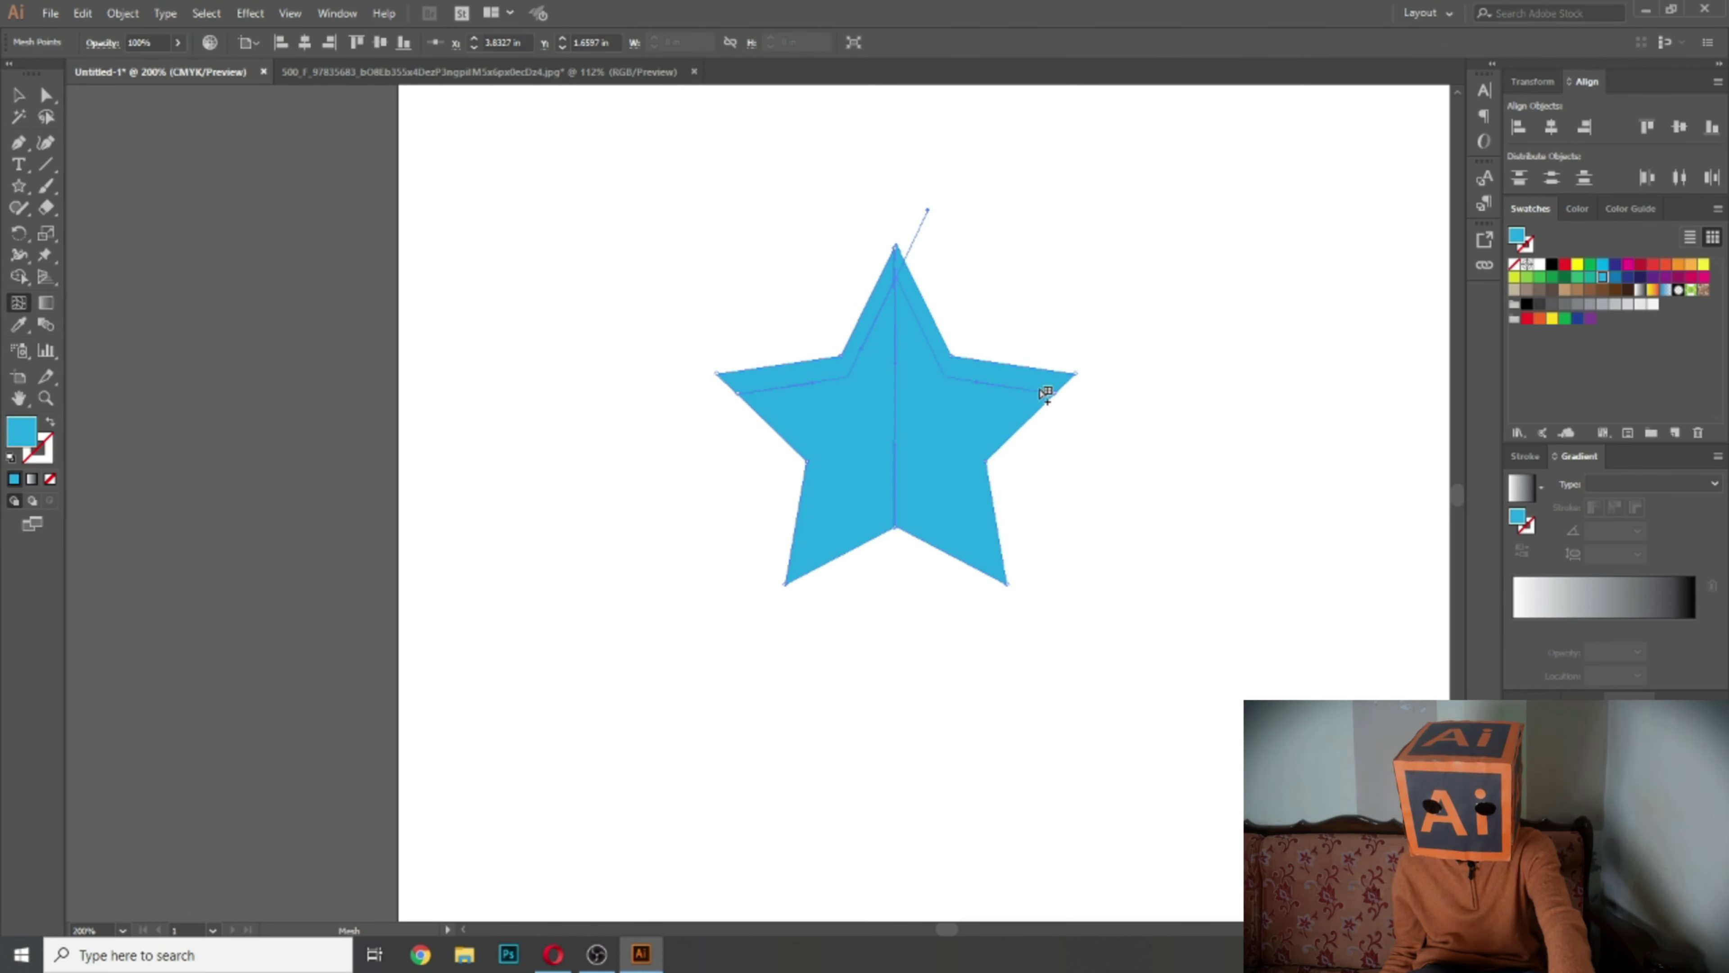
pyautogui.click(1055, 387)
pyautogui.click(993, 564)
pyautogui.click(810, 553)
pyautogui.click(763, 400)
pyautogui.click(20, 96)
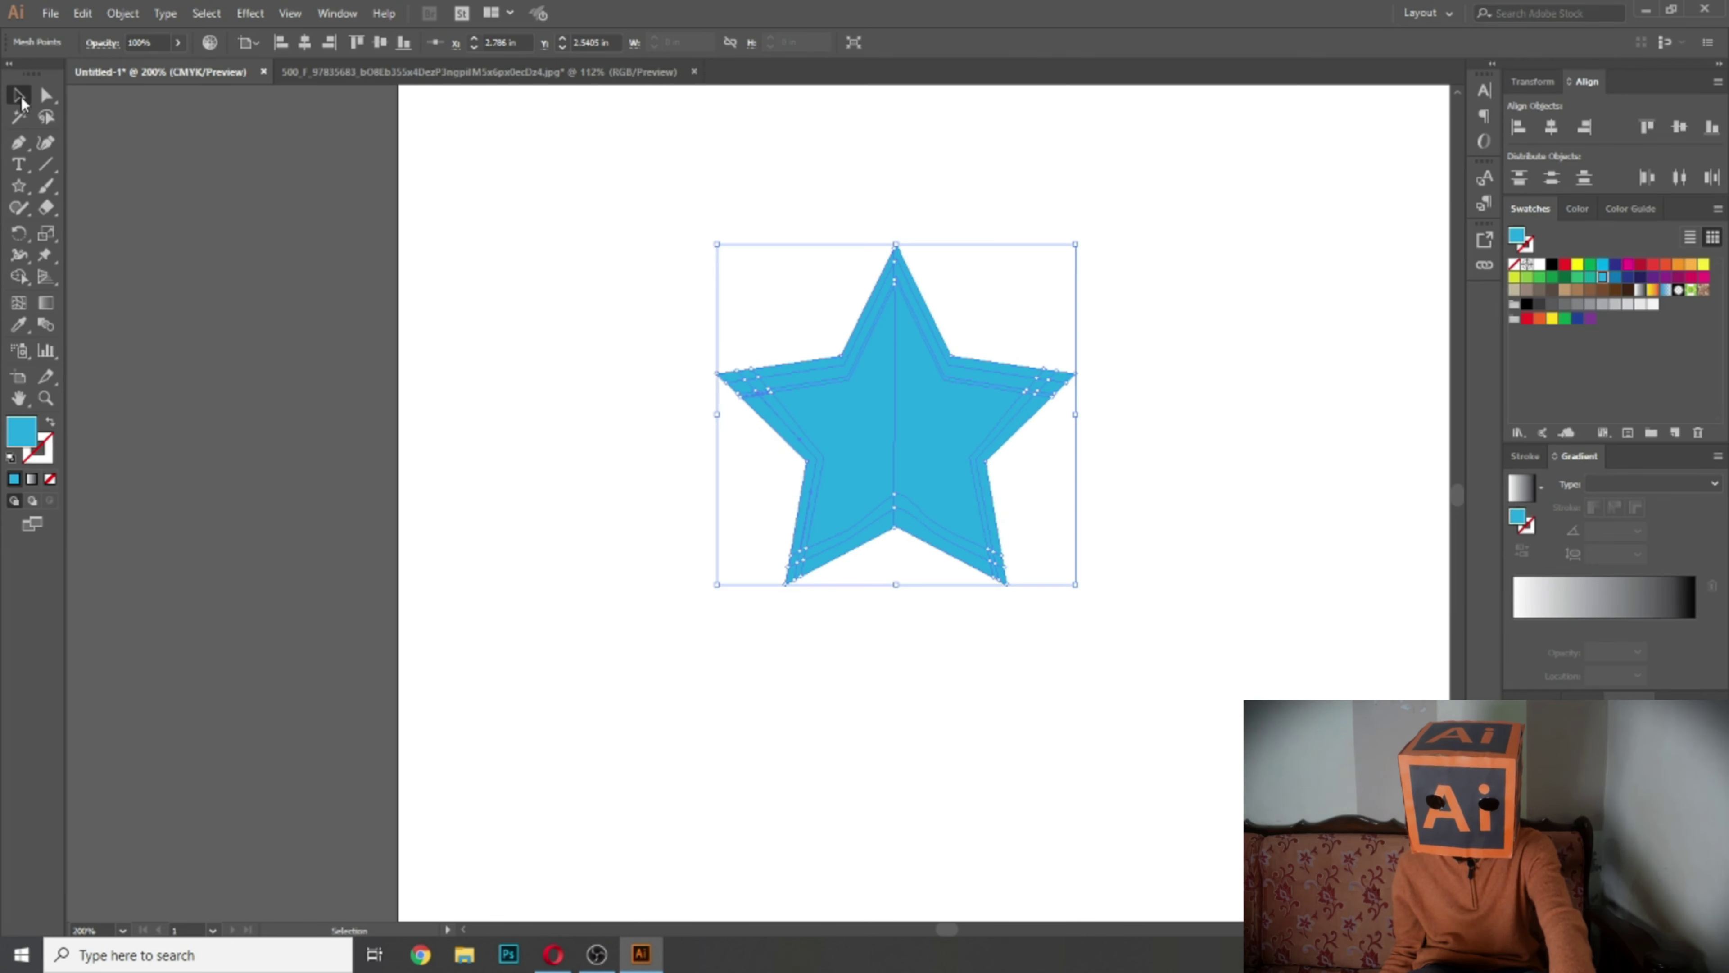
# Step: Color individual mesh points on the star's upper-right arm with the dark blue swatch
pyautogui.hotkey('ctrl', '+')
pyautogui.hotkey('ctrl', '+')
pyautogui.moveTo(1174, 376); pyautogui.dragTo(971, 328)
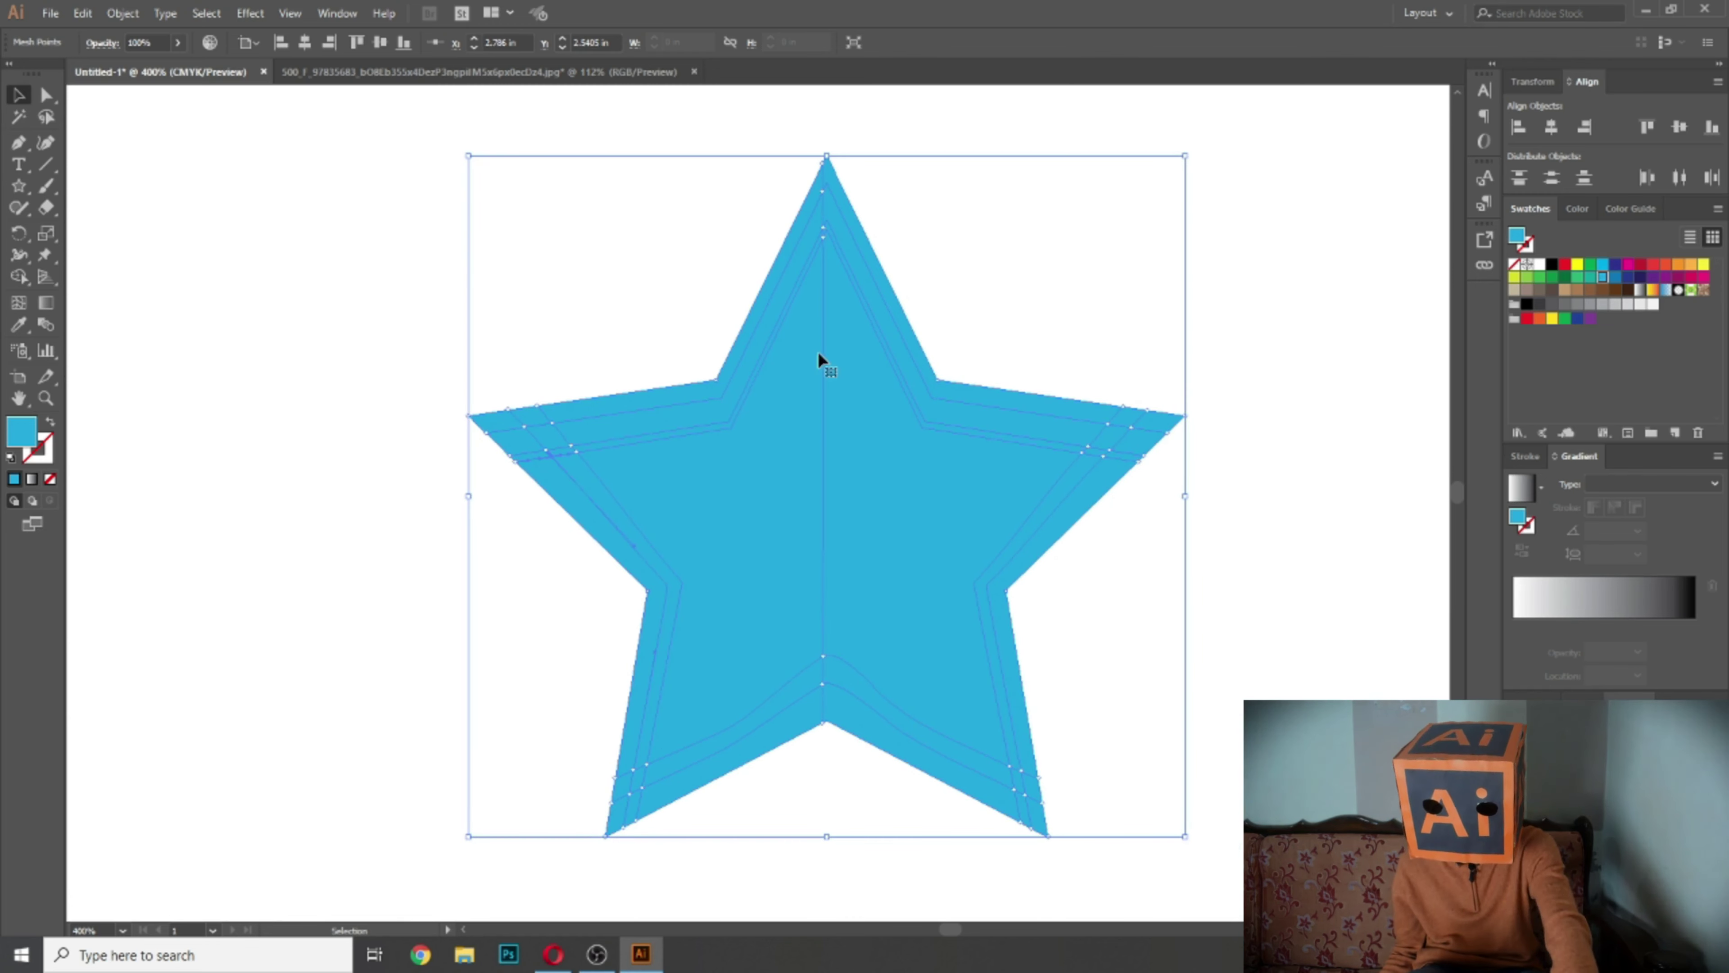
pyautogui.click(479, 324)
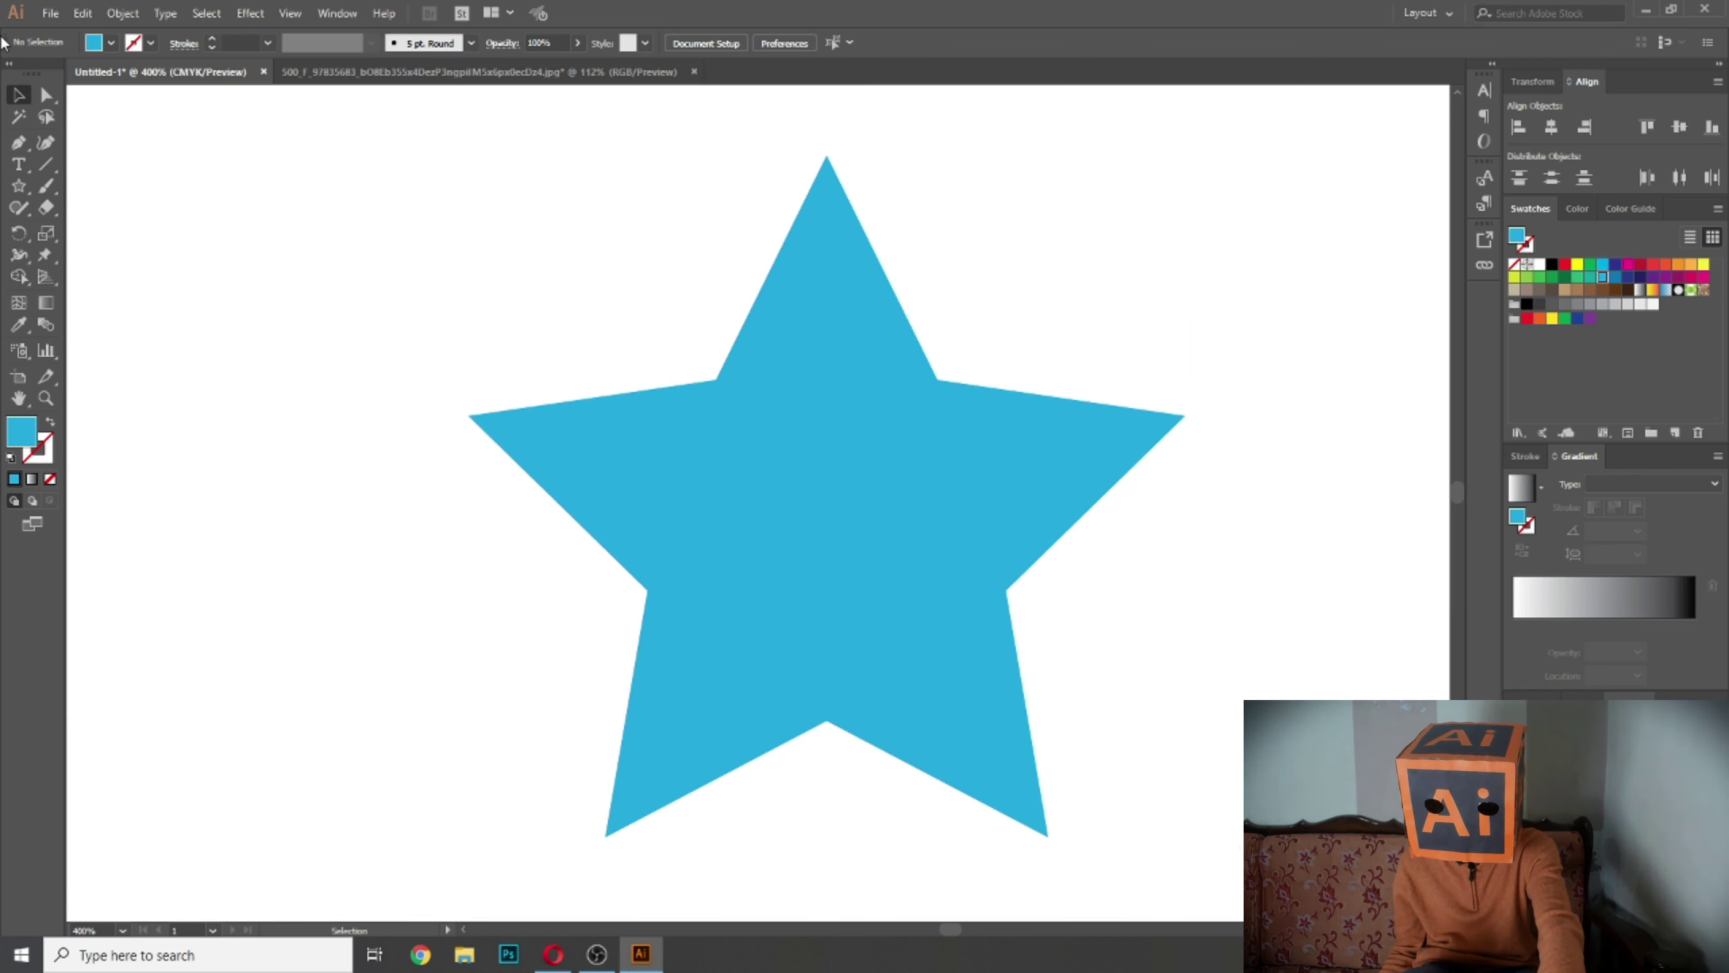
pyautogui.click(45, 95)
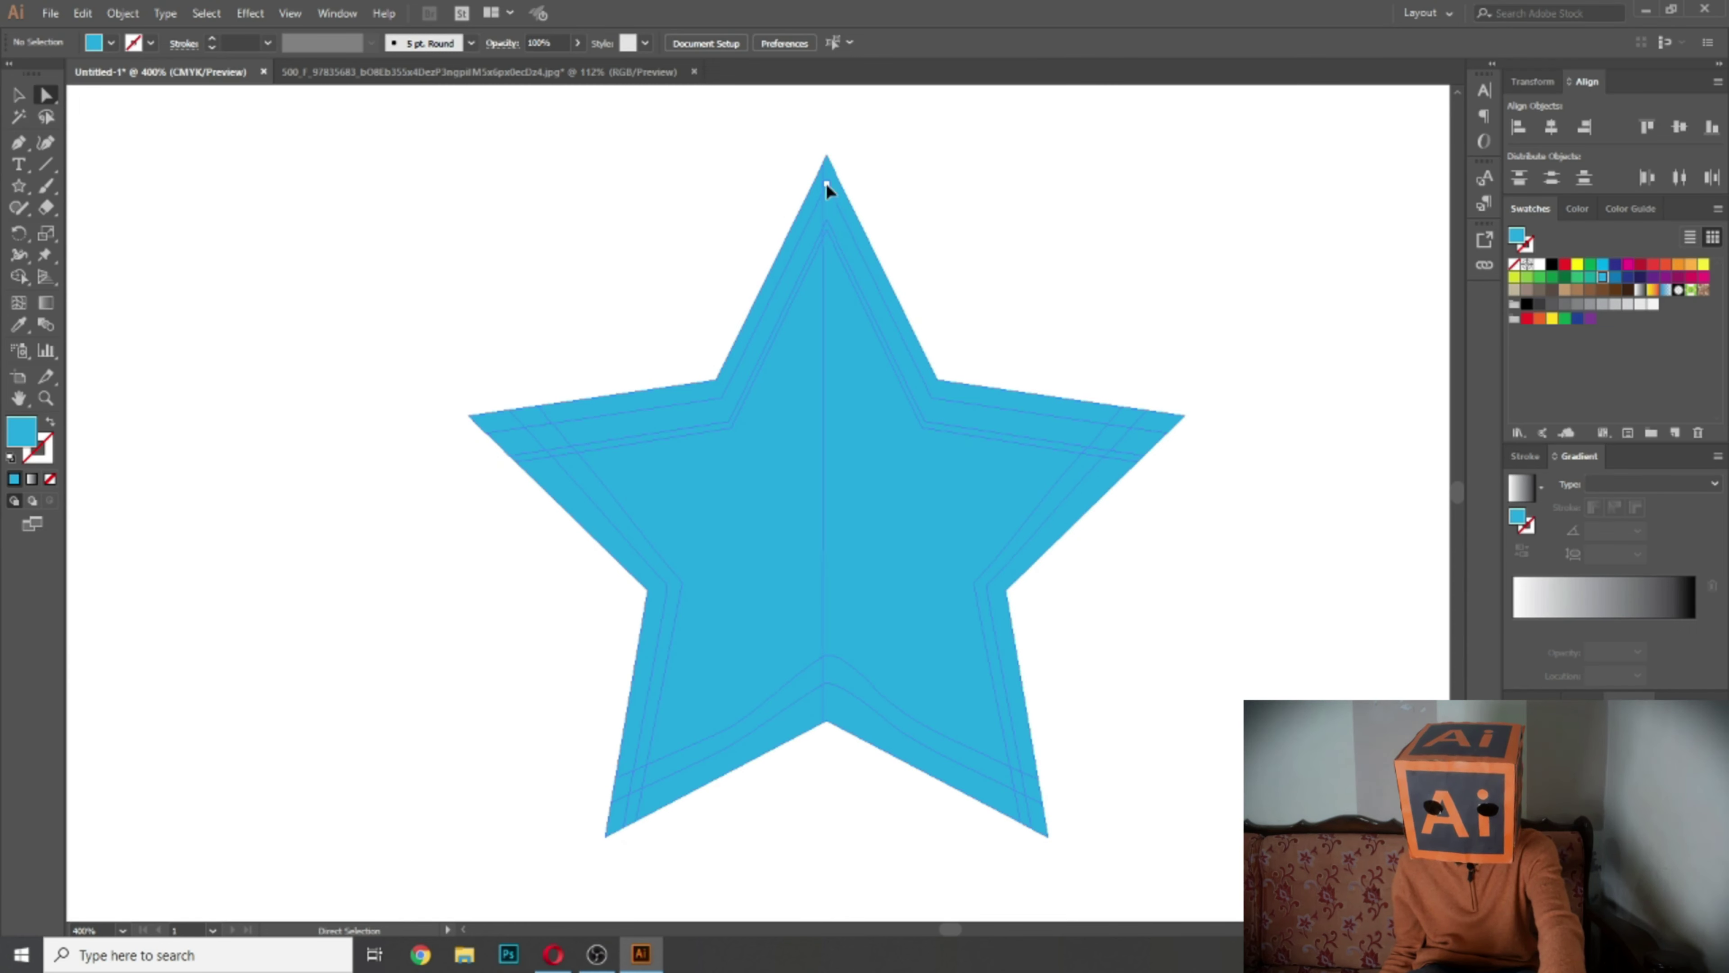
pyautogui.click(827, 183)
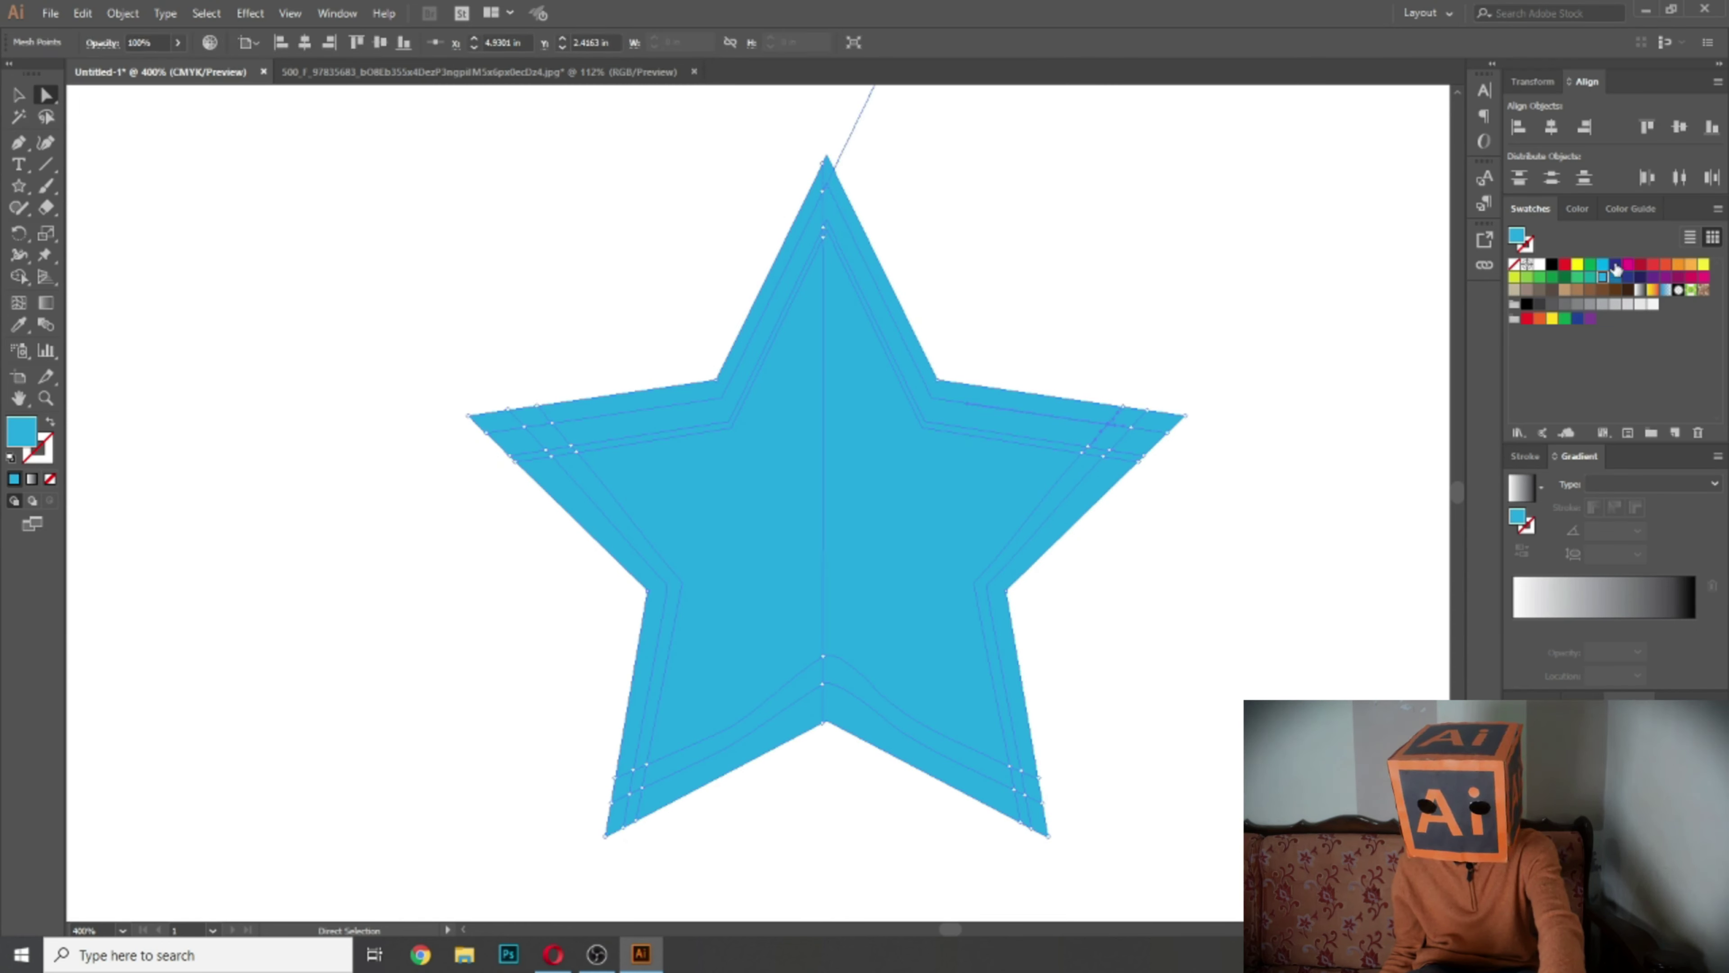
pyautogui.click(1616, 267)
pyautogui.click(1088, 447)
pyautogui.click(1615, 264)
pyautogui.click(1139, 462)
pyautogui.click(1616, 265)
# Step: Color the innermost mesh point of the lower-right arm and two more points on the upper-right arm dark blue
pyautogui.click(1010, 765)
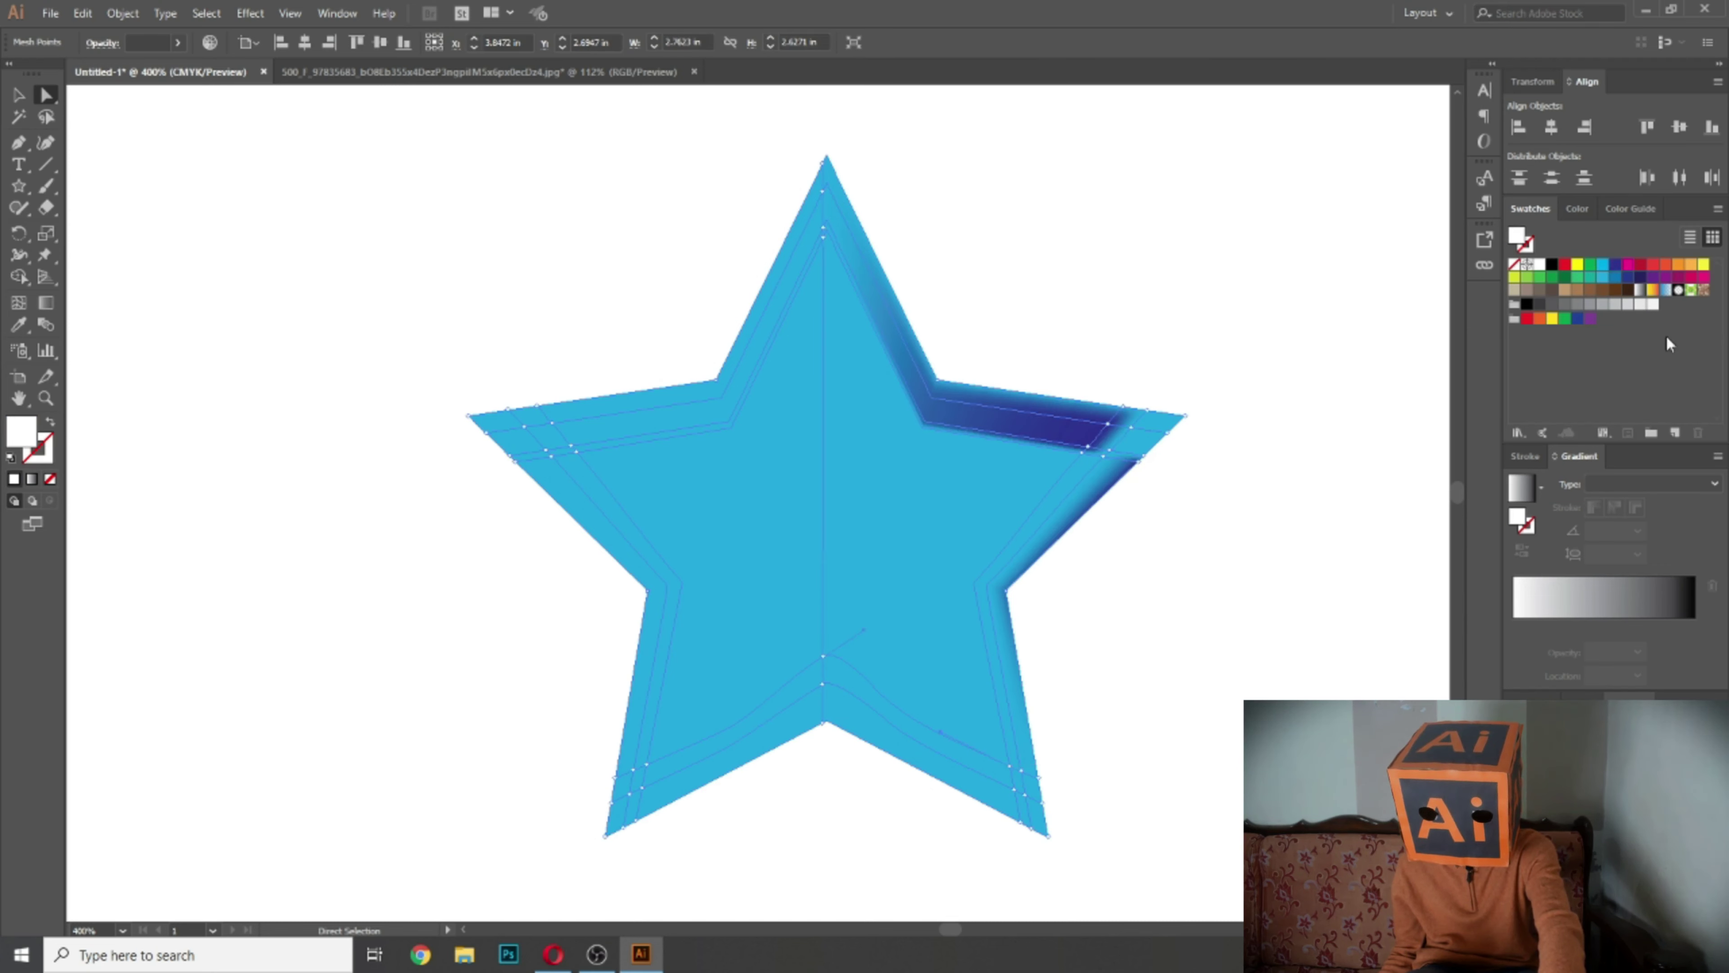
pyautogui.click(1011, 765)
pyautogui.click(1615, 265)
pyautogui.click(1132, 428)
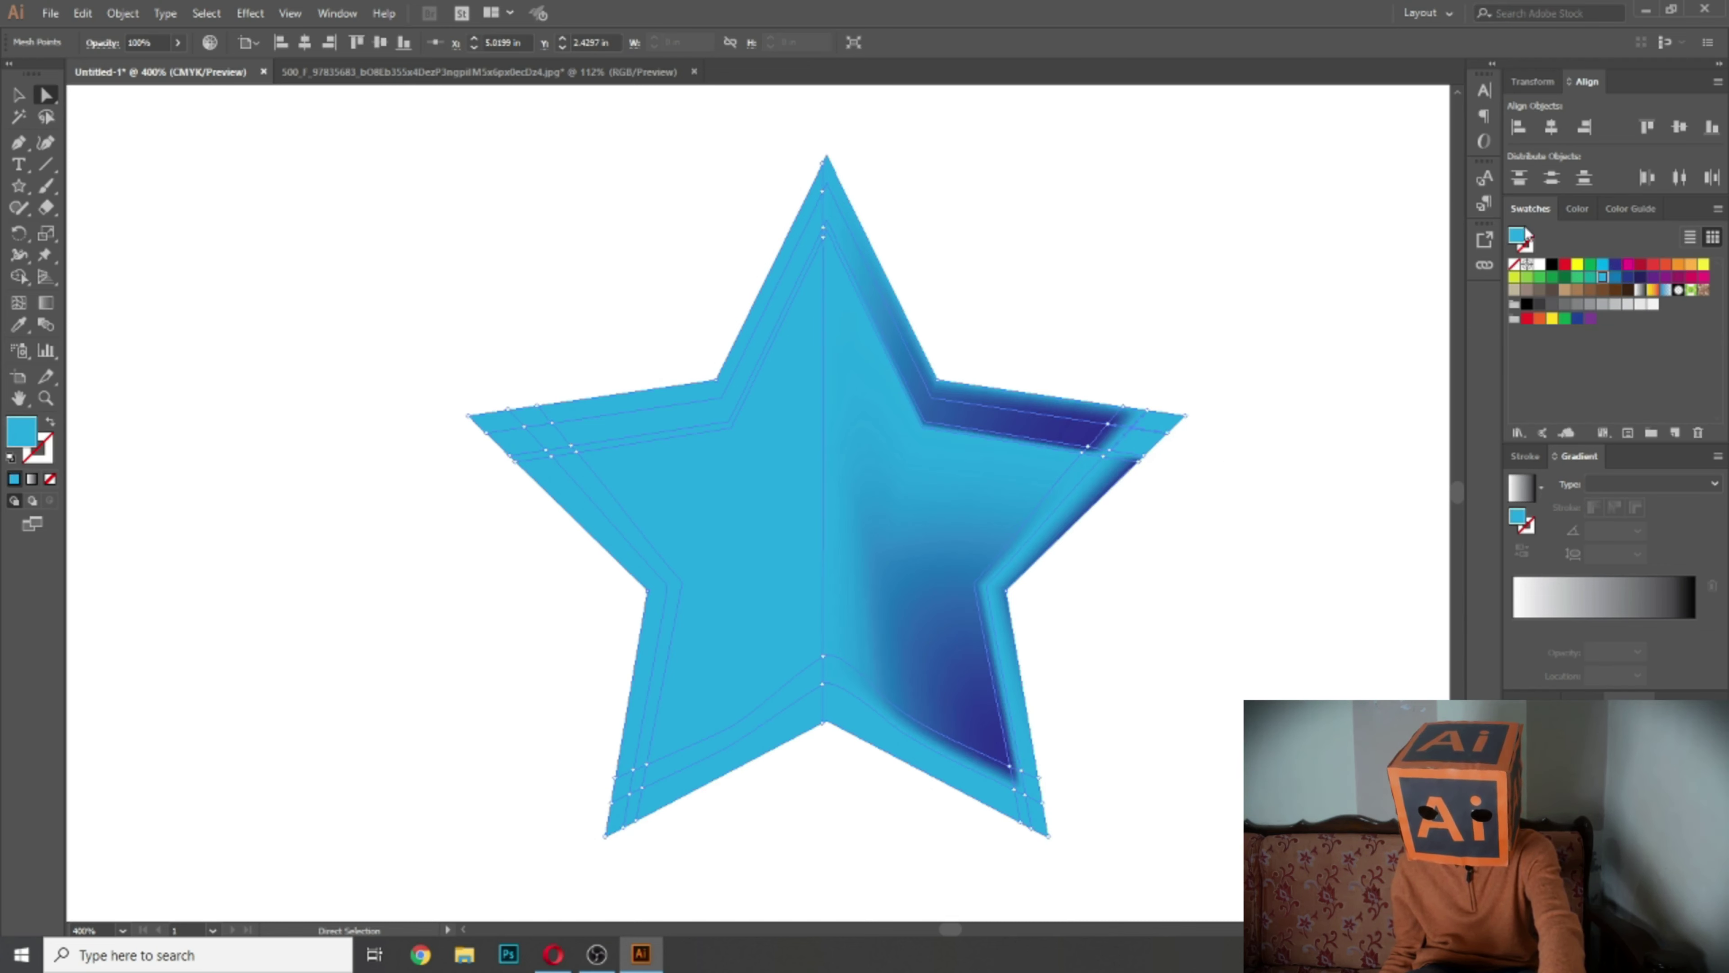
pyautogui.click(1615, 264)
pyautogui.click(1109, 449)
pyautogui.click(1615, 265)
# Step: Color the mesh points below the star's top tip dark blue
pyautogui.click(823, 237)
pyautogui.click(1615, 264)
pyautogui.click(822, 191)
pyautogui.click(1615, 265)
# Step: Color the four crossing mesh points in the star's upper-left arm dark blue
pyautogui.click(545, 449)
pyautogui.click(1615, 265)
pyautogui.click(525, 427)
pyautogui.click(1614, 265)
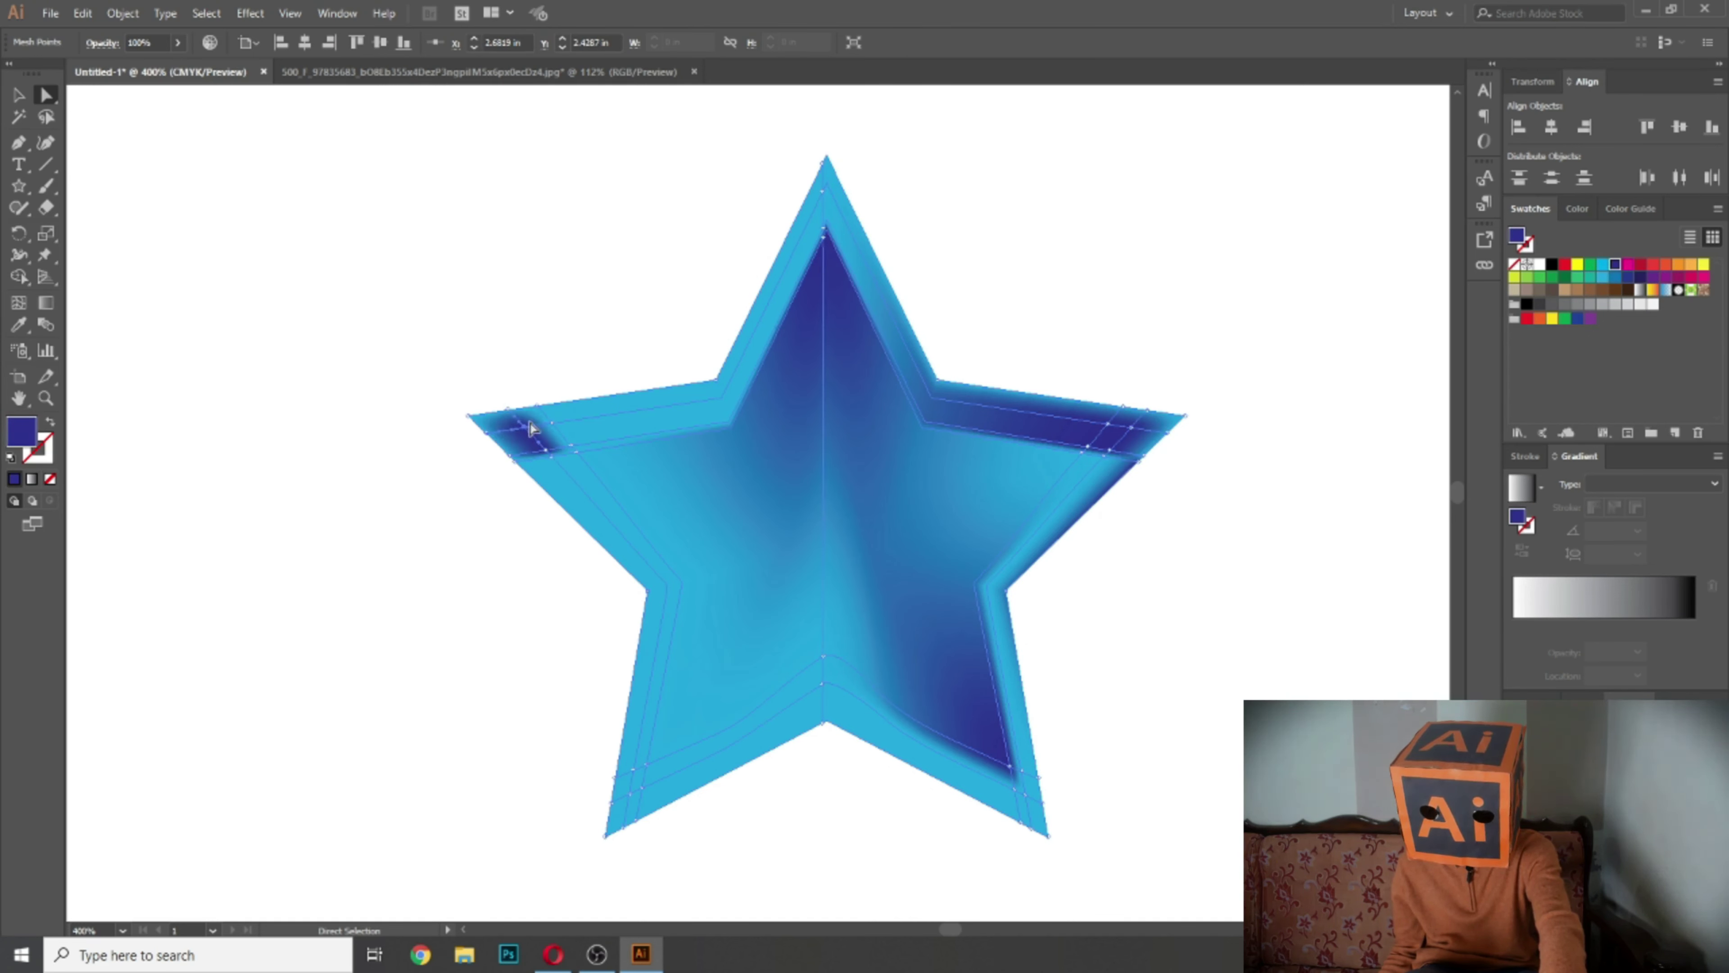
pyautogui.click(552, 423)
pyautogui.click(1615, 264)
pyautogui.click(571, 445)
pyautogui.click(1614, 265)
# Step: Color the mesh points in the star's lower-left arm and above its bottom notch dark blue, and select the whole star
pyautogui.click(646, 764)
pyautogui.click(1614, 265)
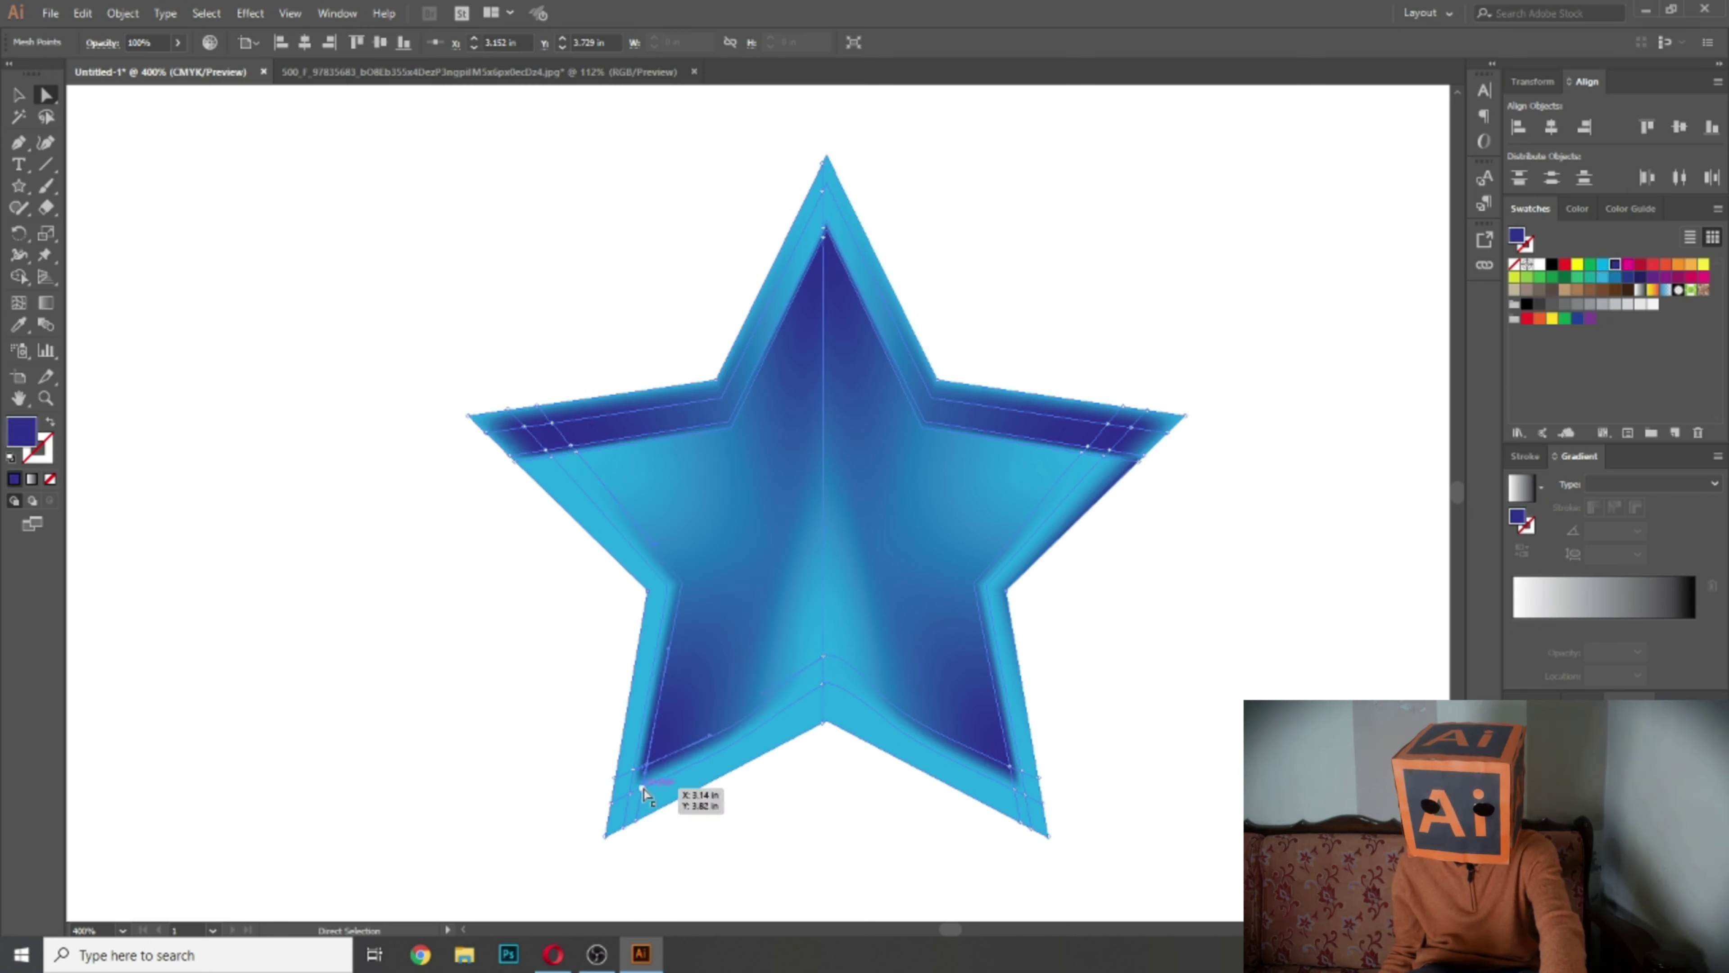
pyautogui.click(643, 788)
pyautogui.click(1615, 265)
pyautogui.click(616, 776)
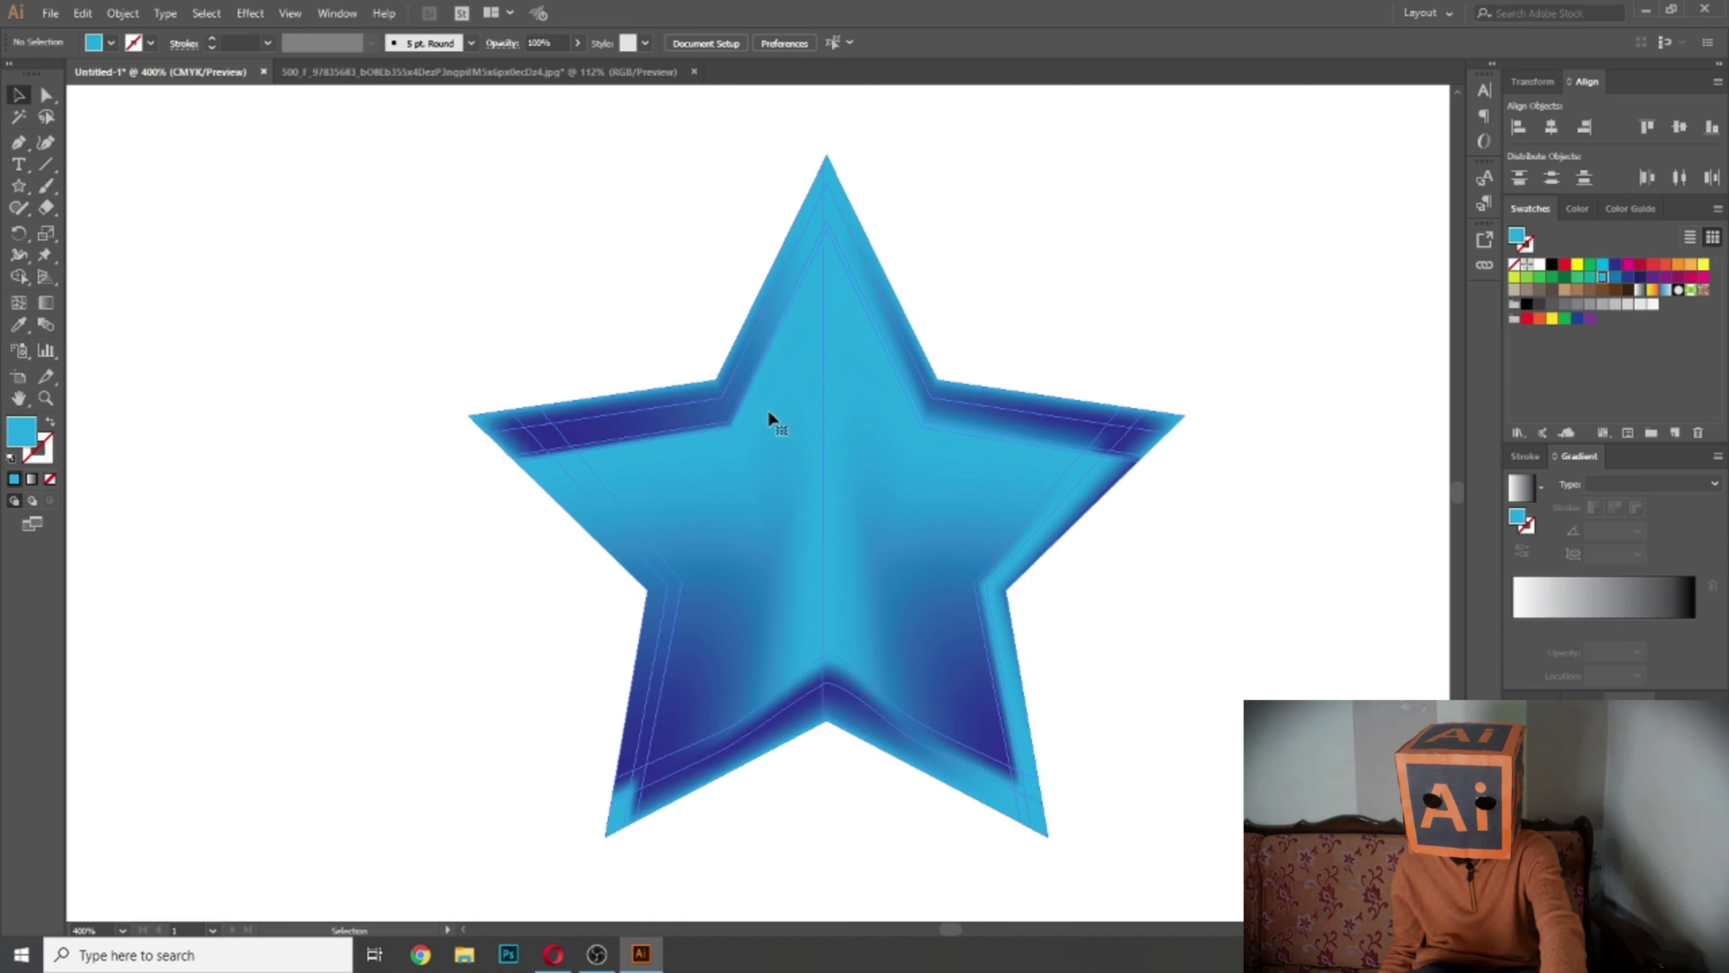
pyautogui.click(768, 408)
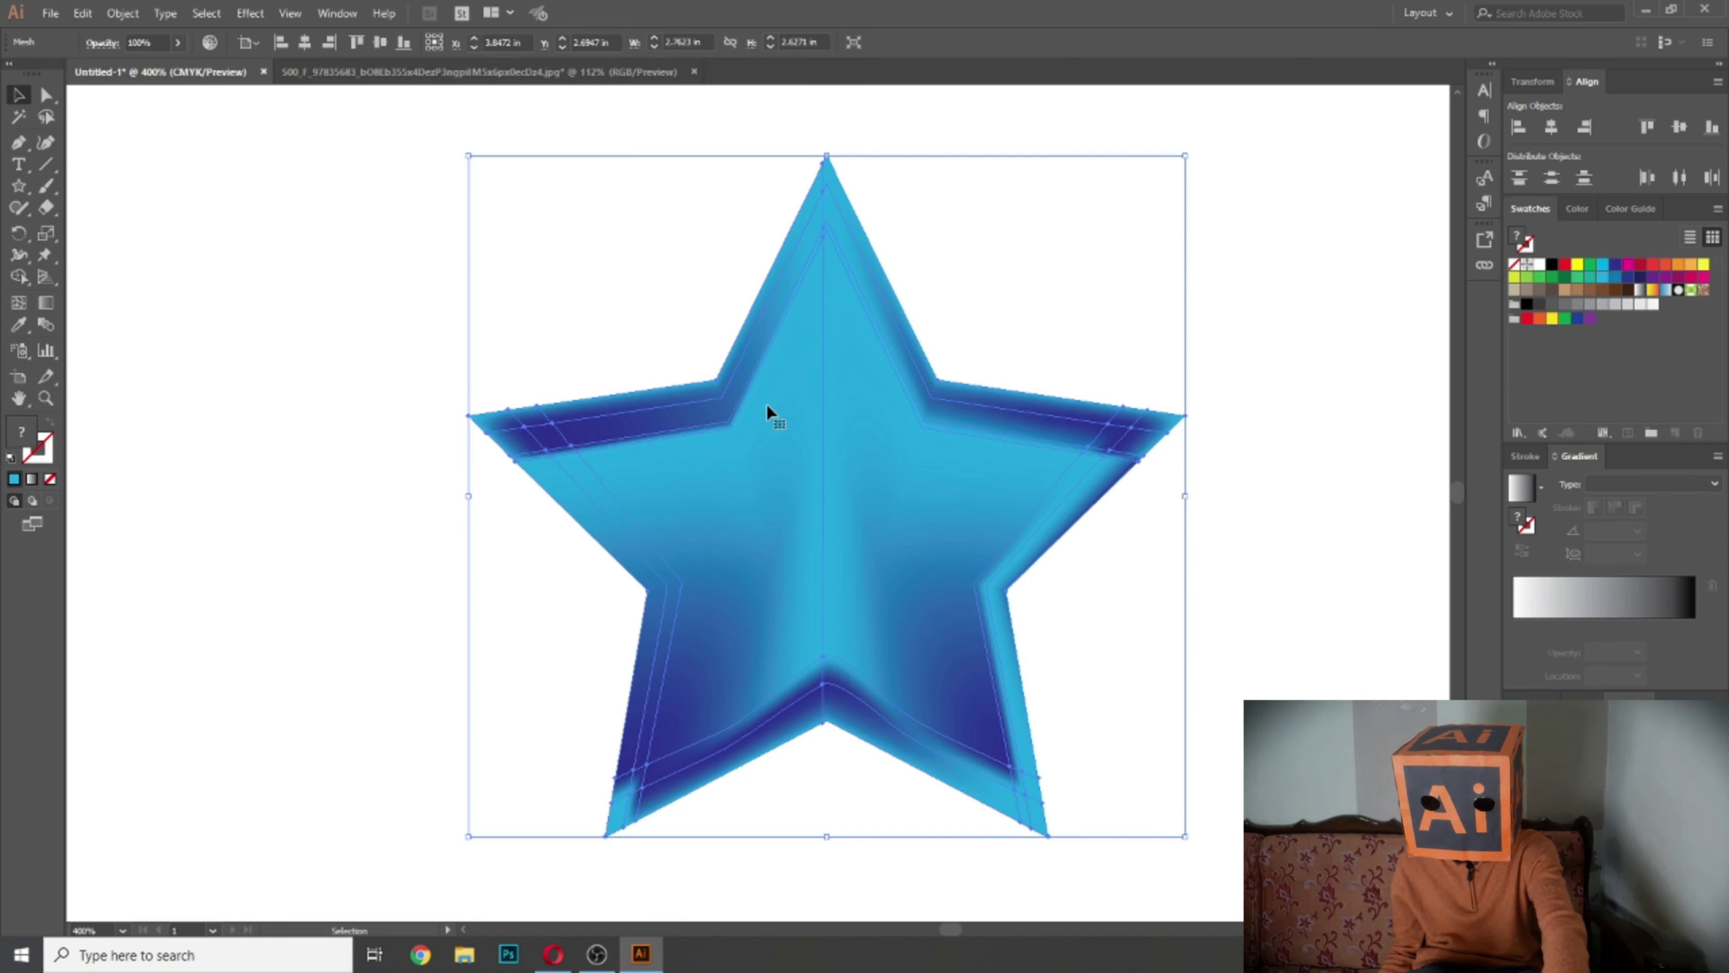
# Step: Delete the blue mesh star and draw a new five-pointed star about 4.9 in wide and 4.7 in tall on the artboard's upper half
pyautogui.press('Delete')
pyautogui.hotkey('ctrl', '0')
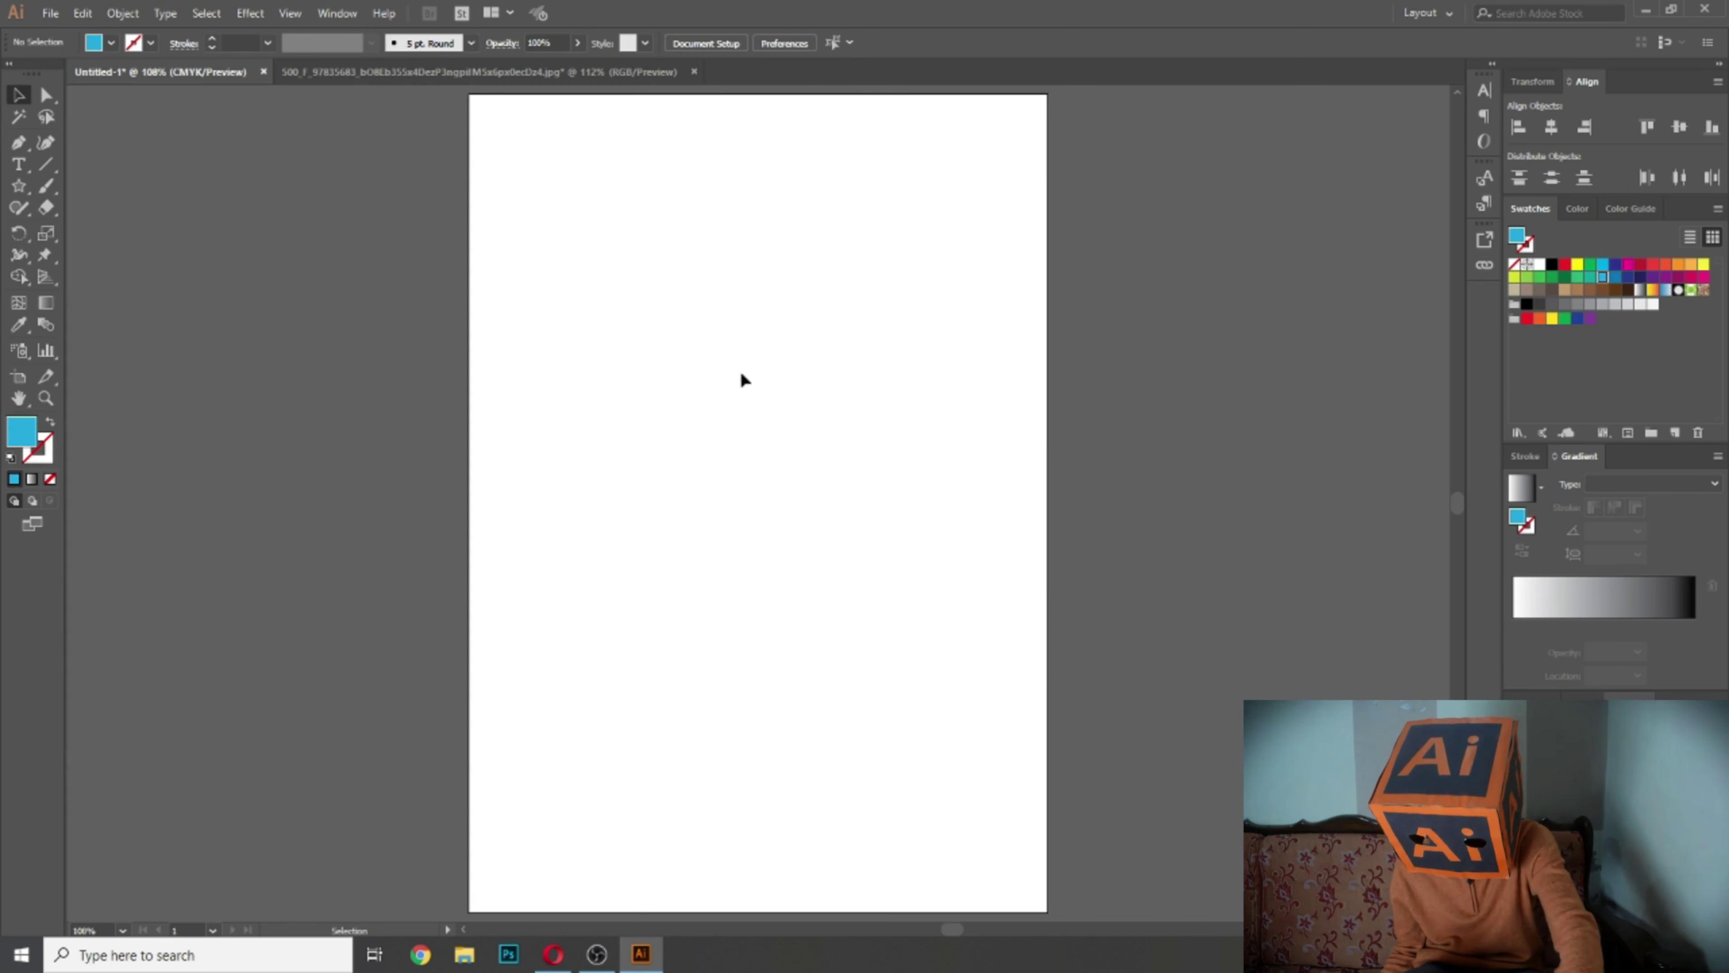
pyautogui.click(18, 185)
pyautogui.moveTo(692, 336); pyautogui.dragTo(805, 460)
pyautogui.press('v')
pyautogui.moveTo(740, 332); pyautogui.dragTo(781, 437)
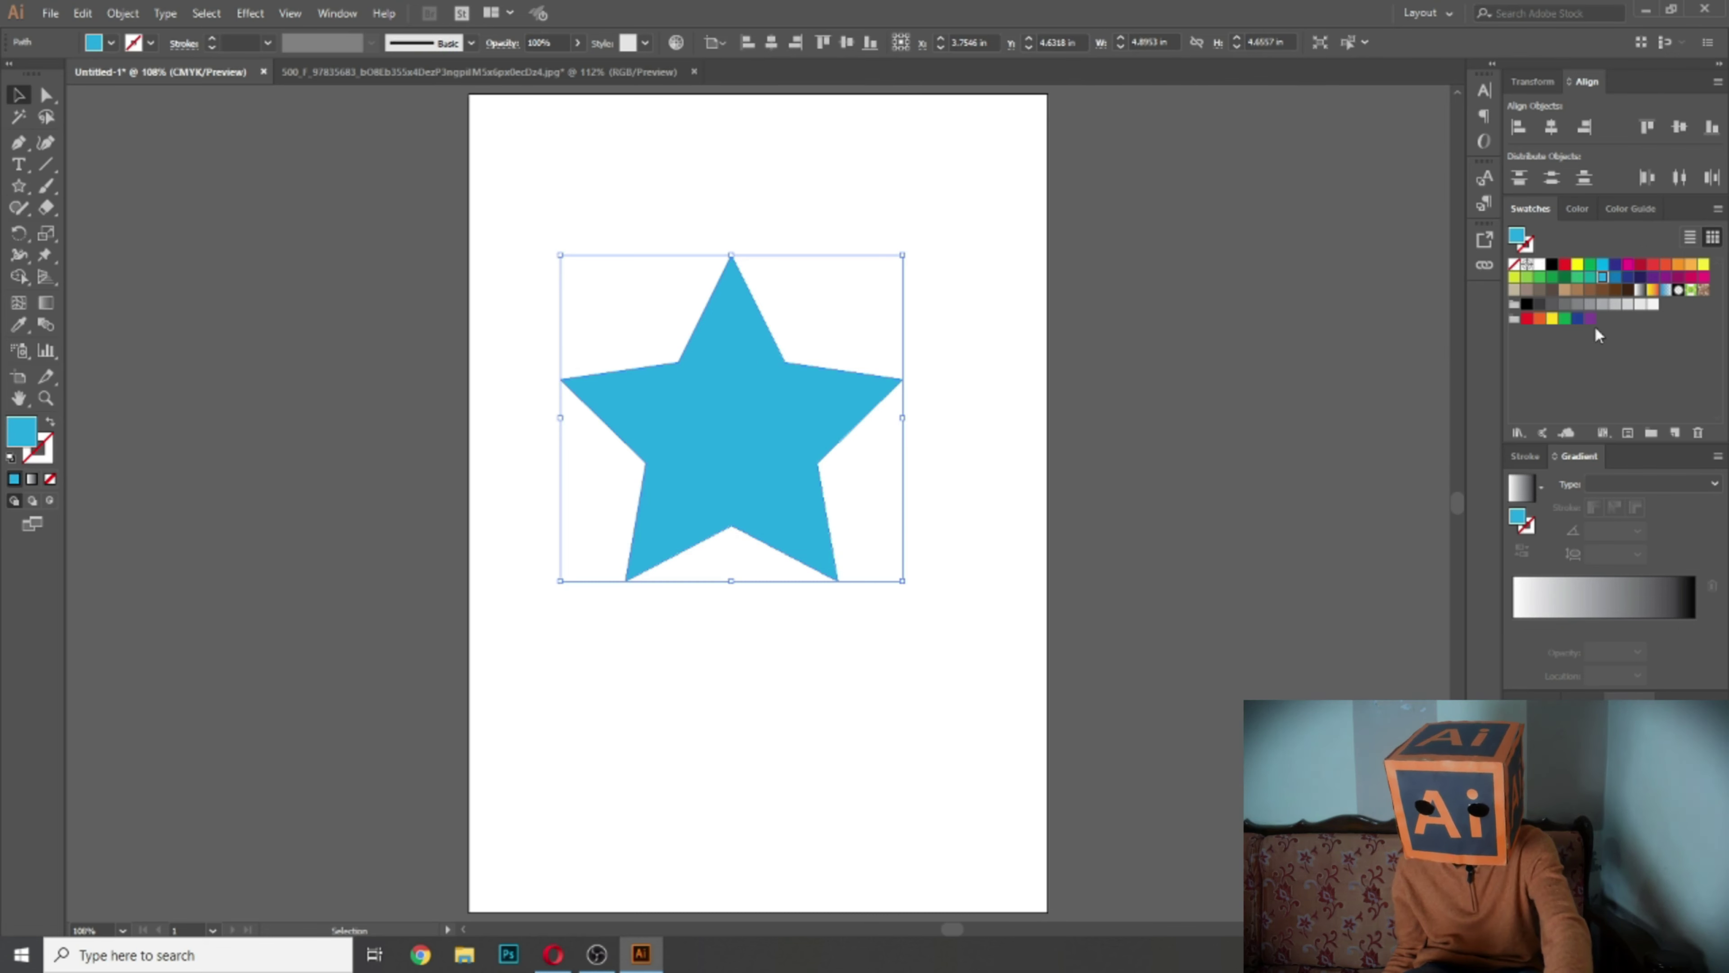
# Step: Fill the new star with a light gray swatch and deselect it
pyautogui.click(1602, 304)
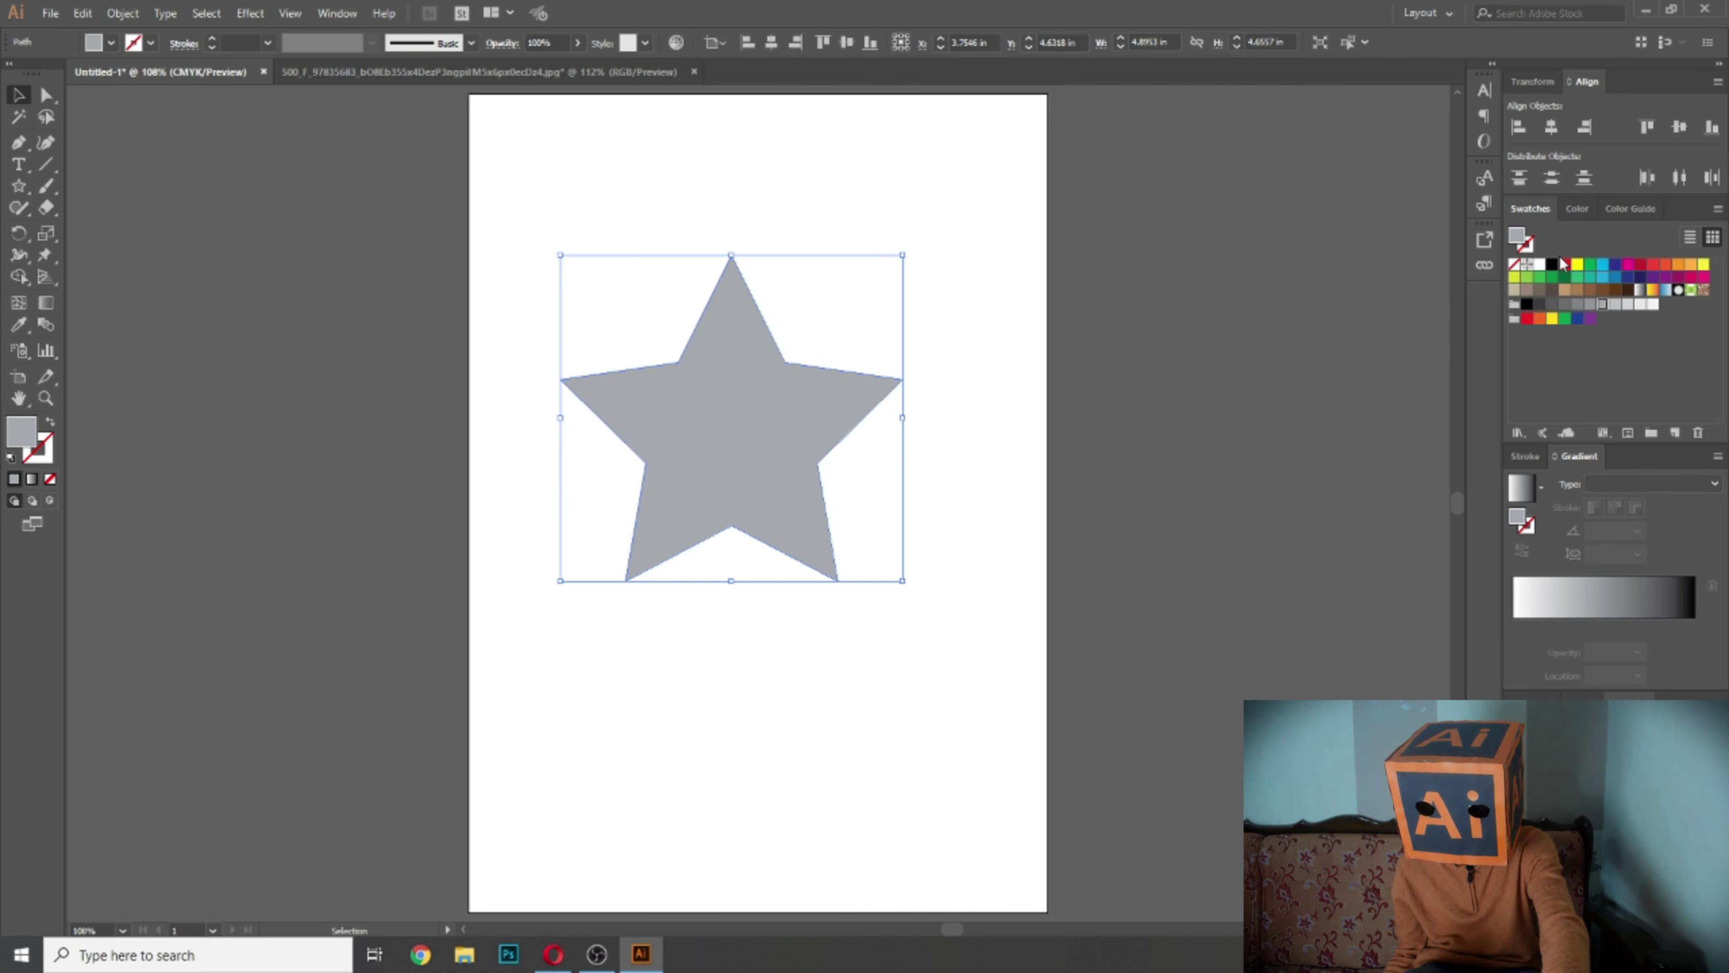
pyautogui.click(1615, 304)
pyautogui.click(1627, 304)
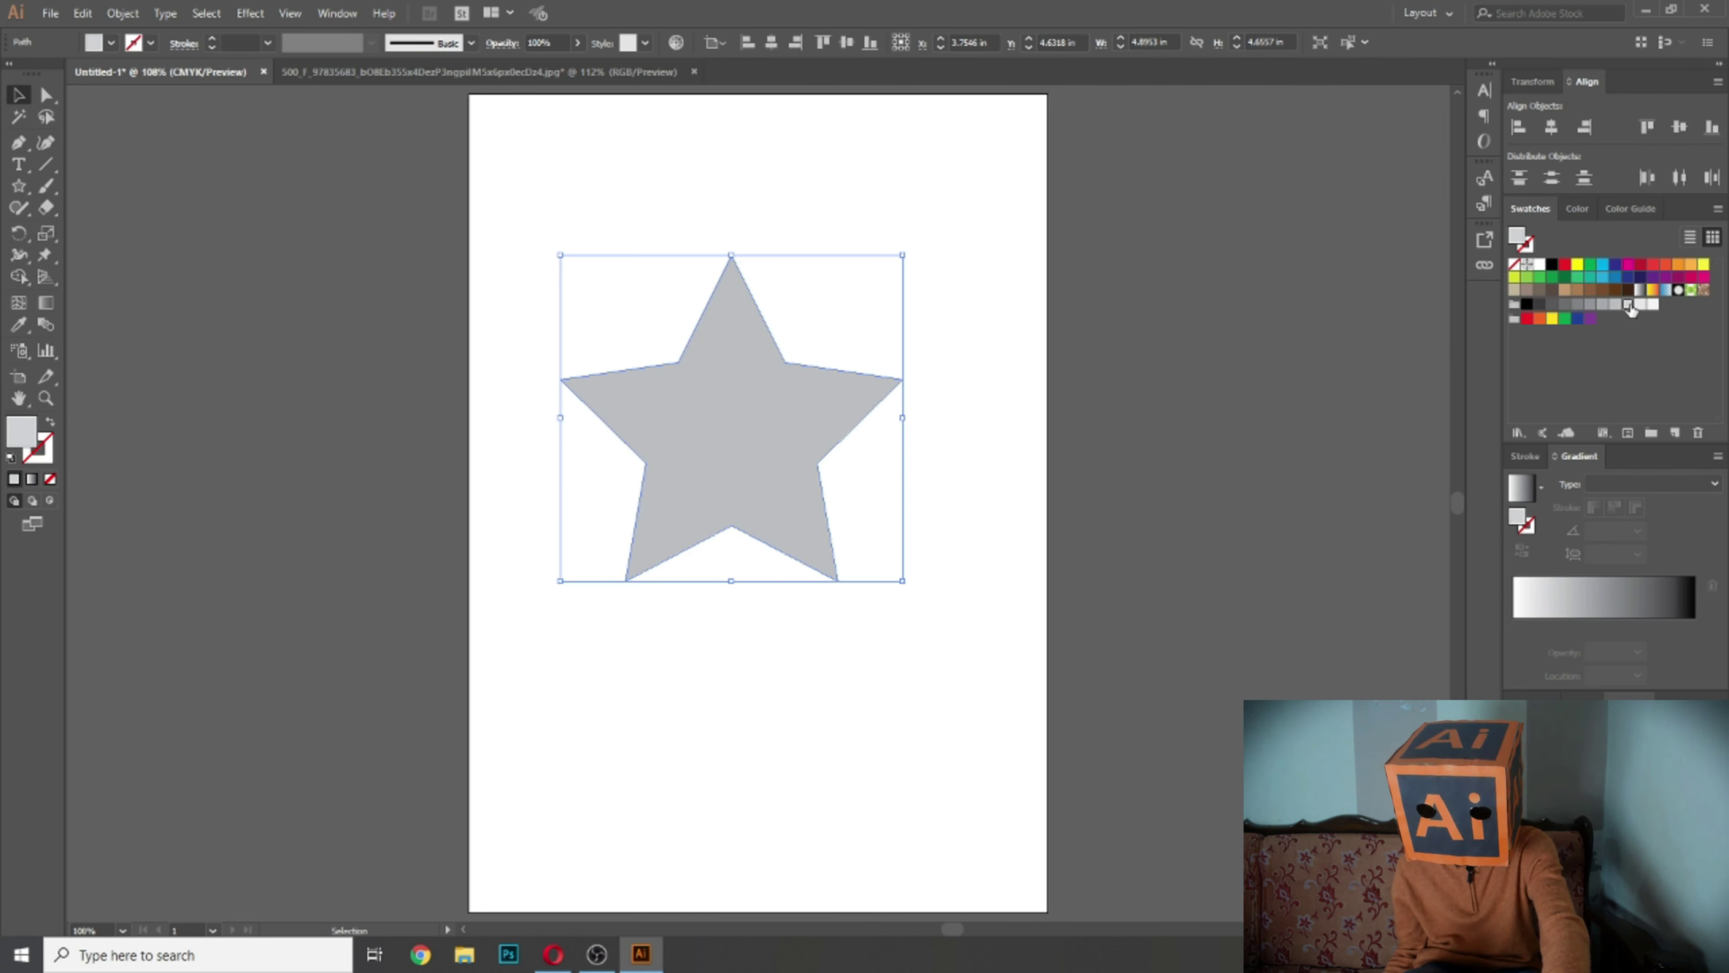
pyautogui.click(1128, 304)
# Step: Add mesh points to the gray star below its top tip and inside the upper-right, lower-right and lower-left arms
pyautogui.hotkey('ctrl', '+')
pyautogui.hotkey('ctrl', '+')
pyautogui.scroll(3, 240, 212)
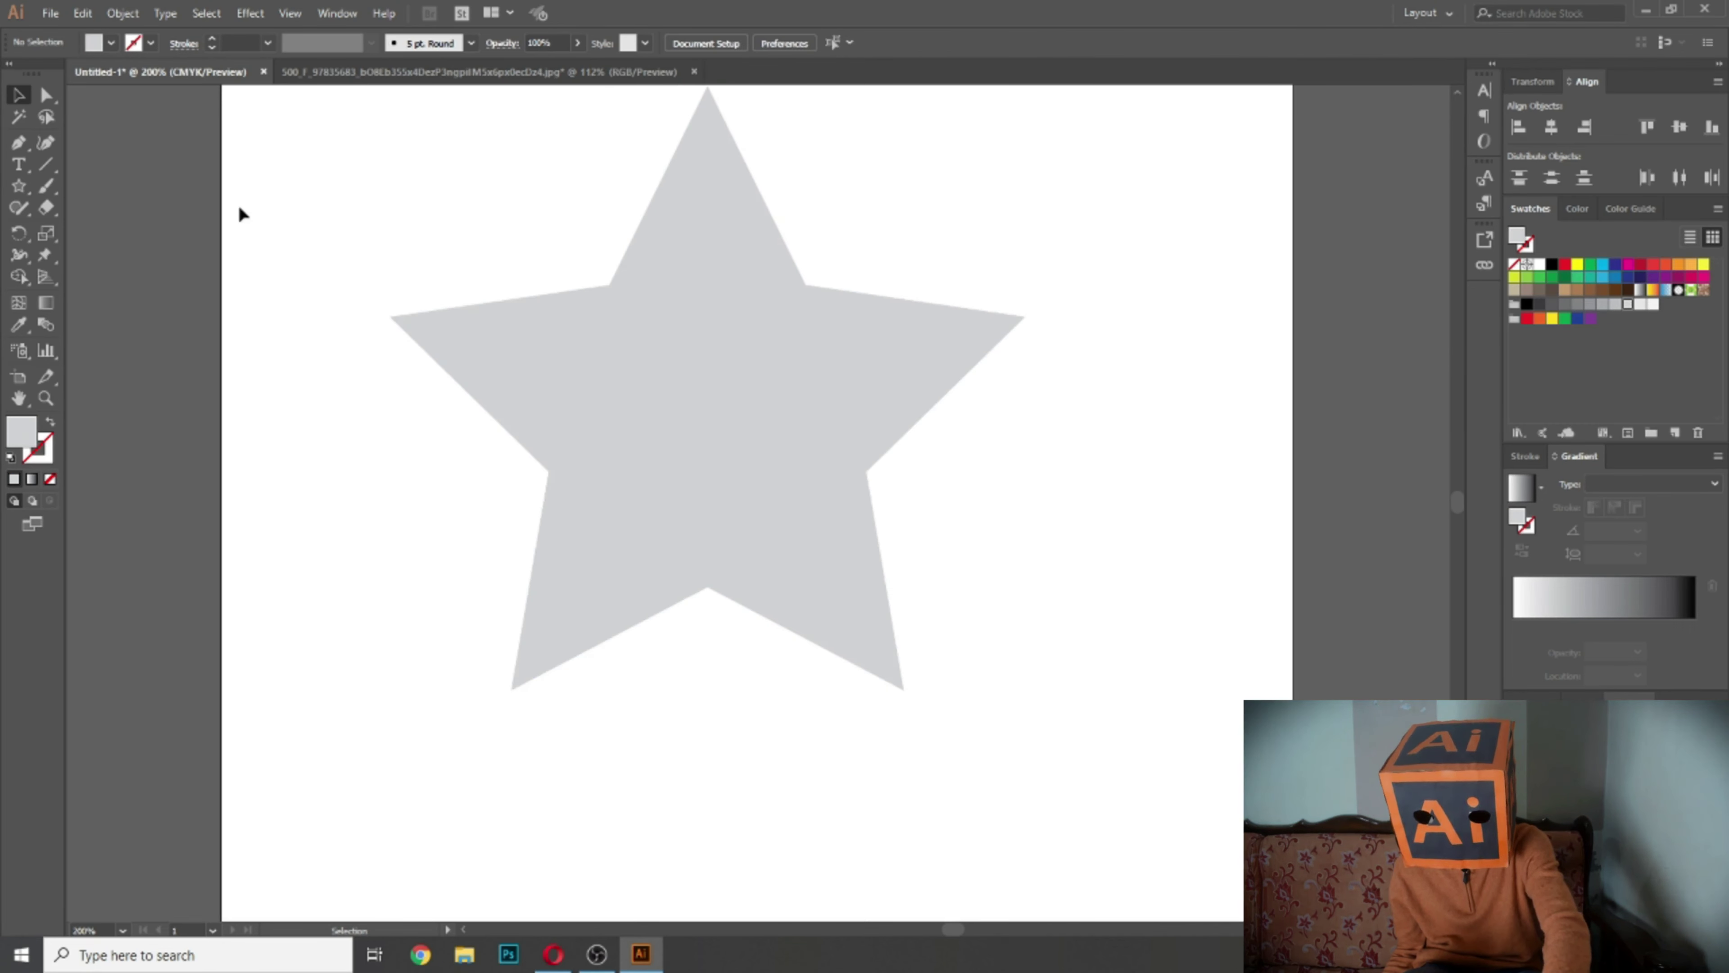
pyautogui.click(18, 302)
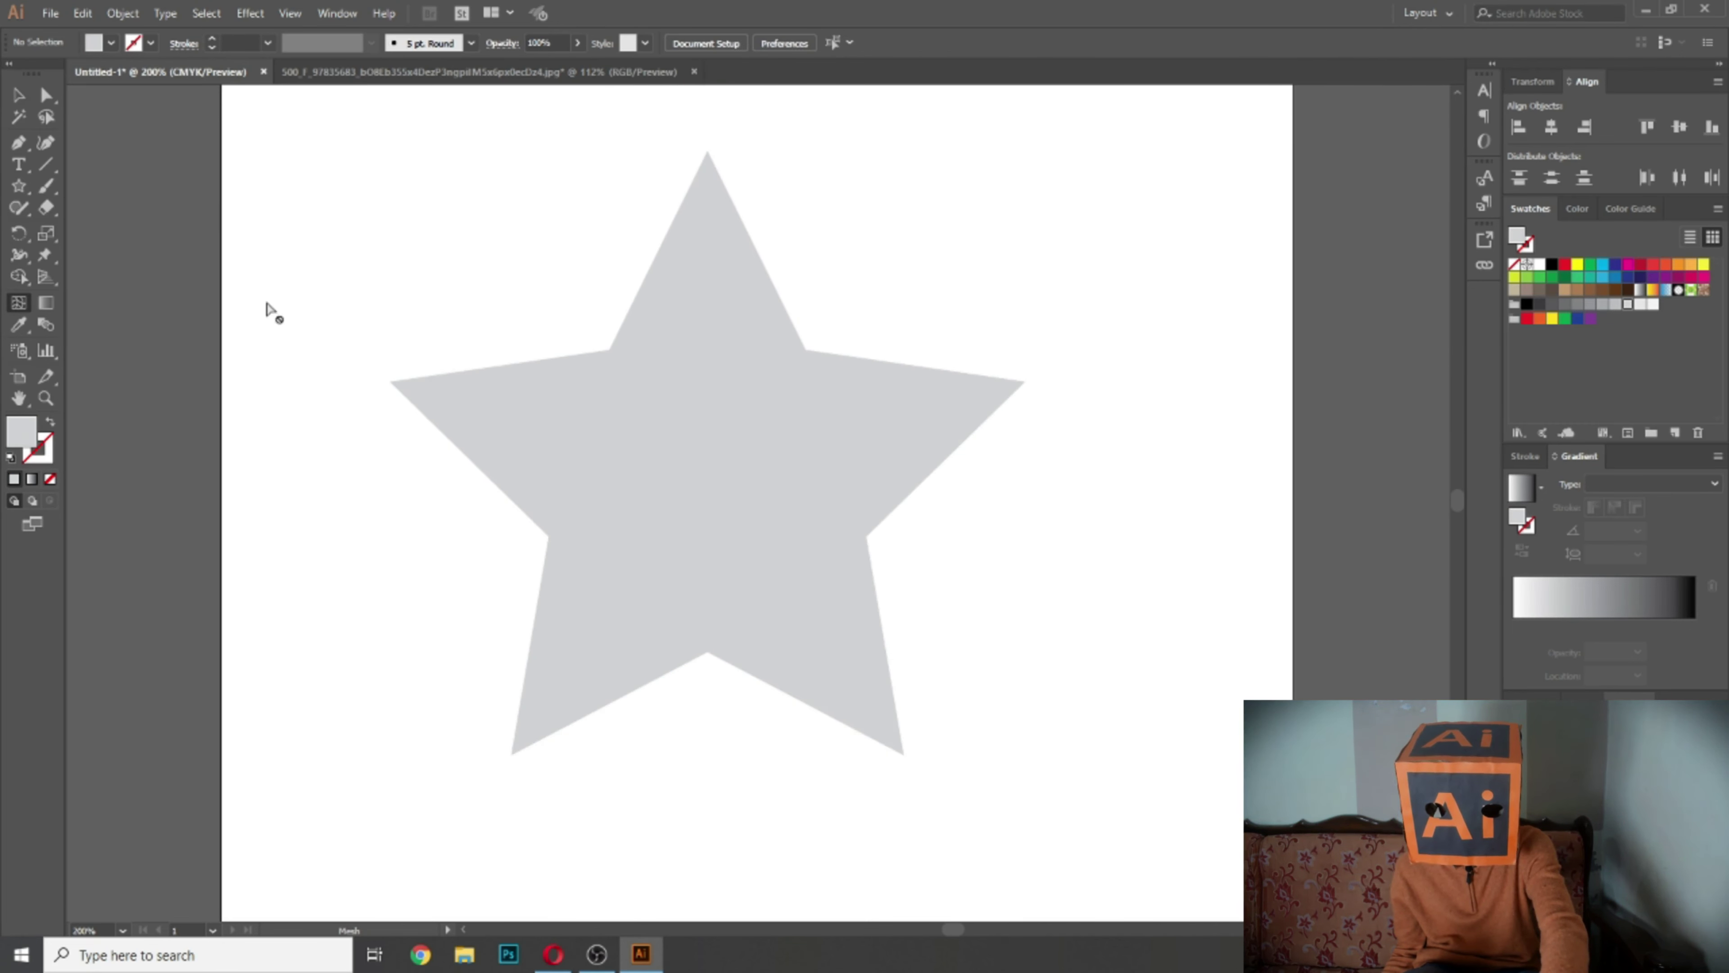
pyautogui.click(712, 219)
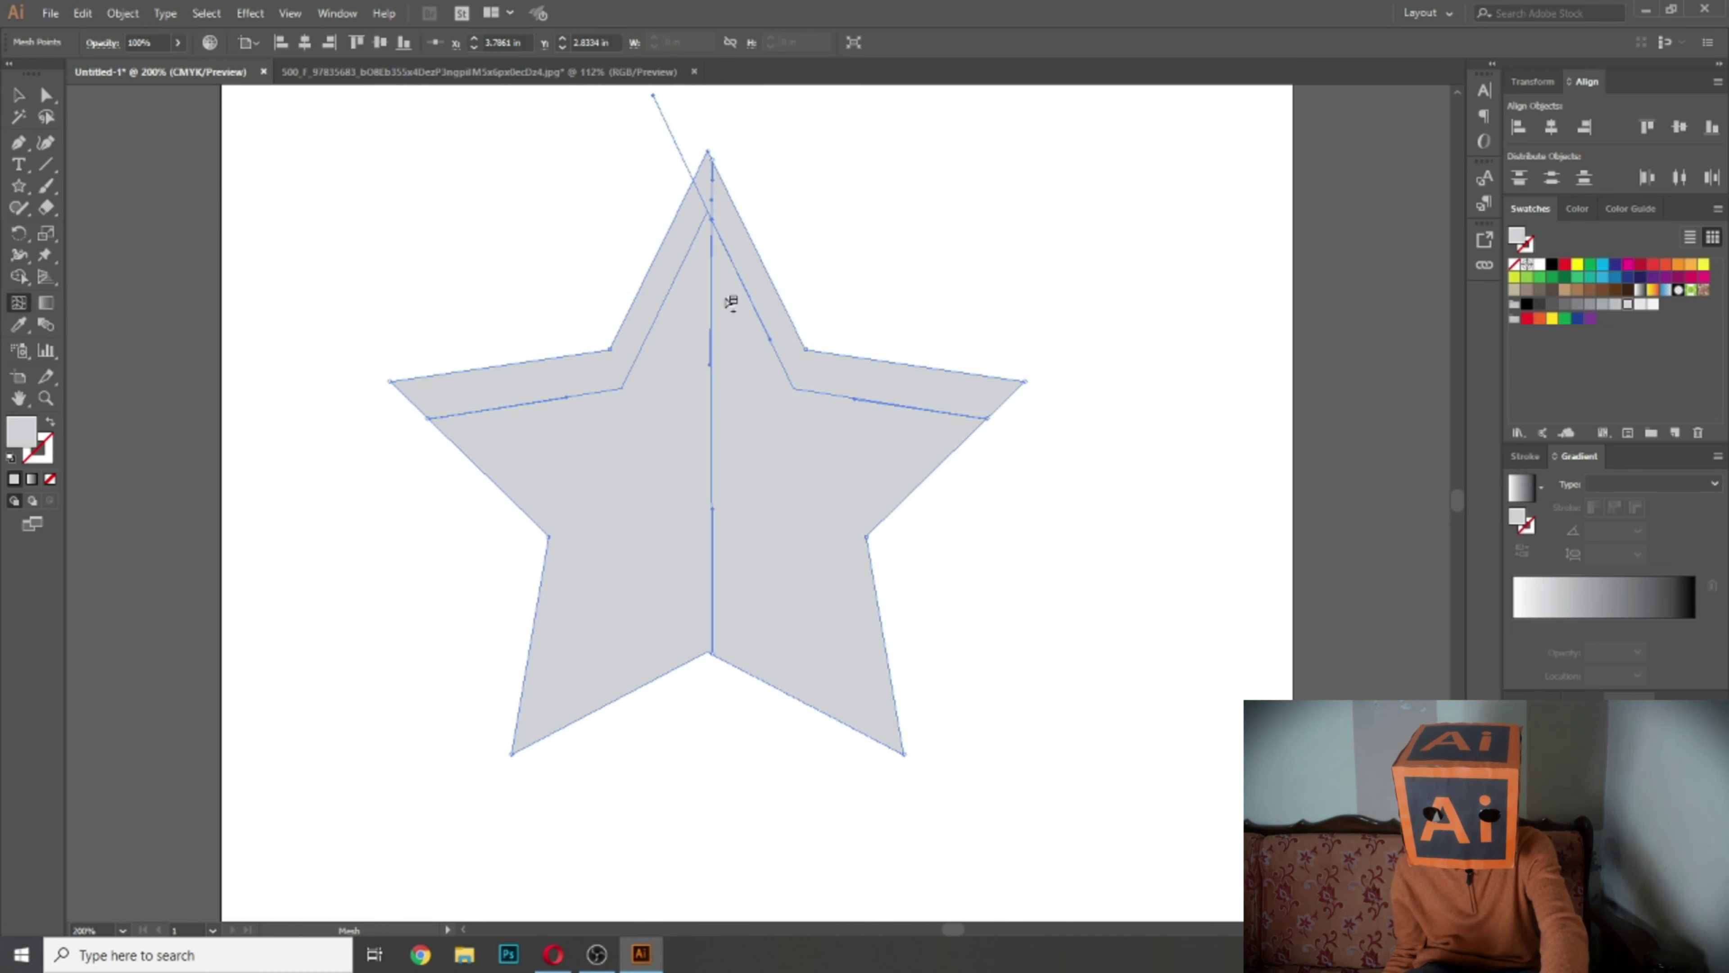
pyautogui.click(957, 414)
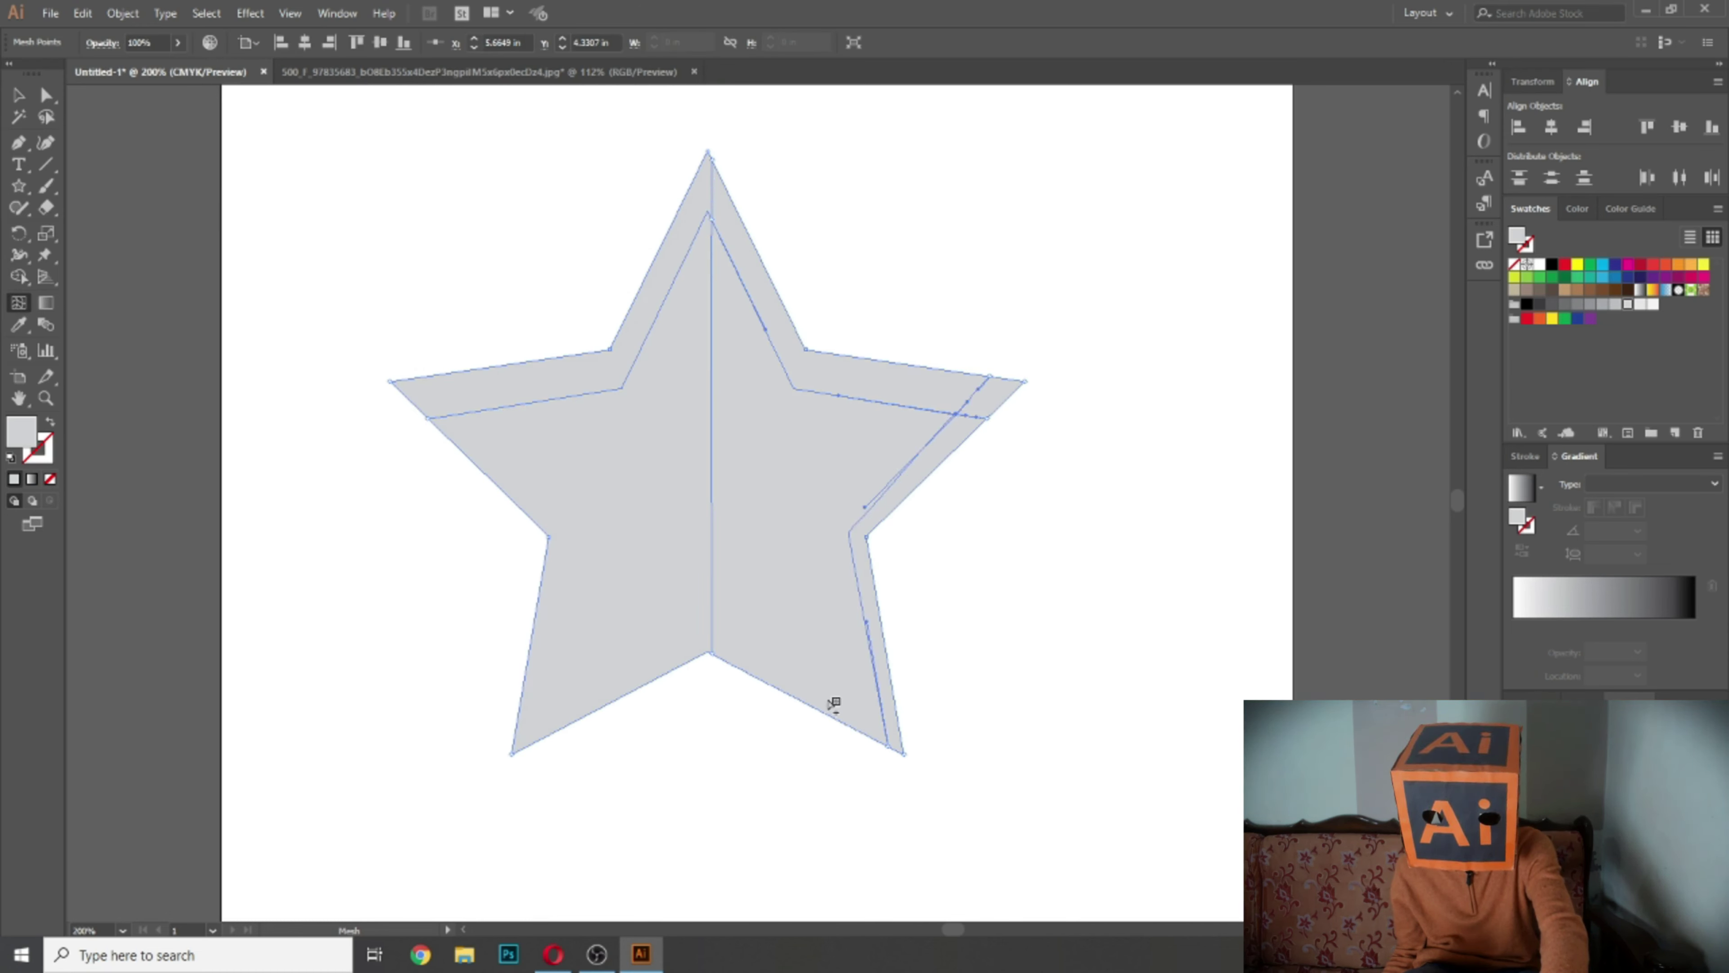
pyautogui.click(876, 684)
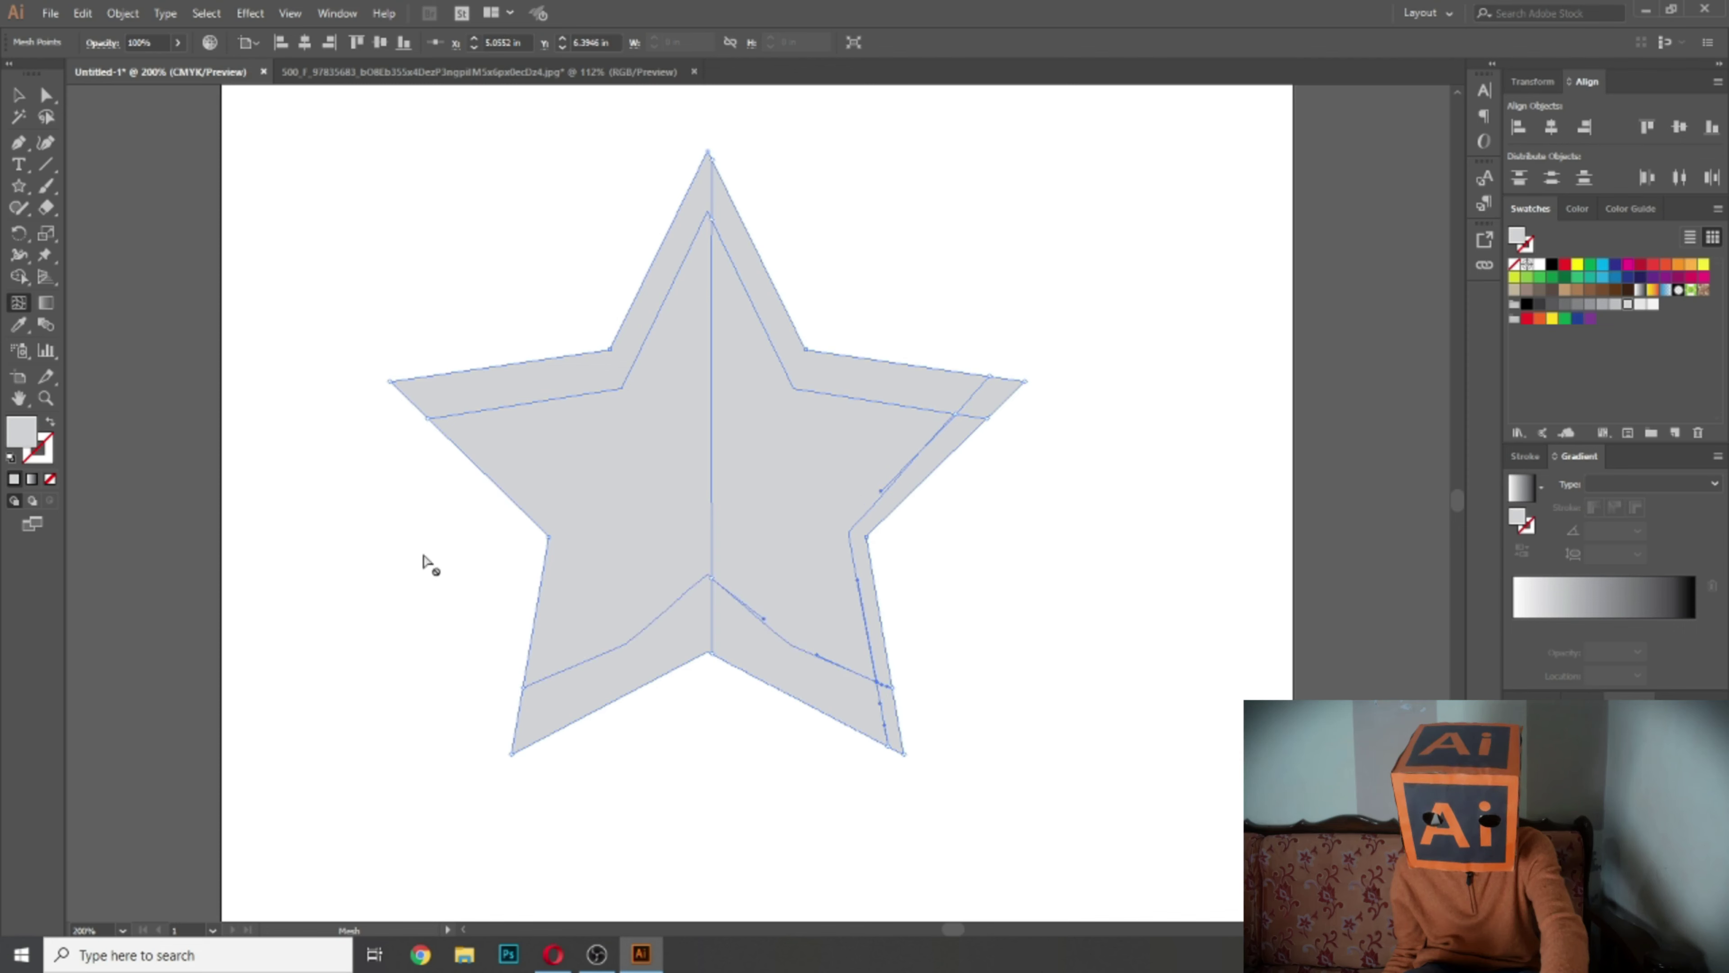
pyautogui.click(559, 672)
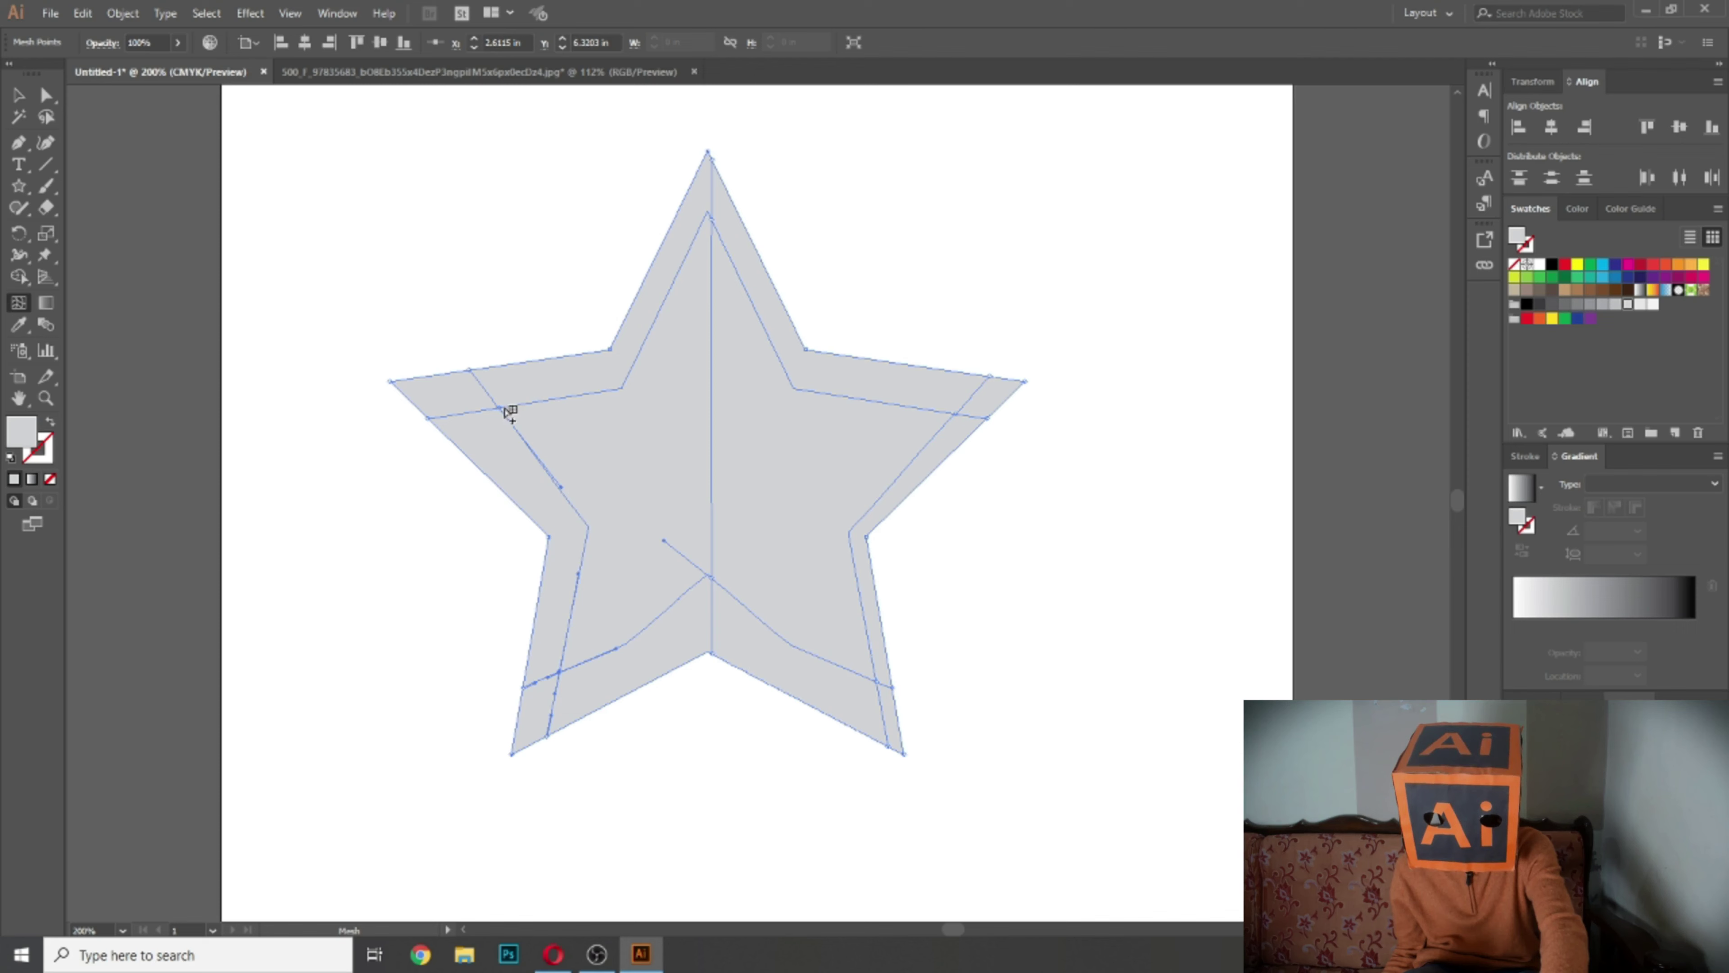
# Step: Color the mesh point below the star's top tip with the lightest gray swatch
pyautogui.click(19, 95)
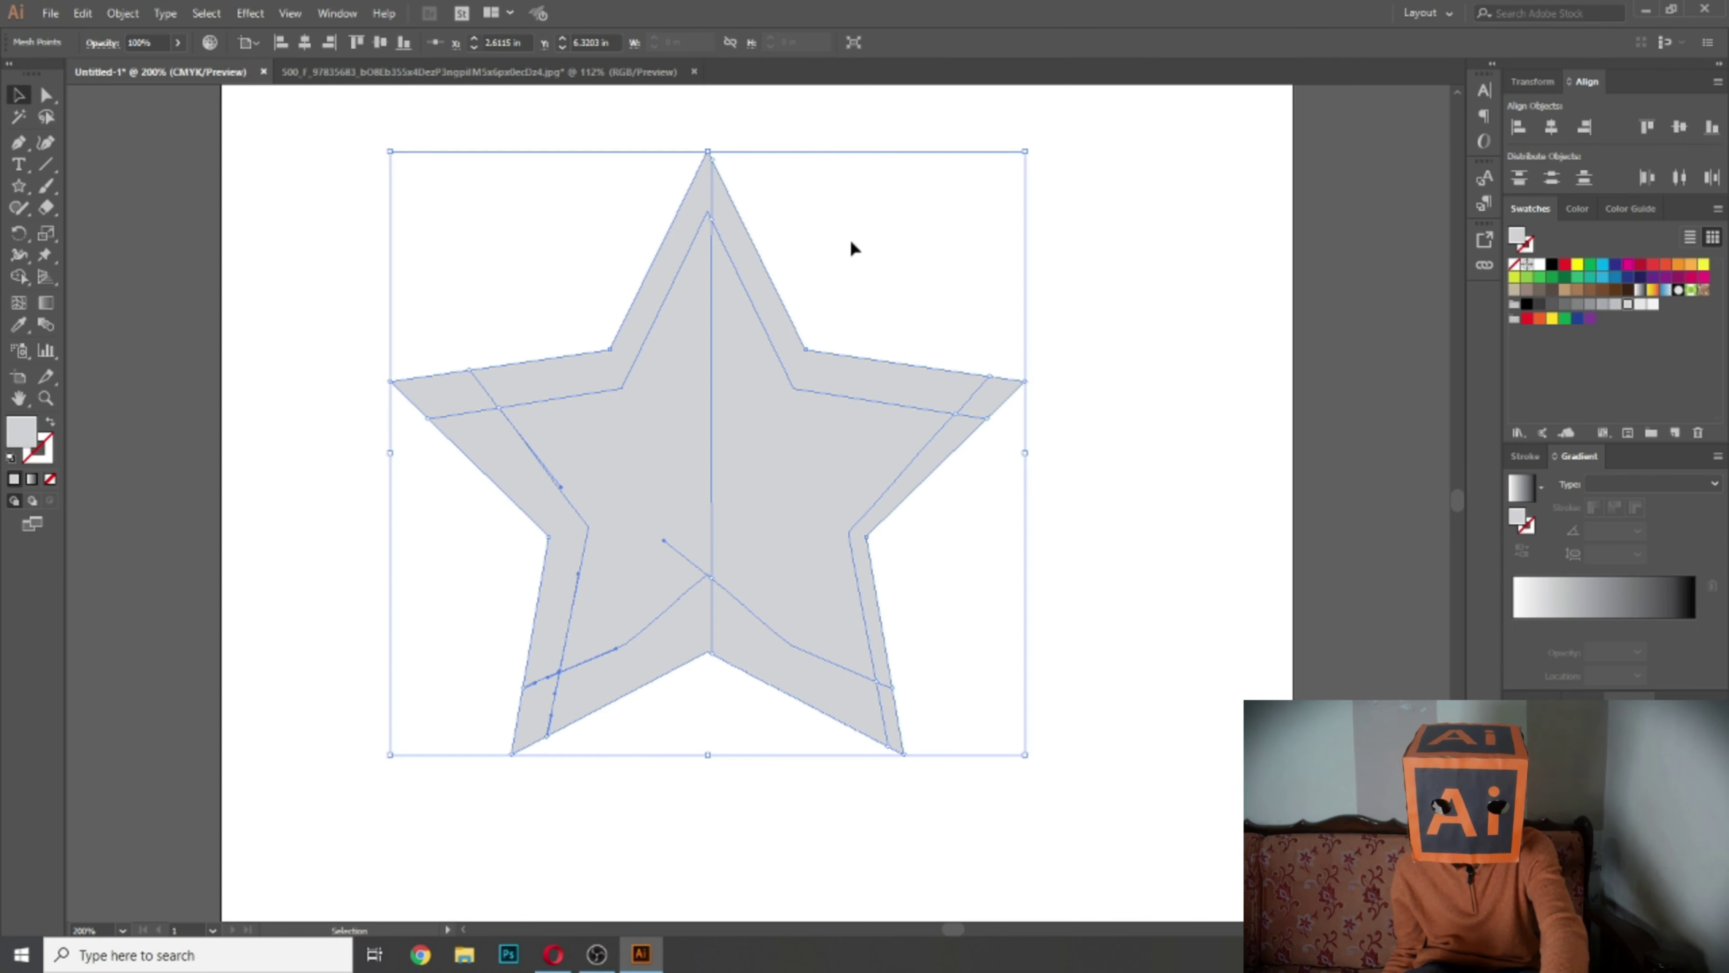
pyautogui.click(42, 94)
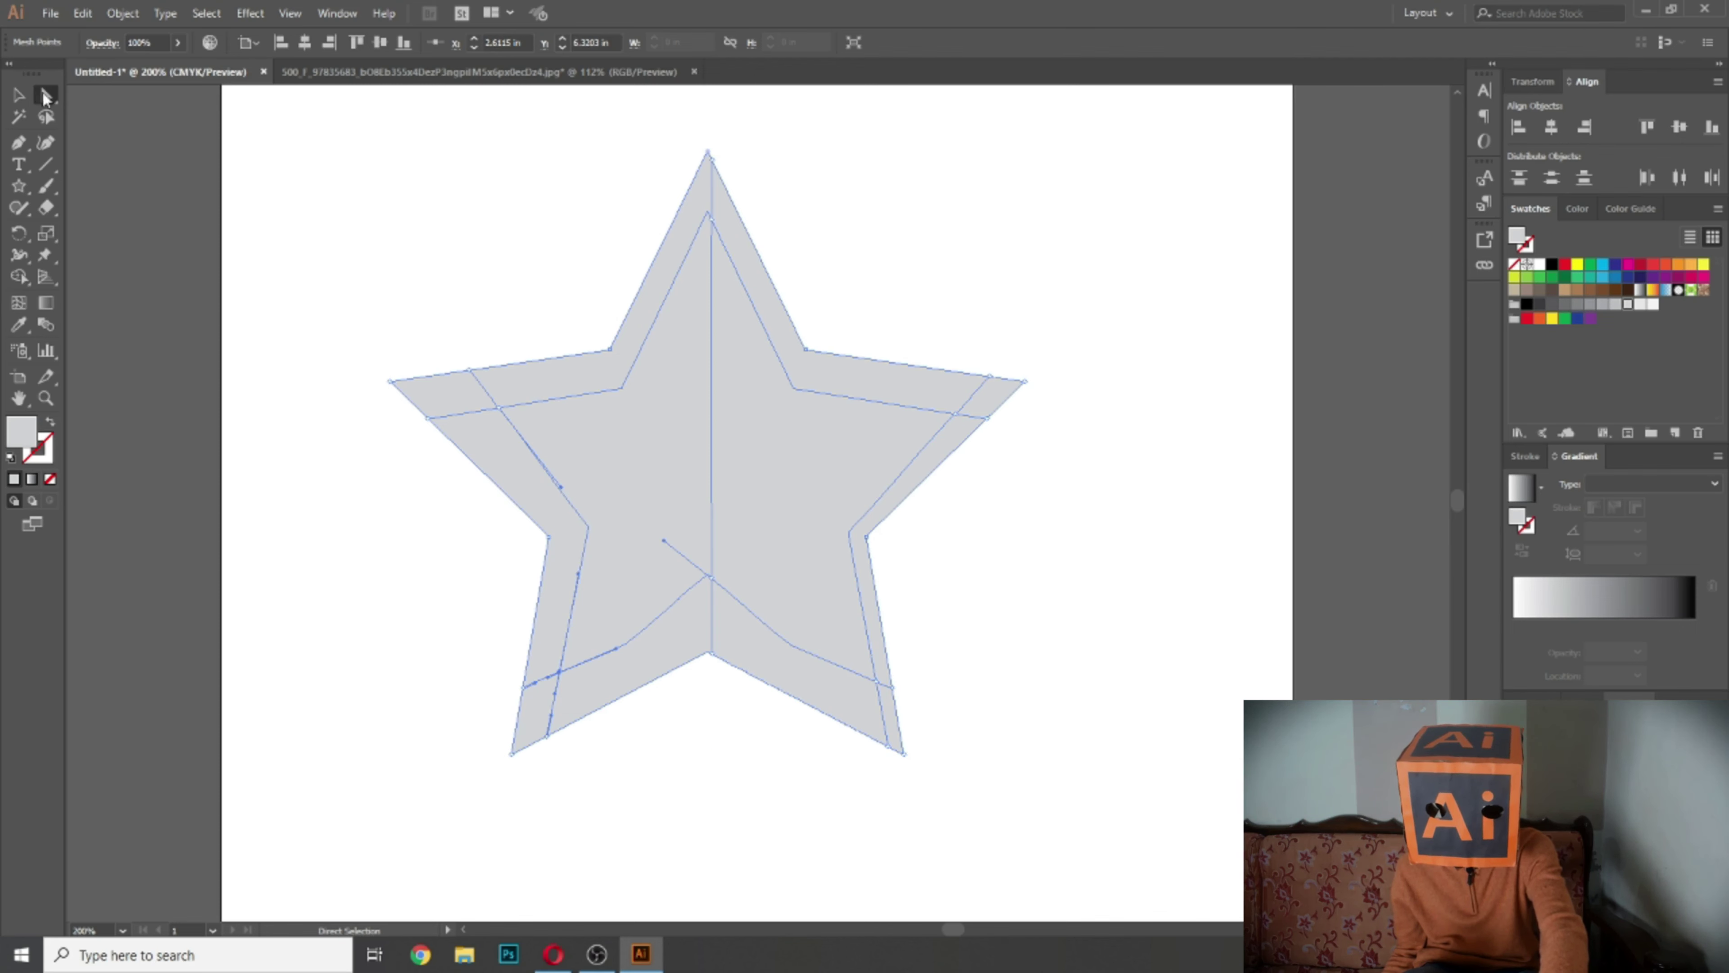
pyautogui.click(708, 214)
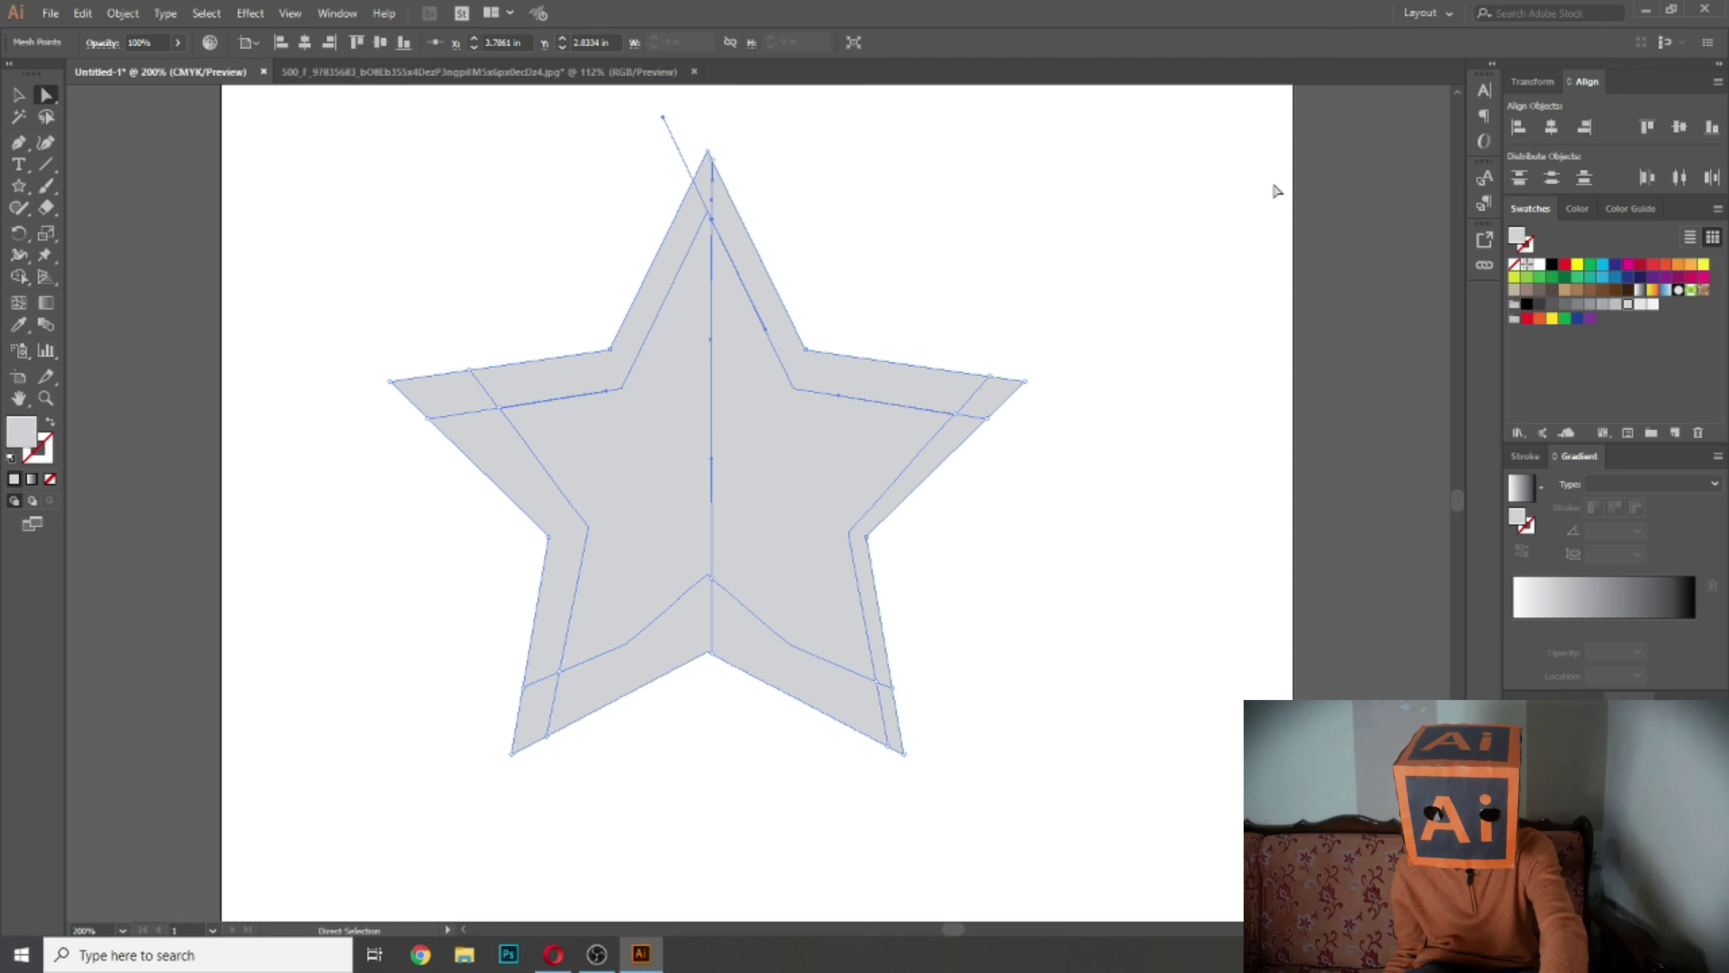
pyautogui.click(1603, 304)
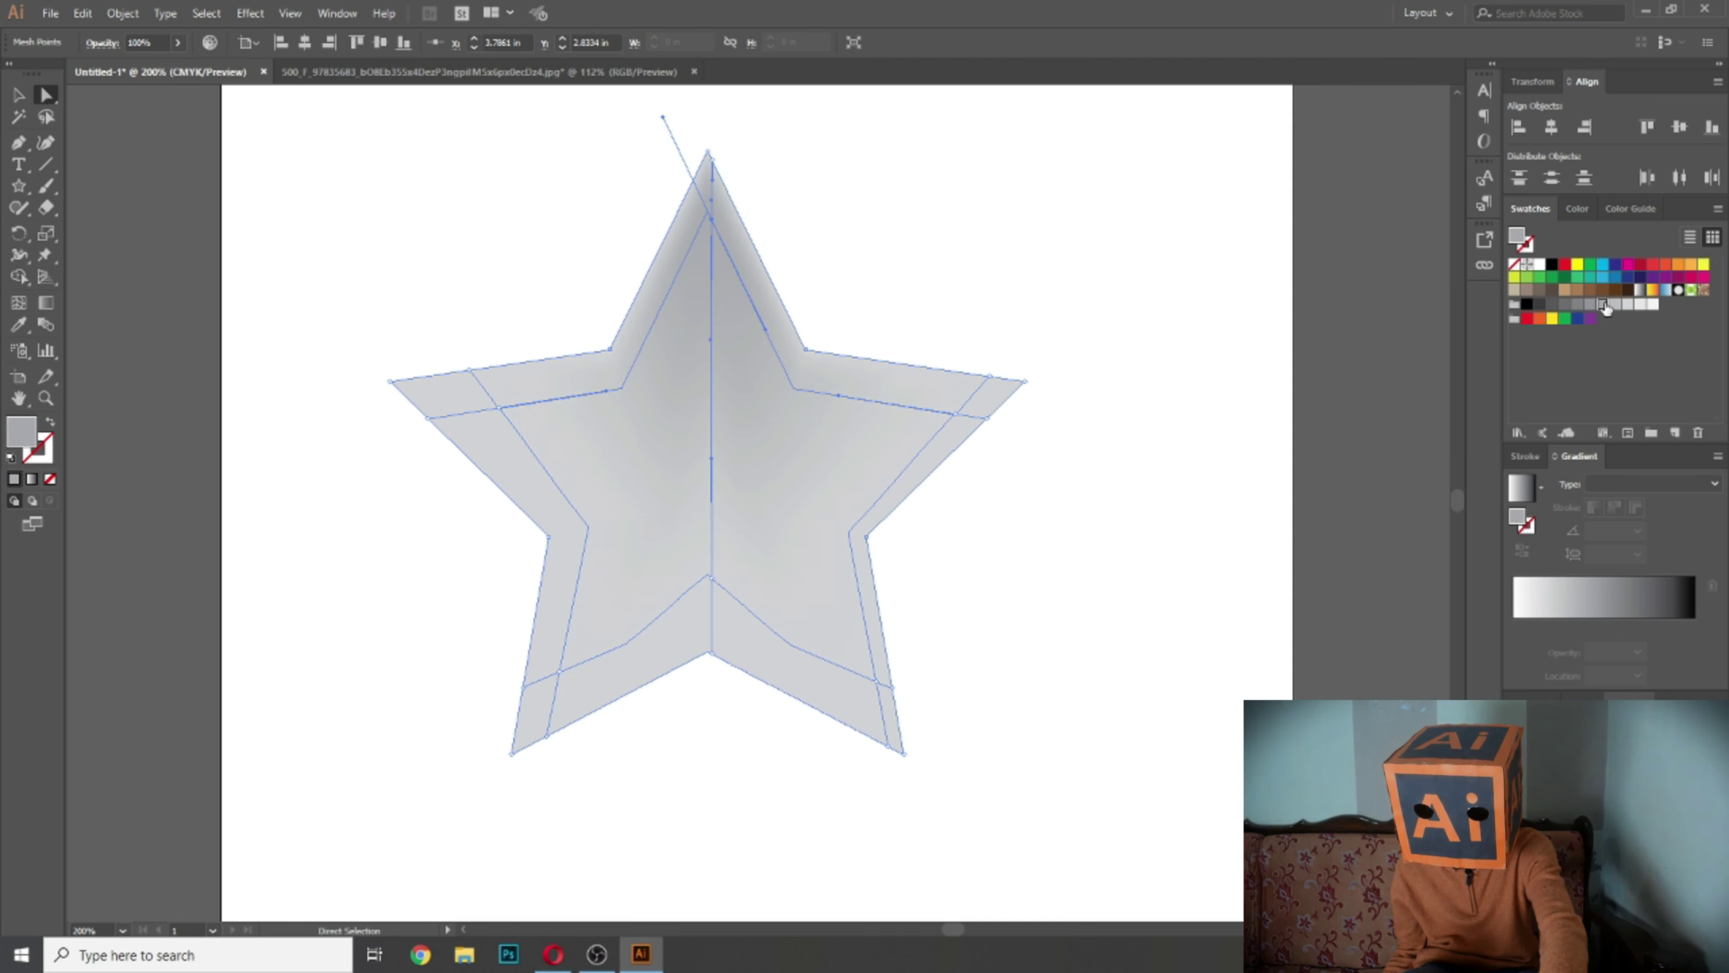
pyautogui.click(1595, 305)
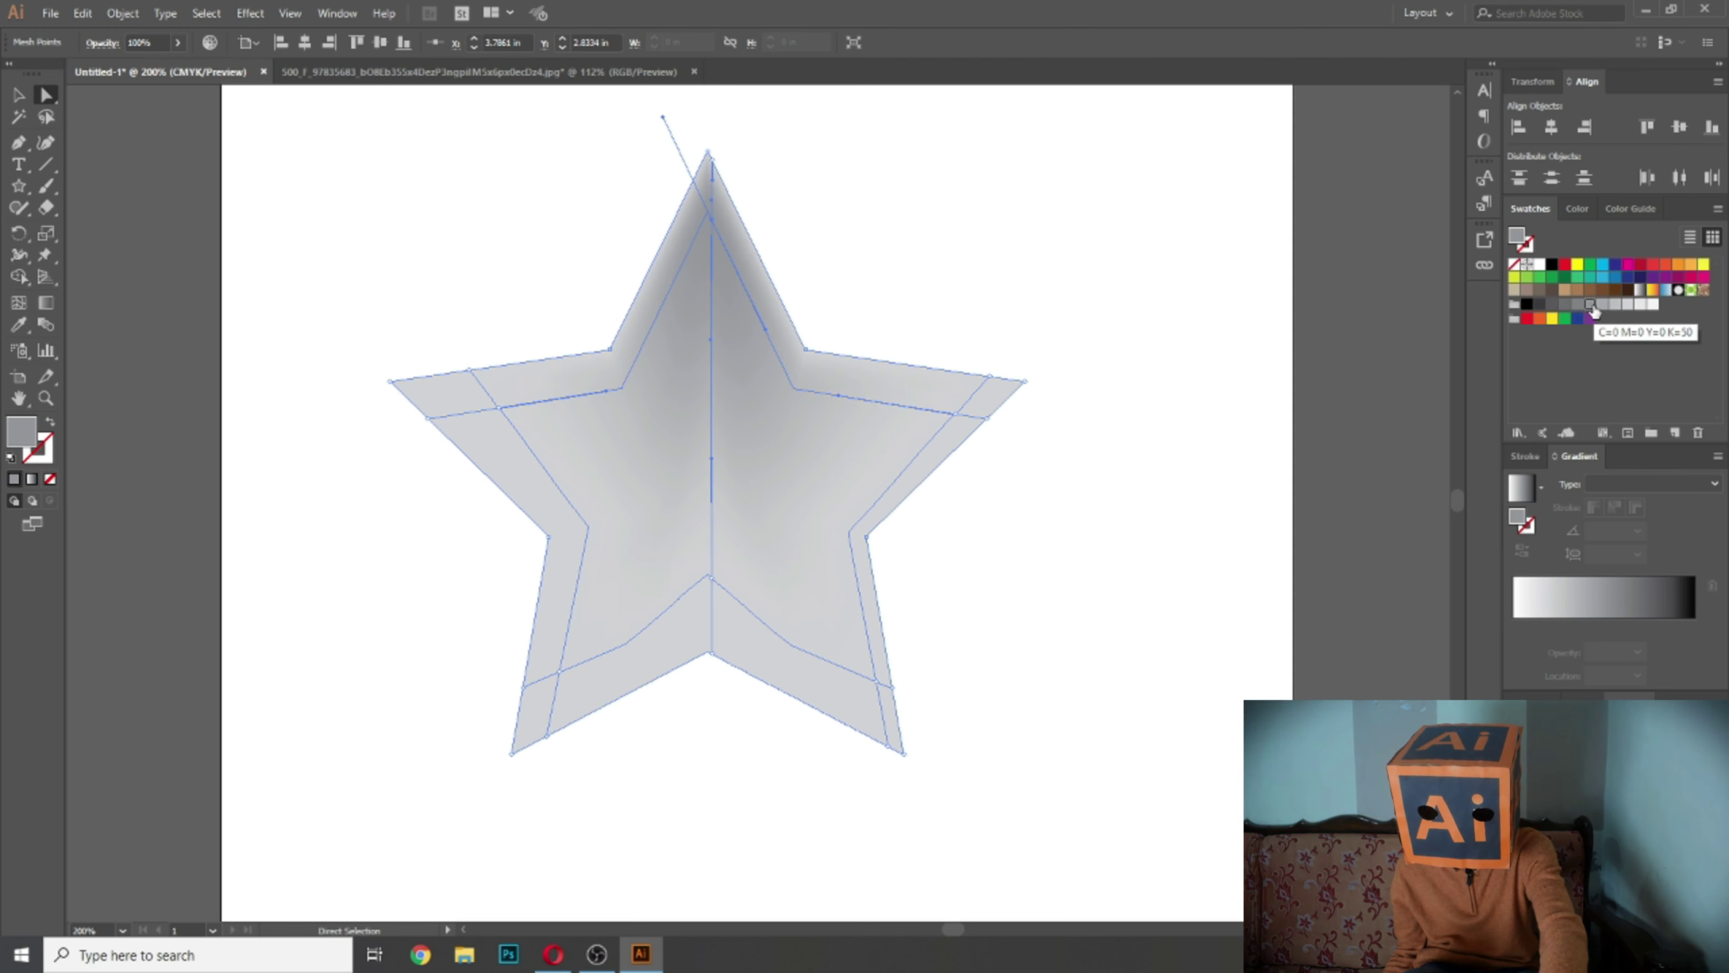
pyautogui.click(1639, 304)
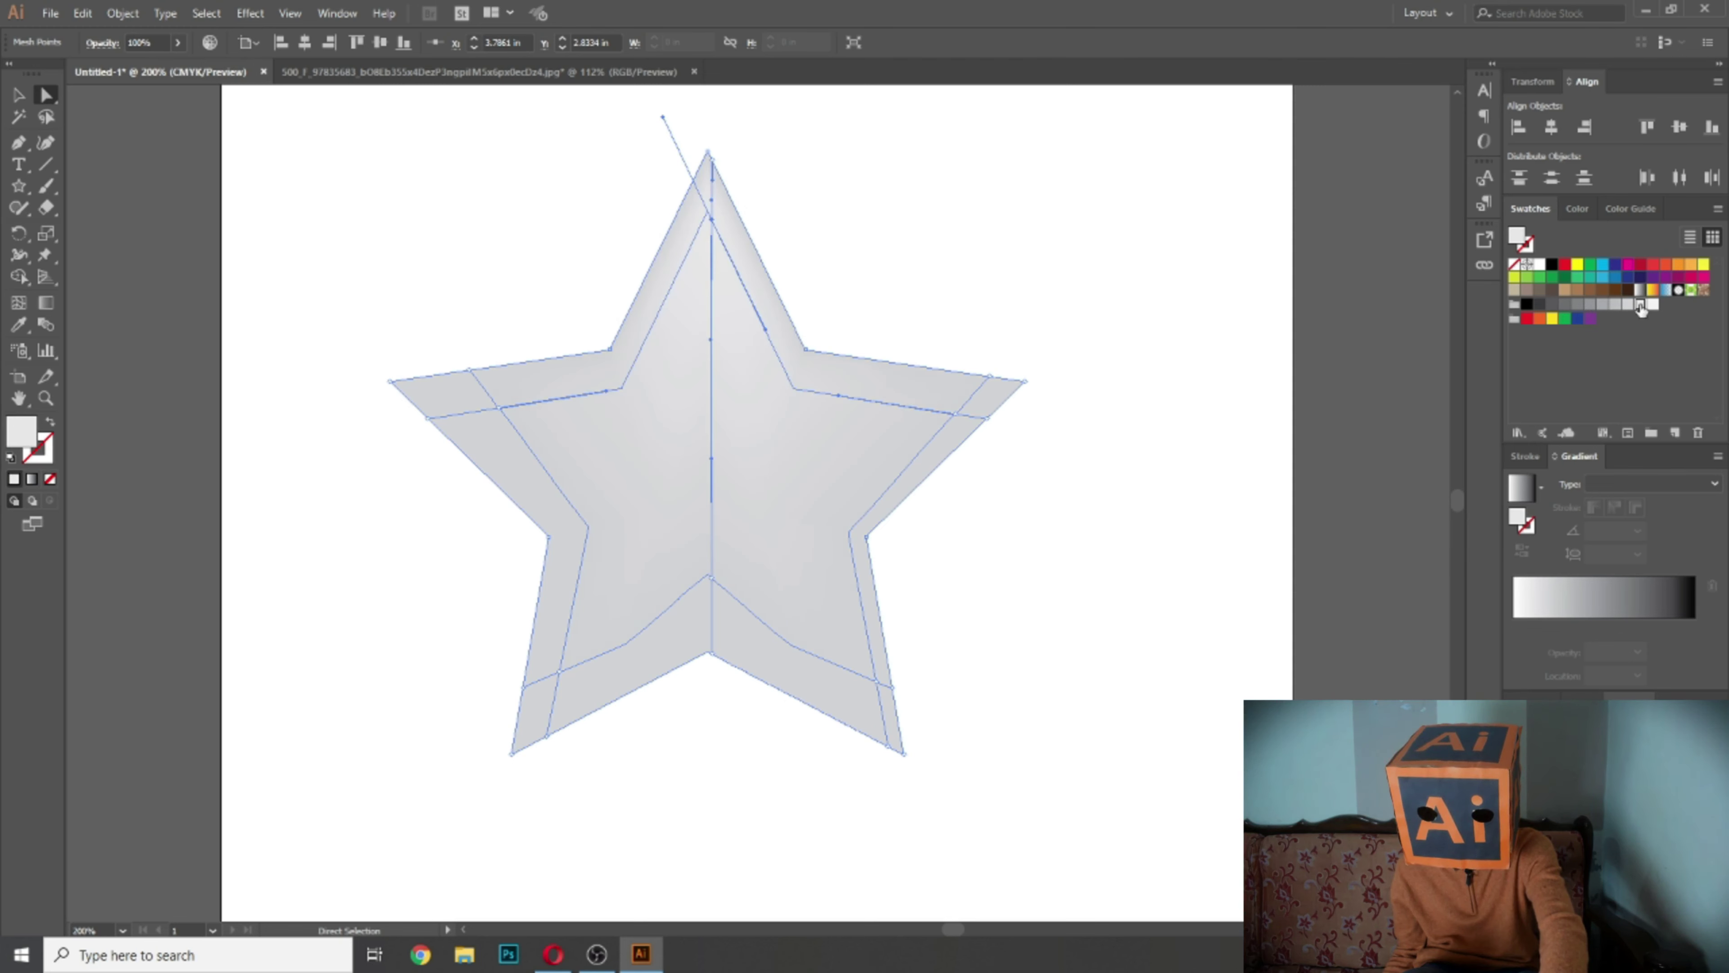
pyautogui.click(1653, 307)
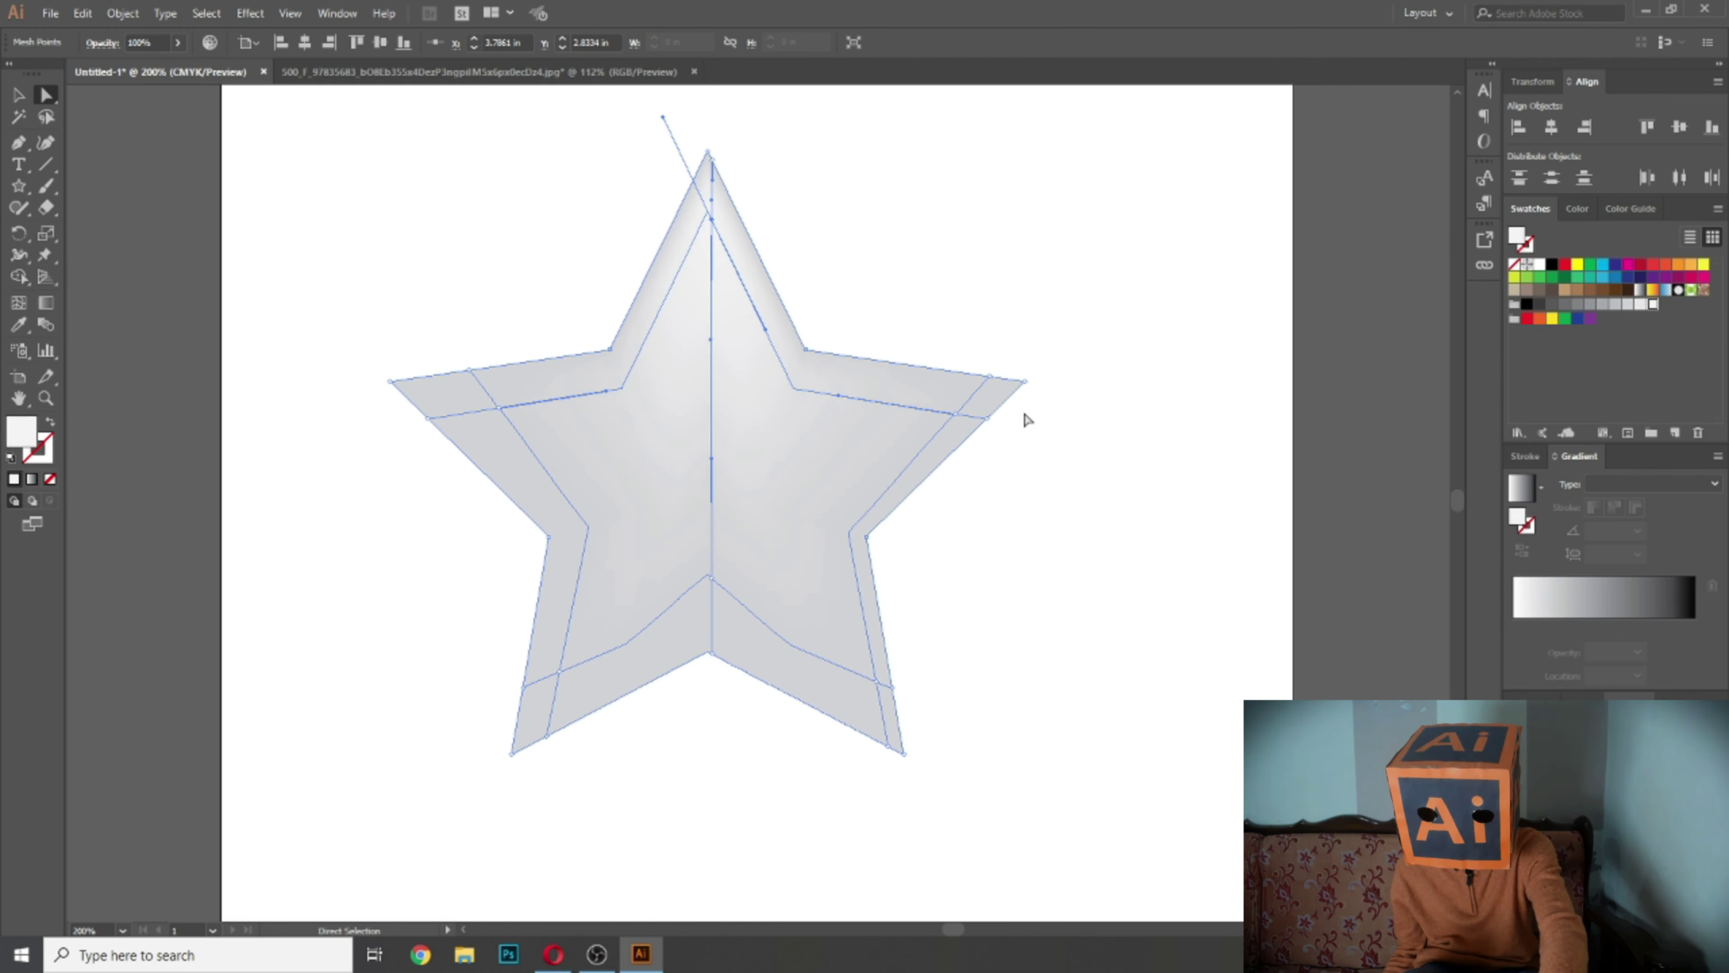
# Step: Color the mesh points in the upper-right arm, the lower-right arm and above the bottom notch with the lightest gray swatch
pyautogui.click(960, 416)
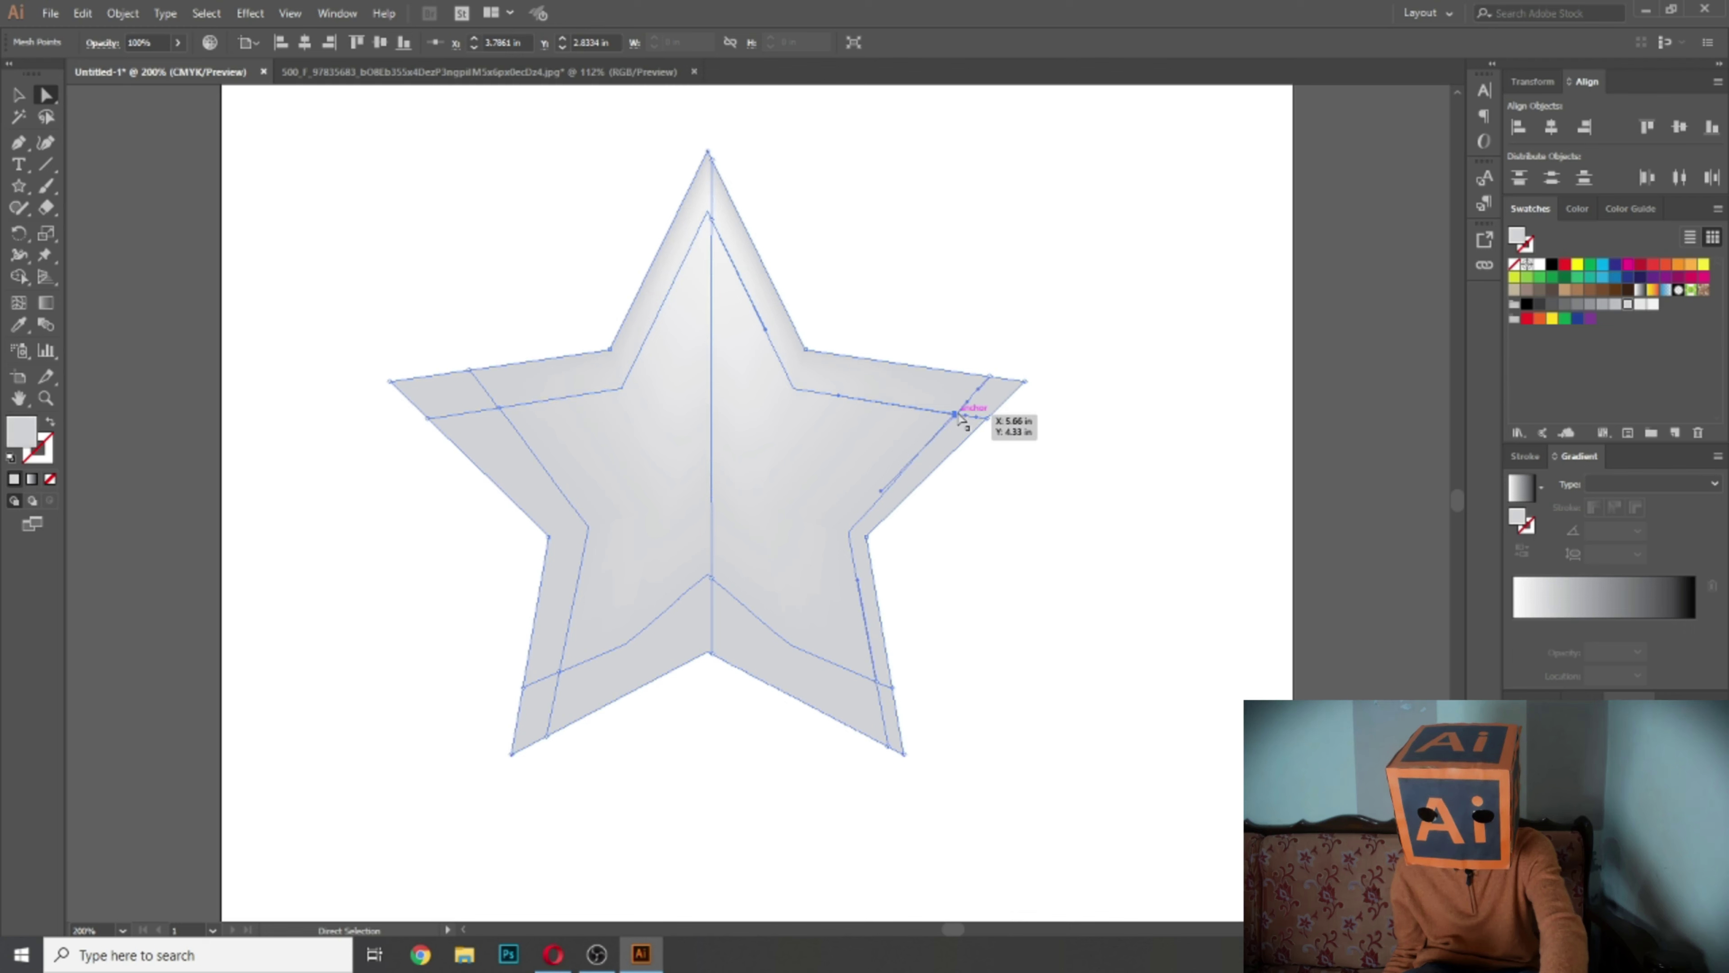
pyautogui.click(1653, 306)
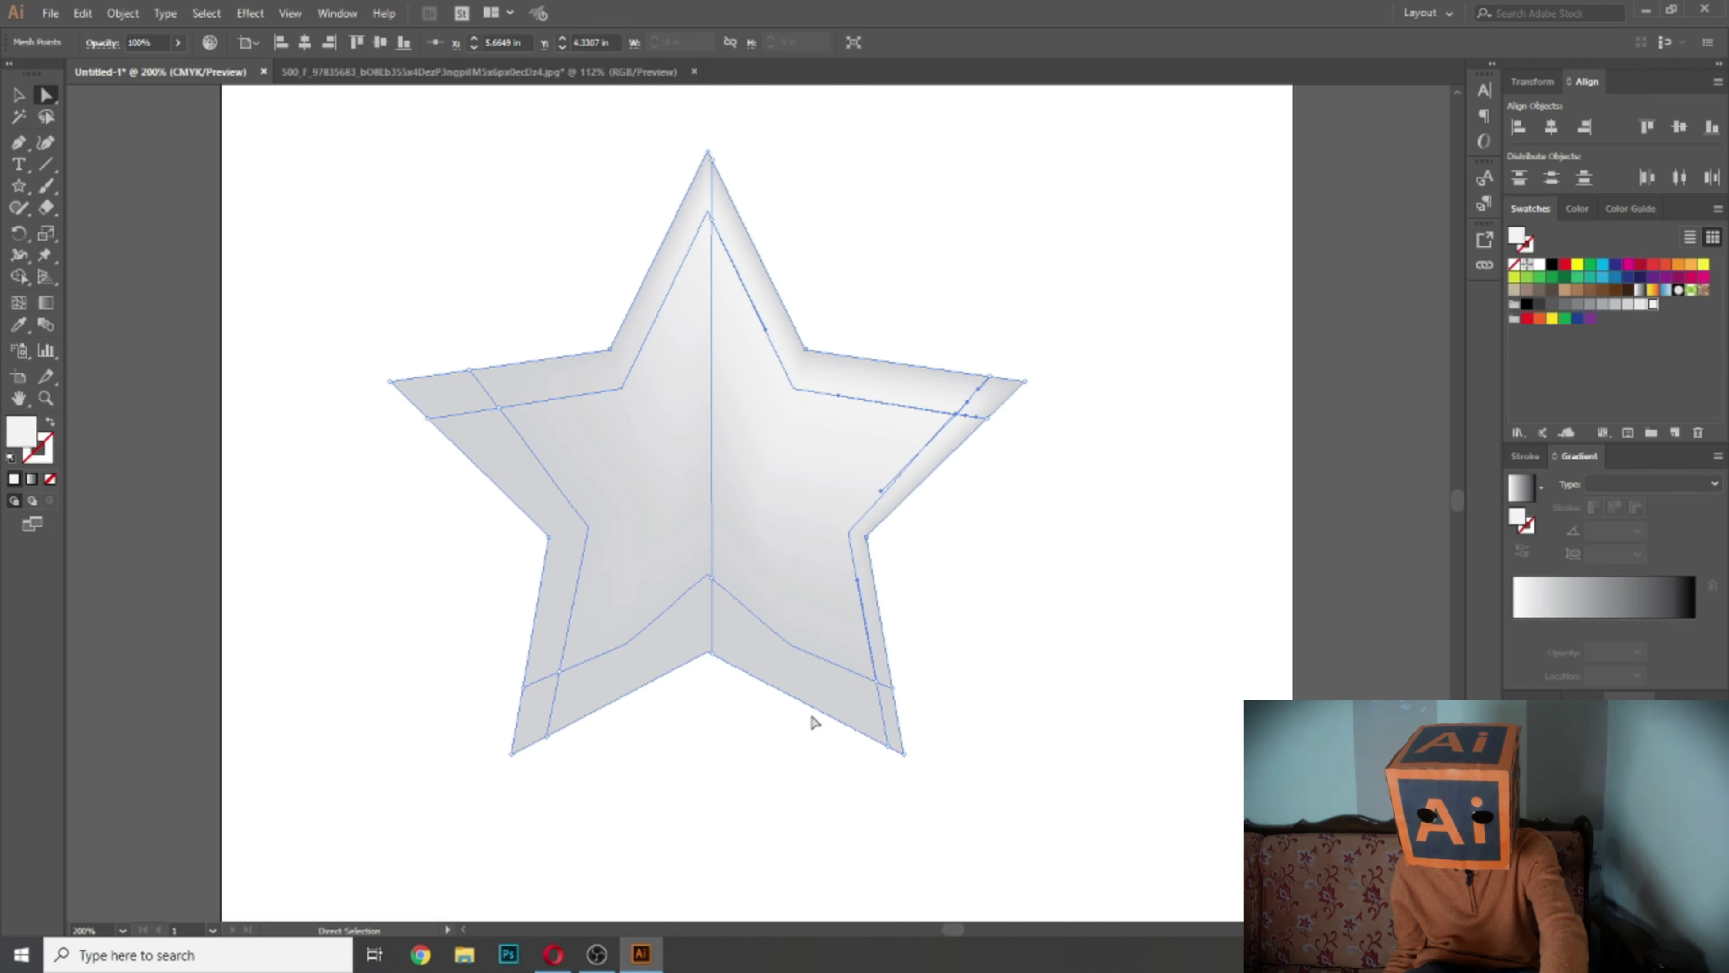
pyautogui.click(878, 681)
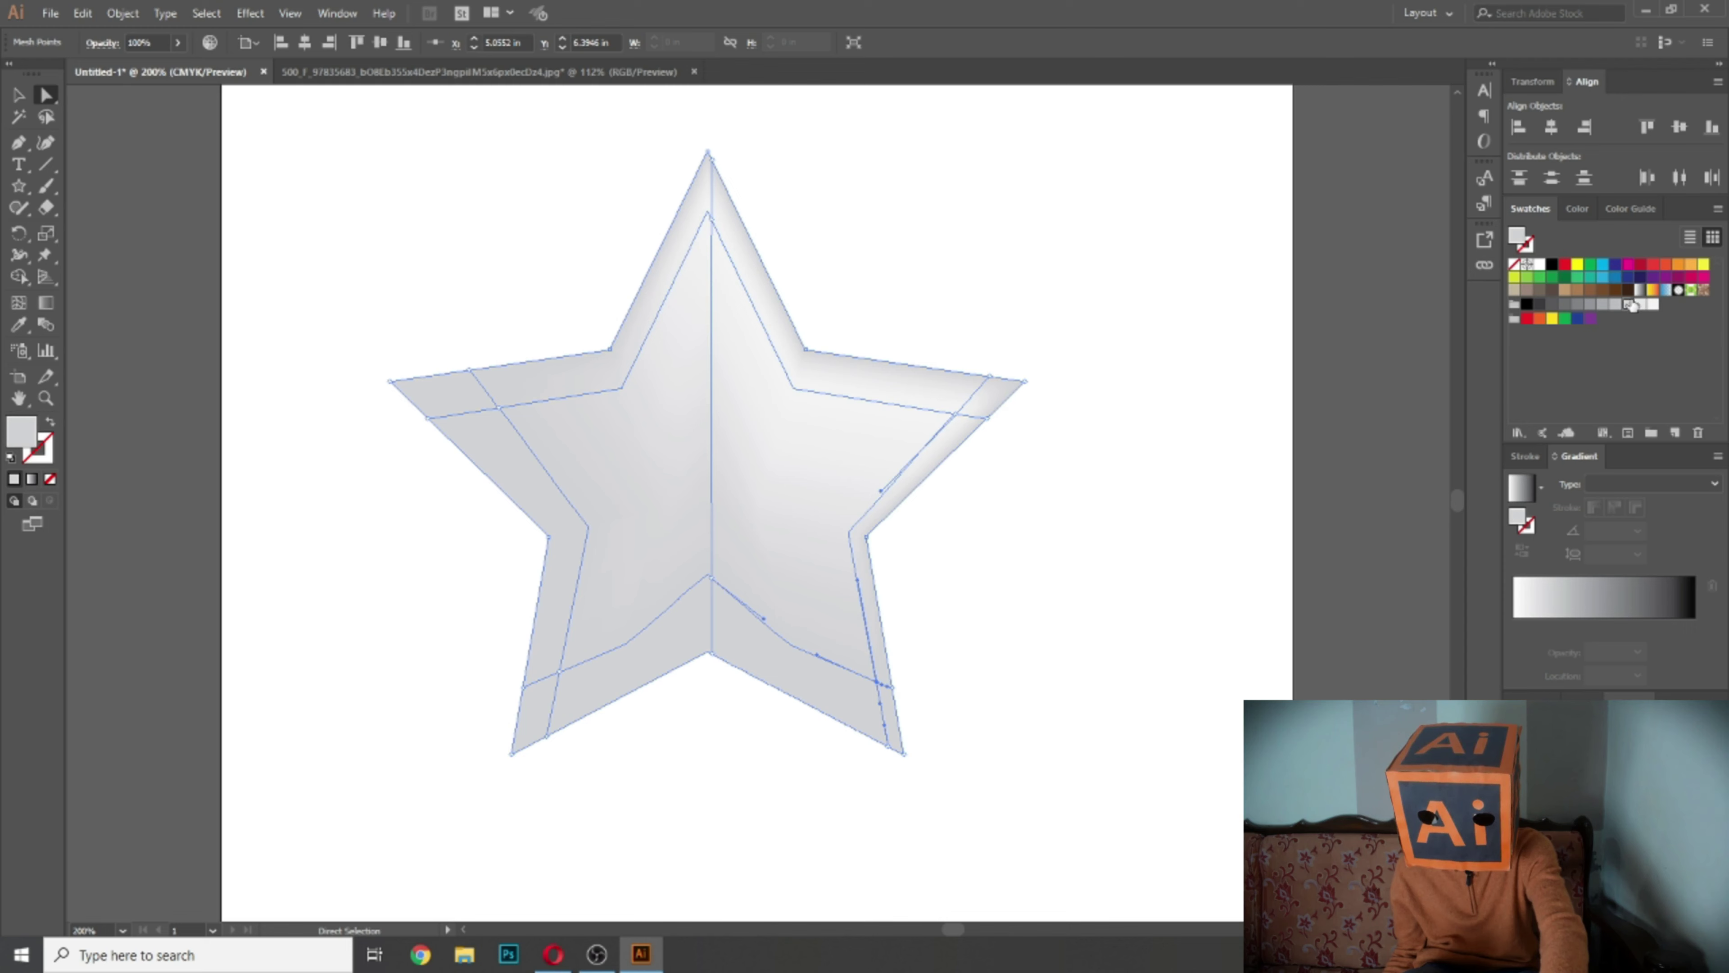
pyautogui.click(1653, 306)
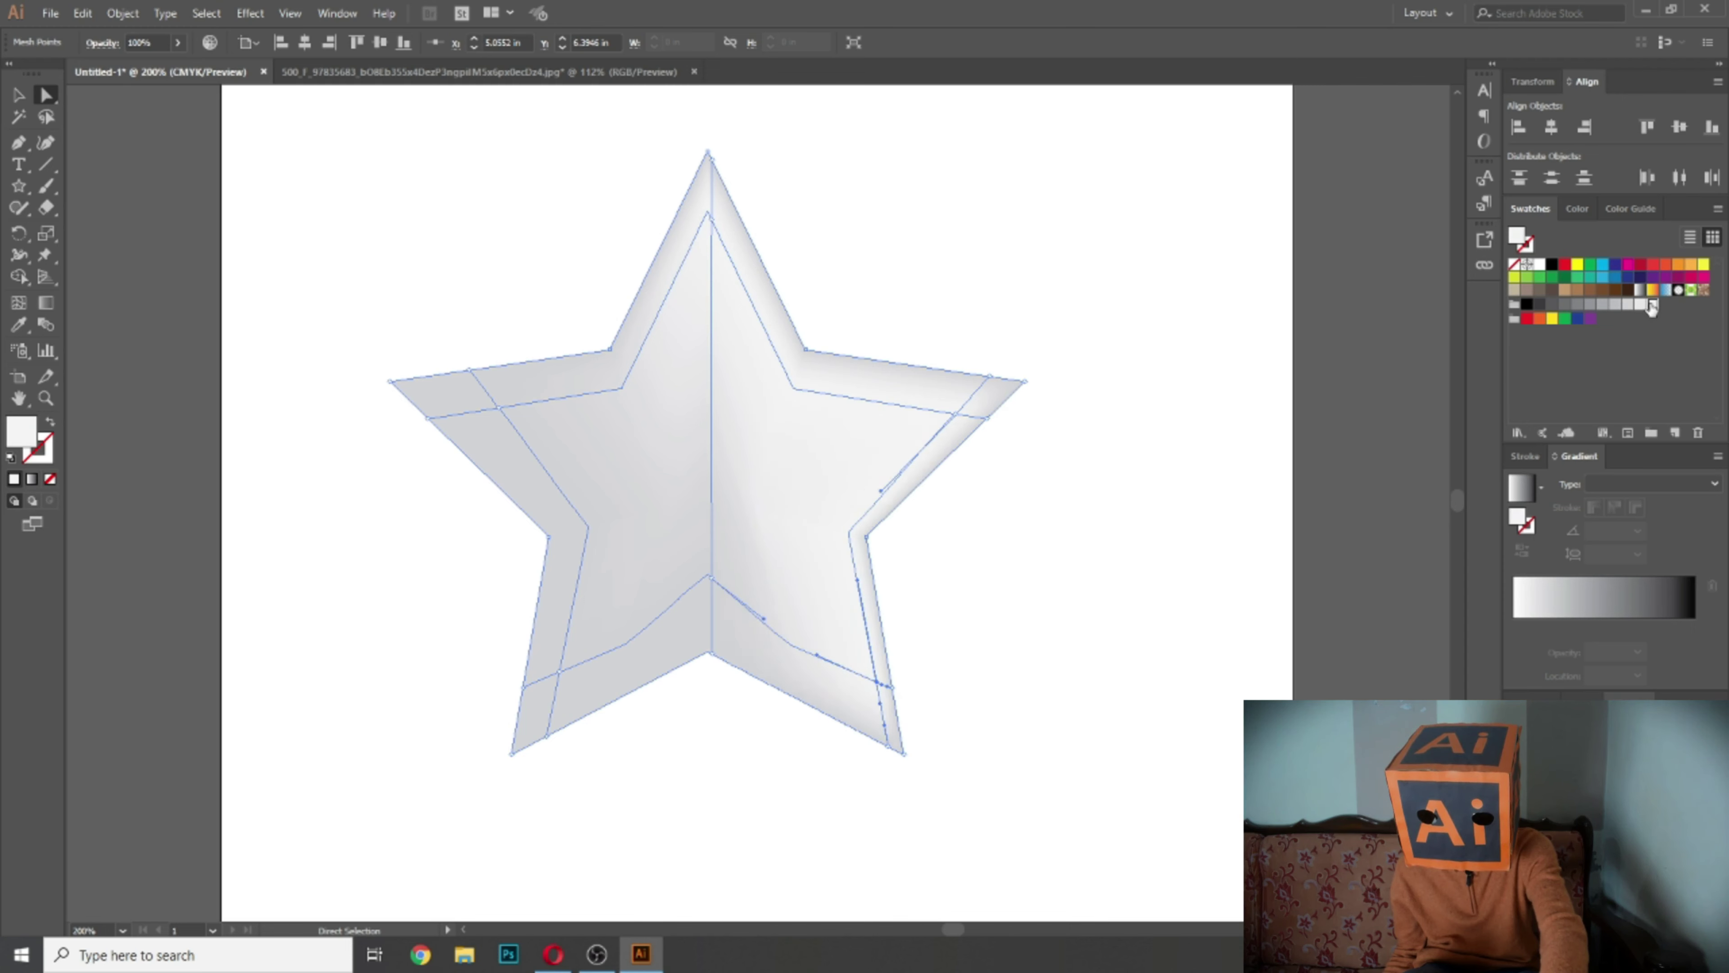
pyautogui.click(709, 579)
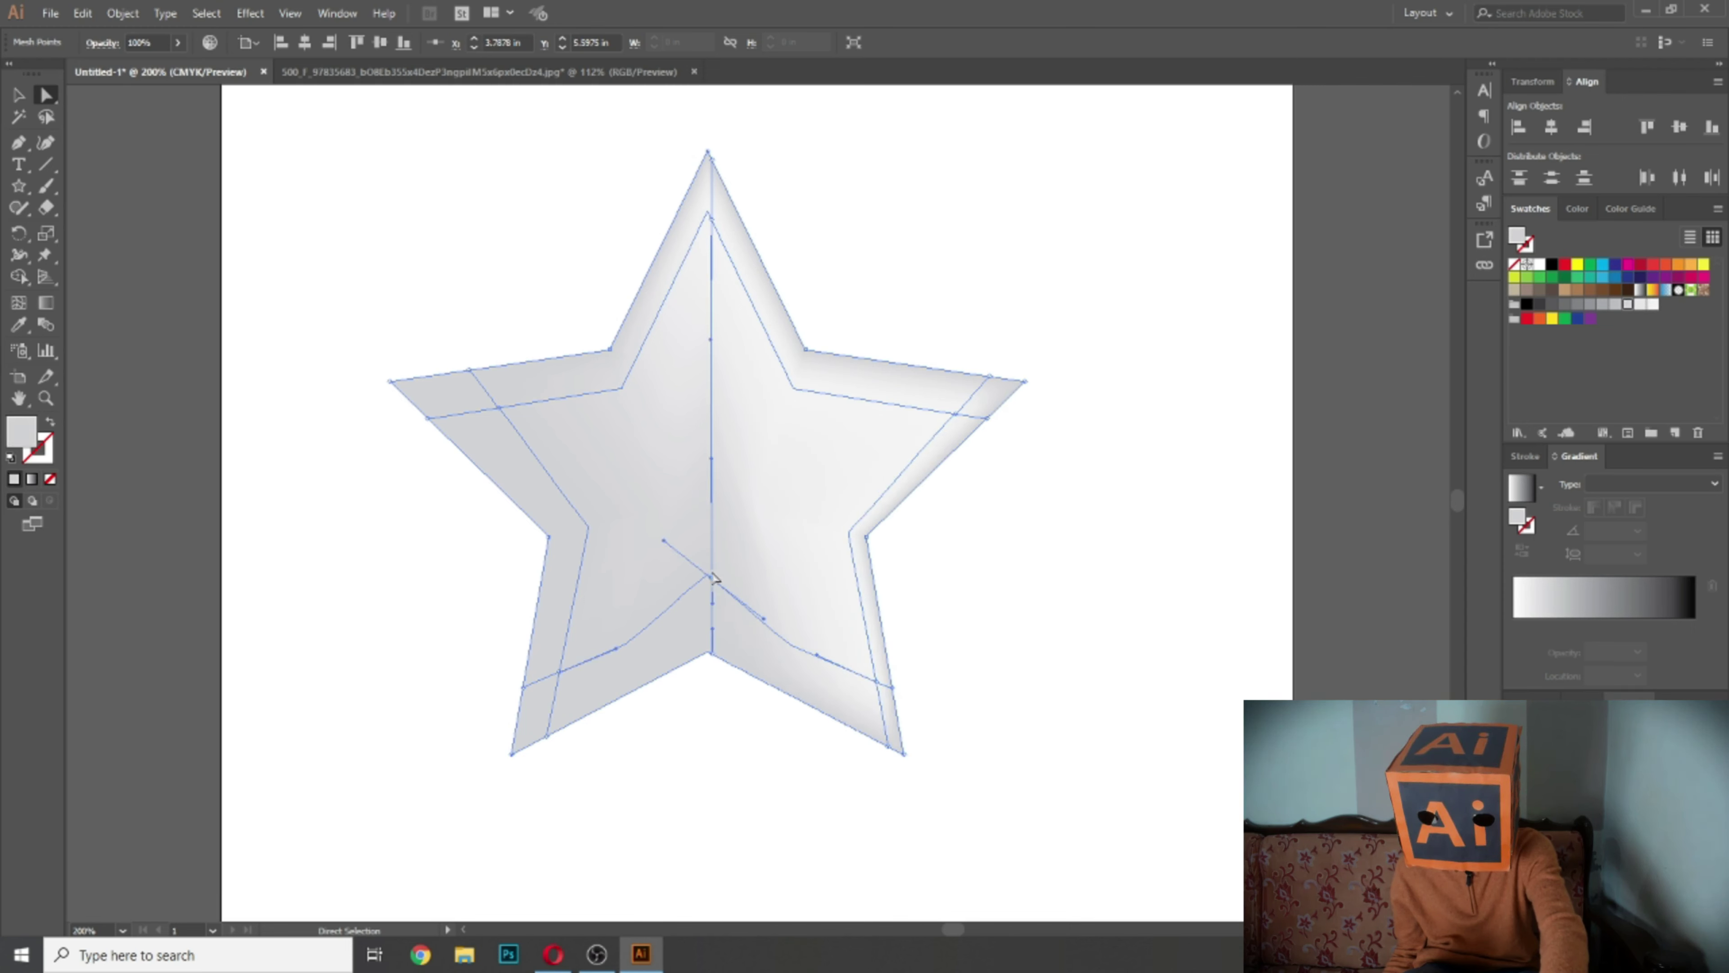
pyautogui.click(1653, 304)
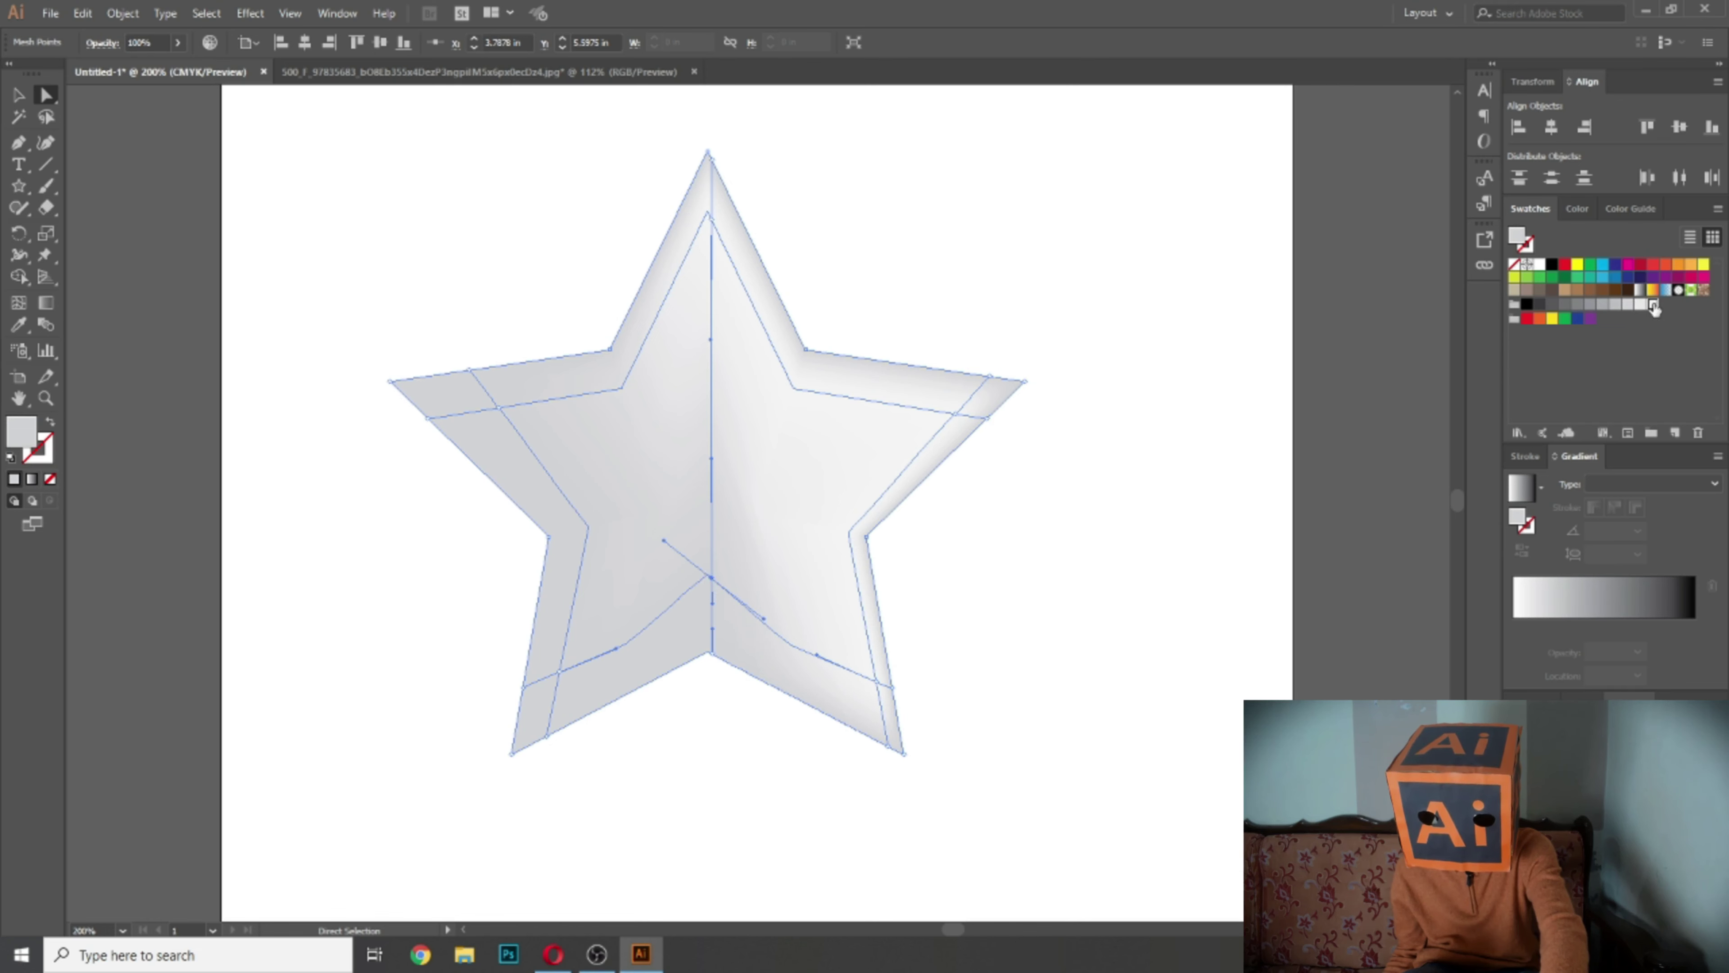
# Step: Color the crossing mesh points in the star's lower-left and upper-left arms with the lightest gray swatch
pyautogui.click(559, 673)
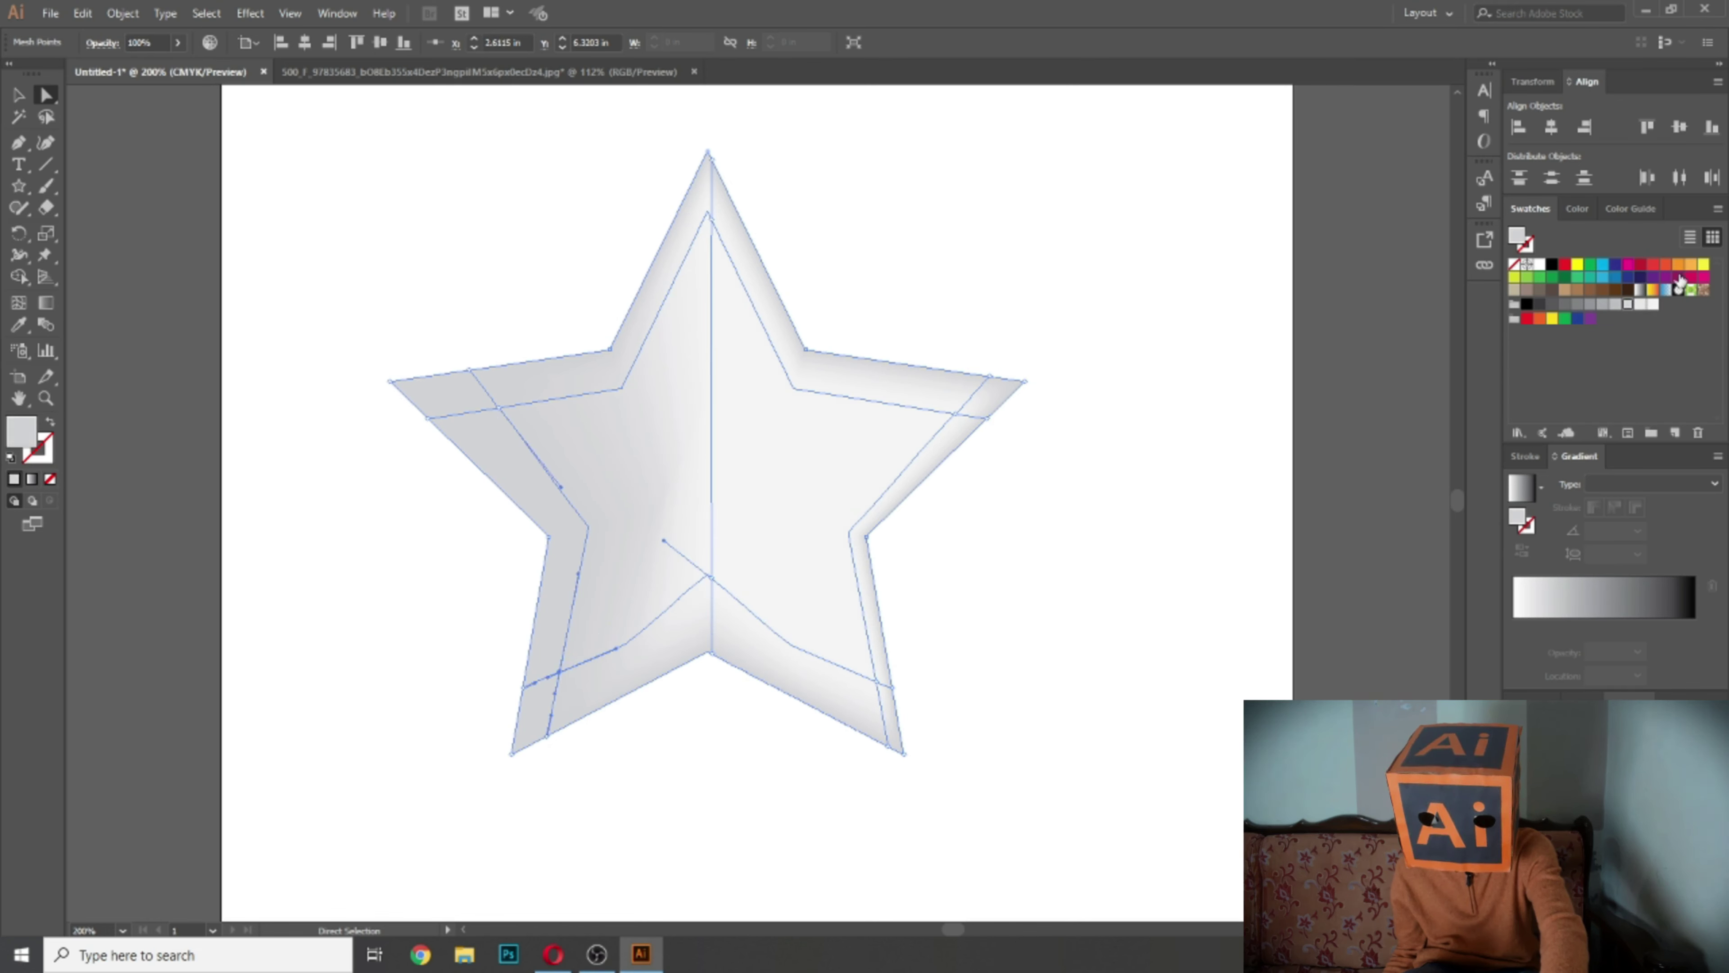
pyautogui.click(1653, 305)
pyautogui.click(498, 408)
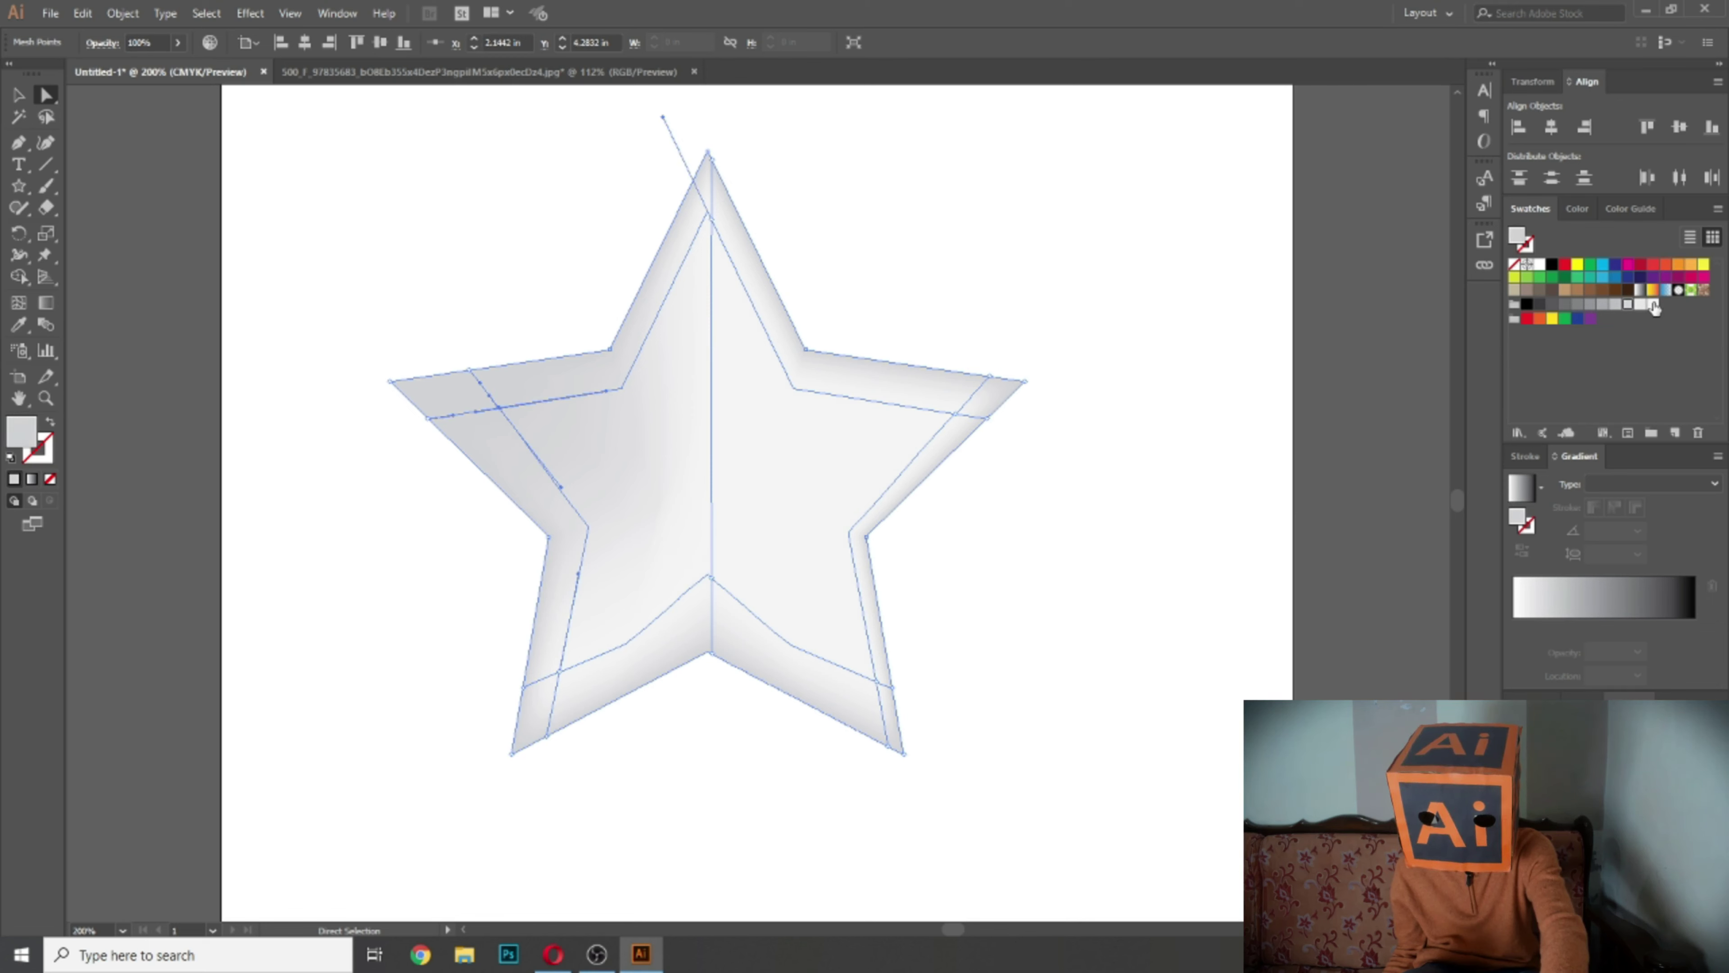
pyautogui.click(1655, 306)
# Step: Add a mesh point on the vertical mesh line at the star's center, color it light gray, and deselect the star
pyautogui.click(19, 303)
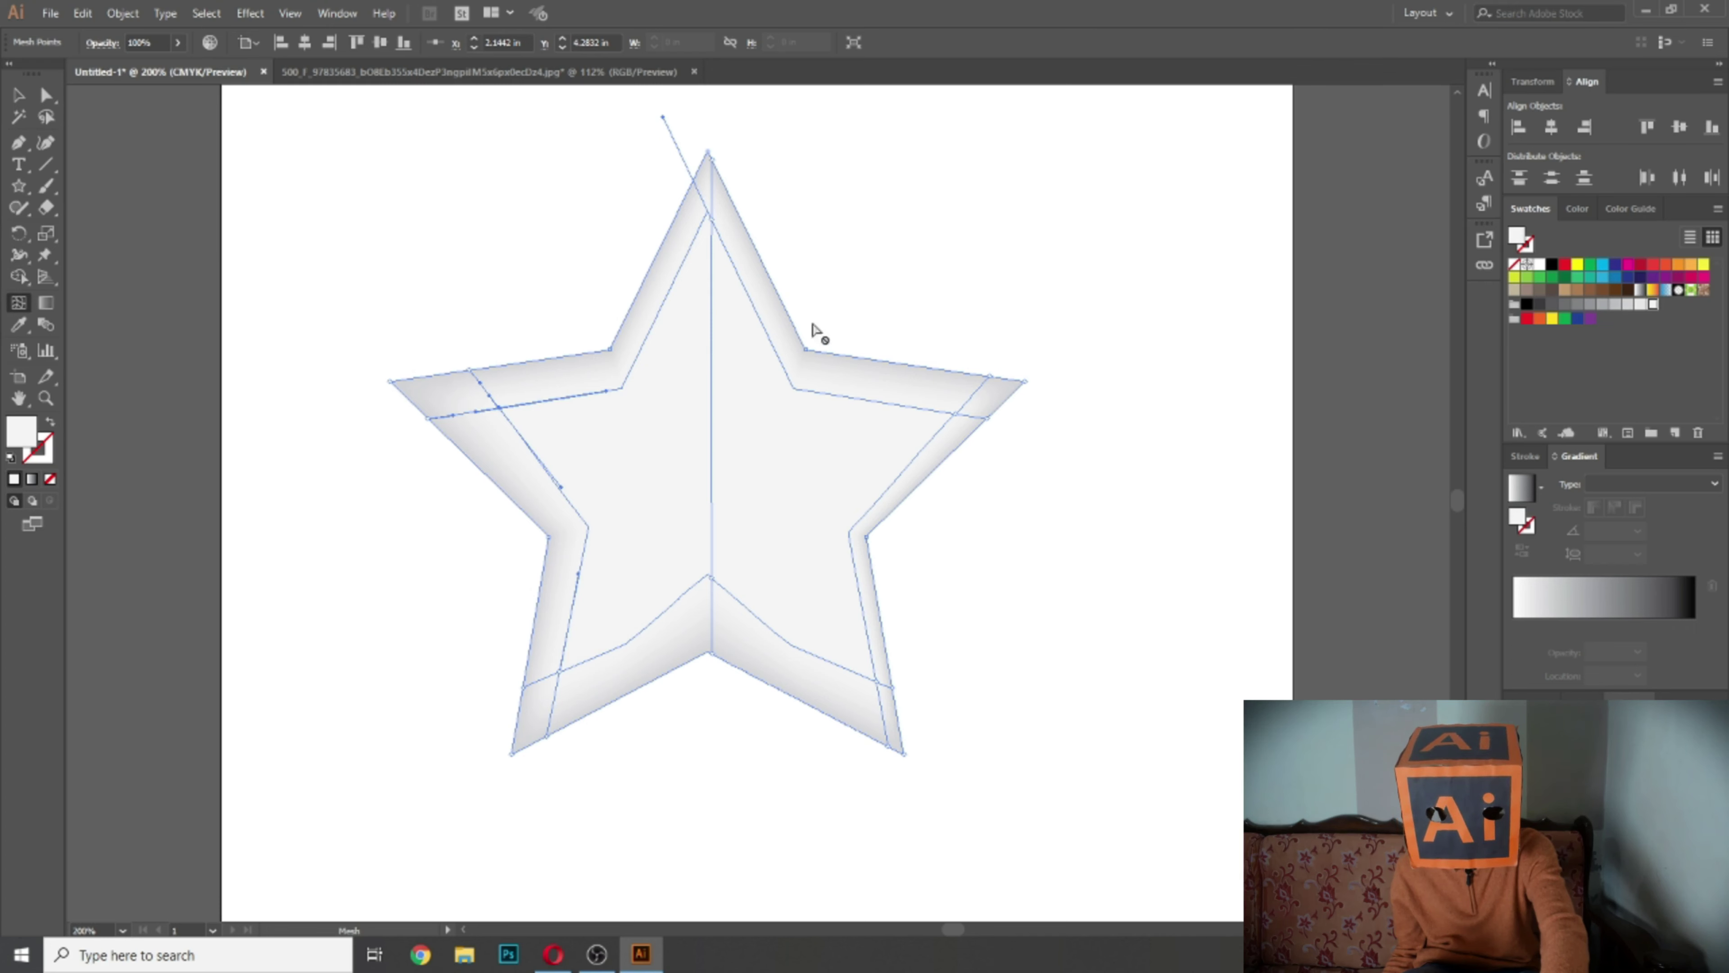
pyautogui.click(713, 444)
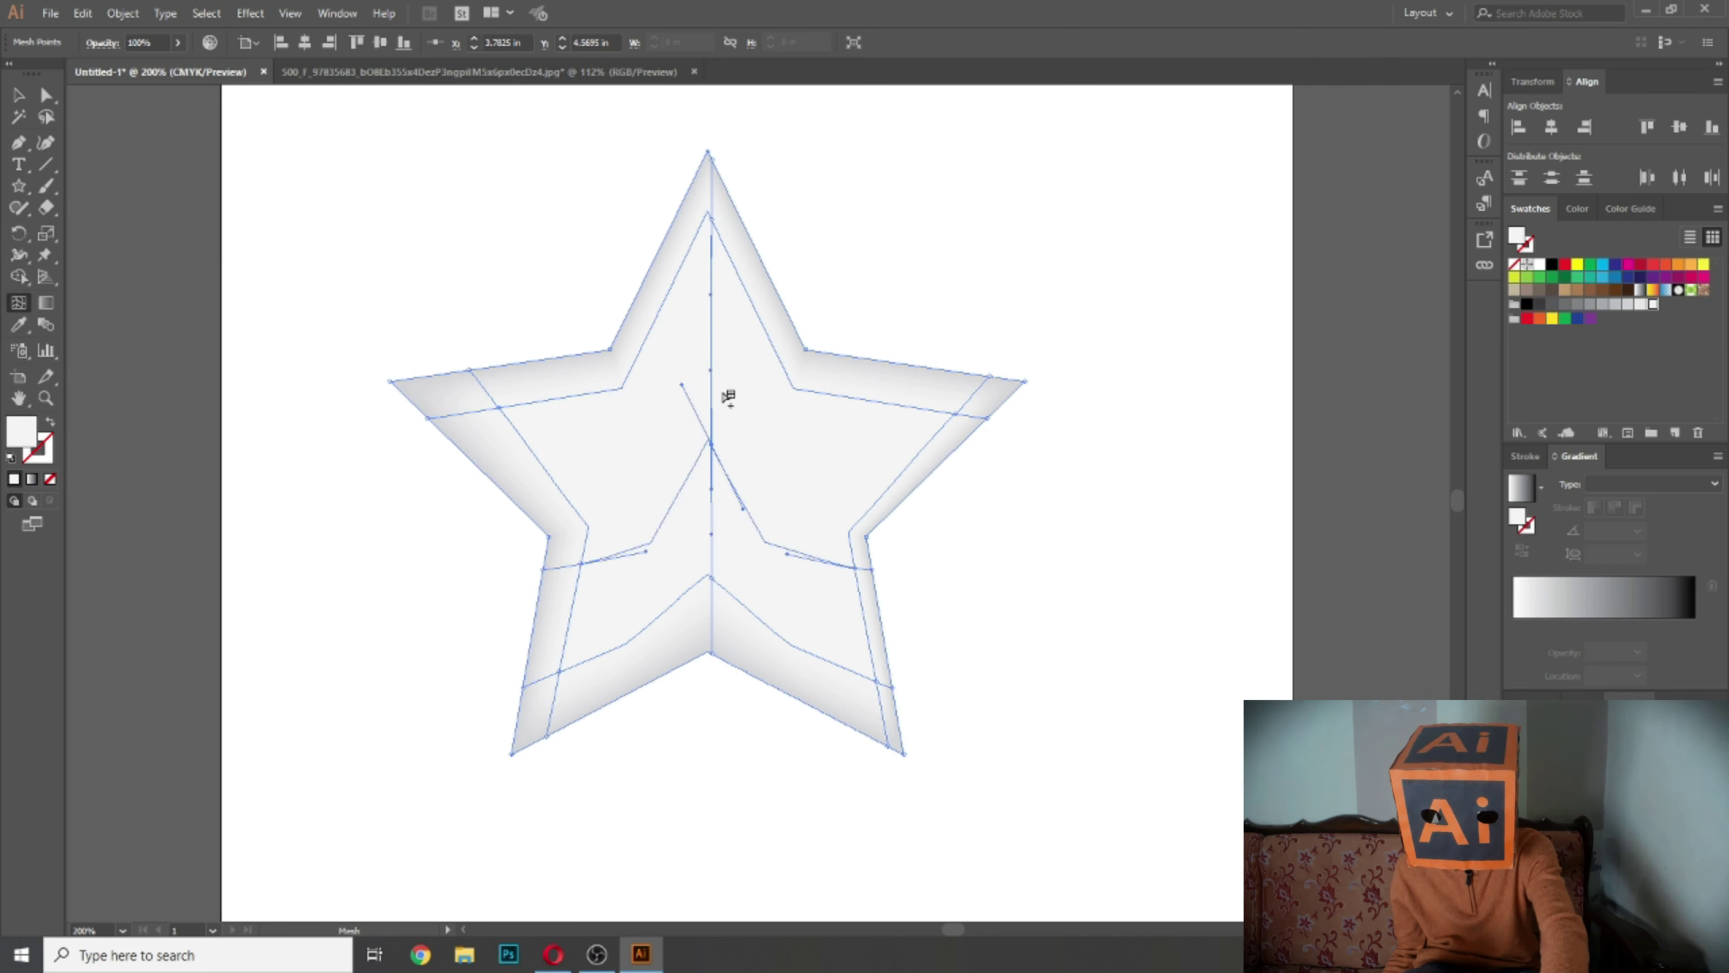
pyautogui.click(45, 95)
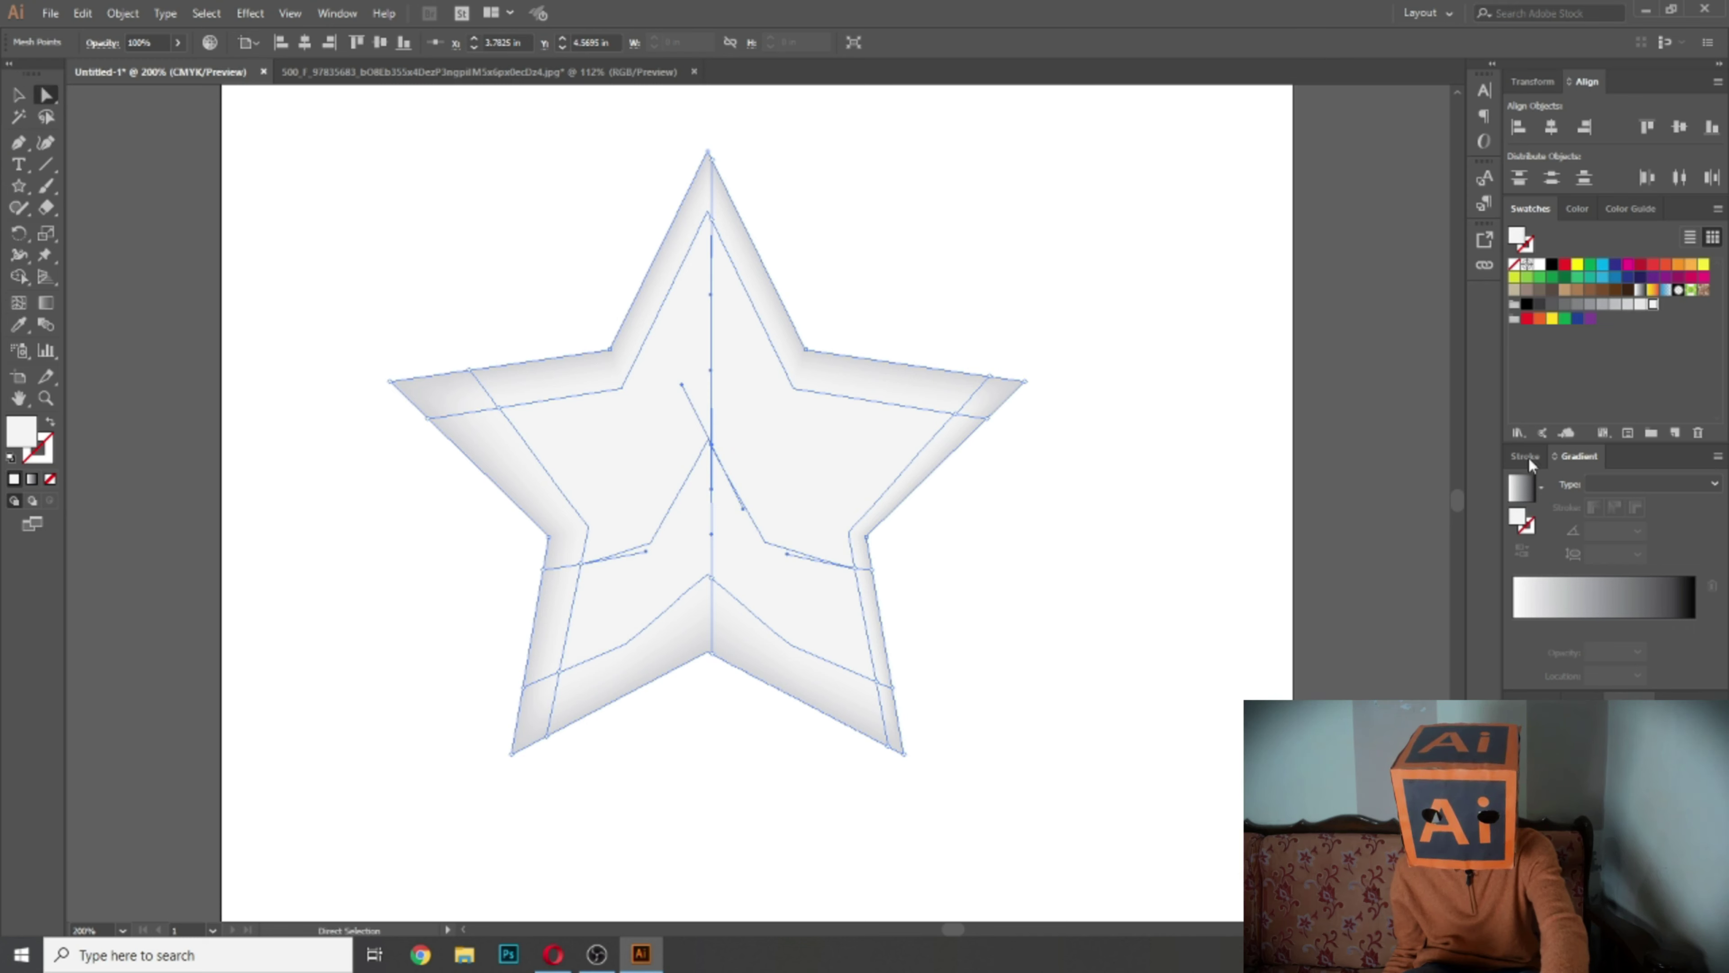
pyautogui.click(1616, 308)
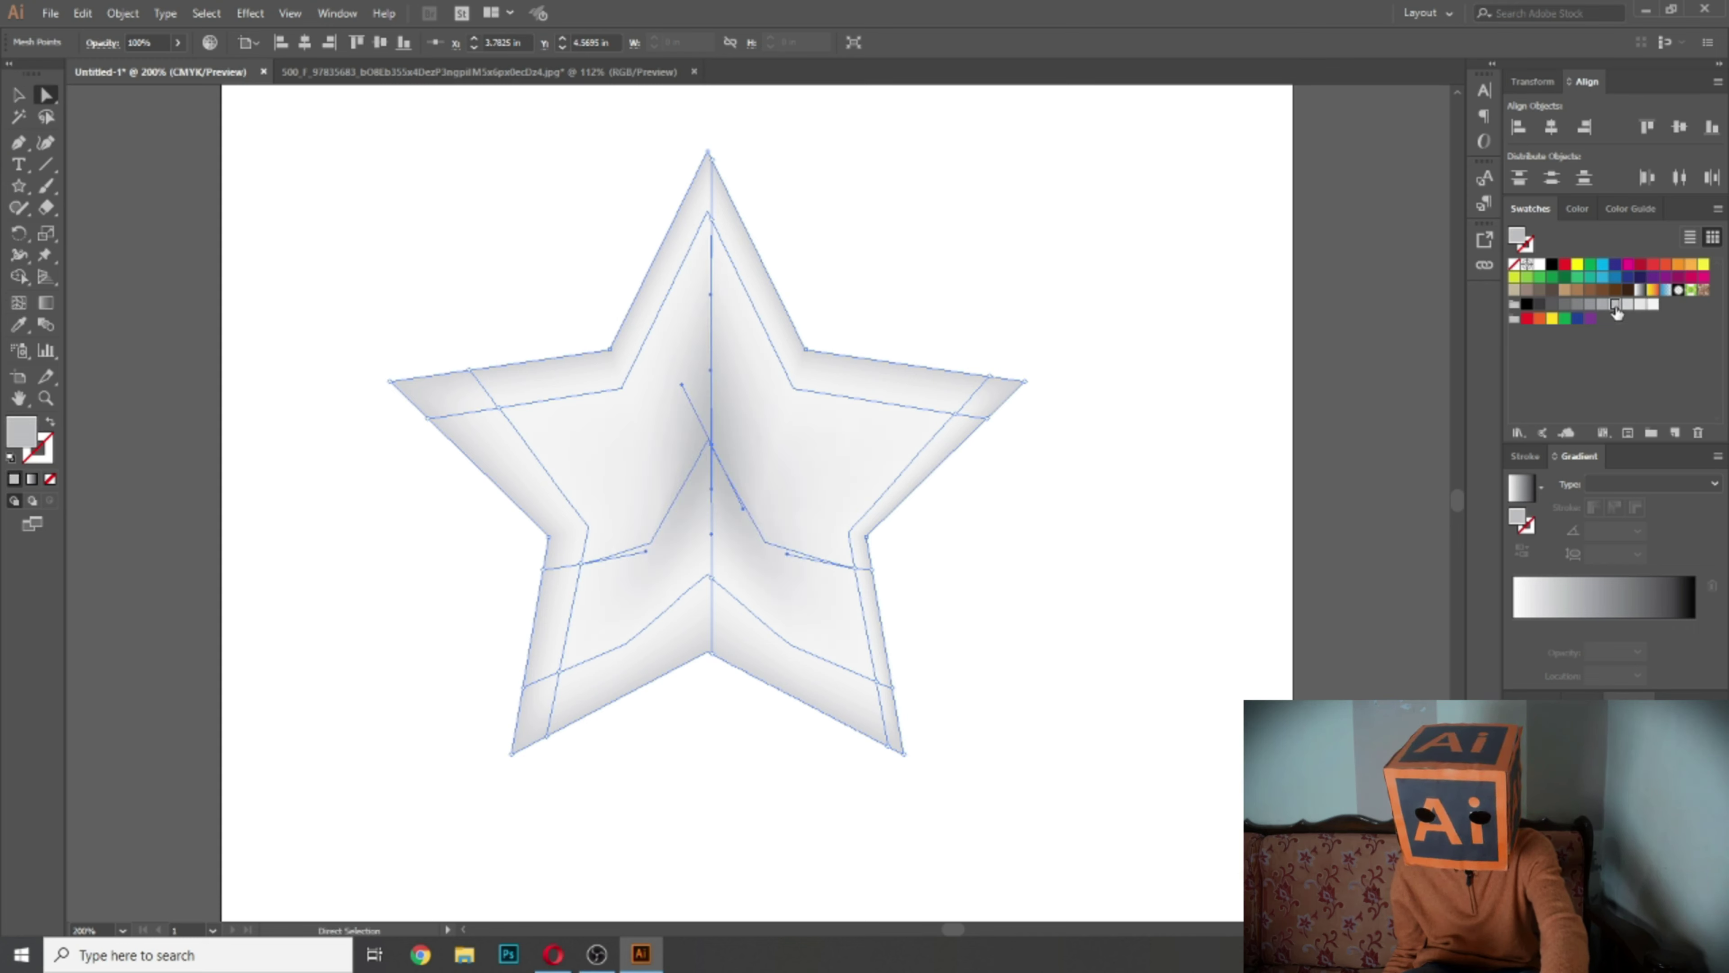
pyautogui.click(1603, 307)
pyautogui.click(1616, 306)
pyautogui.click(1626, 307)
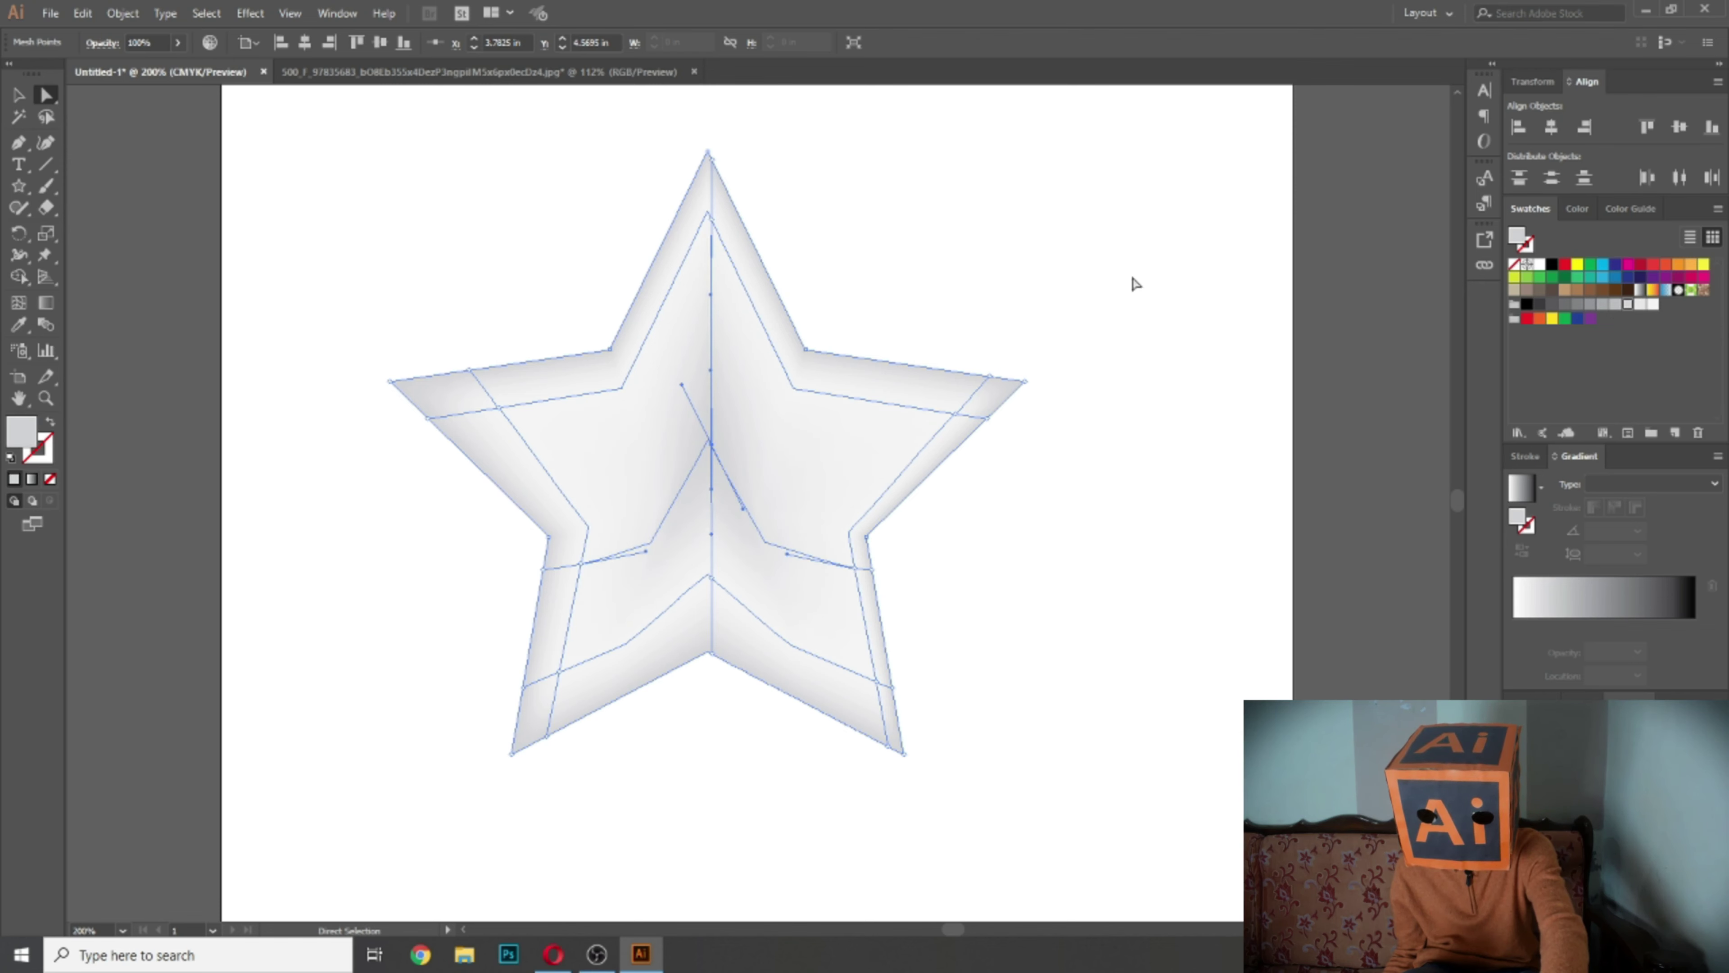
pyautogui.click(189, 202)
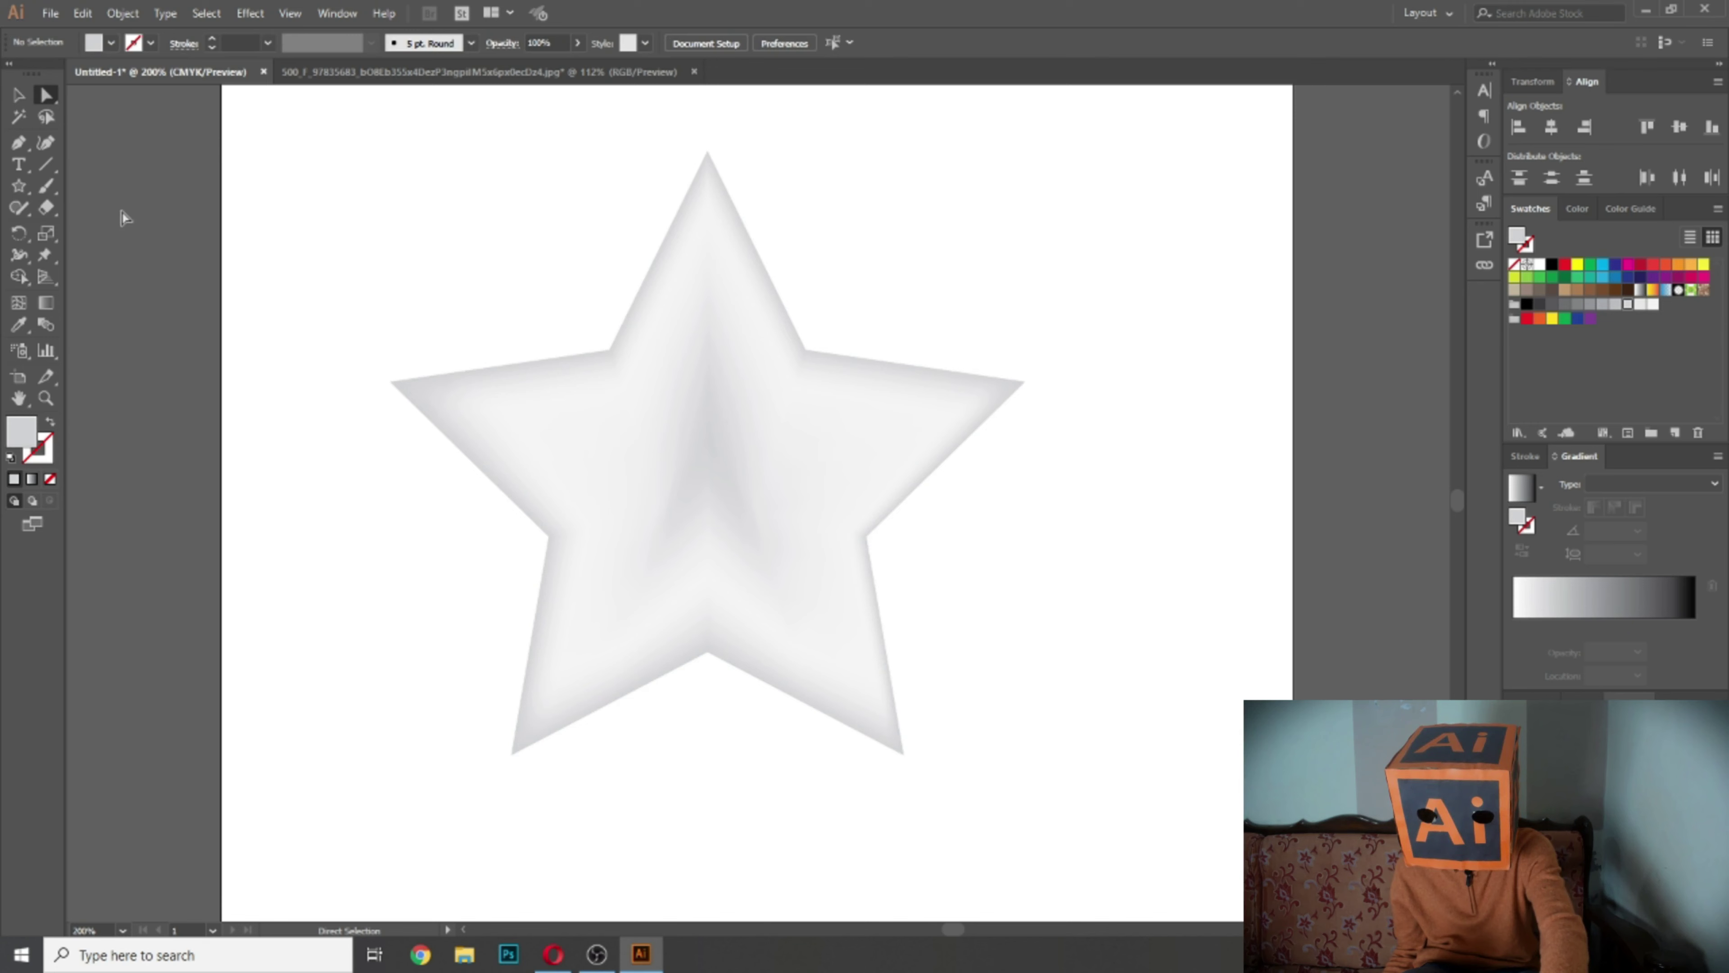
# Step: Move the whole star toward the artboard's upper-left corner, centered at about X 2.56 in, Y 4.10 in
pyautogui.hotkey('ctrl', '0')
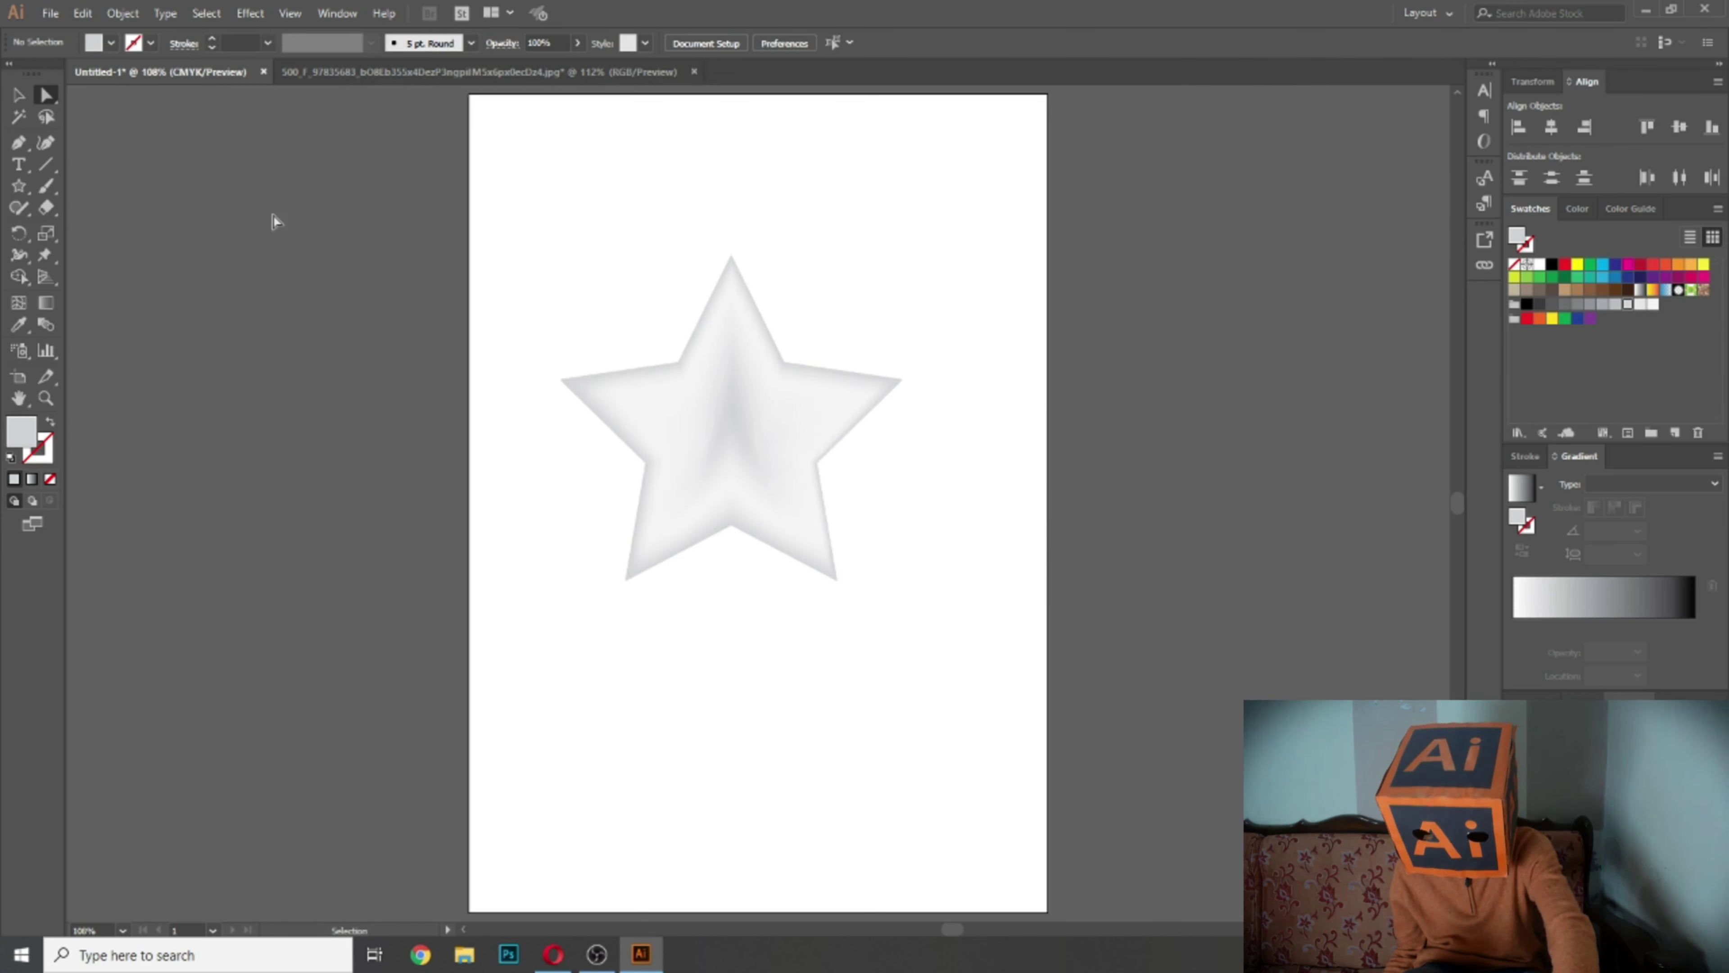
pyautogui.moveTo(767, 404); pyautogui.dragTo(553, 405)
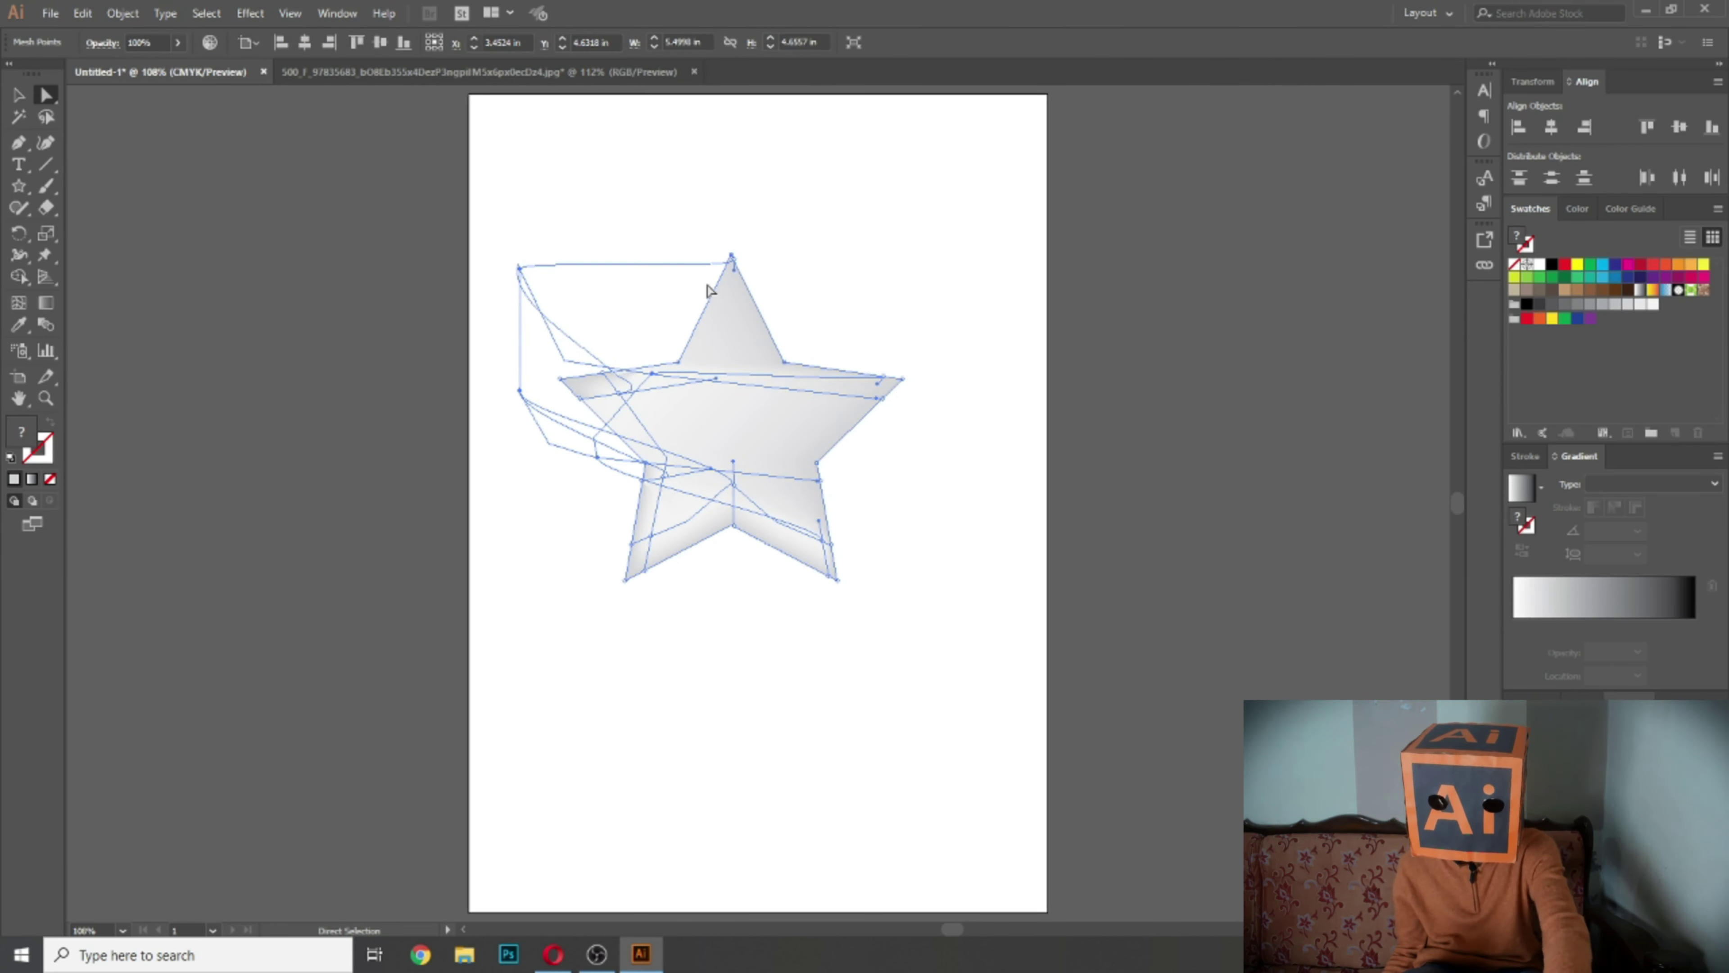
pyautogui.hotkey('ctrl', 'z')
pyautogui.click(19, 95)
pyautogui.click(300, 218)
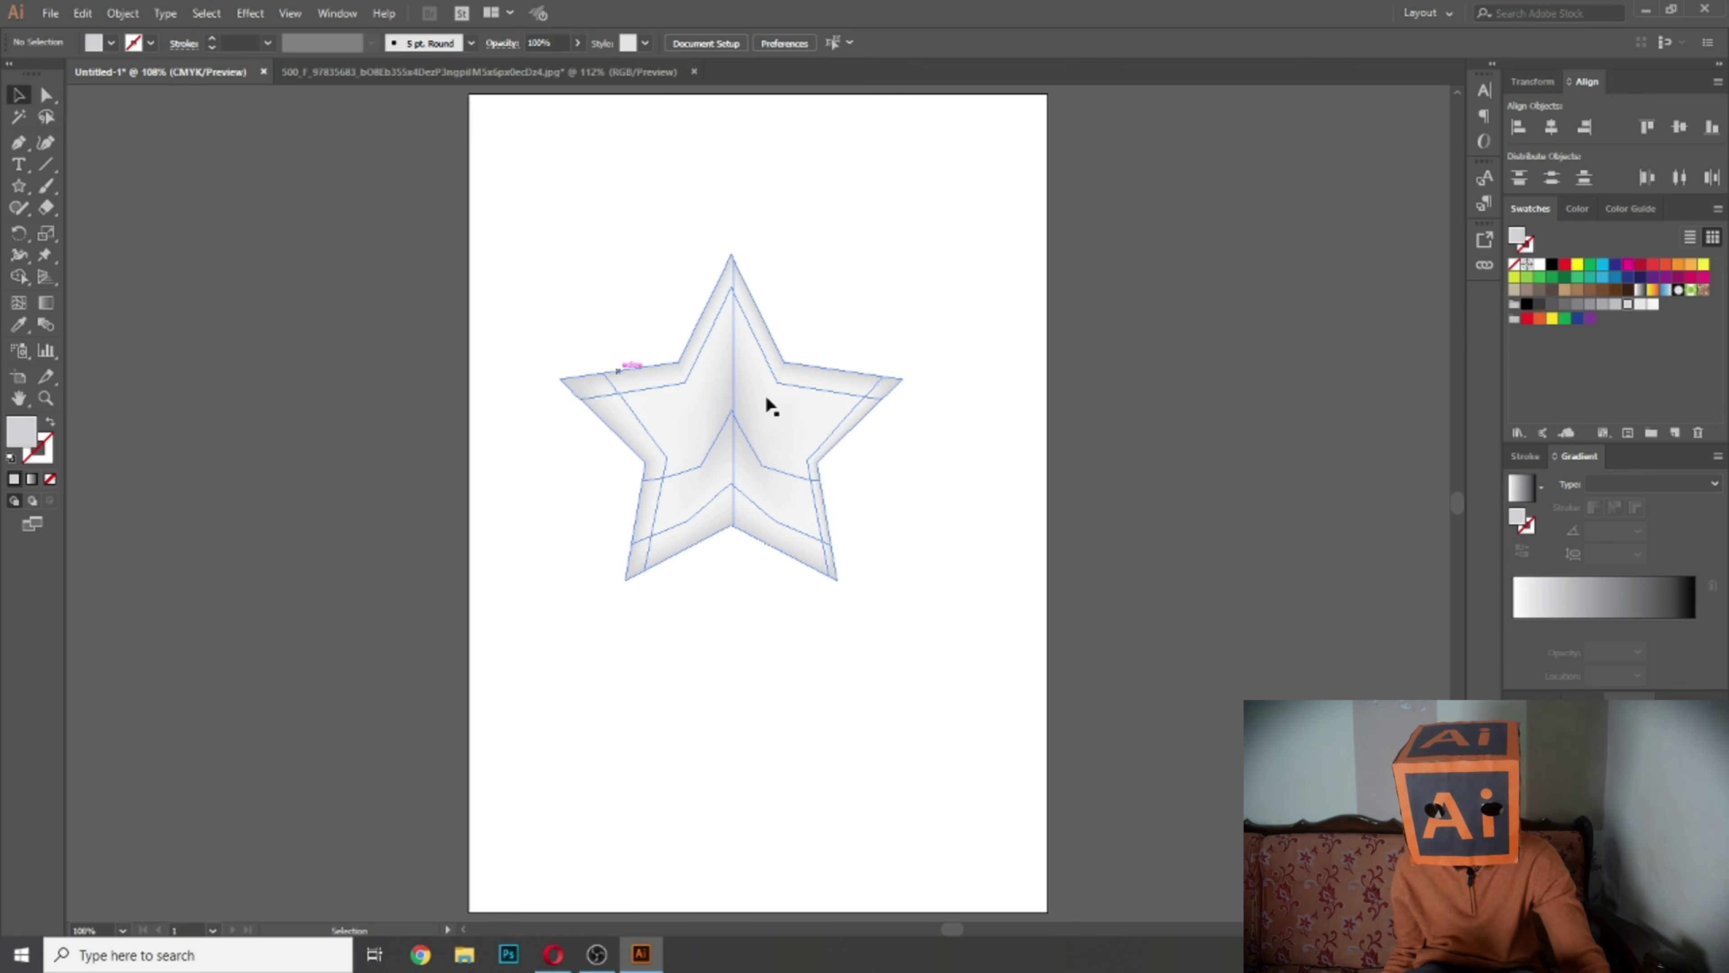
pyautogui.moveTo(797, 459); pyautogui.dragTo(697, 380)
pyautogui.click(742, 417)
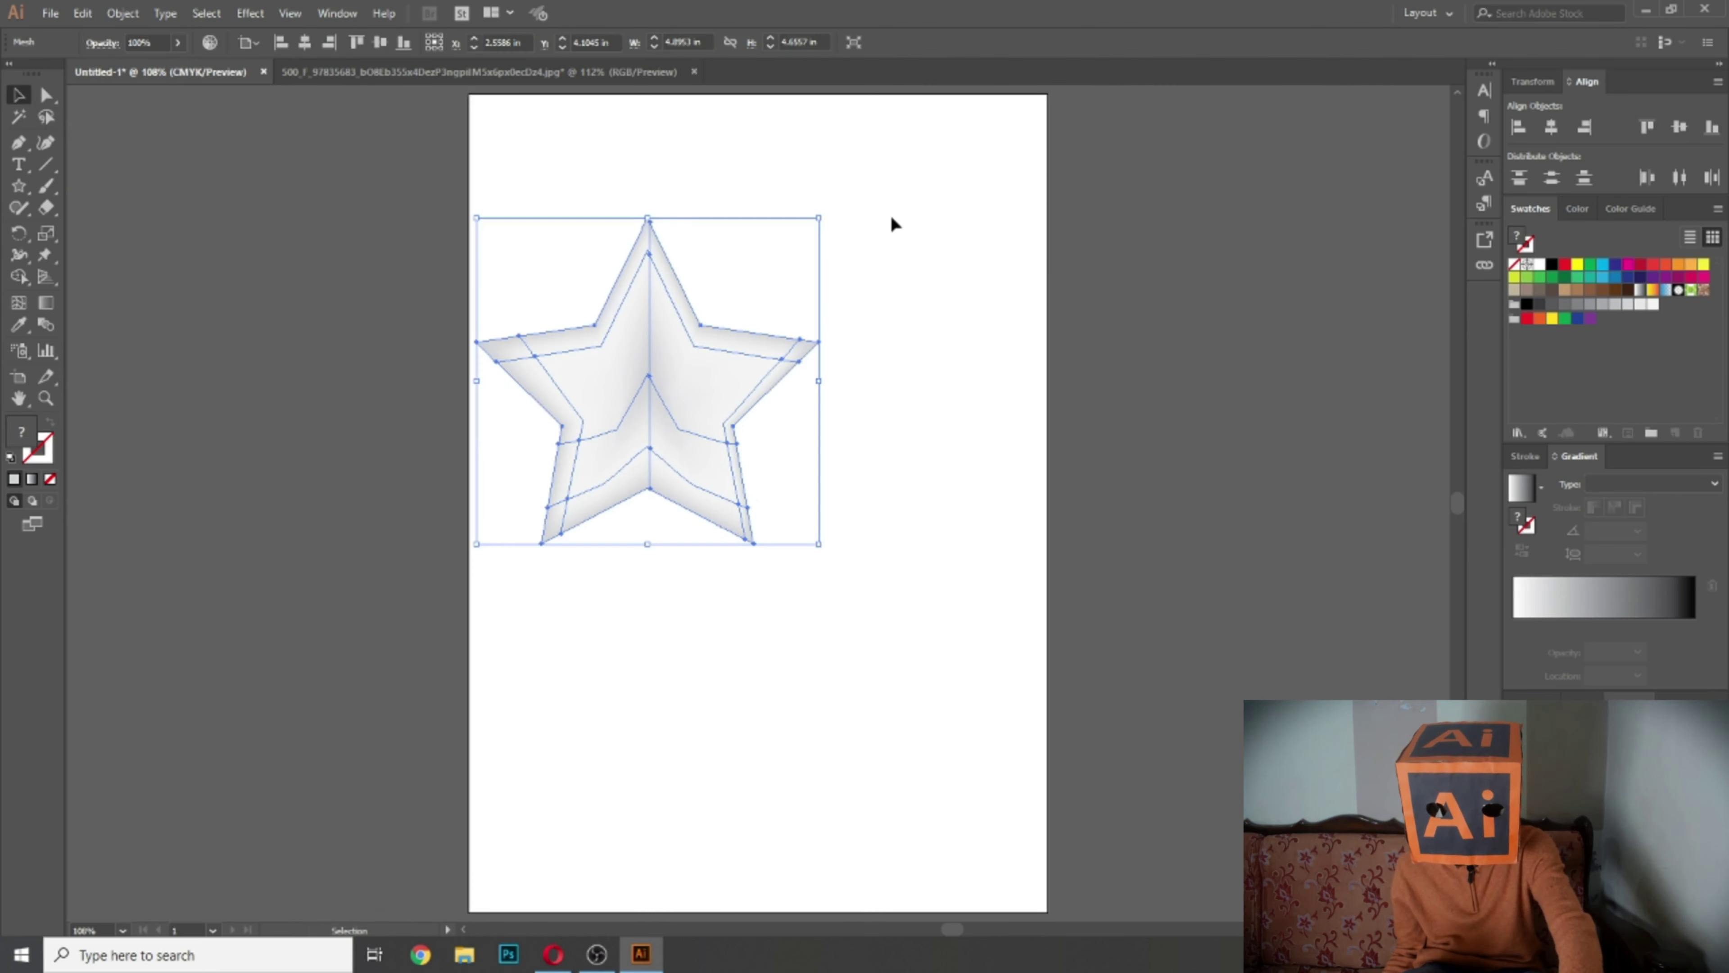
# Step: Deselect the star, switch to the apple outline's document, and move the apple up and left to about X 3.96 in, Y 5.00 in
pyautogui.click(892, 216)
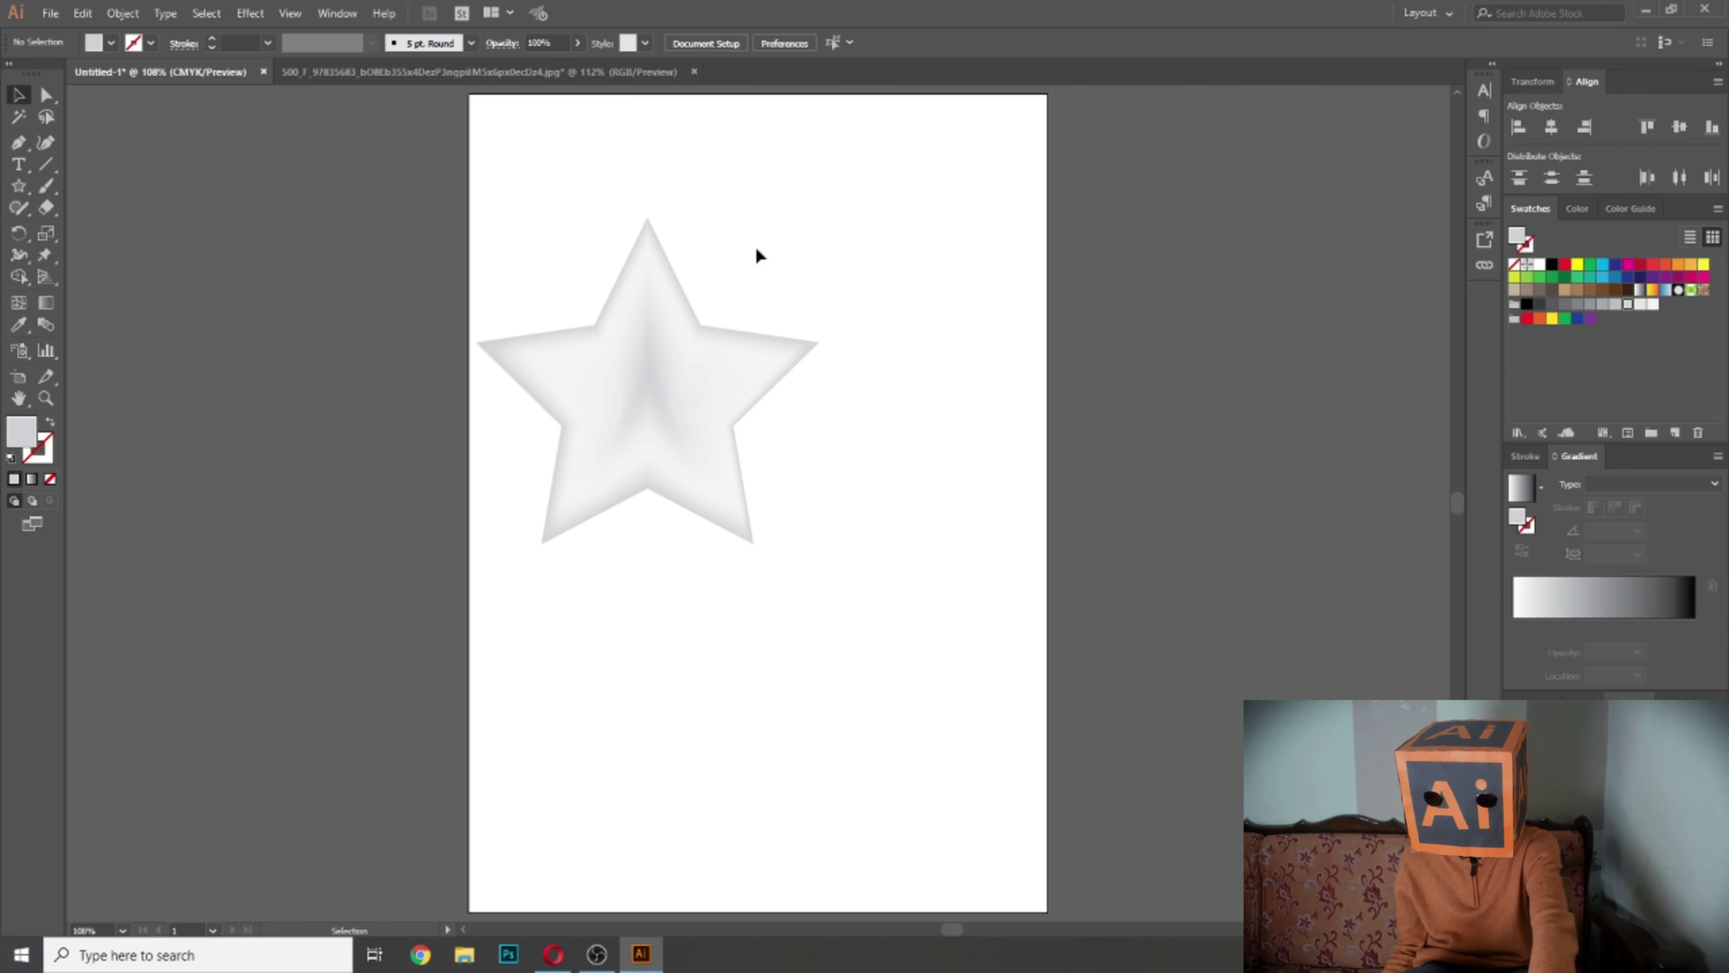
pyautogui.click(343, 74)
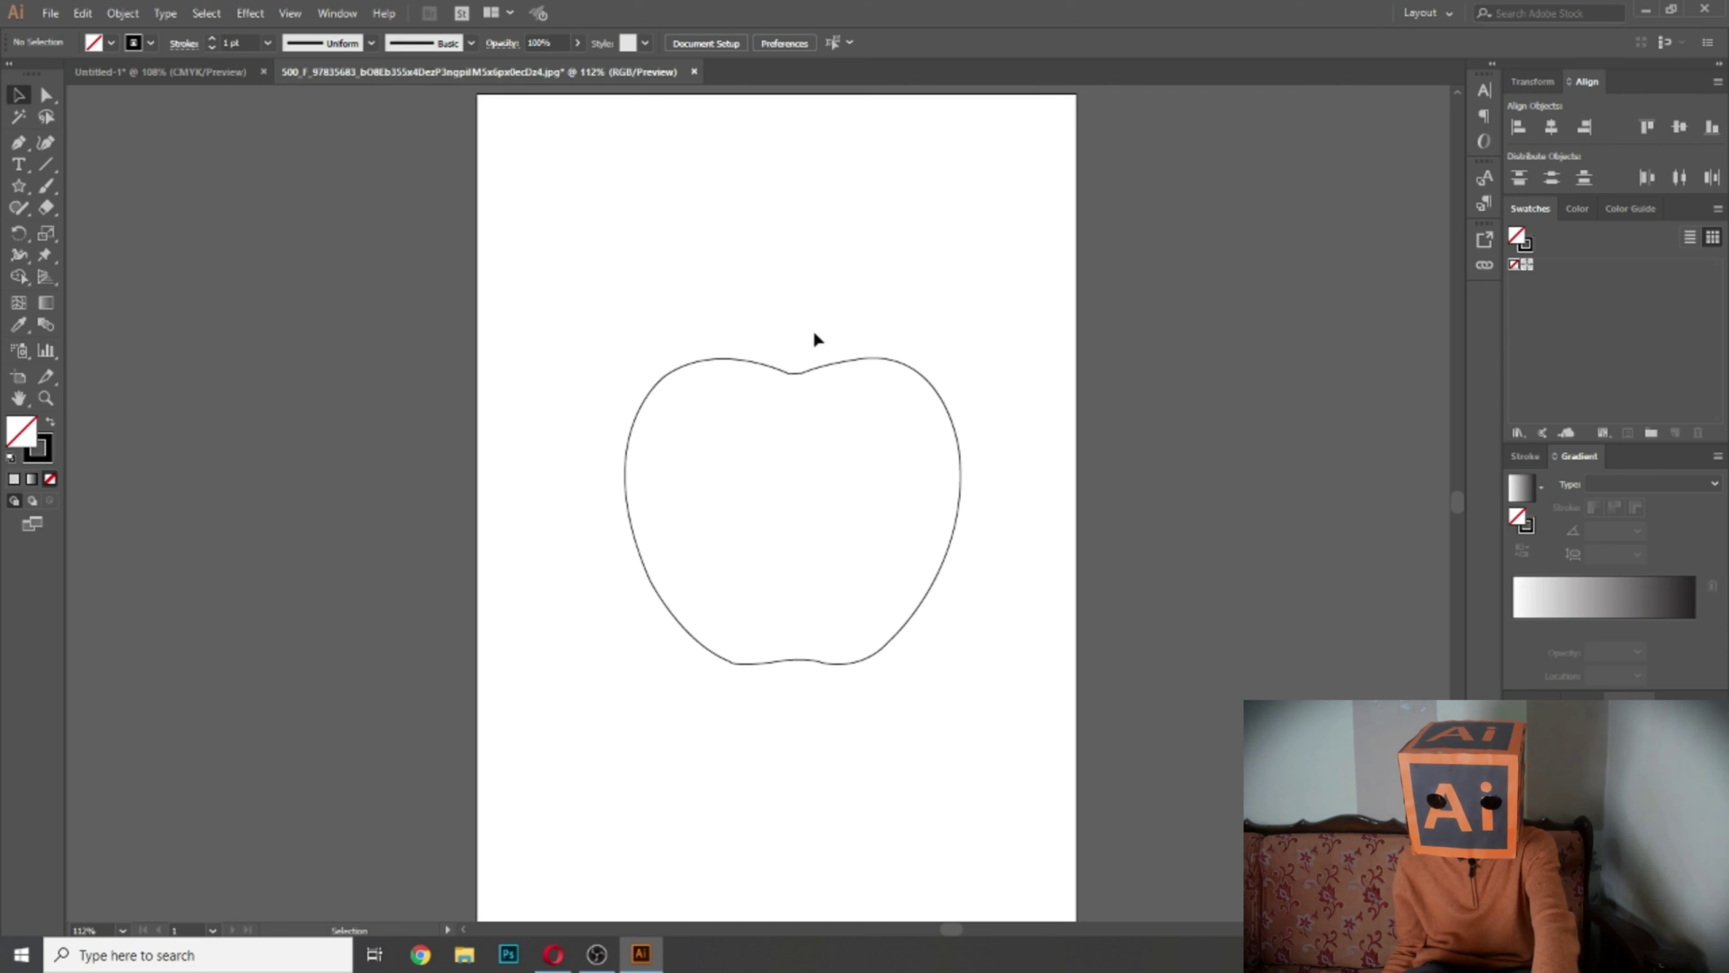
pyautogui.moveTo(805, 368); pyautogui.dragTo(776, 312)
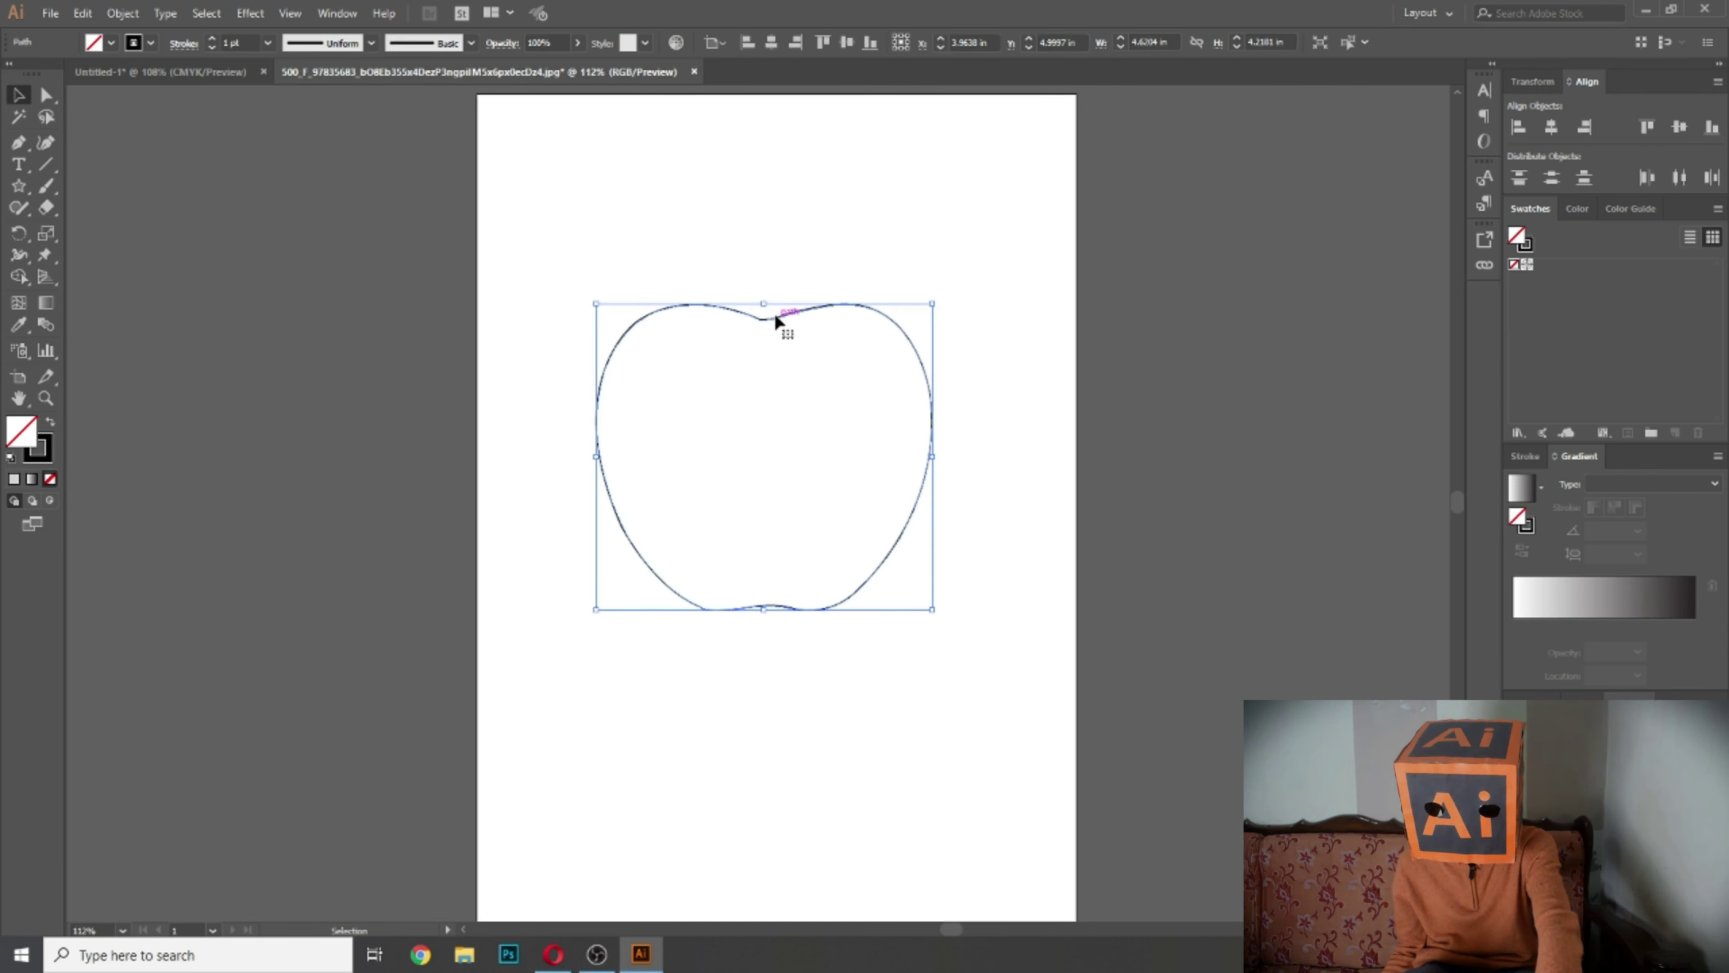
# Step: Give the apple outline the default white fill and black stroke
pyautogui.hotkey('ctrl', '+')
pyautogui.hotkey('ctrl', '+')
pyautogui.hotkey('ctrl', '+')
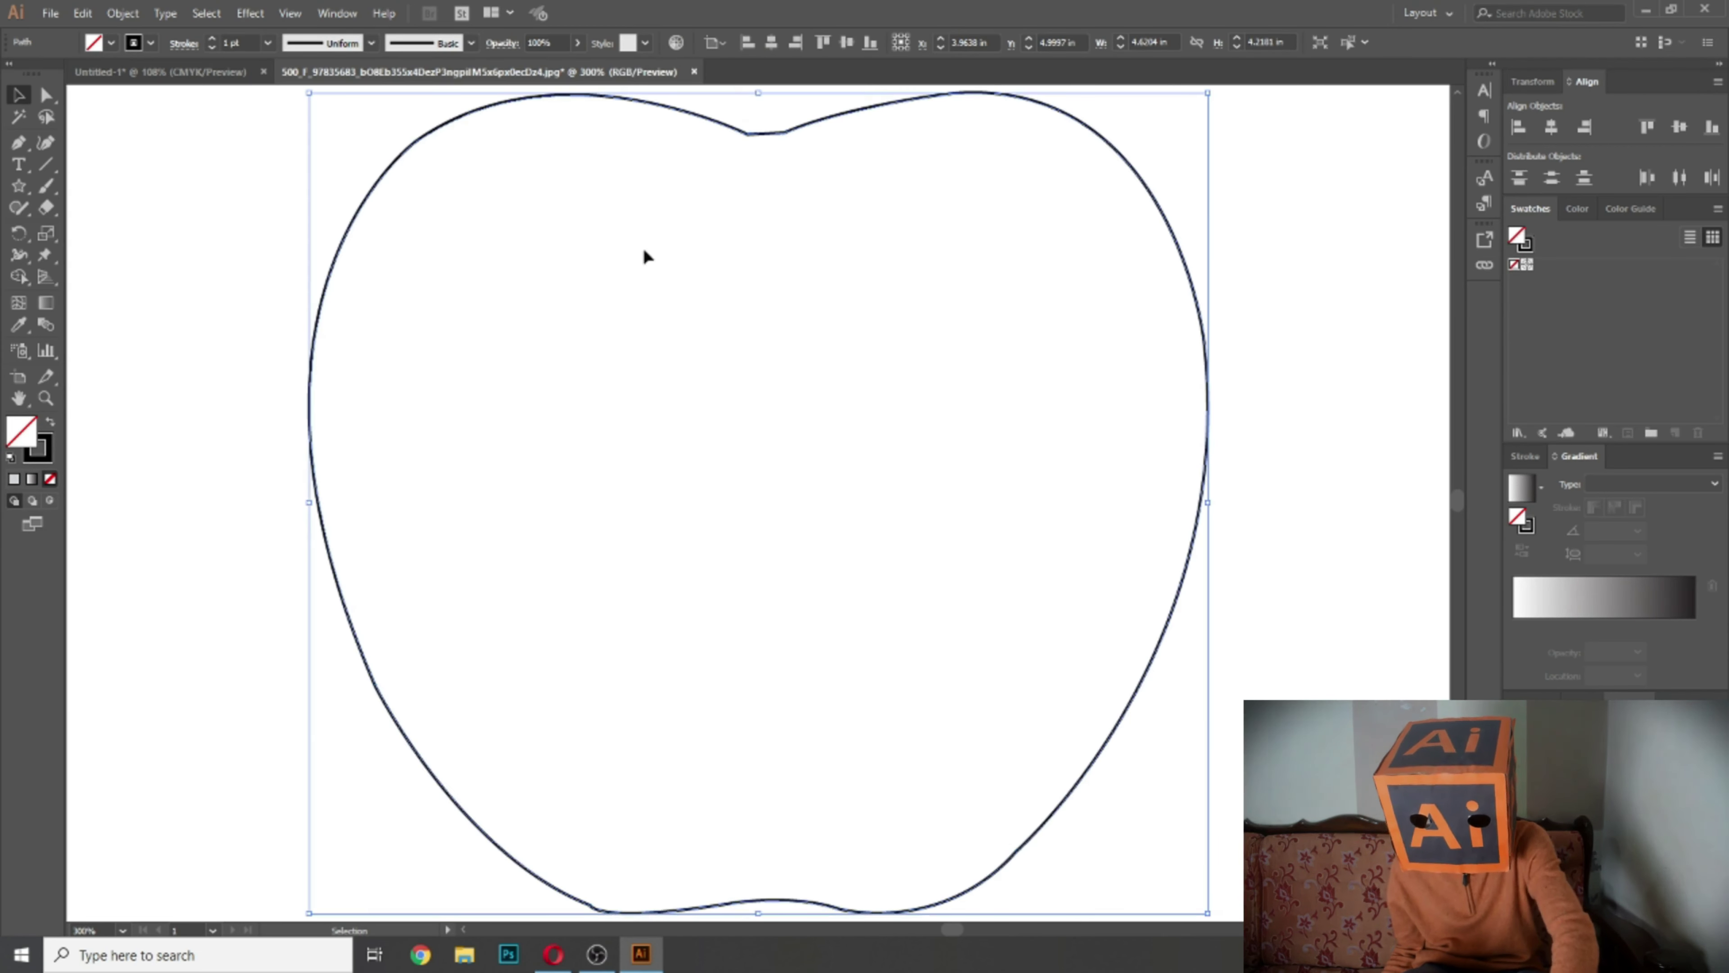
pyautogui.hotkey('ctrl', '-')
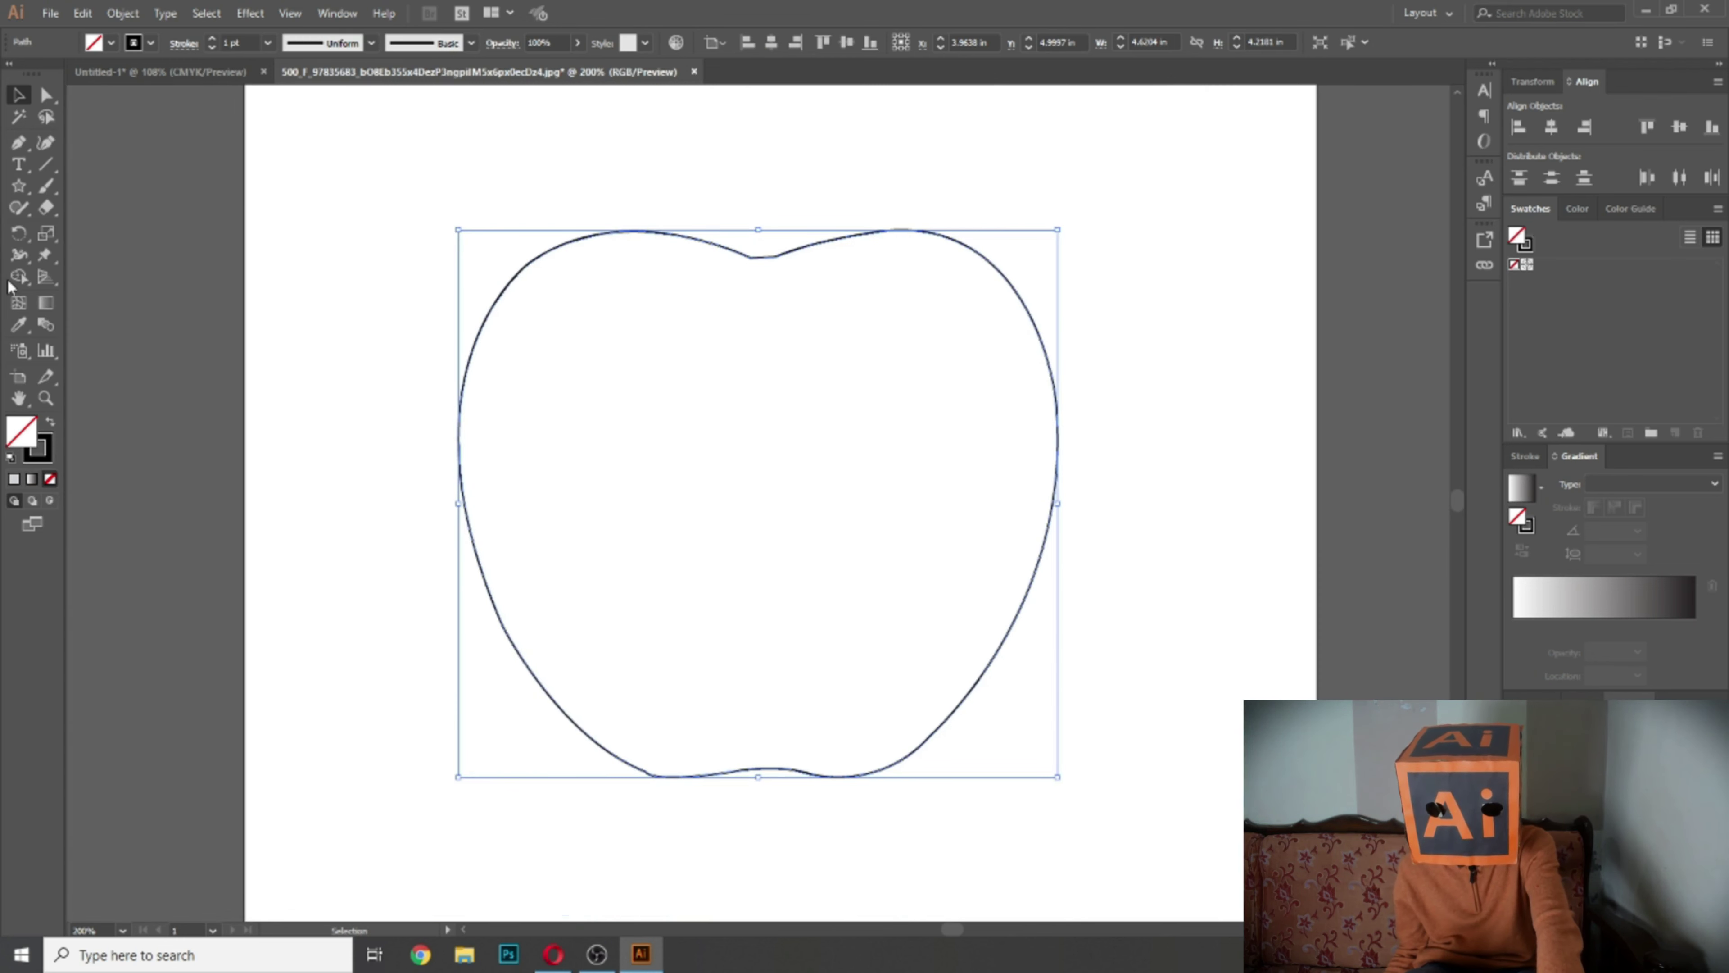
pyautogui.click(19, 303)
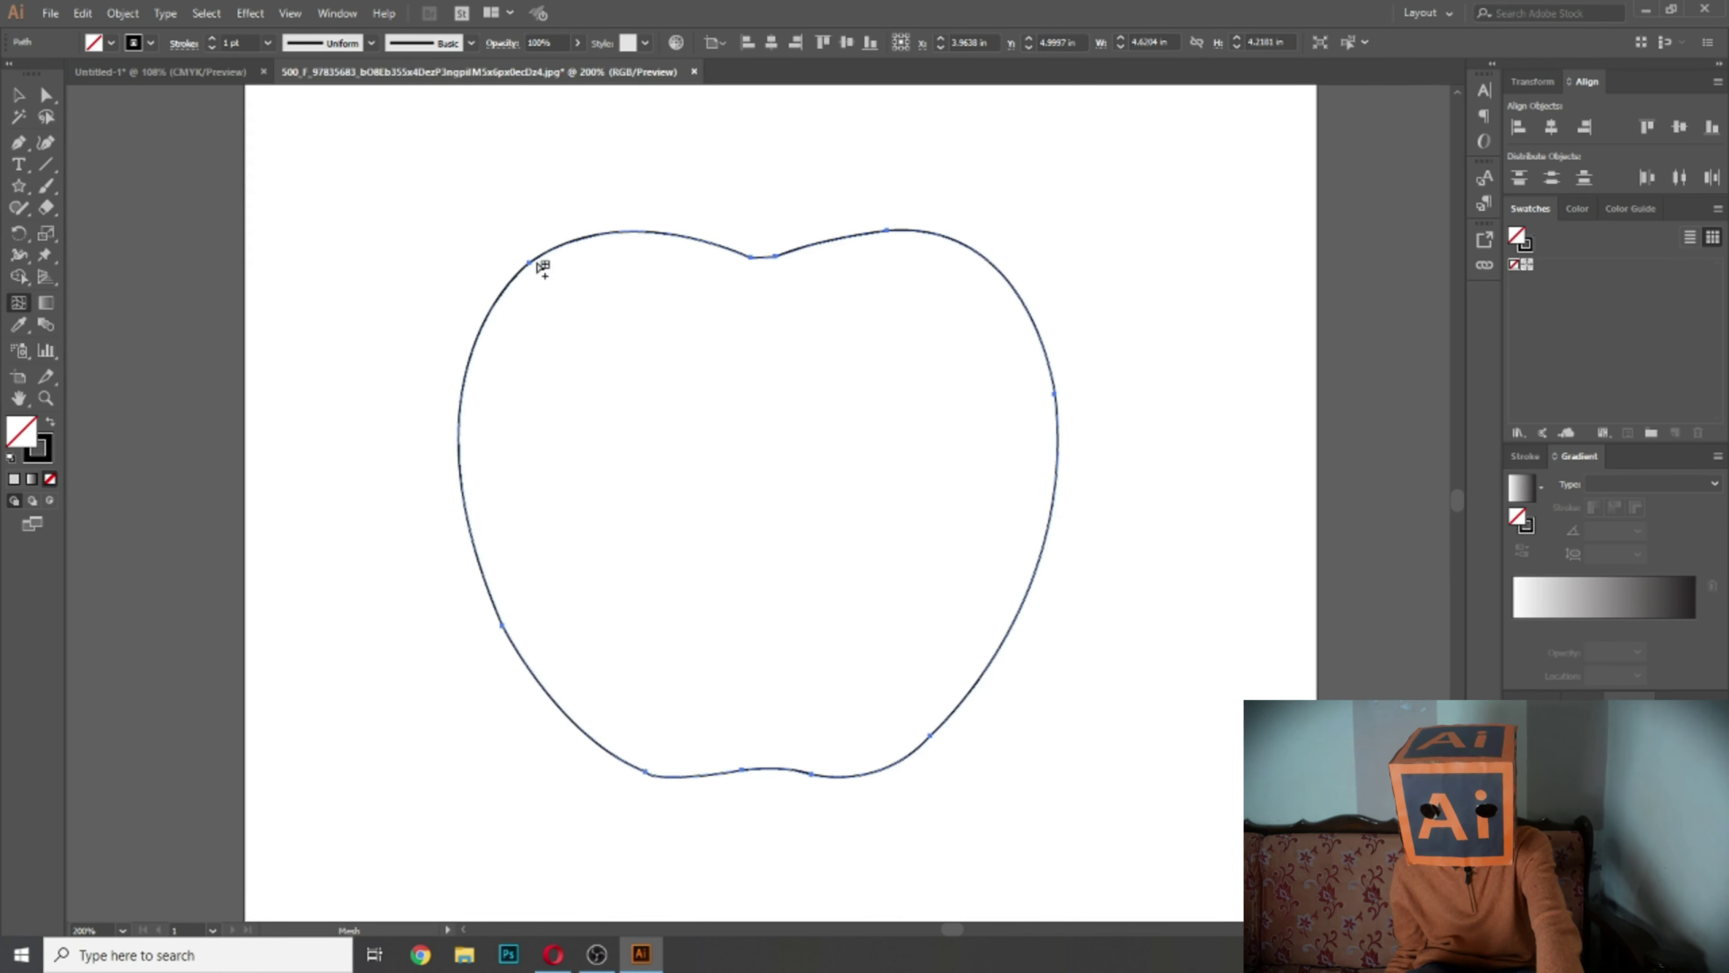
pyautogui.click(18, 96)
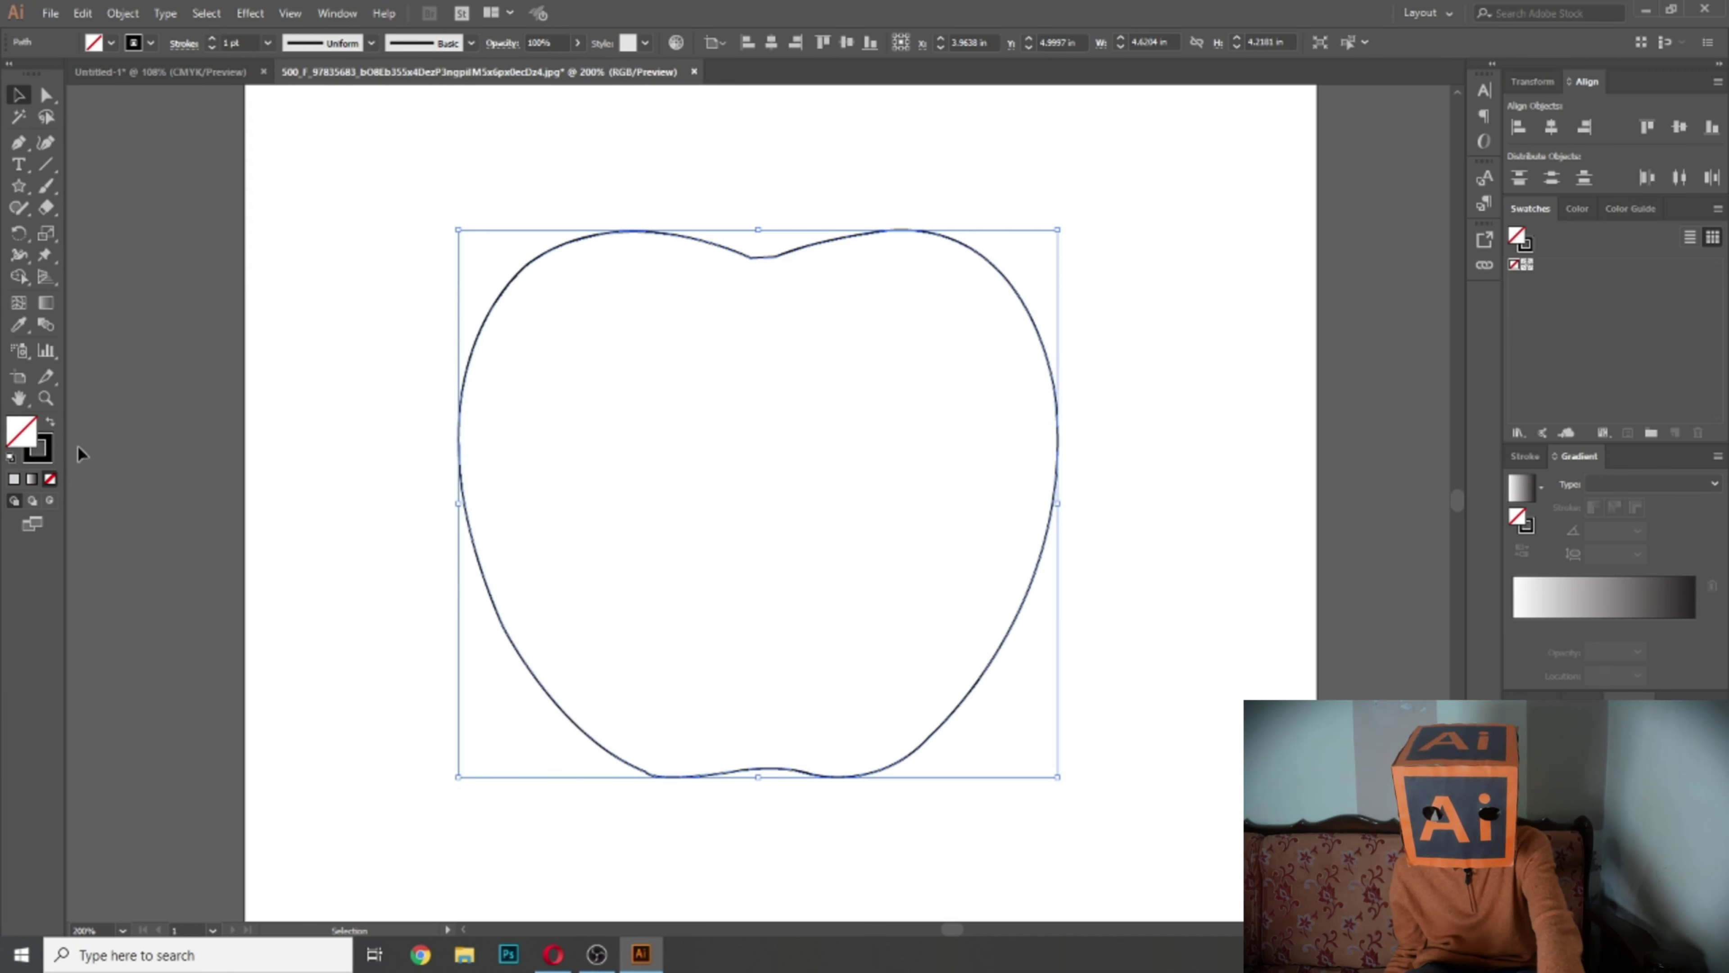
pyautogui.press('d')
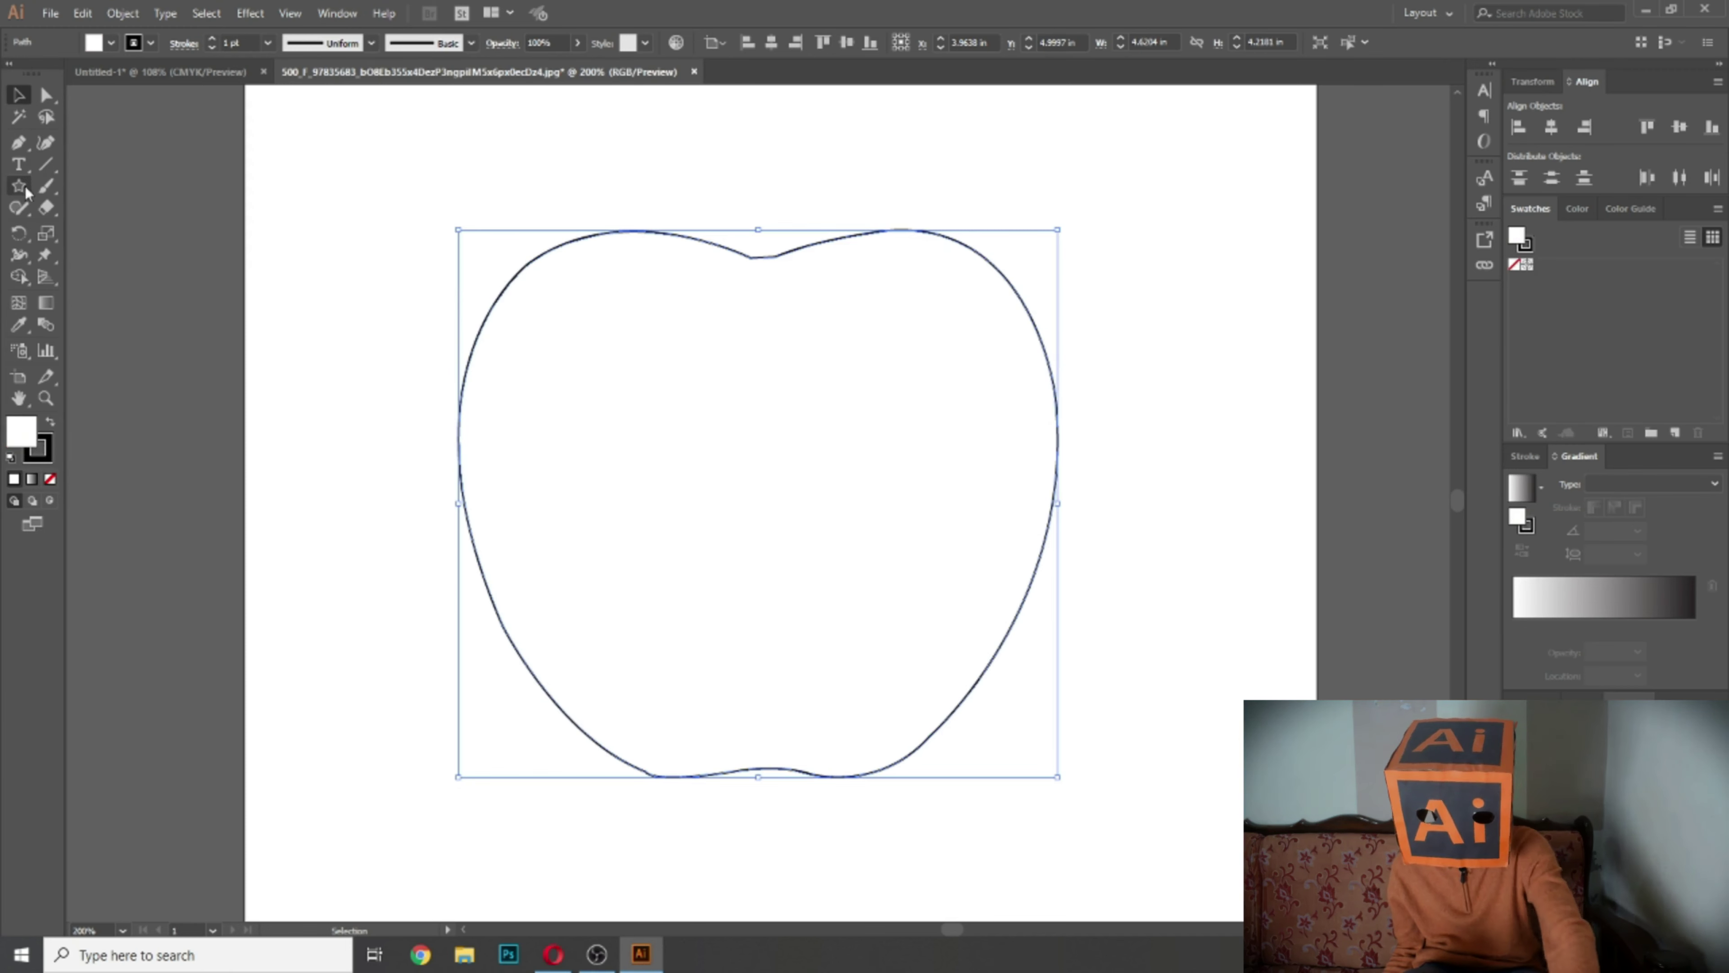
# Step: Add six mesh points to the apple: upper-left, lower-left, lower-right, upper-right, near the center, and between the center and lower-left
pyautogui.click(18, 303)
pyautogui.click(562, 279)
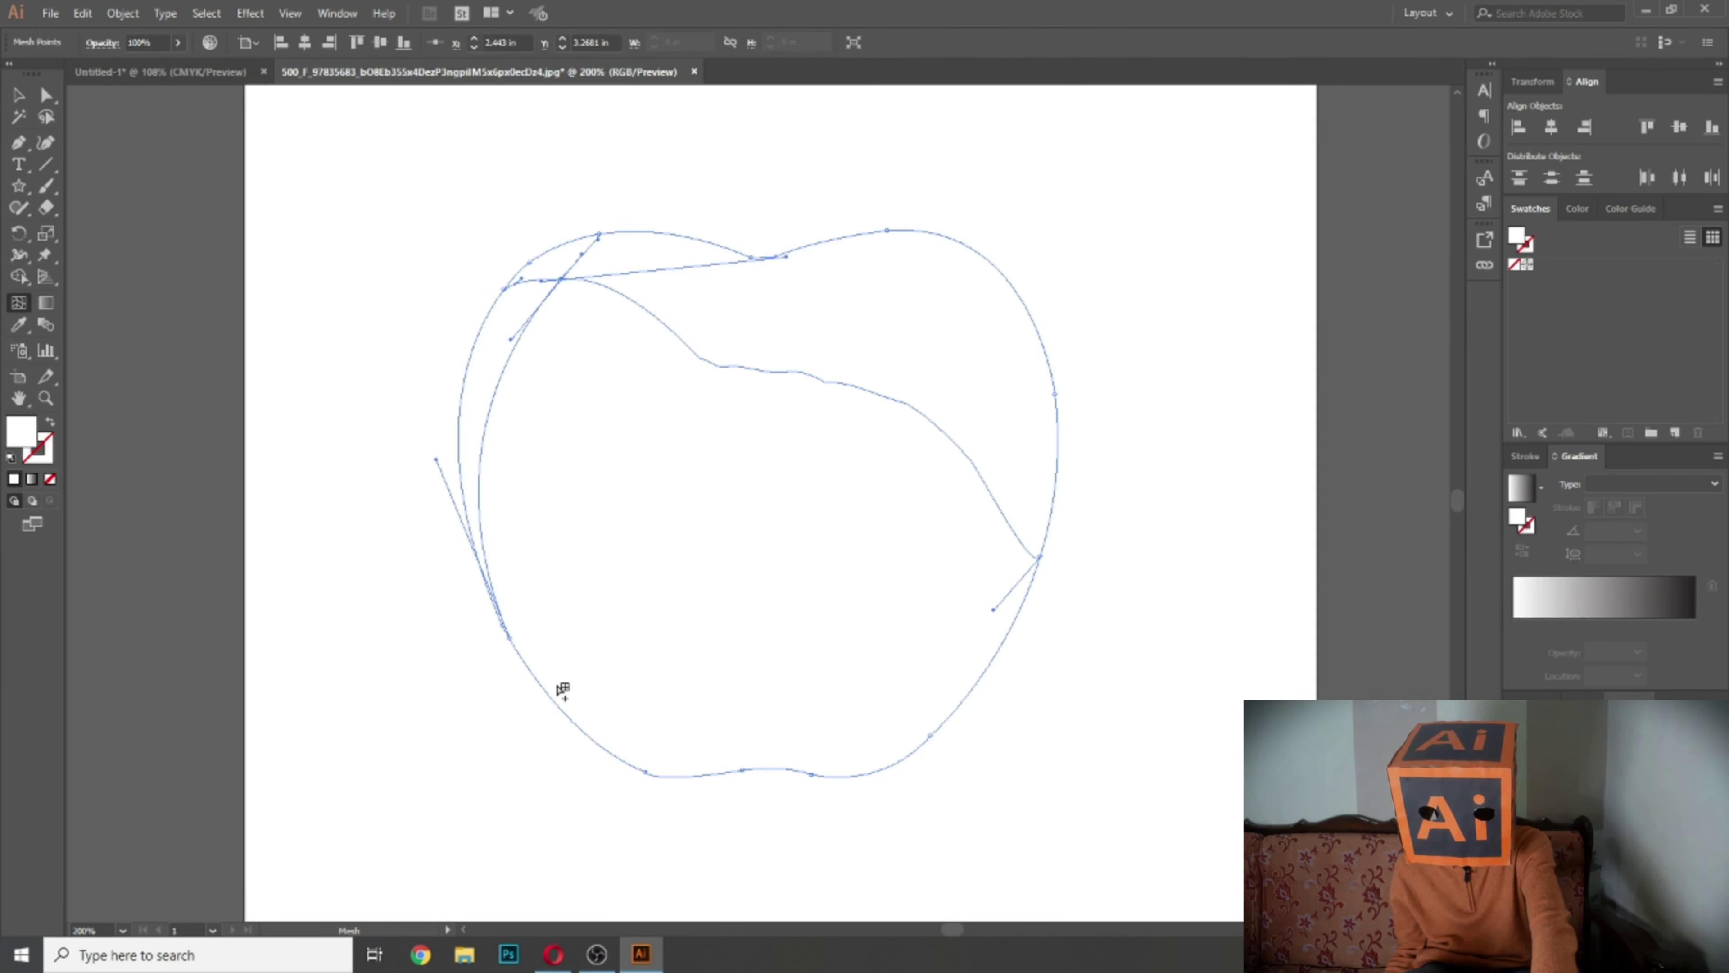
pyautogui.click(593, 690)
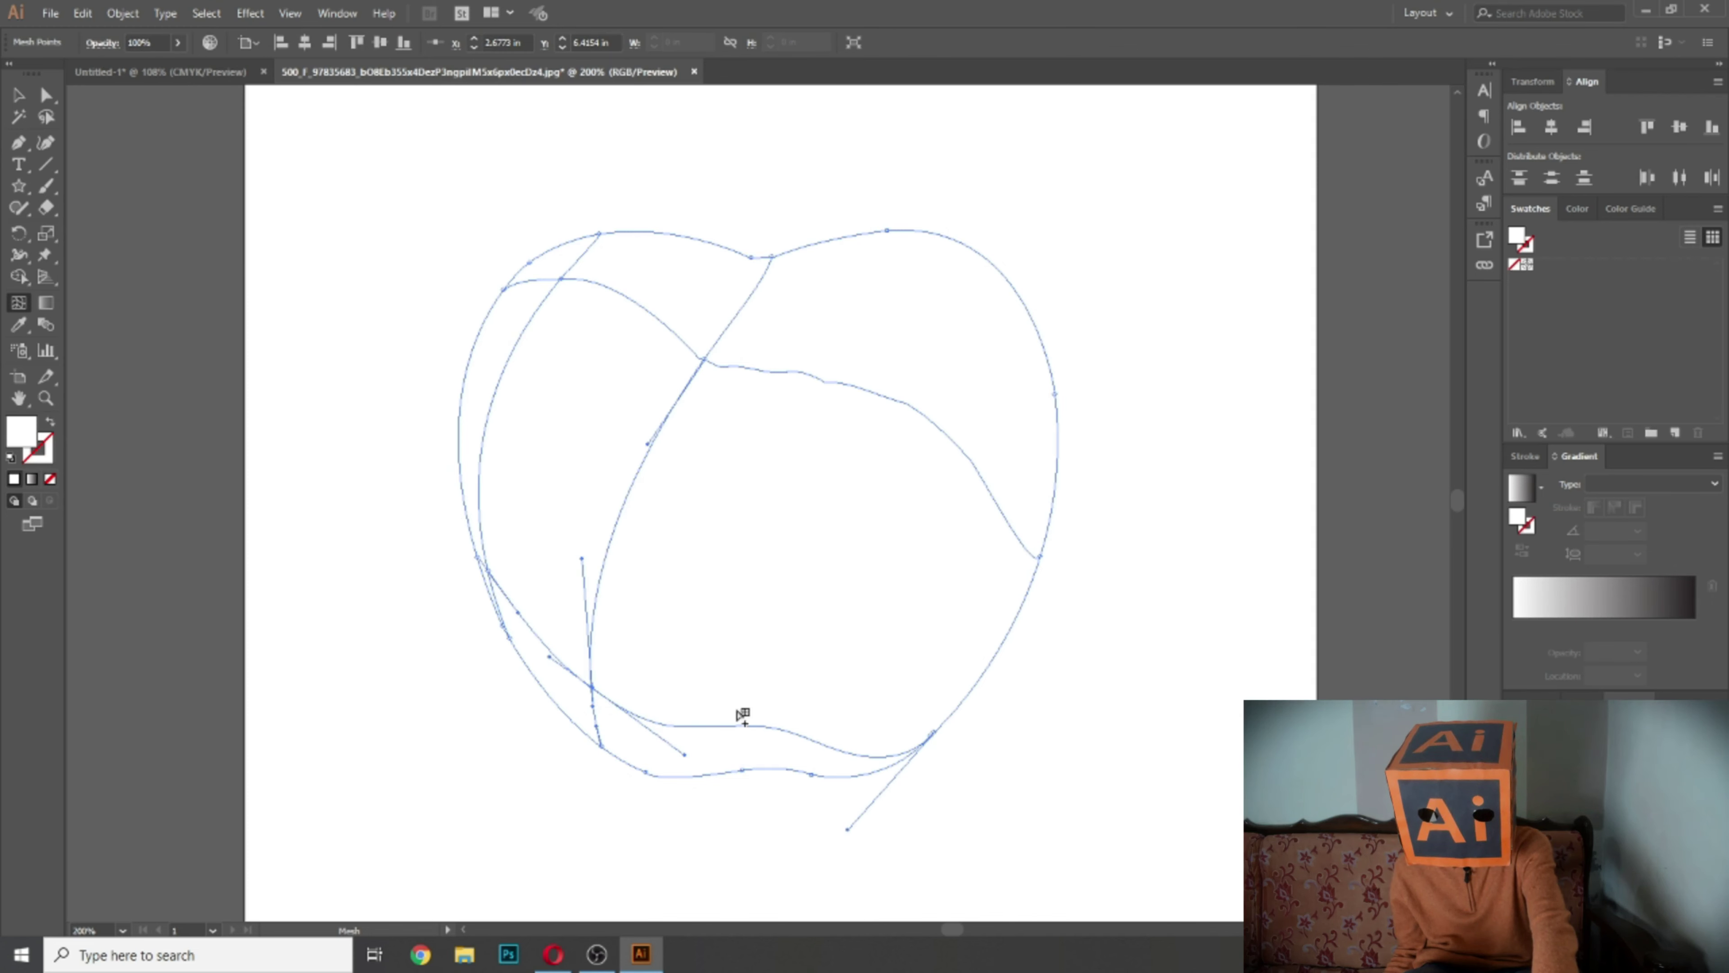
pyautogui.click(873, 722)
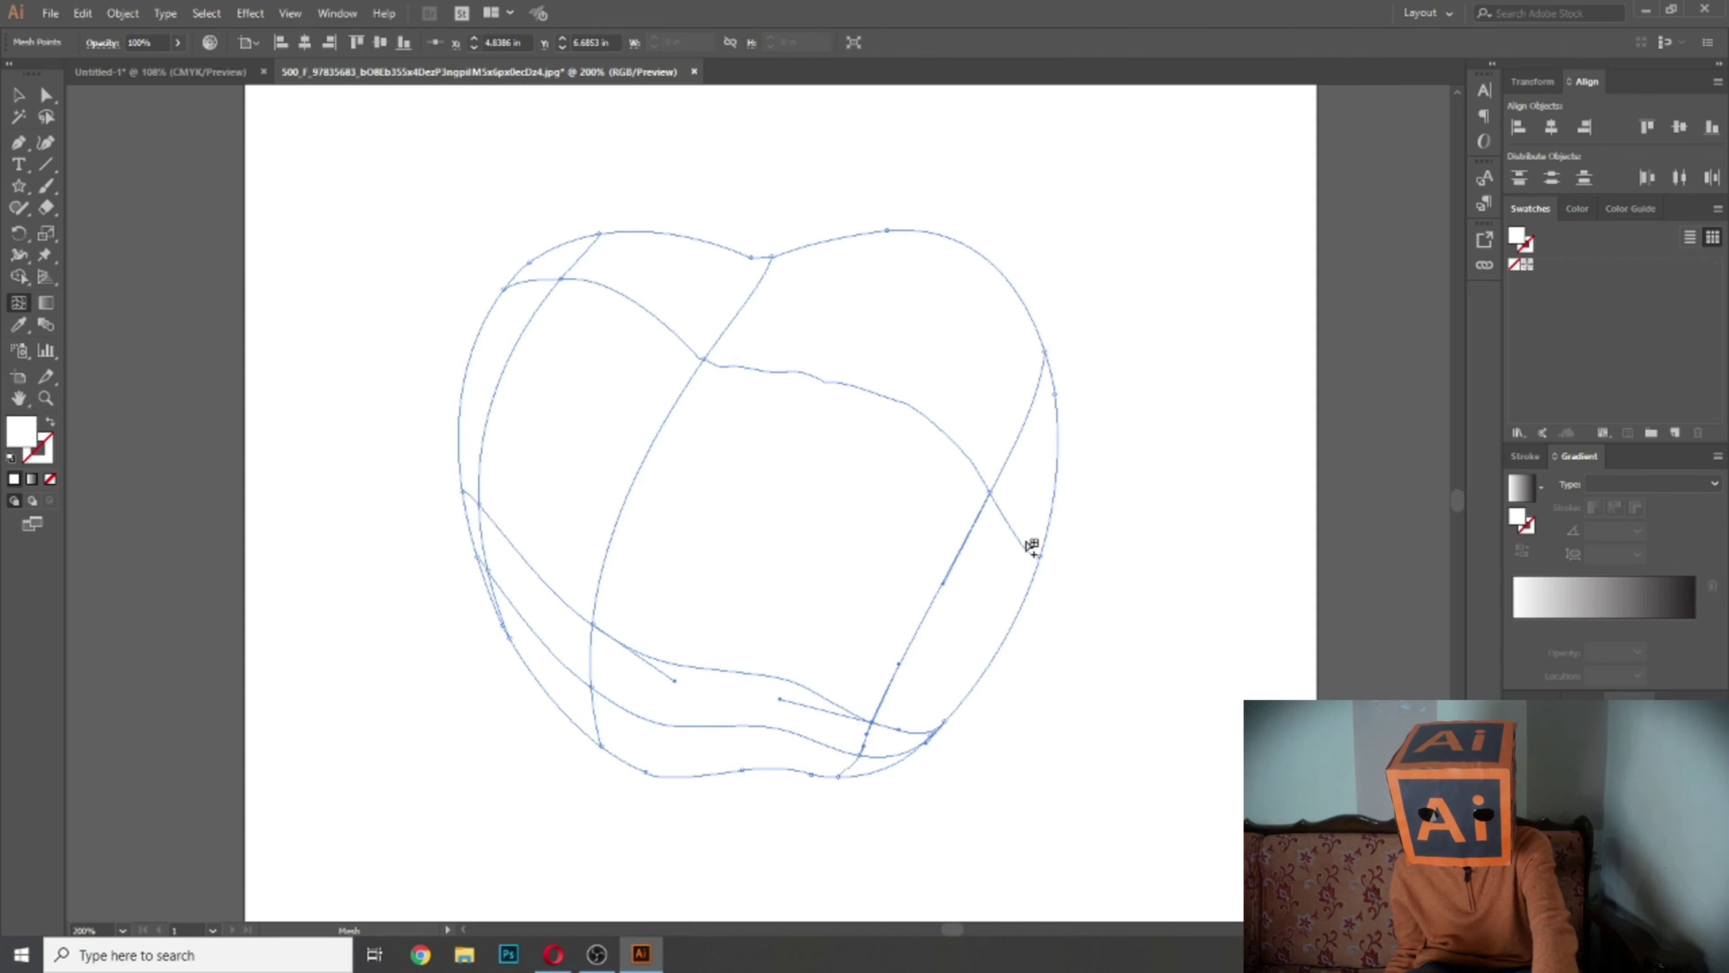
pyautogui.click(979, 344)
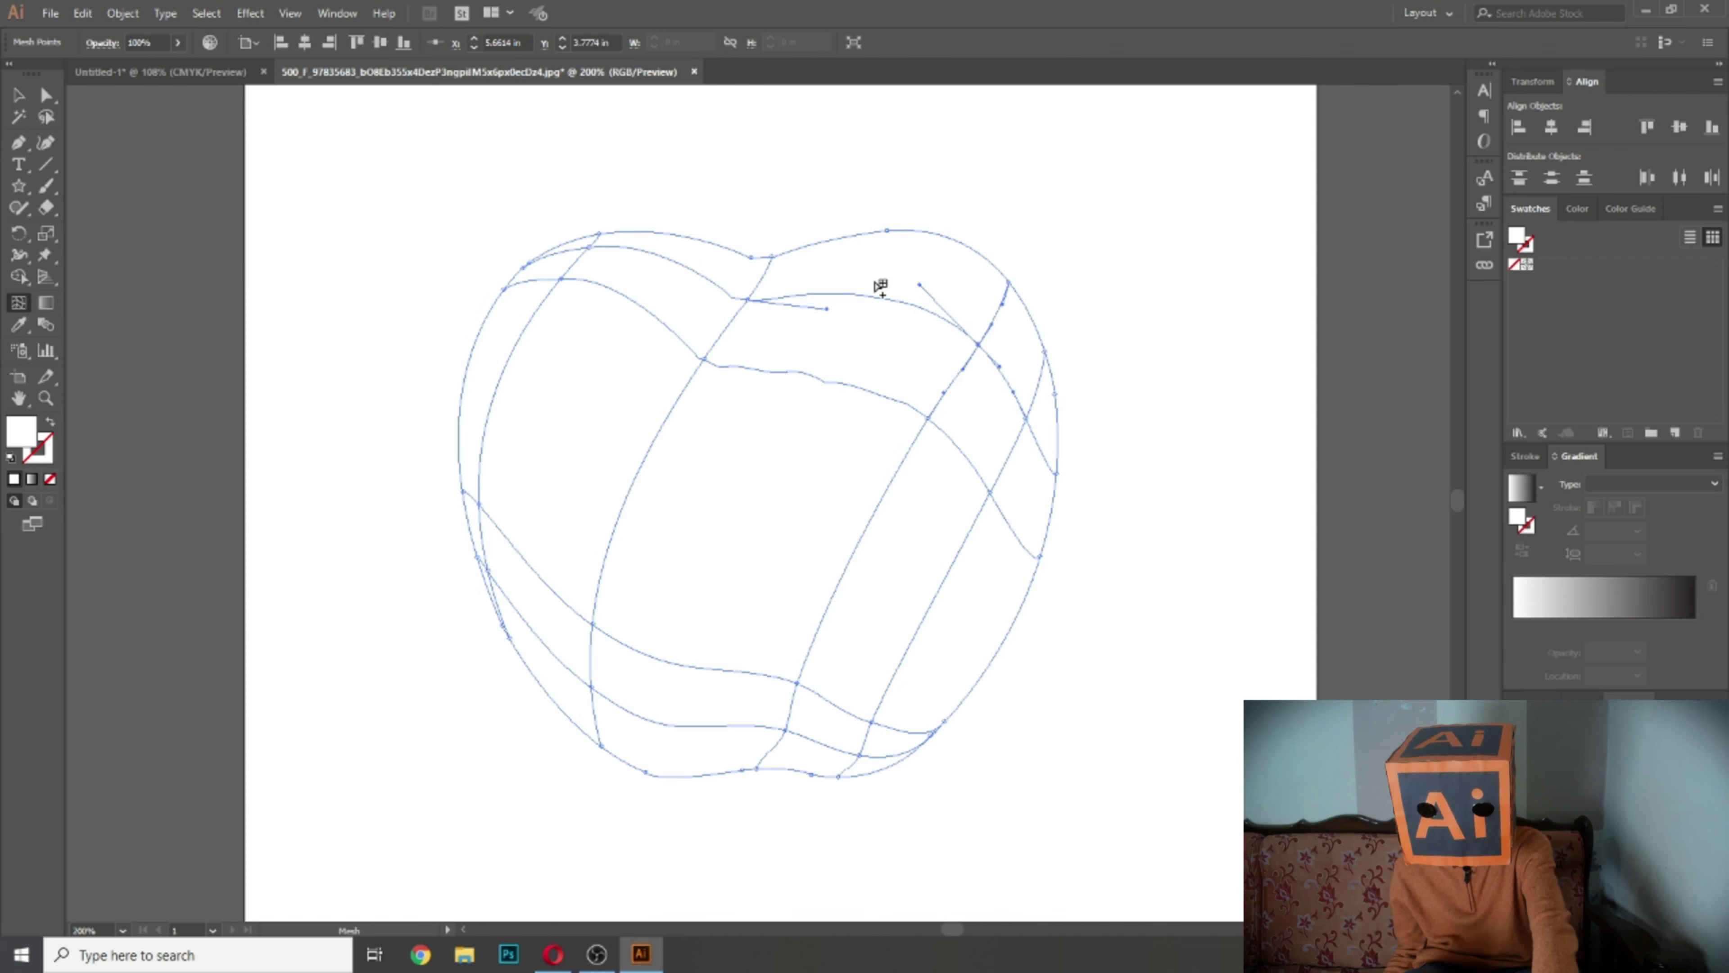
pyautogui.click(734, 510)
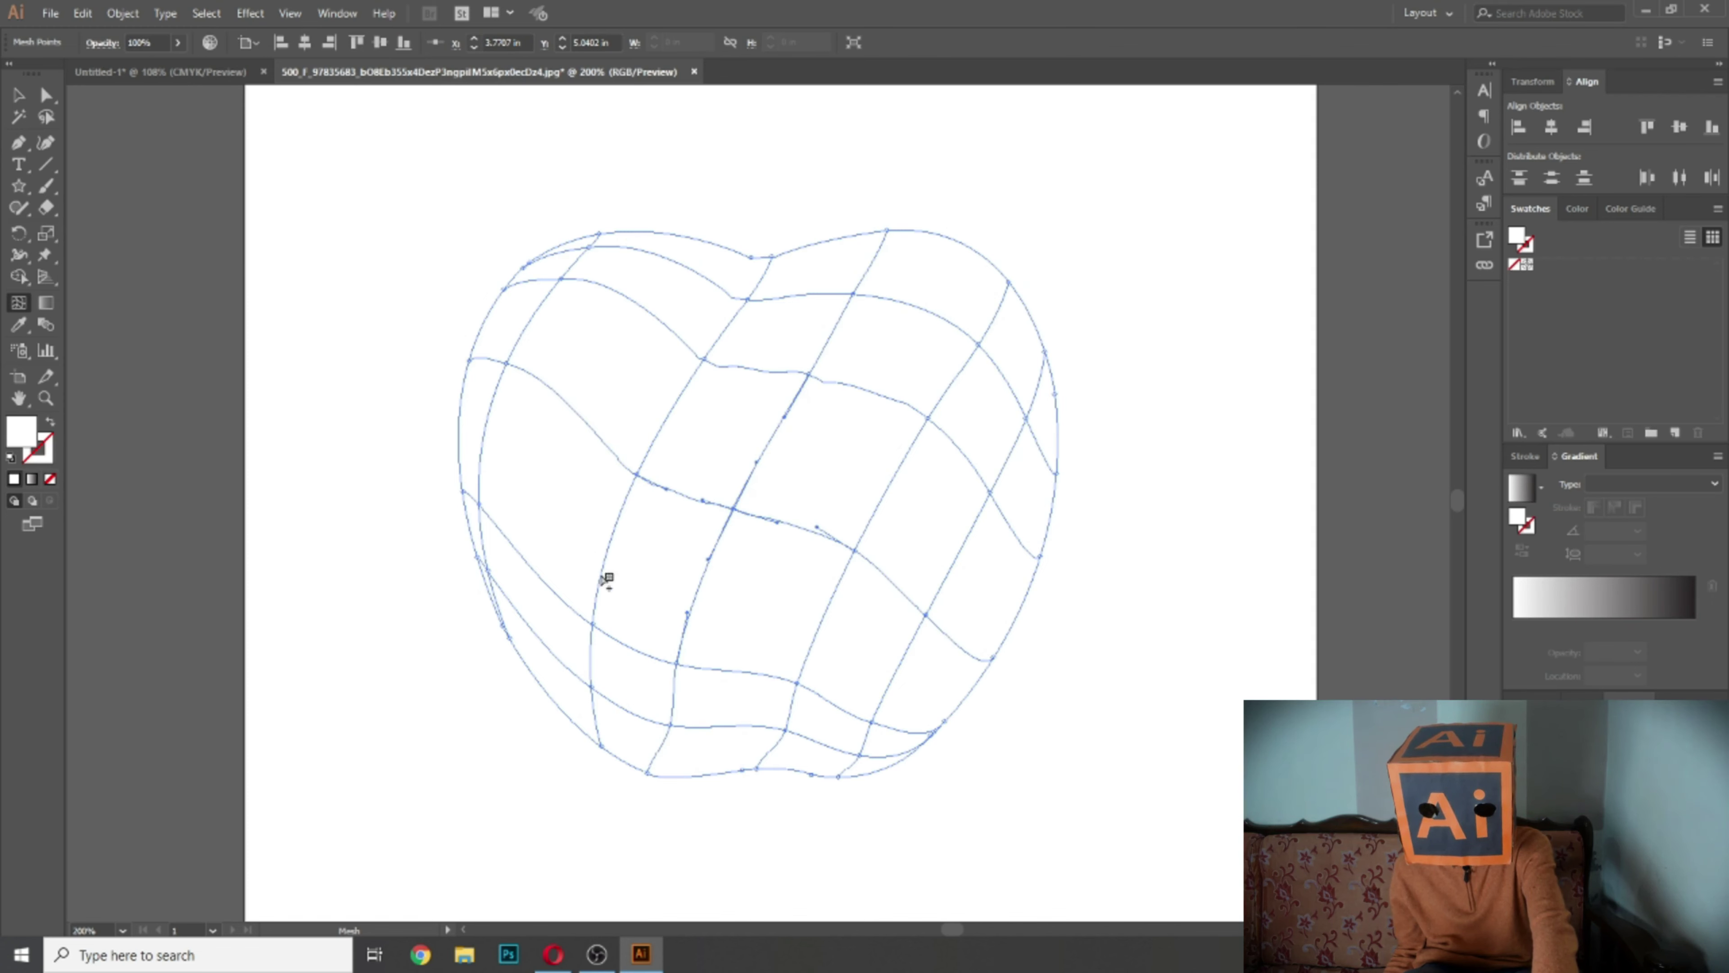
pyautogui.click(641, 583)
pyautogui.click(19, 95)
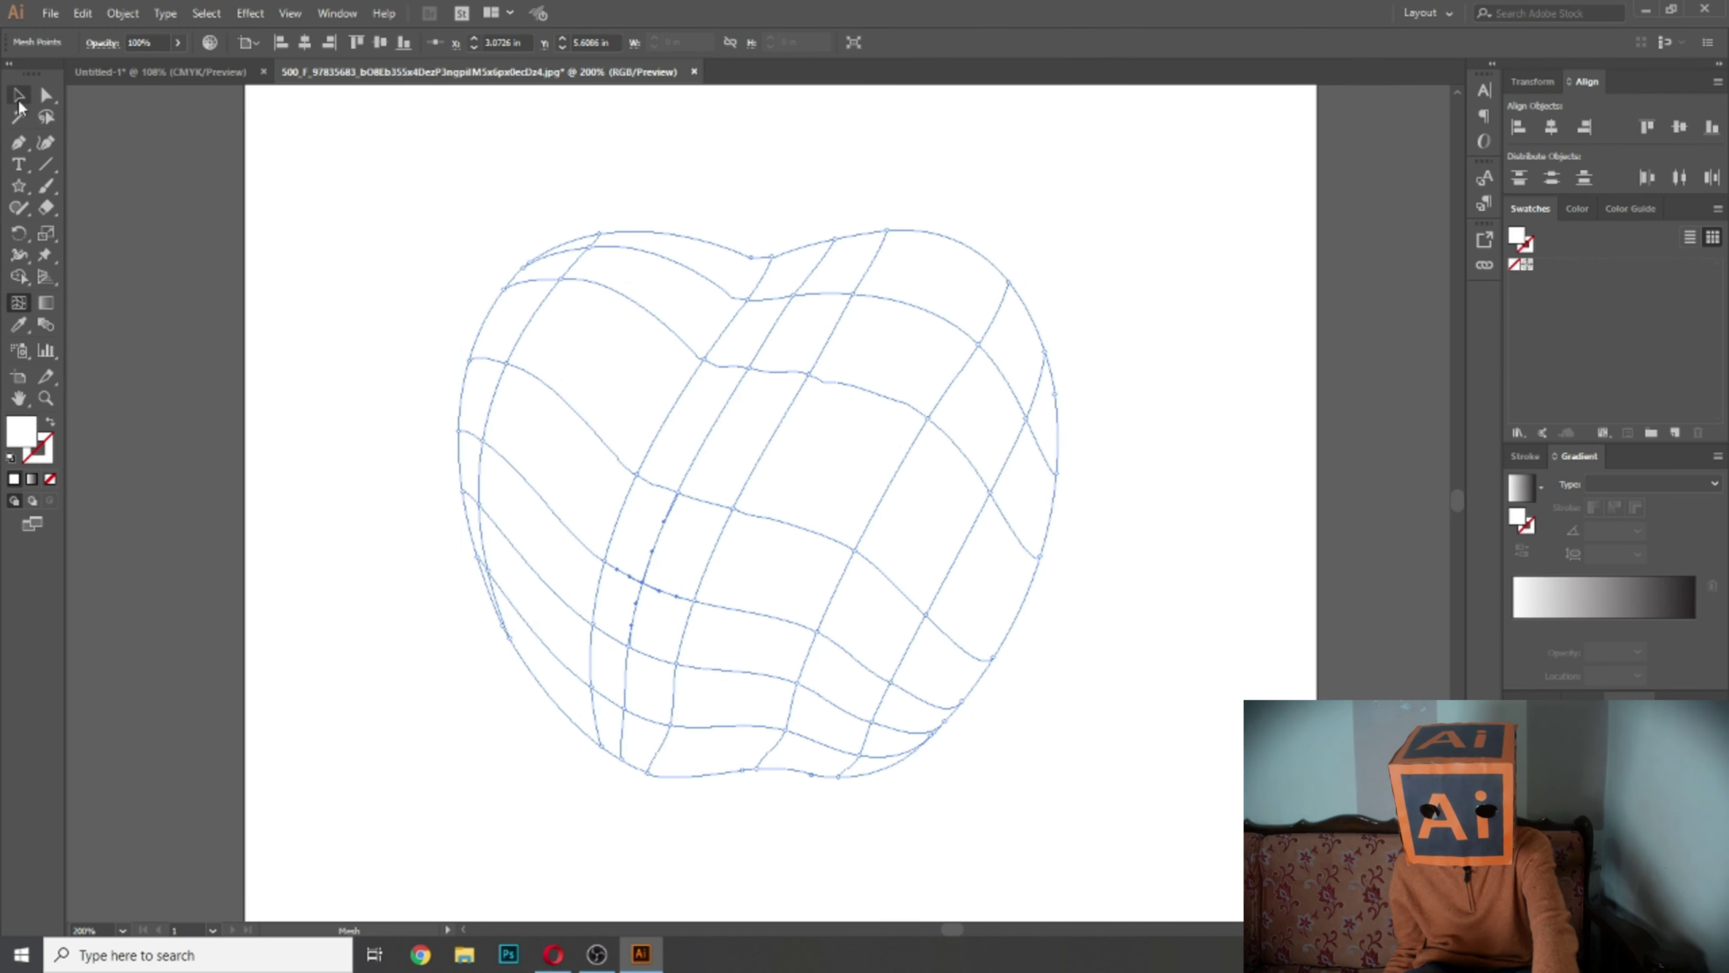
# Step: Select the whole apple mesh and fill it with orange from the color spectrum
pyautogui.click(590, 244)
pyautogui.moveTo(317, 182); pyautogui.dragTo(504, 253)
pyautogui.click(506, 251)
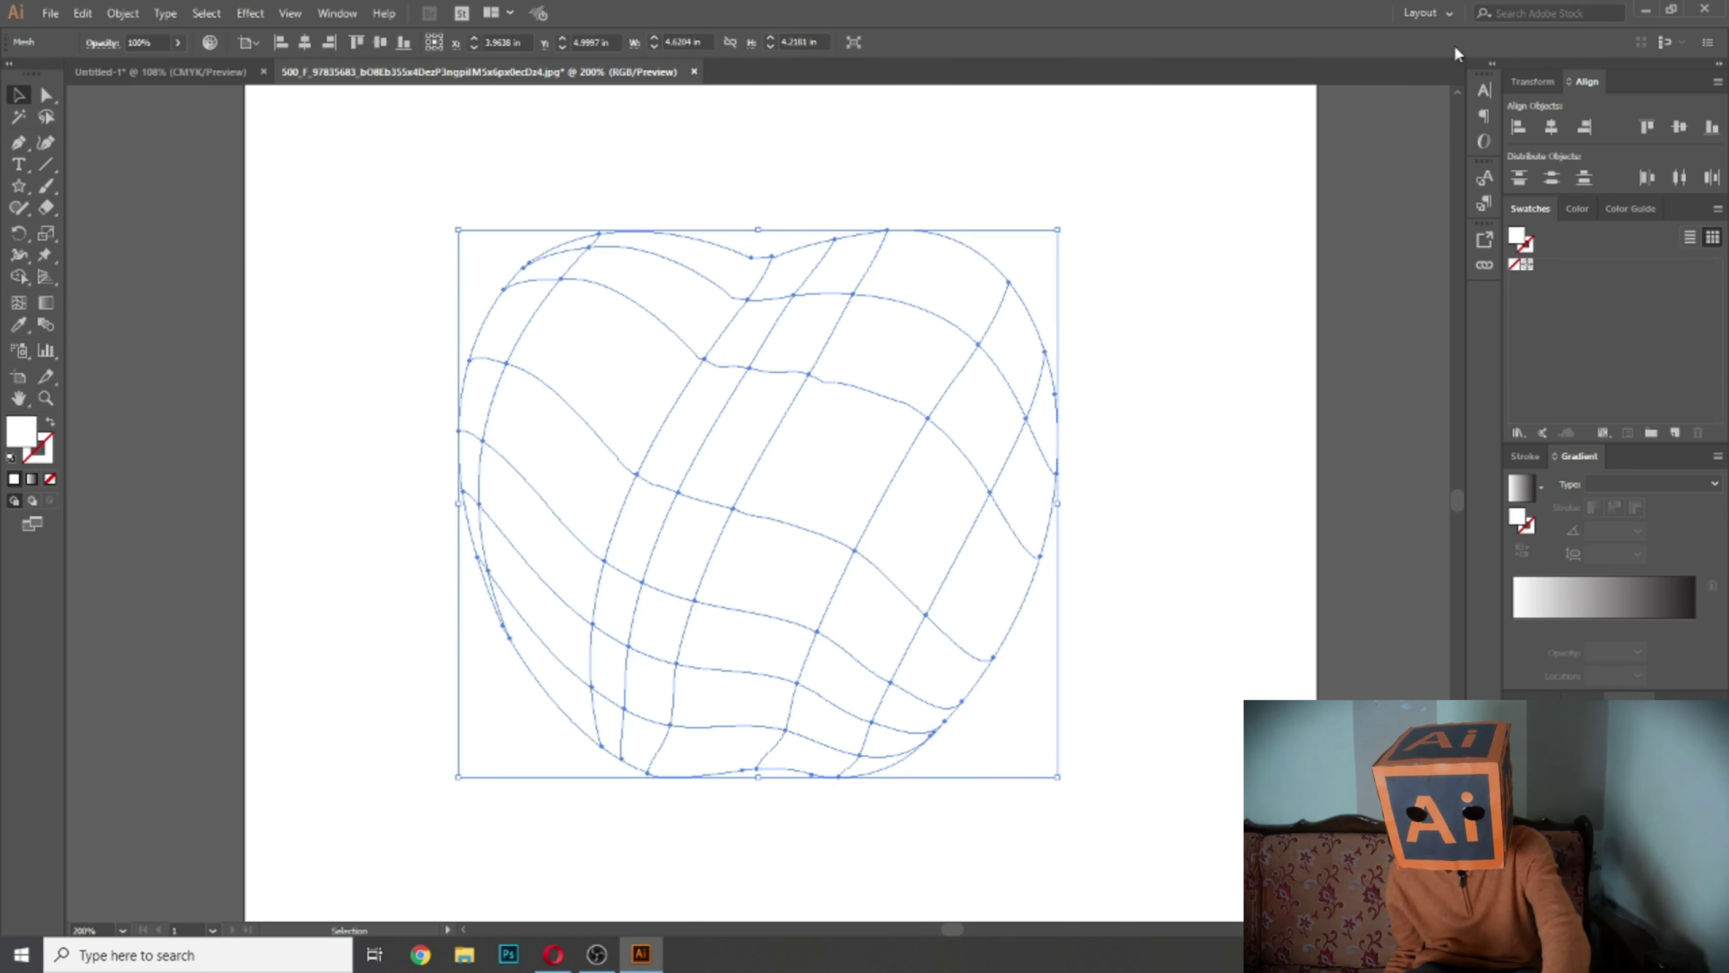
pyautogui.click(1577, 207)
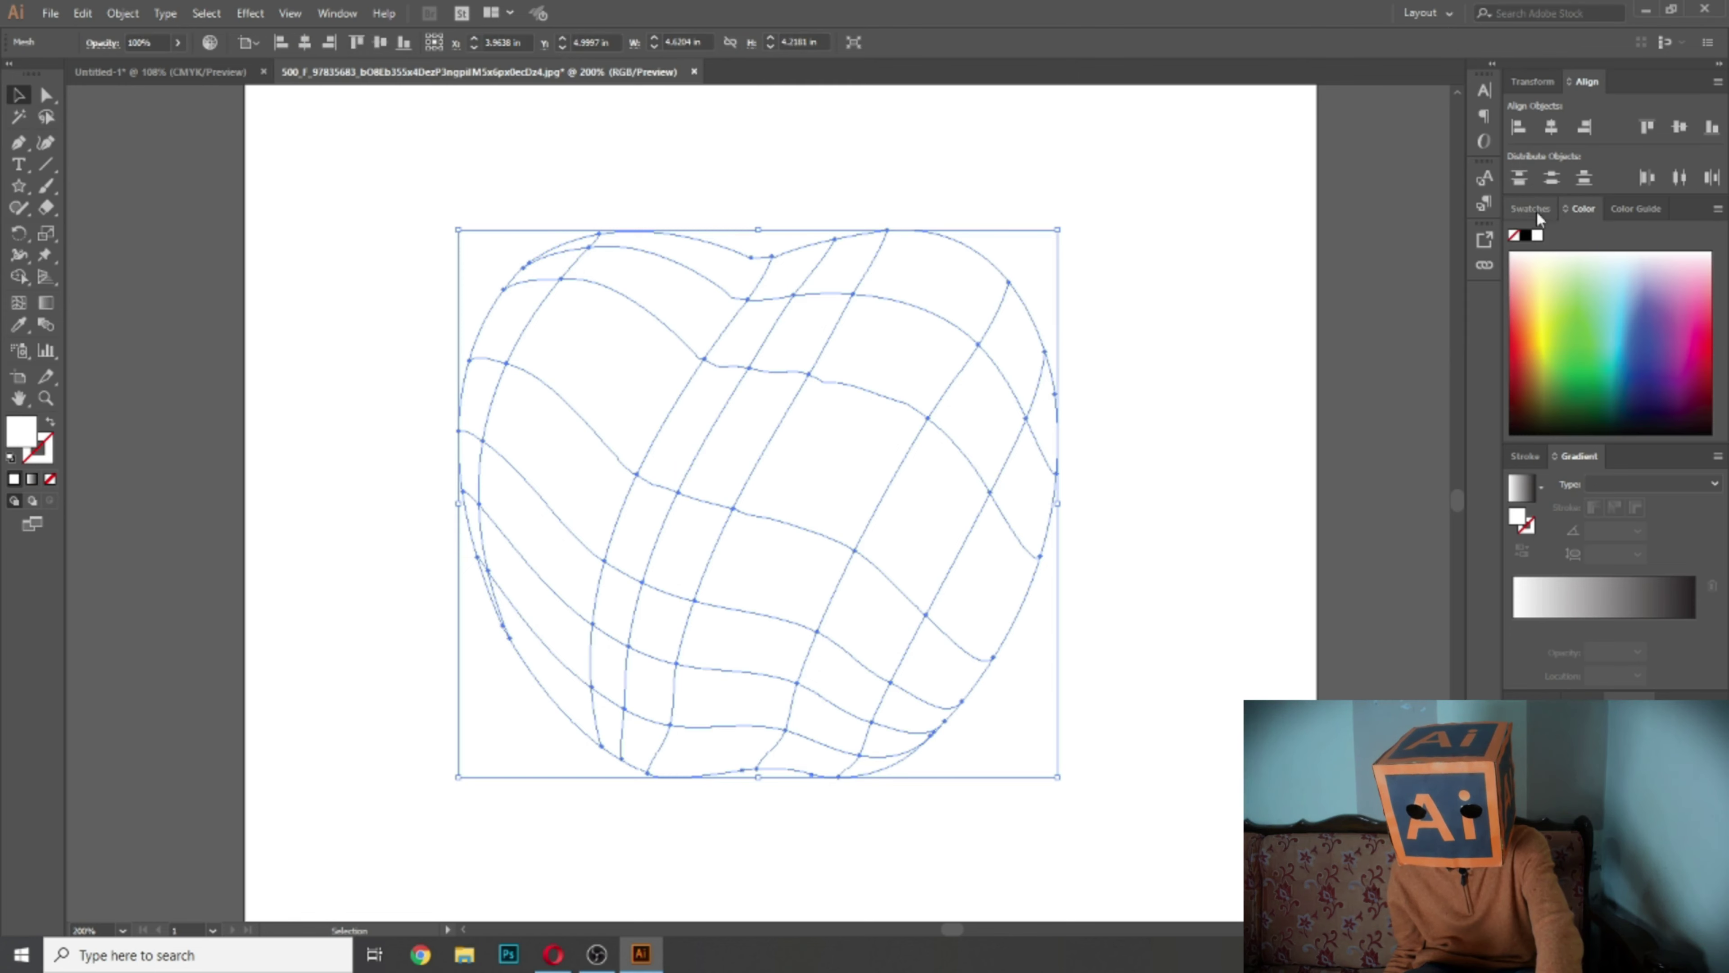
pyautogui.click(1530, 338)
pyautogui.click(1529, 326)
# Step: Bring the apple mesh into the Untitled-1 document, placing the star at the left and the apple at about X 6.00 in, Y 5.83 in
pyautogui.click(246, 243)
pyautogui.moveTo(606, 417)
pyautogui.mouseDown()
pyautogui.moveTo(129, 18)
pyautogui.moveTo(127, 70)
pyautogui.moveTo(857, 454)
pyautogui.moveTo(748, 414)
pyautogui.moveTo(584, 418)
pyautogui.mouseUp()
pyautogui.moveTo(988, 495); pyautogui.dragTo(842, 480)
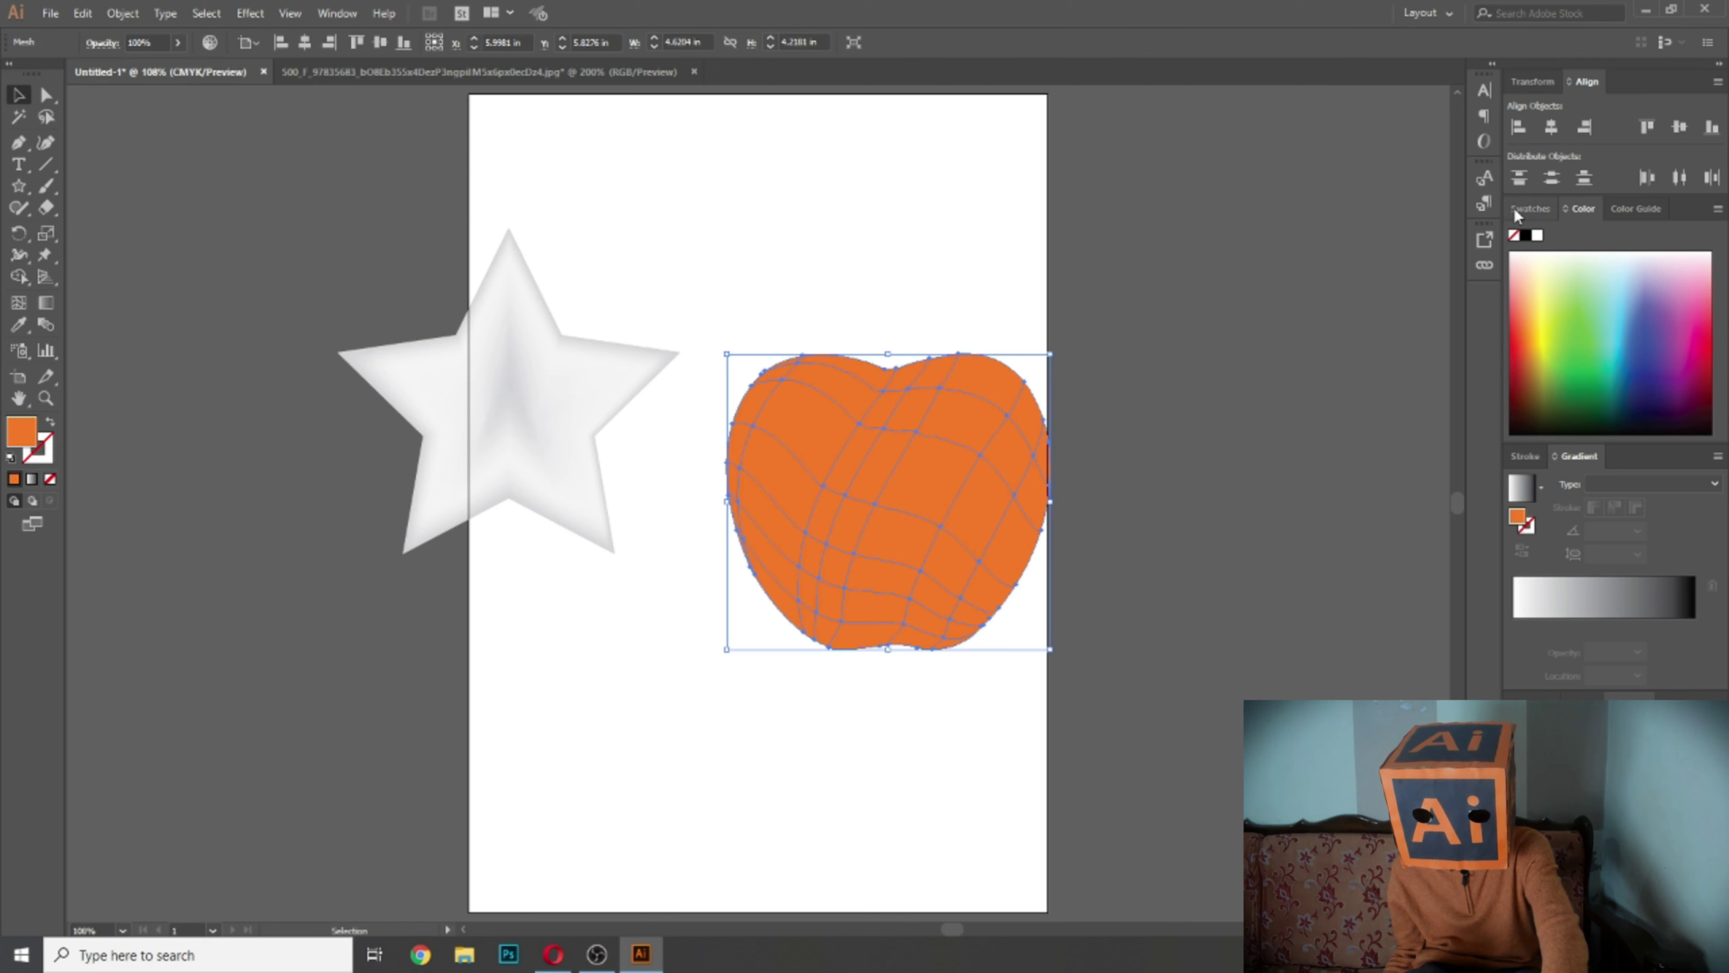
# Step: Fill the whole apple mesh with the pure red swatch and deselect it
pyautogui.click(1530, 208)
pyautogui.click(1564, 264)
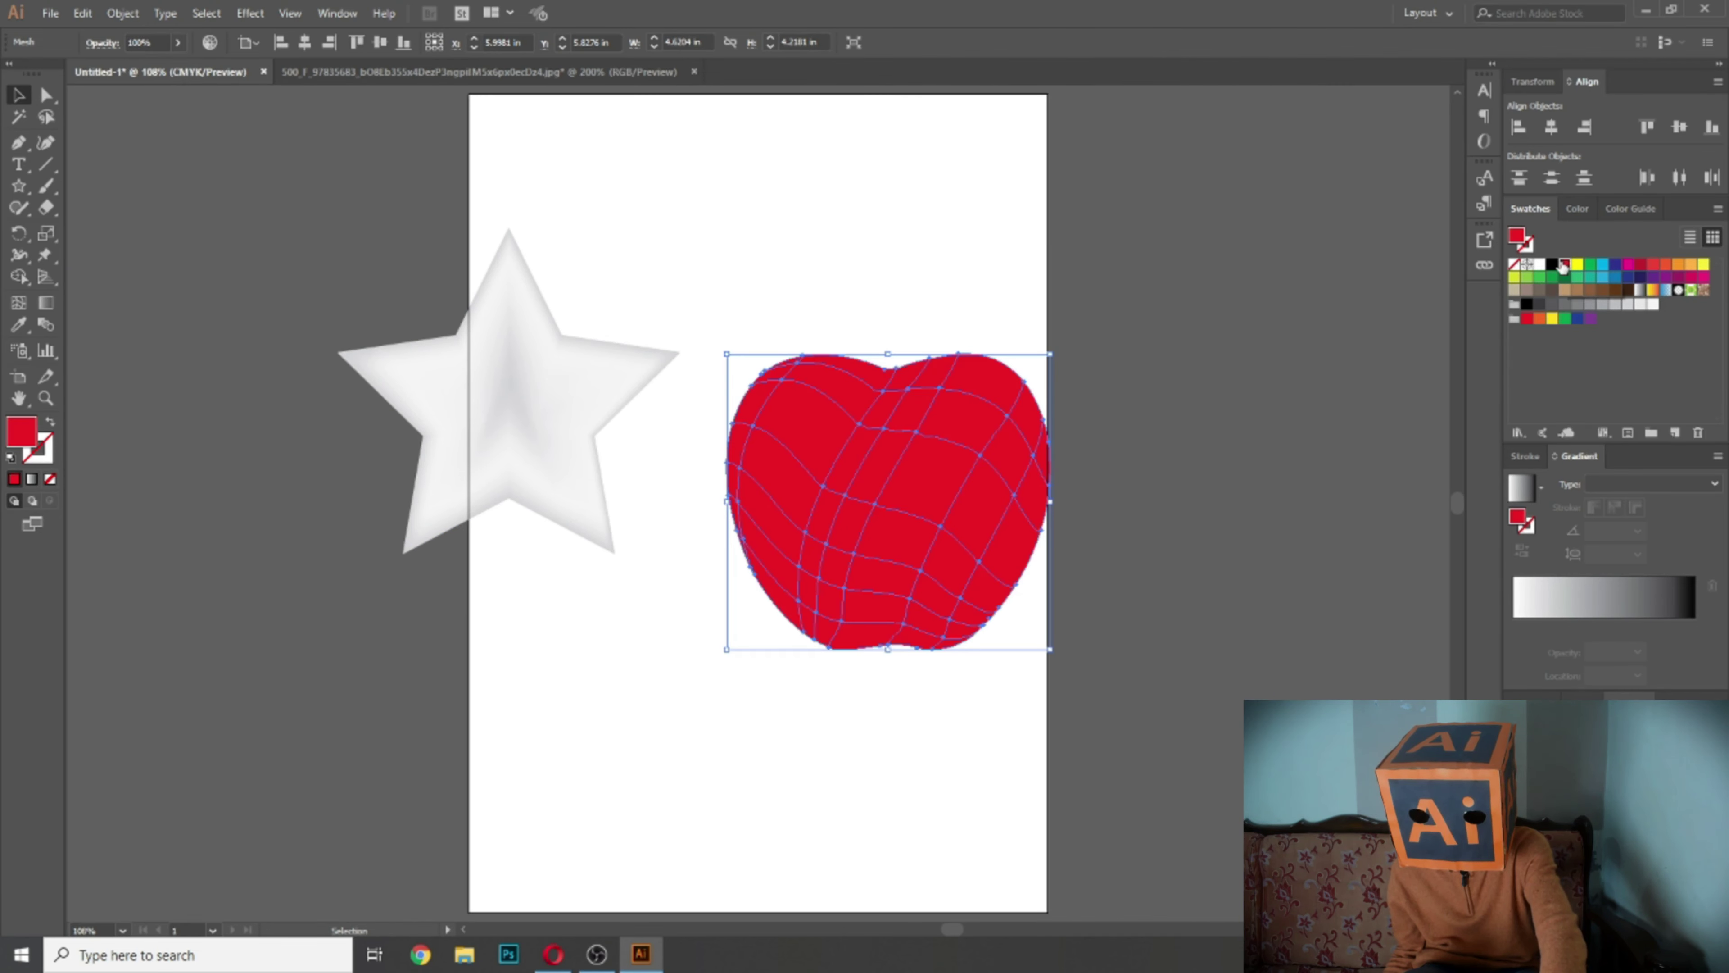
pyautogui.click(952, 240)
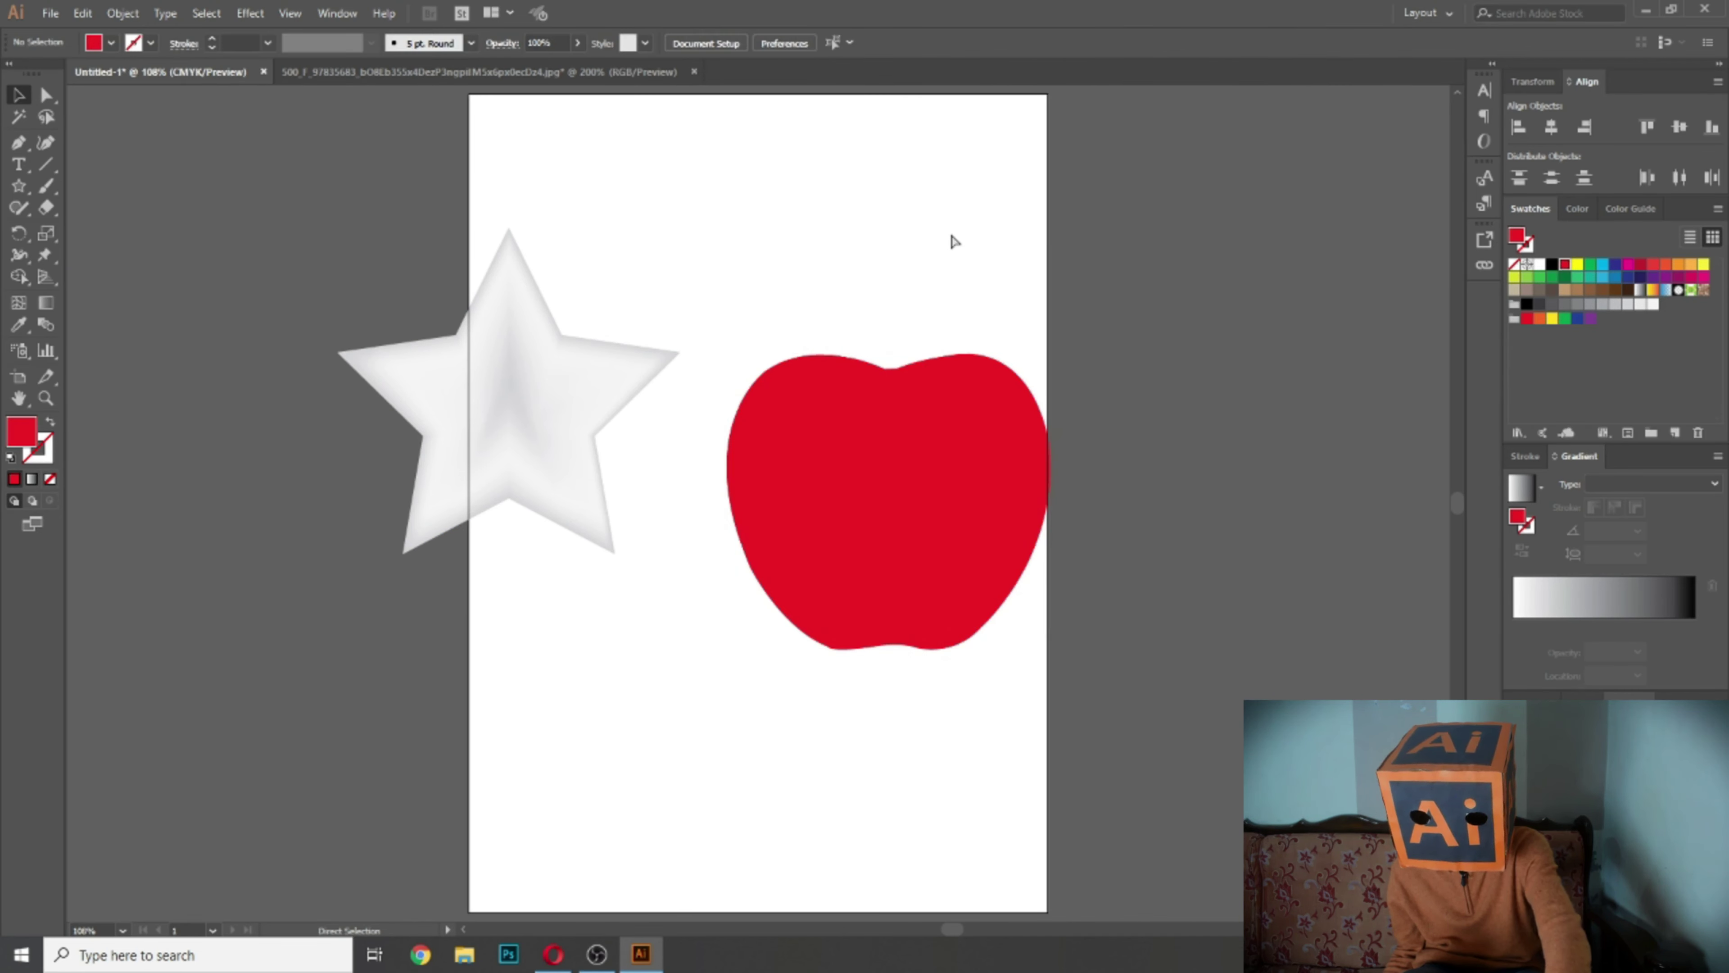
# Step: Recolor the whole apple mesh with a lighter, softer red from the color spectrum and deselect it
pyautogui.hotkey('ctrl', '+')
pyautogui.hotkey('ctrl', '+')
pyautogui.moveTo(1277, 371); pyautogui.dragTo(1222, 360)
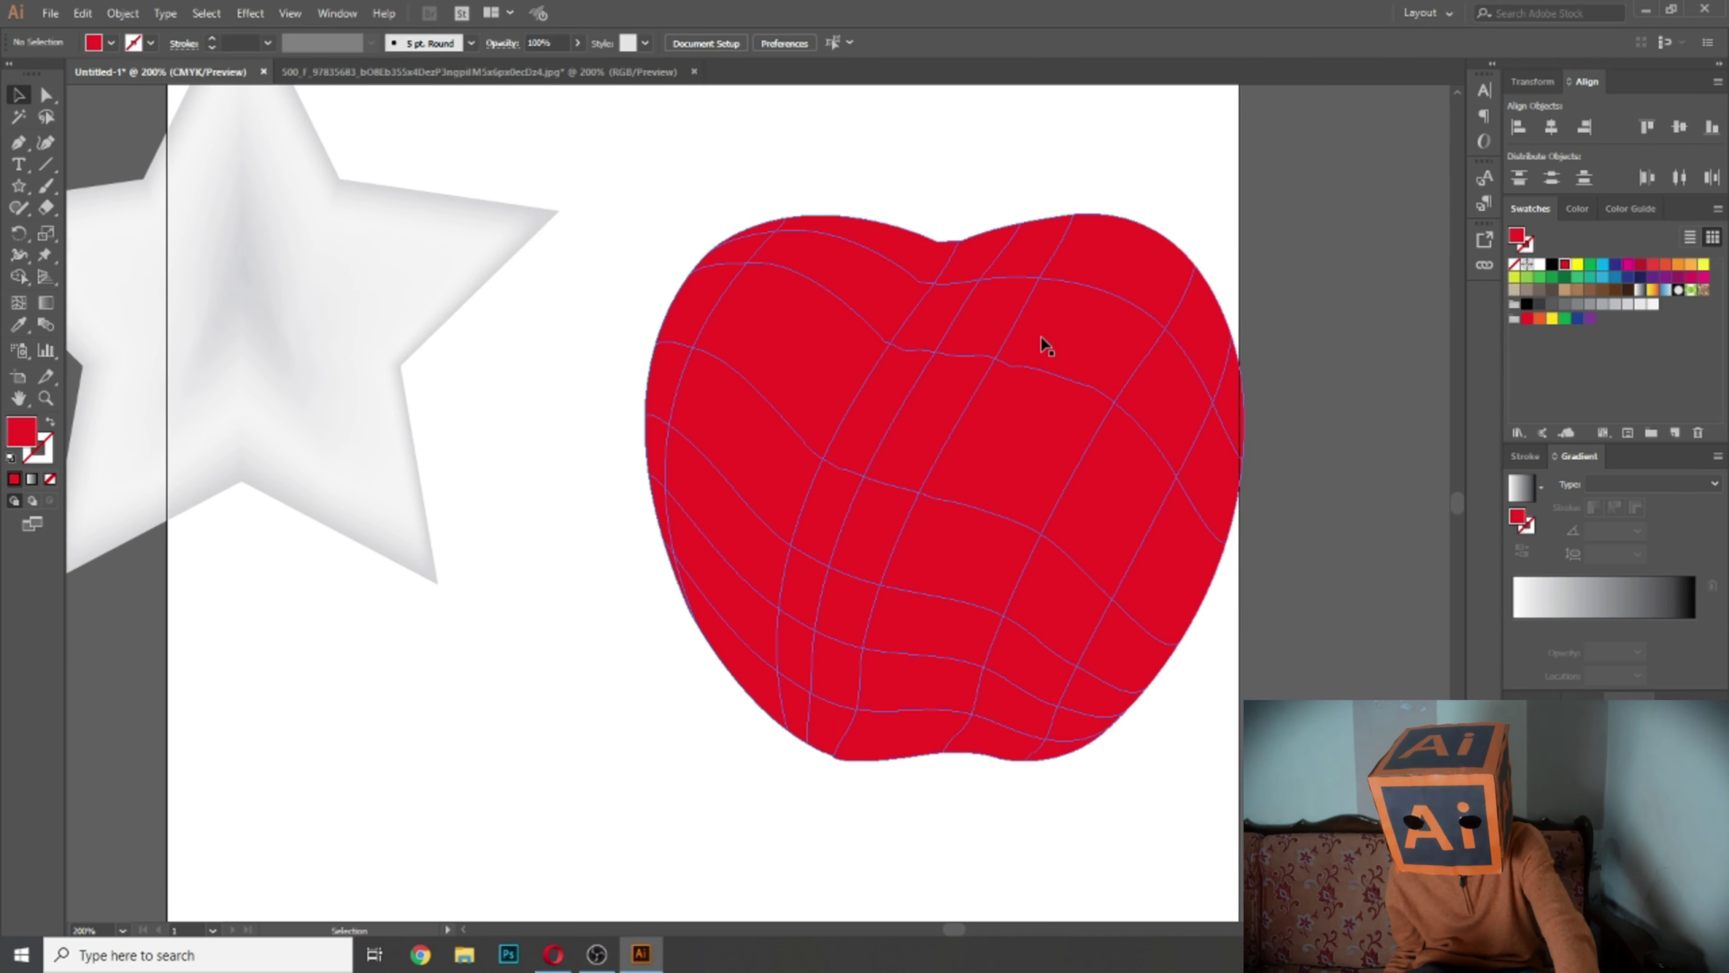
pyautogui.click(1223, 348)
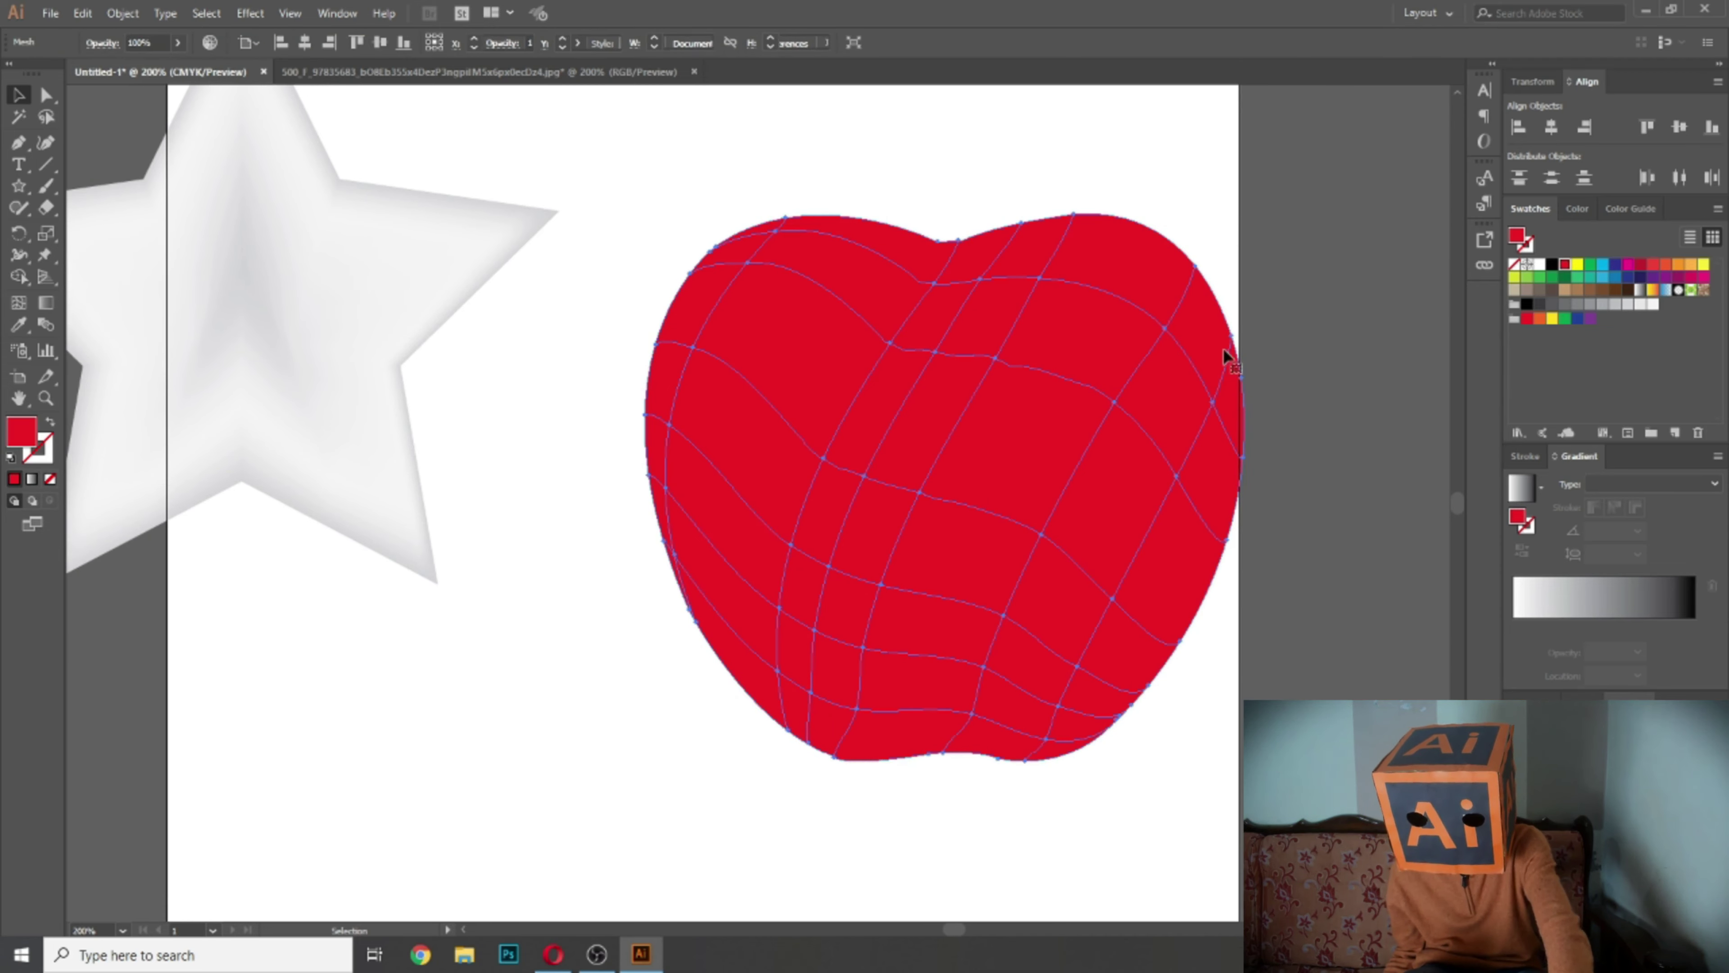
pyautogui.click(1577, 207)
pyautogui.moveTo(1523, 365); pyautogui.dragTo(1515, 329)
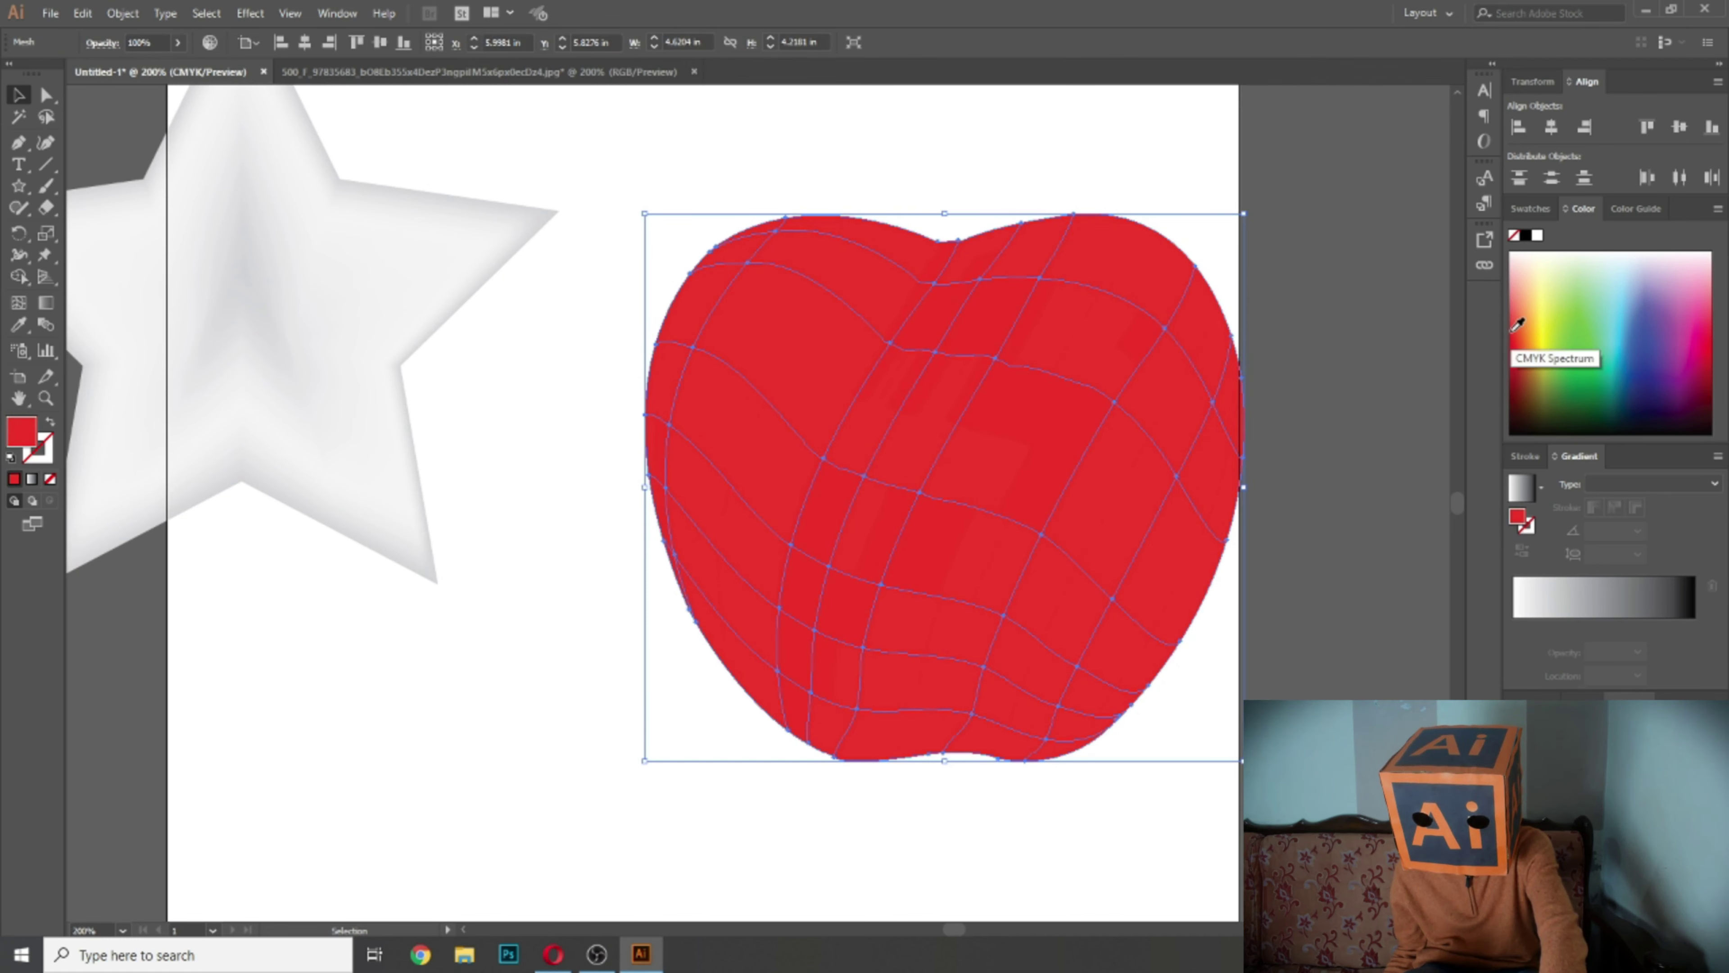
pyautogui.click(1519, 320)
pyautogui.click(1517, 307)
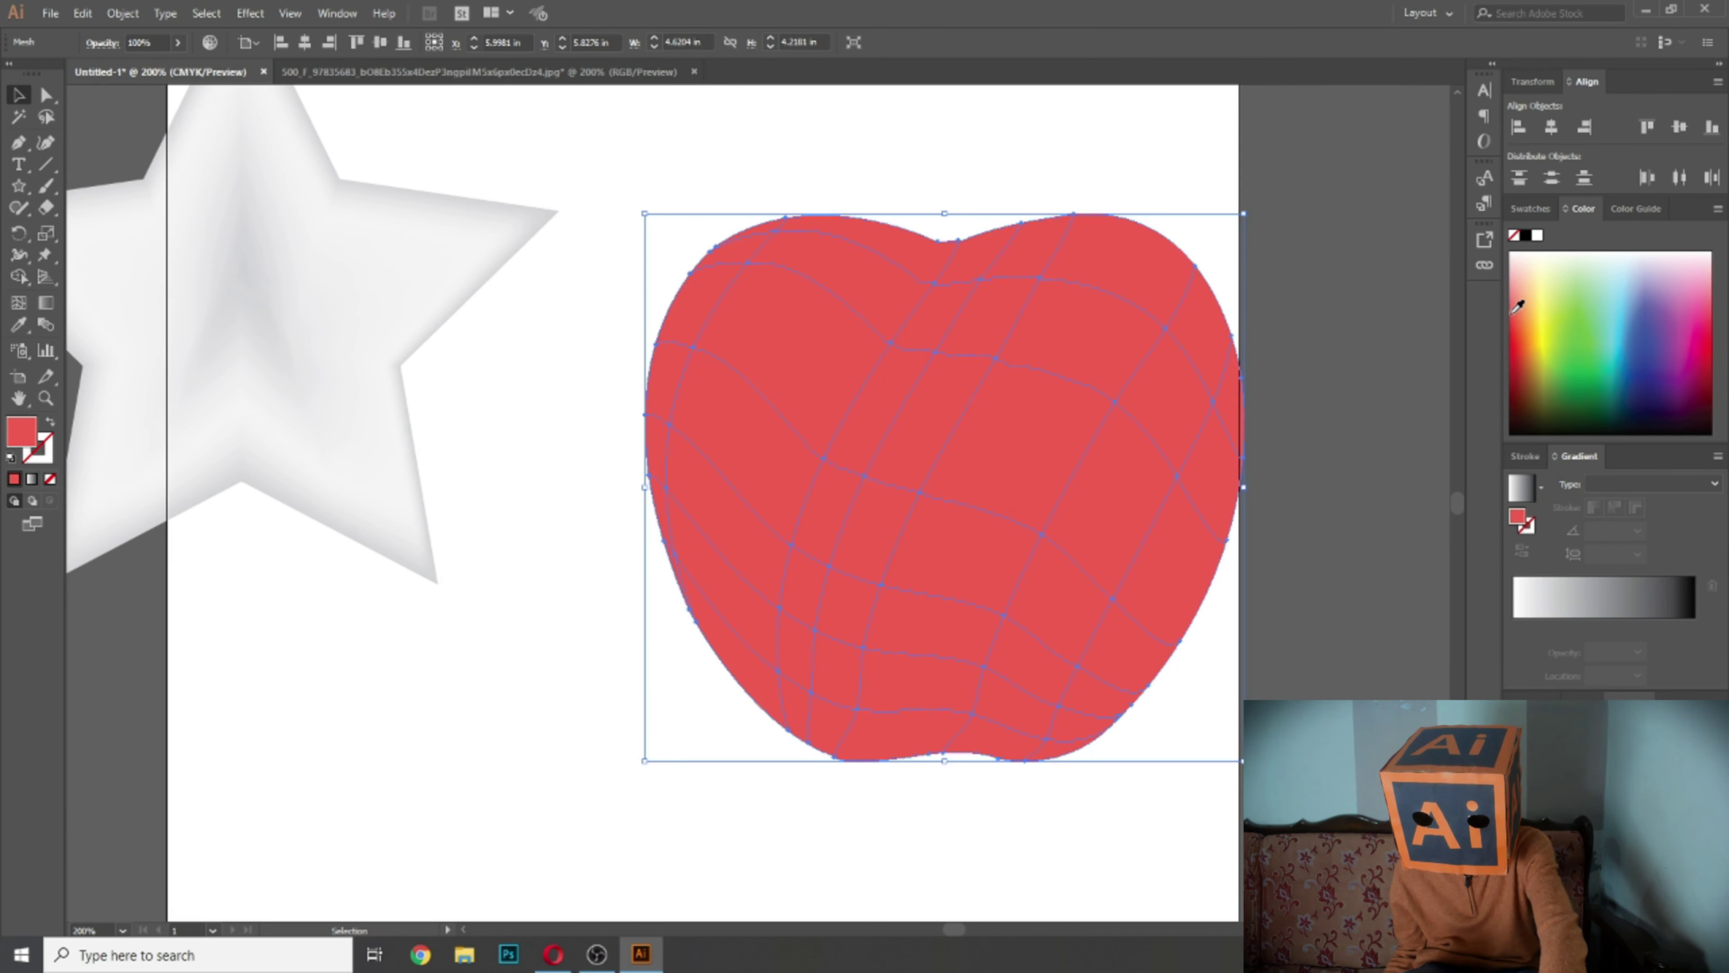
pyautogui.click(868, 117)
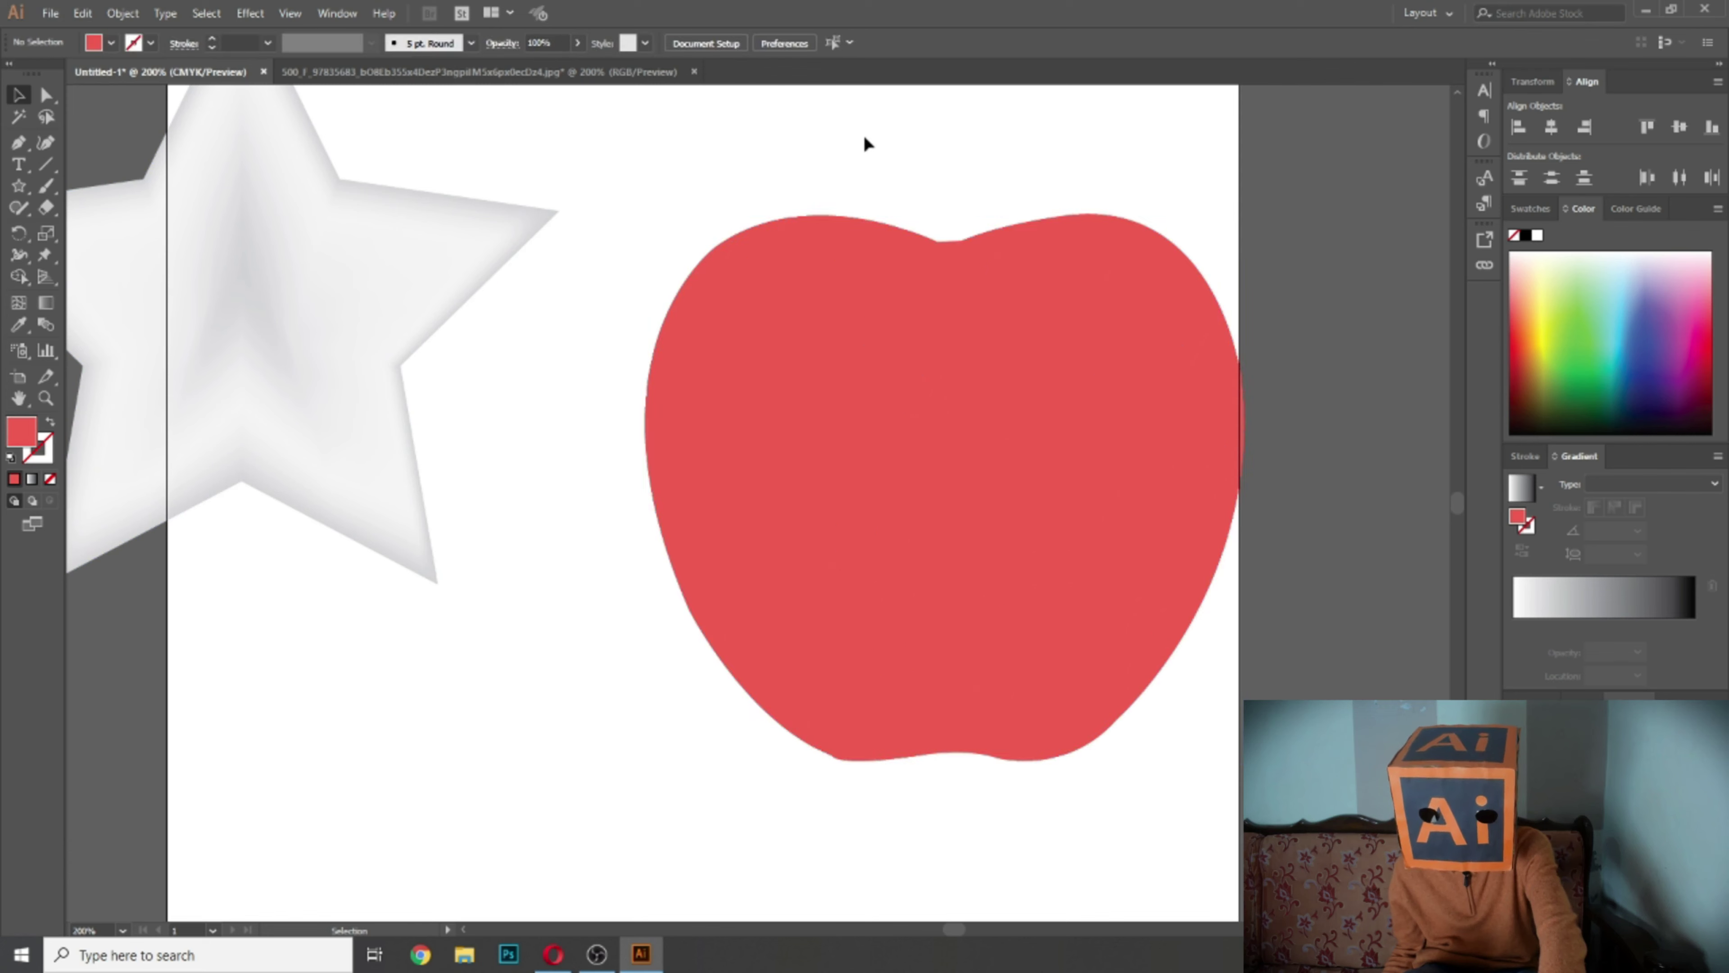
# Step: Color the two crossing mesh points near the top of the apple's upper-left shoulder with the pure red swatch
pyautogui.click(831, 262)
pyautogui.press('a')
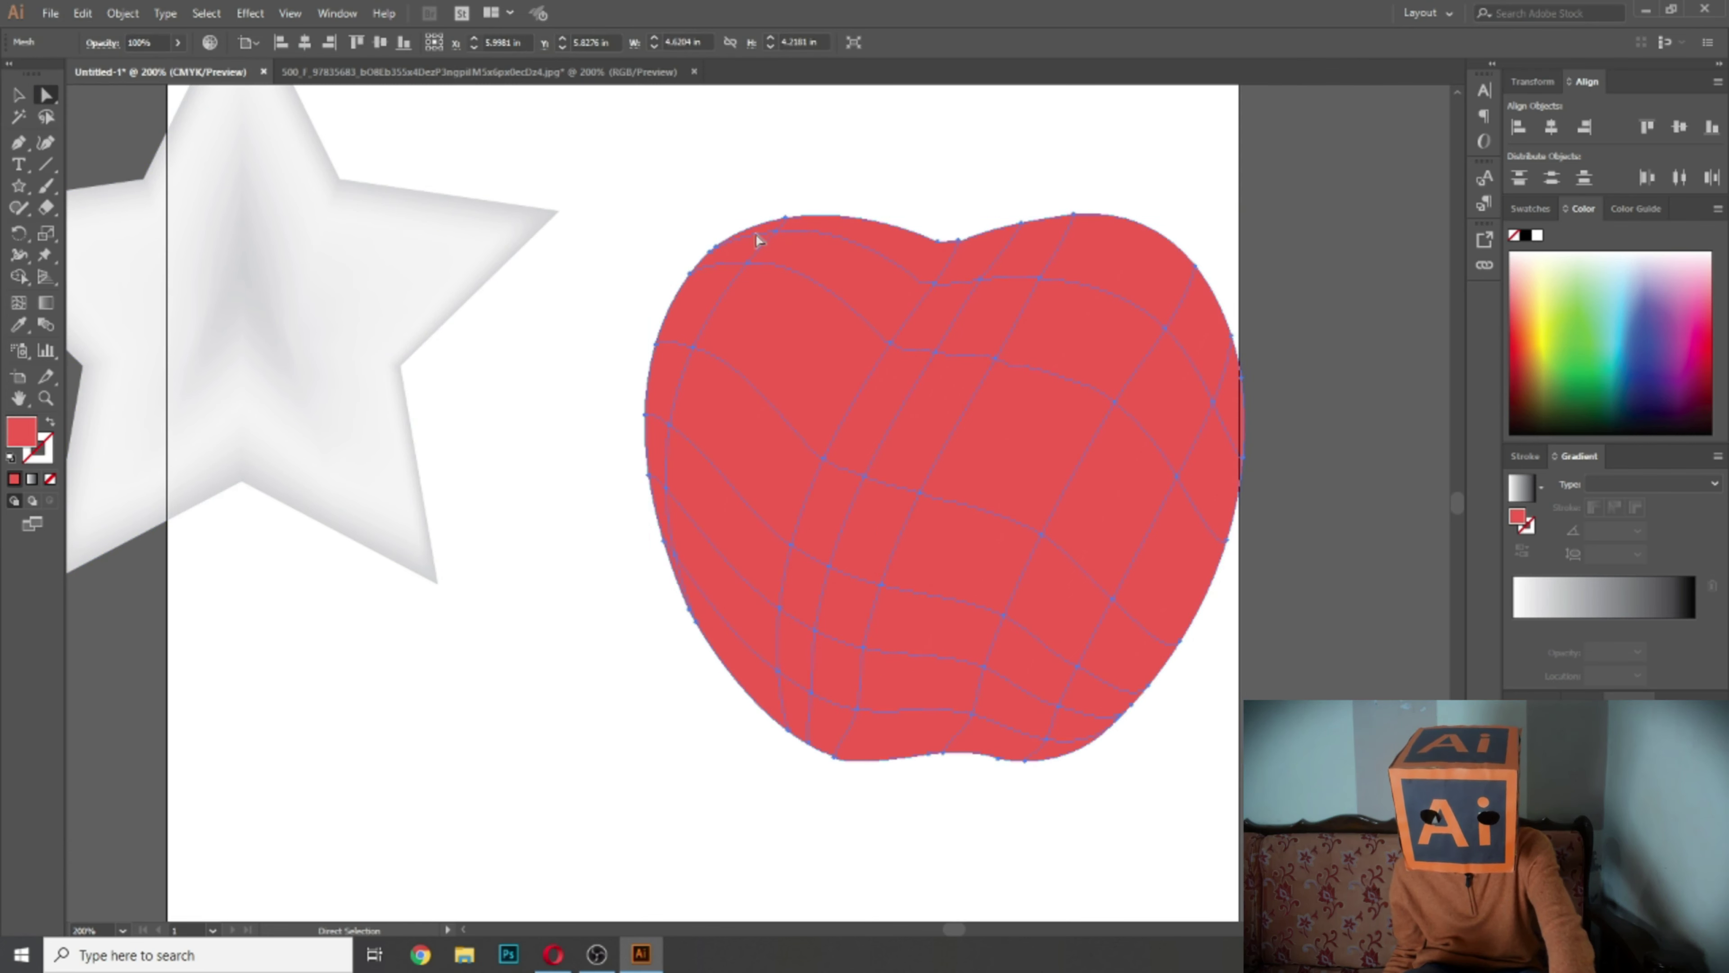
pyautogui.click(776, 227)
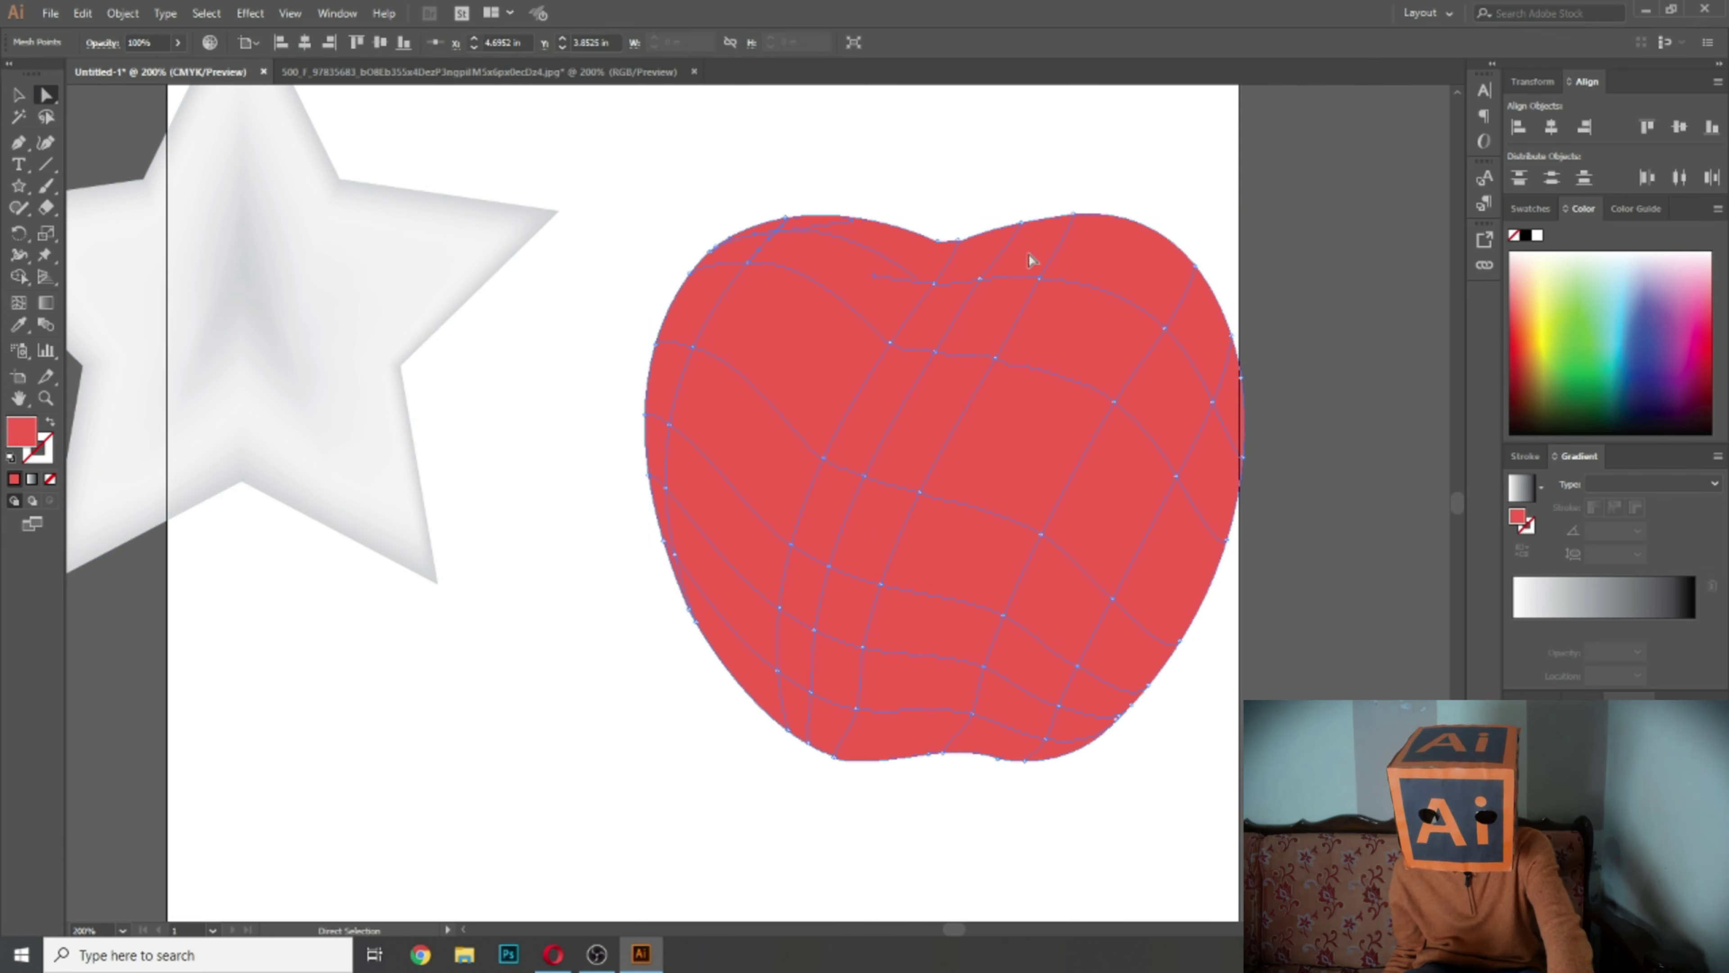
pyautogui.click(1530, 208)
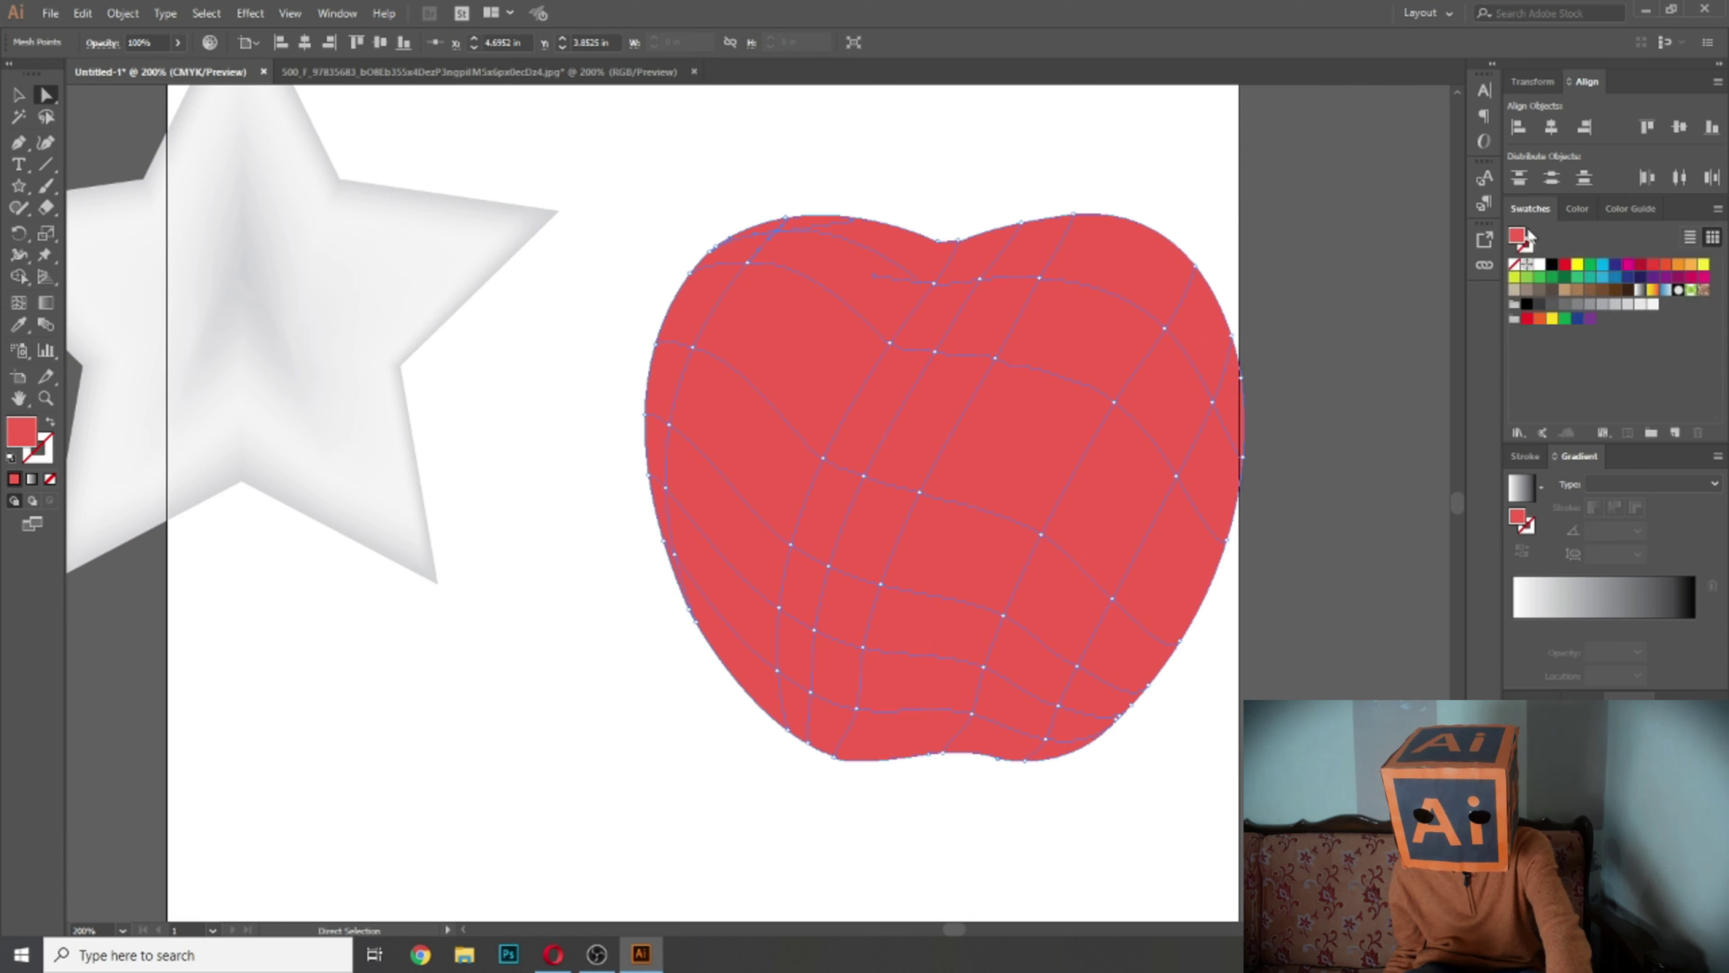
pyautogui.click(1567, 266)
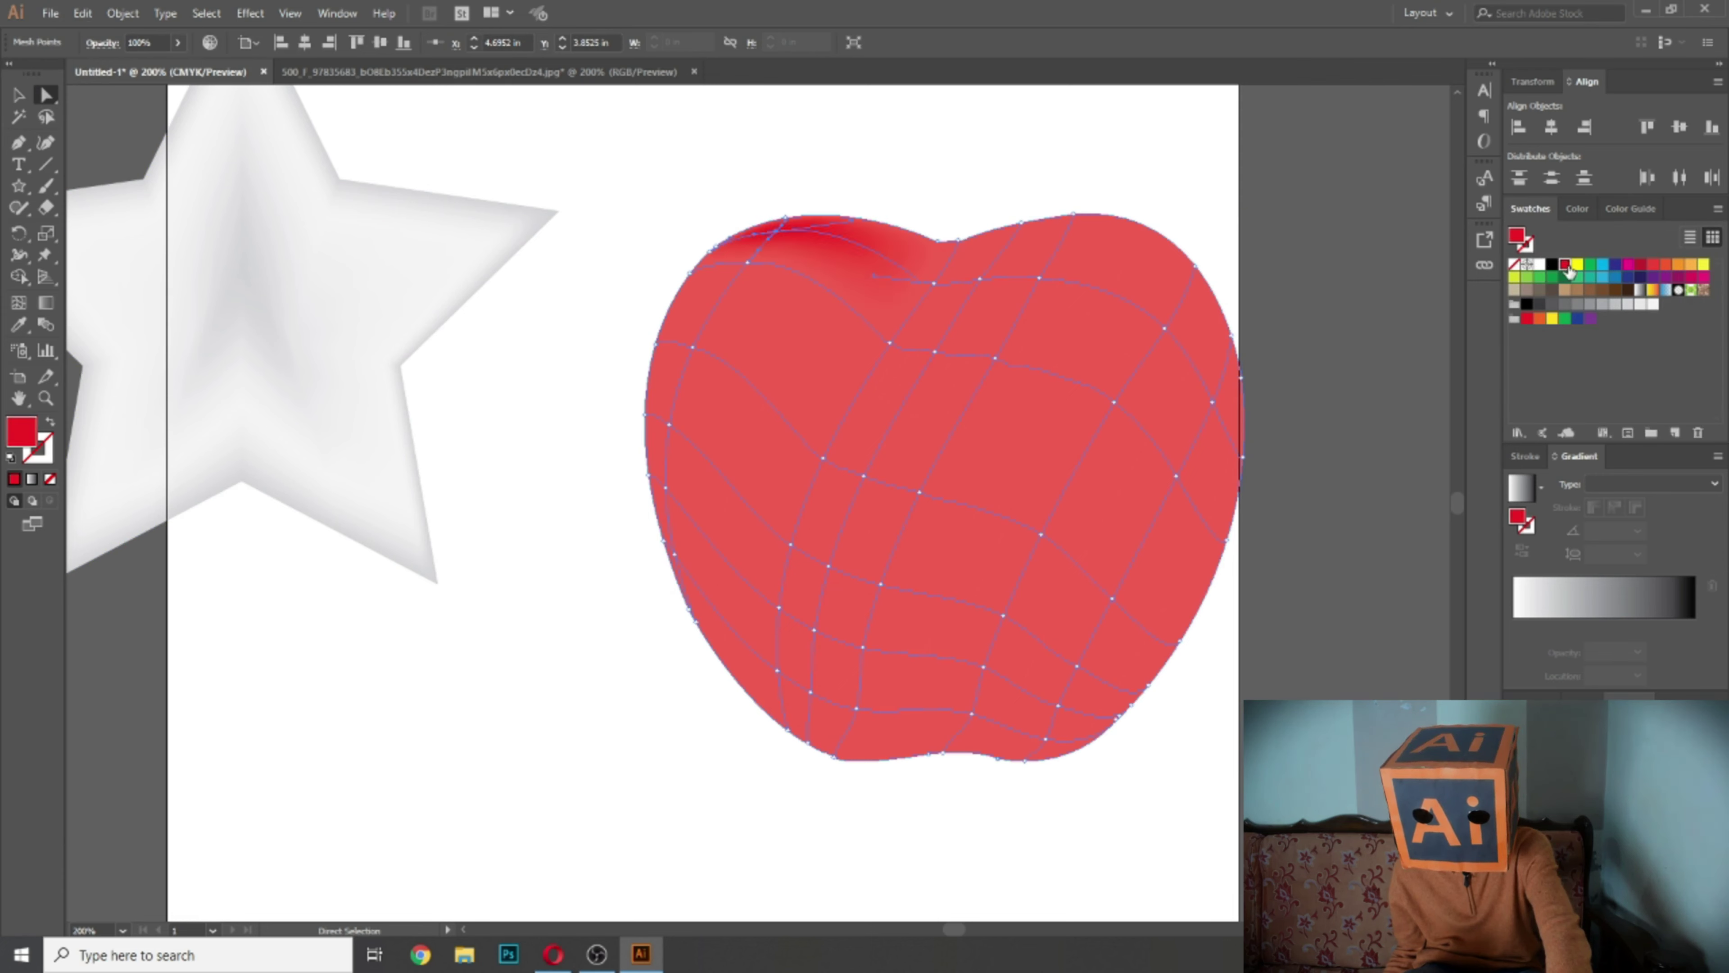
pyautogui.click(749, 261)
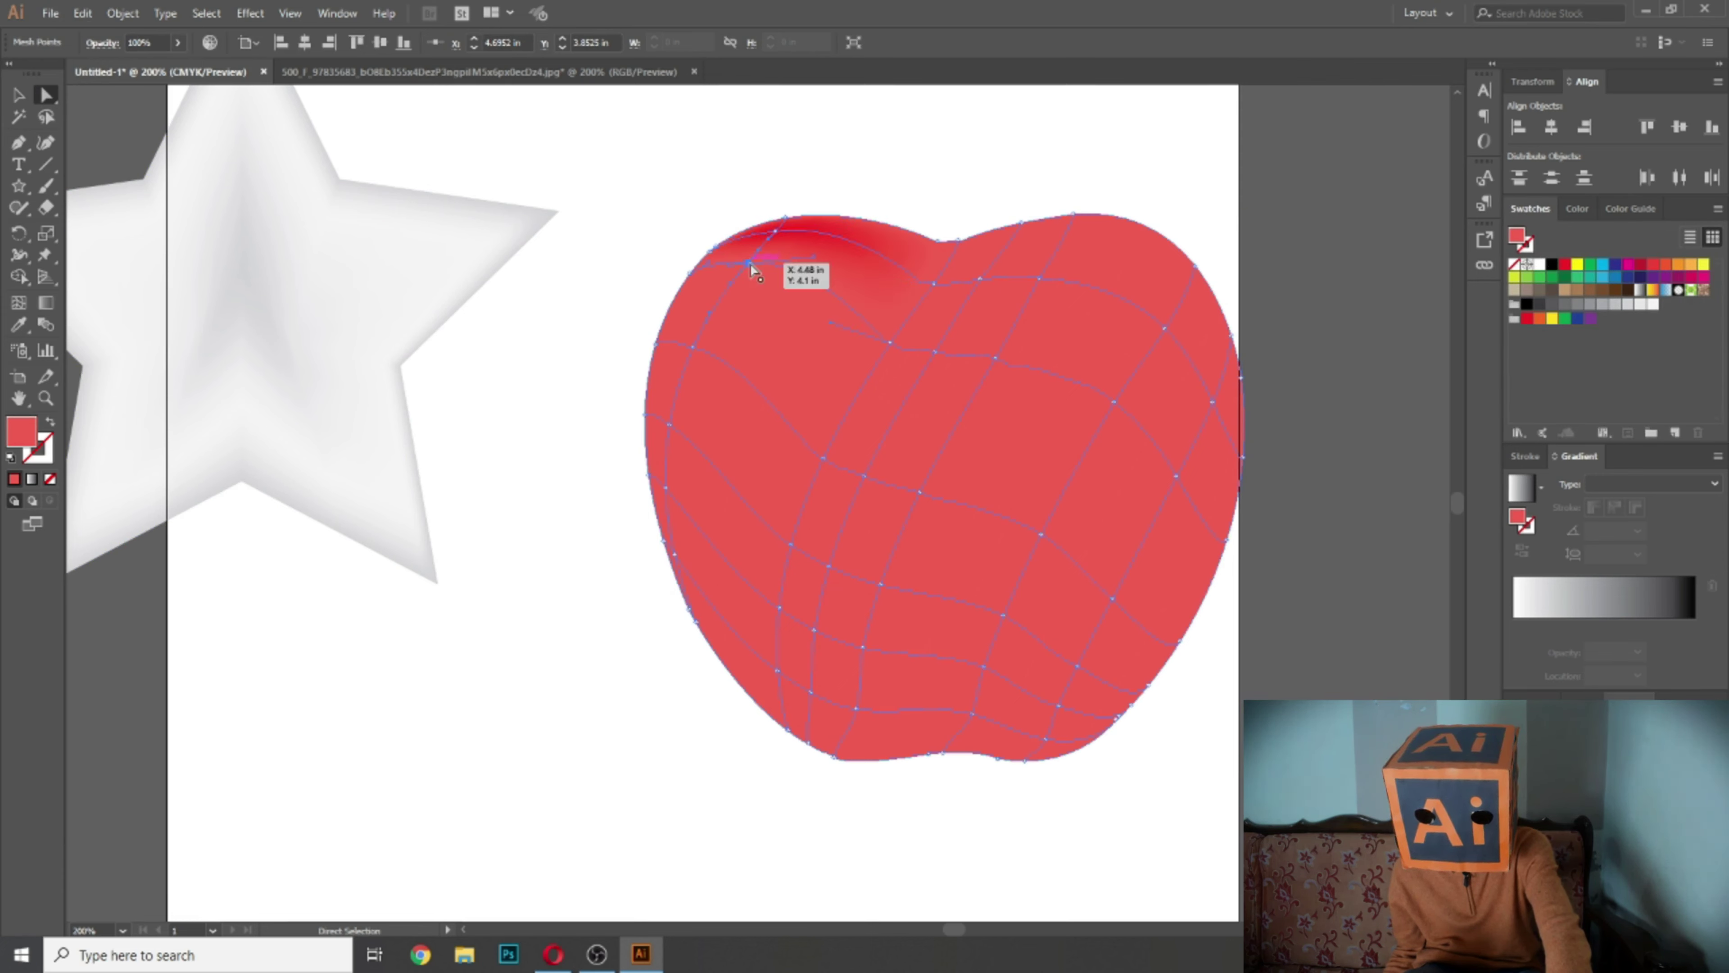
pyautogui.click(1566, 266)
# Step: Color the next two crossing mesh points down the apple's left side with the pure red swatch
pyautogui.click(693, 347)
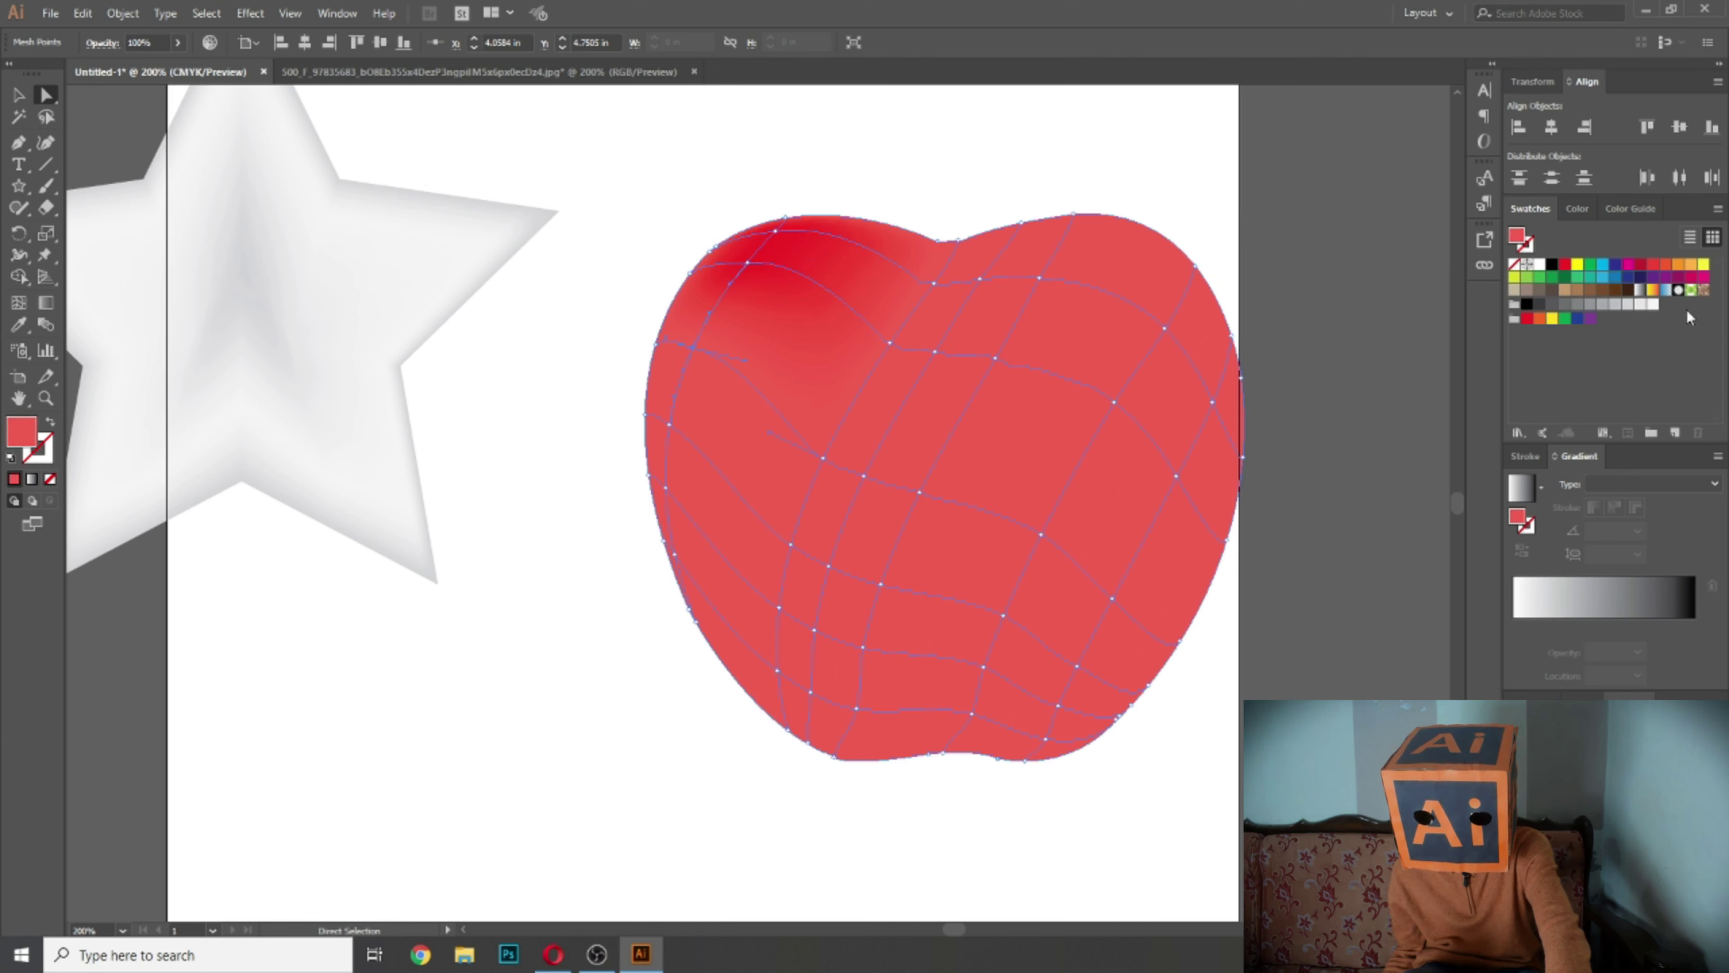
pyautogui.click(1566, 265)
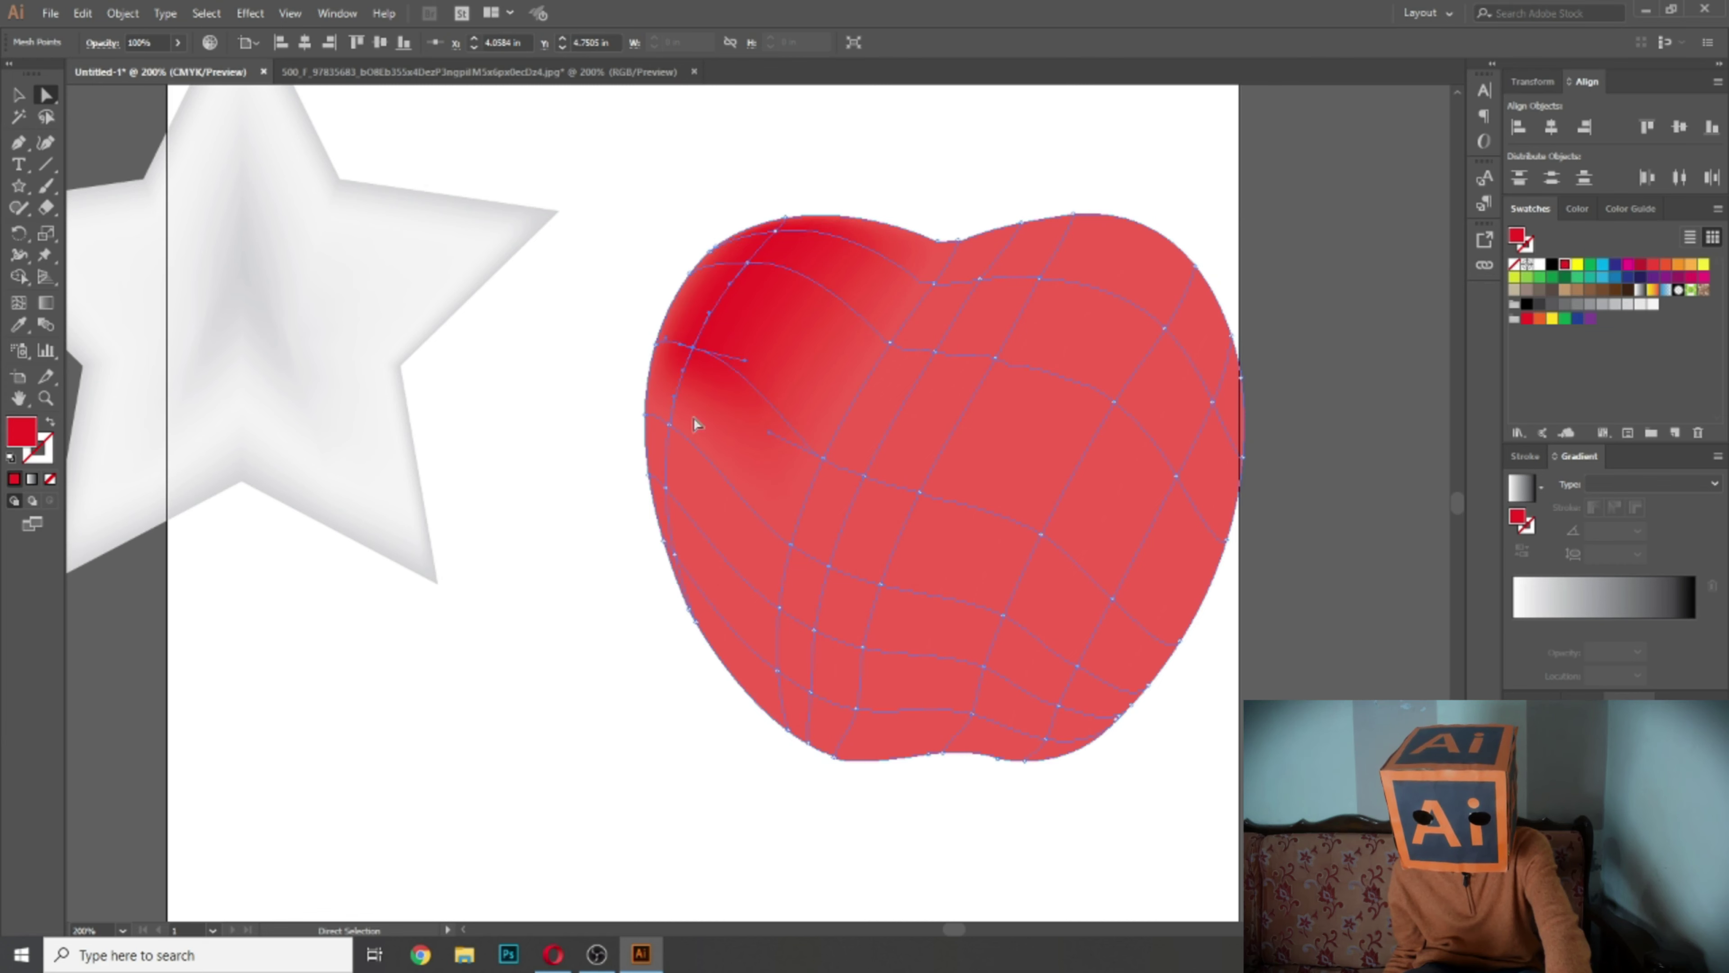
pyautogui.click(670, 425)
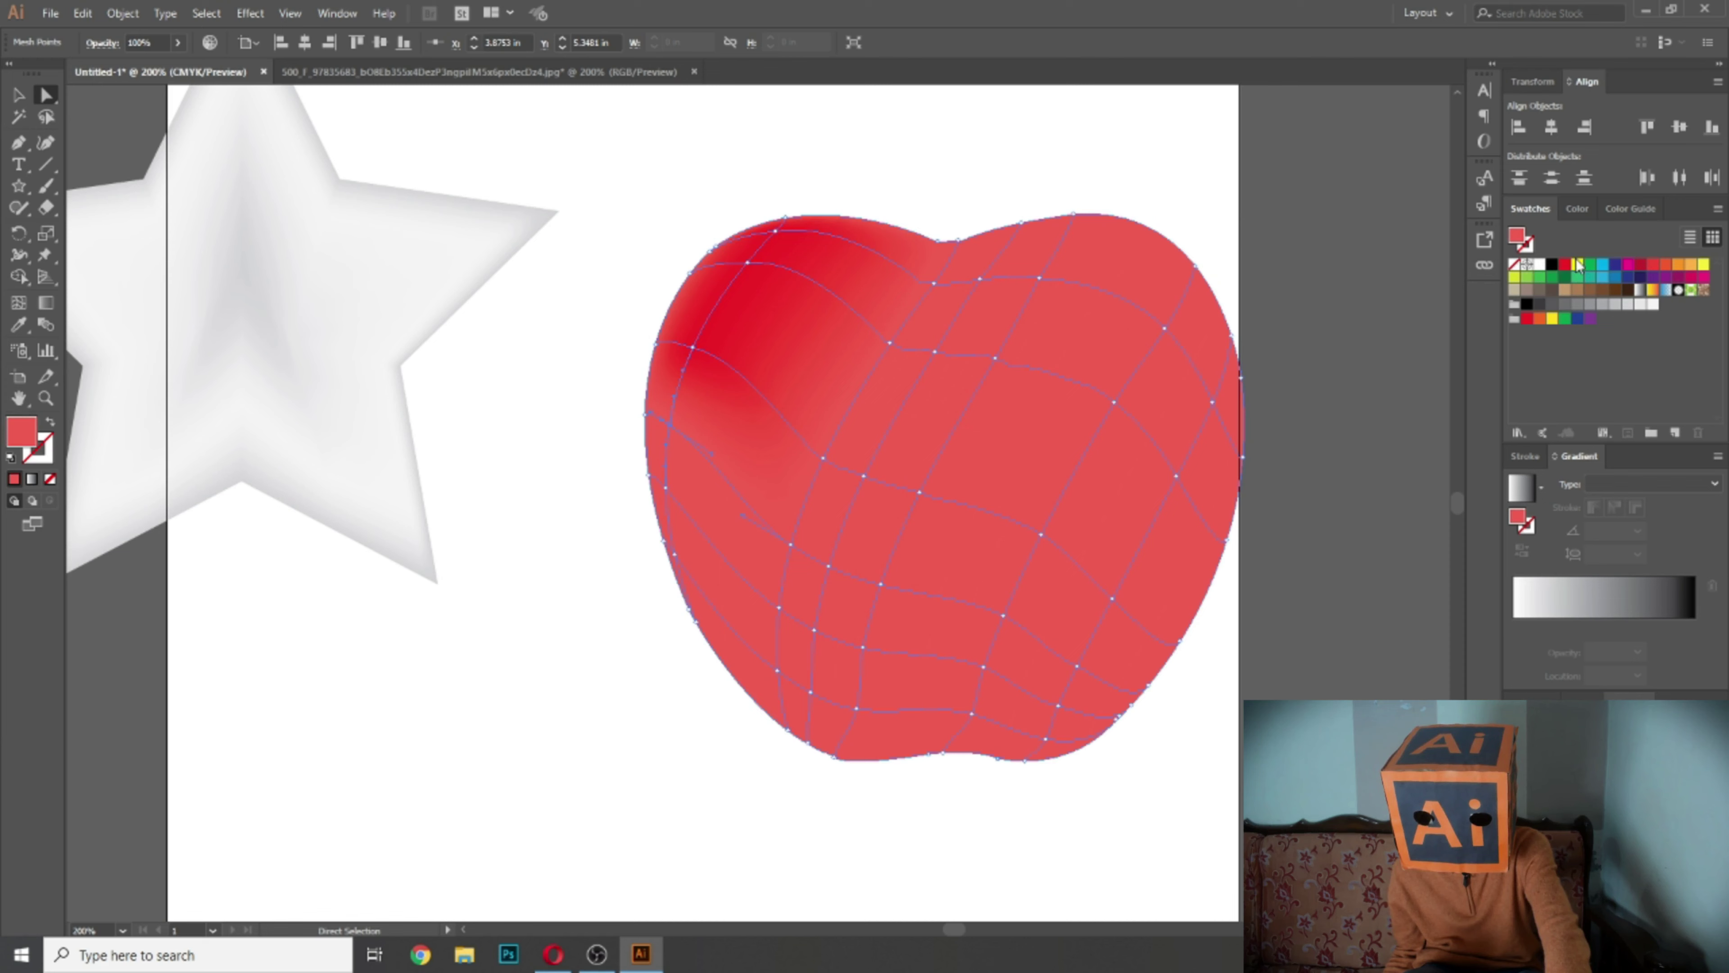
pyautogui.click(1566, 266)
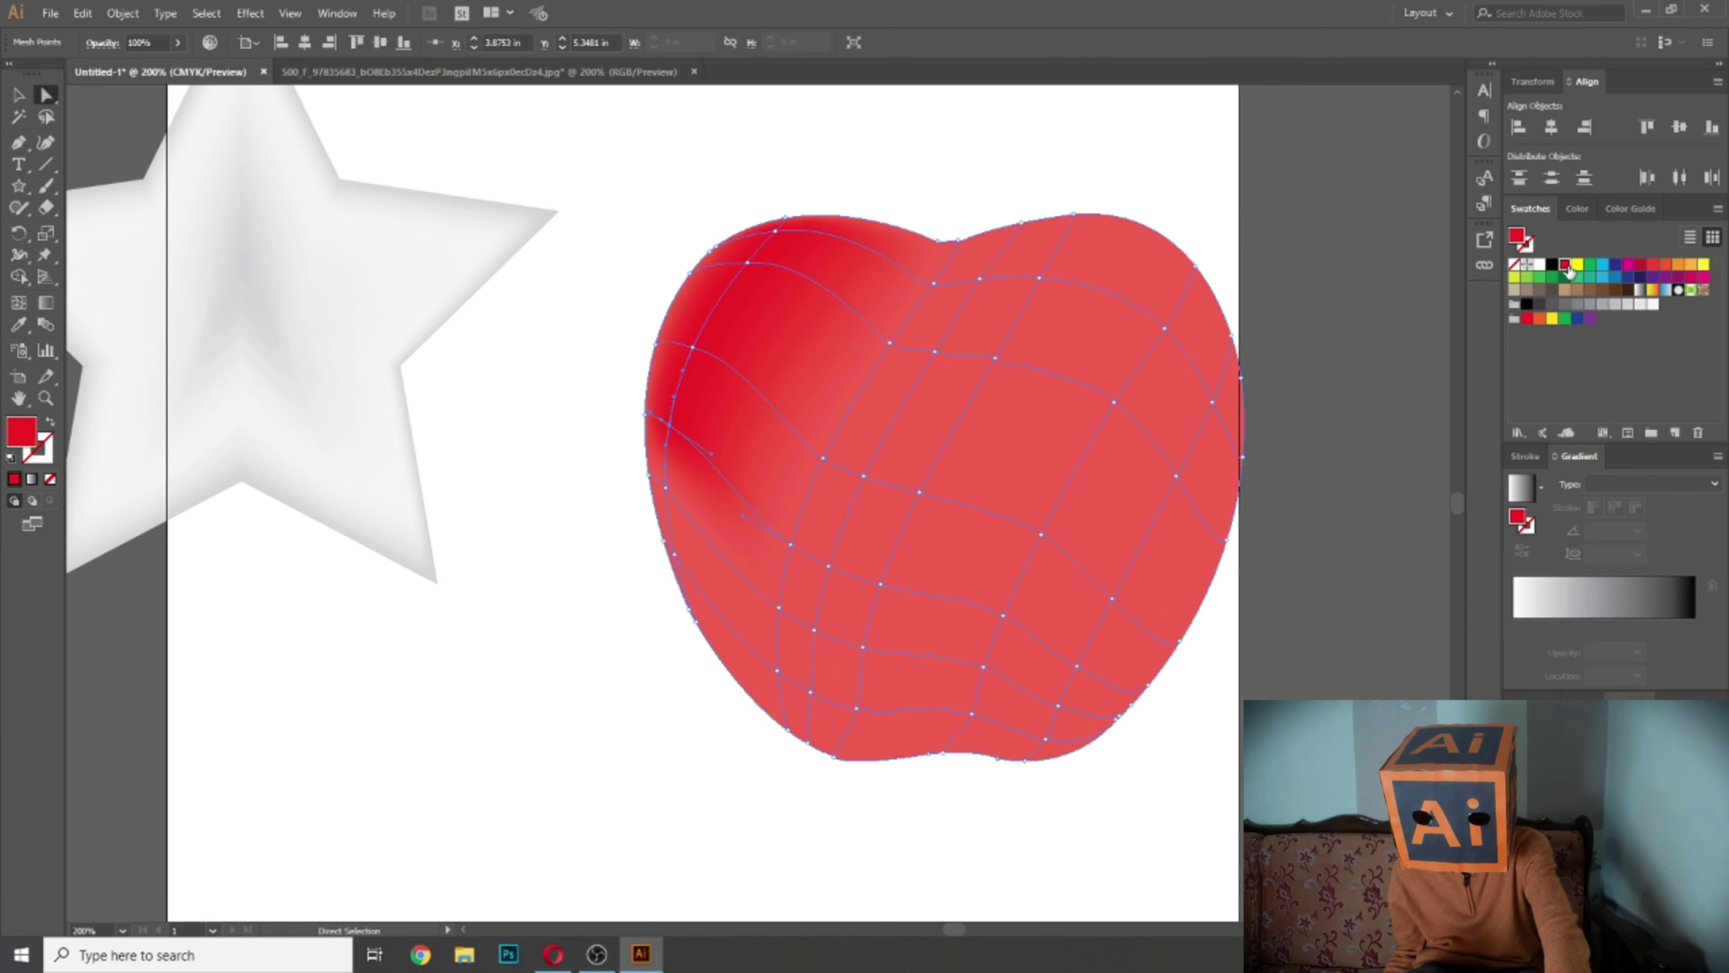
# Step: Color the two mesh points inside the apple's upper-left shoulder green: C=75 M=0 Y=75 K=0 above and C=85 M=10 Y=100 K=10 below
pyautogui.click(692, 349)
pyautogui.click(1577, 266)
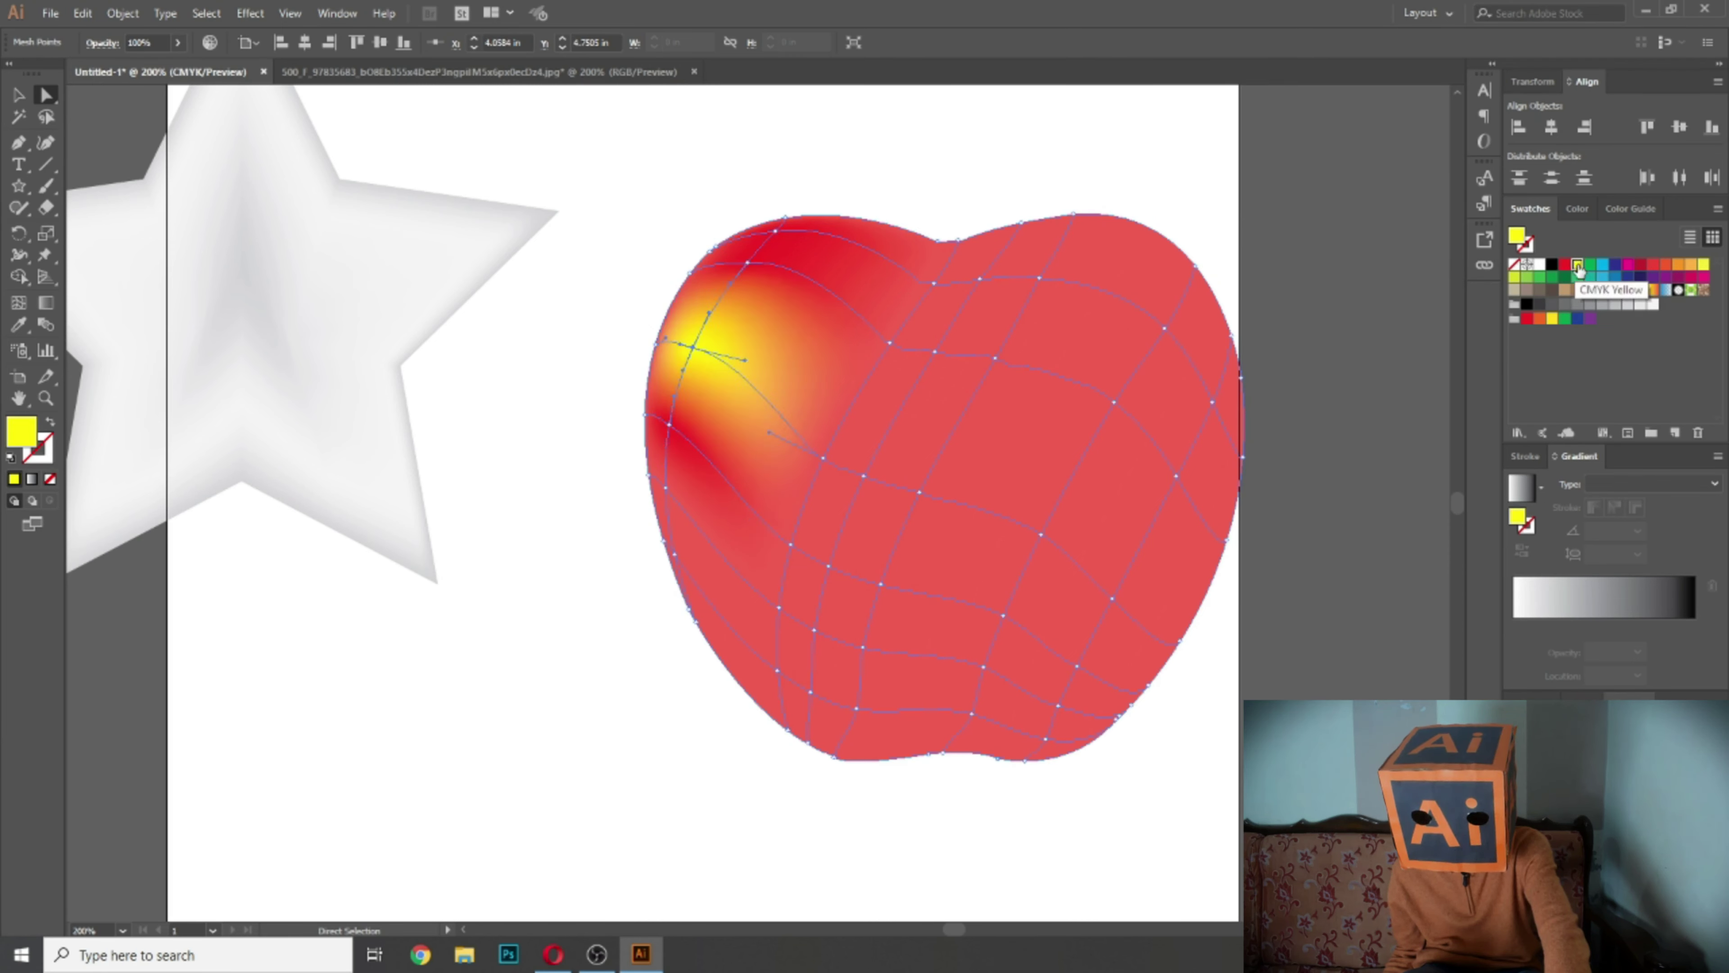
pyautogui.click(750, 262)
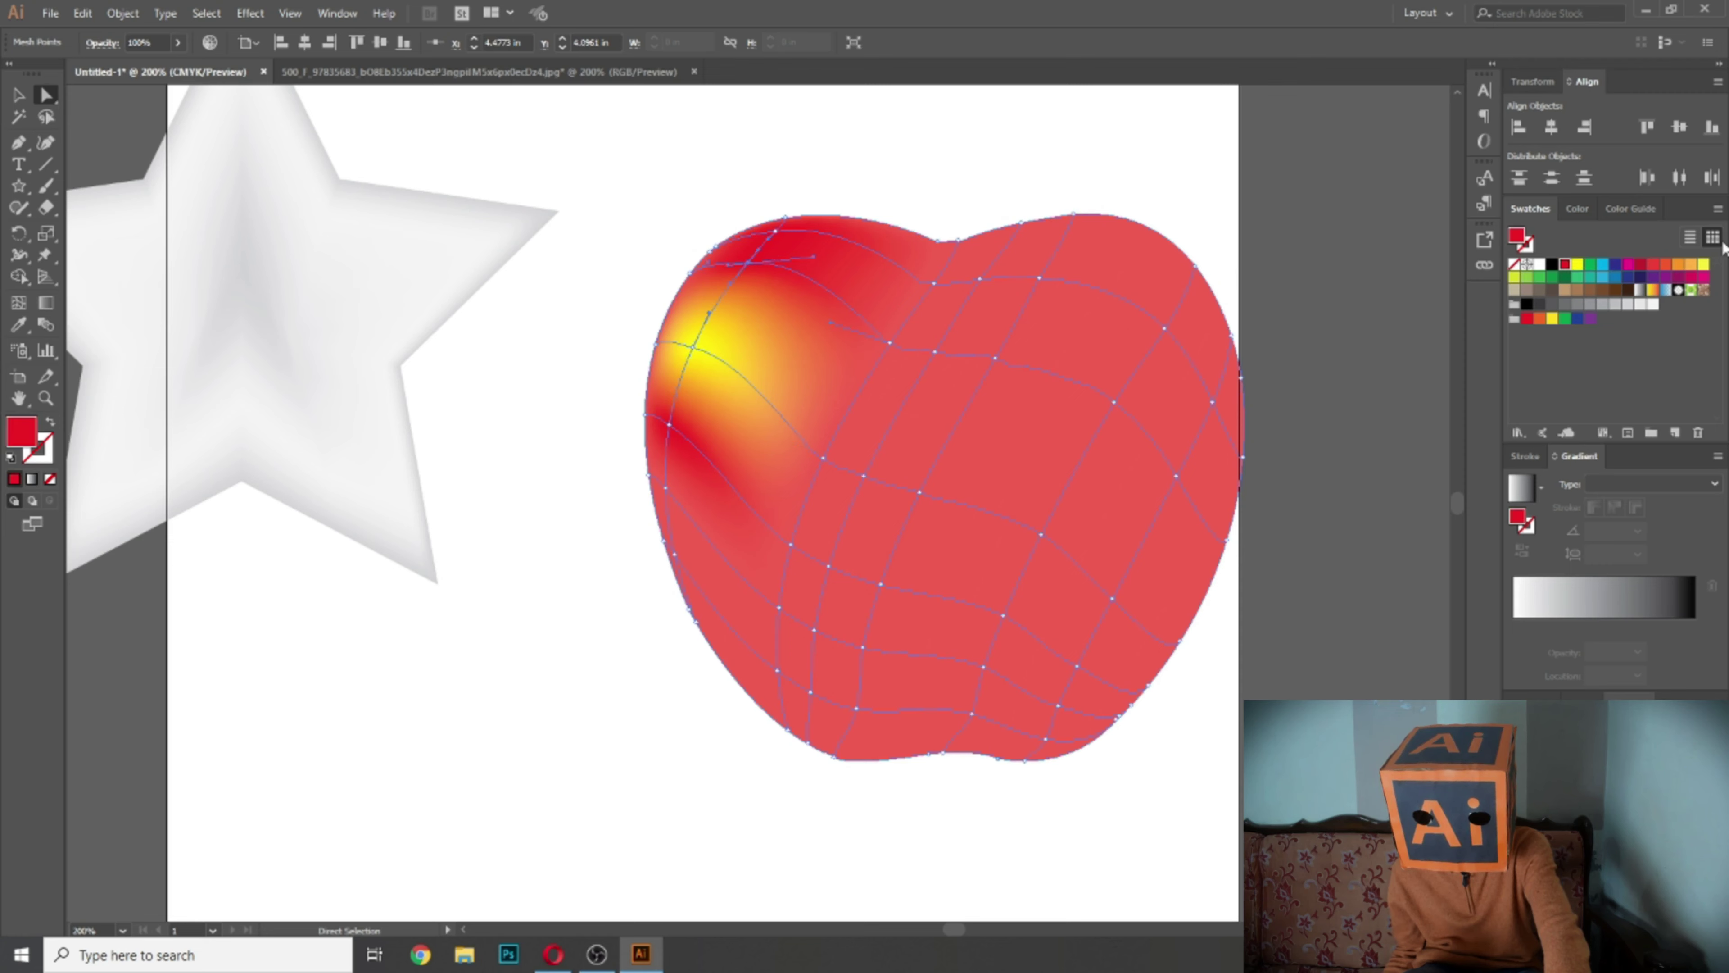
pyautogui.click(1577, 276)
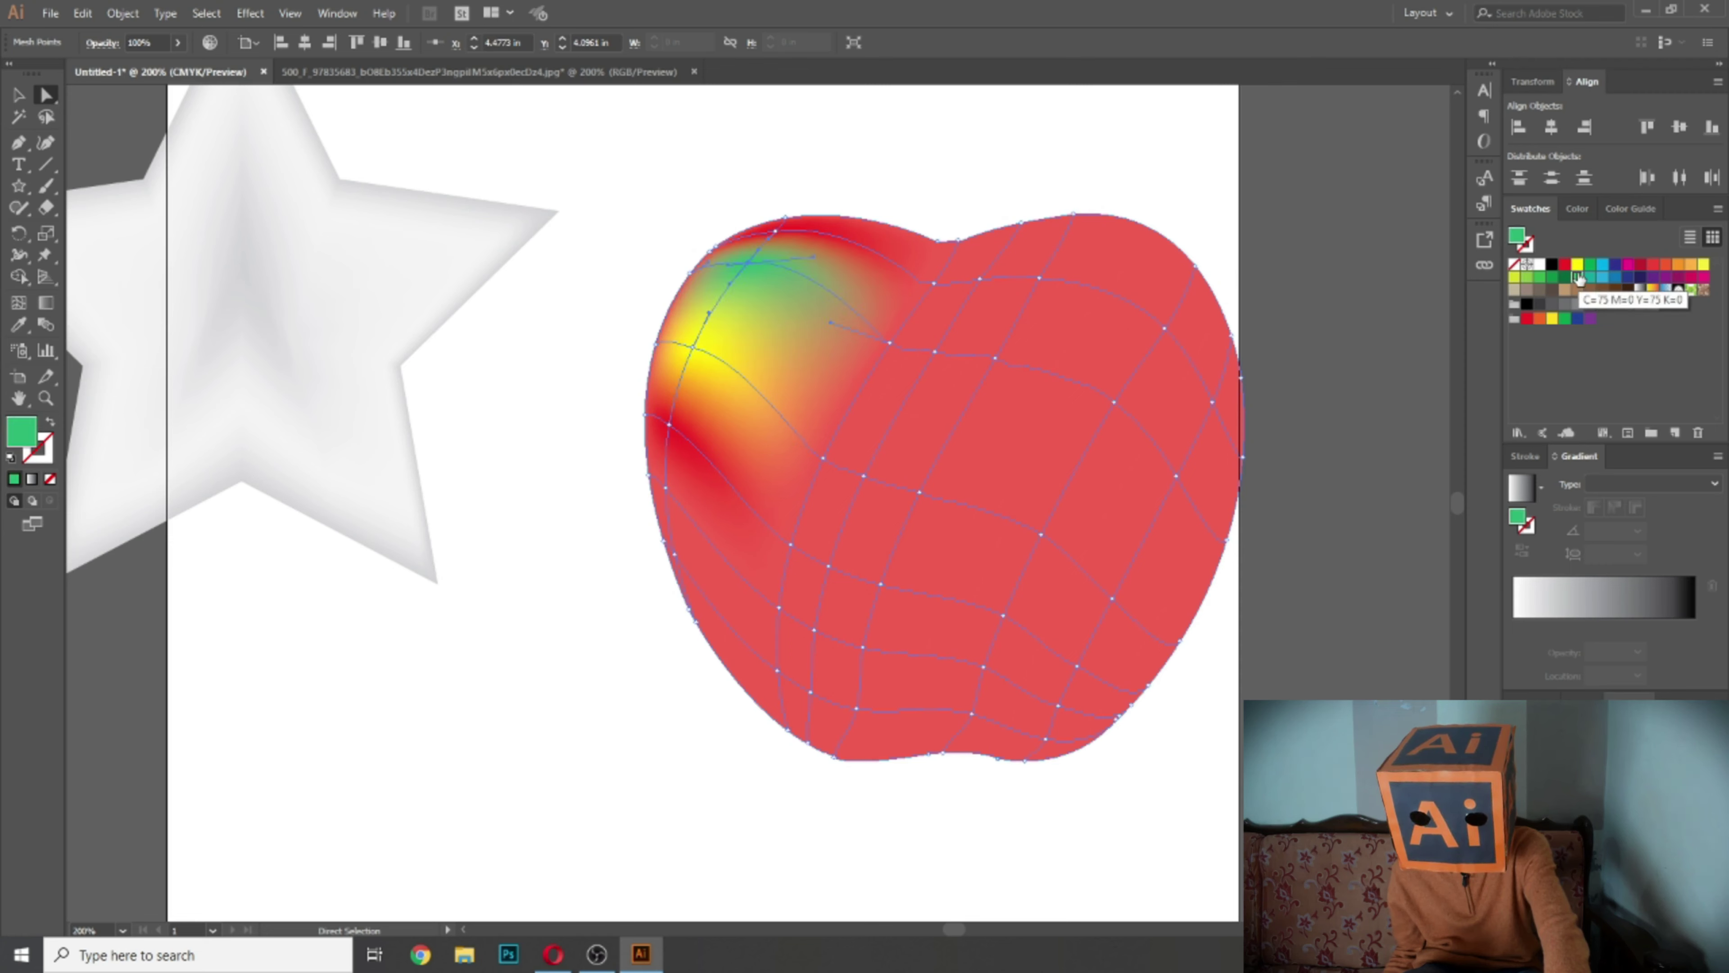
pyautogui.click(694, 346)
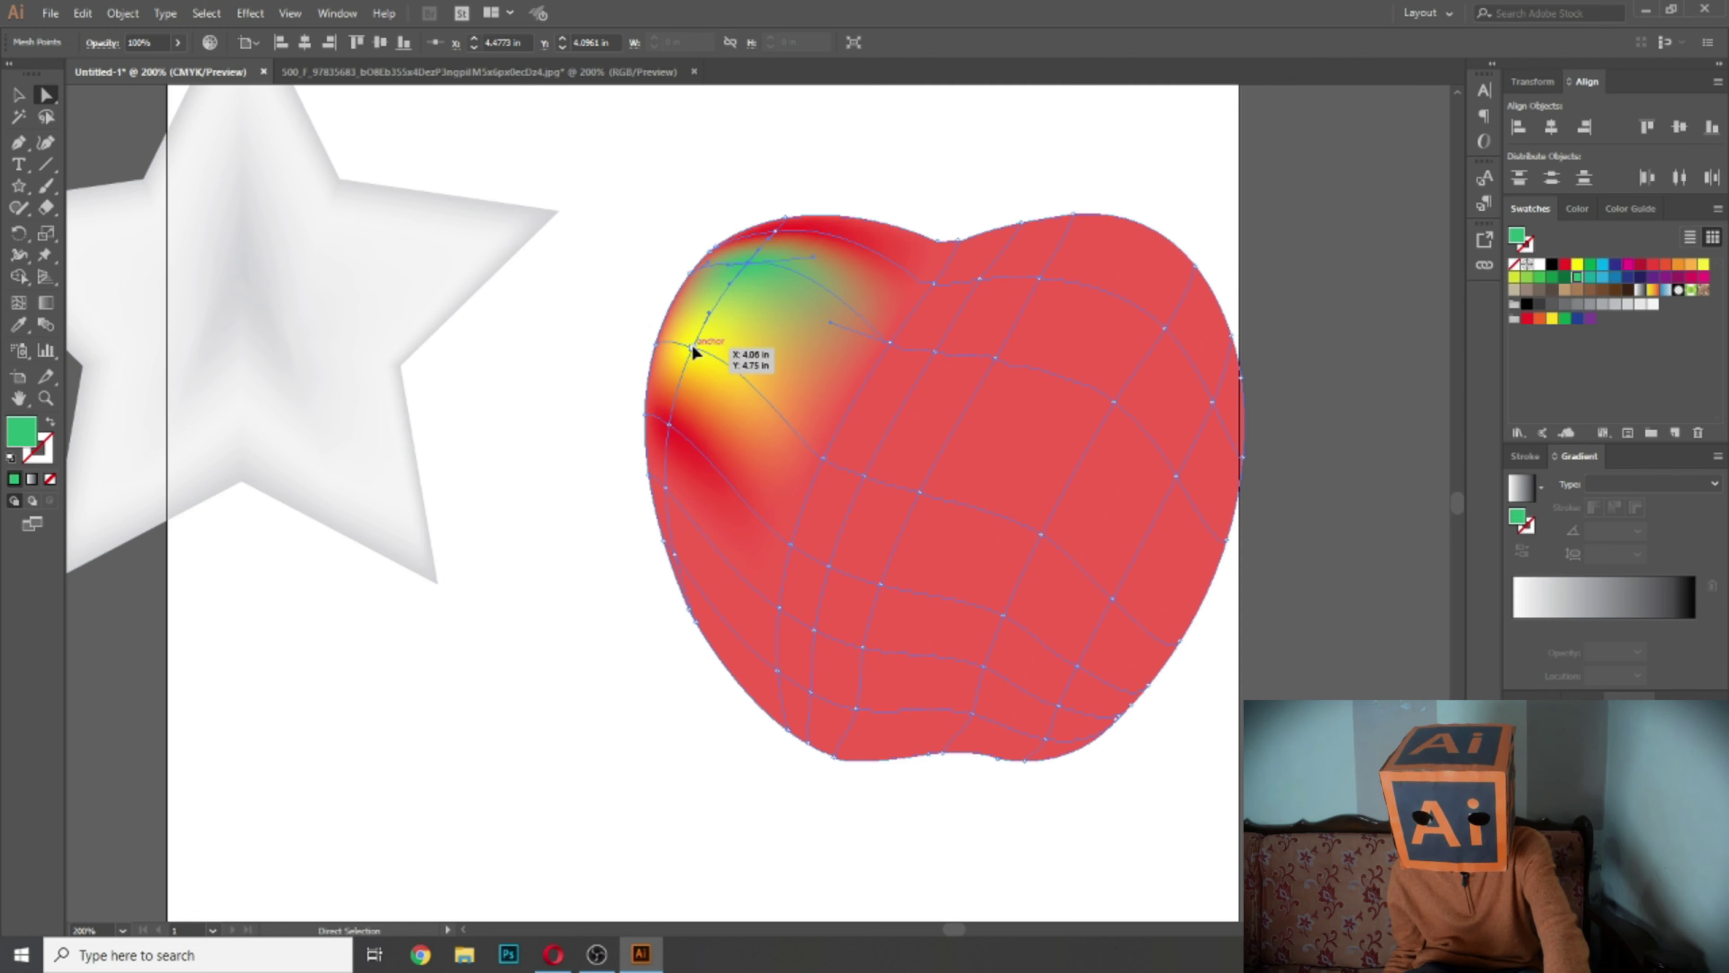
pyautogui.click(1552, 277)
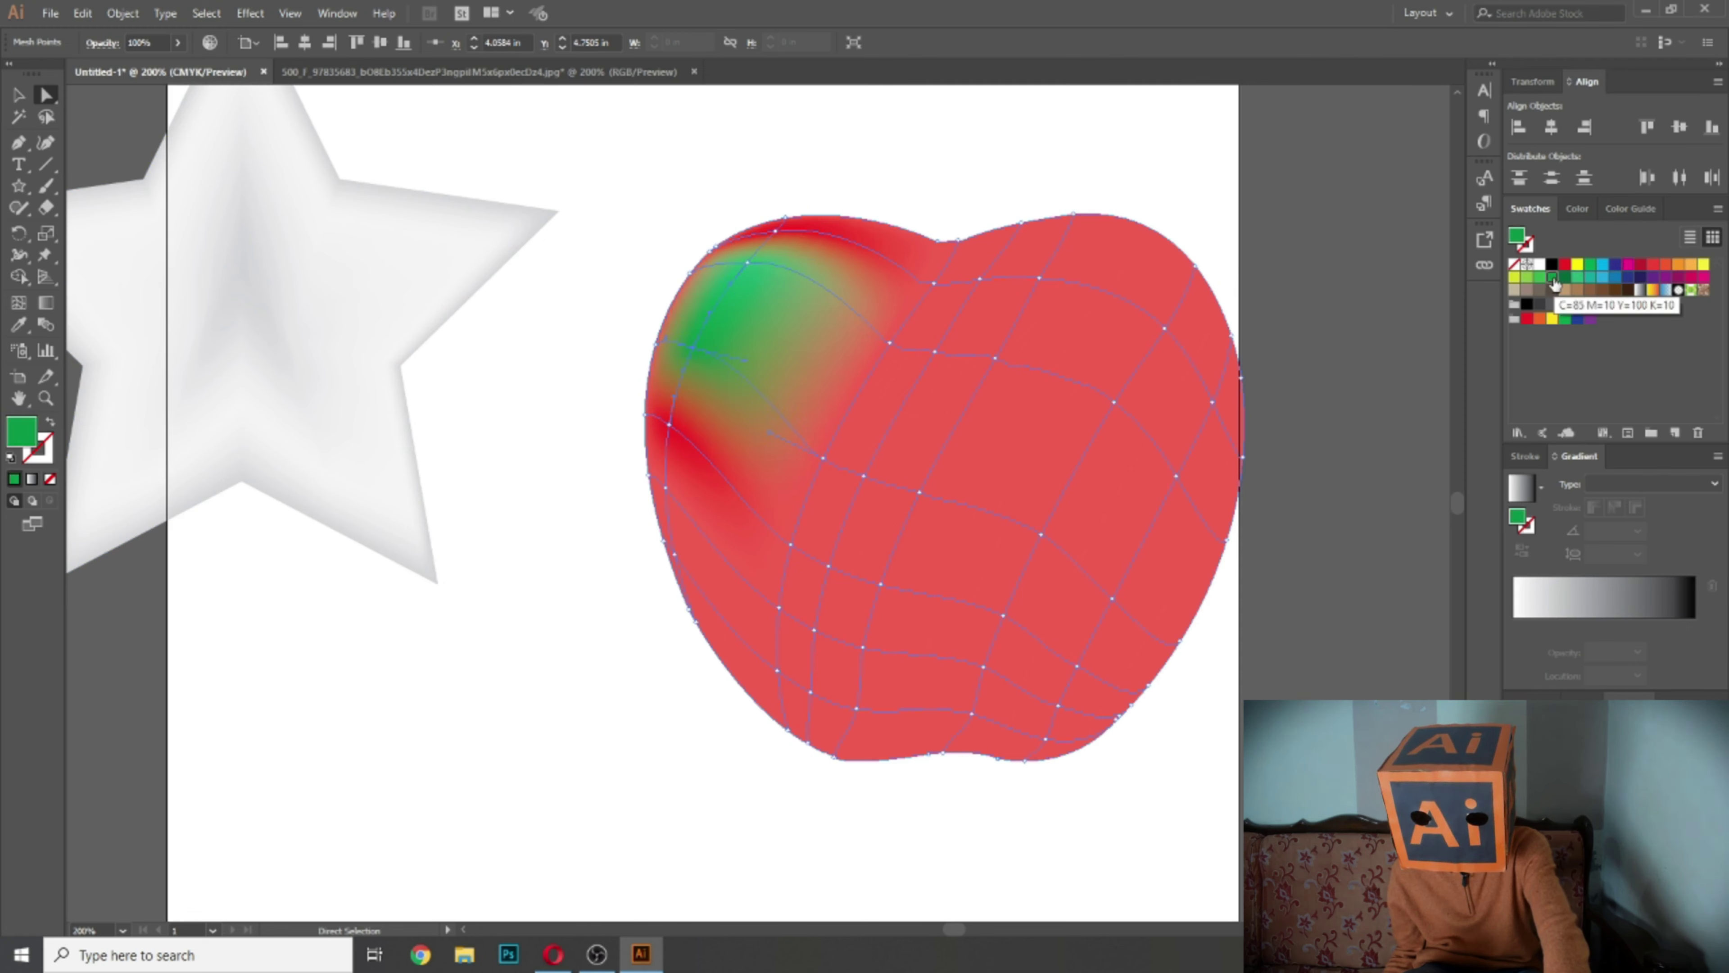
# Step: Color the two mesh points just below the green area, along the apple's left edge, with the pure red swatch
pyautogui.click(666, 489)
pyautogui.click(1566, 266)
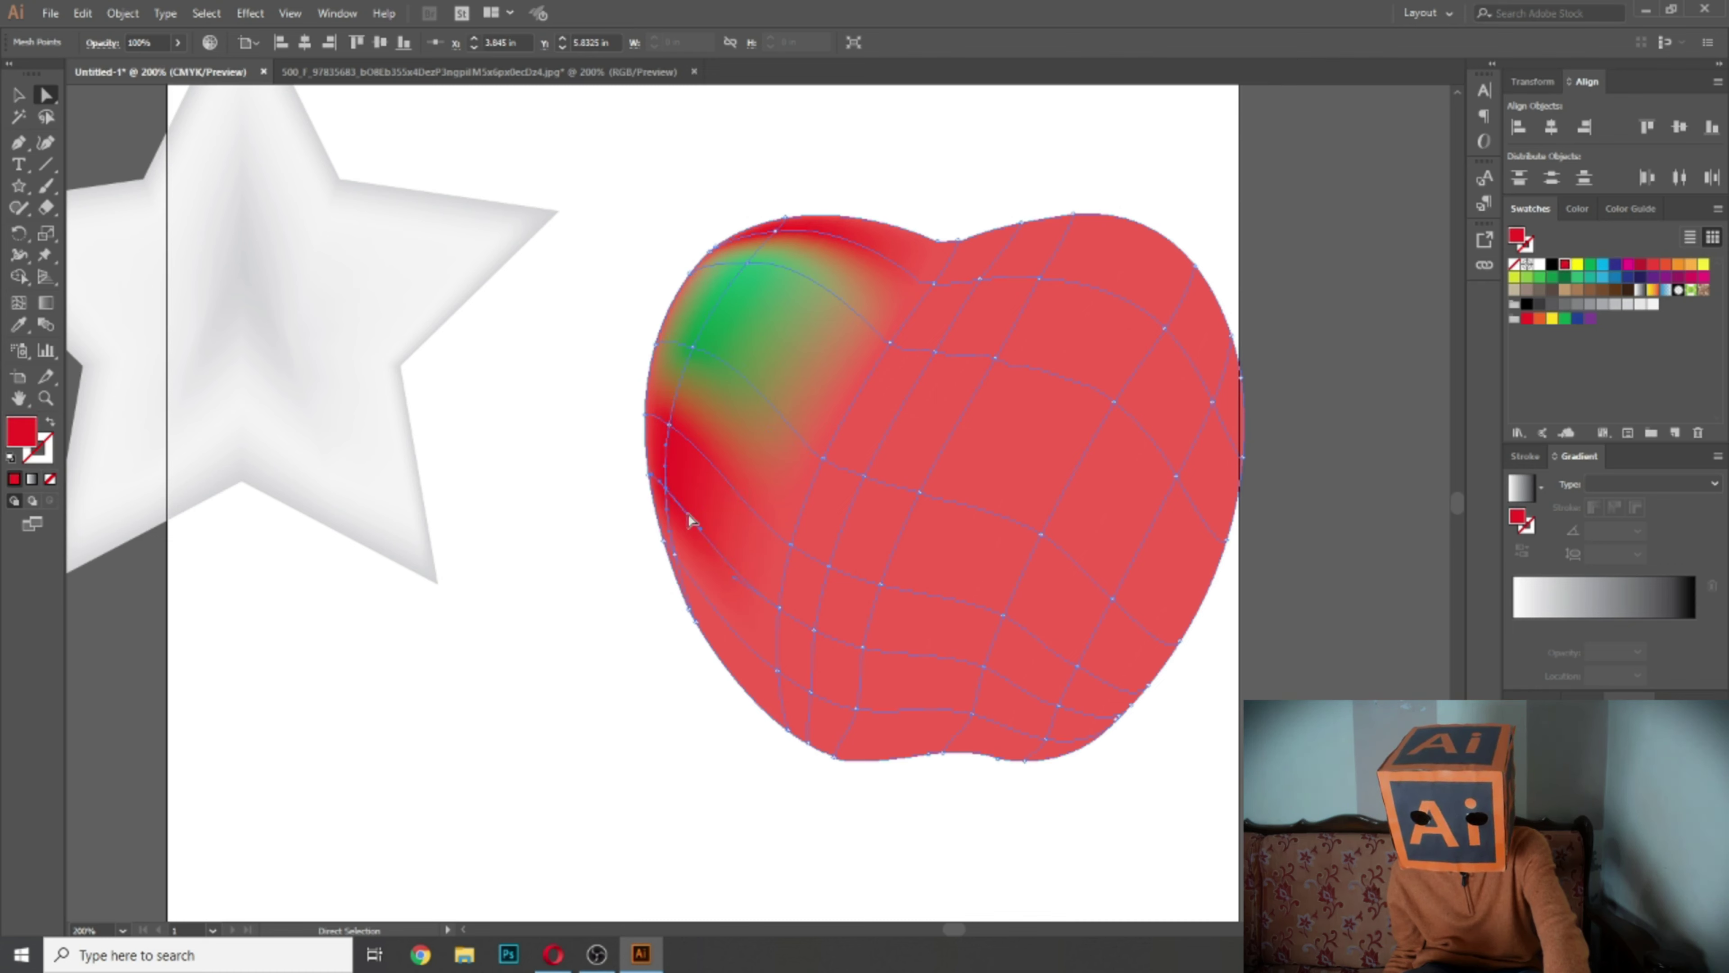
pyautogui.click(675, 554)
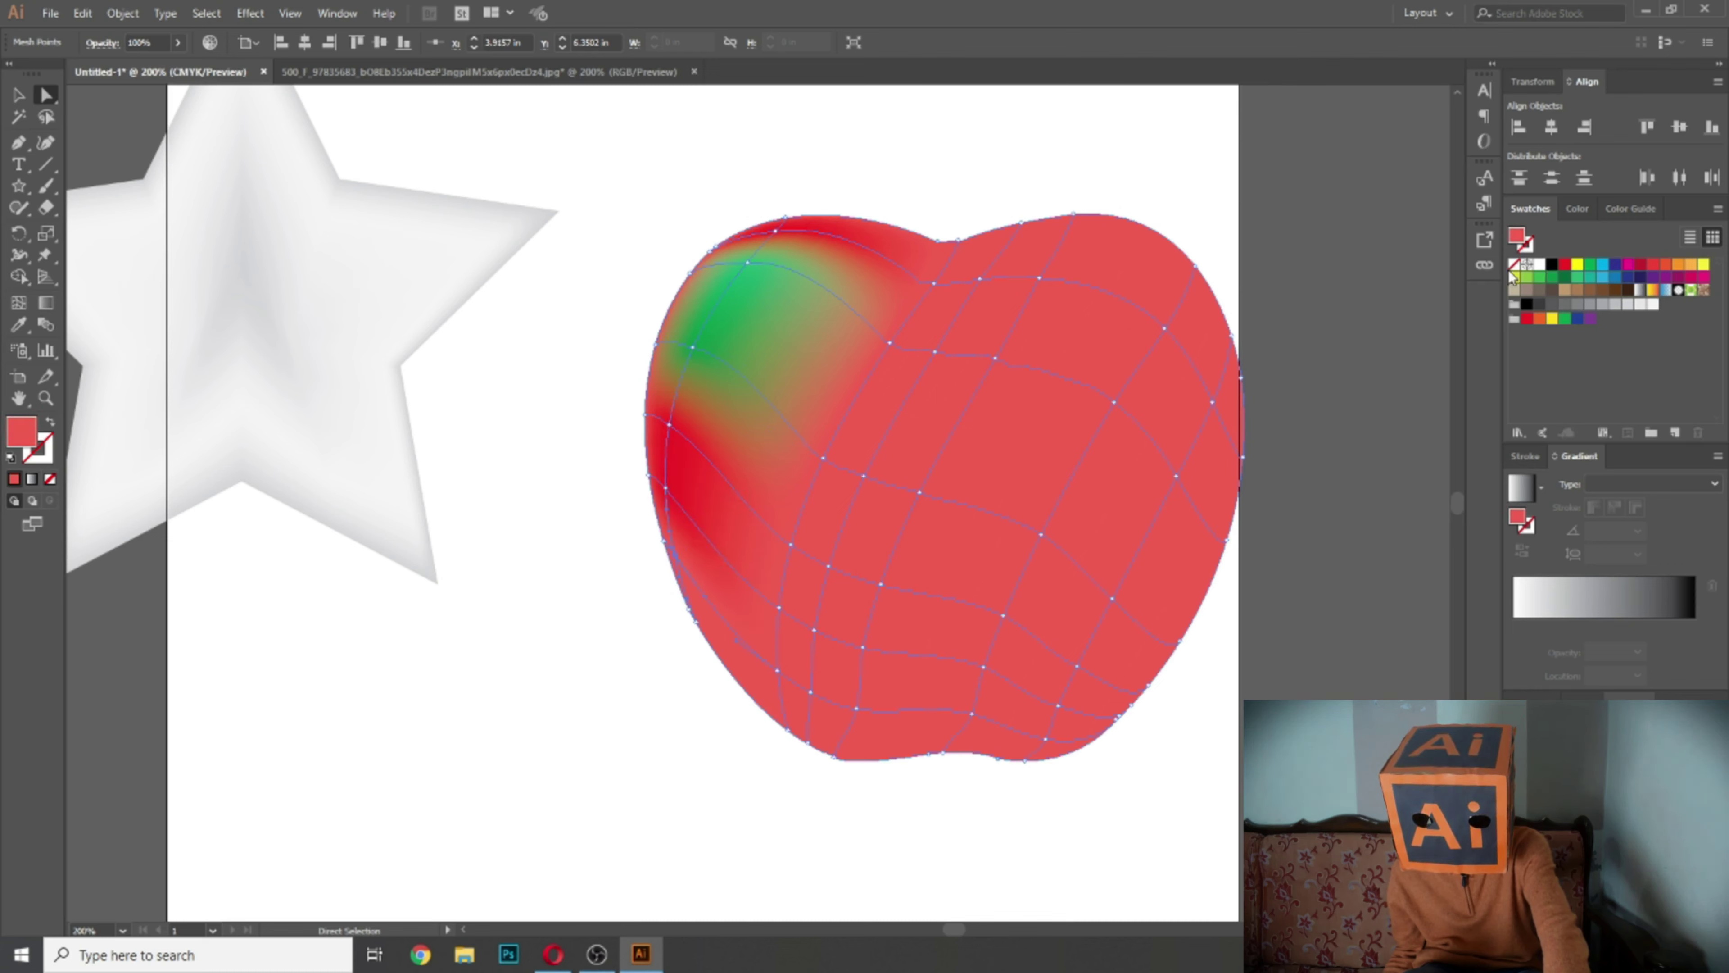
pyautogui.click(1566, 265)
pyautogui.hotkey('ctrl', 'shift', 'a')
# Step: Color the three lower mesh points of the next column inward on the apple's left side with the pure red swatch
pyautogui.click(787, 563)
pyautogui.click(778, 671)
pyautogui.click(1566, 266)
pyautogui.click(780, 607)
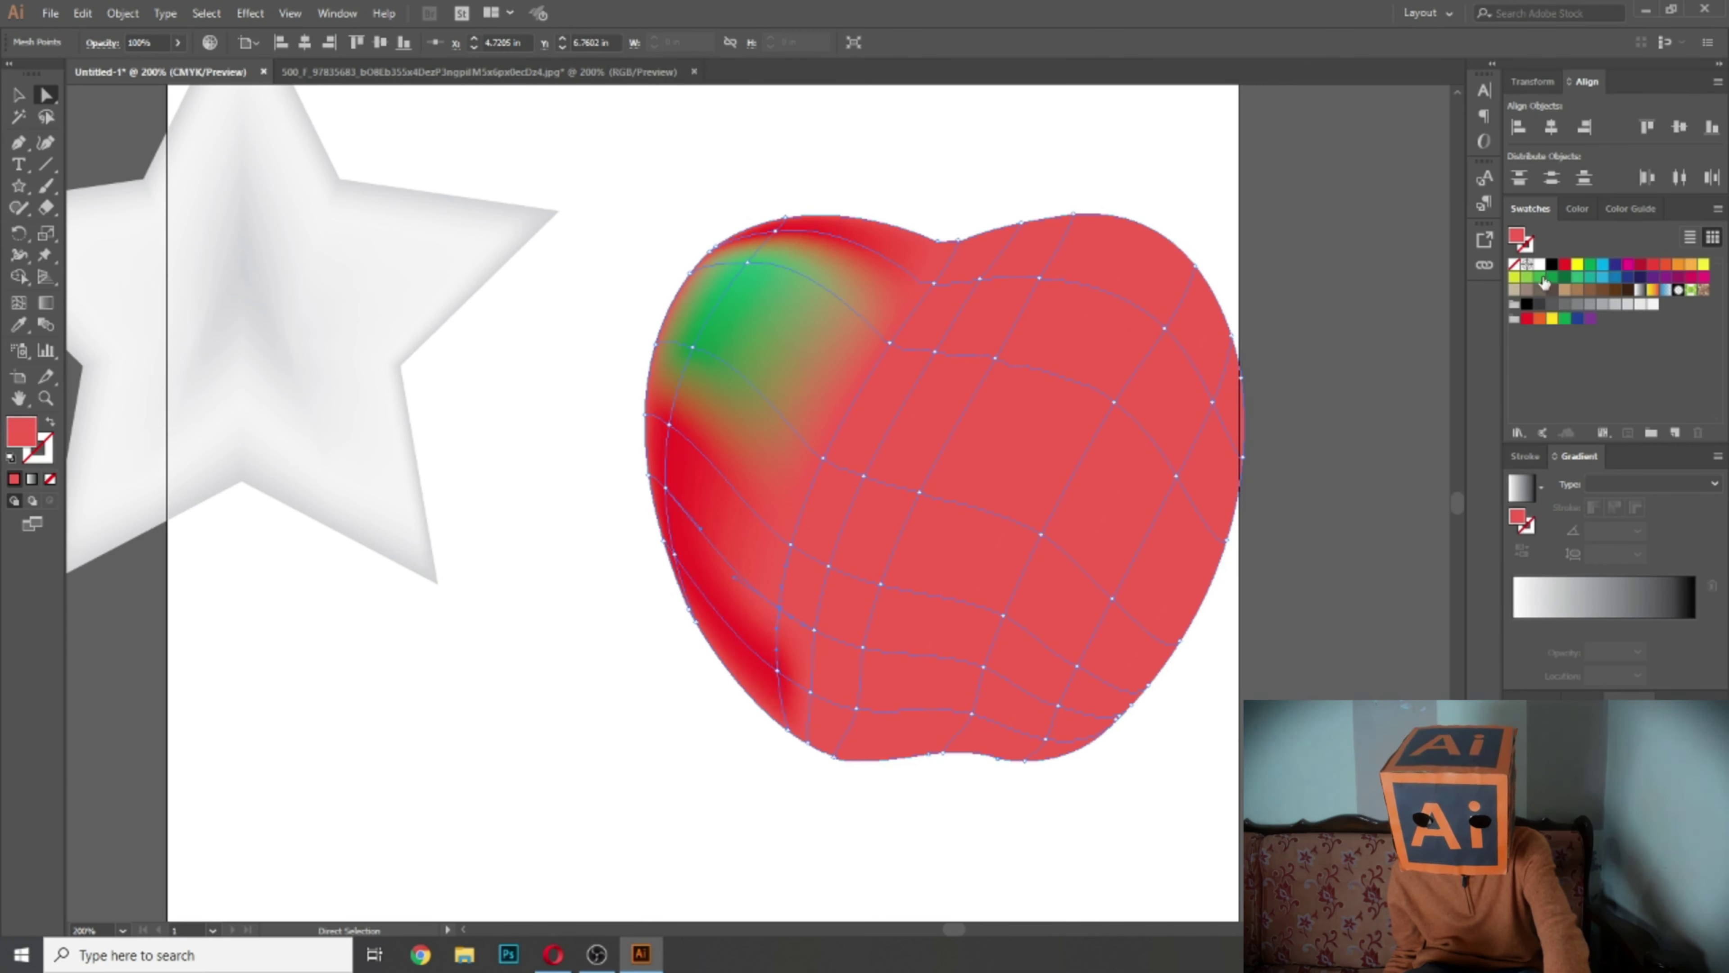
pyautogui.click(1566, 265)
pyautogui.click(792, 545)
pyautogui.click(1565, 265)
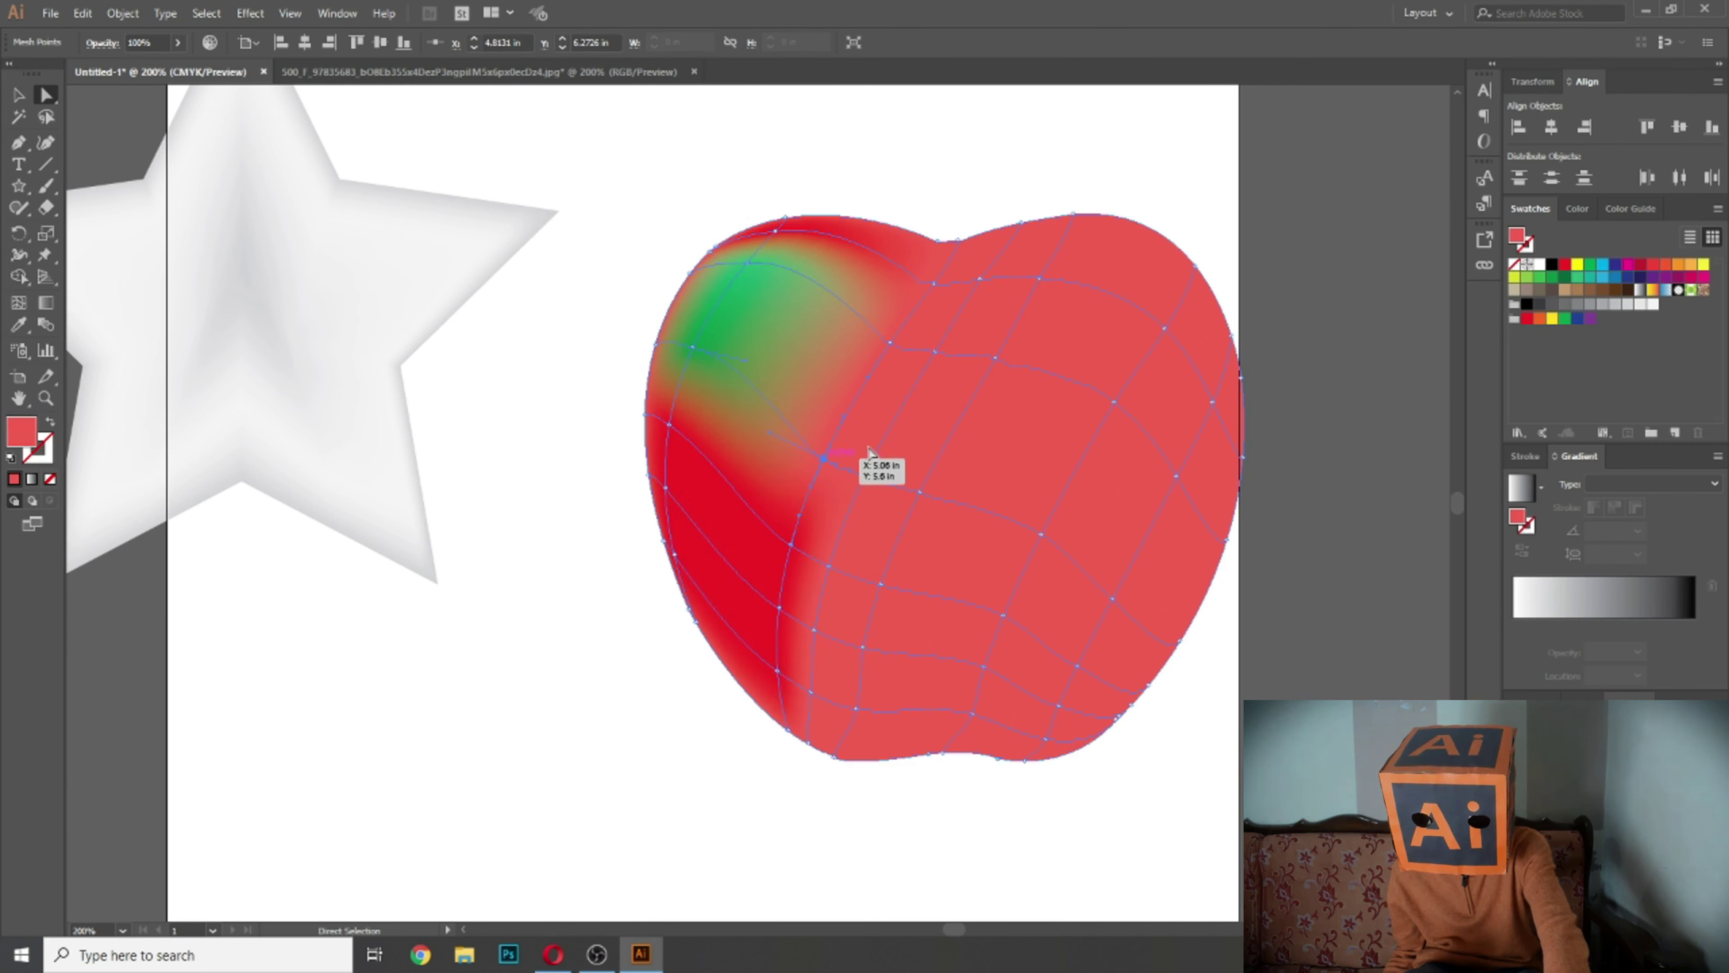
# Step: Continue pure red up that column, coloring its three upper mesh points as far as the apple's top dip
pyautogui.click(823, 459)
pyautogui.click(1566, 265)
pyautogui.click(890, 344)
pyautogui.click(1566, 265)
pyautogui.click(935, 283)
pyautogui.click(1565, 265)
# Step: Color the three upper and middle mesh points of the neighboring column to the right with the pure red swatch
pyautogui.click(935, 352)
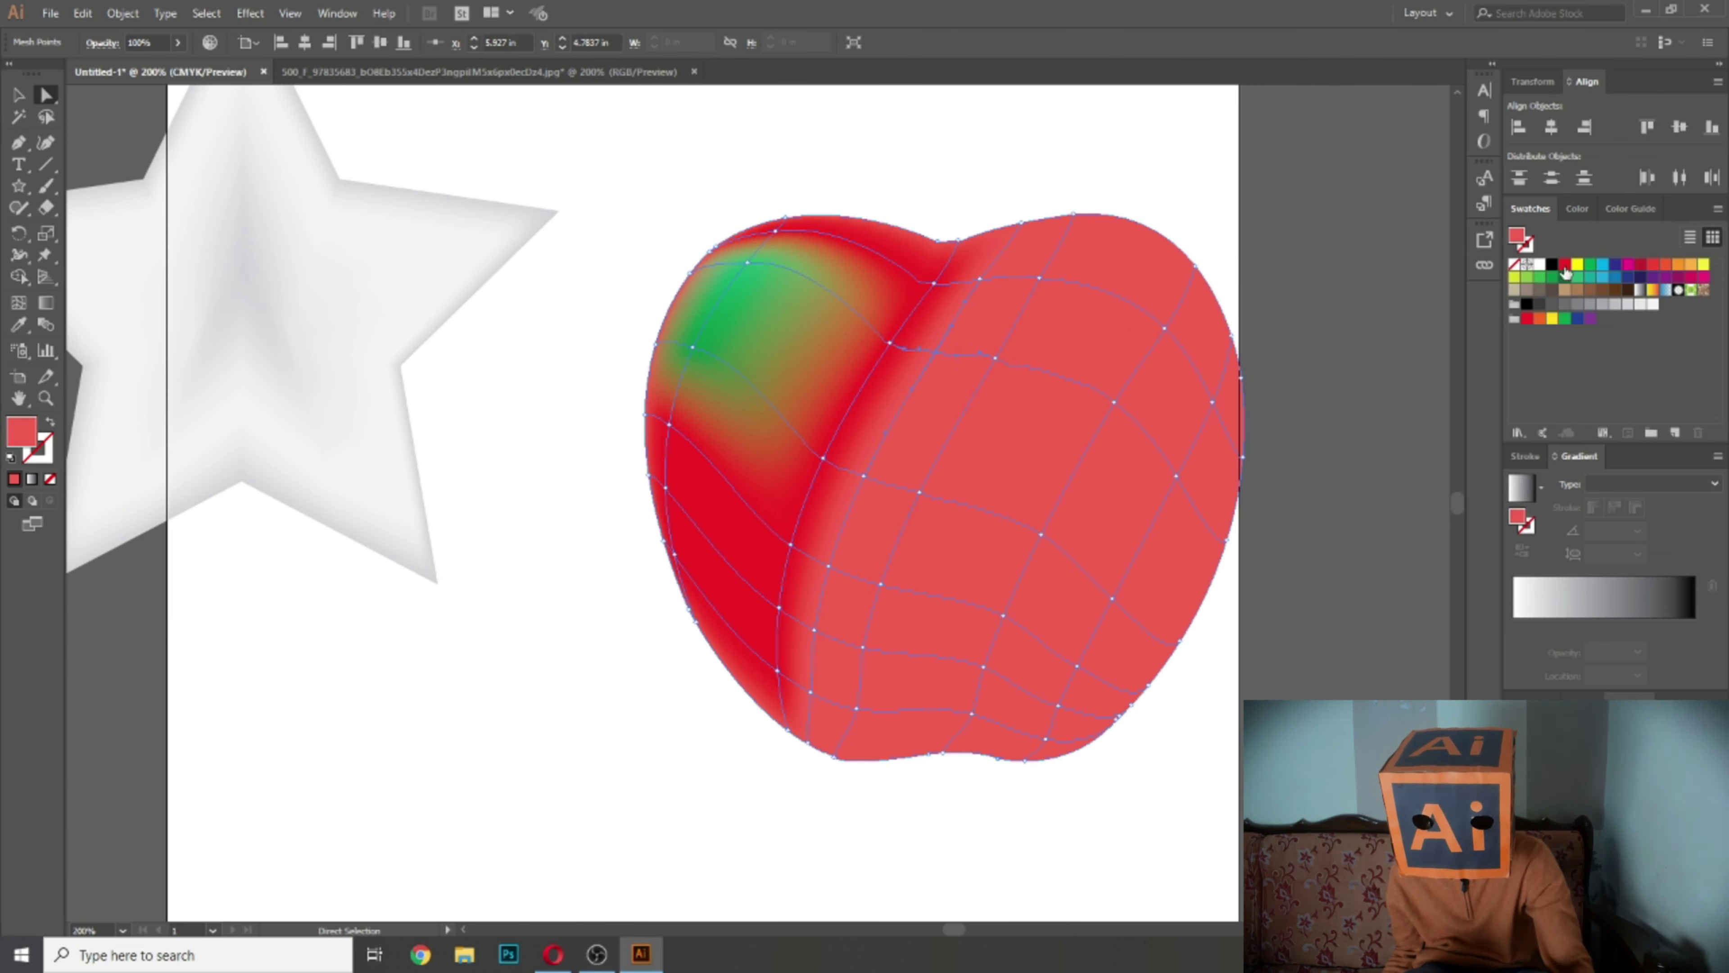
pyautogui.click(1565, 264)
pyautogui.click(829, 566)
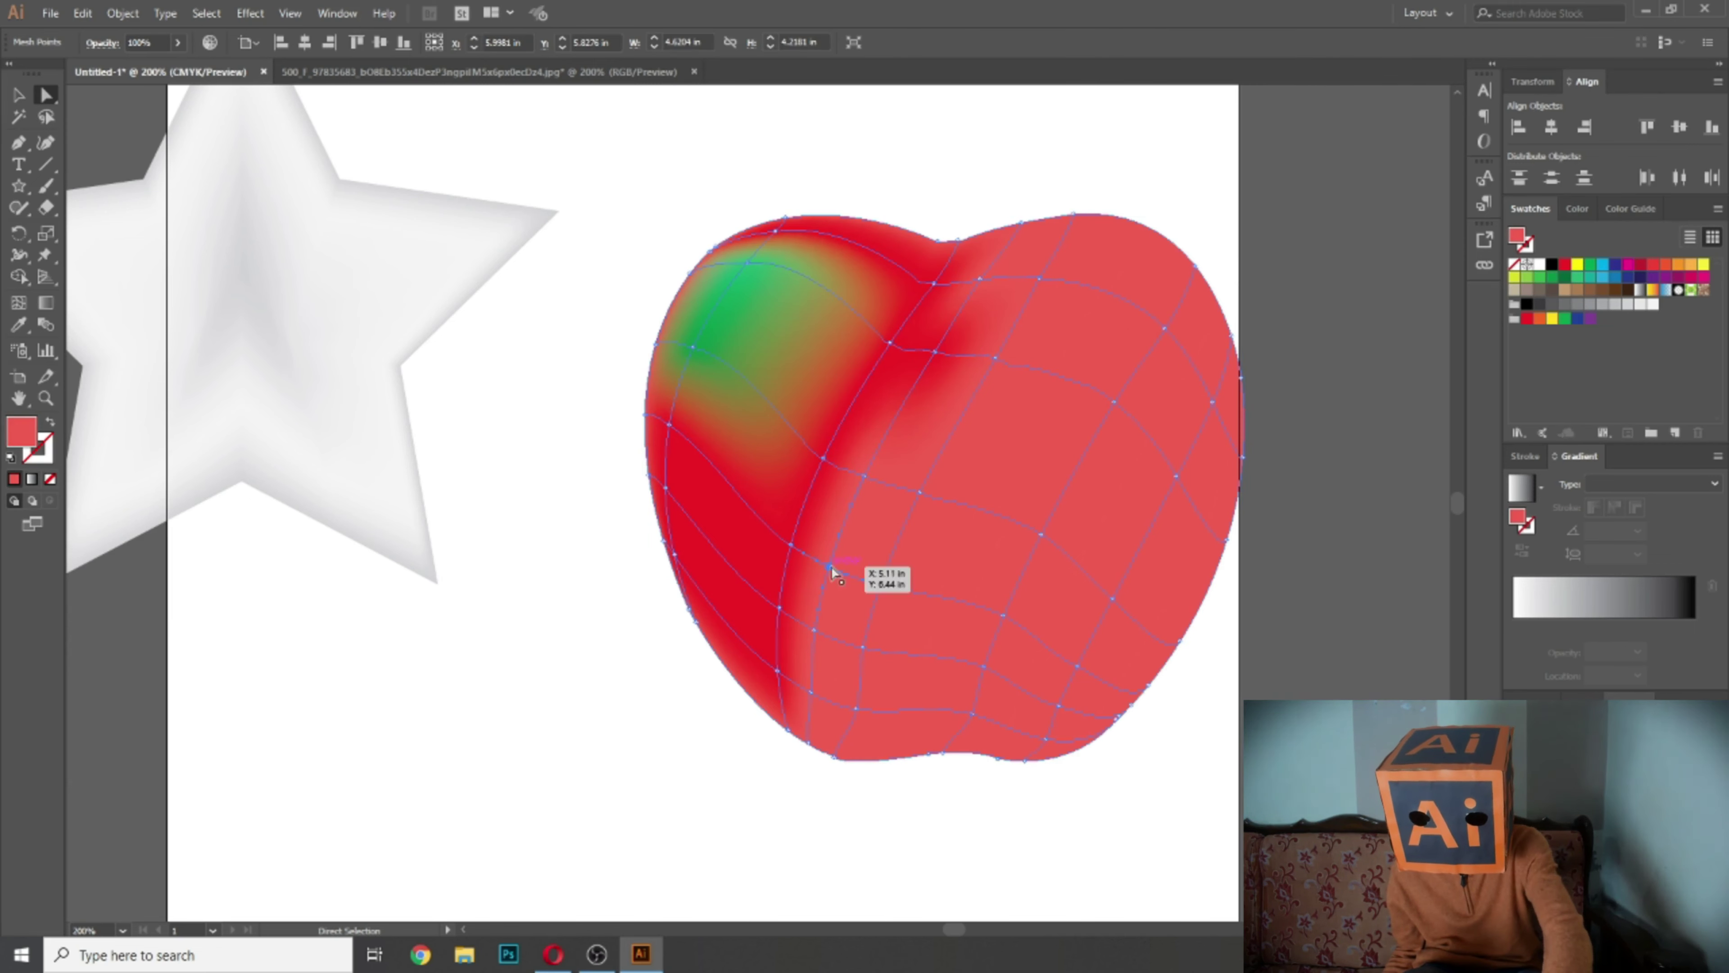
pyautogui.click(1566, 265)
pyautogui.click(865, 476)
pyautogui.click(1565, 264)
# Step: Color the two lowest mesh points of the same column, near the apple's lower-left base, with the pure red swatch
pyautogui.click(811, 694)
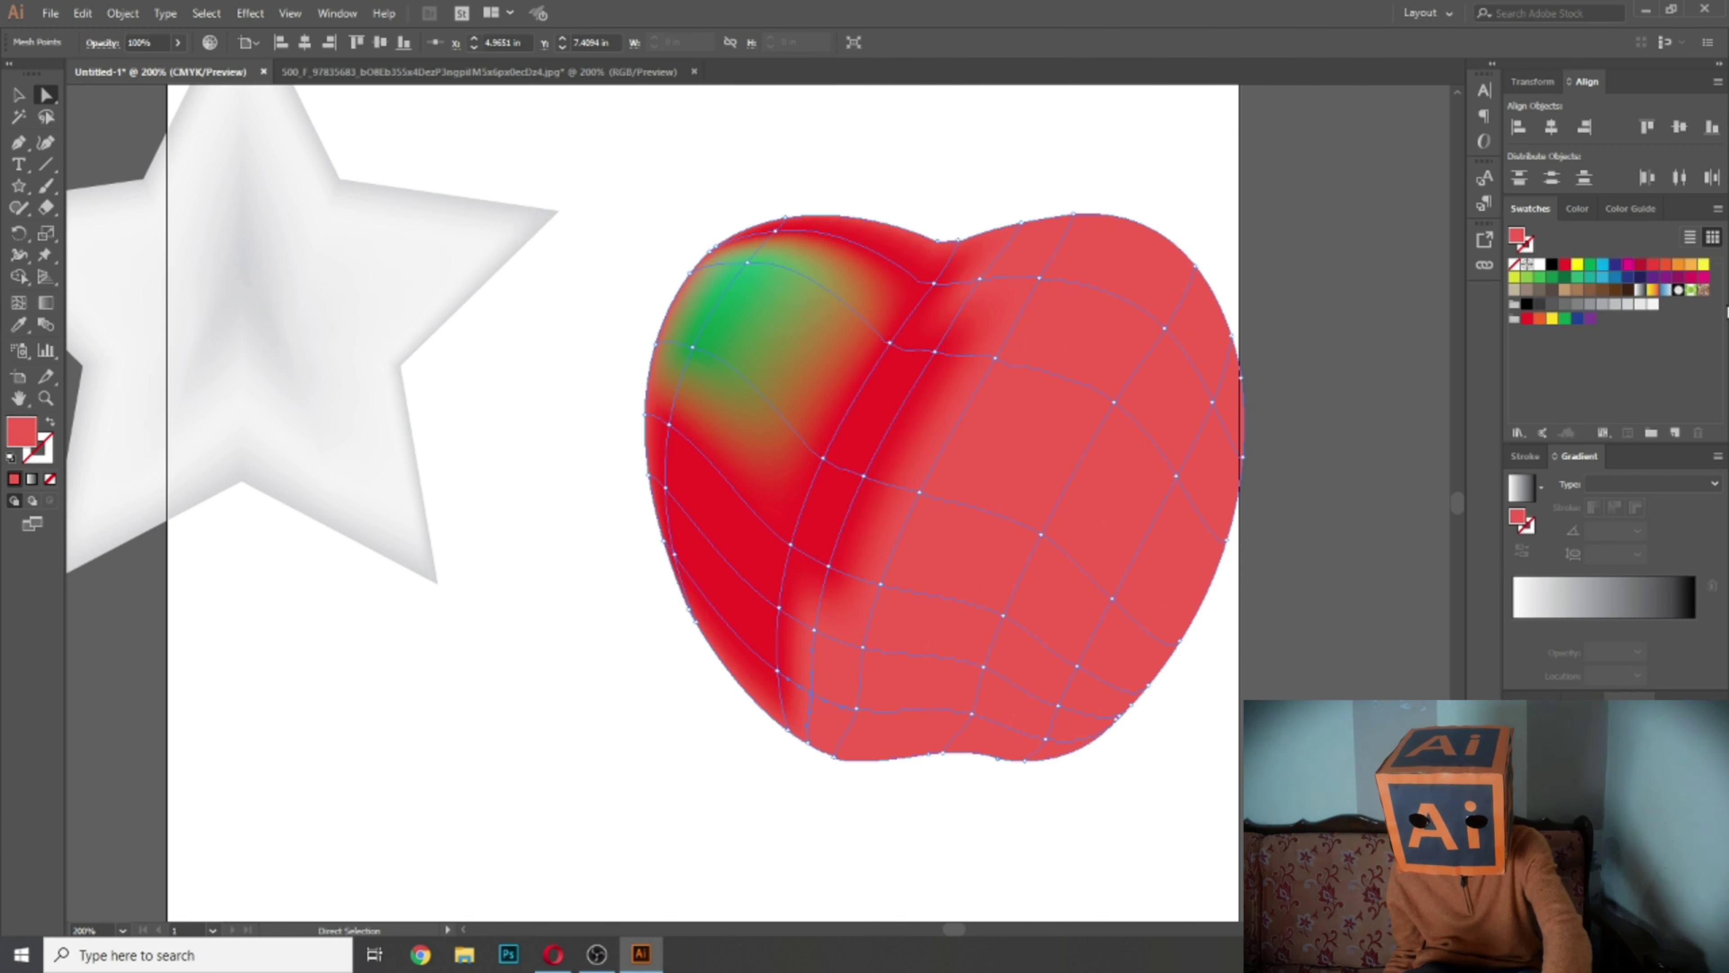
pyautogui.click(1578, 265)
pyautogui.click(1577, 278)
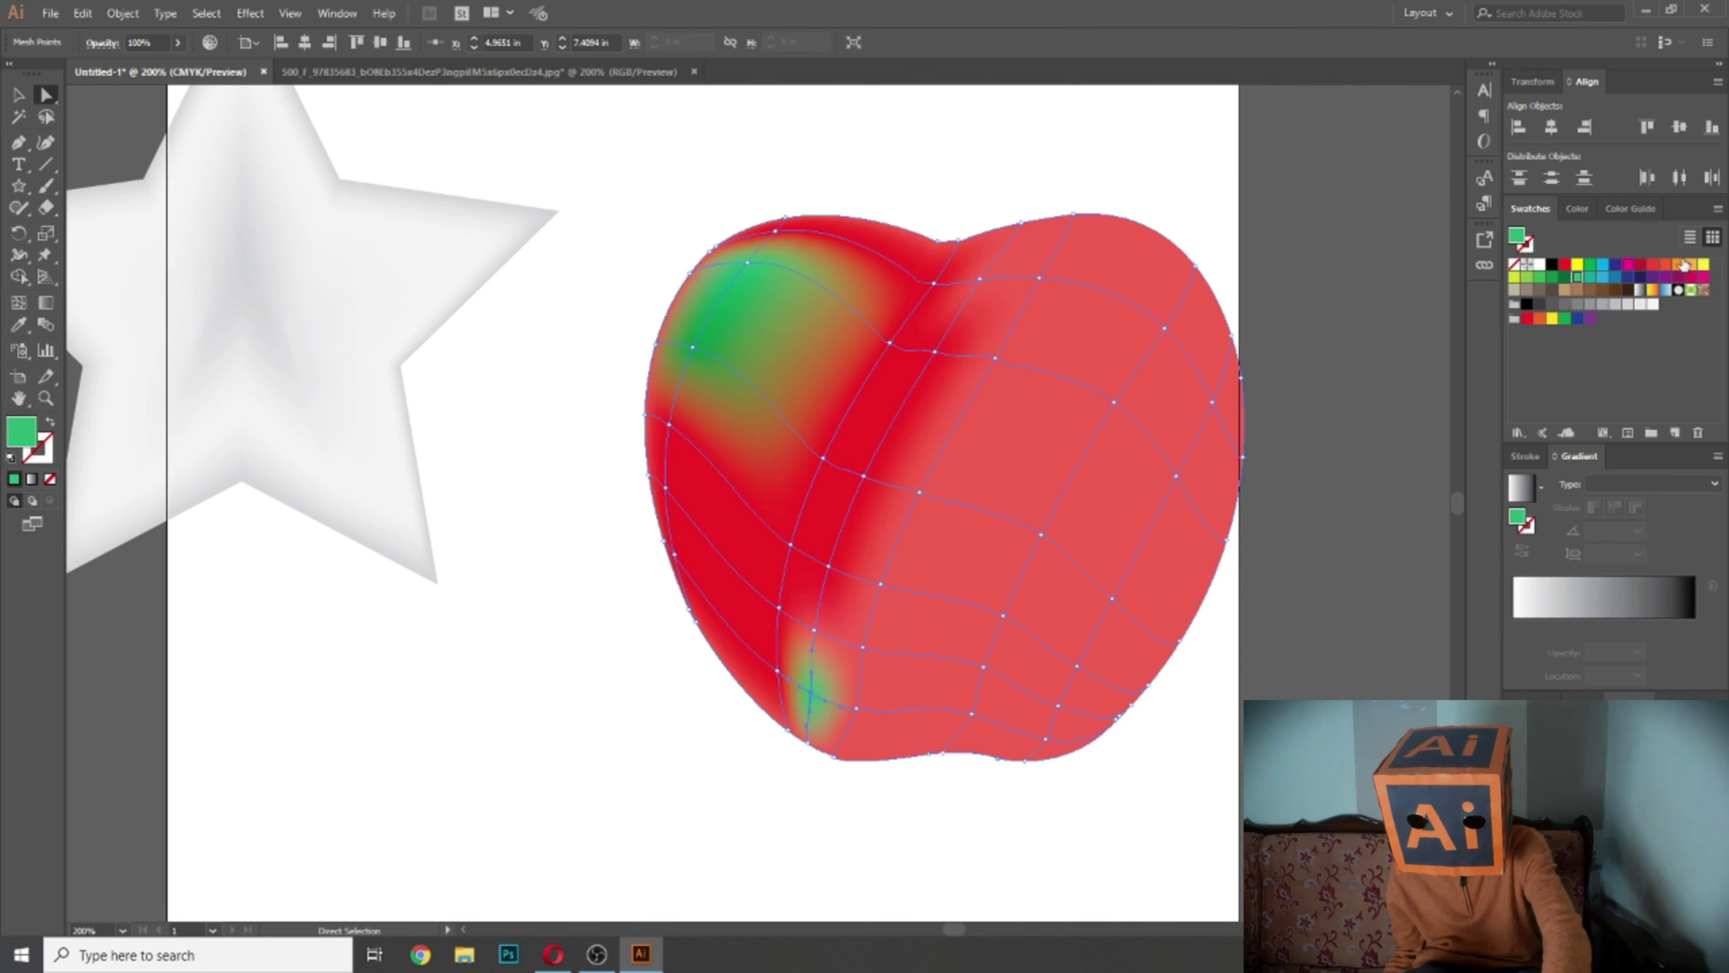
pyautogui.click(1628, 278)
pyautogui.click(1641, 264)
pyautogui.click(1653, 265)
pyautogui.click(1565, 265)
pyautogui.click(815, 631)
pyautogui.click(1565, 264)
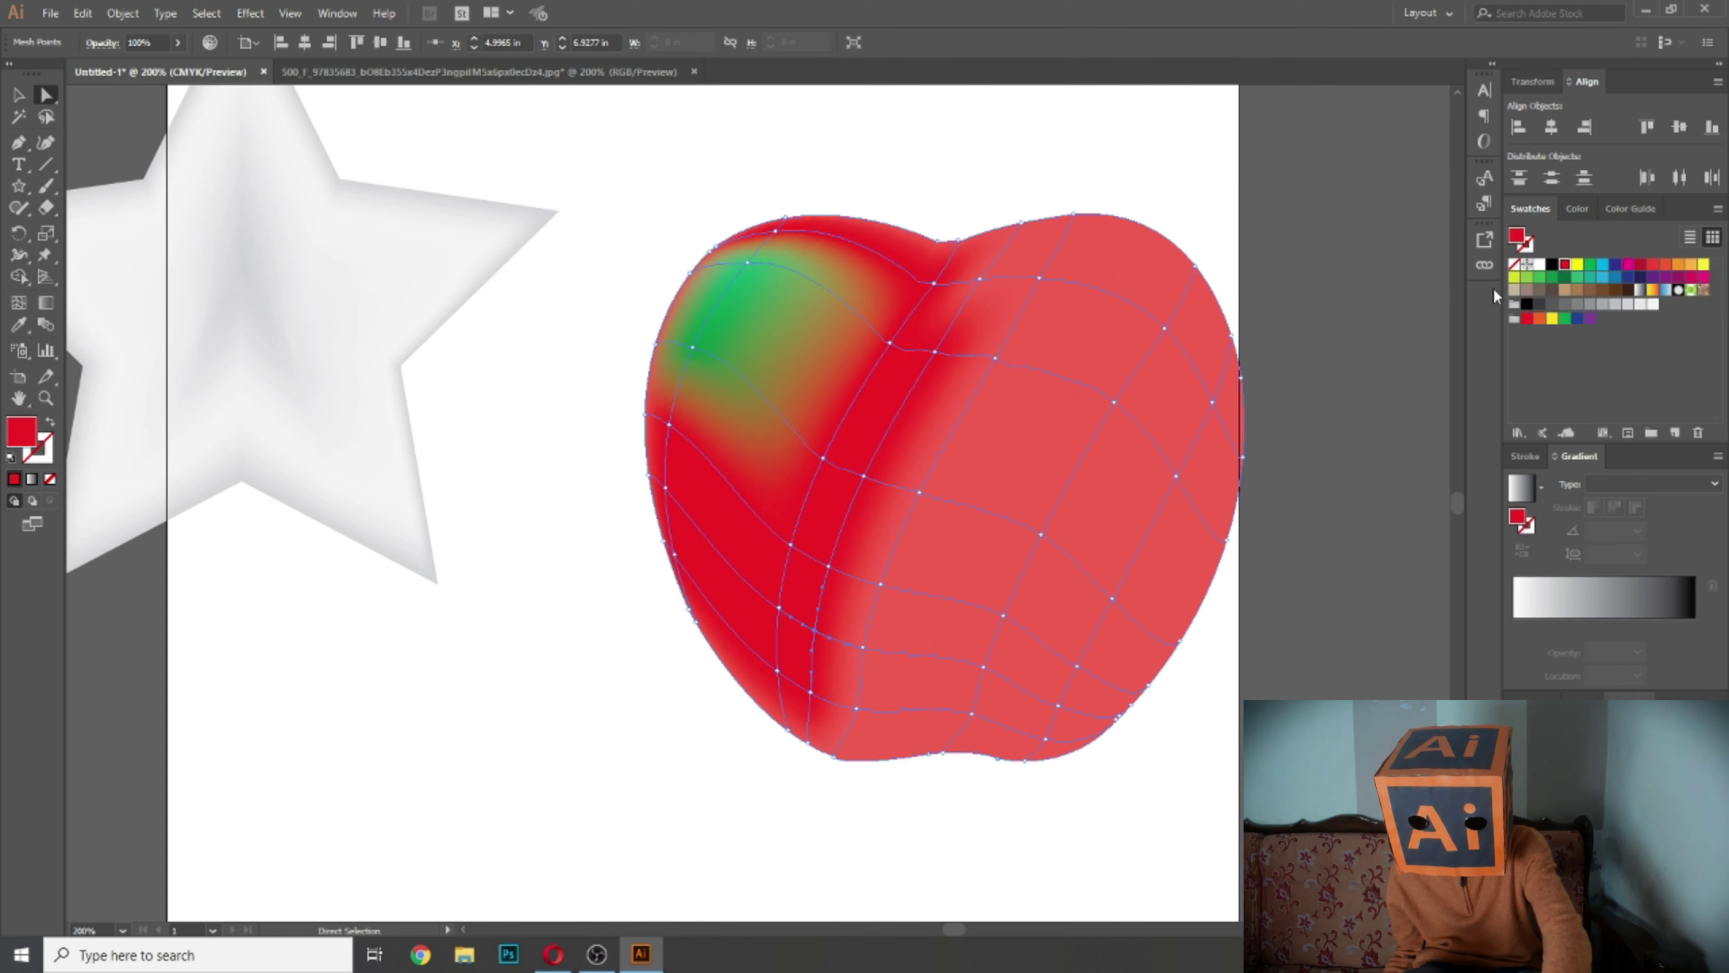
# Step: Apply pure red to the bottom mesh point of the center-left column and to the one above the base, right of center
pyautogui.click(857, 708)
pyautogui.click(1565, 265)
pyautogui.click(984, 667)
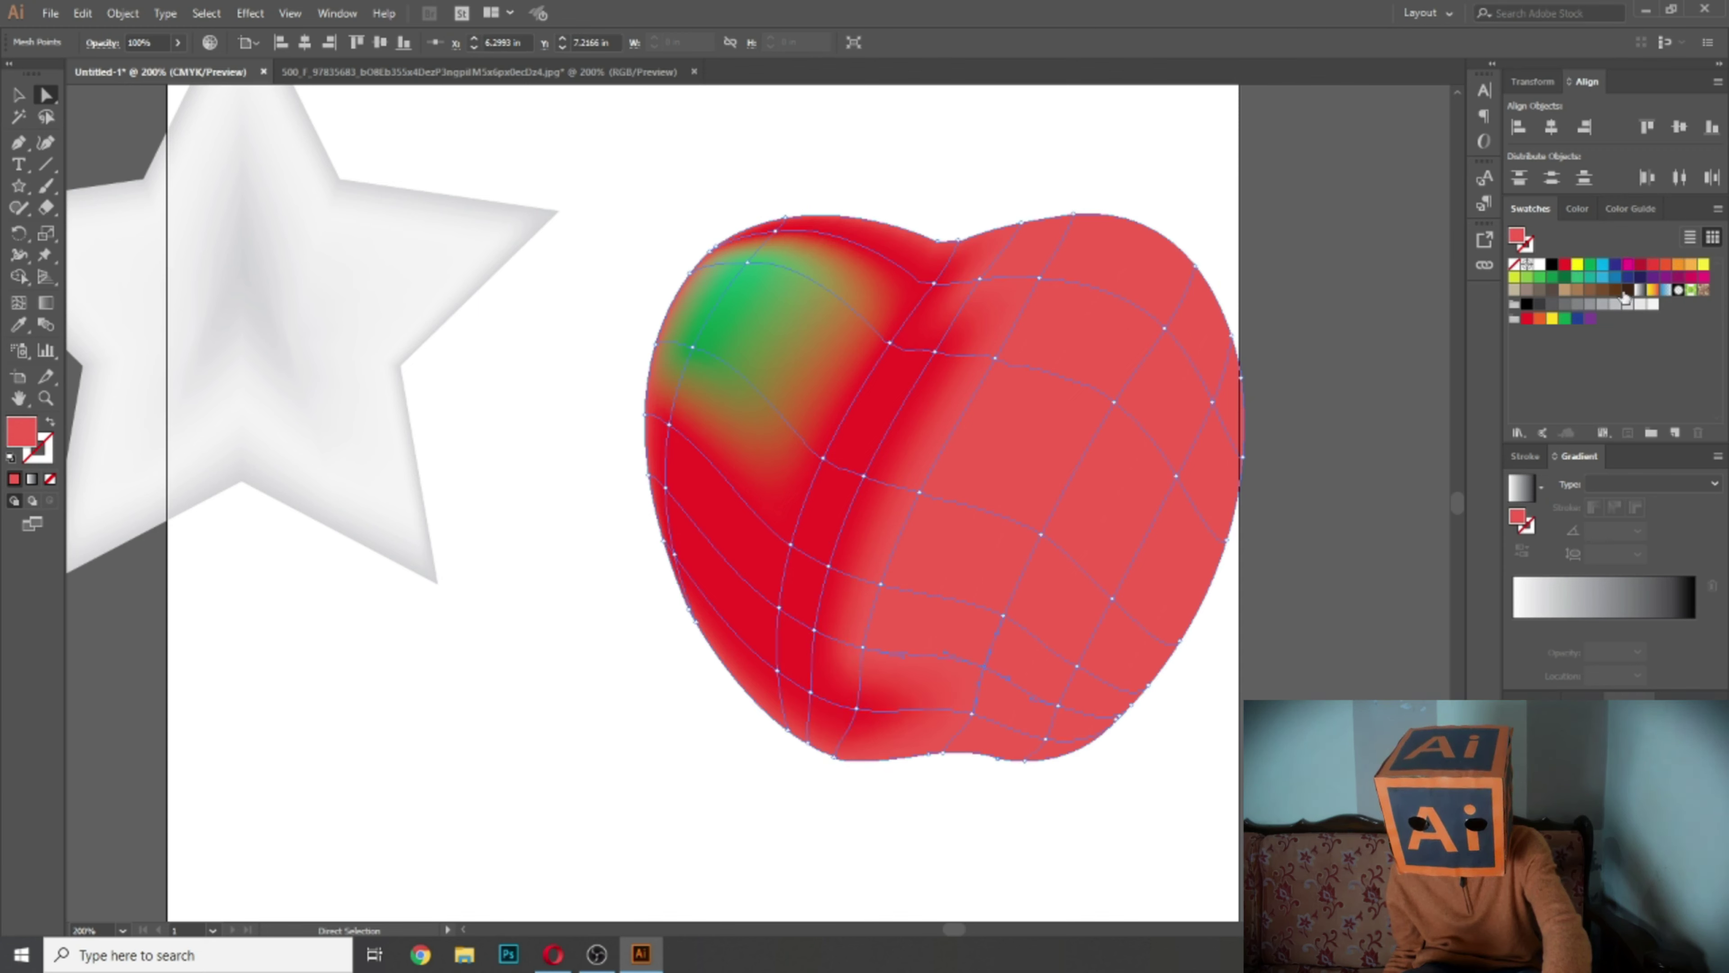
pyautogui.click(1578, 264)
pyautogui.click(1565, 264)
# Step: Color the two mesh points at the apple's lower-right base with the pure red swatch
pyautogui.click(1045, 738)
pyautogui.click(1565, 265)
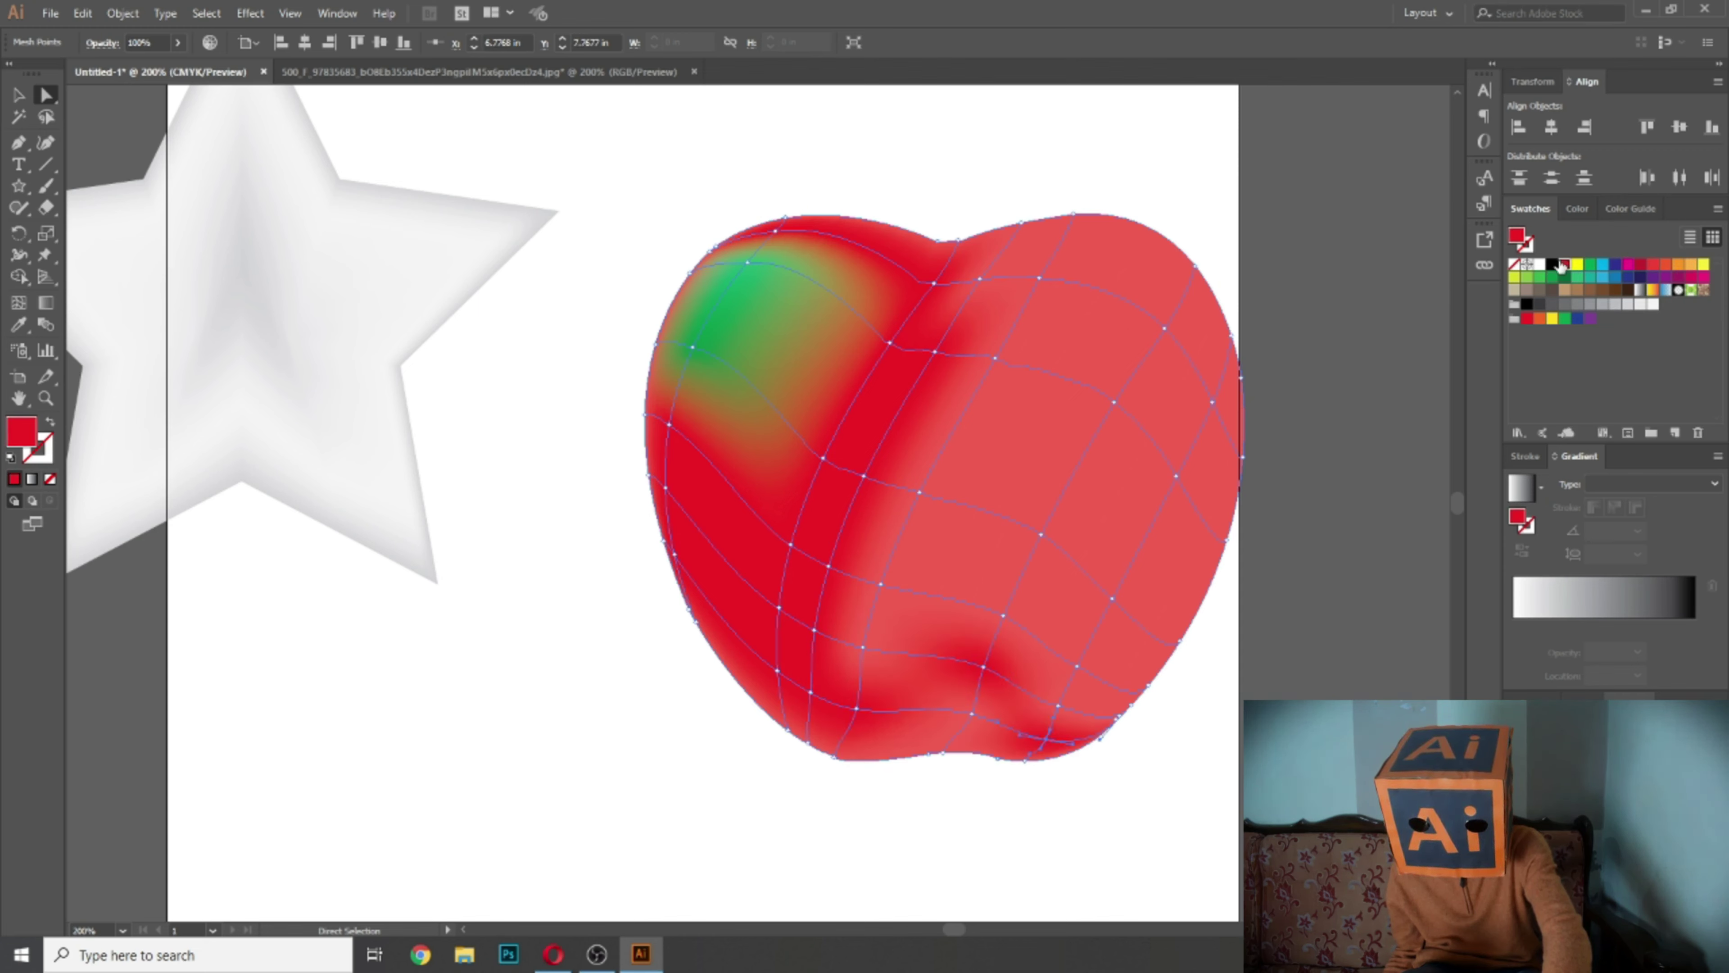
pyautogui.click(1057, 706)
pyautogui.click(1565, 265)
pyautogui.click(973, 714)
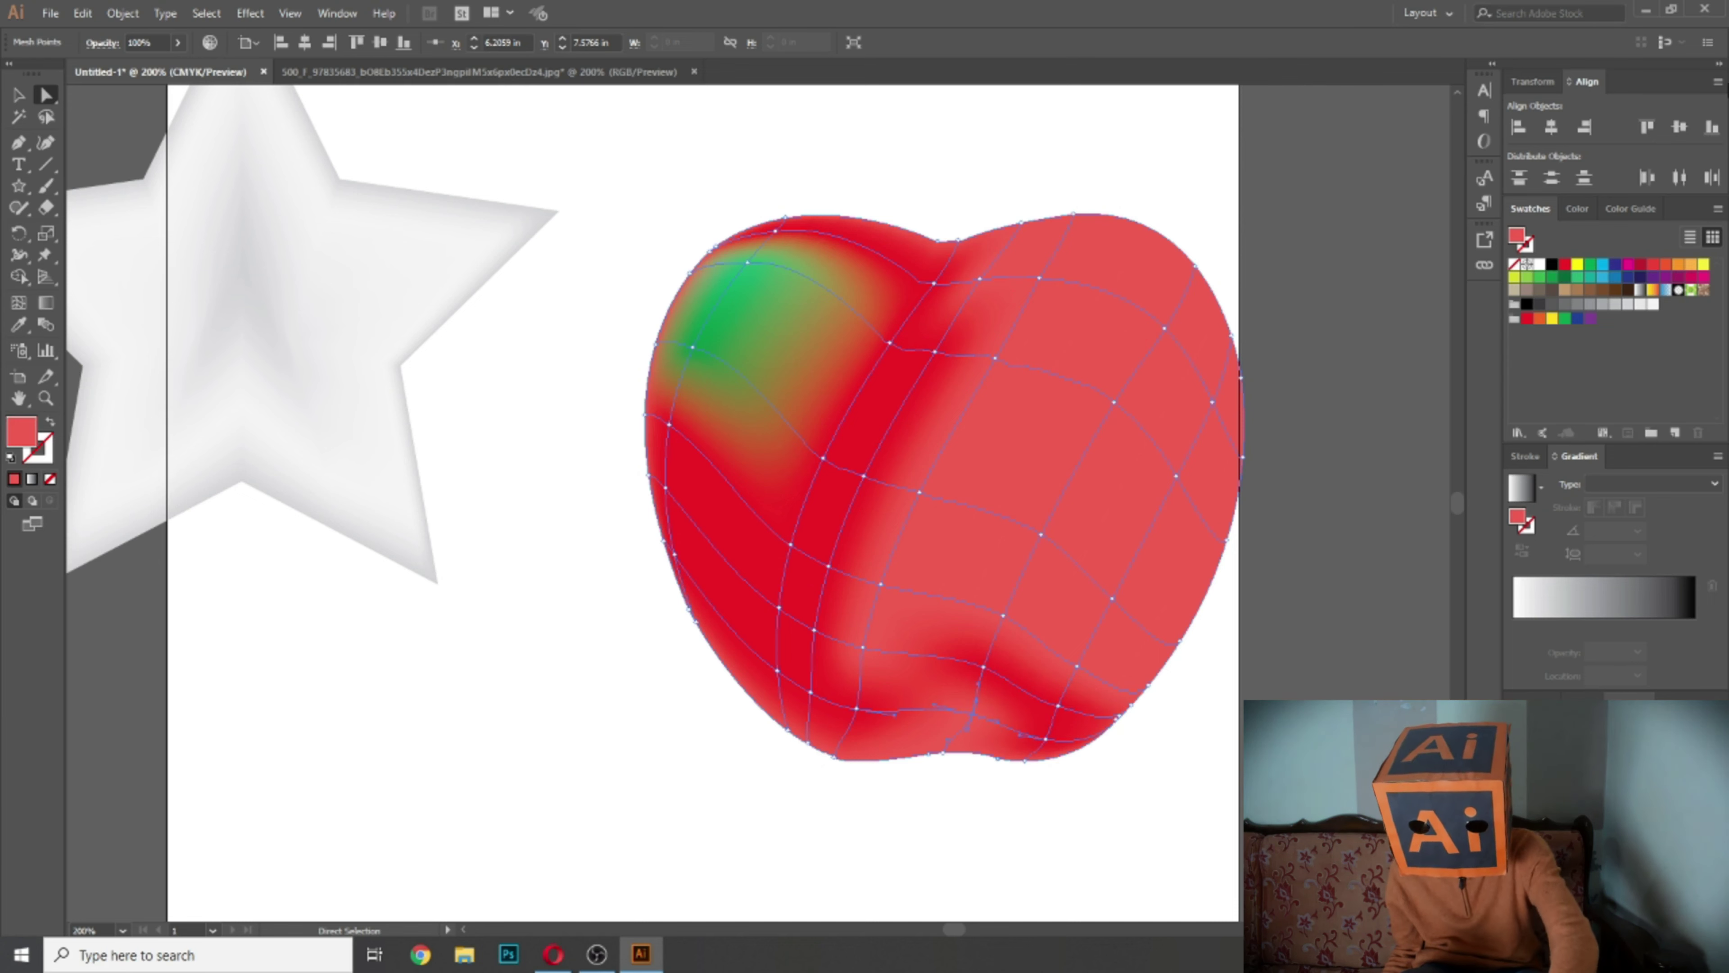
pyautogui.click(1565, 265)
pyautogui.hotkey('ctrl', 'z')
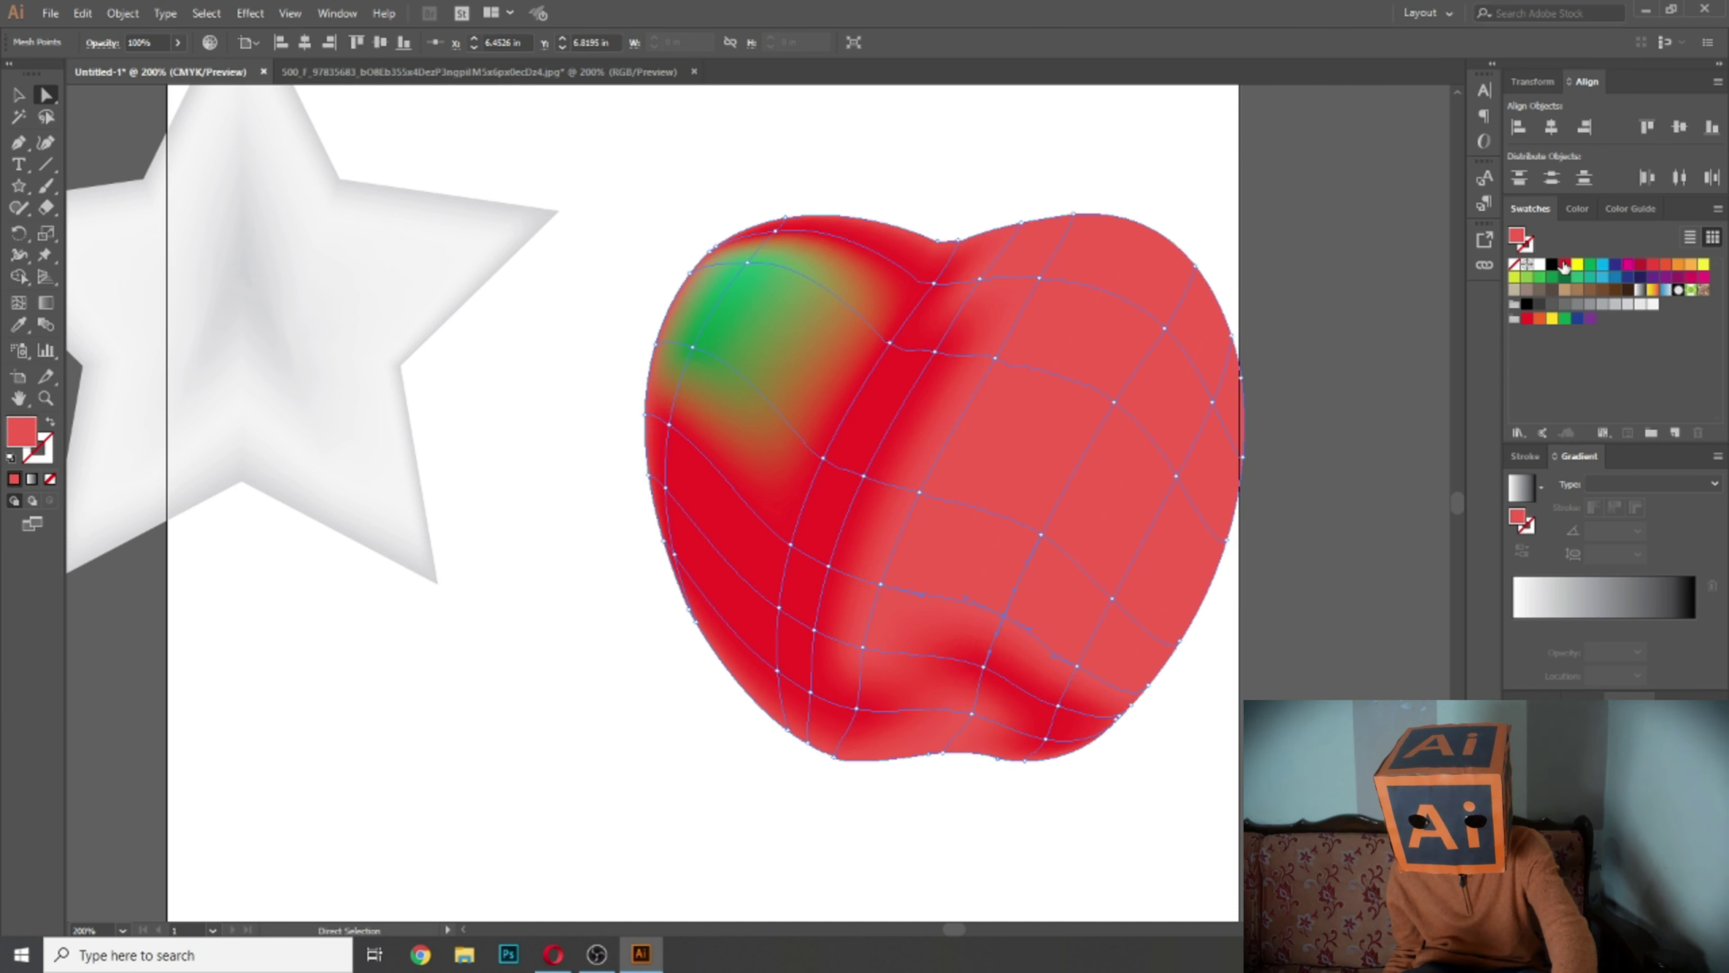
# Step: Color the mesh points from the apple's right-center up to its right shoulder and across the upper row to the dip pure red
pyautogui.click(1041, 534)
pyautogui.click(1565, 265)
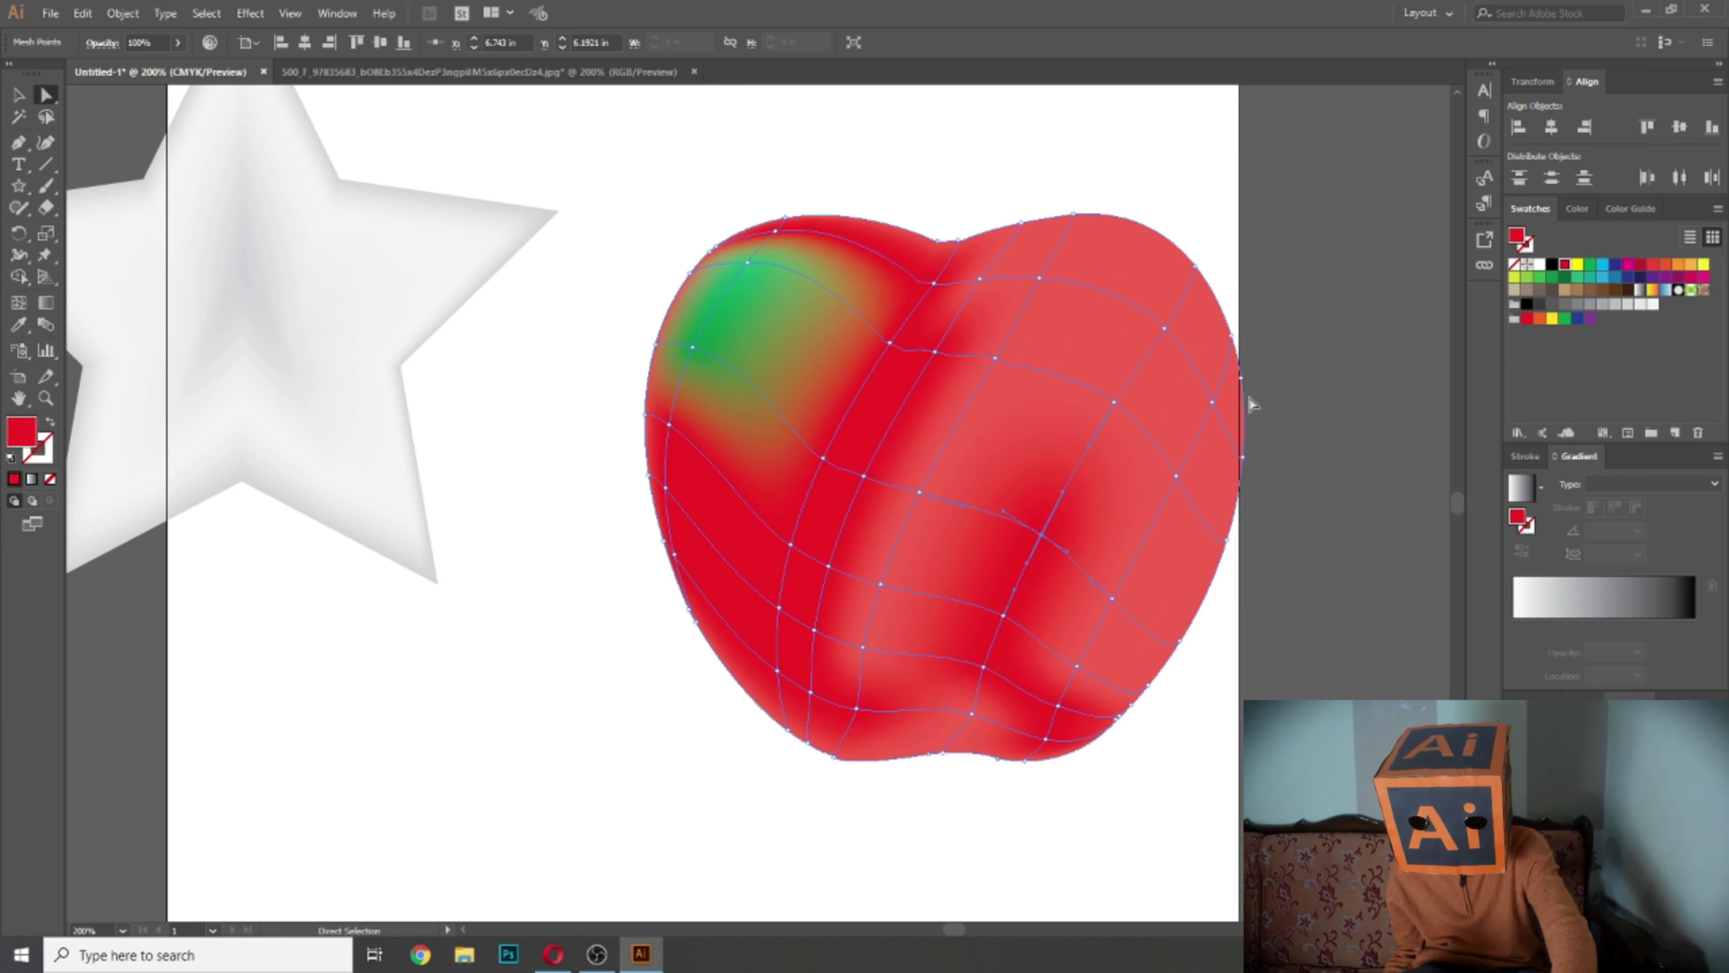
pyautogui.click(1165, 328)
pyautogui.click(1566, 265)
pyautogui.click(1041, 279)
pyautogui.click(1565, 265)
pyautogui.click(980, 279)
pyautogui.click(1565, 265)
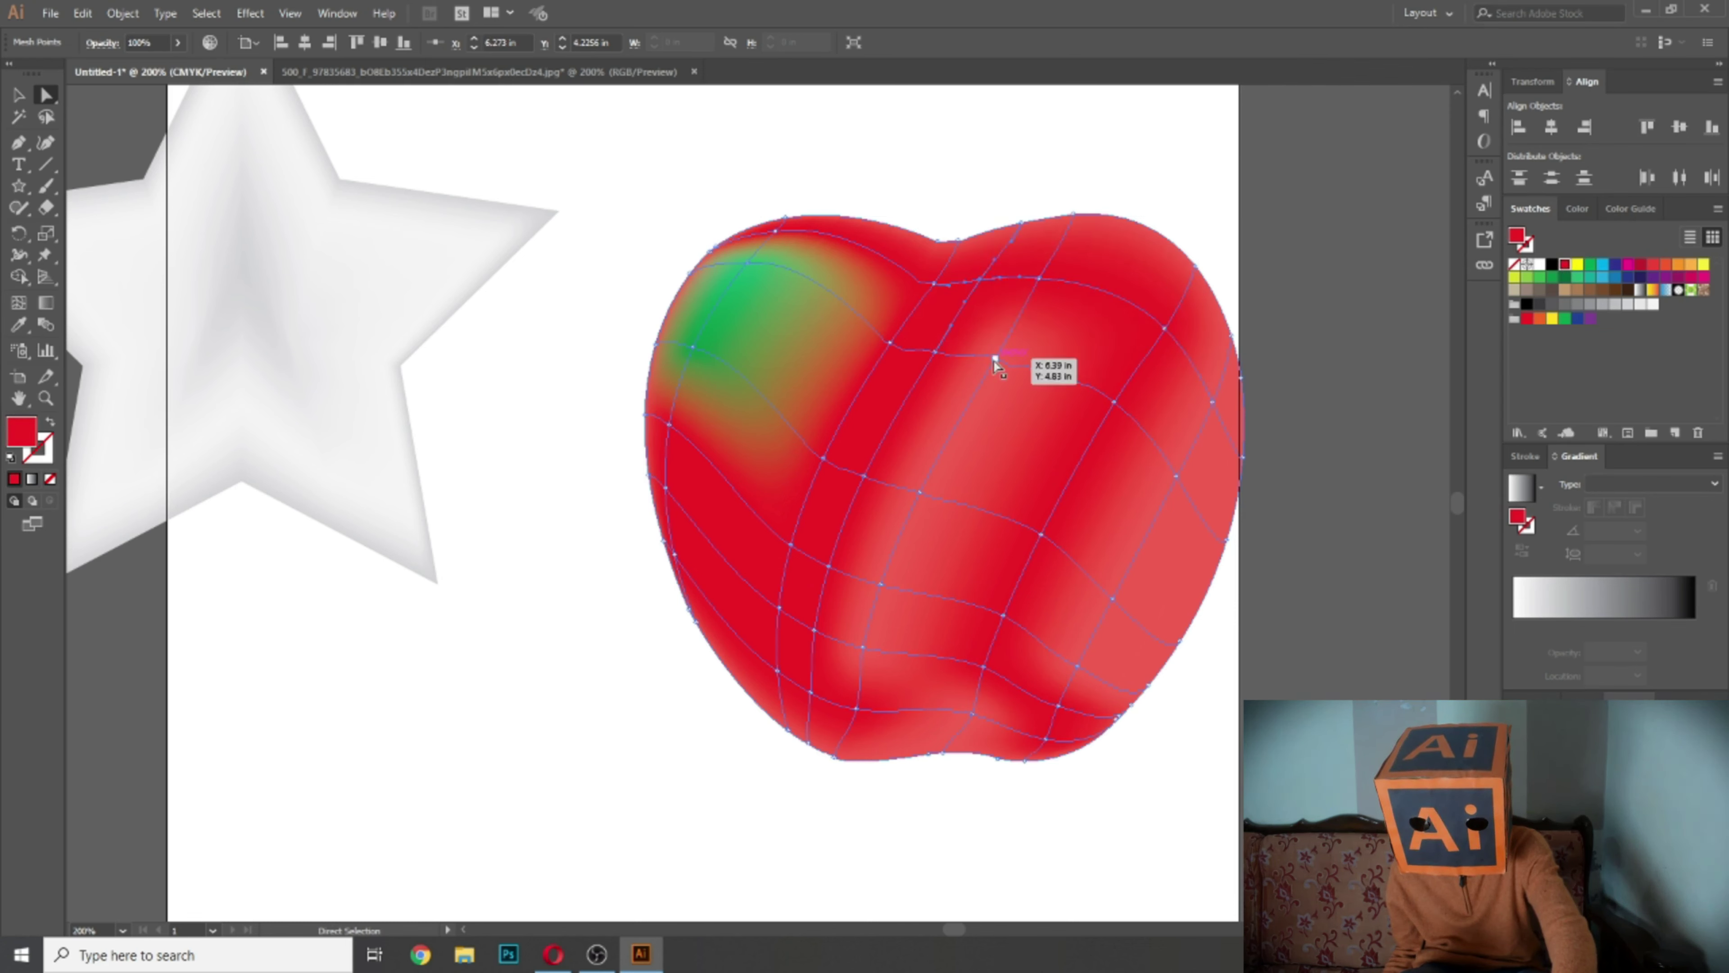
# Step: Color the four mesh points running down the apple's light central column with the pure red swatch
pyautogui.click(995, 359)
pyautogui.click(1565, 265)
pyautogui.click(919, 491)
pyautogui.click(1566, 265)
pyautogui.click(880, 584)
pyautogui.click(1565, 265)
pyautogui.click(863, 647)
pyautogui.click(1565, 264)
# Step: Color the remaining light mesh points along the apple's right side and lower right with the pure red swatch
pyautogui.click(1176, 476)
pyautogui.click(1565, 265)
pyautogui.click(1212, 402)
pyautogui.click(1565, 265)
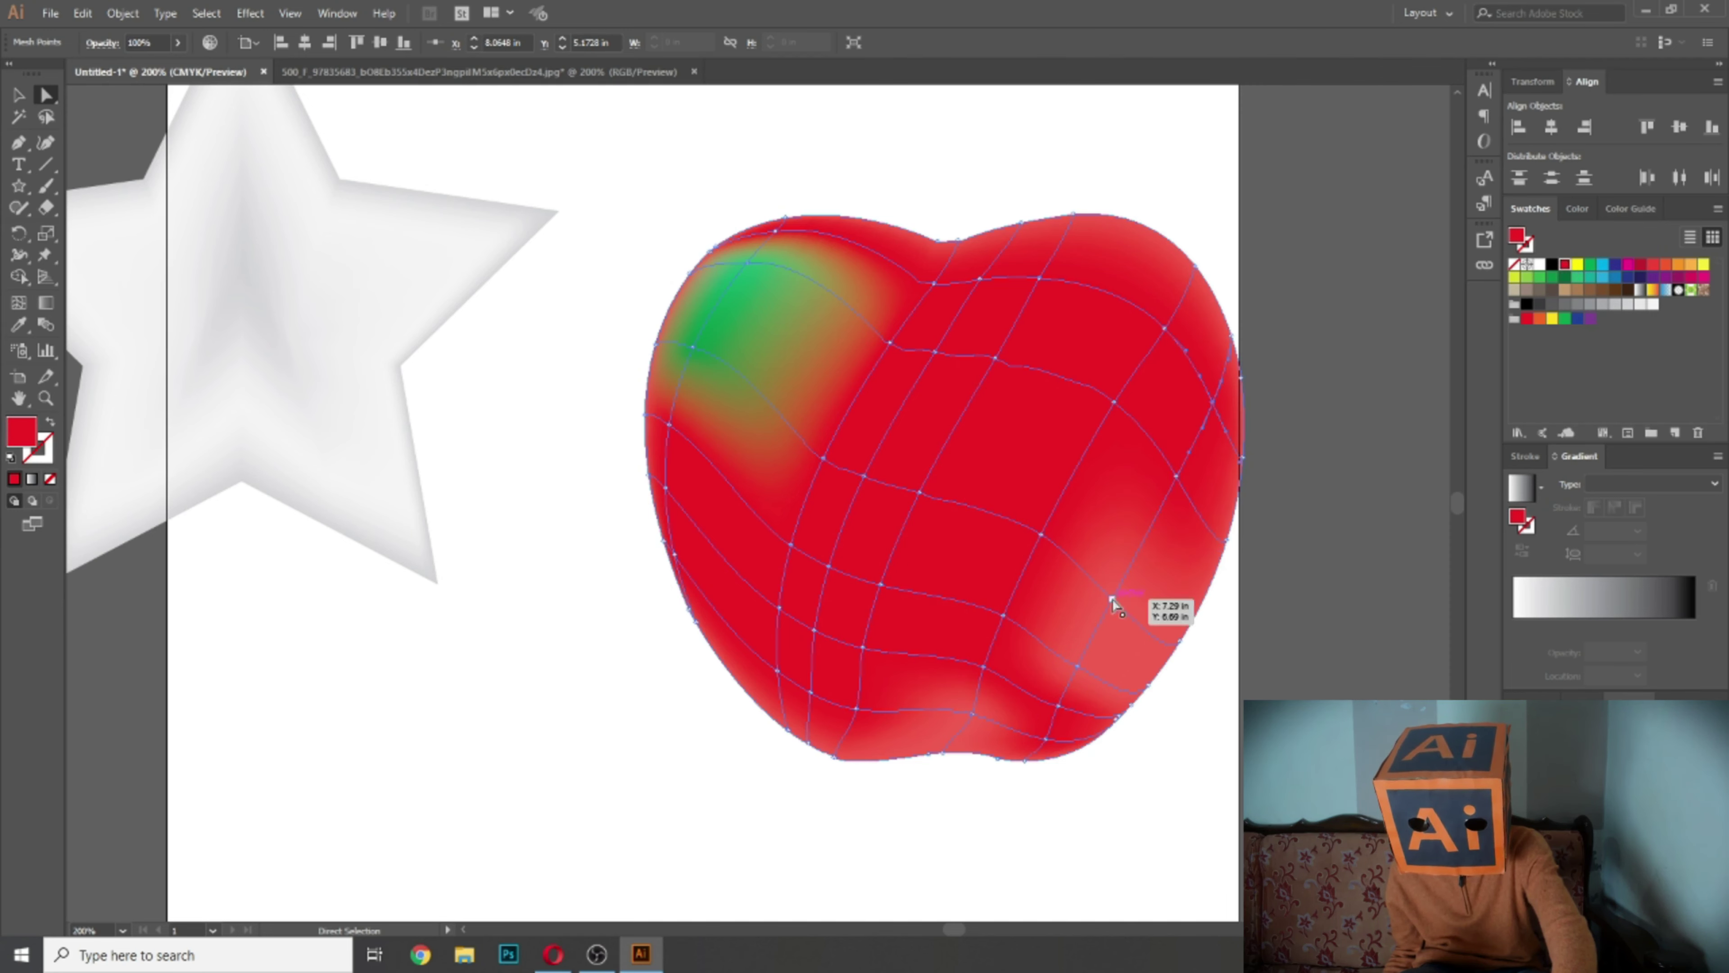
pyautogui.click(1113, 599)
pyautogui.click(1565, 265)
# Step: Draw a closed, curved, tapering stem about 0.19 in wide and 0.80 in tall at the apple's top dip with the Pen tool
pyautogui.moveTo(887, 133); pyautogui.dragTo(820, 288)
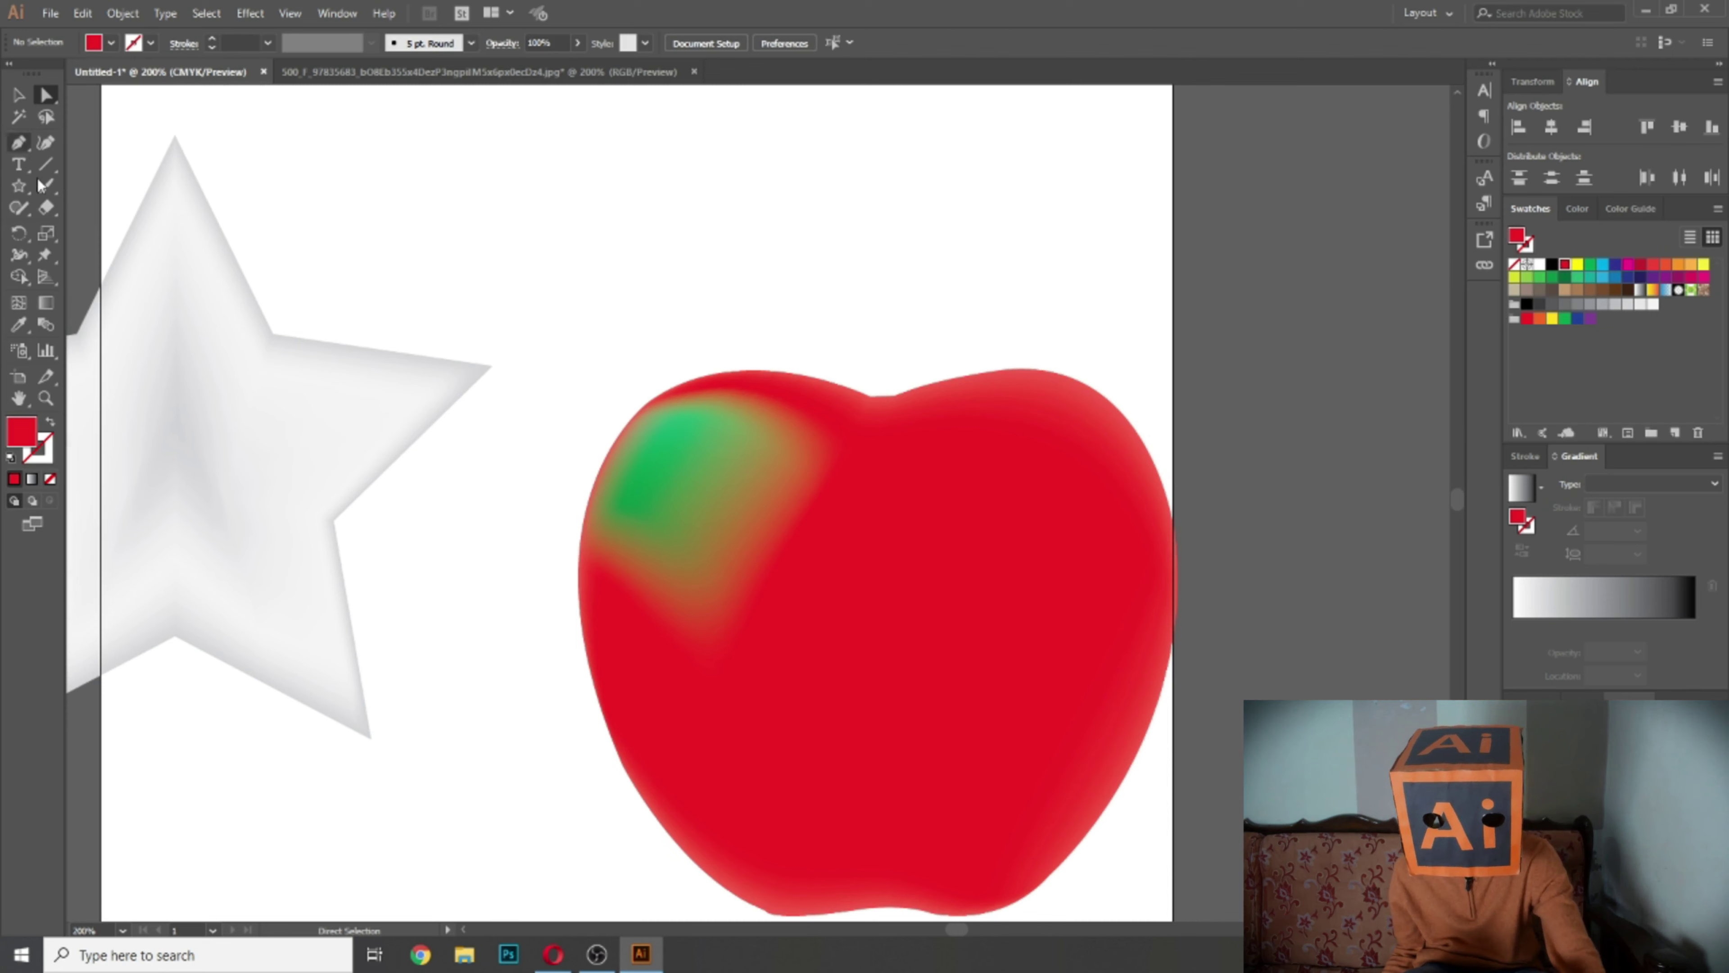
pyautogui.click(19, 141)
pyautogui.hotkey('ctrl', '+')
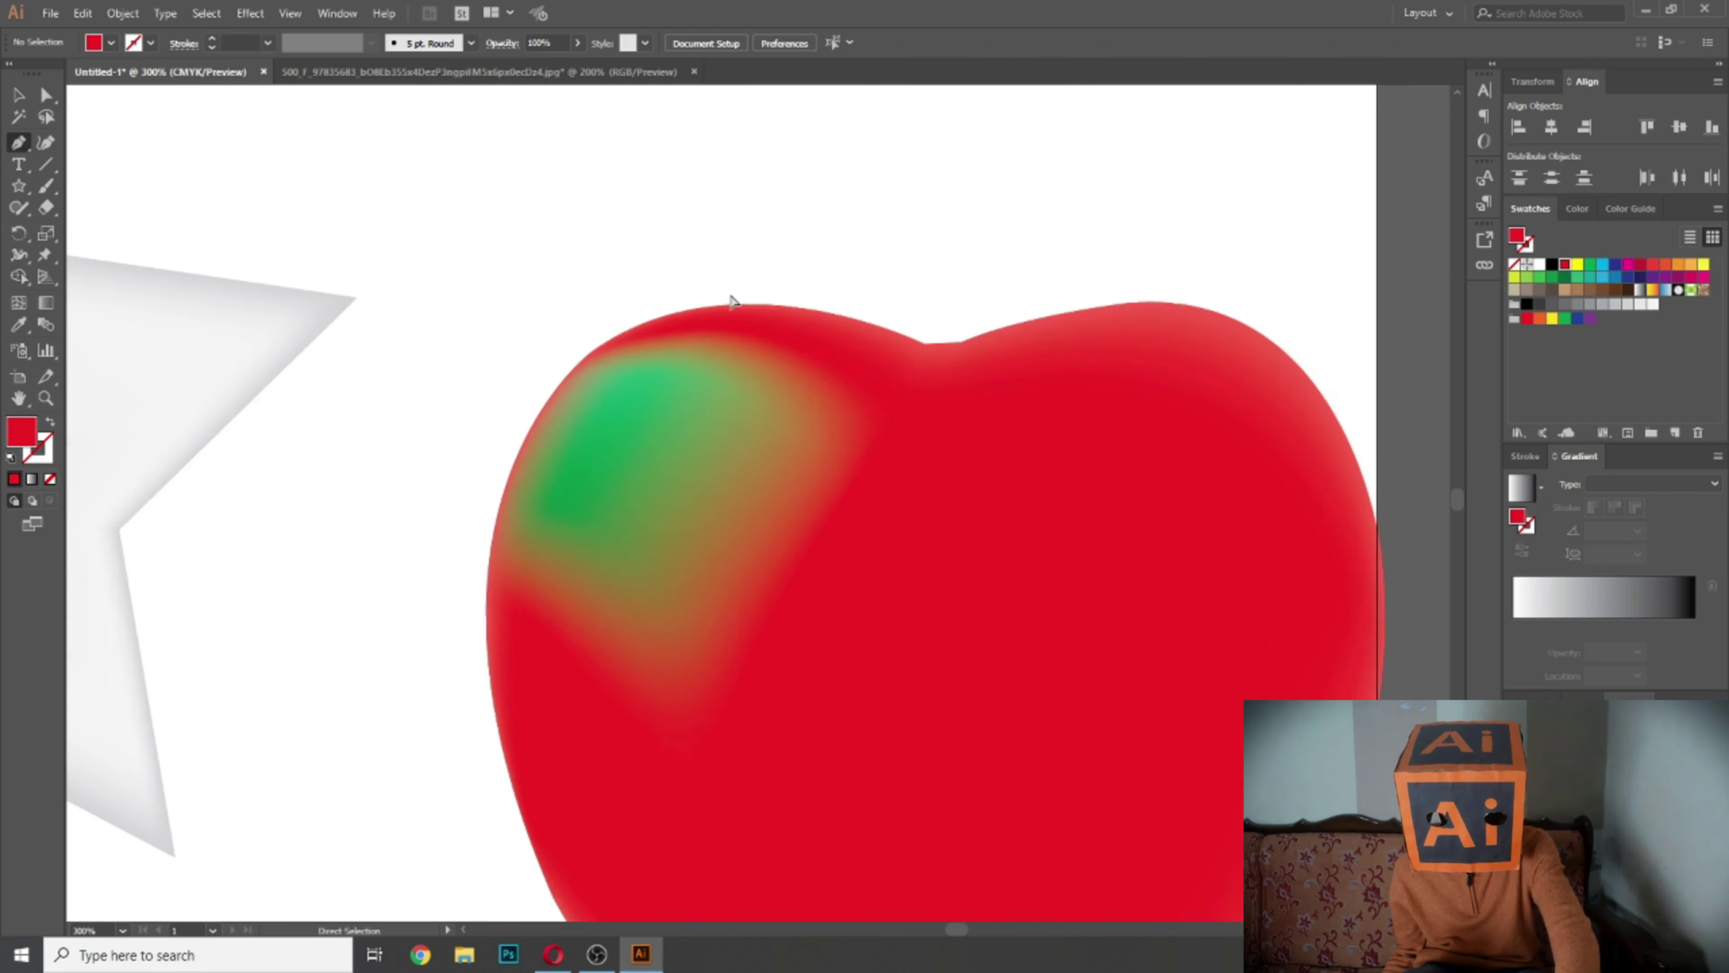
pyautogui.hotkey('ctrl', '+')
pyautogui.moveTo(1069, 191); pyautogui.dragTo(981, 314)
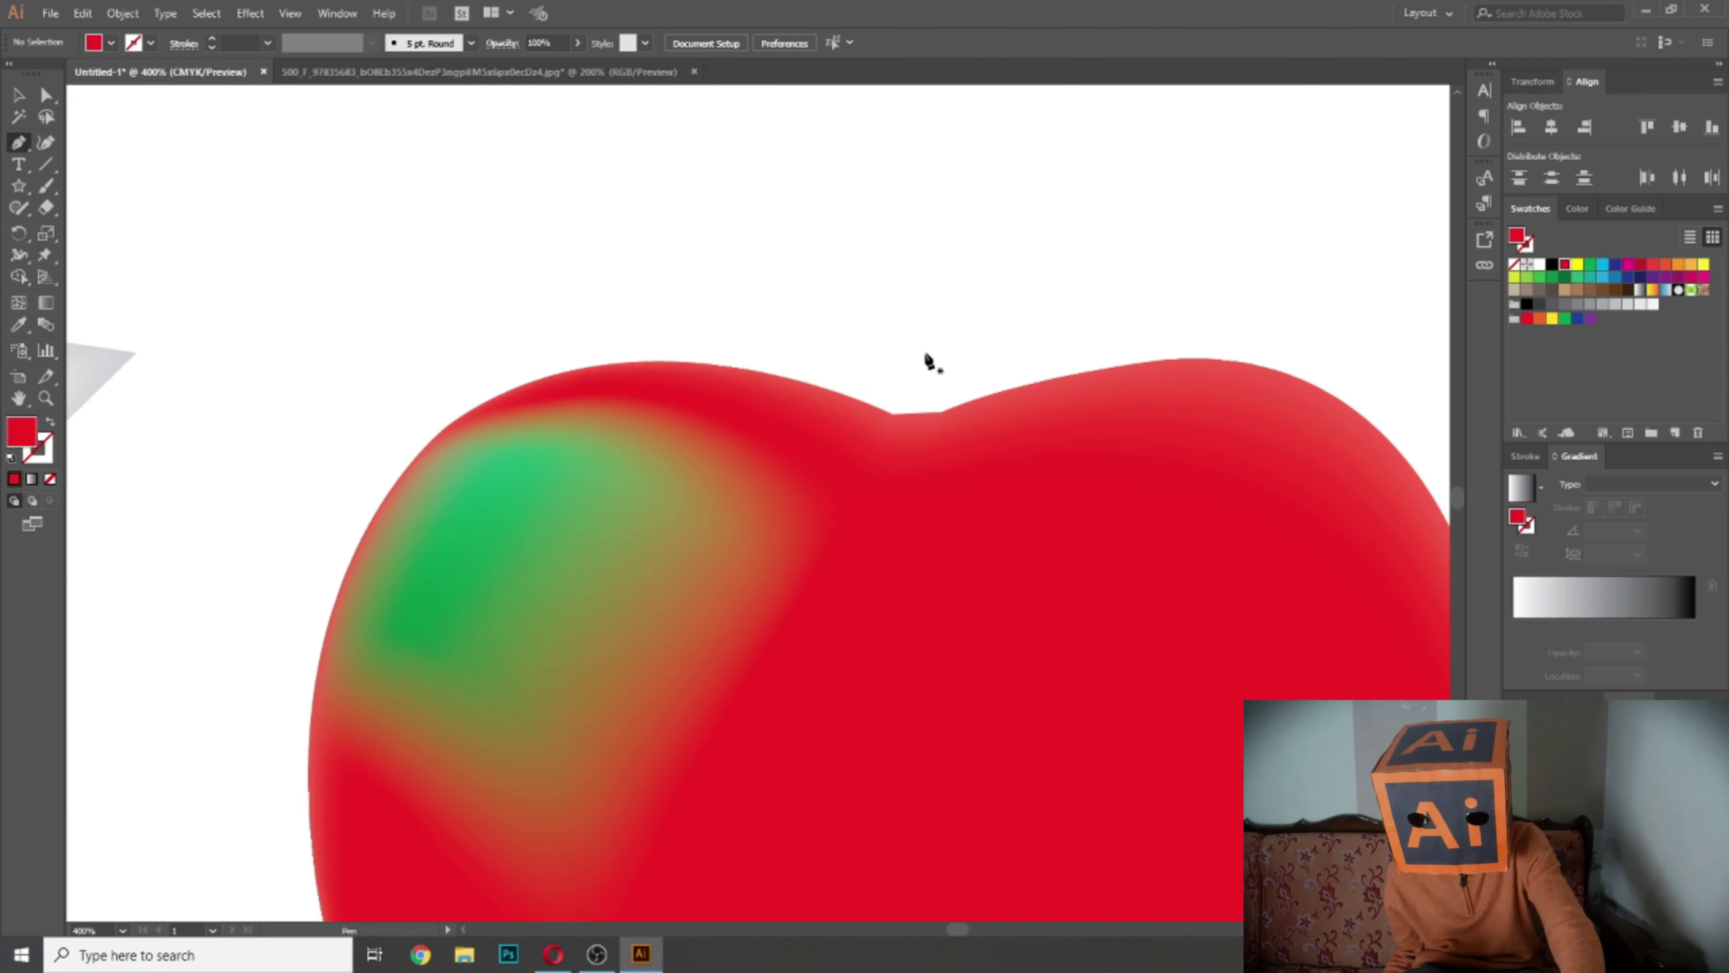
pyautogui.click(895, 314)
pyautogui.moveTo(896, 523); pyautogui.dragTo(929, 672)
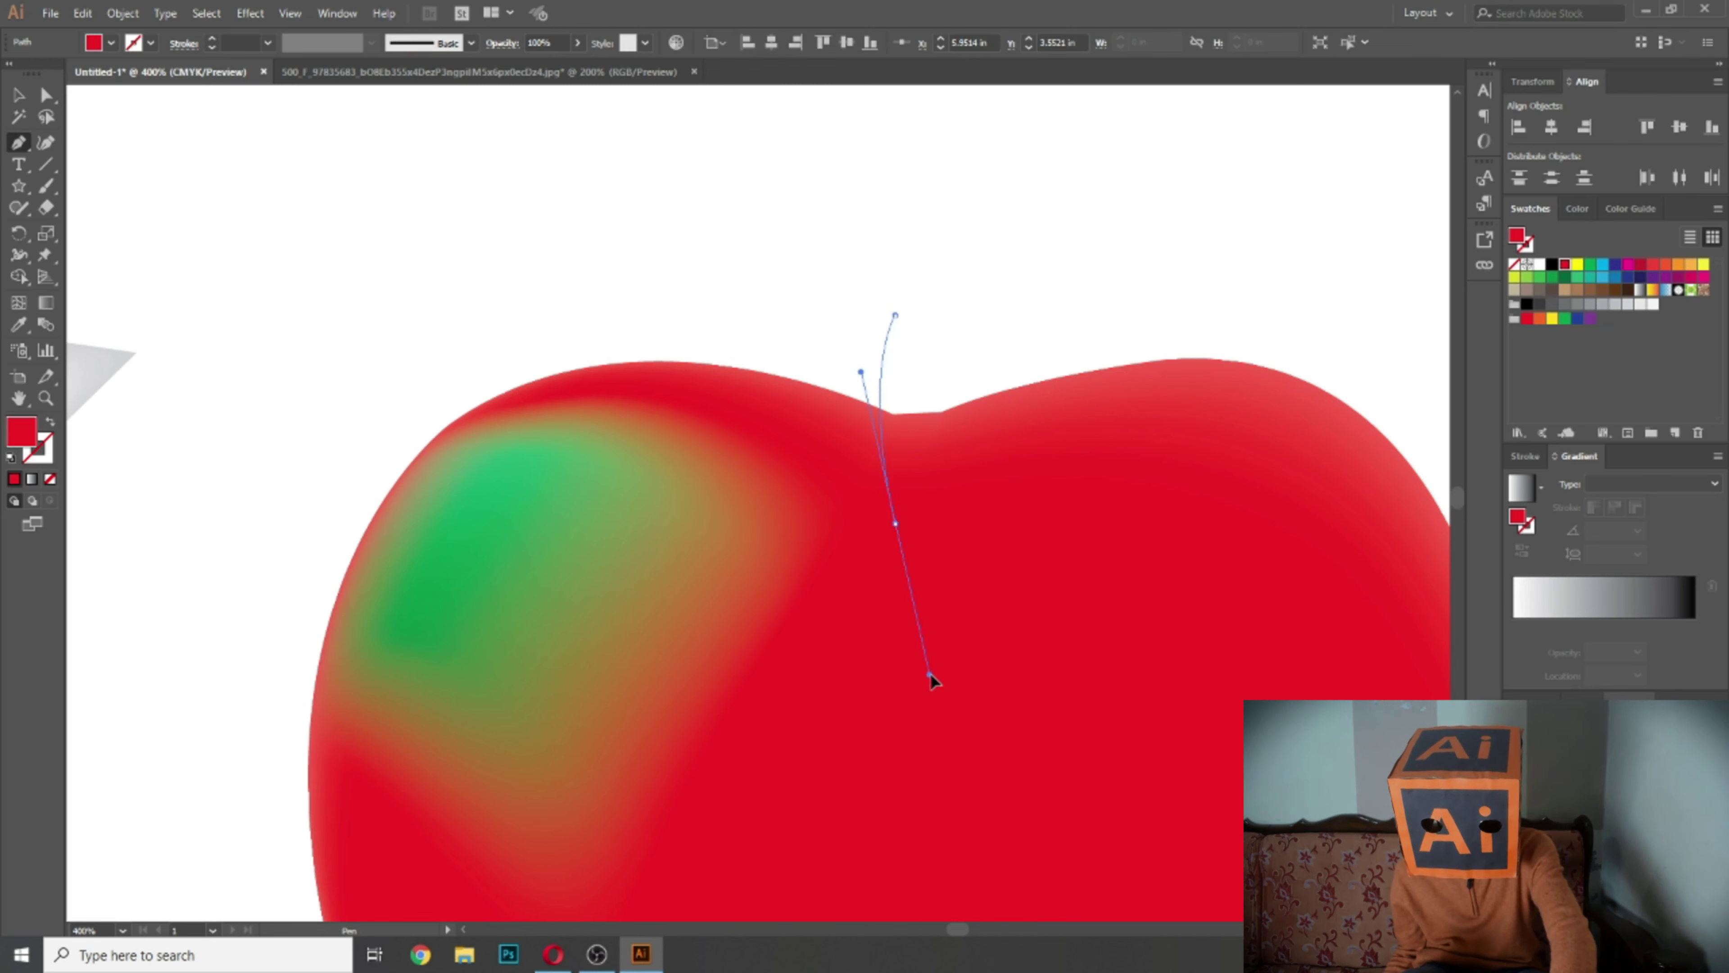
pyautogui.click(895, 523)
pyautogui.moveTo(929, 323); pyautogui.dragTo(965, 327)
pyautogui.click(929, 323)
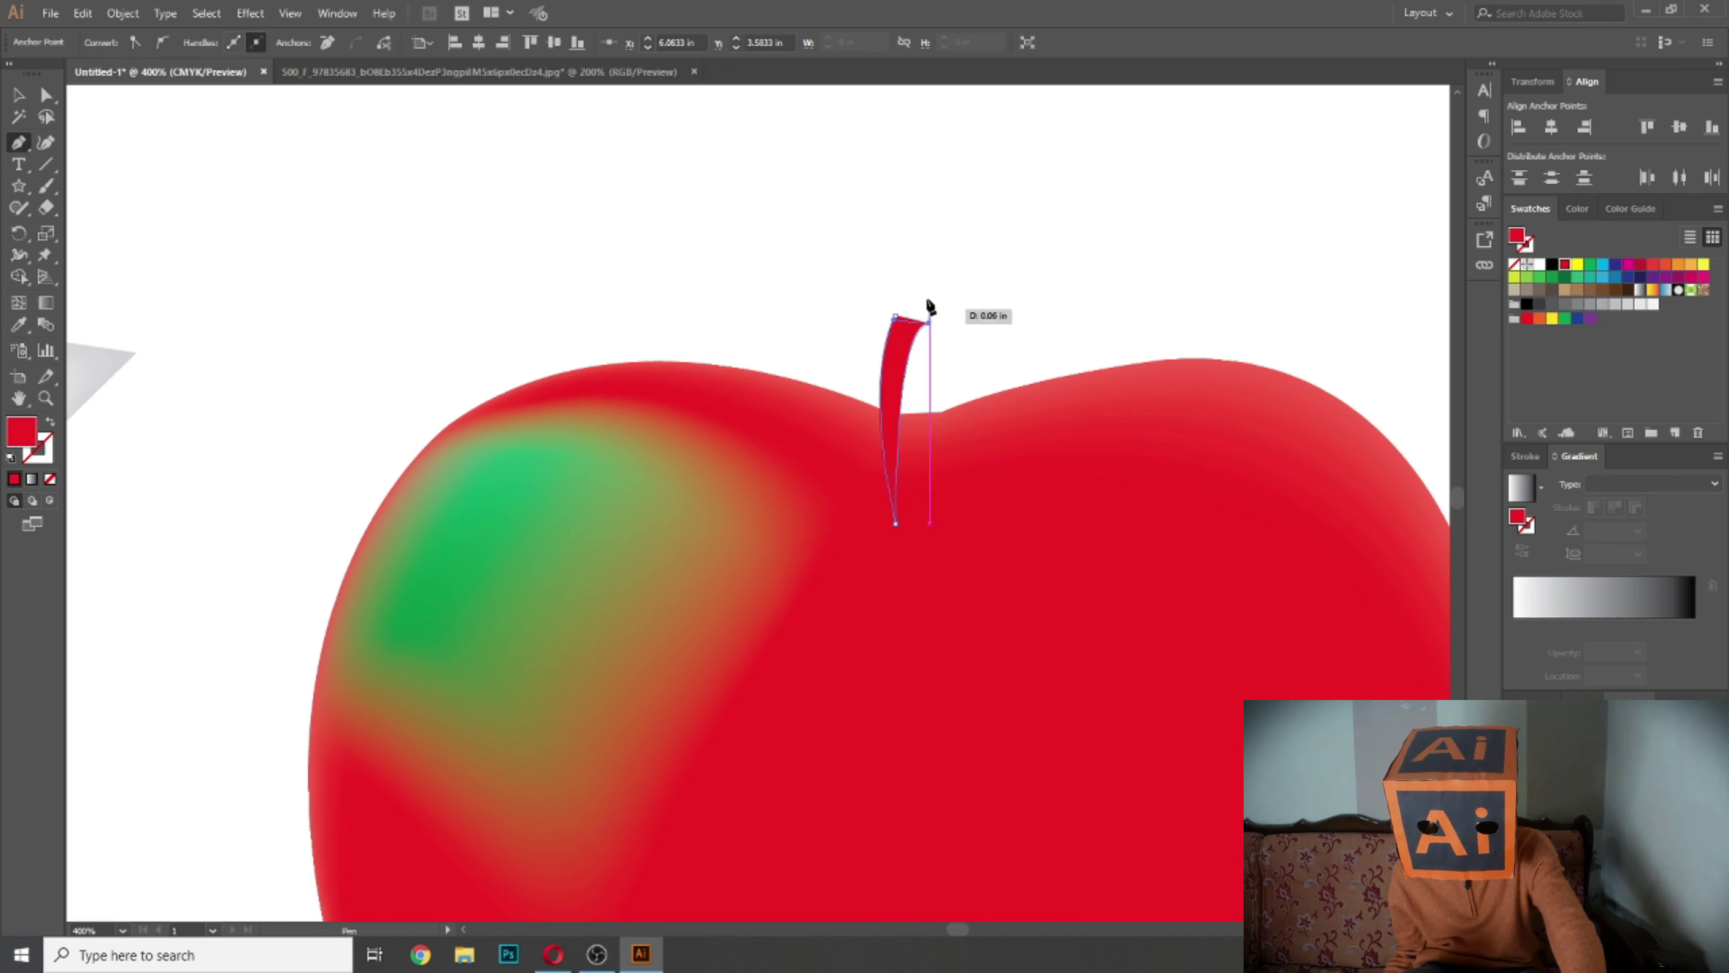
pyautogui.click(895, 315)
# Step: Stretch the stem to about 0.42 in wide and 1.06 in tall
pyautogui.click(21, 96)
pyautogui.moveTo(921, 320); pyautogui.dragTo(953, 259)
pyautogui.hotkey('ctrl', '+')
pyautogui.hotkey('ctrl', '+')
pyautogui.hotkey('ctrl', '+')
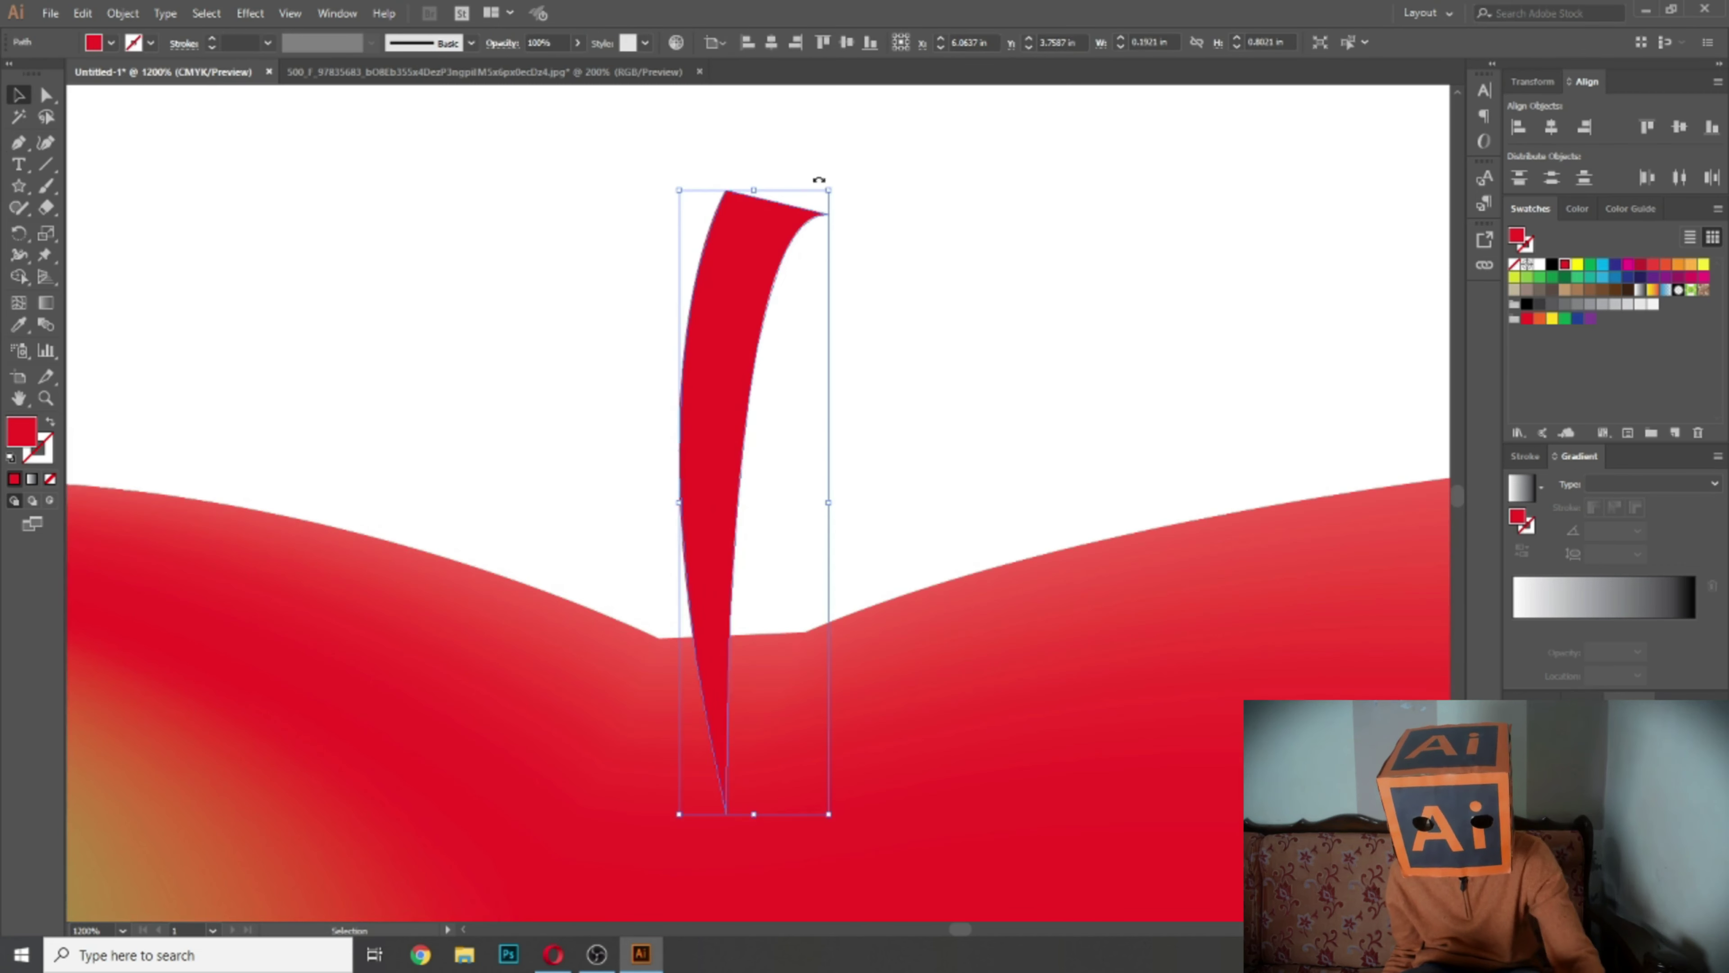
pyautogui.moveTo(759, 187); pyautogui.dragTo(754, 96)
pyautogui.moveTo(837, 516); pyautogui.dragTo(1034, 491)
# Step: Rotate the stem slightly clockwise so that it leans to the right above the apple's dip
pyautogui.hotkey('ctrl', '-')
pyautogui.press('a')
pyautogui.hotkey('ctrl', '-')
pyautogui.press('v')
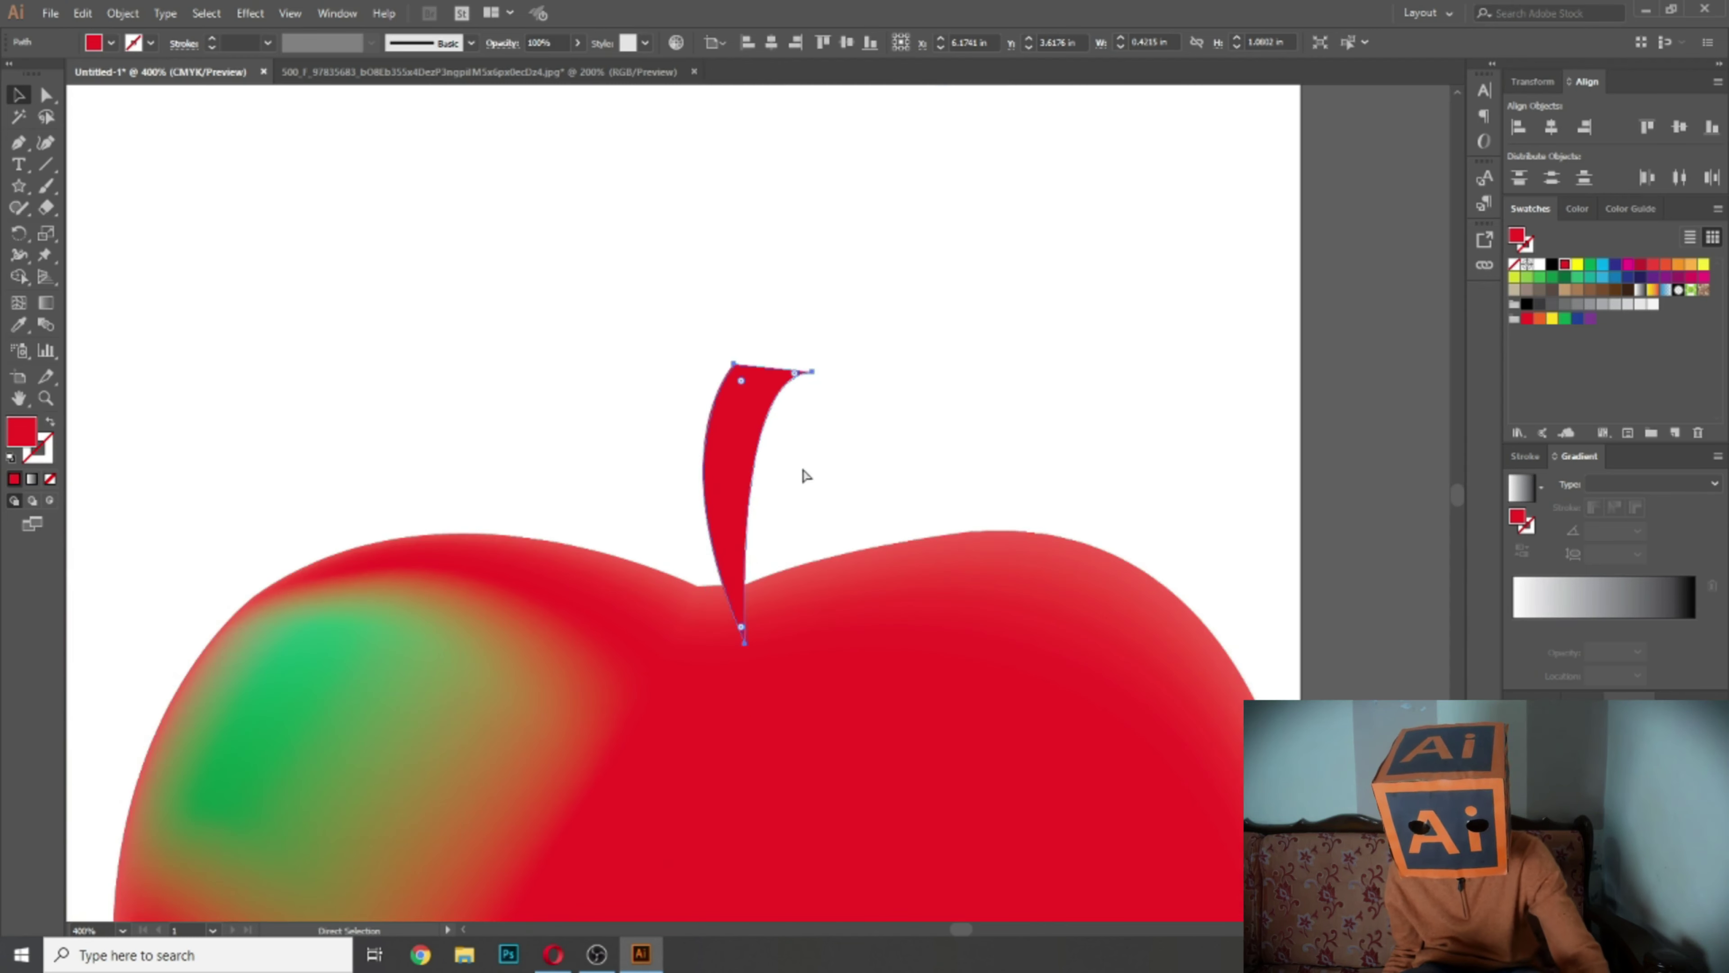
pyautogui.moveTo(804, 386); pyautogui.dragTo(790, 429)
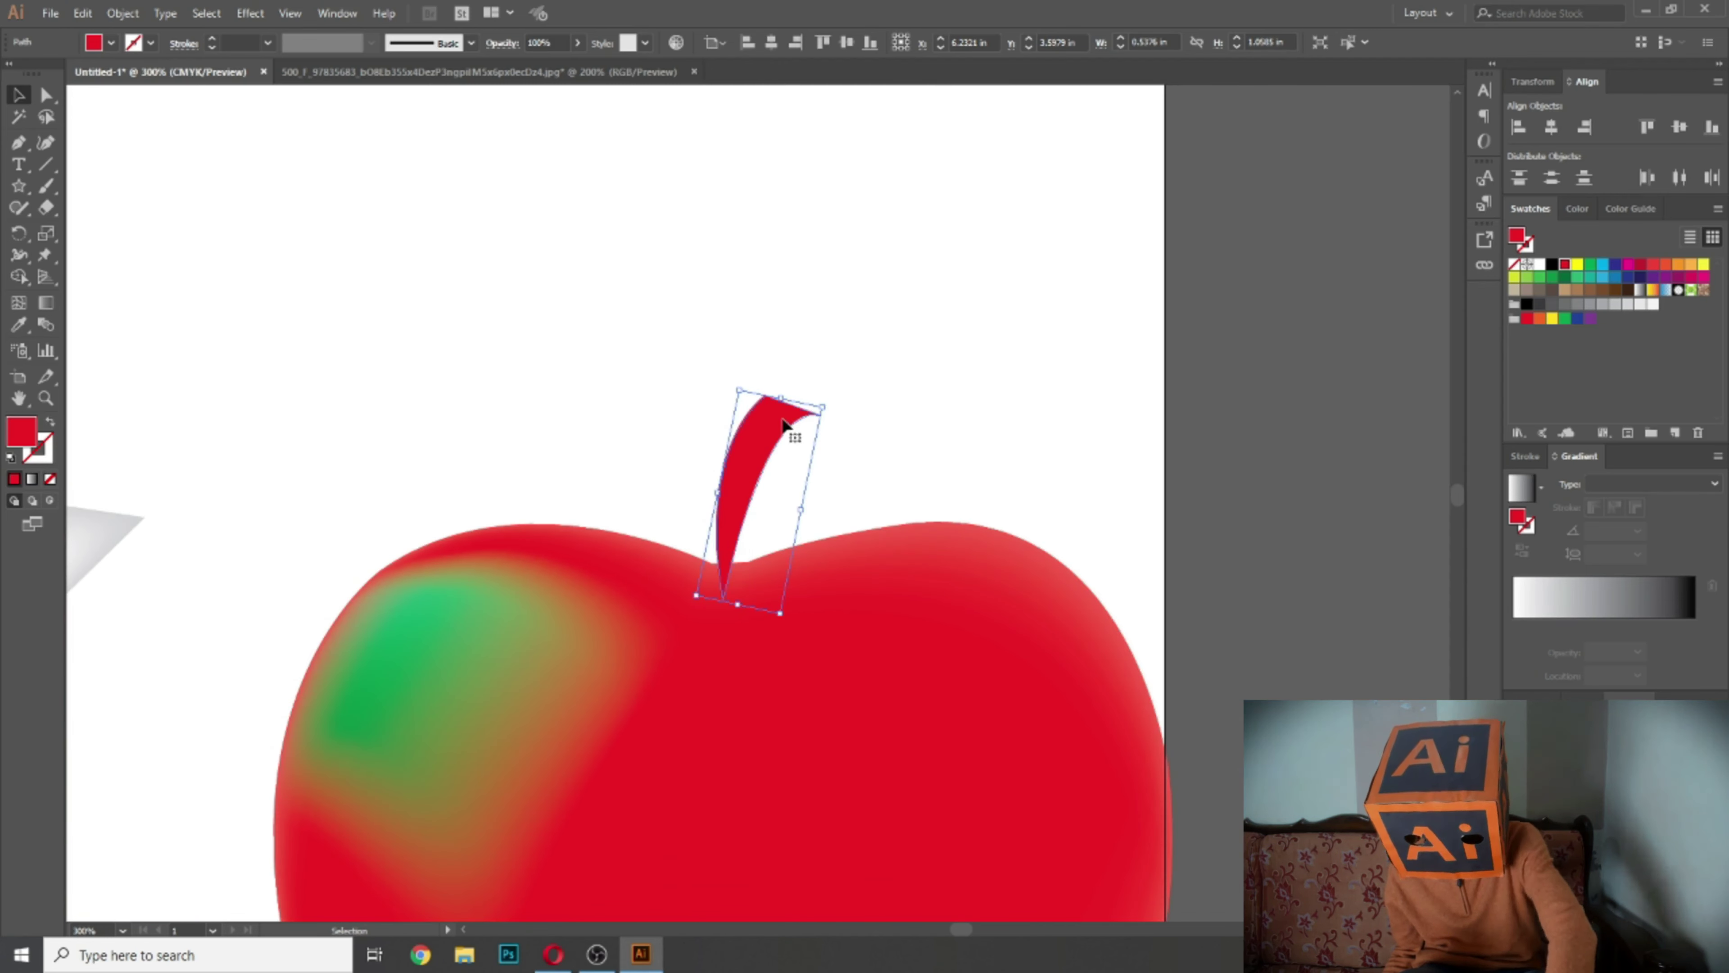
pyautogui.press('ctrl')
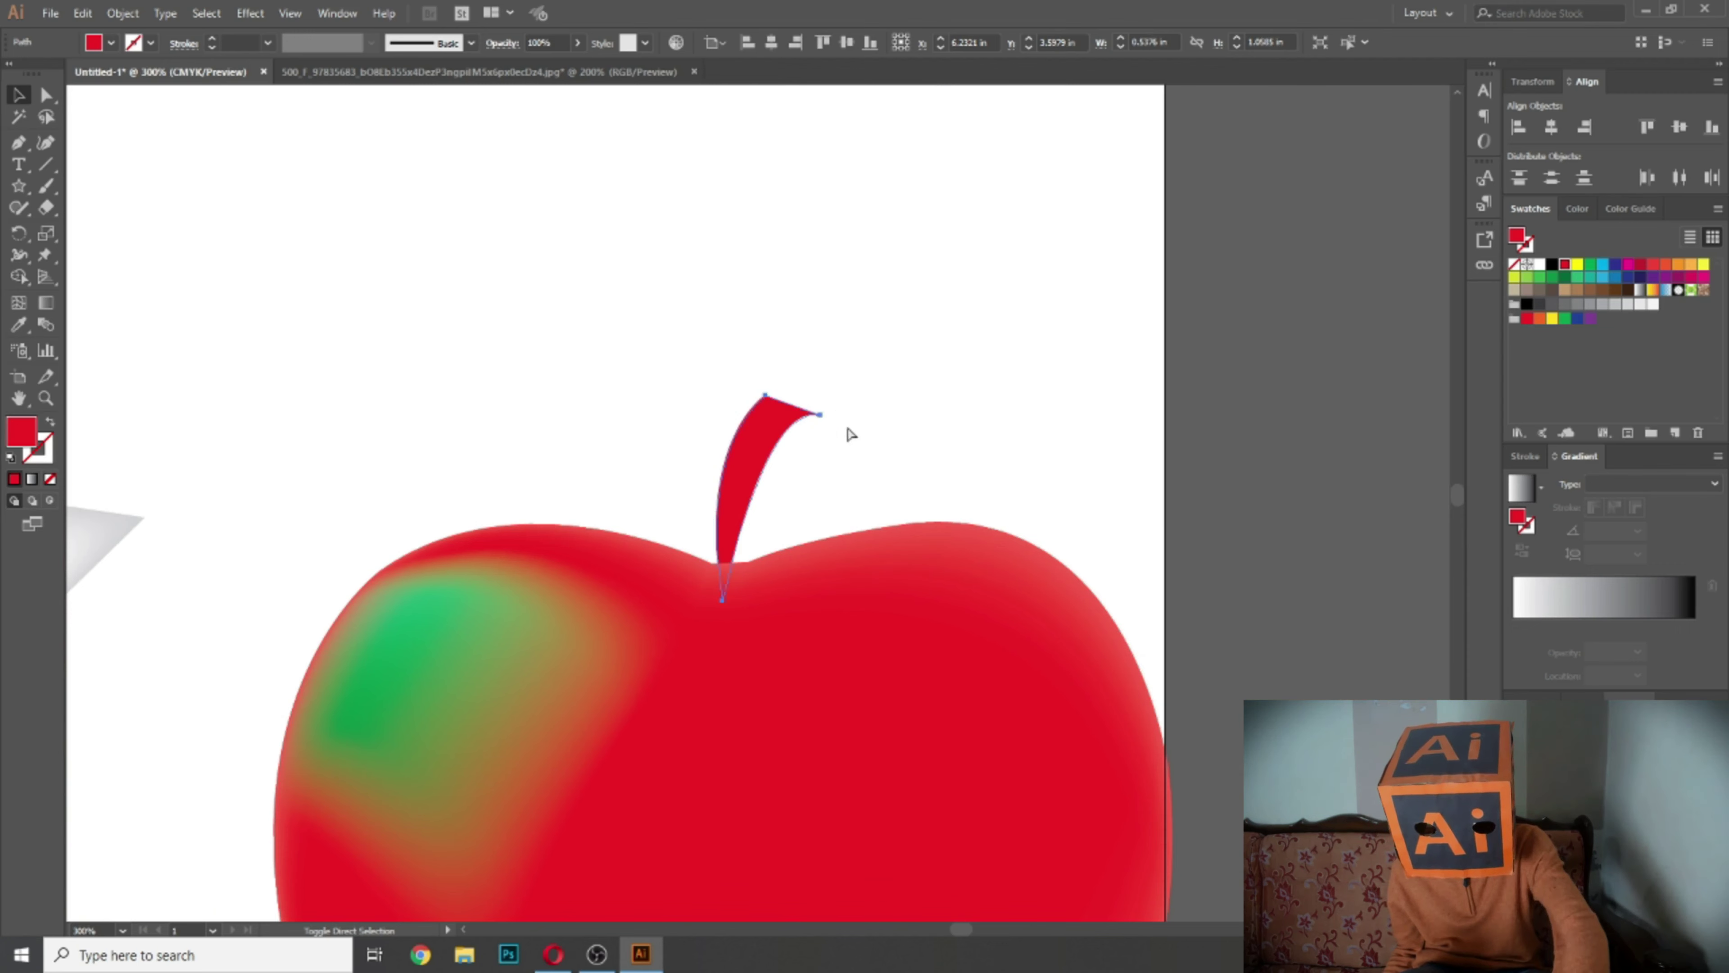
# Step: Turn the stem into a gradient mesh by adding one mesh point near its top and another near its middle
pyautogui.click(844, 530)
pyautogui.press('u')
pyautogui.keyDown('ctrl'); pyautogui.click(743, 470); pyautogui.keyUp('ctrl')
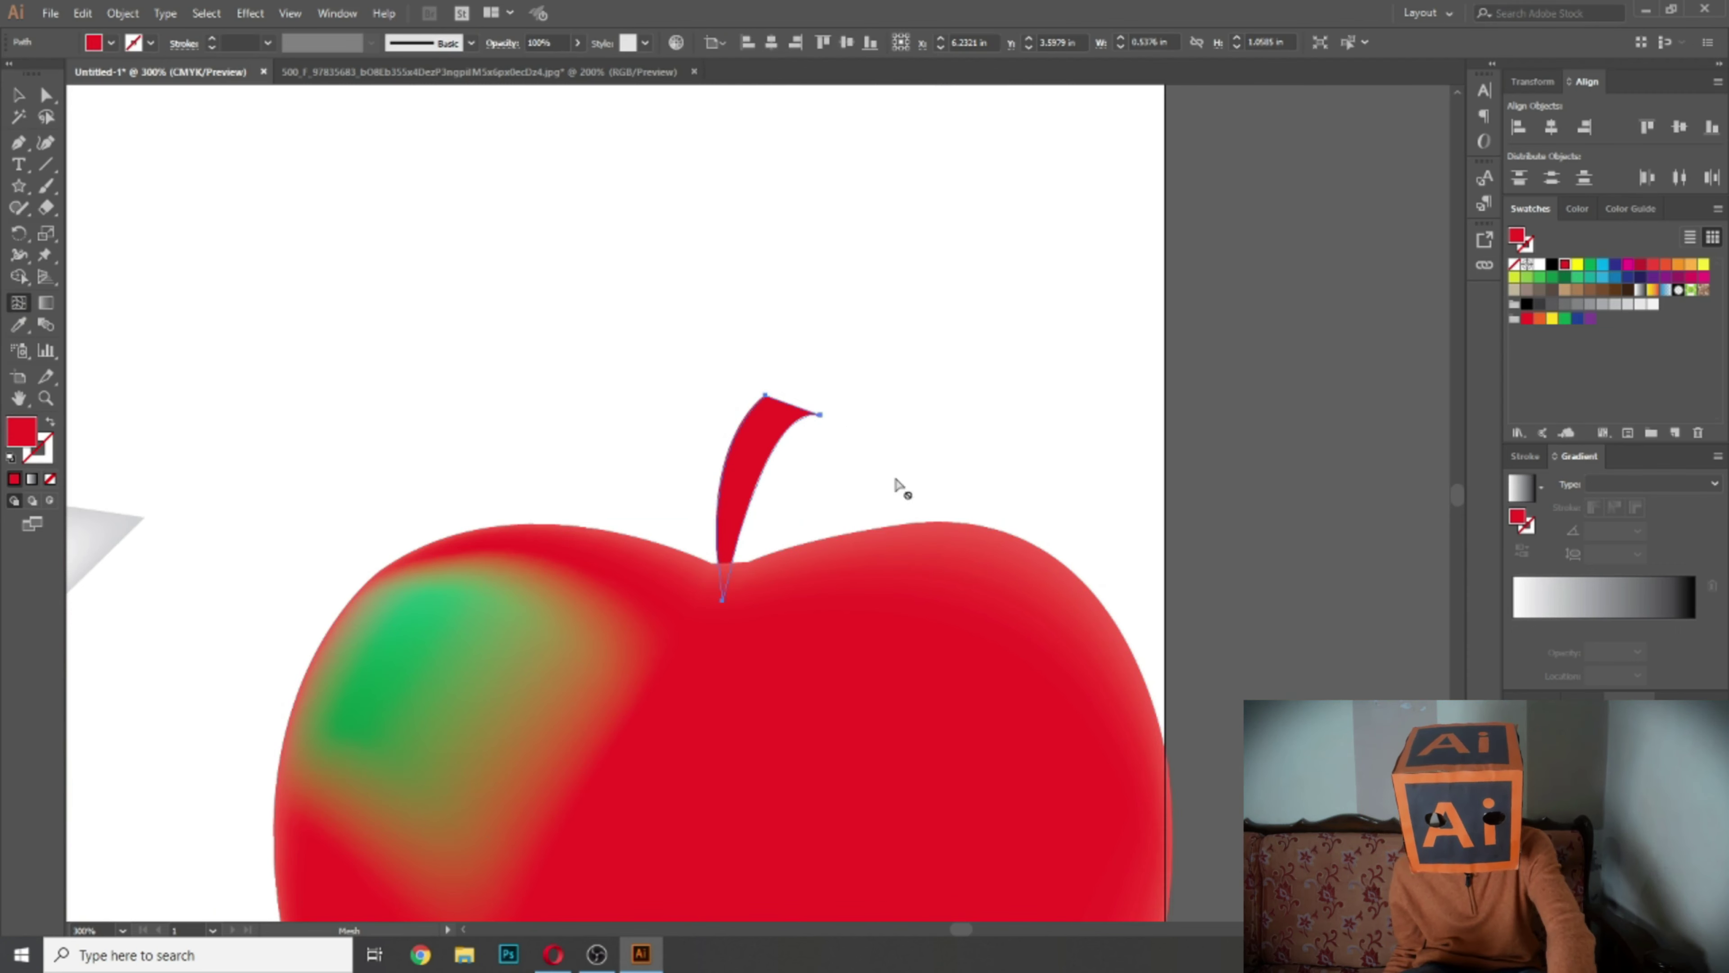
pyautogui.click(762, 428)
pyautogui.click(744, 507)
# Step: Color the stem's lower added mesh point with a medium brown swatch
pyautogui.click(19, 98)
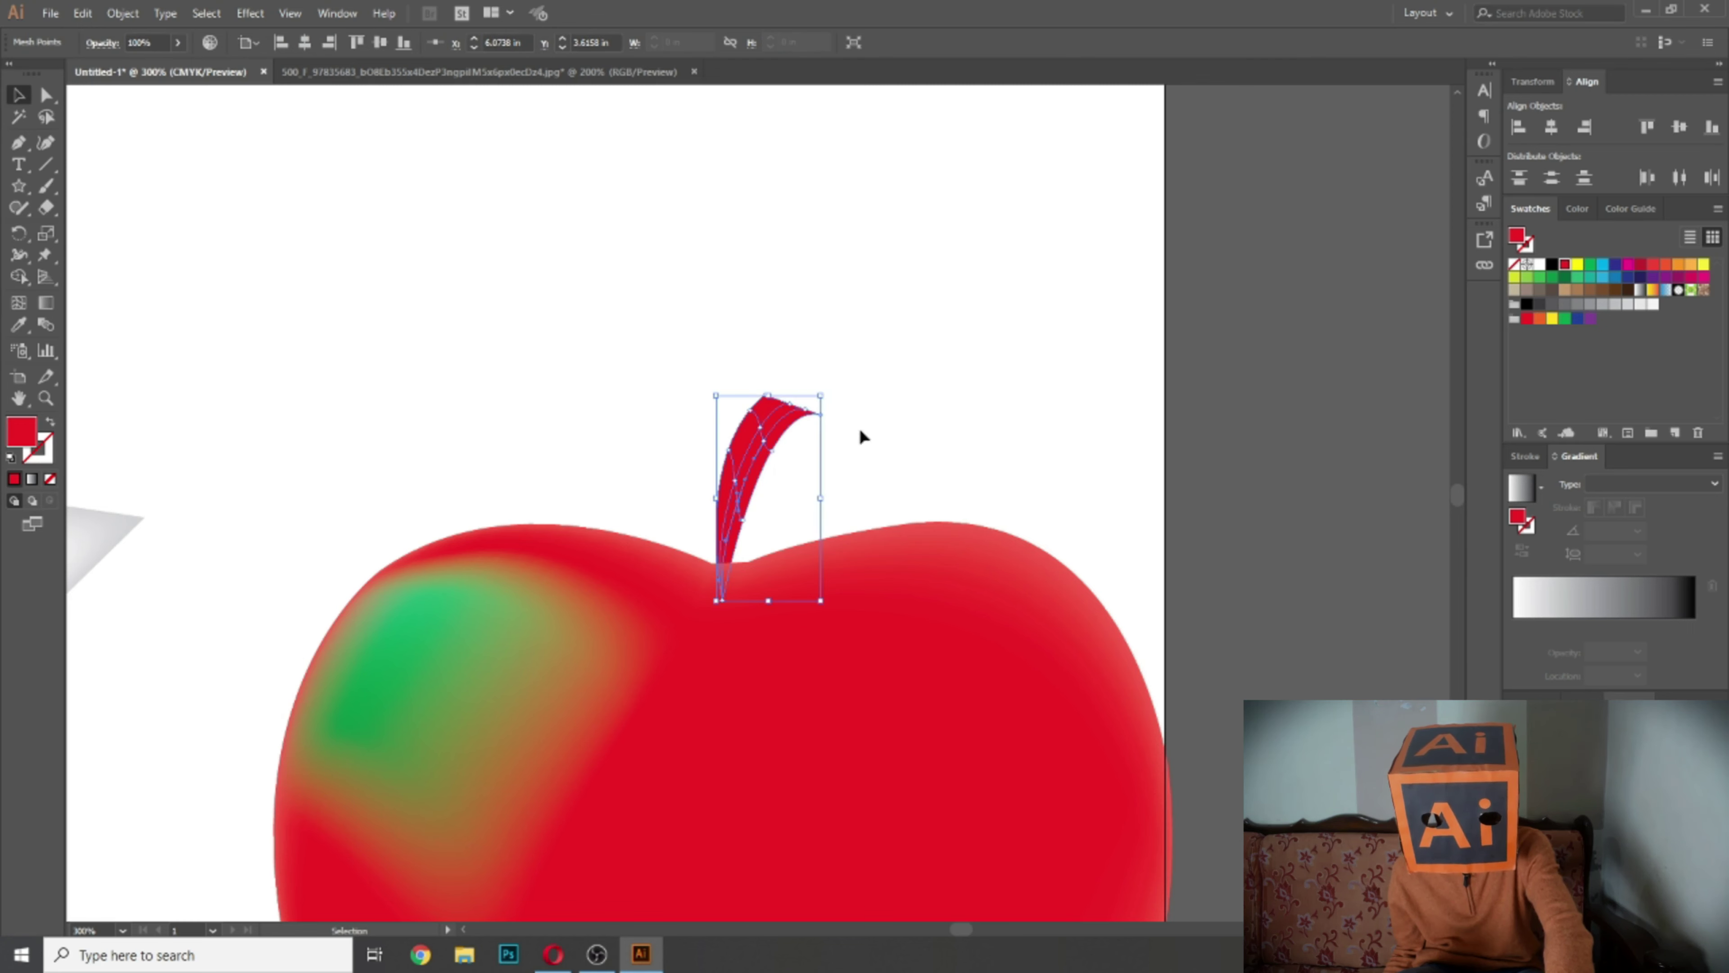
pyautogui.click(1577, 292)
pyautogui.click(1590, 289)
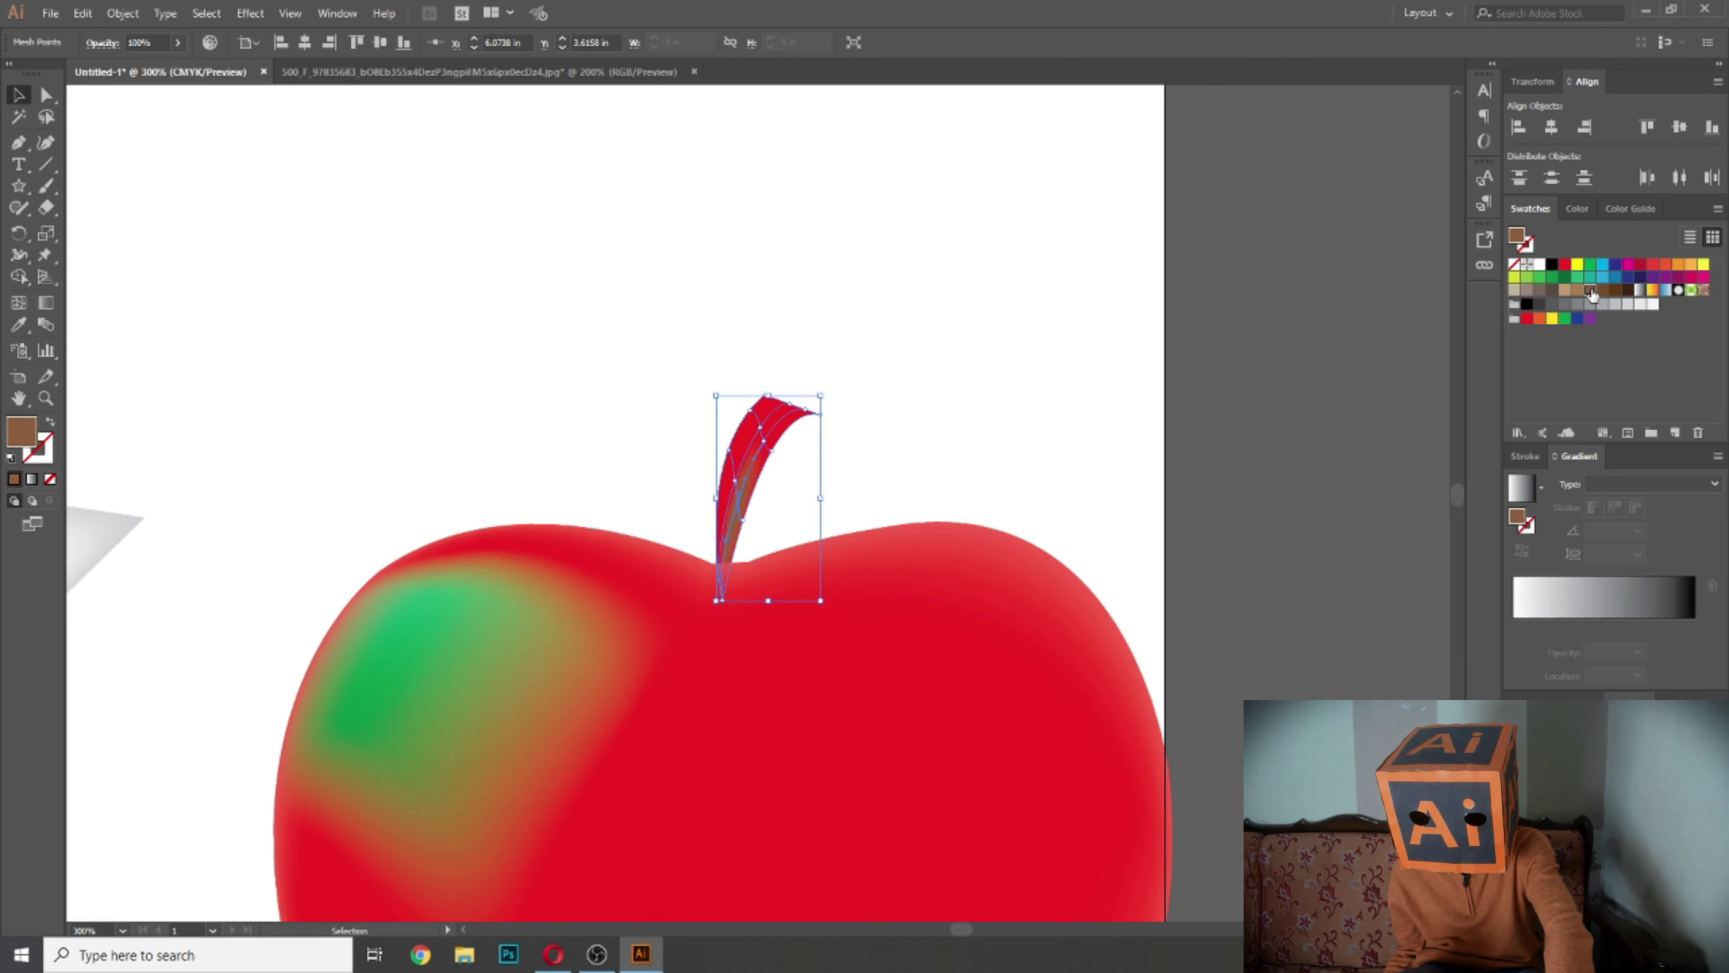
# Step: Recolor the entire stem mesh with a uniform dark brown swatch
pyautogui.click(1019, 450)
pyautogui.hotkey('ctrl', '+')
pyautogui.hotkey('ctrl', '+')
pyautogui.hotkey('ctrl', '+')
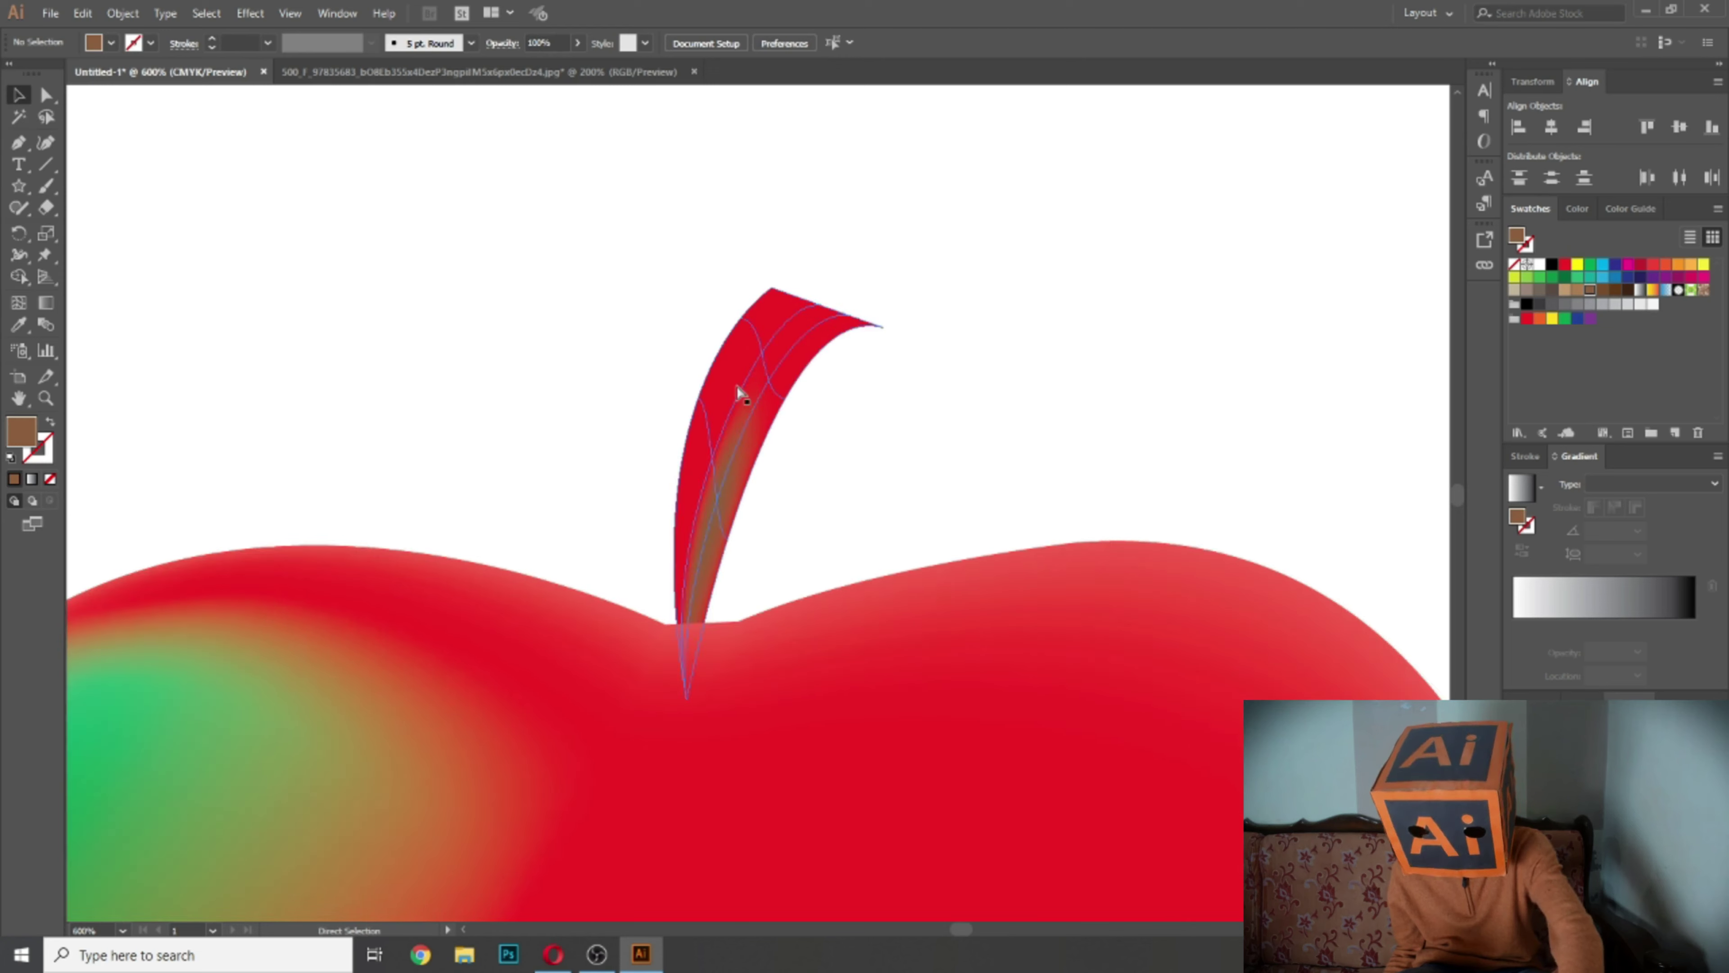
pyautogui.moveTo(540, 301); pyautogui.dragTo(892, 501)
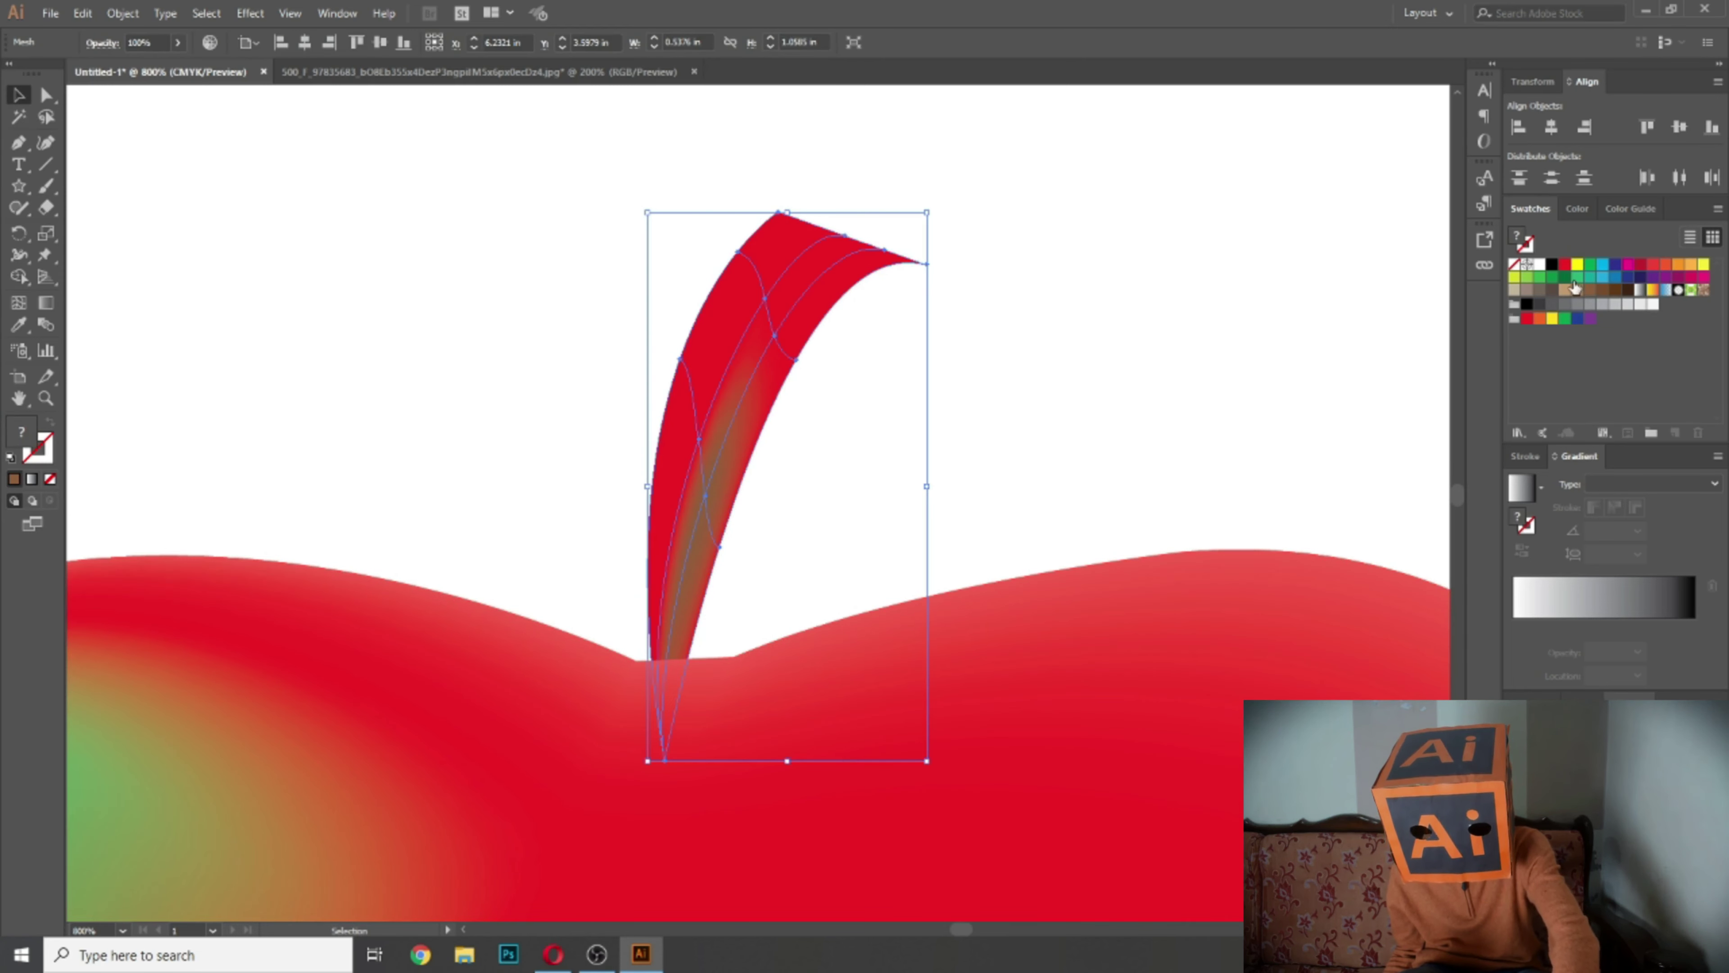
pyautogui.click(1603, 291)
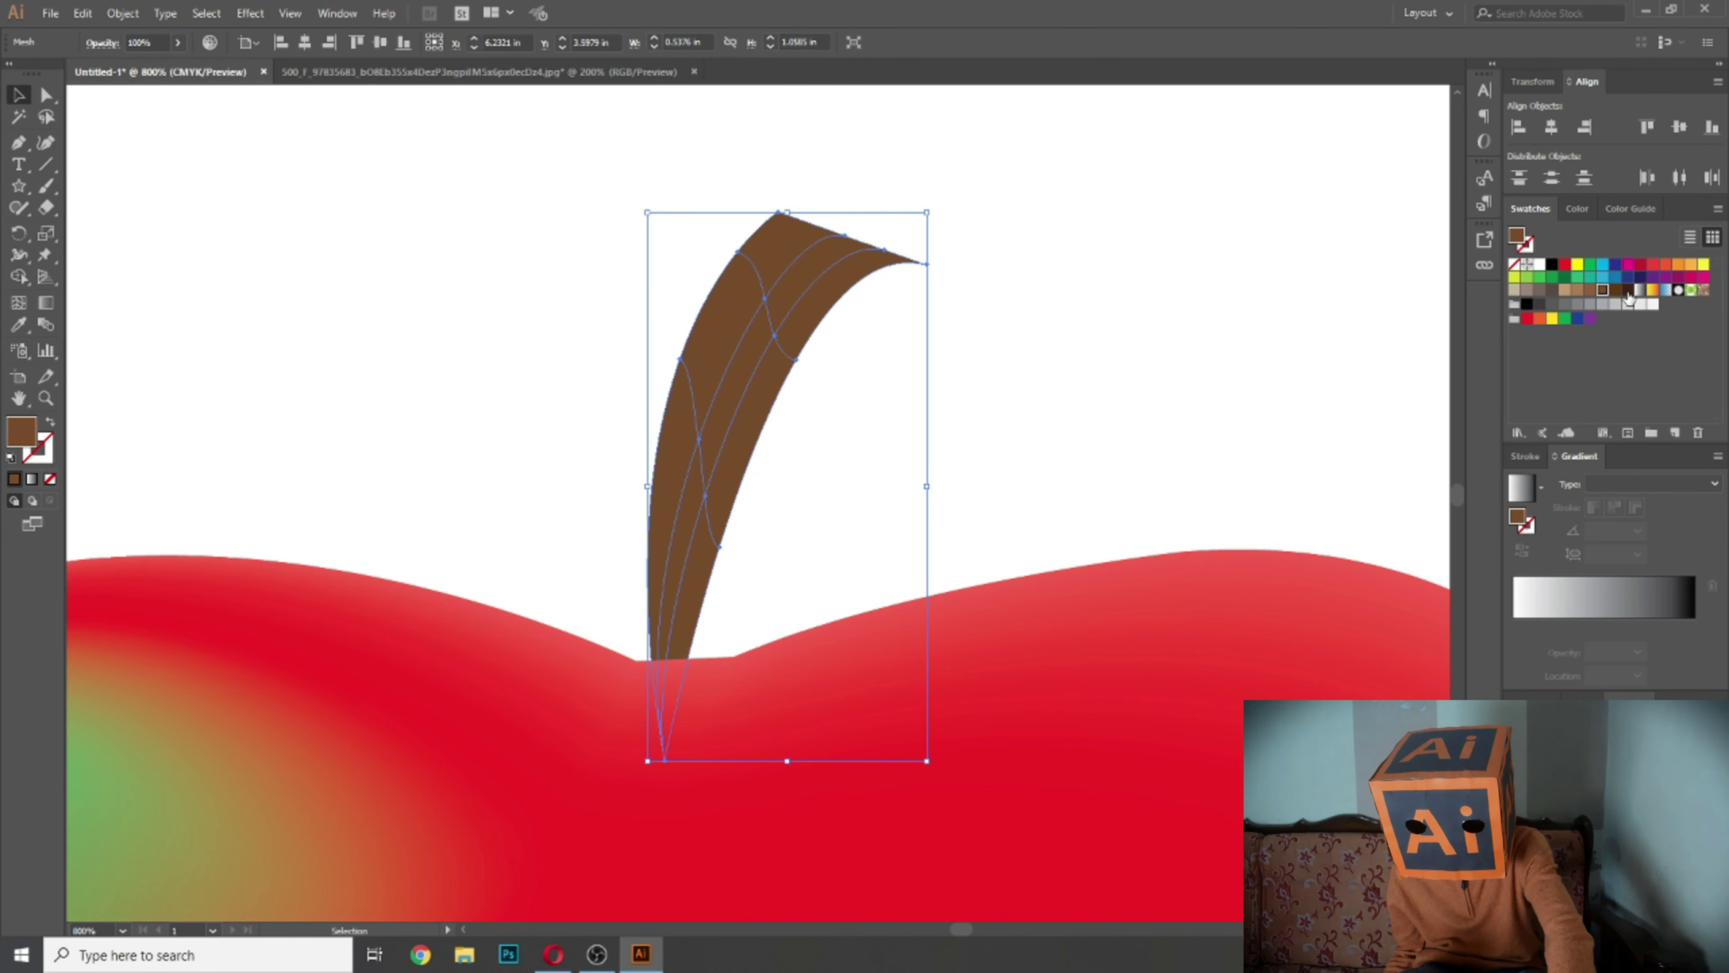
pyautogui.click(1621, 299)
pyautogui.click(828, 401)
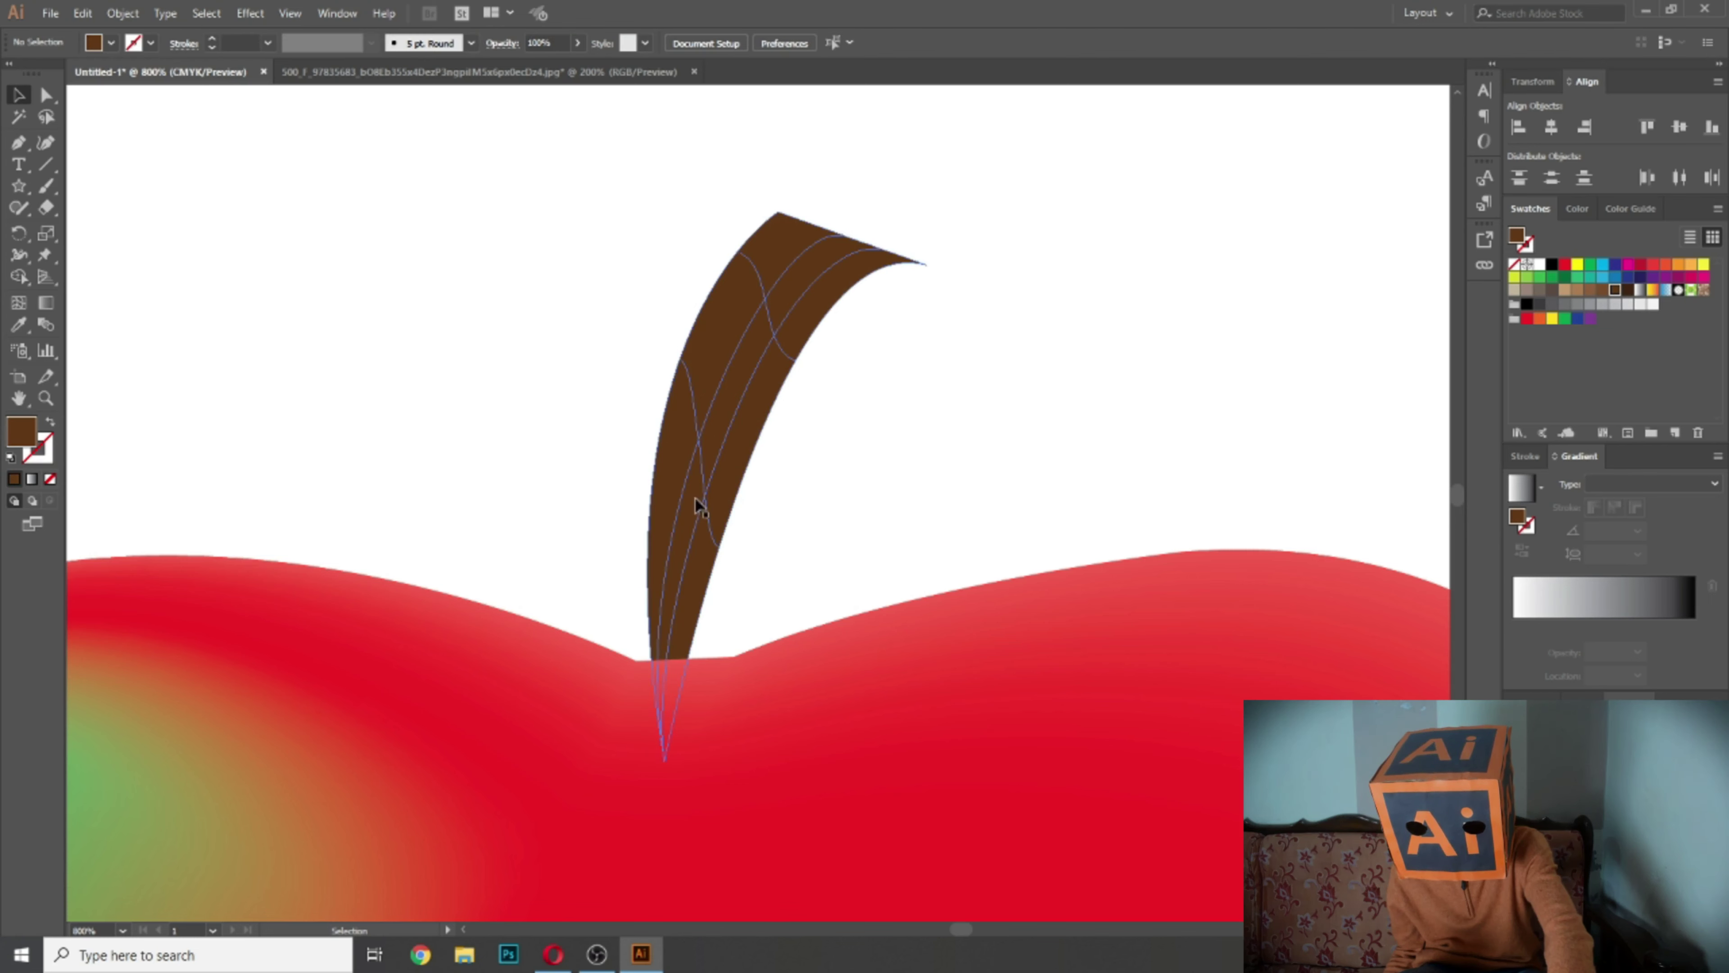
# Step: Color the stem's lower right inner mesh point light tan and its upper left inner one with brown C=35 M=60 Y=80 K=25
pyautogui.click(47, 96)
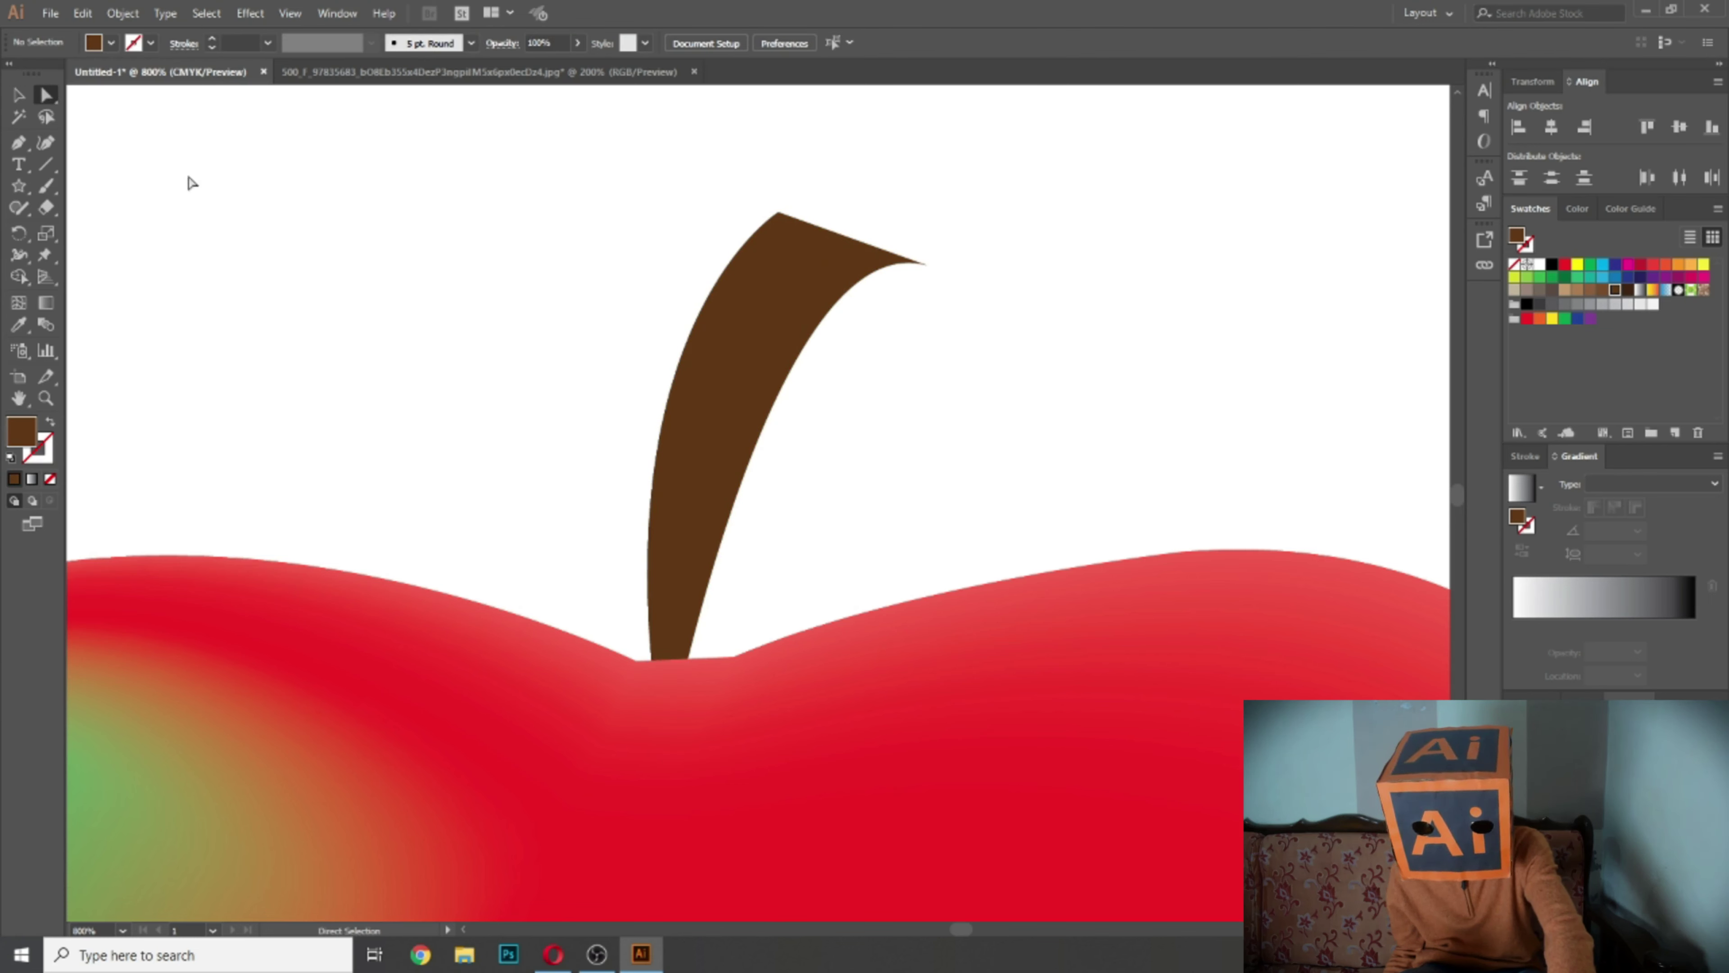
pyautogui.click(706, 497)
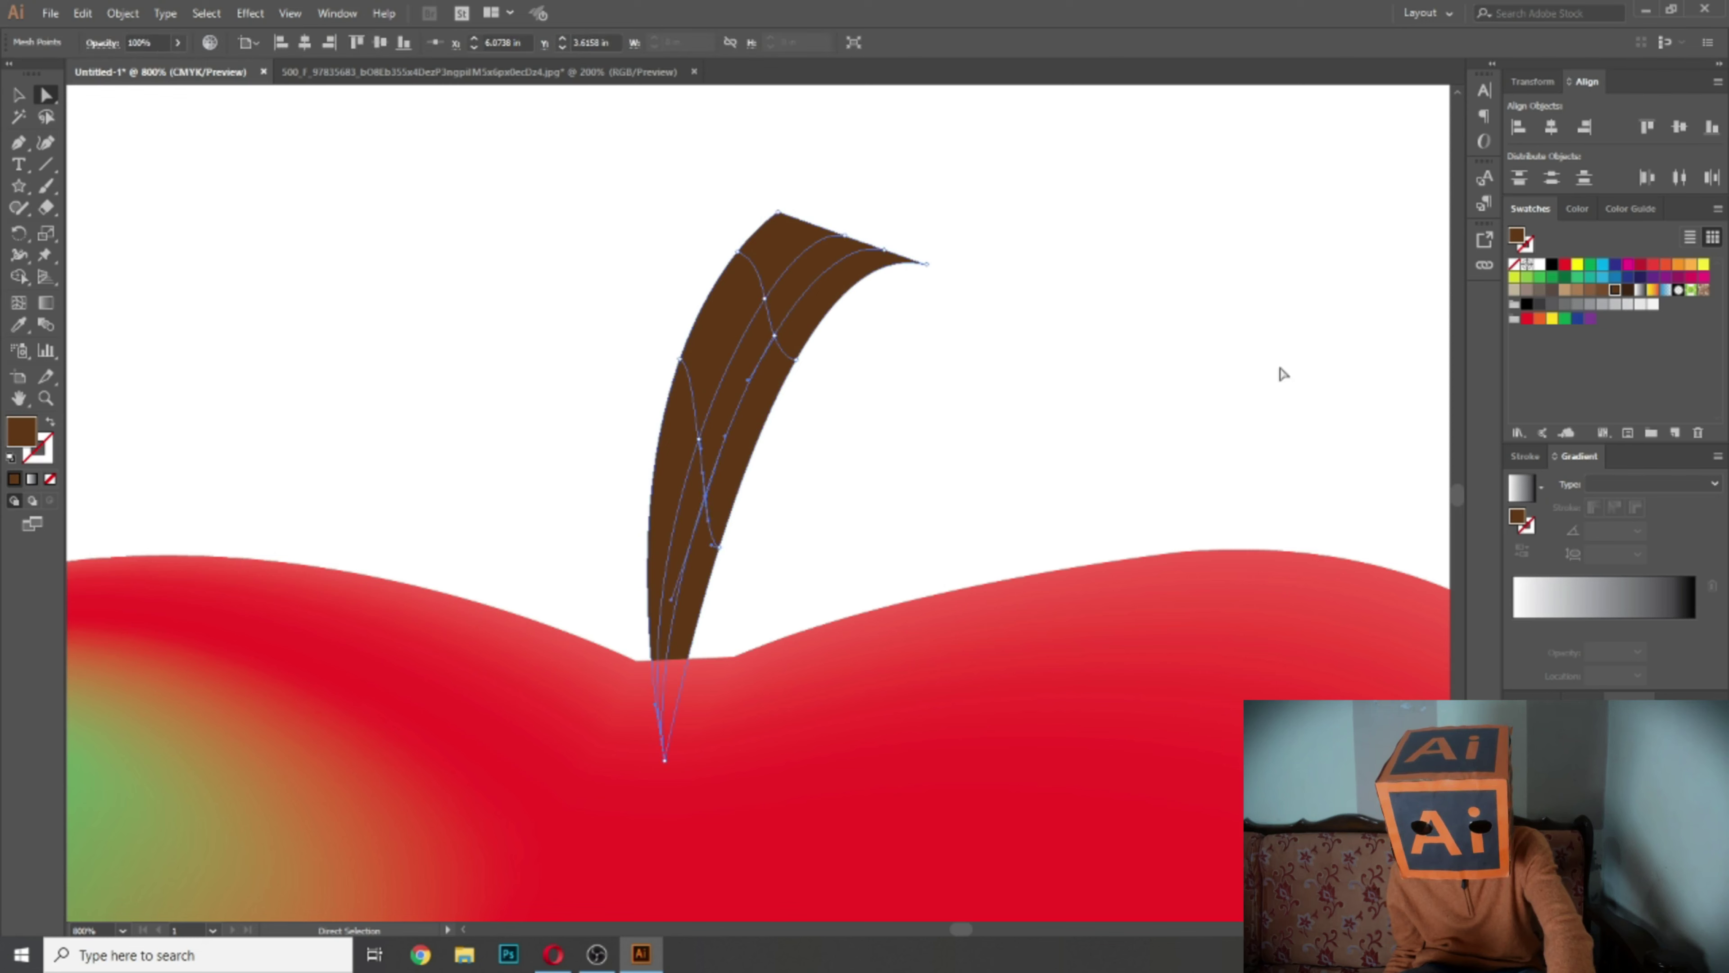
pyautogui.click(1564, 291)
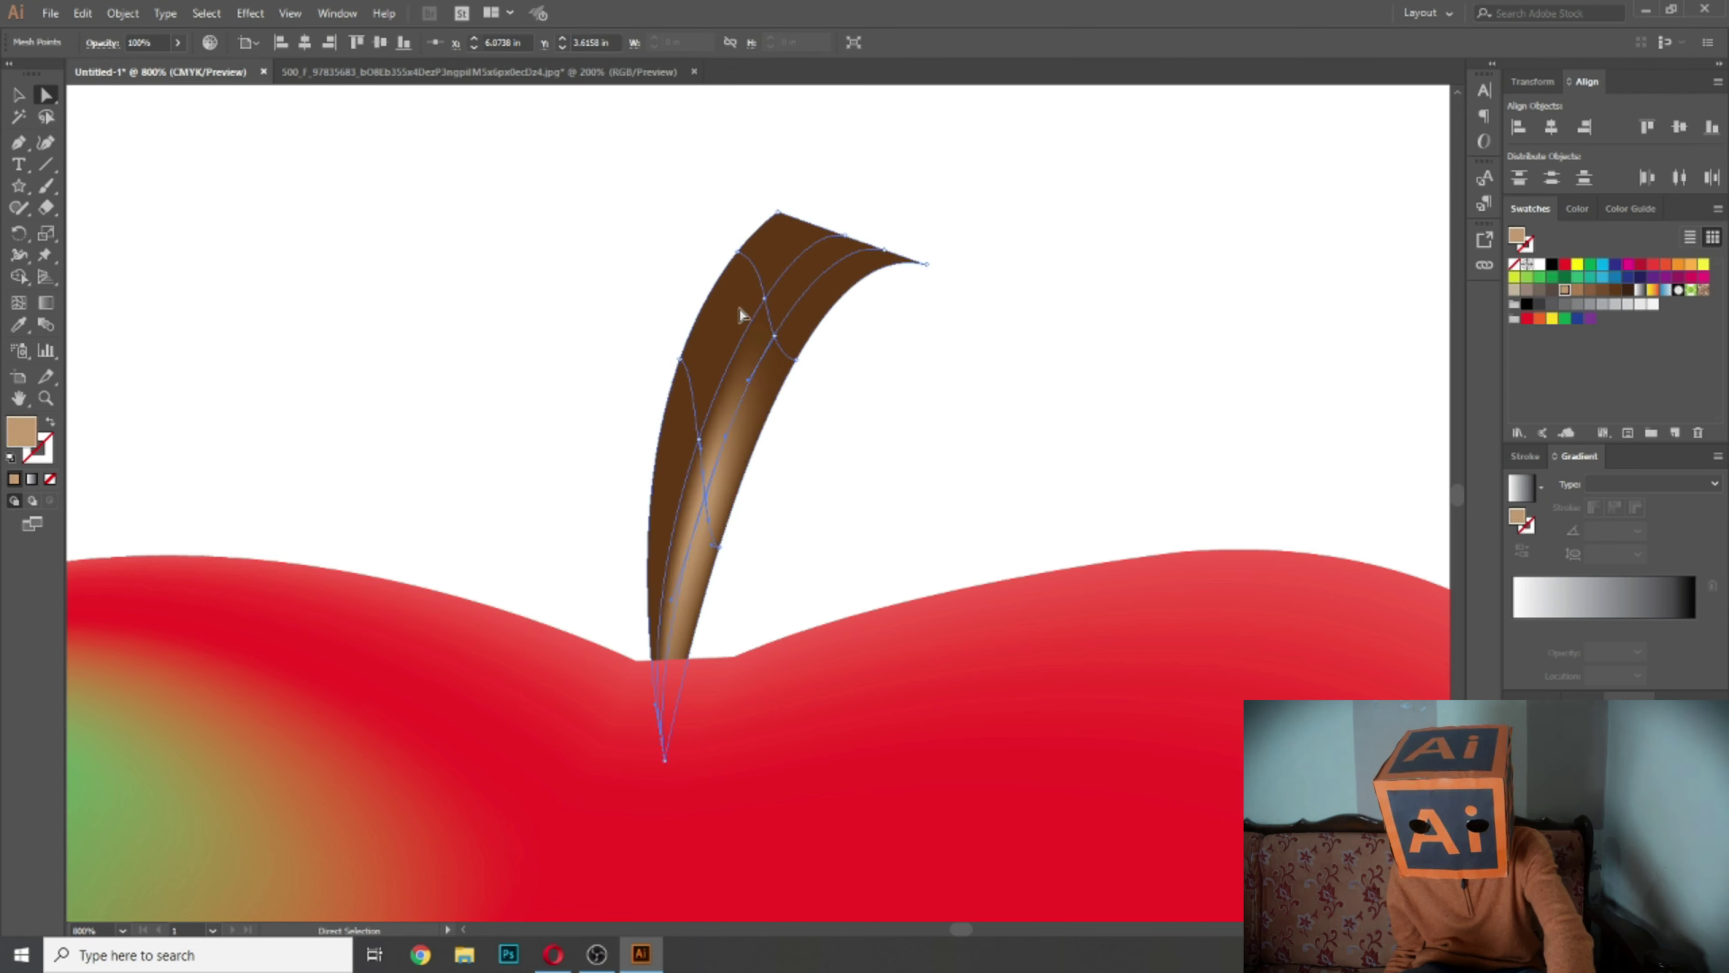
pyautogui.click(762, 300)
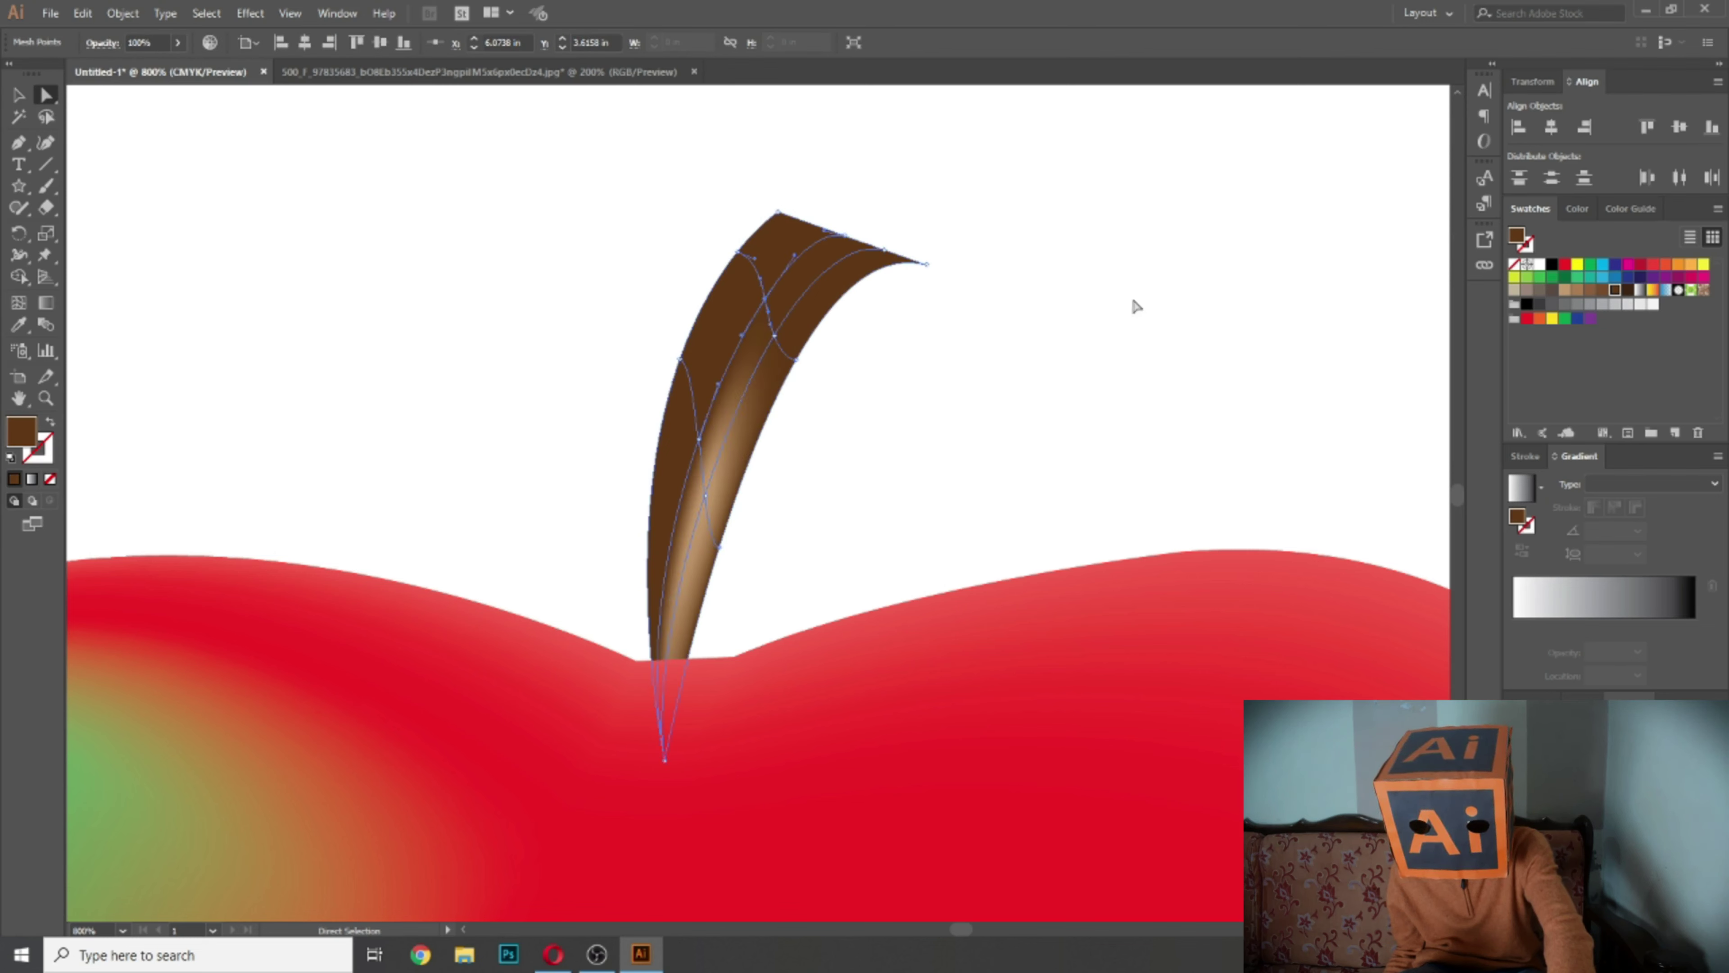
pyautogui.click(1568, 293)
pyautogui.click(1578, 293)
pyautogui.click(1591, 292)
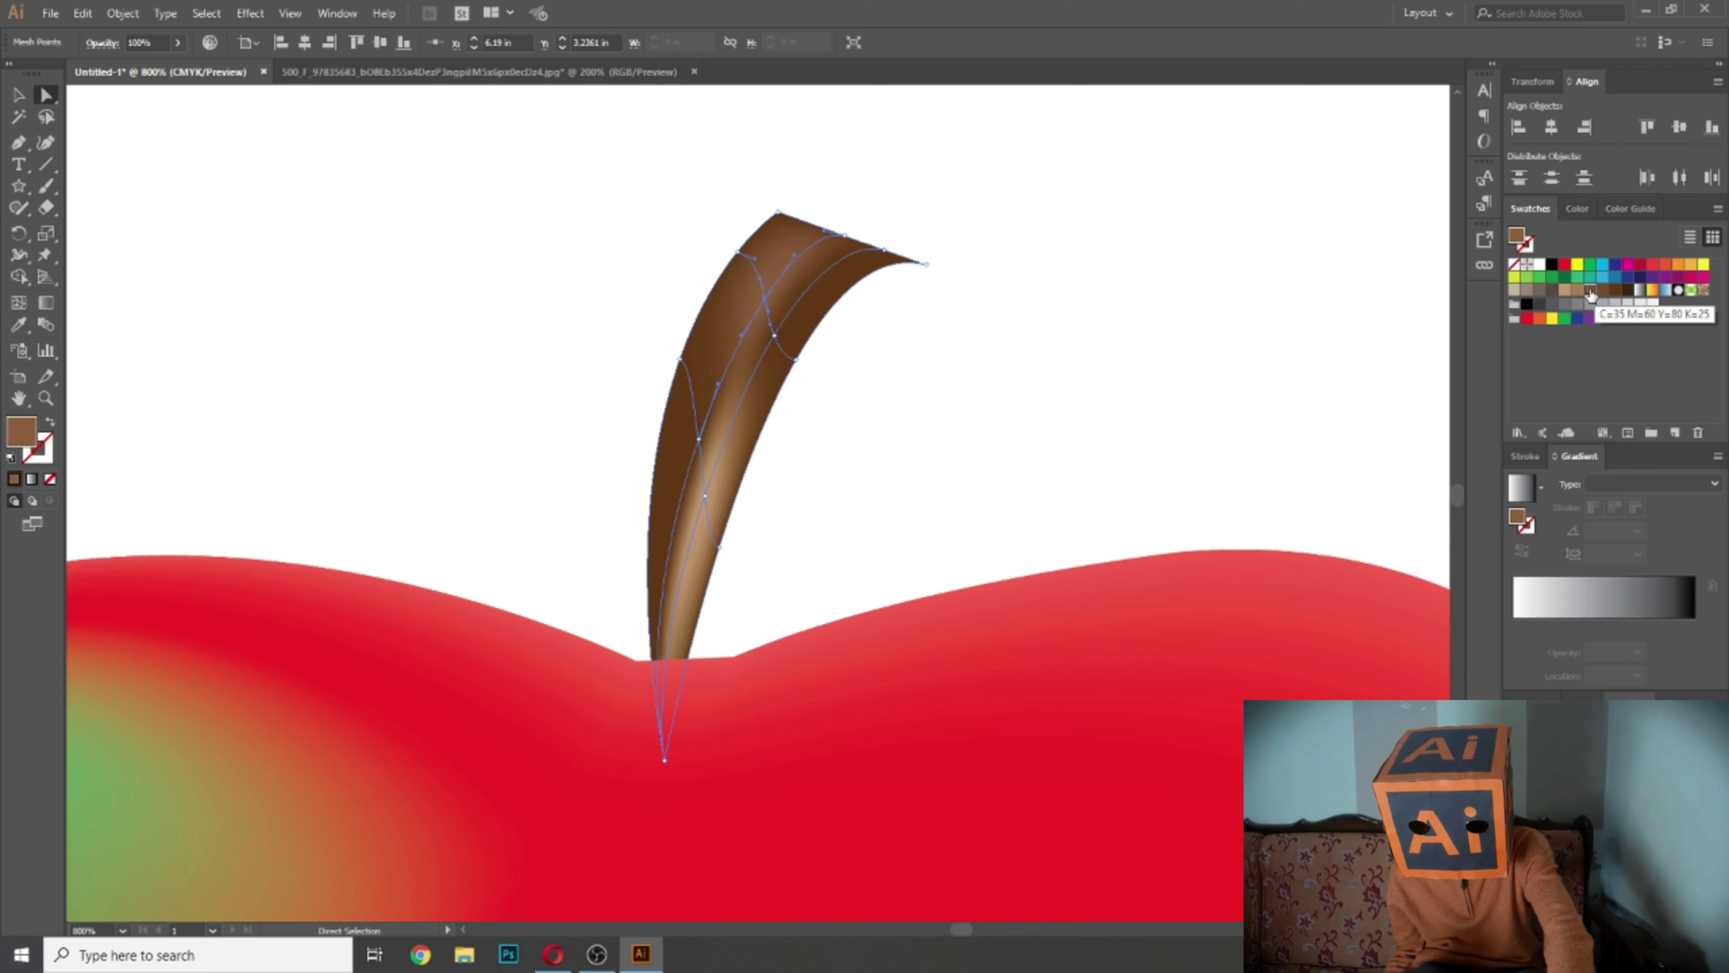
# Step: Color the stem's upper right inner mesh point a slightly lighter brown and its lower left inner one C=35 M=60 Y=80 K=25
pyautogui.click(776, 337)
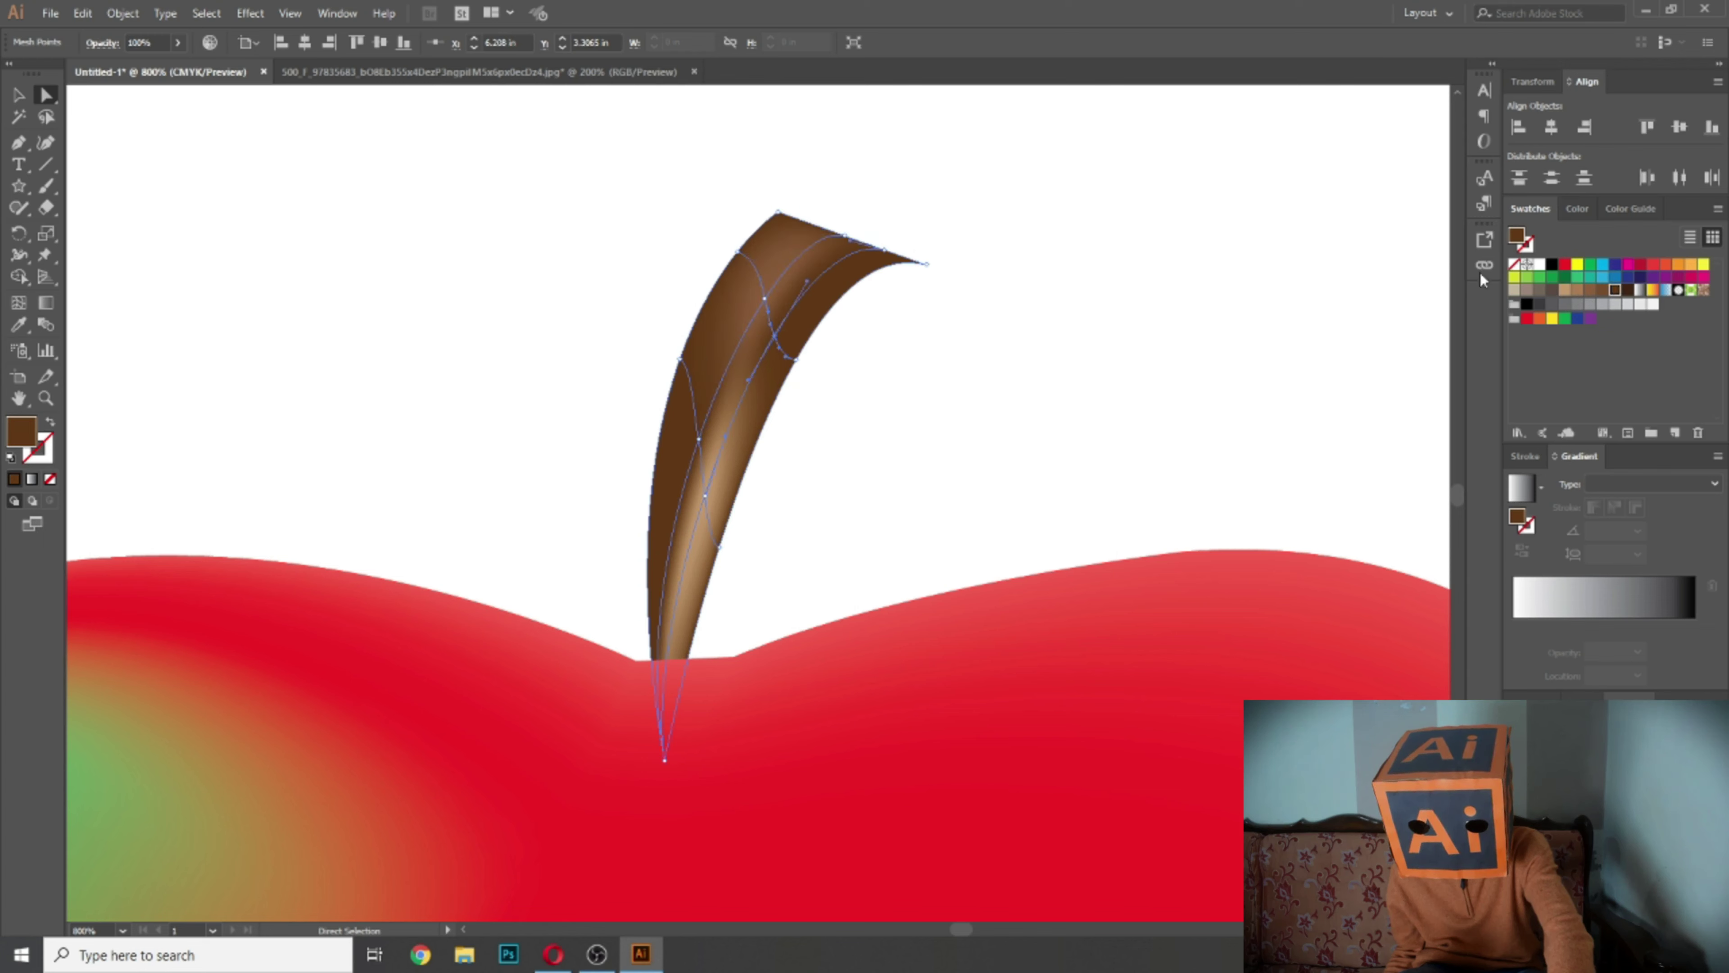
pyautogui.click(1604, 292)
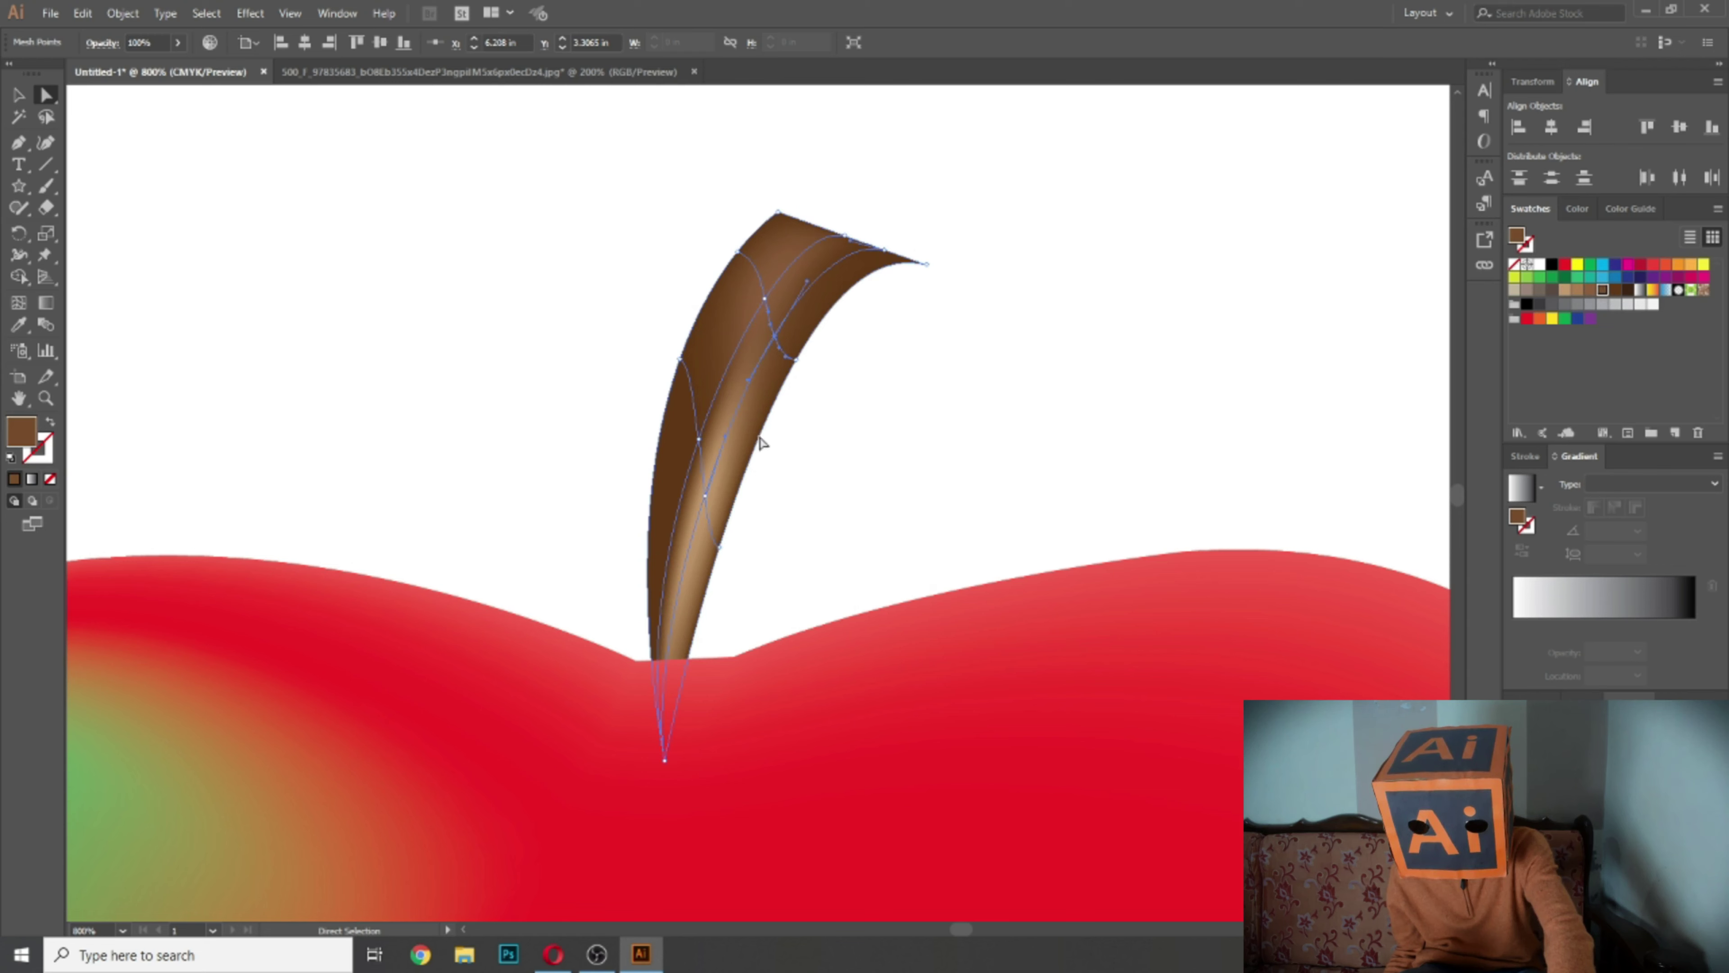
pyautogui.click(701, 440)
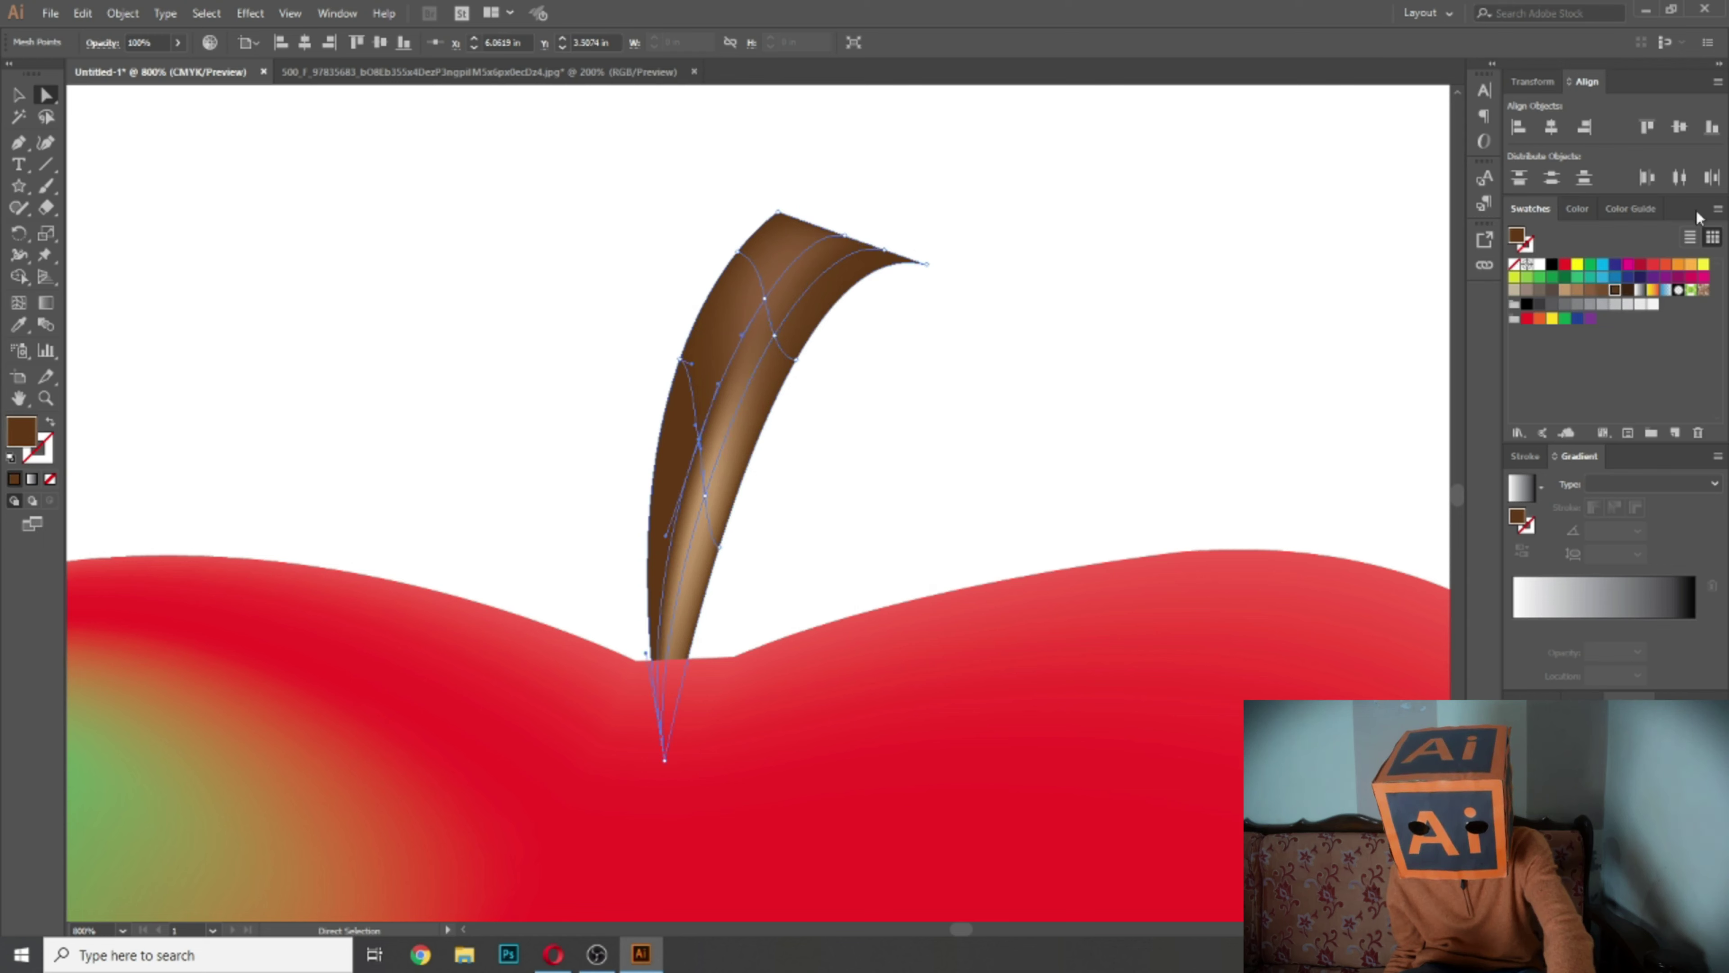
pyautogui.click(1602, 293)
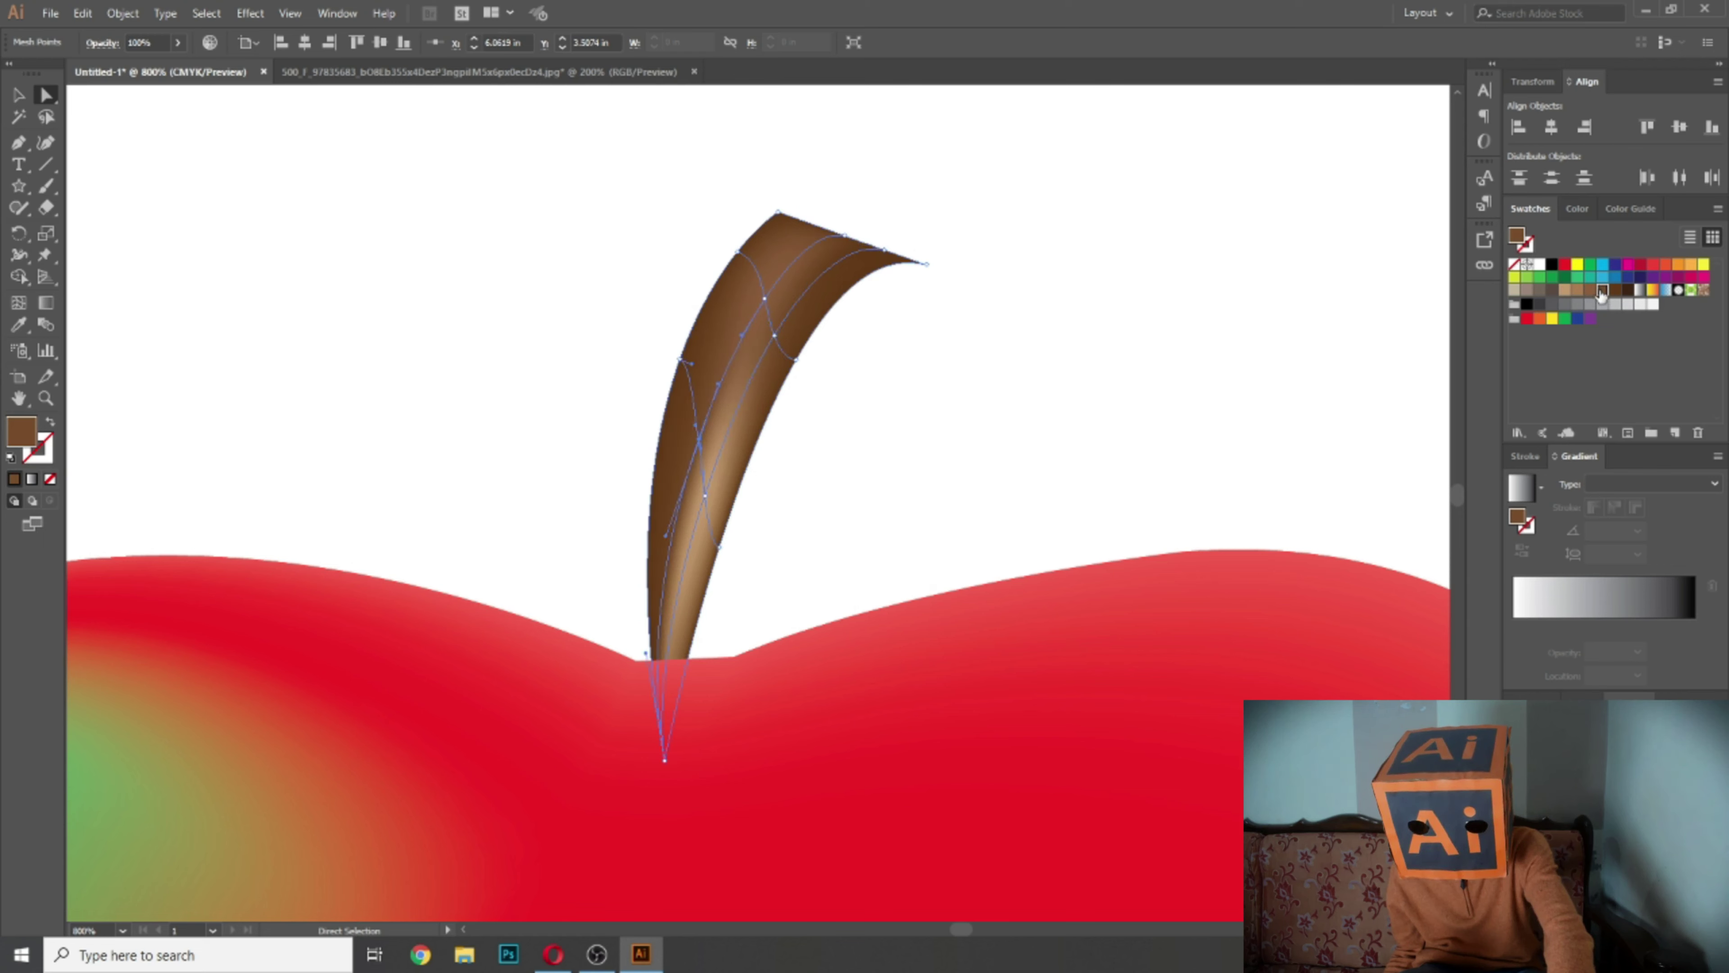
pyautogui.click(956, 445)
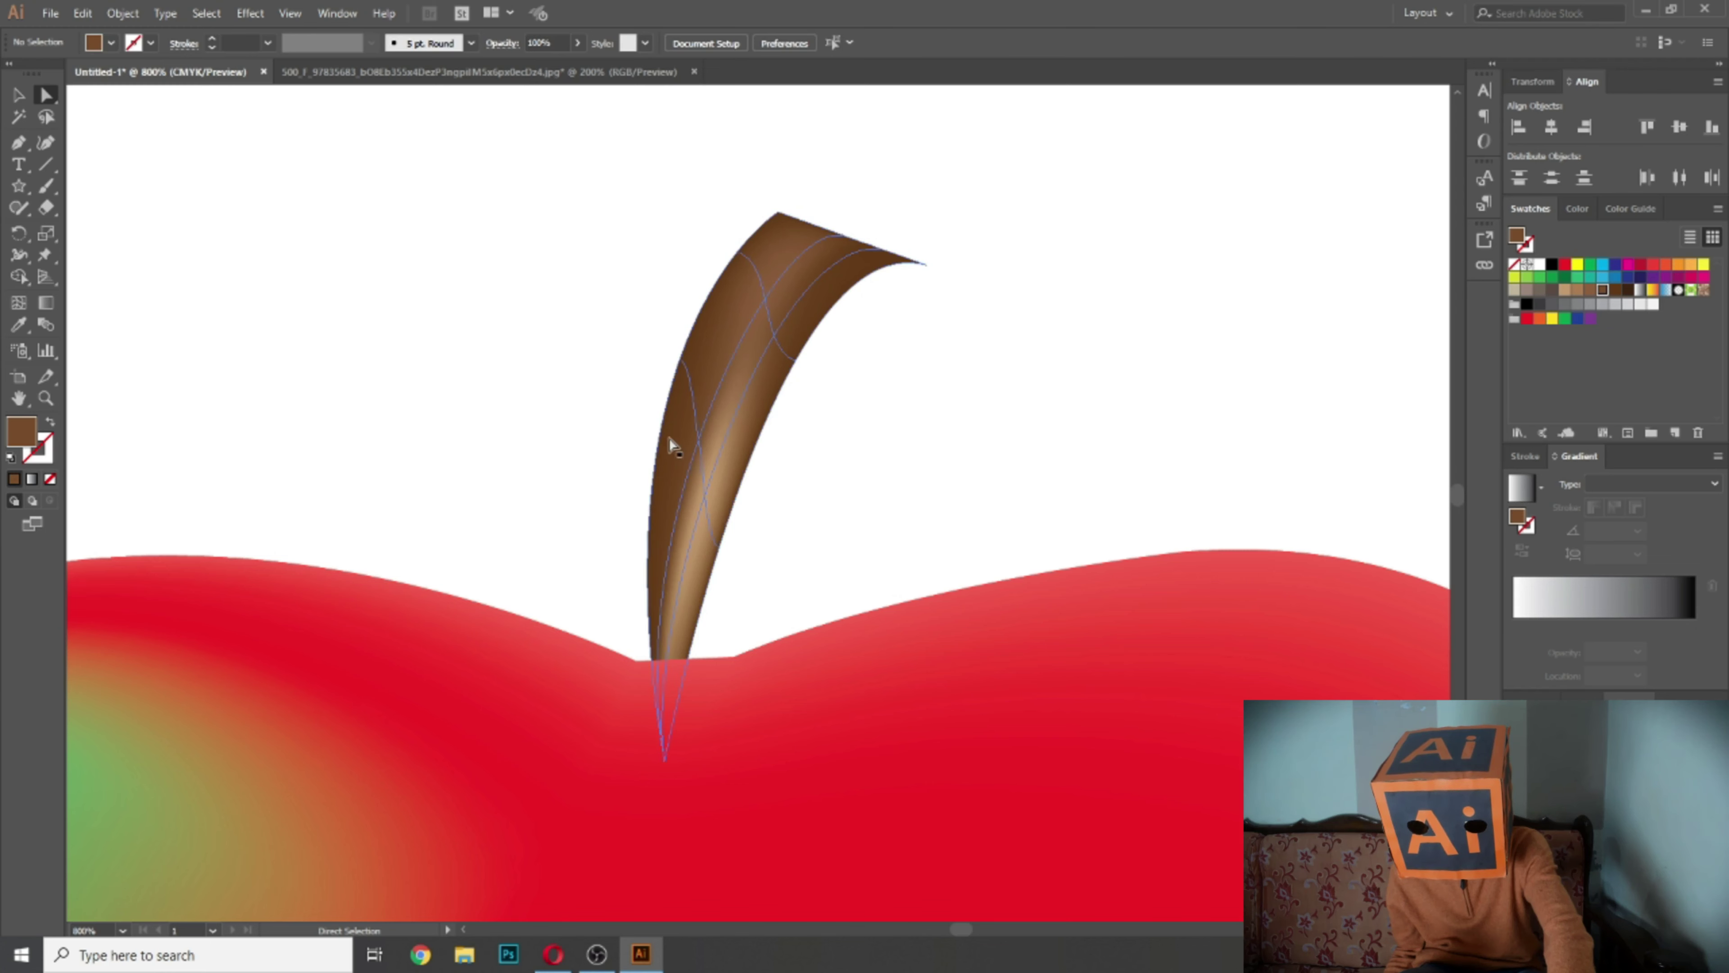
pyautogui.click(701, 446)
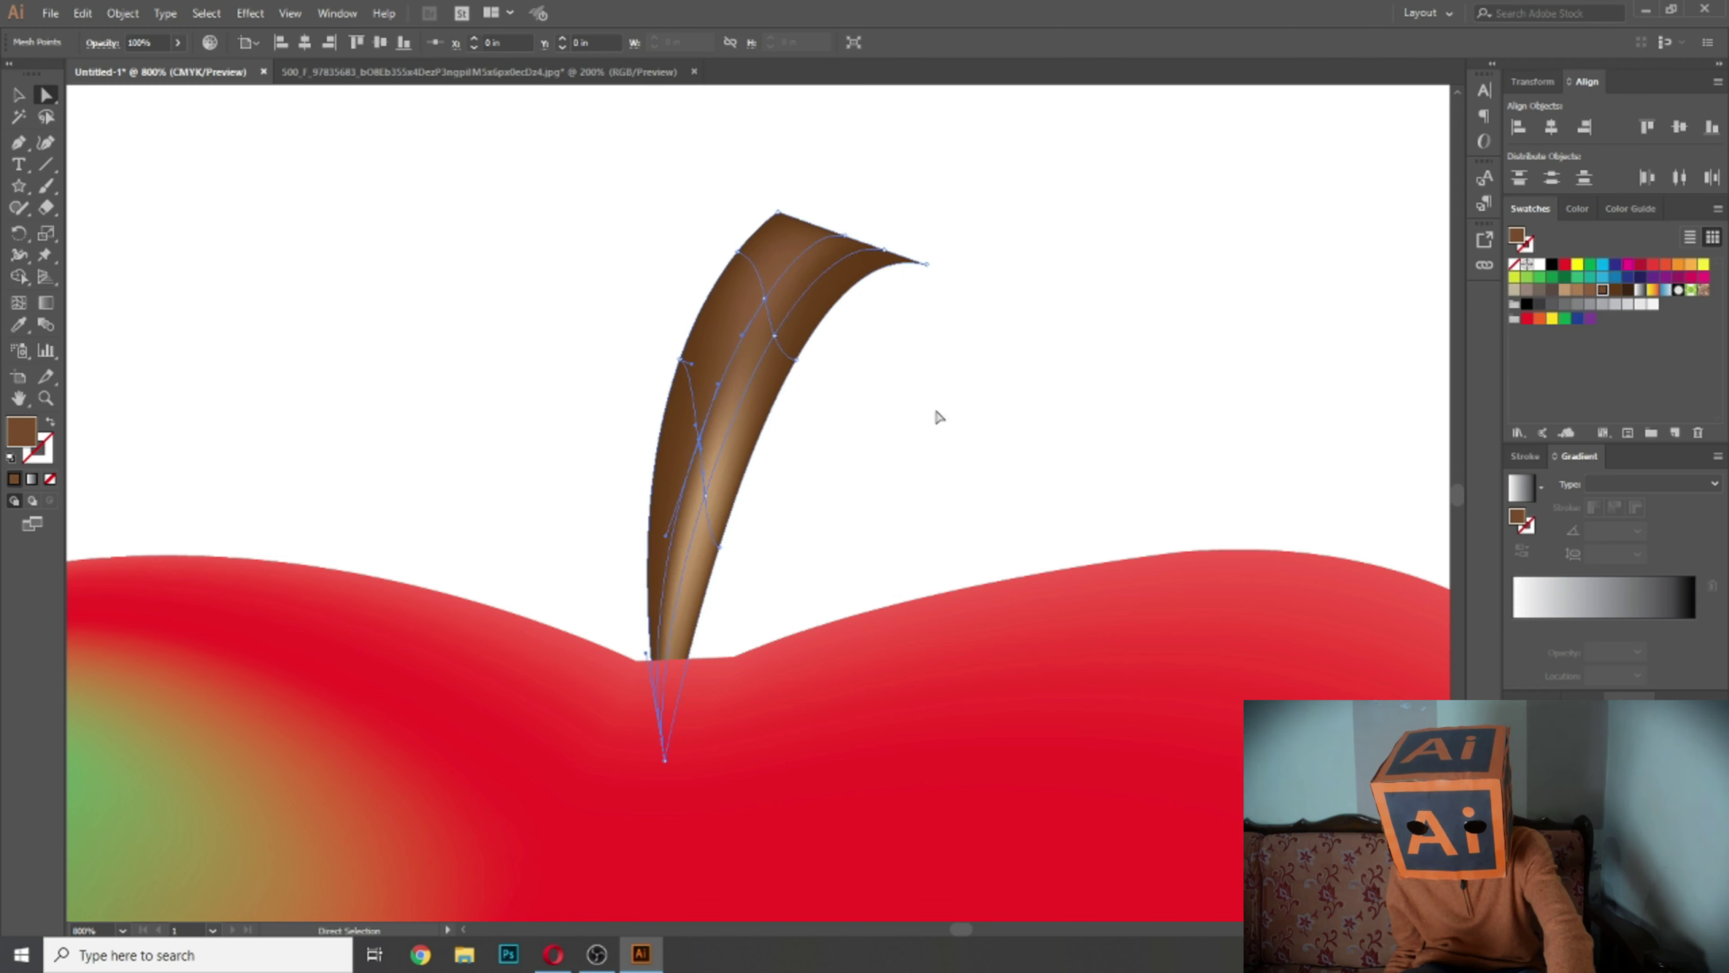
pyautogui.click(1591, 292)
pyautogui.click(959, 412)
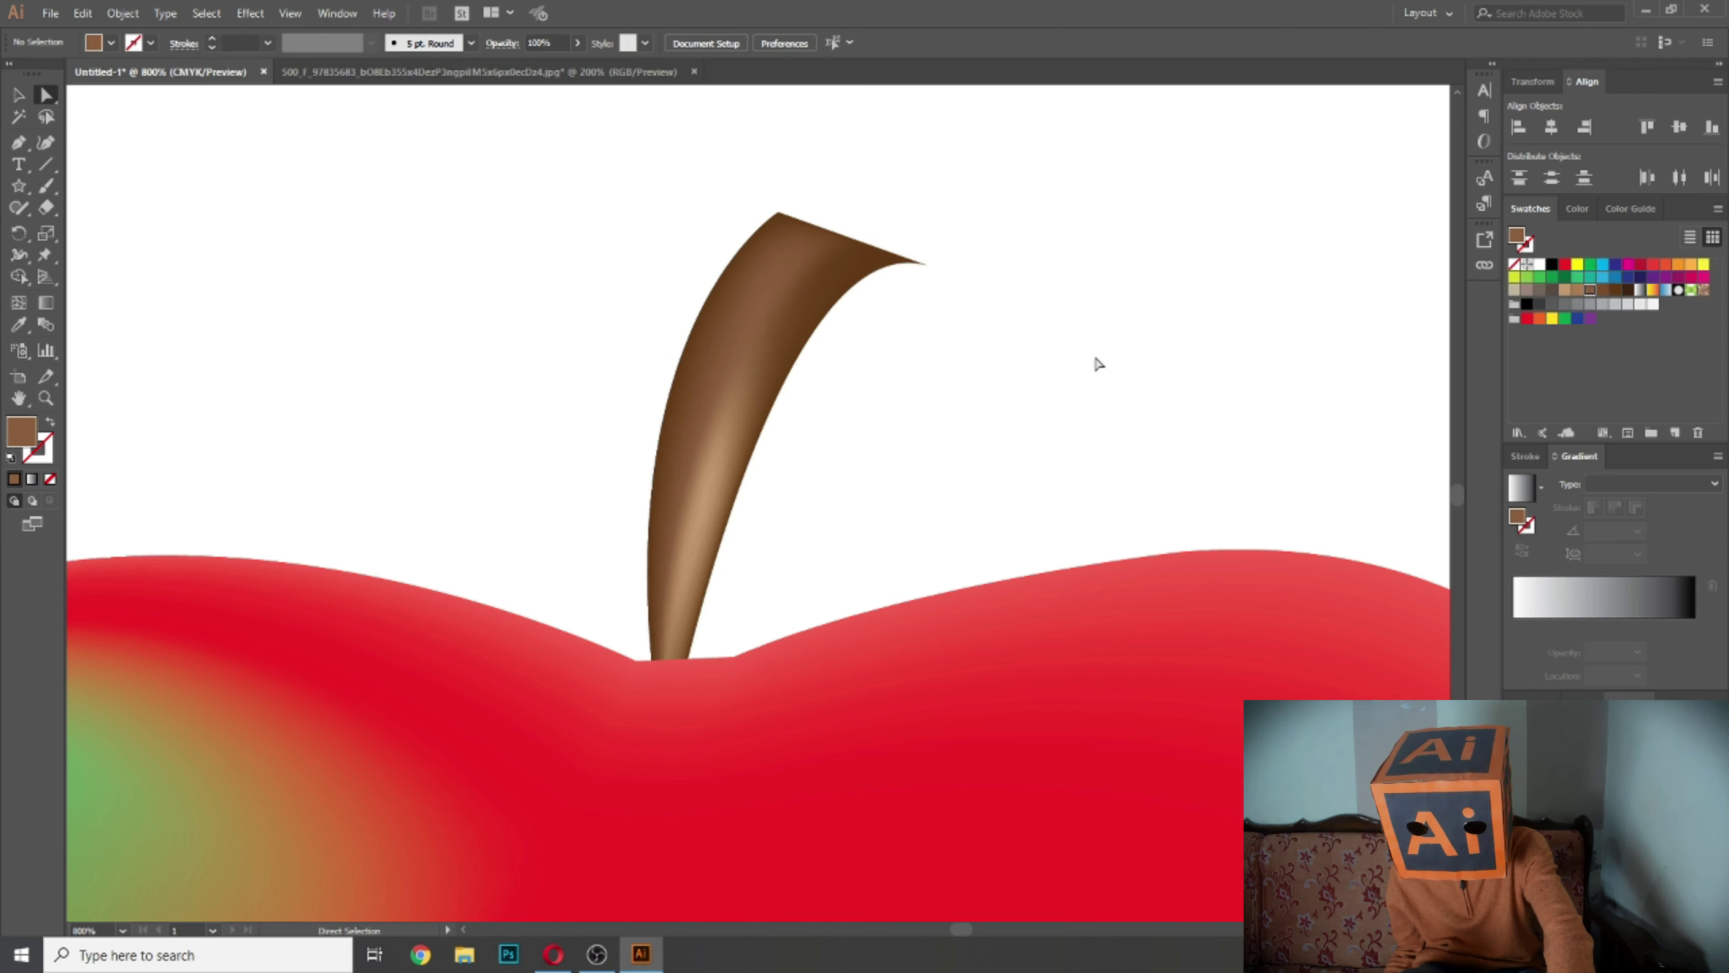
# Step: Examine the stem's brown shading against the whole apple and up close
pyautogui.hotkey('ctrl', '-')
pyautogui.hotkey('ctrl', '-')
pyautogui.hotkey('ctrl', '-')
pyautogui.hotkey('ctrl', '-')
pyautogui.hotkey('ctrl', '-')
pyautogui.hotkey('ctrl', '+')
pyautogui.hotkey('ctrl', '+')
pyautogui.hotkey('ctrl', '+')
pyautogui.hotkey('ctrl', '+')
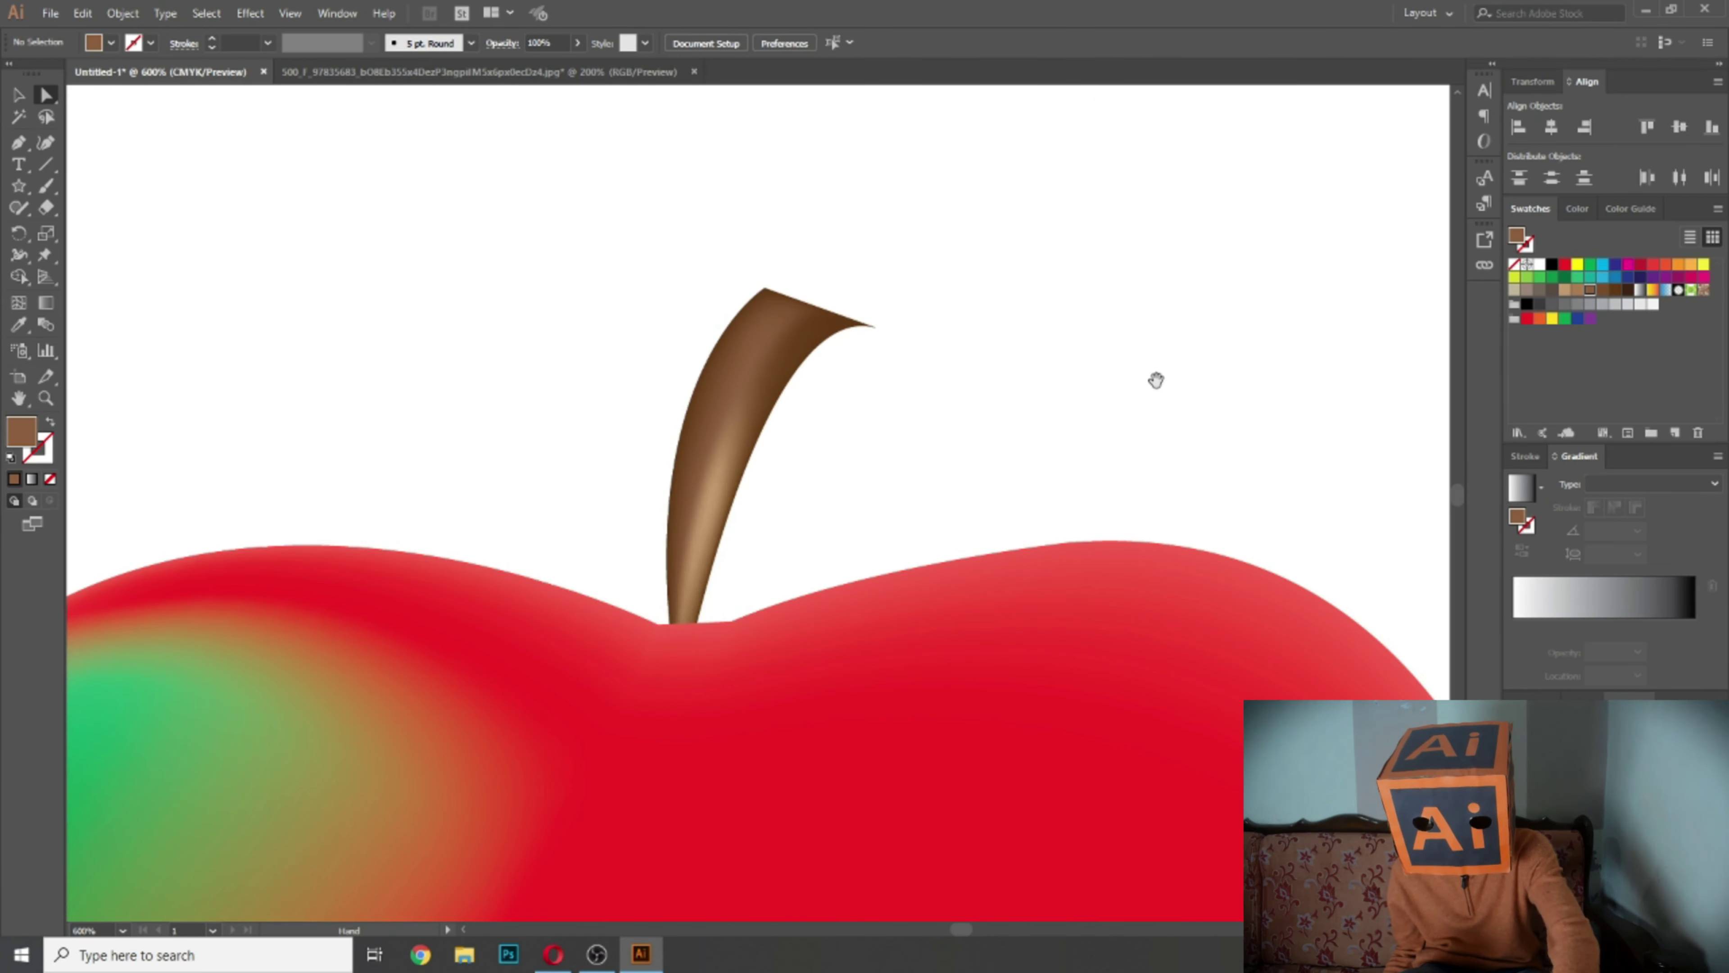
# Step: Draw a closed, curved leaf shape with pointed ends beside the stem using the Pen tool
pyautogui.click(18, 142)
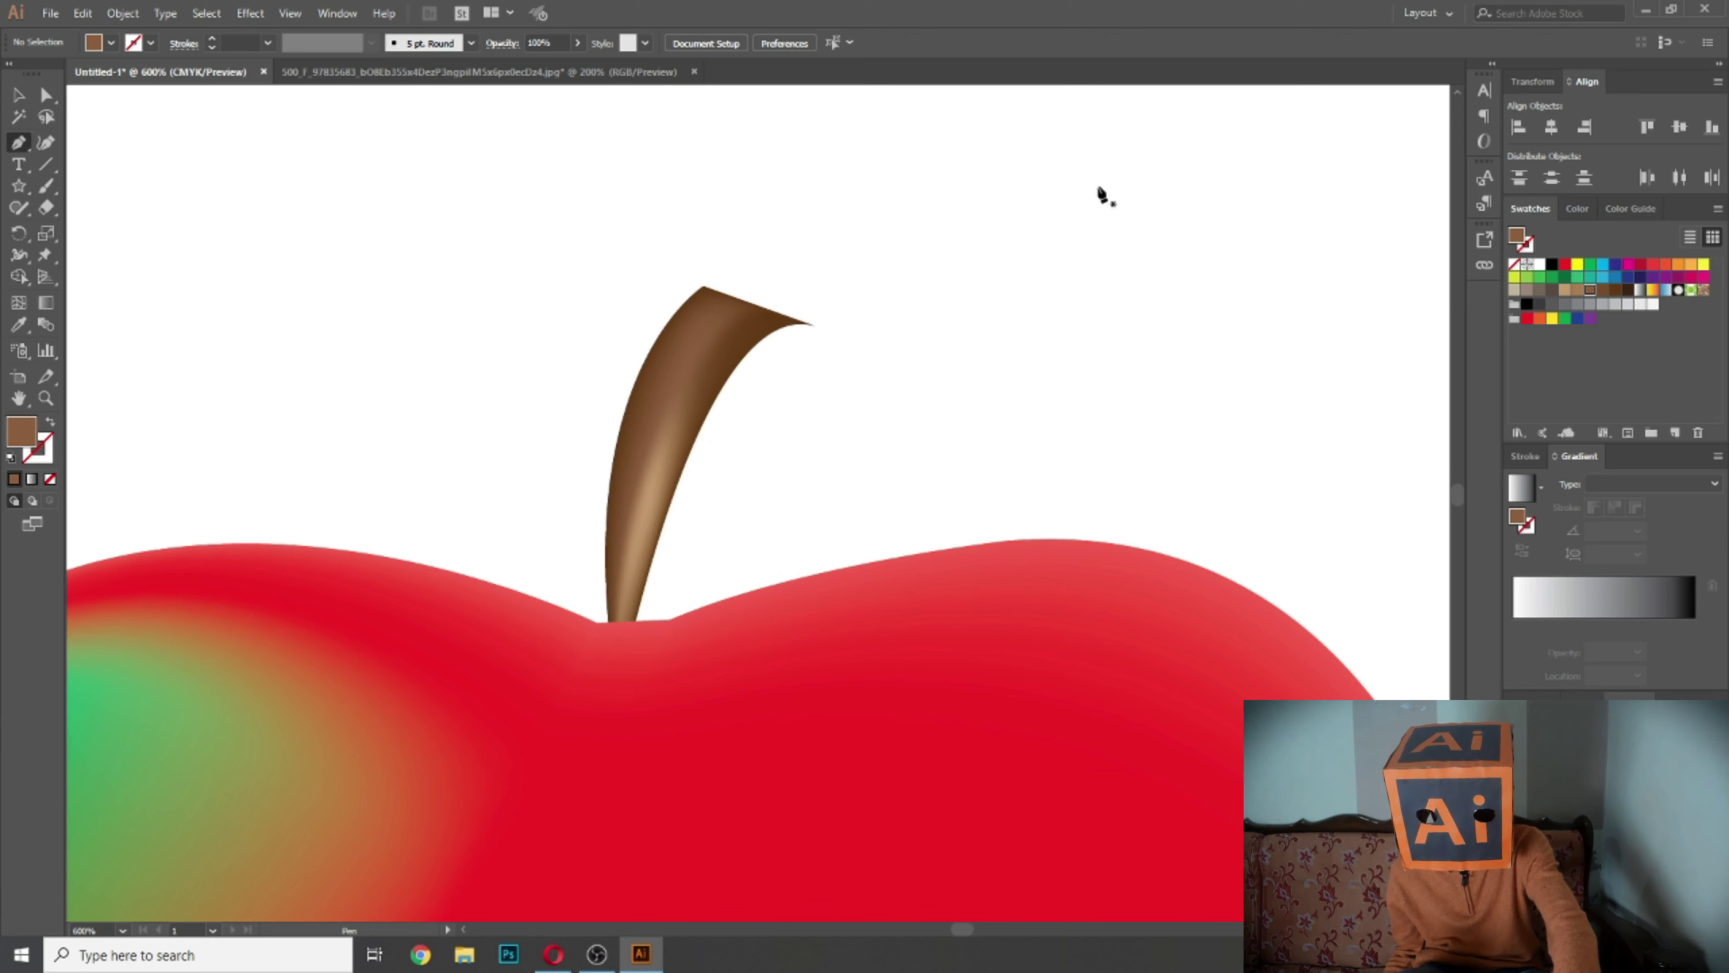
pyautogui.click(1098, 190)
pyautogui.moveTo(946, 433); pyautogui.dragTo(982, 603)
pyautogui.click(947, 434)
pyautogui.moveTo(1098, 186); pyautogui.dragTo(1150, 111)
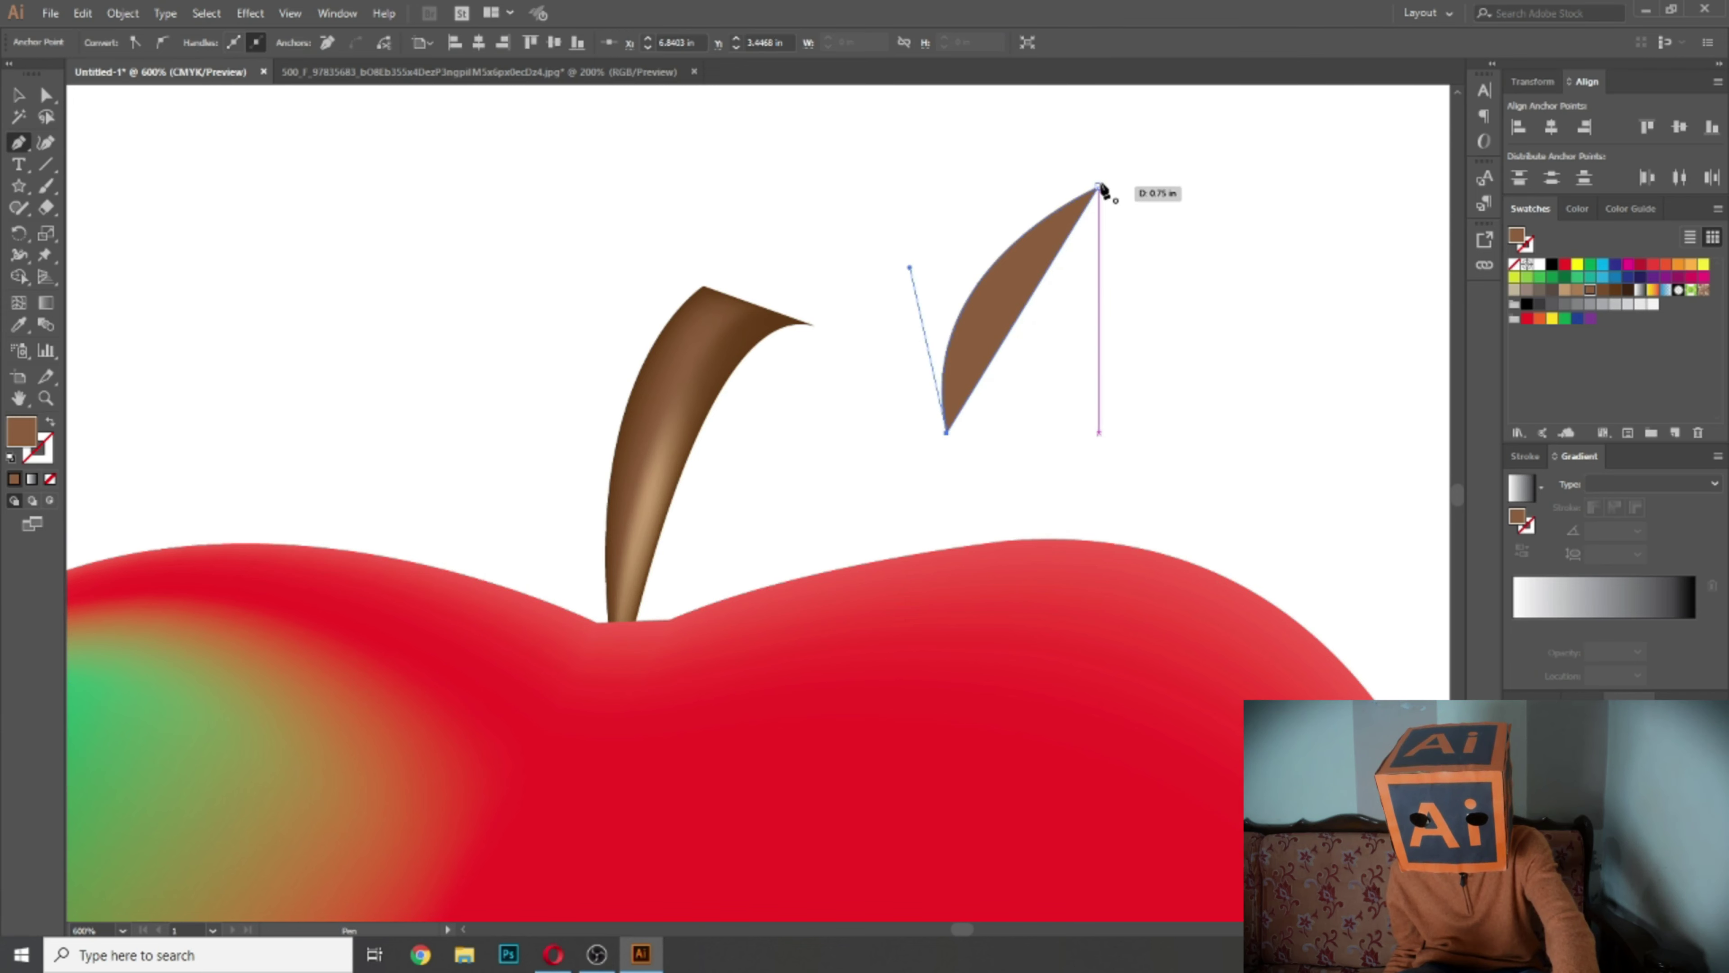
pyautogui.moveTo(1100, 186); pyautogui.dragTo(1096, 220)
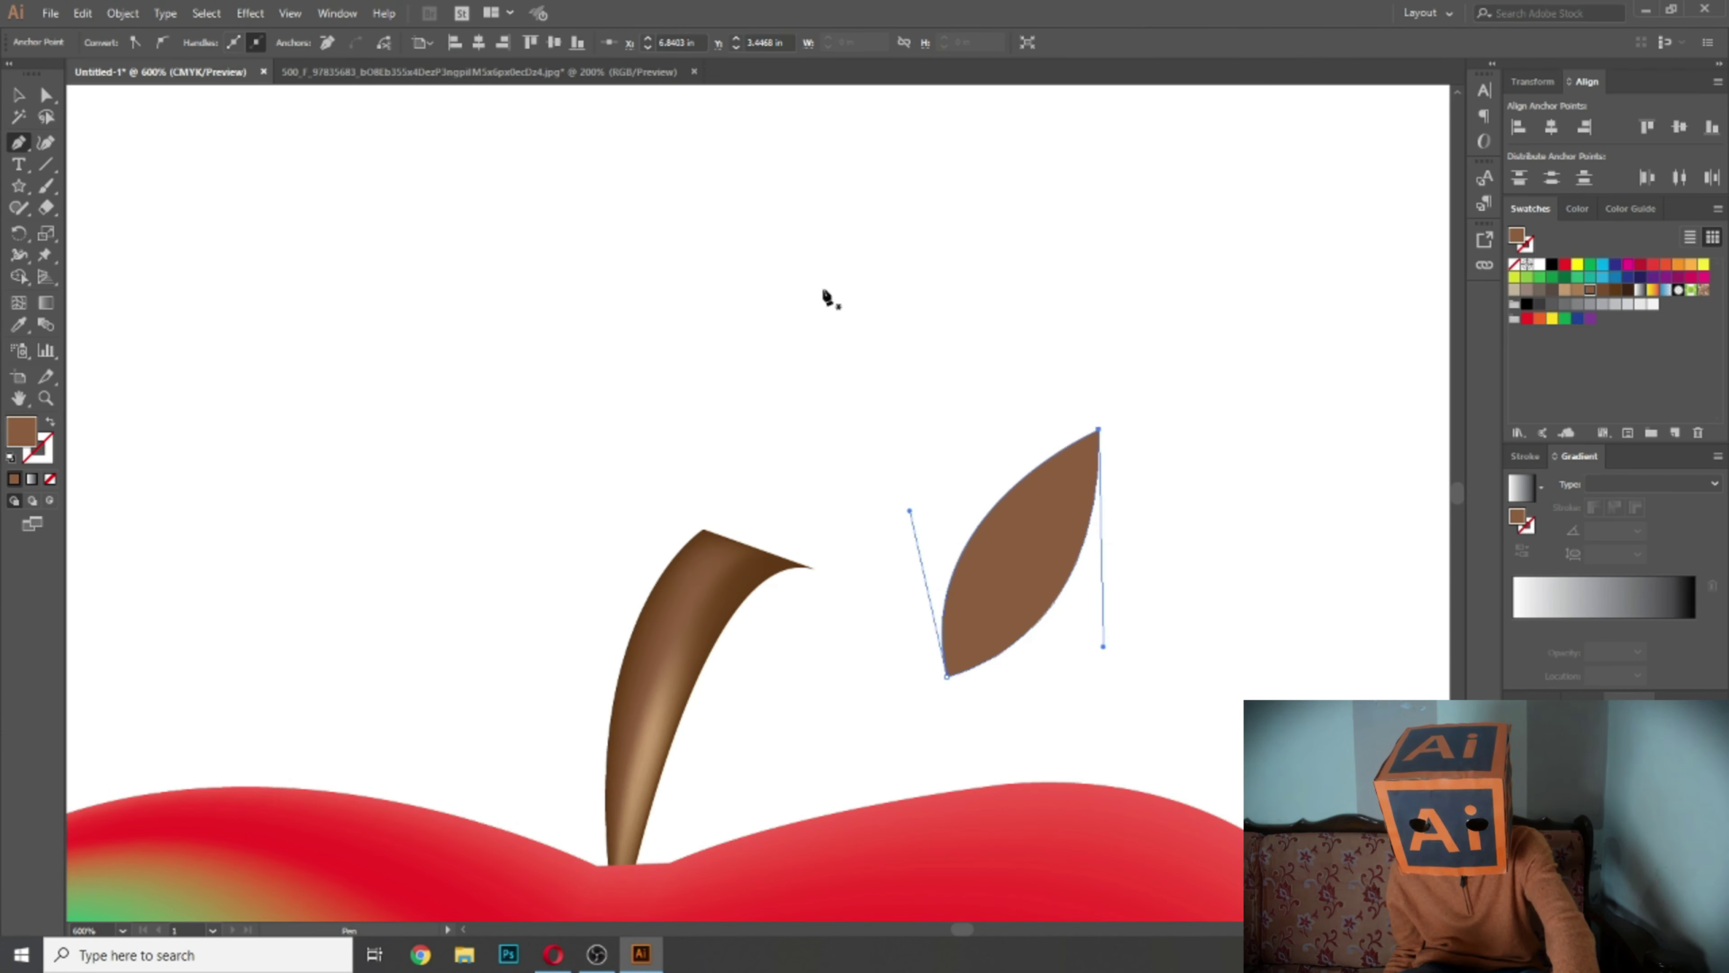
# Step: Enlarge, rotate and move the leaf to the stem's base, making it about 0.77 in wide and 0.81 in tall
pyautogui.press('v')
pyautogui.moveTo(1099, 429); pyautogui.dragTo(1161, 403)
pyautogui.click(1167, 350)
pyautogui.click(1128, 409)
pyautogui.moveTo(1062, 508); pyautogui.dragTo(793, 701)
pyautogui.moveTo(876, 603); pyautogui.dragTo(935, 540)
pyautogui.moveTo(857, 632); pyautogui.dragTo(843, 669)
pyautogui.scroll(-2, 1008, 590)
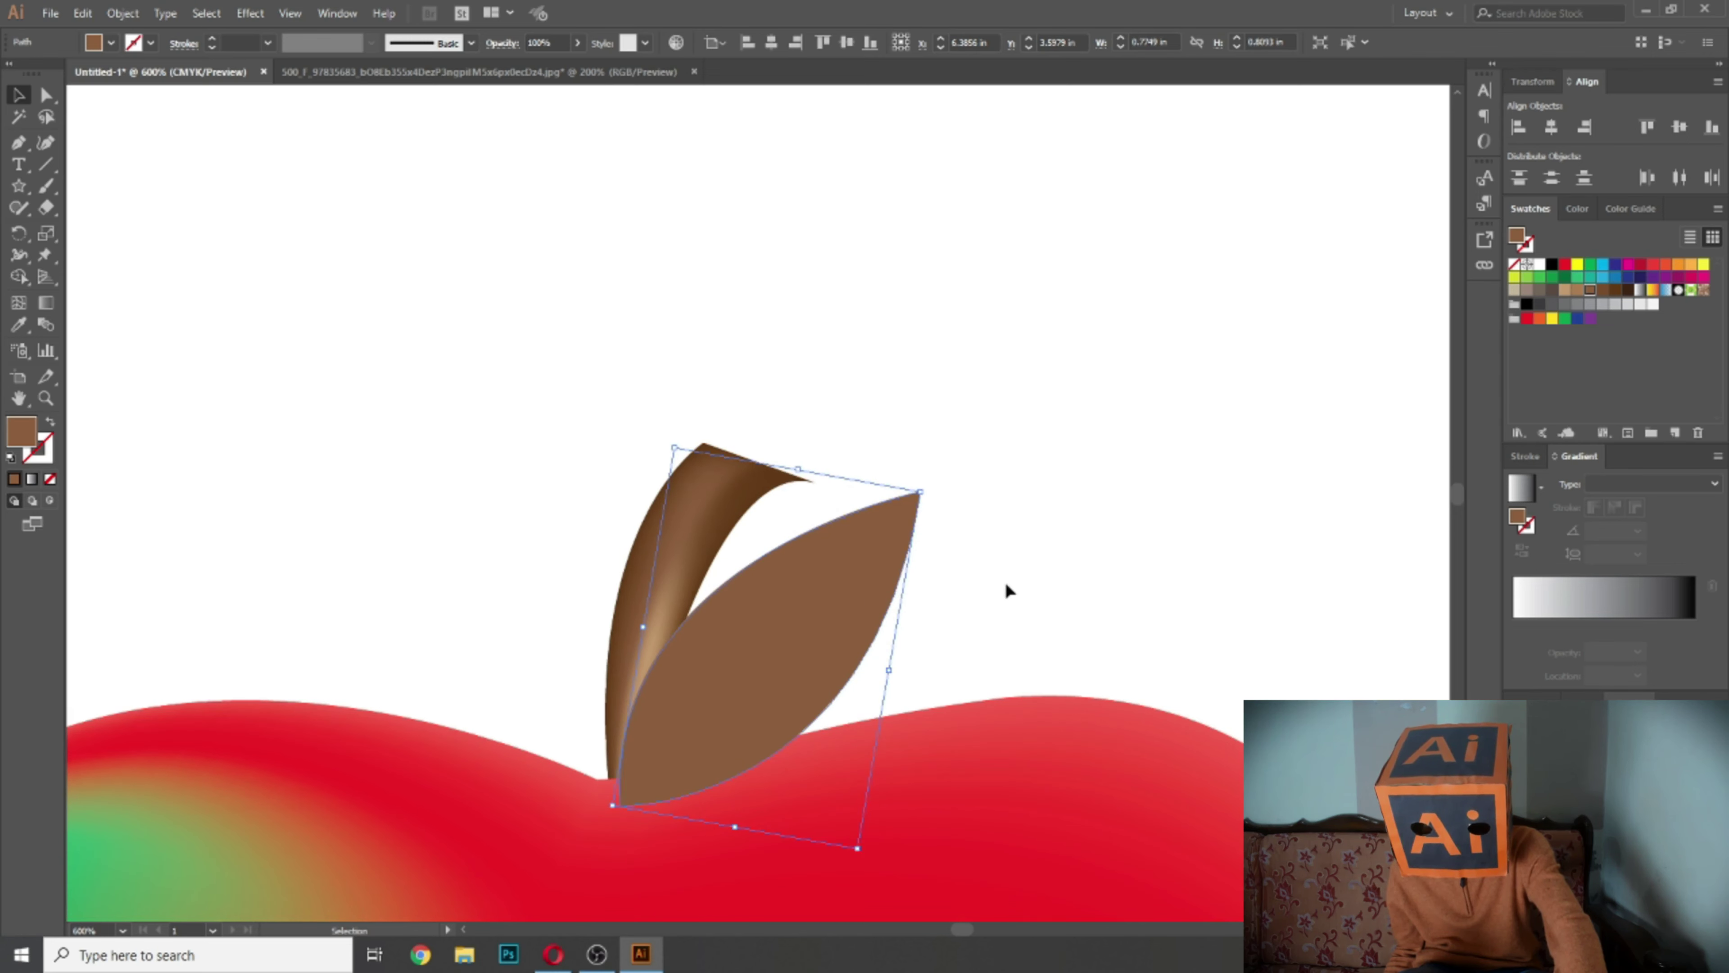
# Step: Arrange the leaf in the stacking order so that it sits behind the apple but in front of the stem
pyautogui.hotkey('ctrl', 'shift', '[')
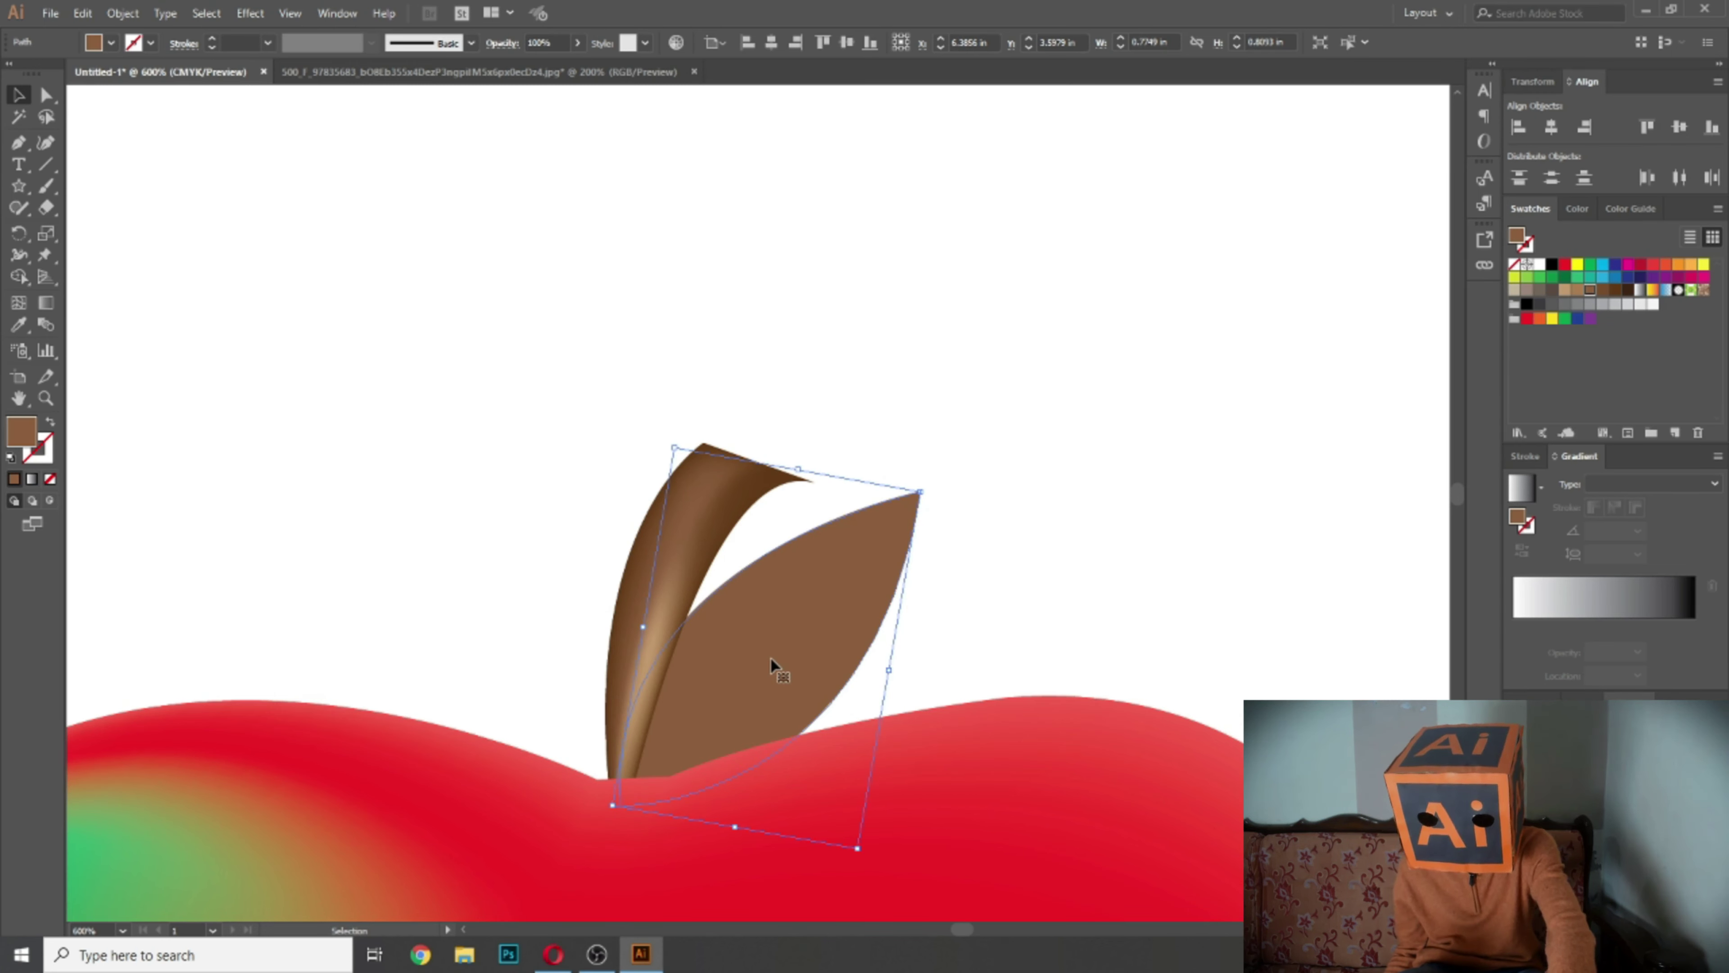
pyautogui.hotkey('ctrl', 'shift', ']')
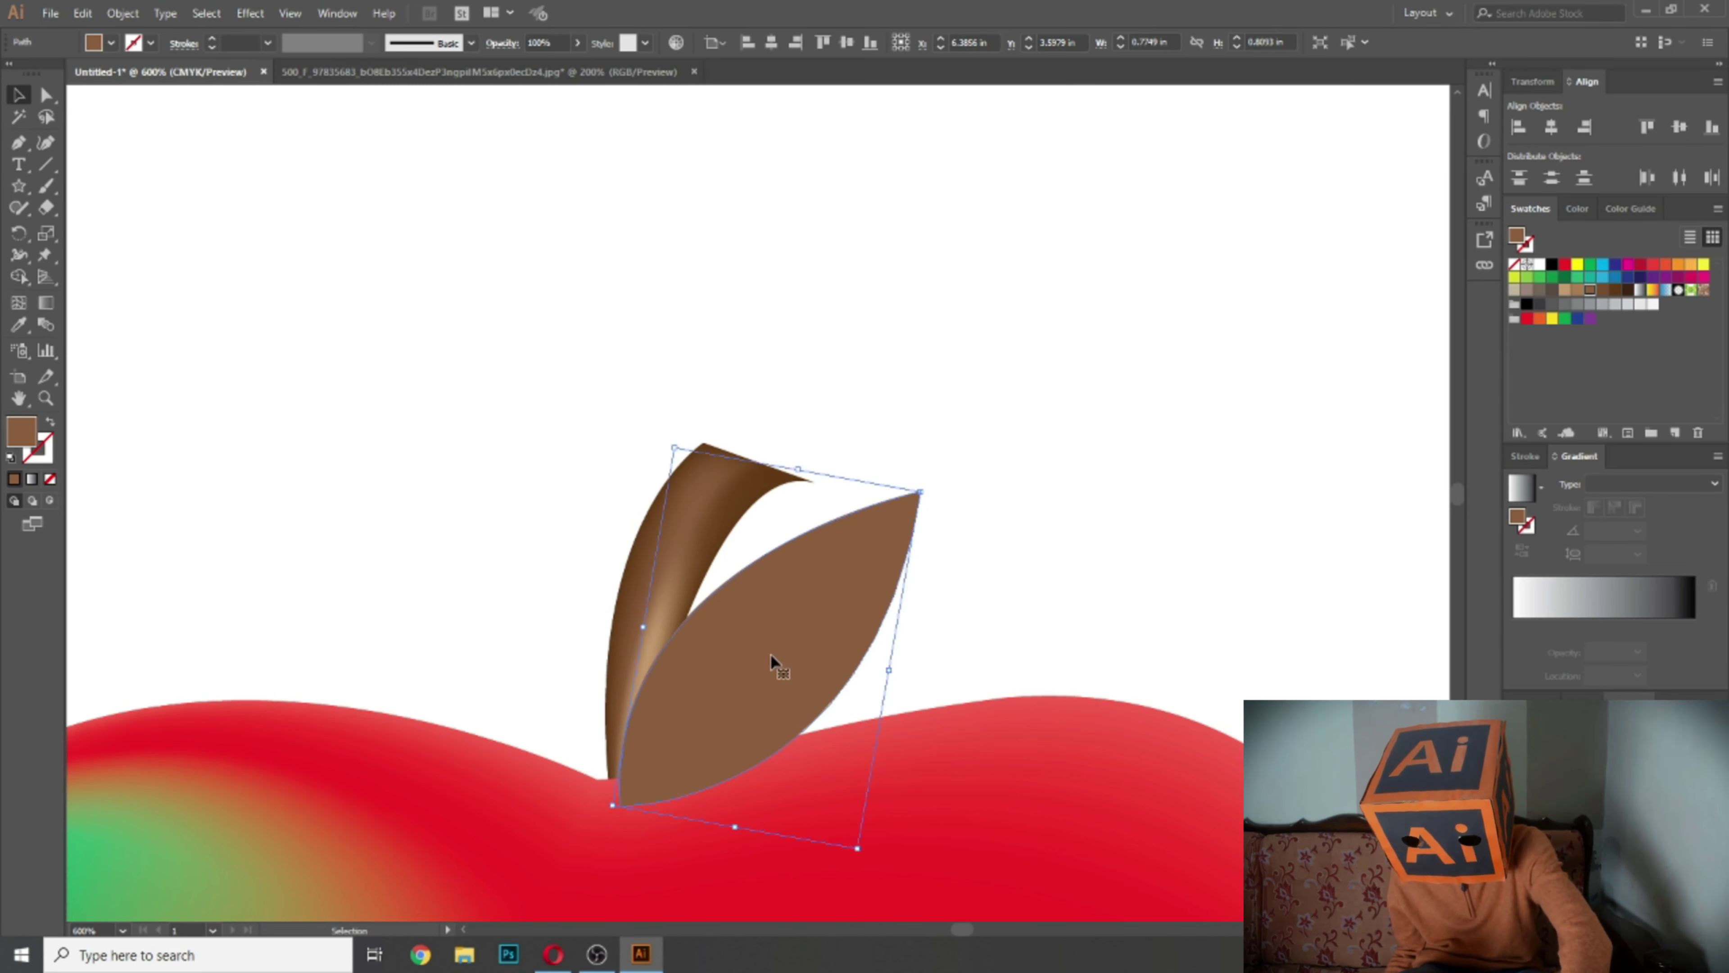
pyautogui.hotkey('ctrl', '[')
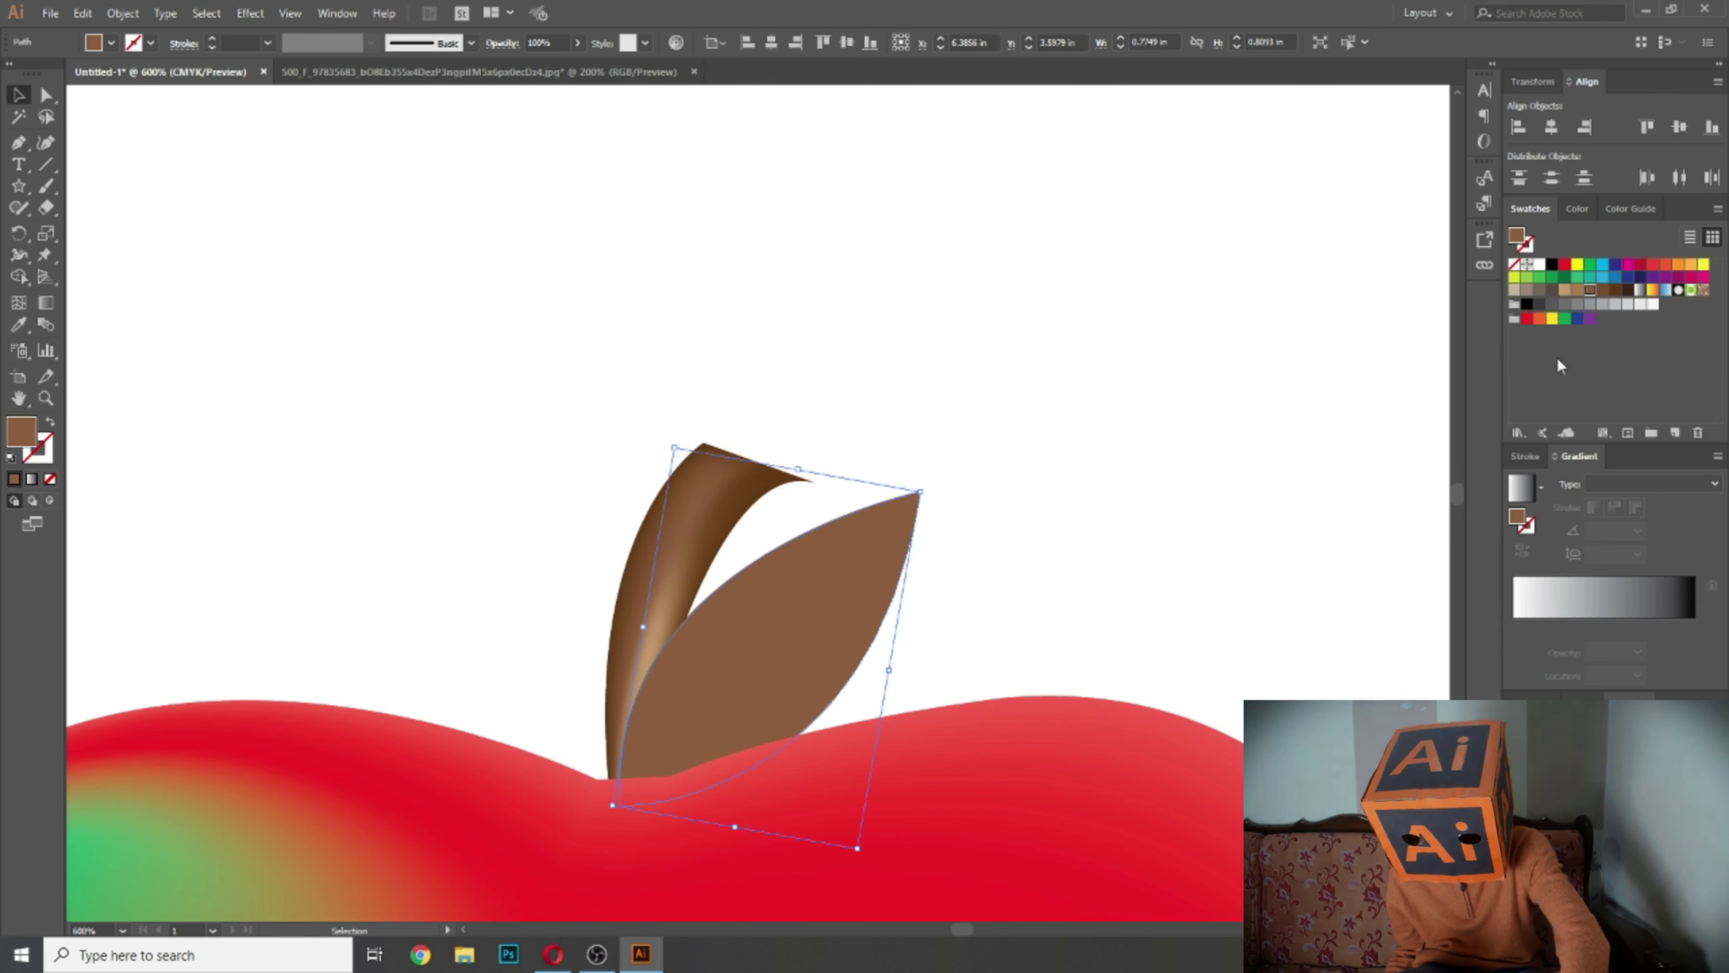
# Step: Try several green swatches on the leaf and fill it with dark green
pyautogui.click(1591, 265)
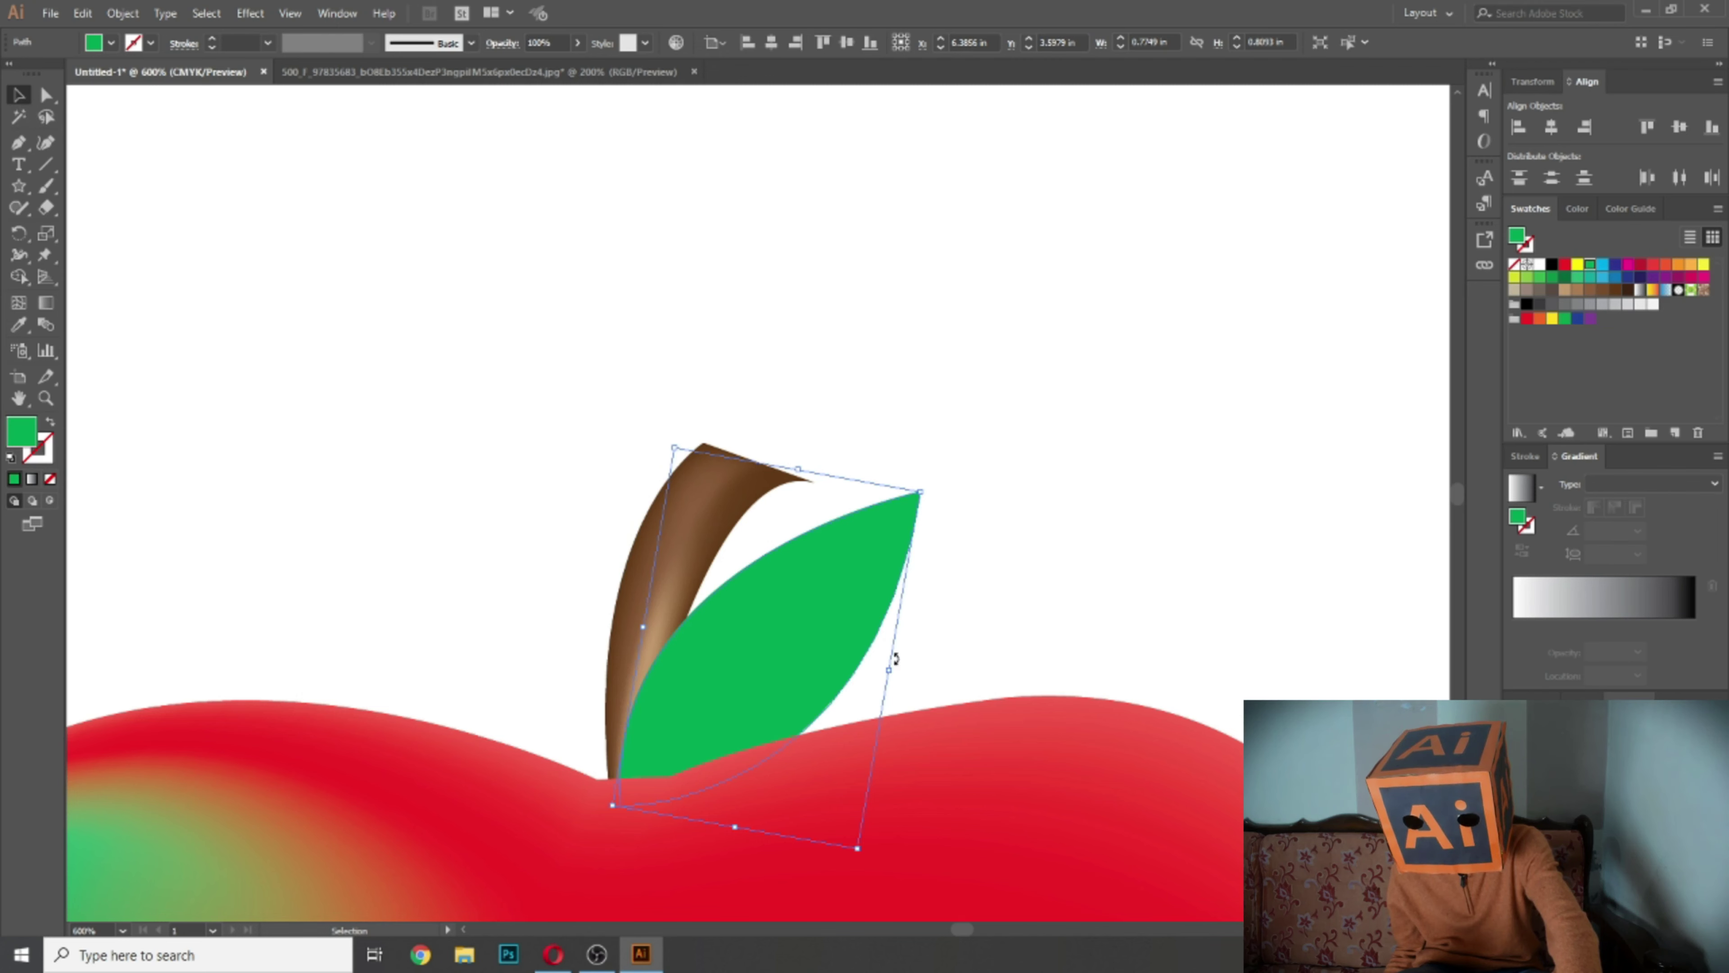
pyautogui.click(1542, 279)
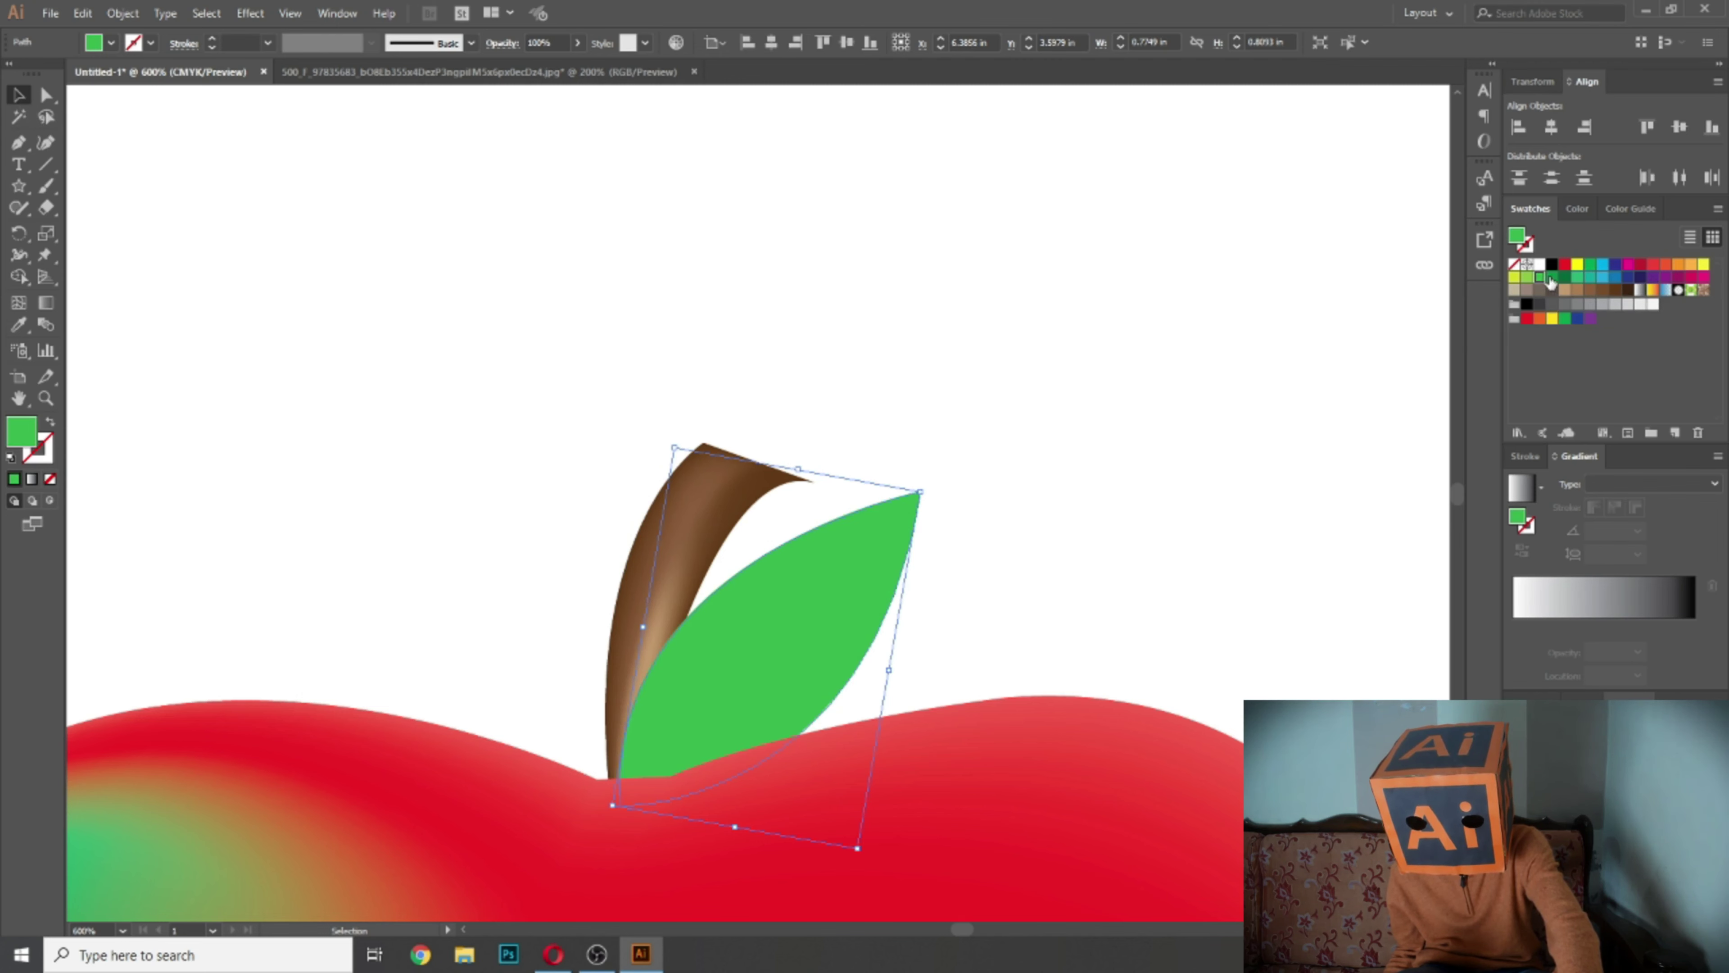
pyautogui.click(1553, 278)
pyautogui.click(1566, 278)
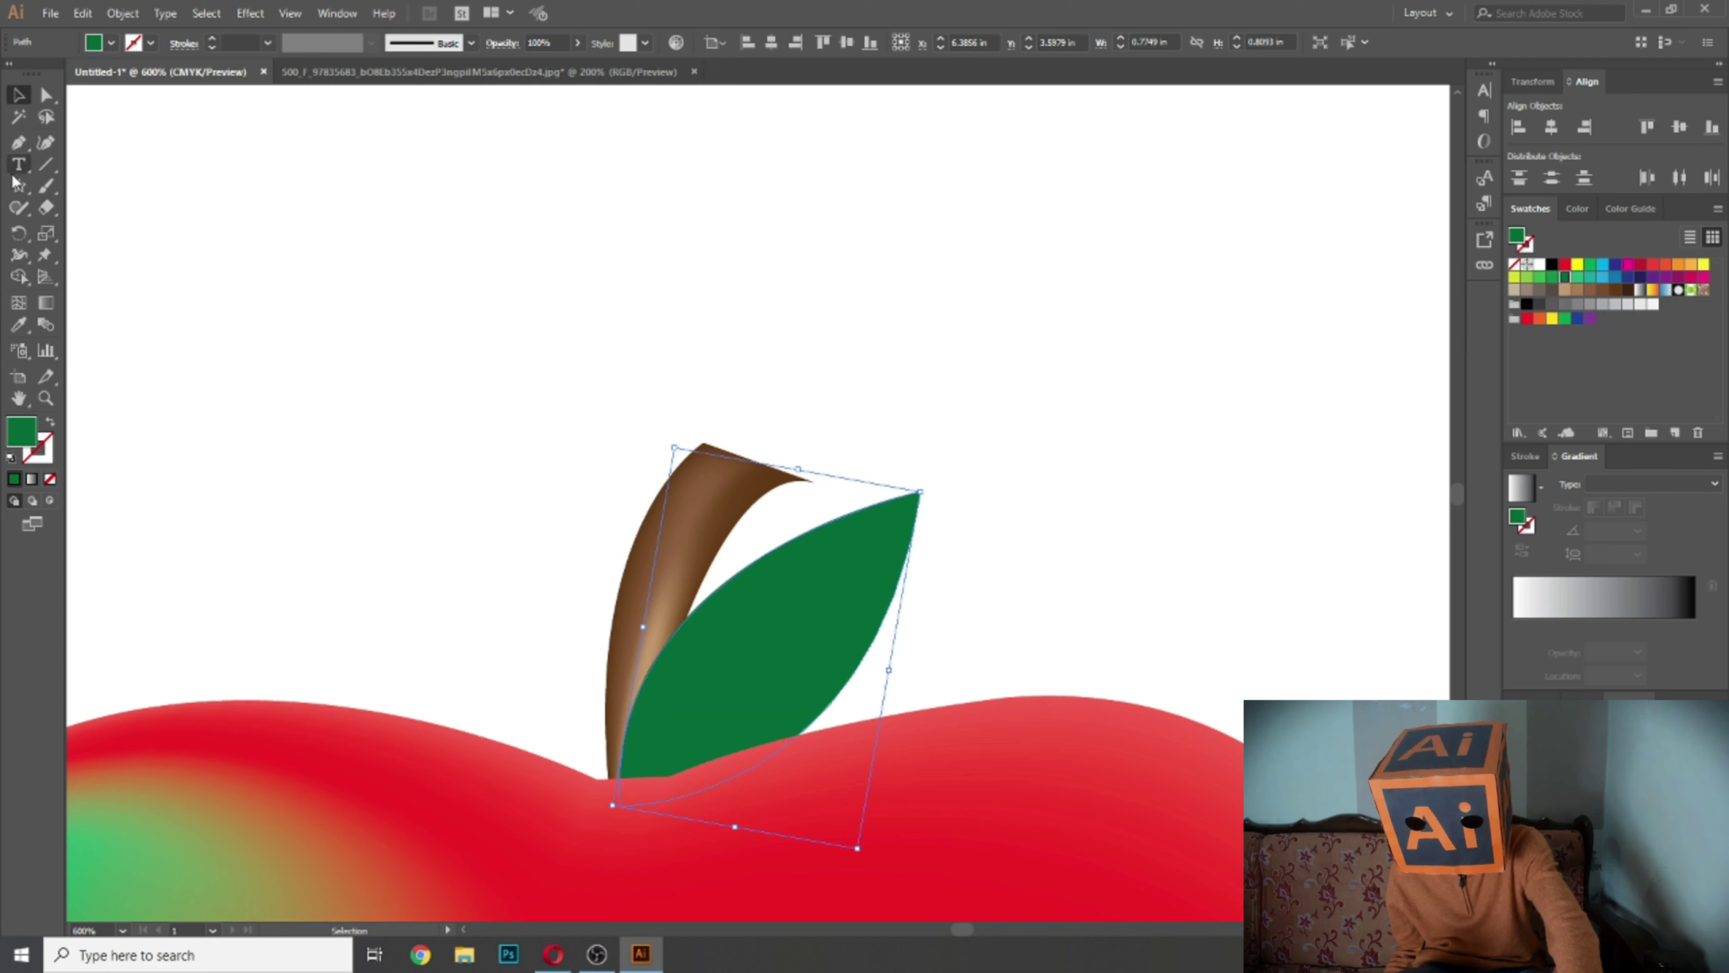
# Step: Turn the leaf into a gradient mesh by adding three mesh points: near its base, in its middle and near its tip
pyautogui.press('u')
pyautogui.click(671, 746)
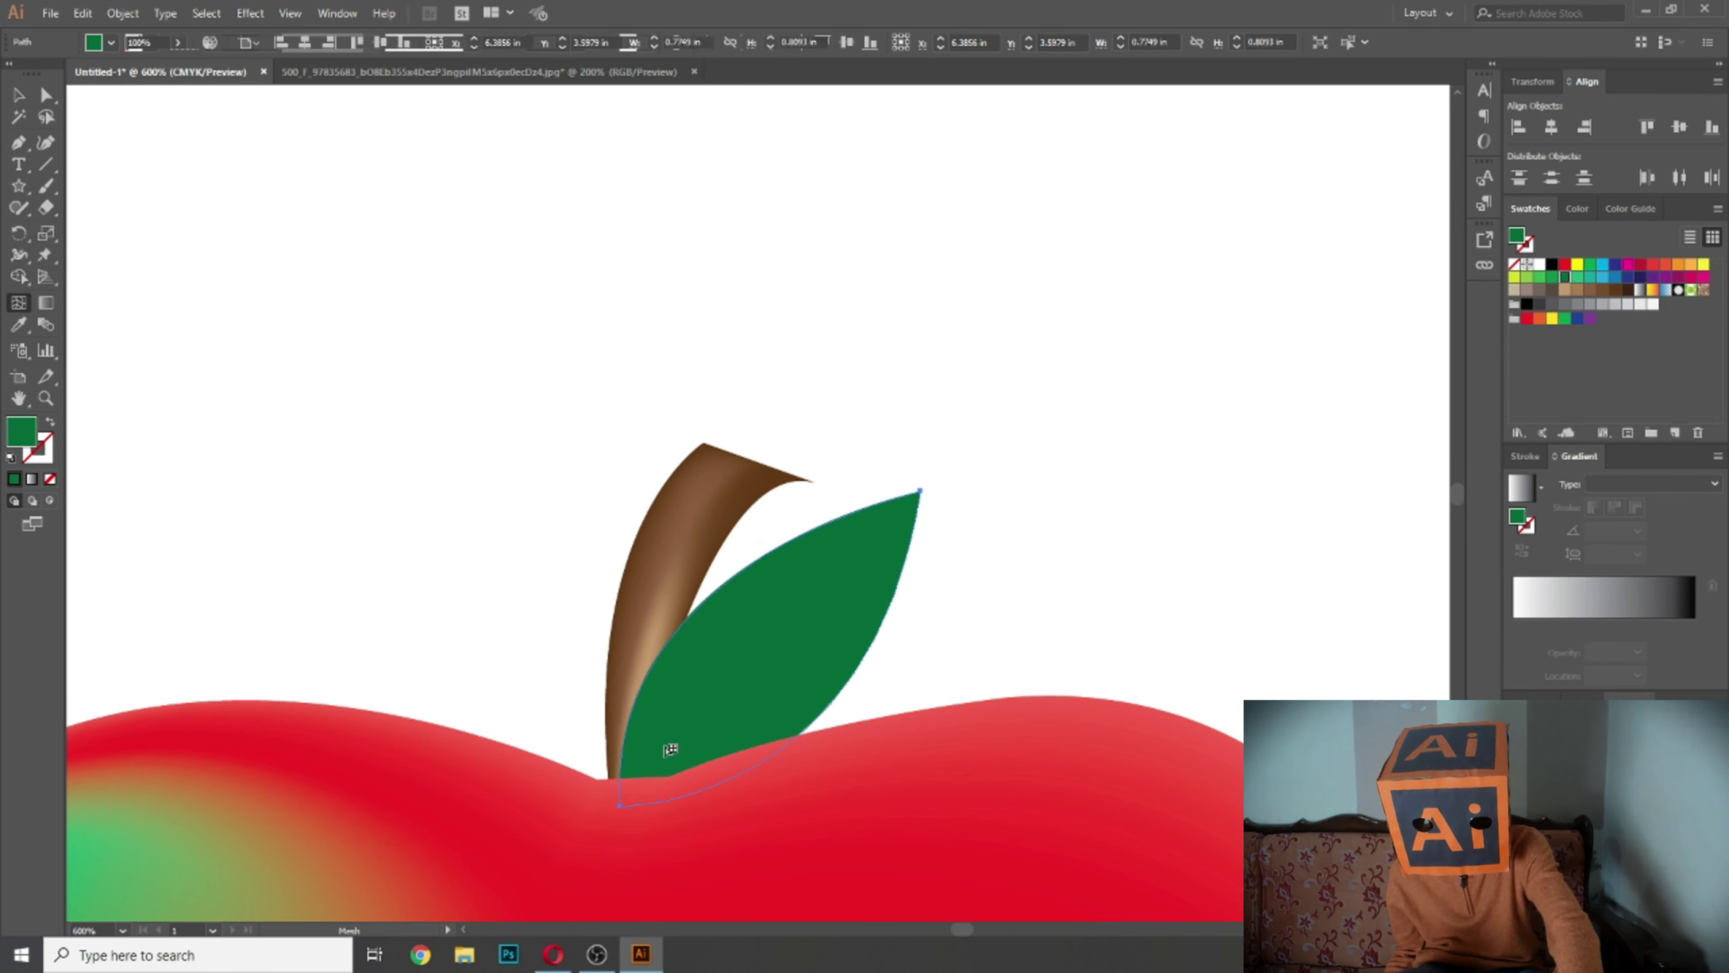
pyautogui.click(749, 662)
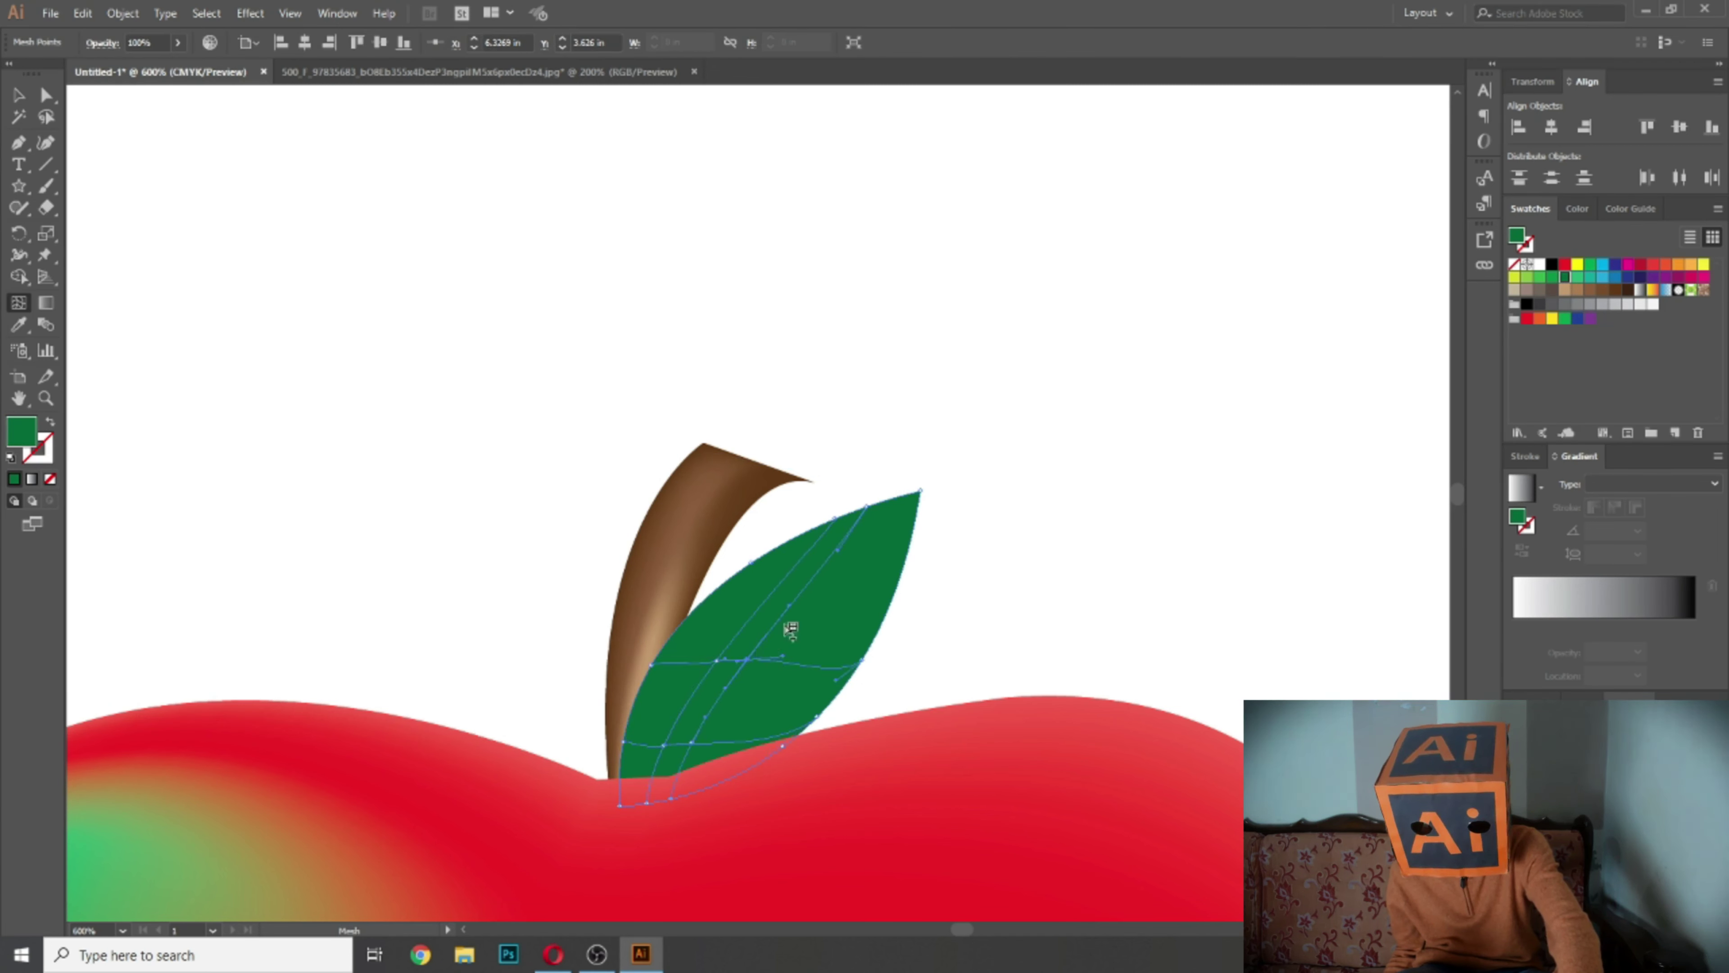
pyautogui.click(861, 569)
# Step: Color the leaf's inner mesh point nearest the base and stem with a medium green swatch
pyautogui.hotkey('ctrl', '=')
pyautogui.hotkey('ctrl', '=')
pyautogui.hotkey('ctrl', '=')
pyautogui.press('space')
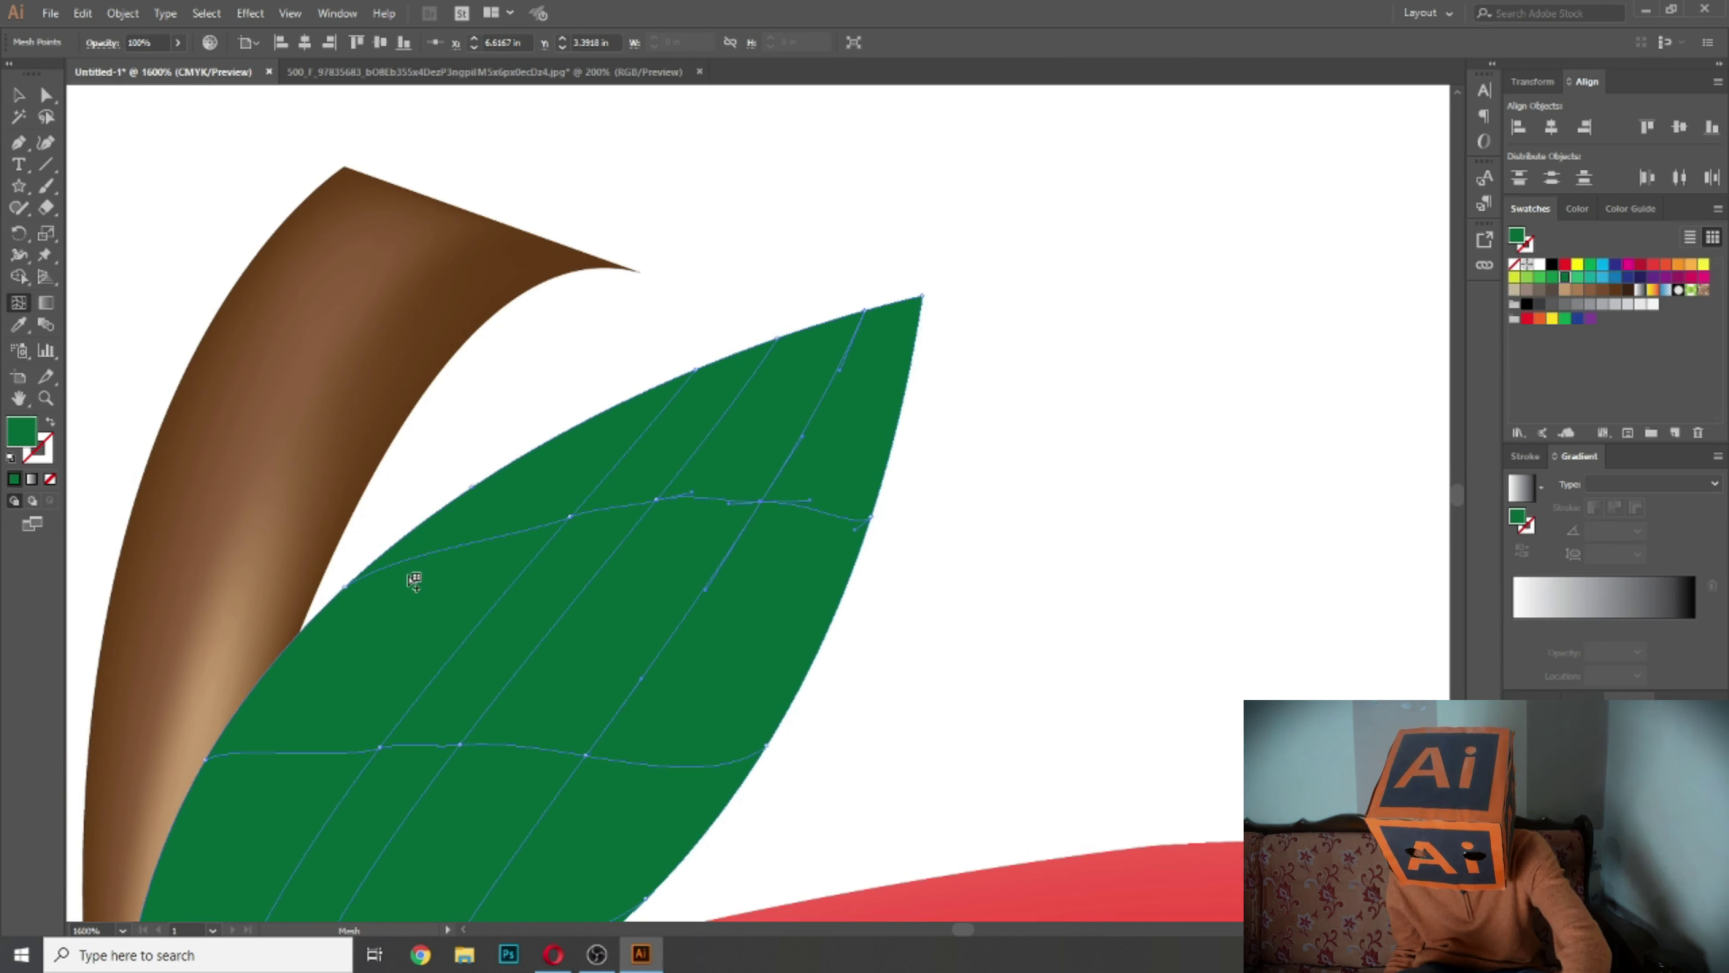
pyautogui.moveTo(607, 474); pyautogui.dragTo(983, 237)
pyautogui.click(45, 94)
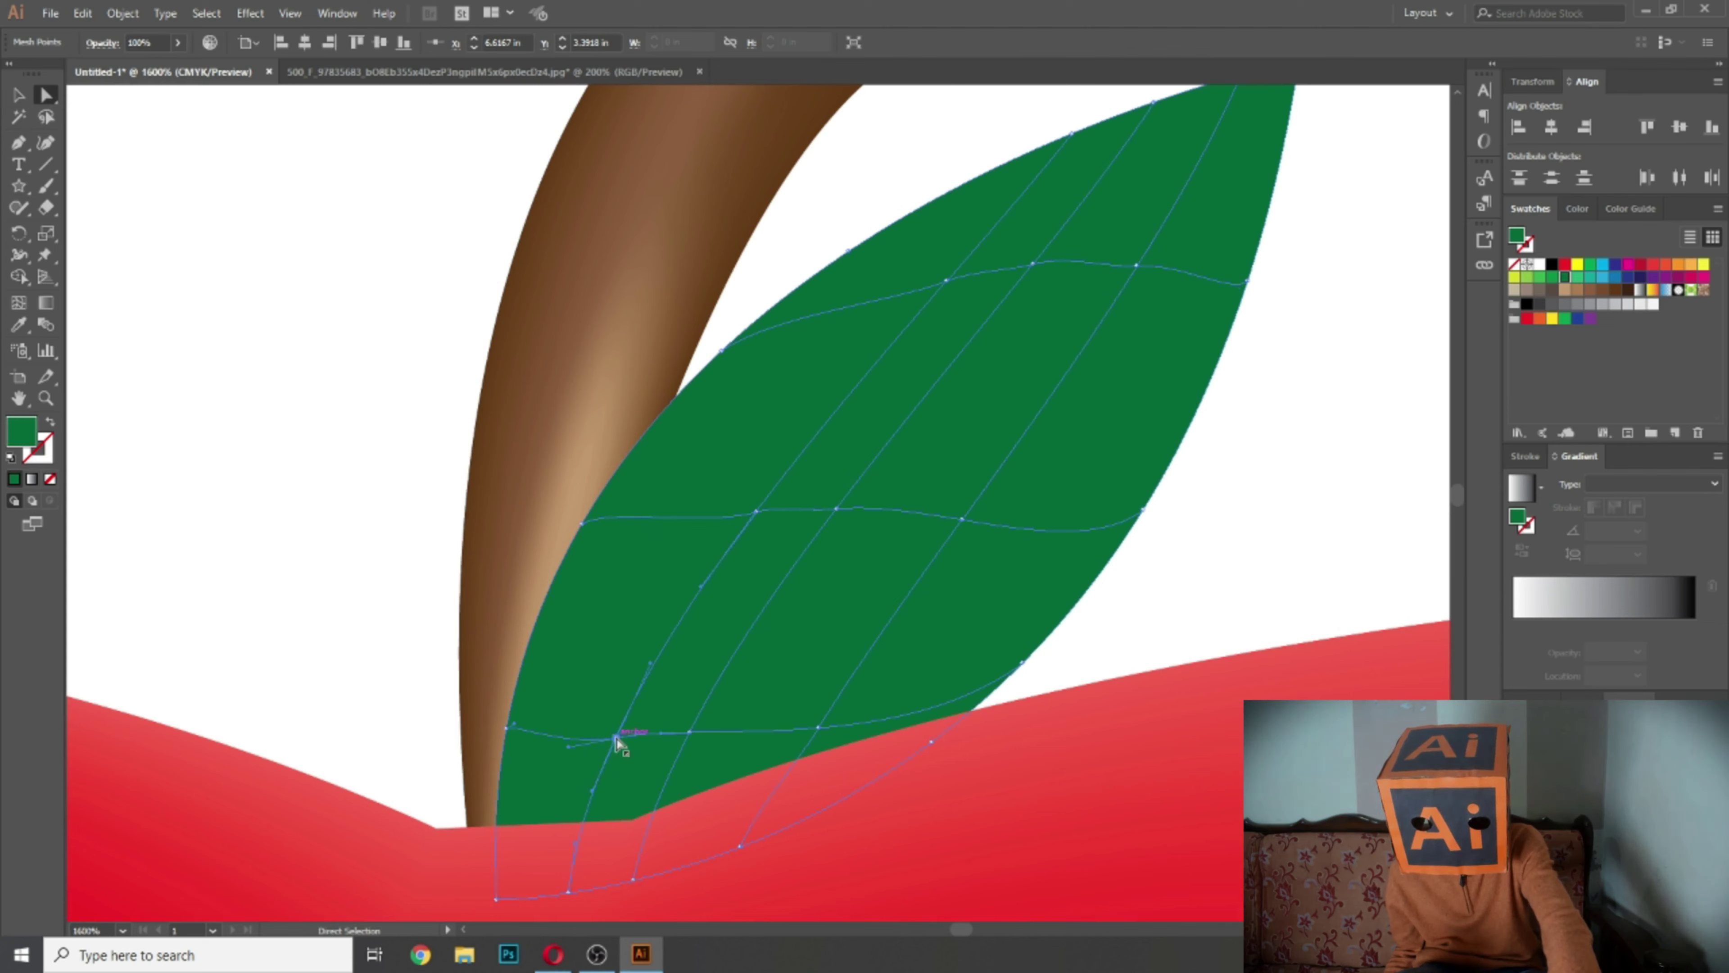
pyautogui.click(1550, 277)
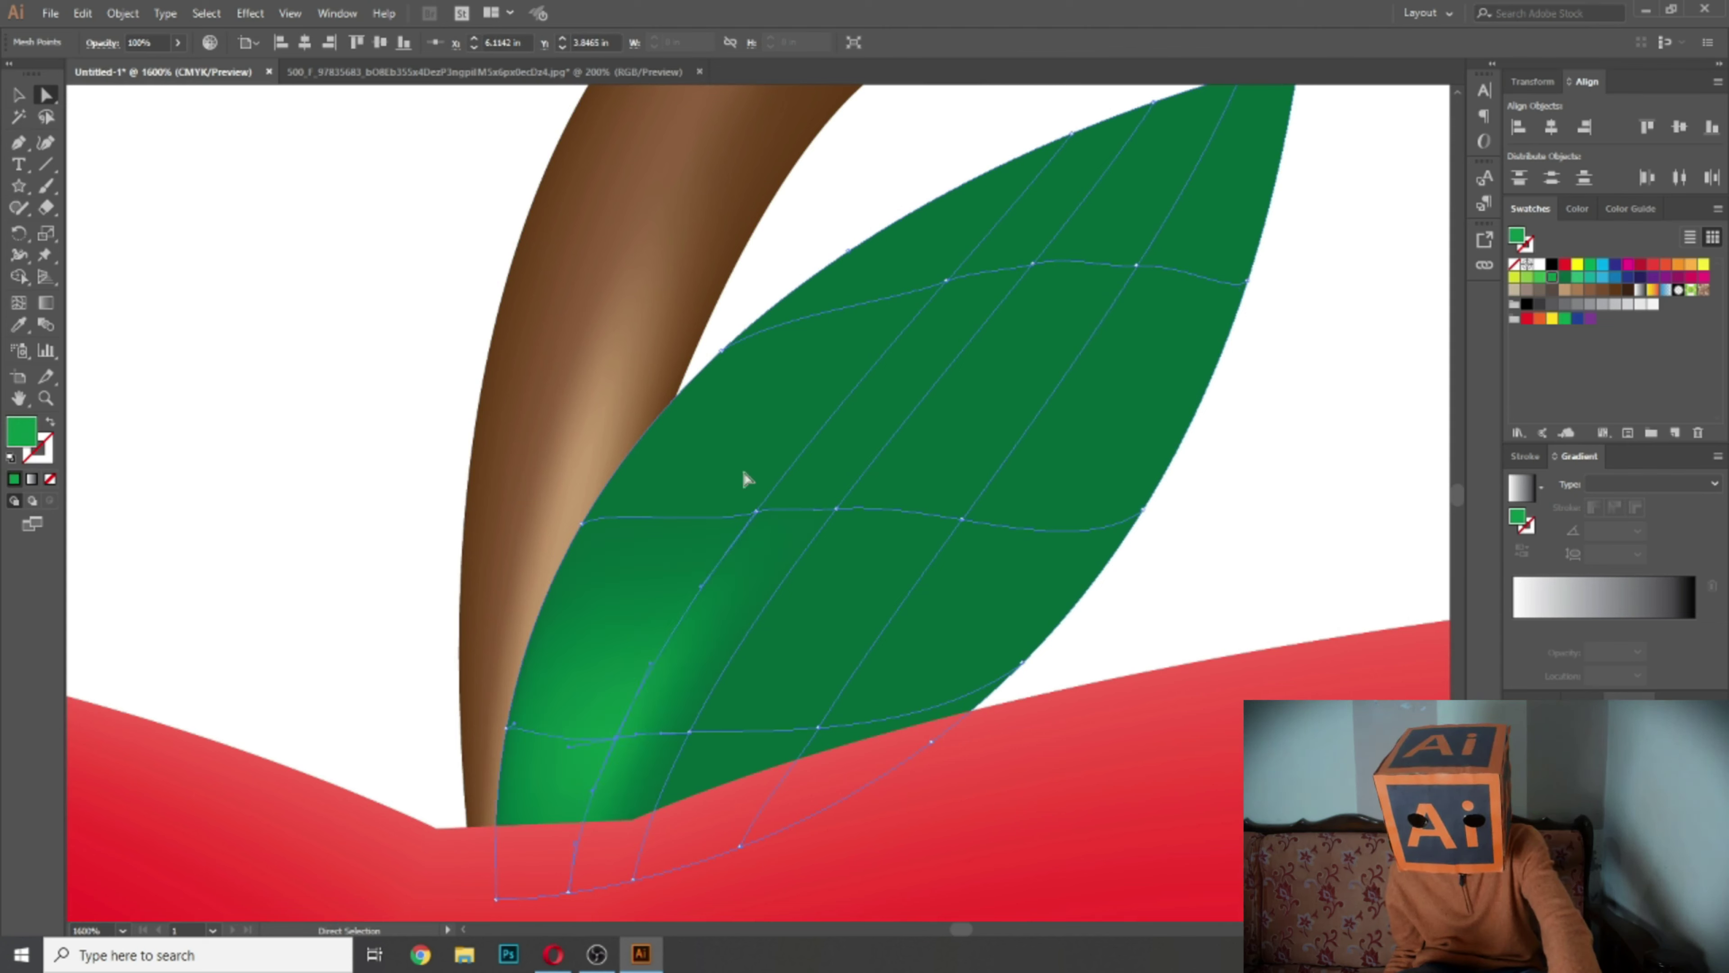
# Step: Color the middle row's inner mesh point nearest the stem light green and its central neighbor medium green
pyautogui.click(757, 512)
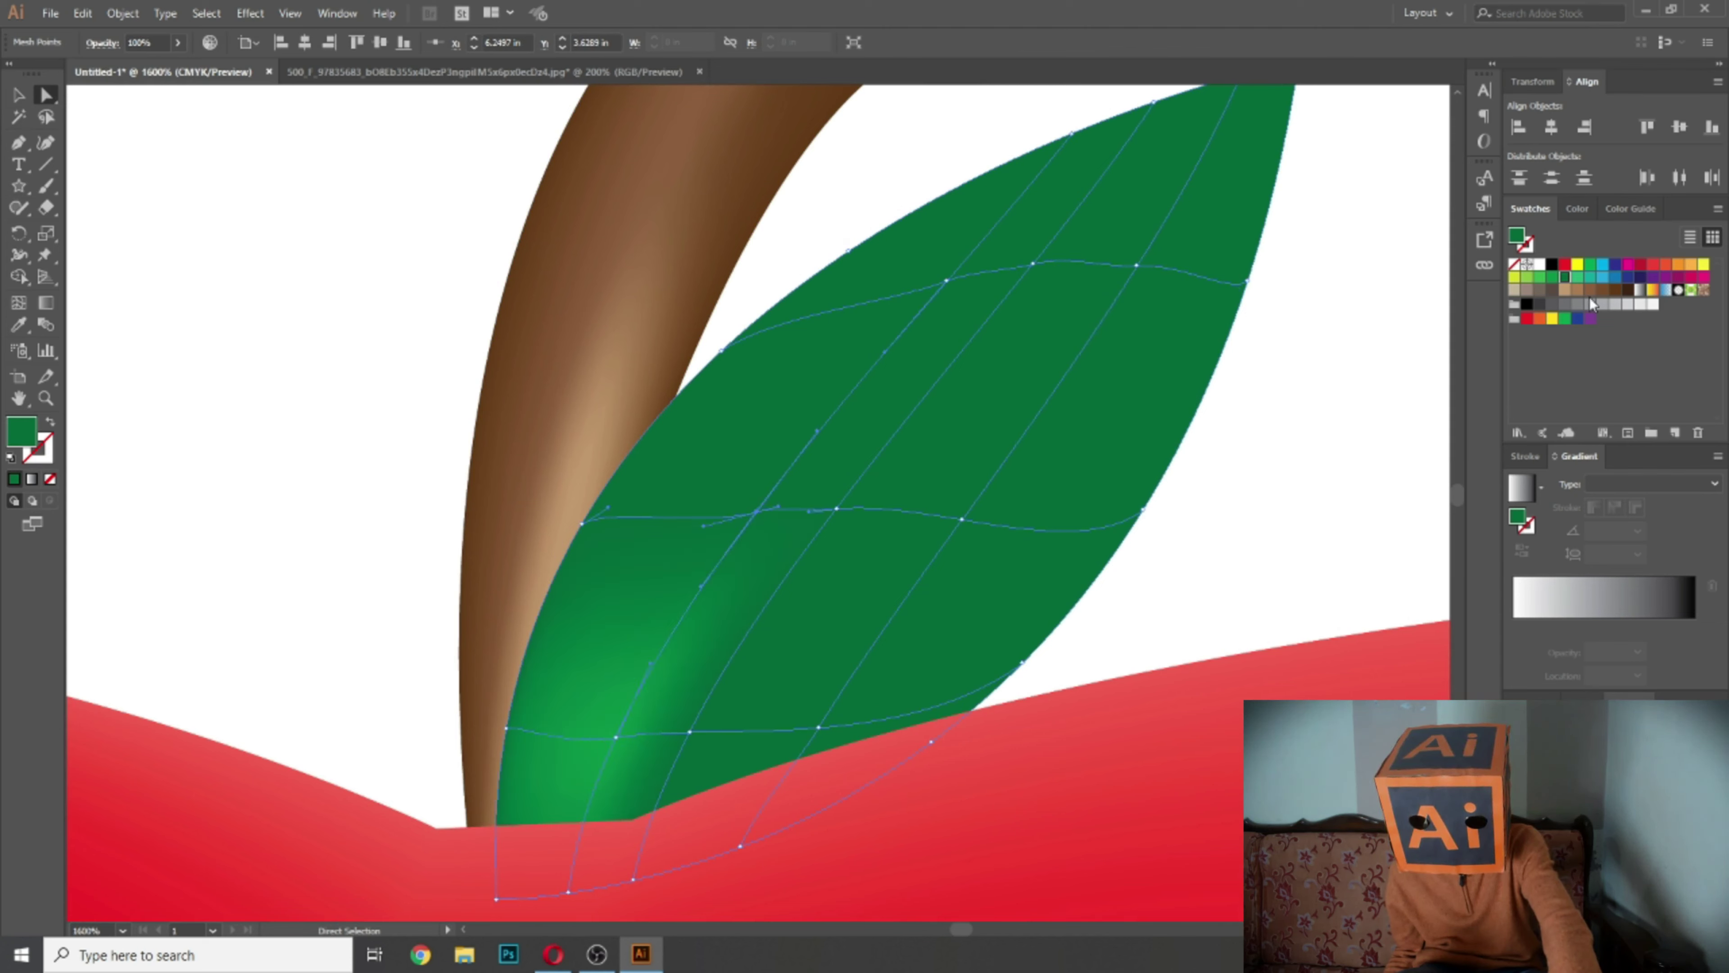
pyautogui.click(1540, 278)
pyautogui.click(837, 512)
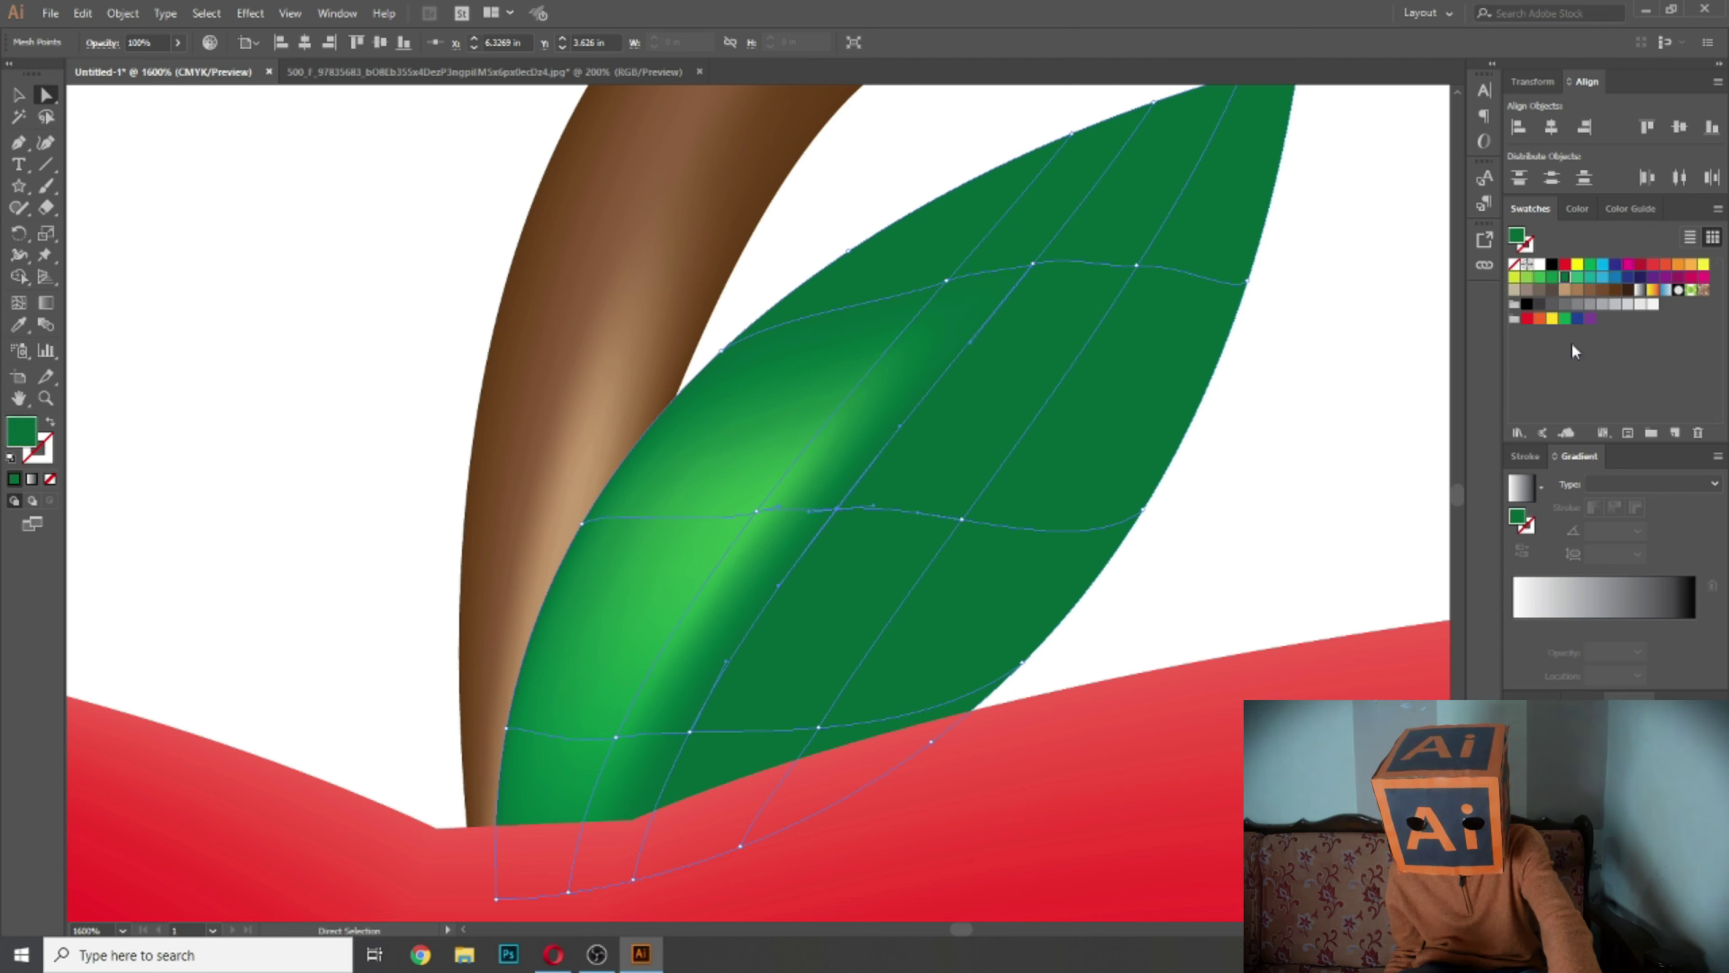
pyautogui.click(1551, 279)
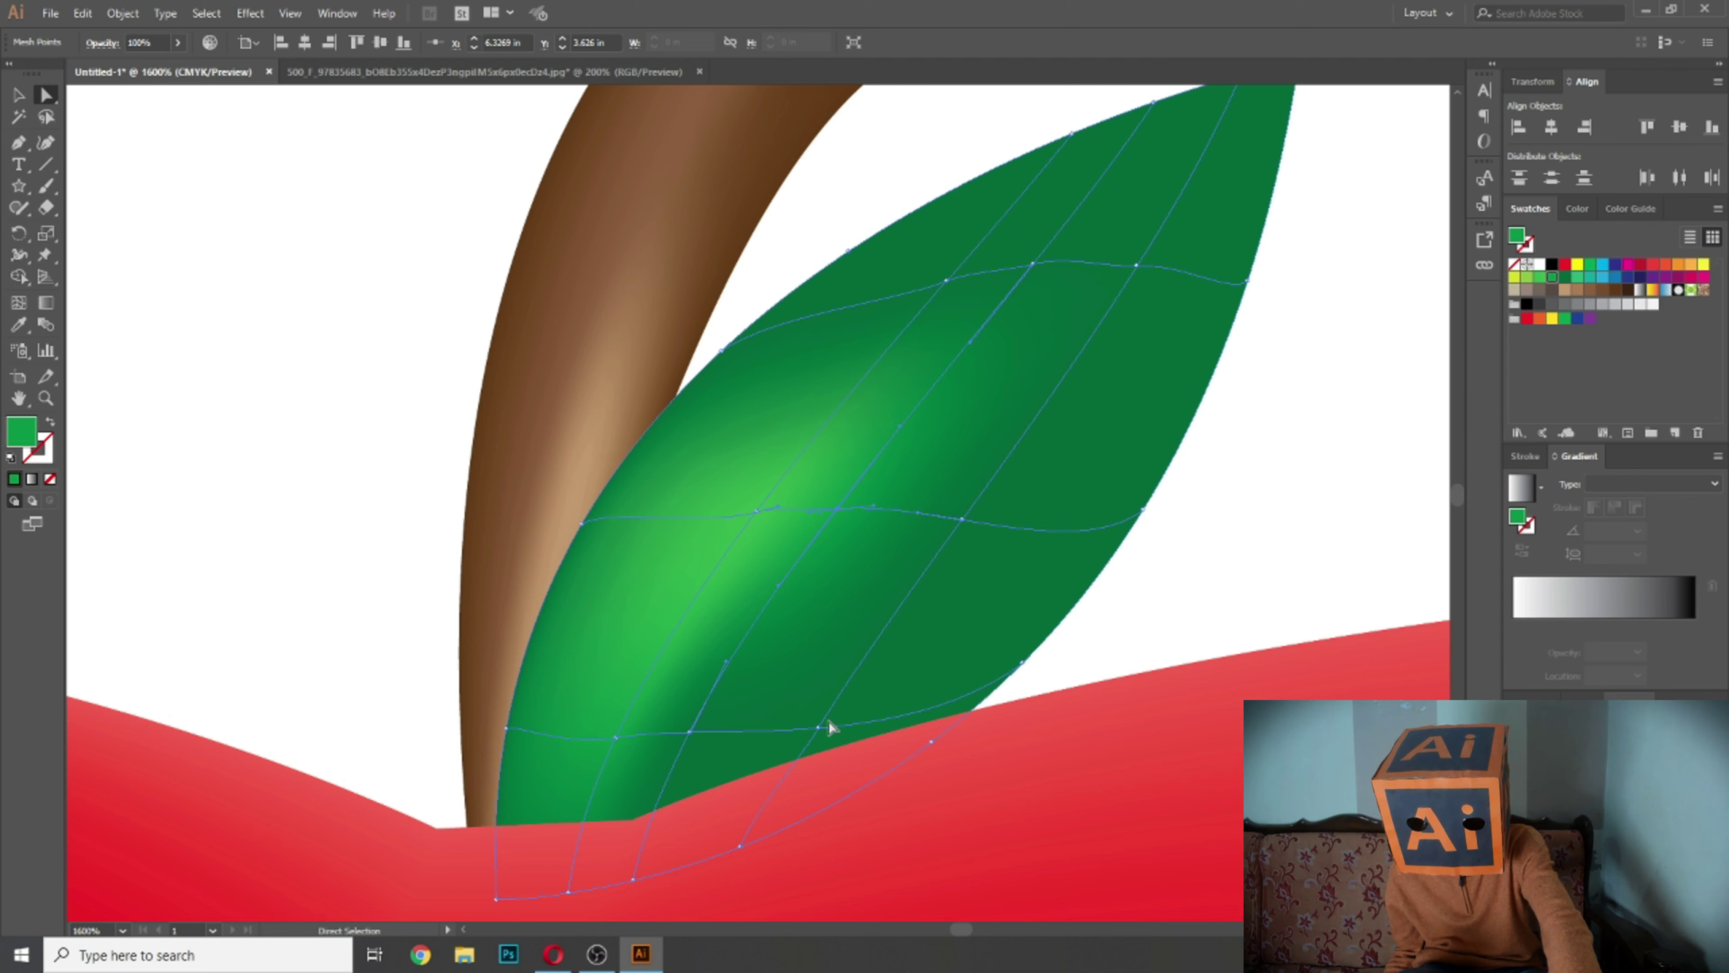
# Step: Color the leaf's base-row mesh points medium green: the inner one farthest from the stem and the central one
pyautogui.click(821, 728)
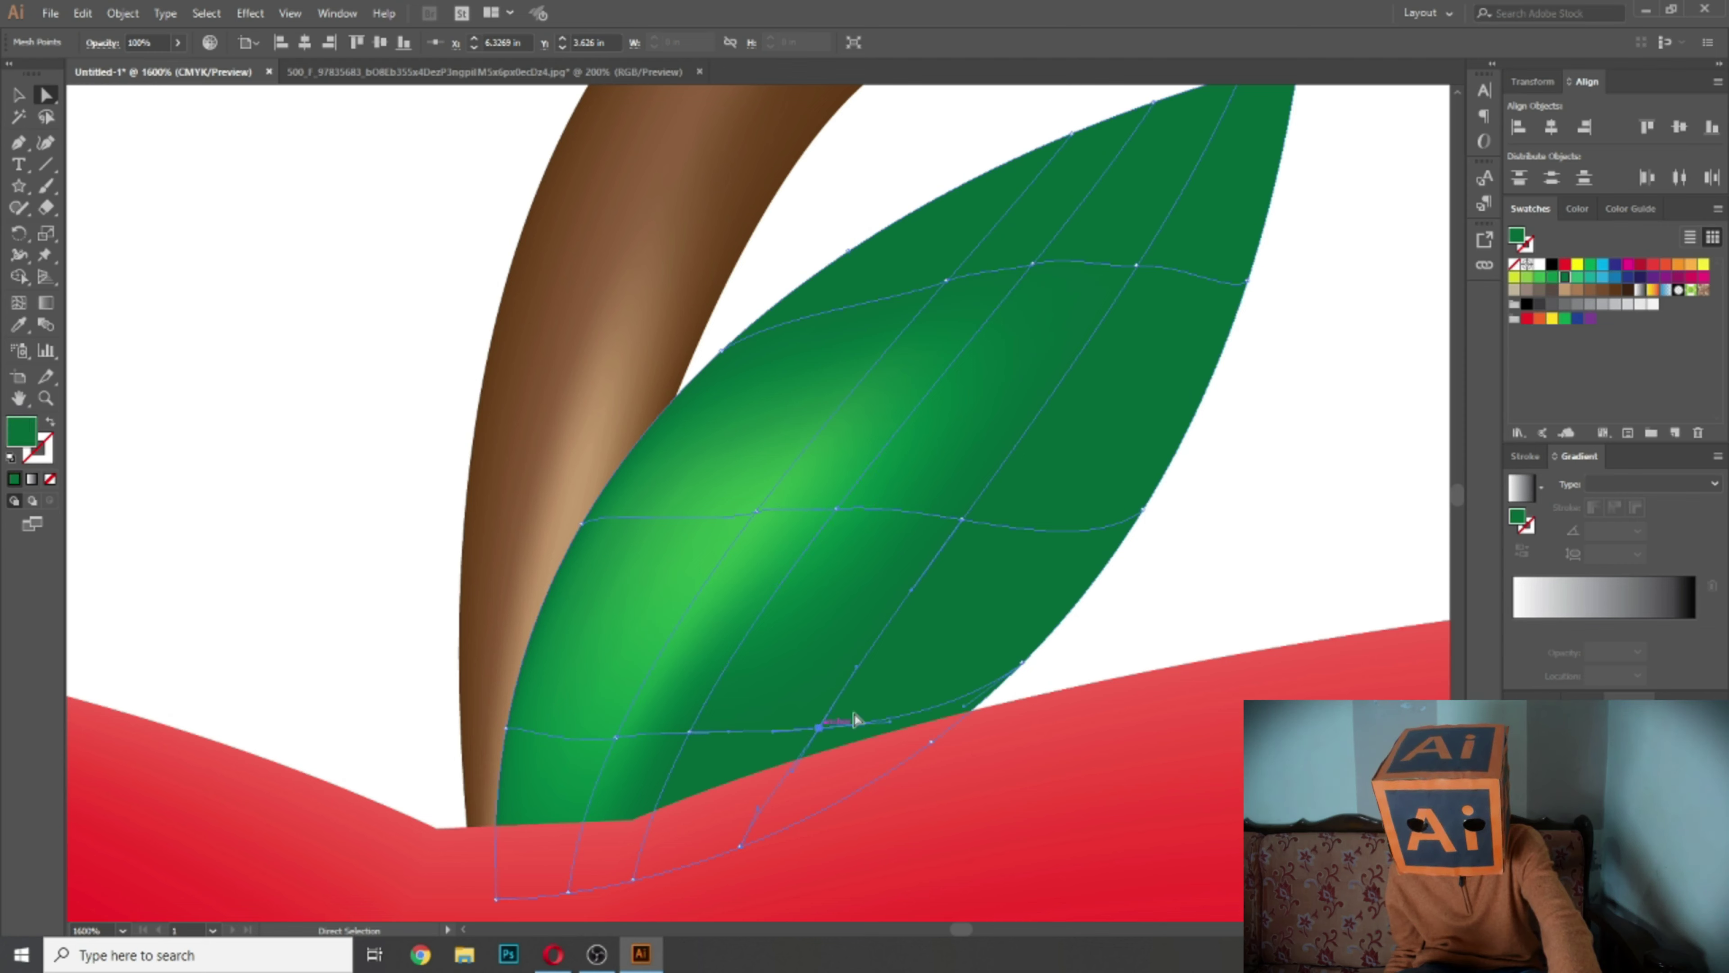
pyautogui.click(1551, 279)
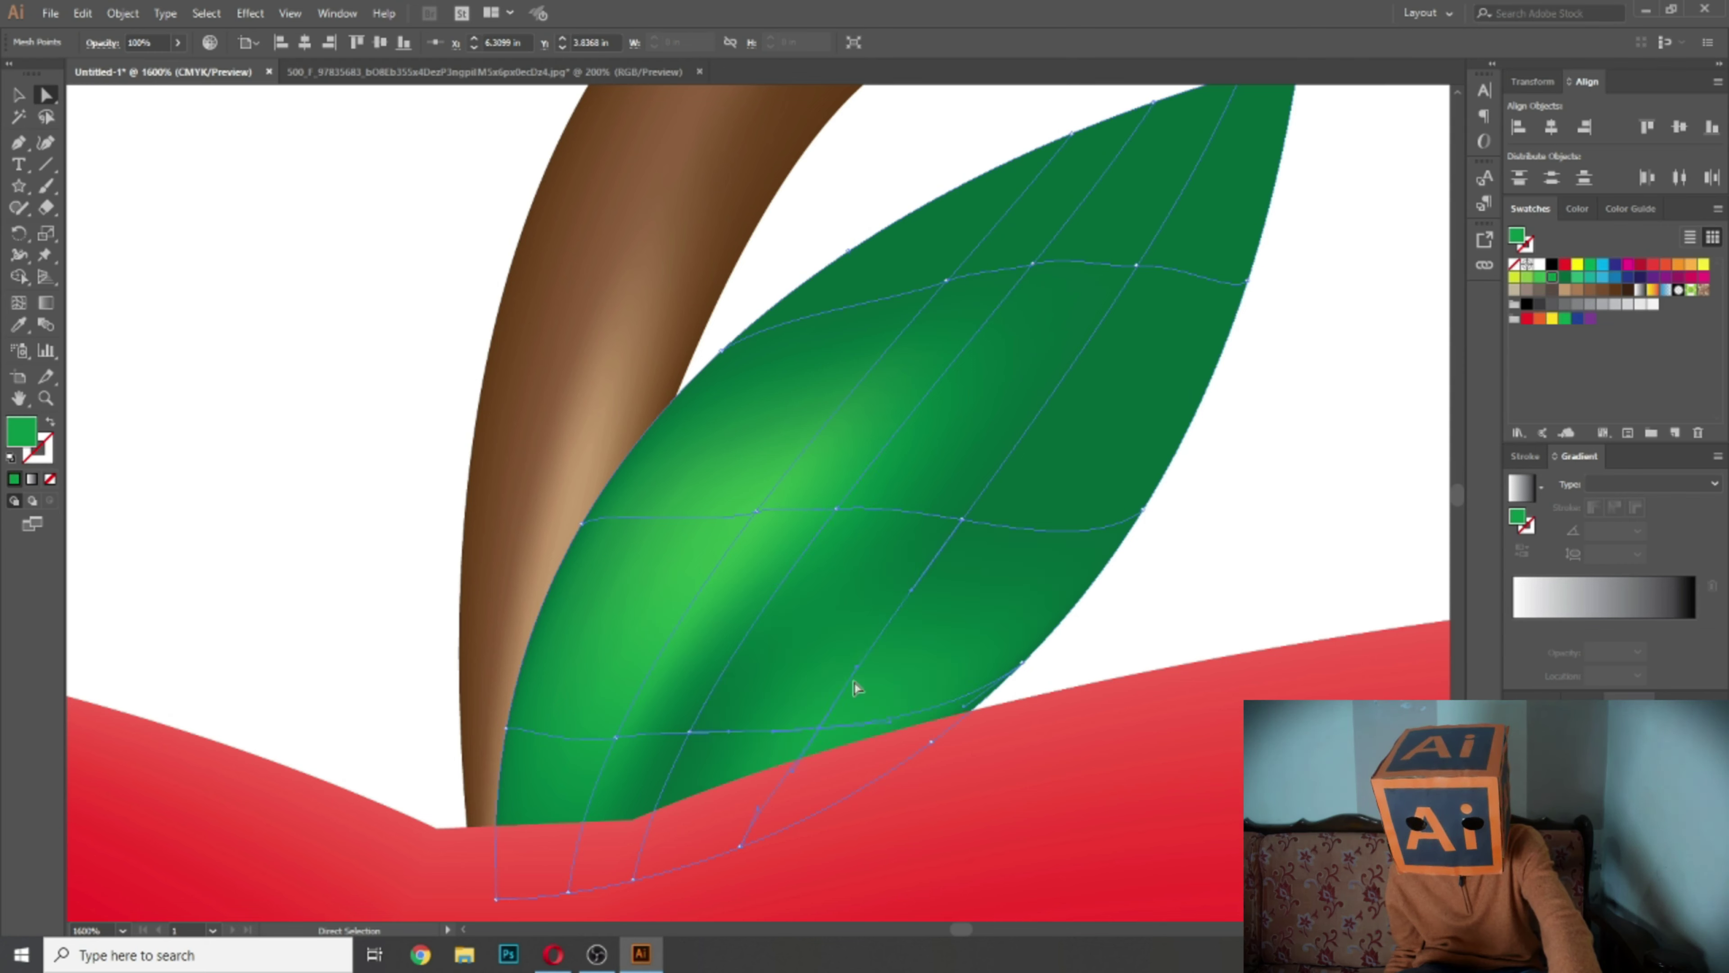
pyautogui.click(691, 734)
pyautogui.click(1553, 278)
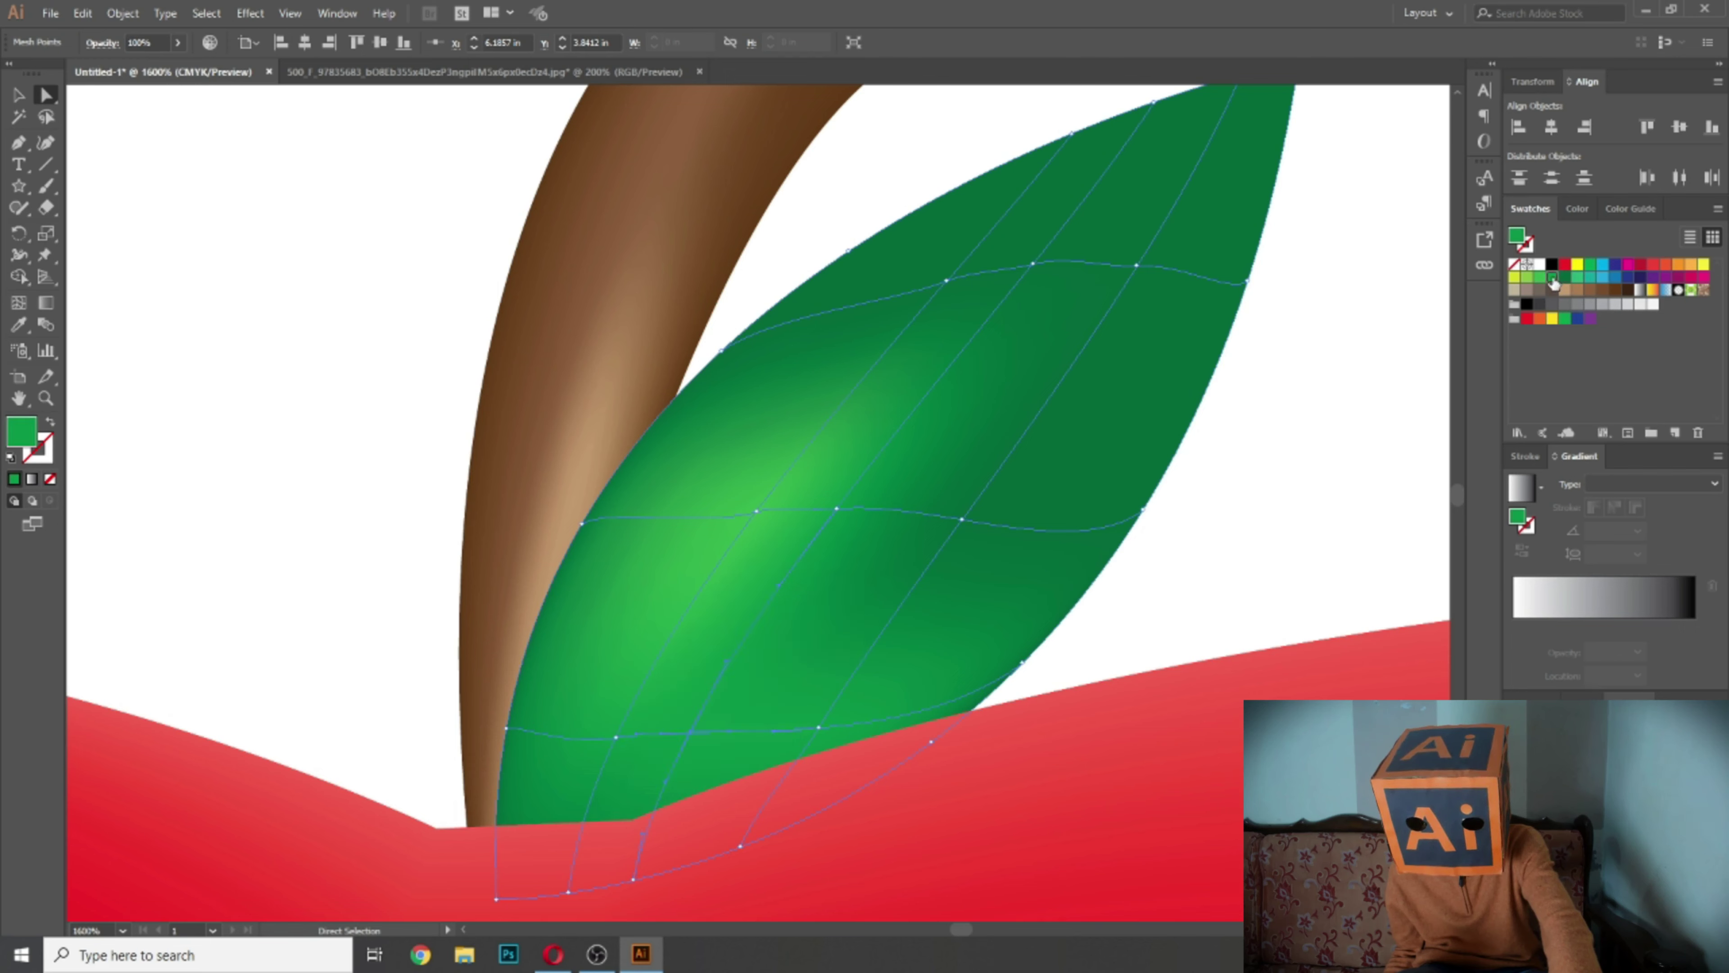
pyautogui.keyDown('shift'); pyautogui.click(616, 738); pyautogui.keyUp('shift')
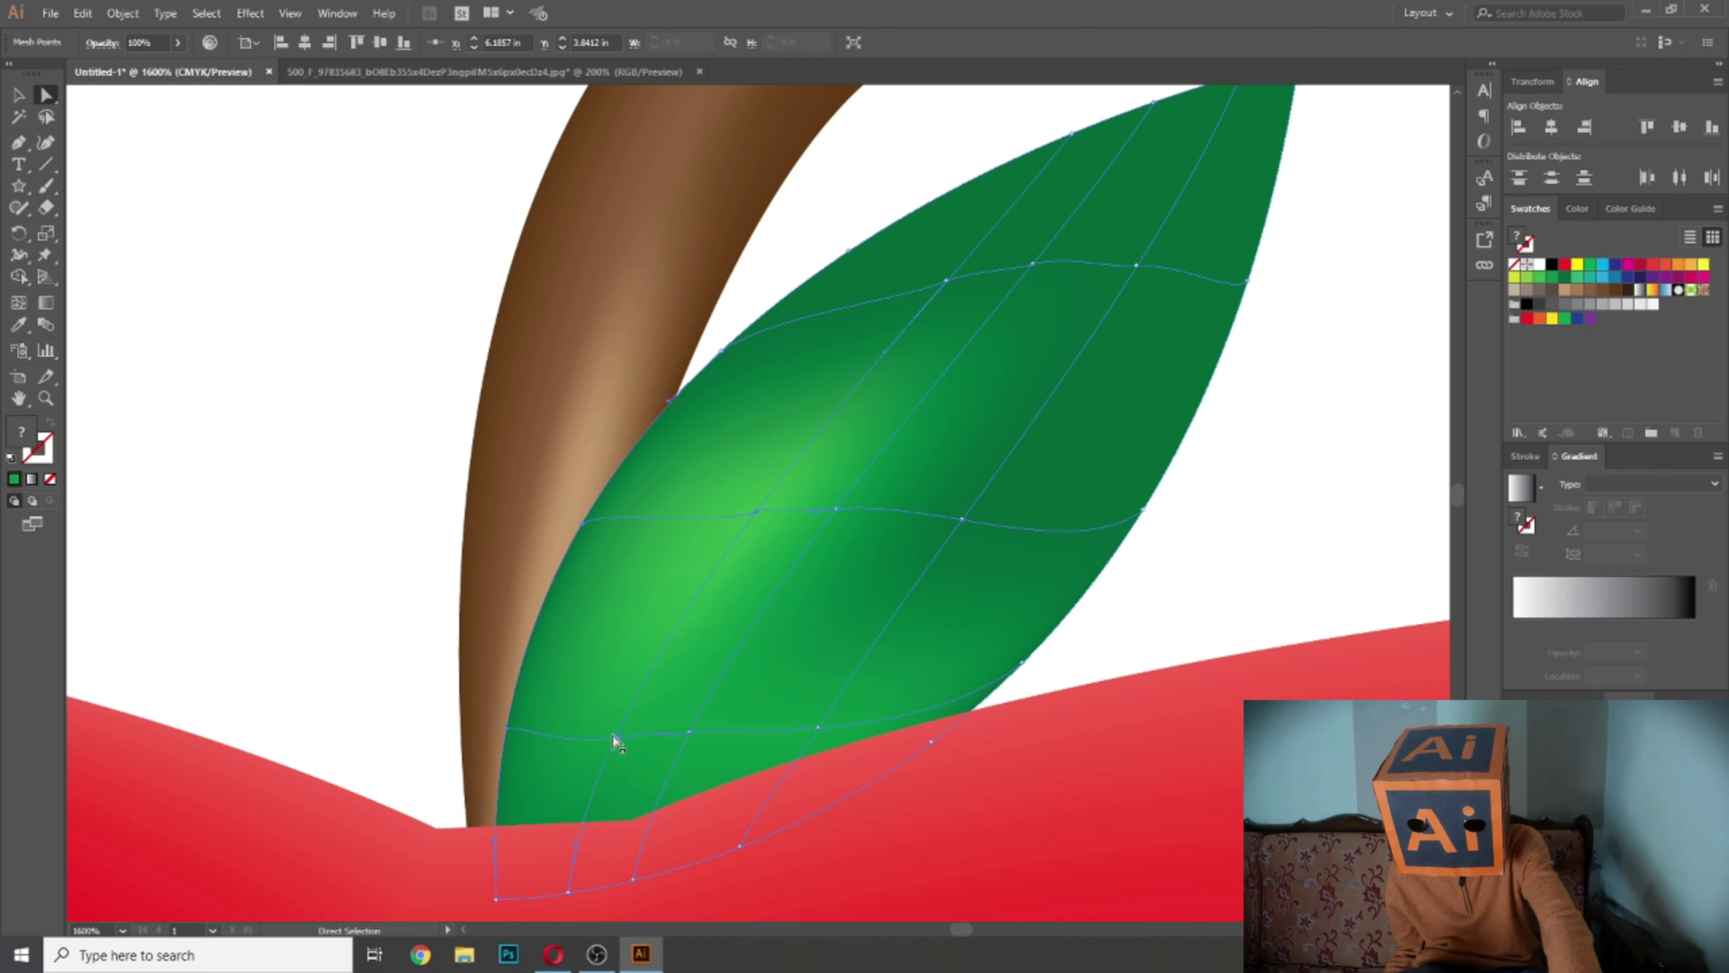
pyautogui.click(1540, 279)
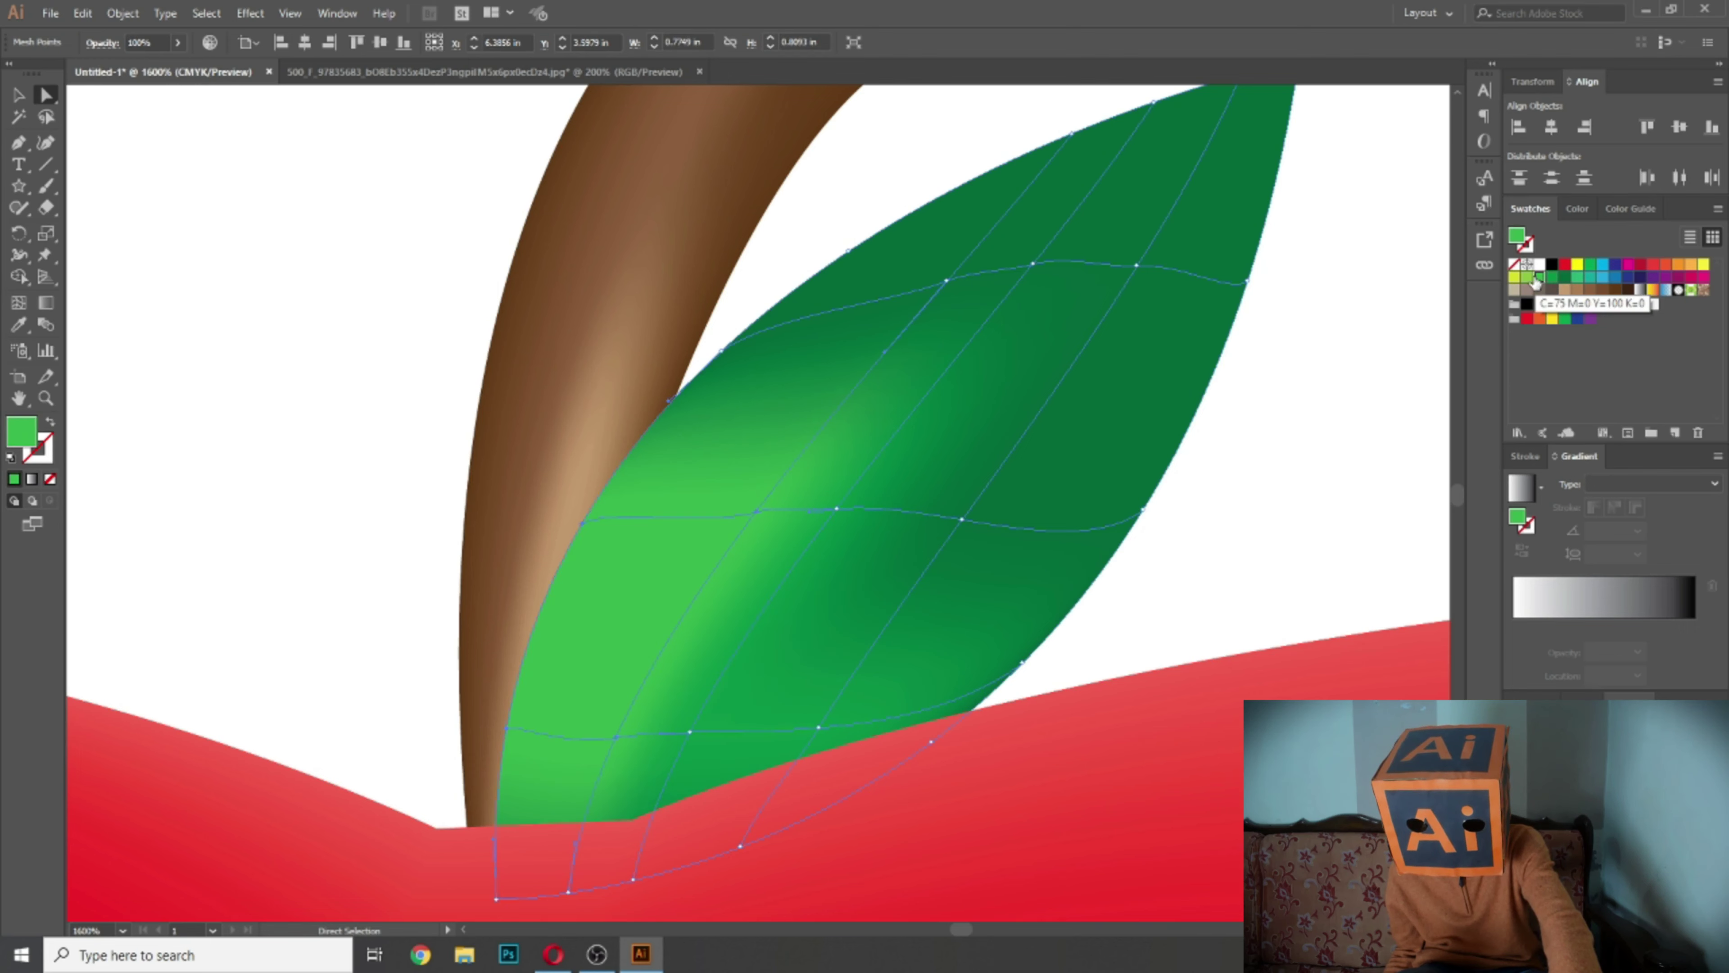
pyautogui.hotkey('ctrl', 'z')
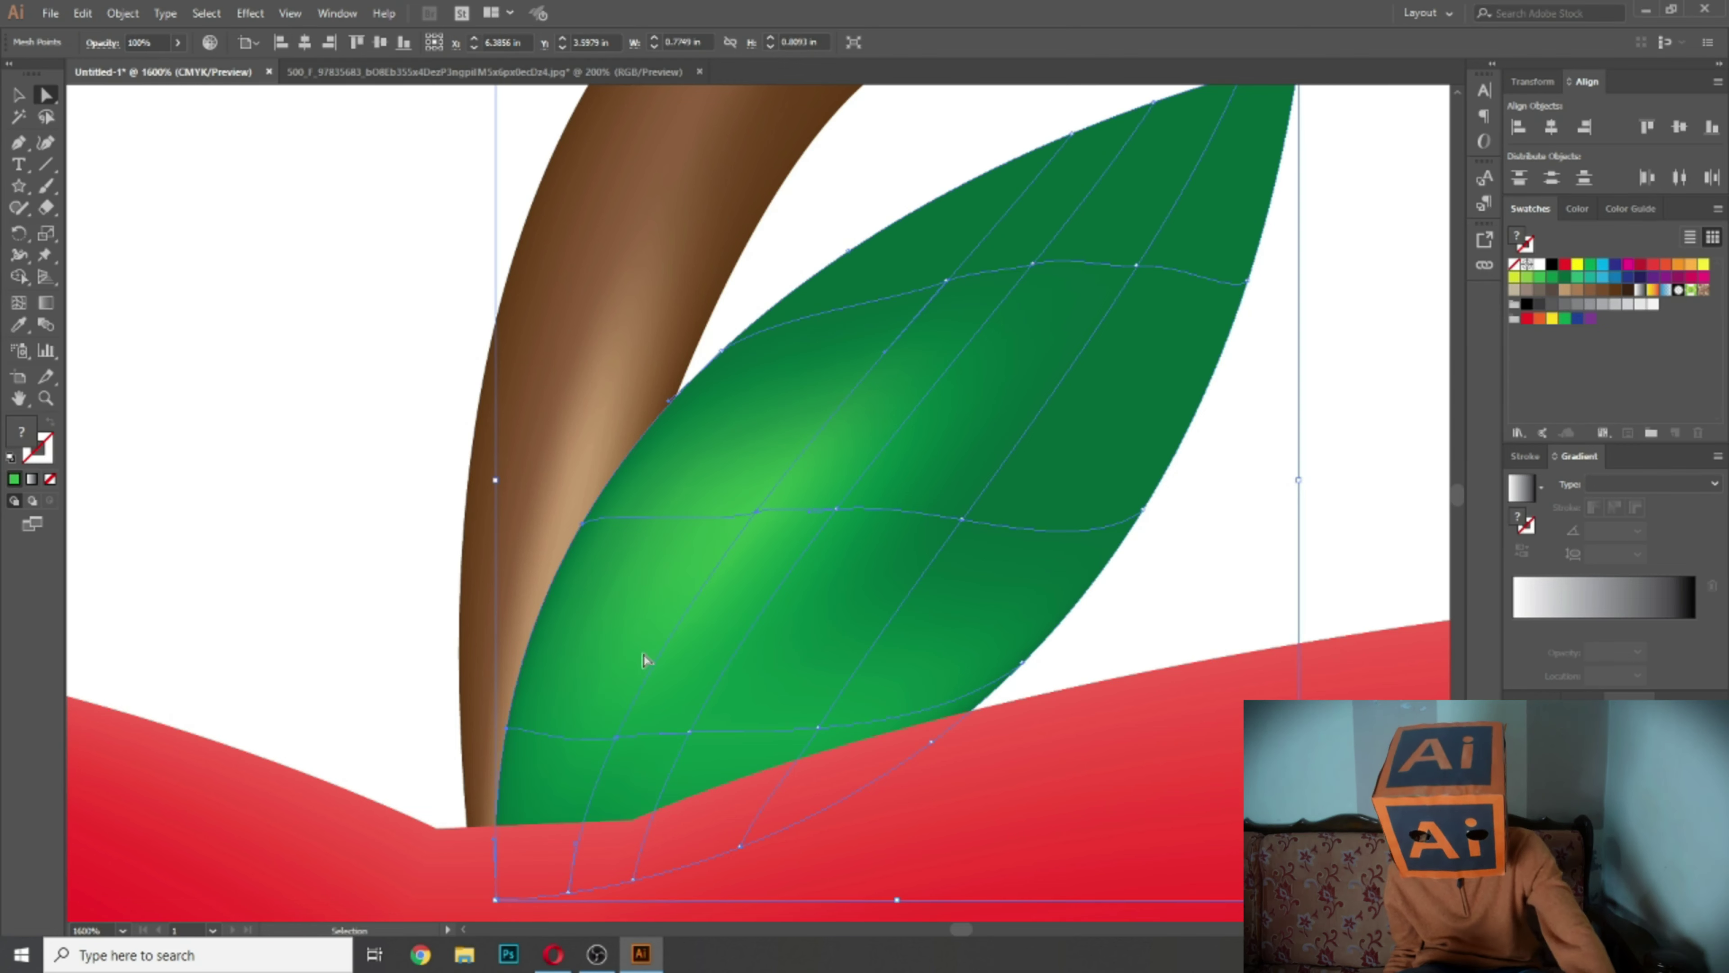
# Step: Color the leaf's base-row mesh point nearest the stem yellow-green and the central point of the row near the tip light green
pyautogui.click(616, 739)
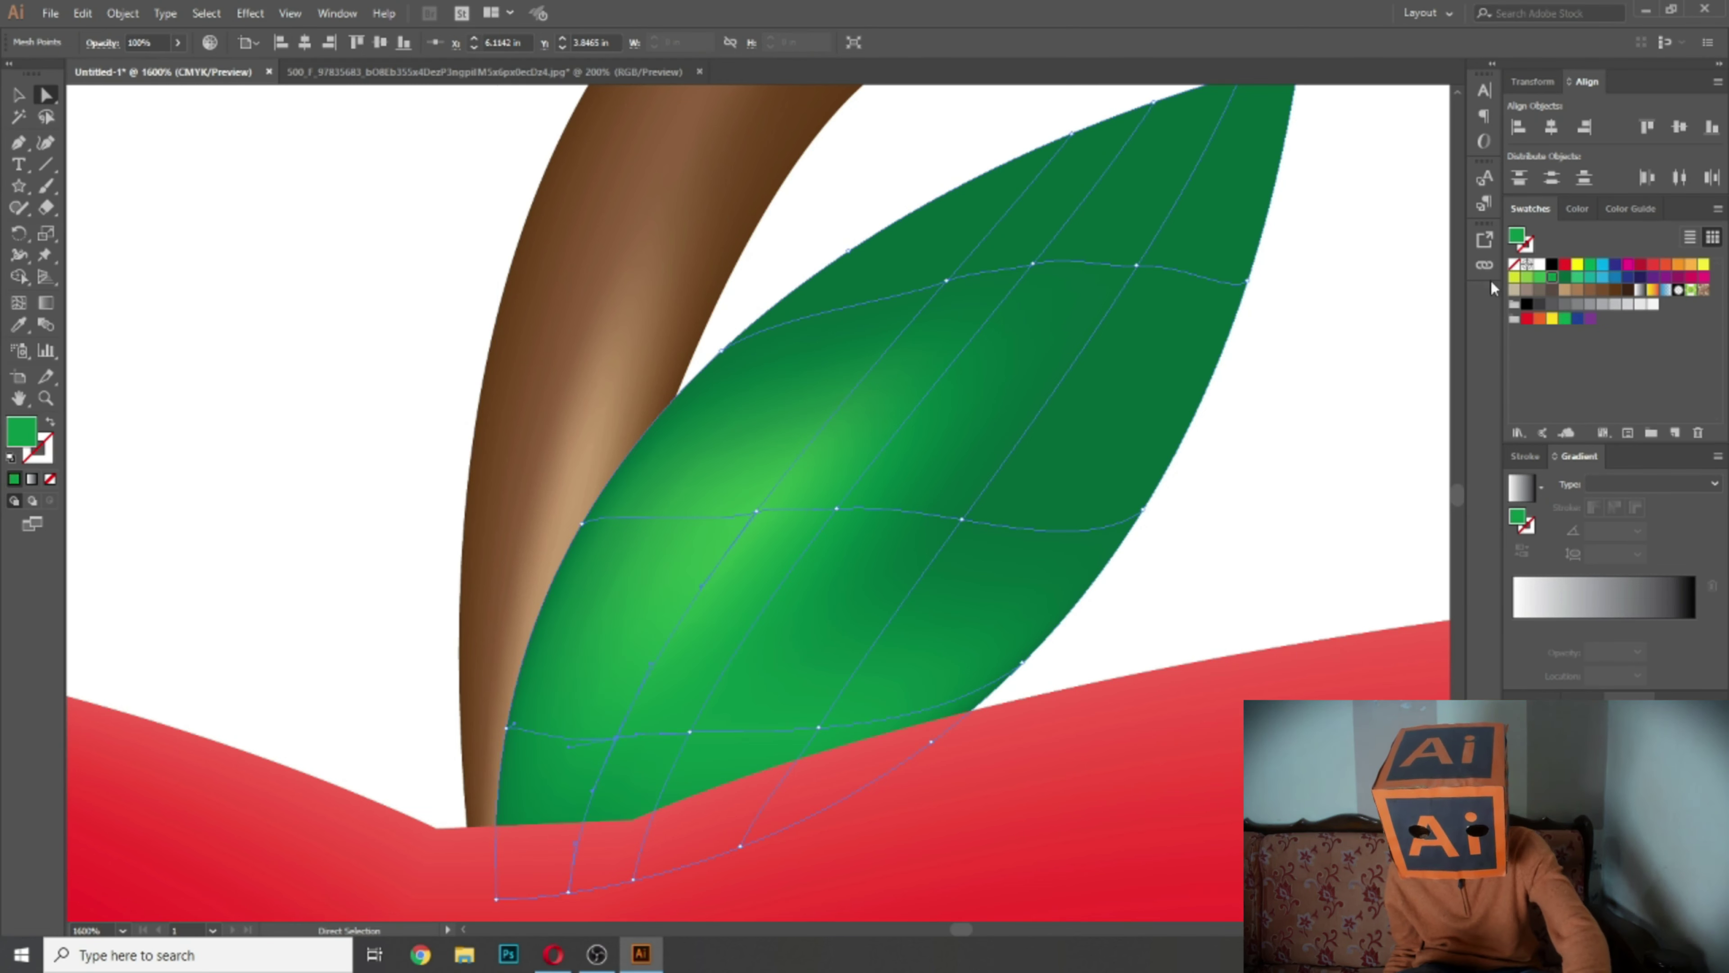
pyautogui.click(1532, 279)
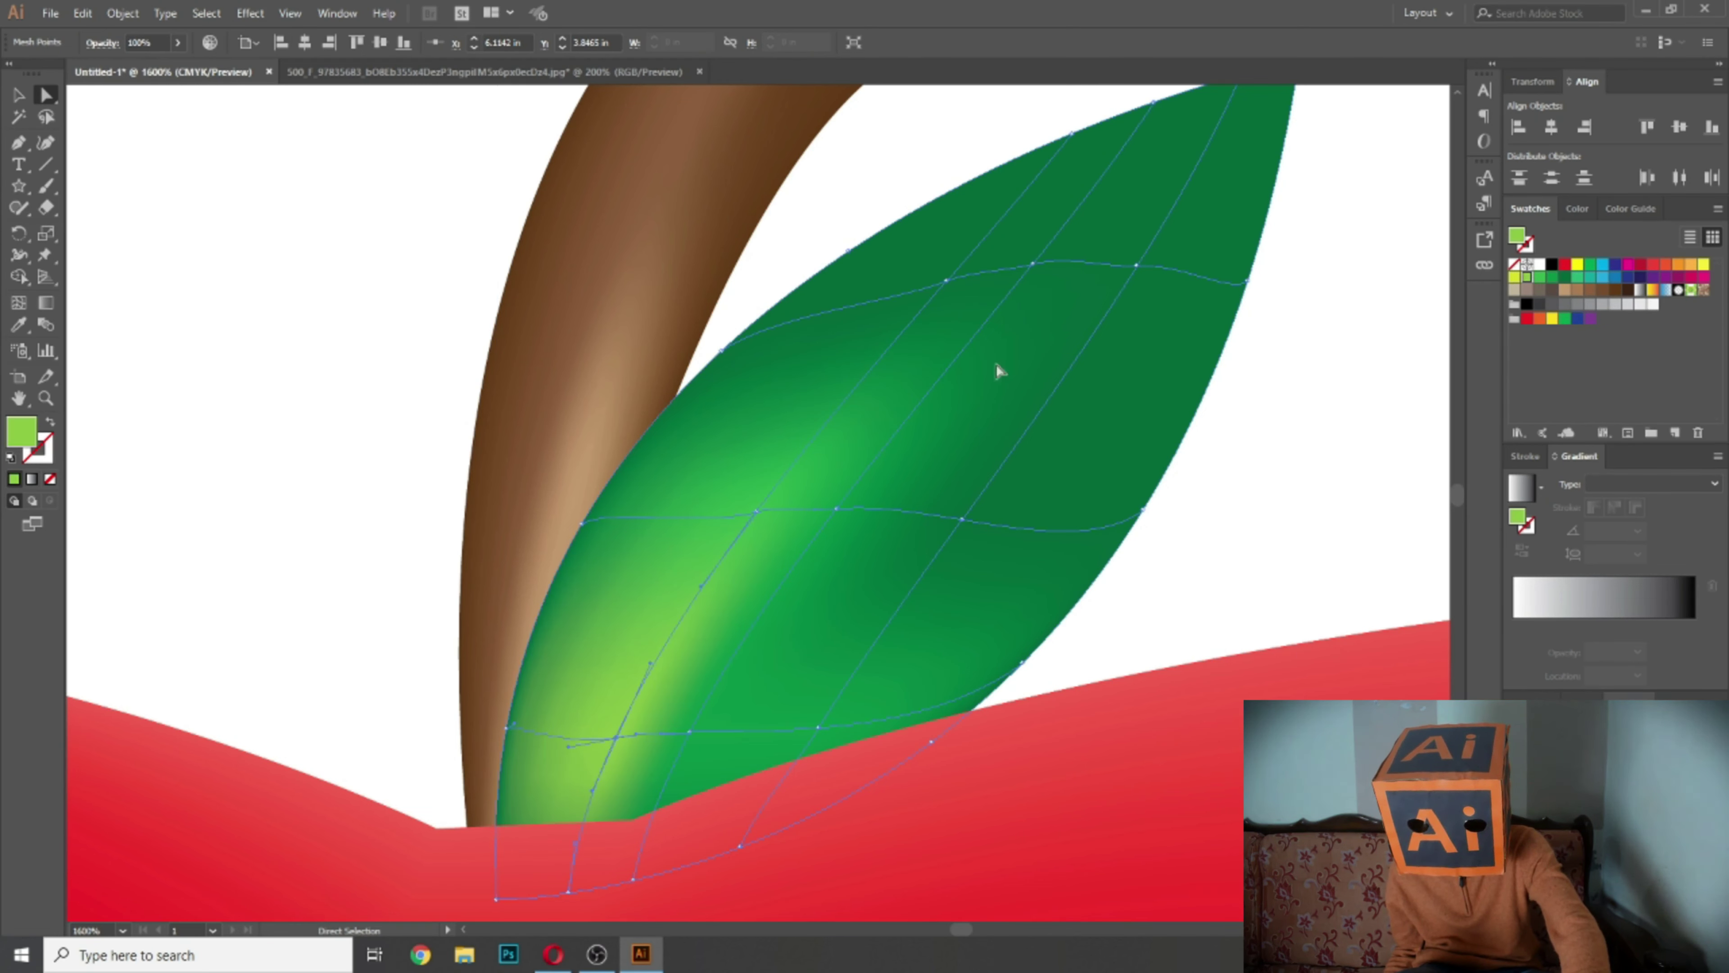
pyautogui.click(1136, 265)
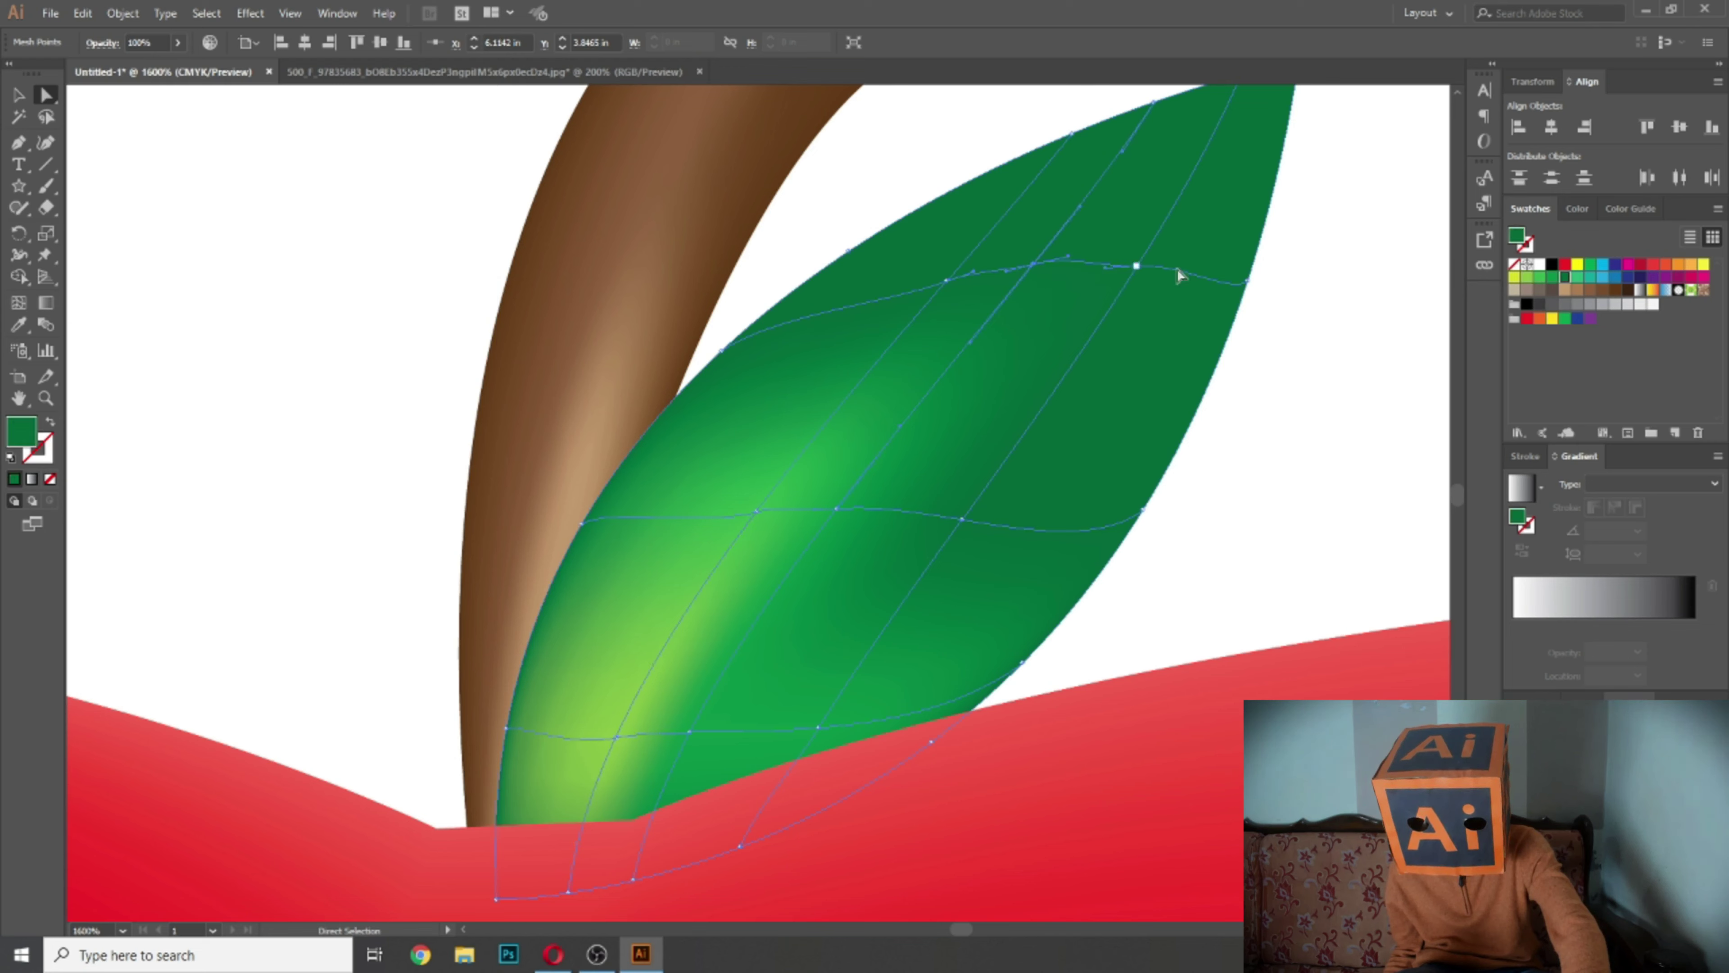
pyautogui.click(1542, 281)
# Step: Color the inner mesh points farthest from the stem in the leaf's tip and middle rows with the C=85 M=10 Y=100 K=10 green swatch
pyautogui.click(1135, 266)
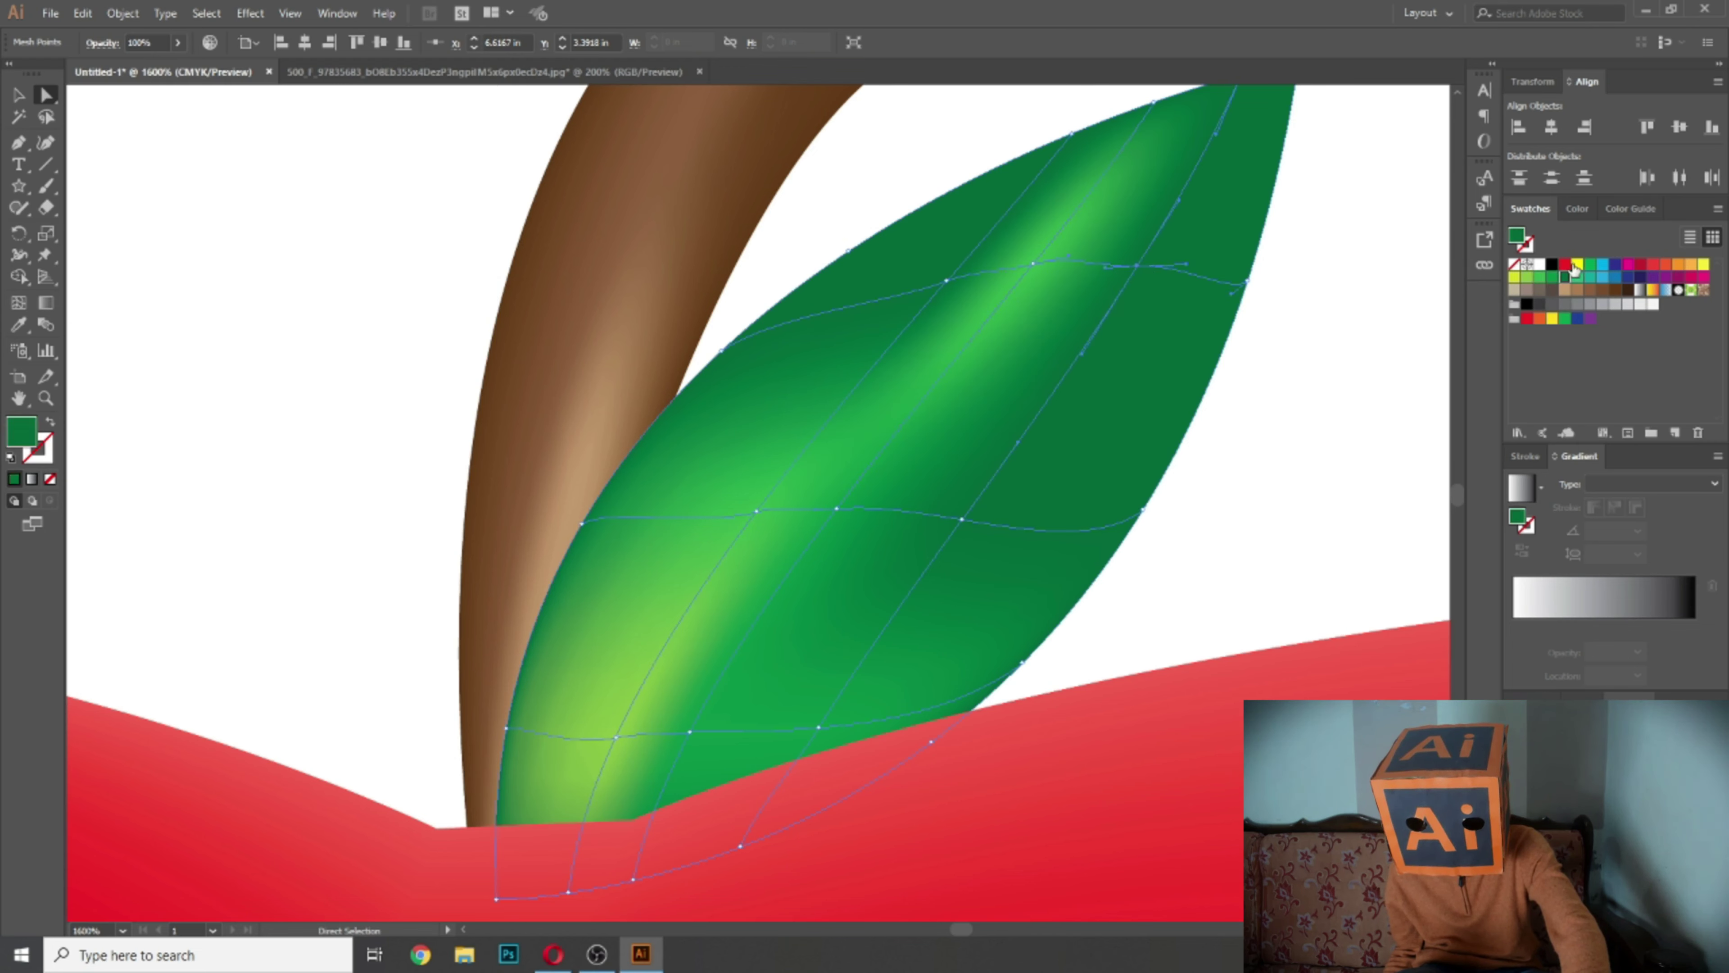
pyautogui.click(1551, 278)
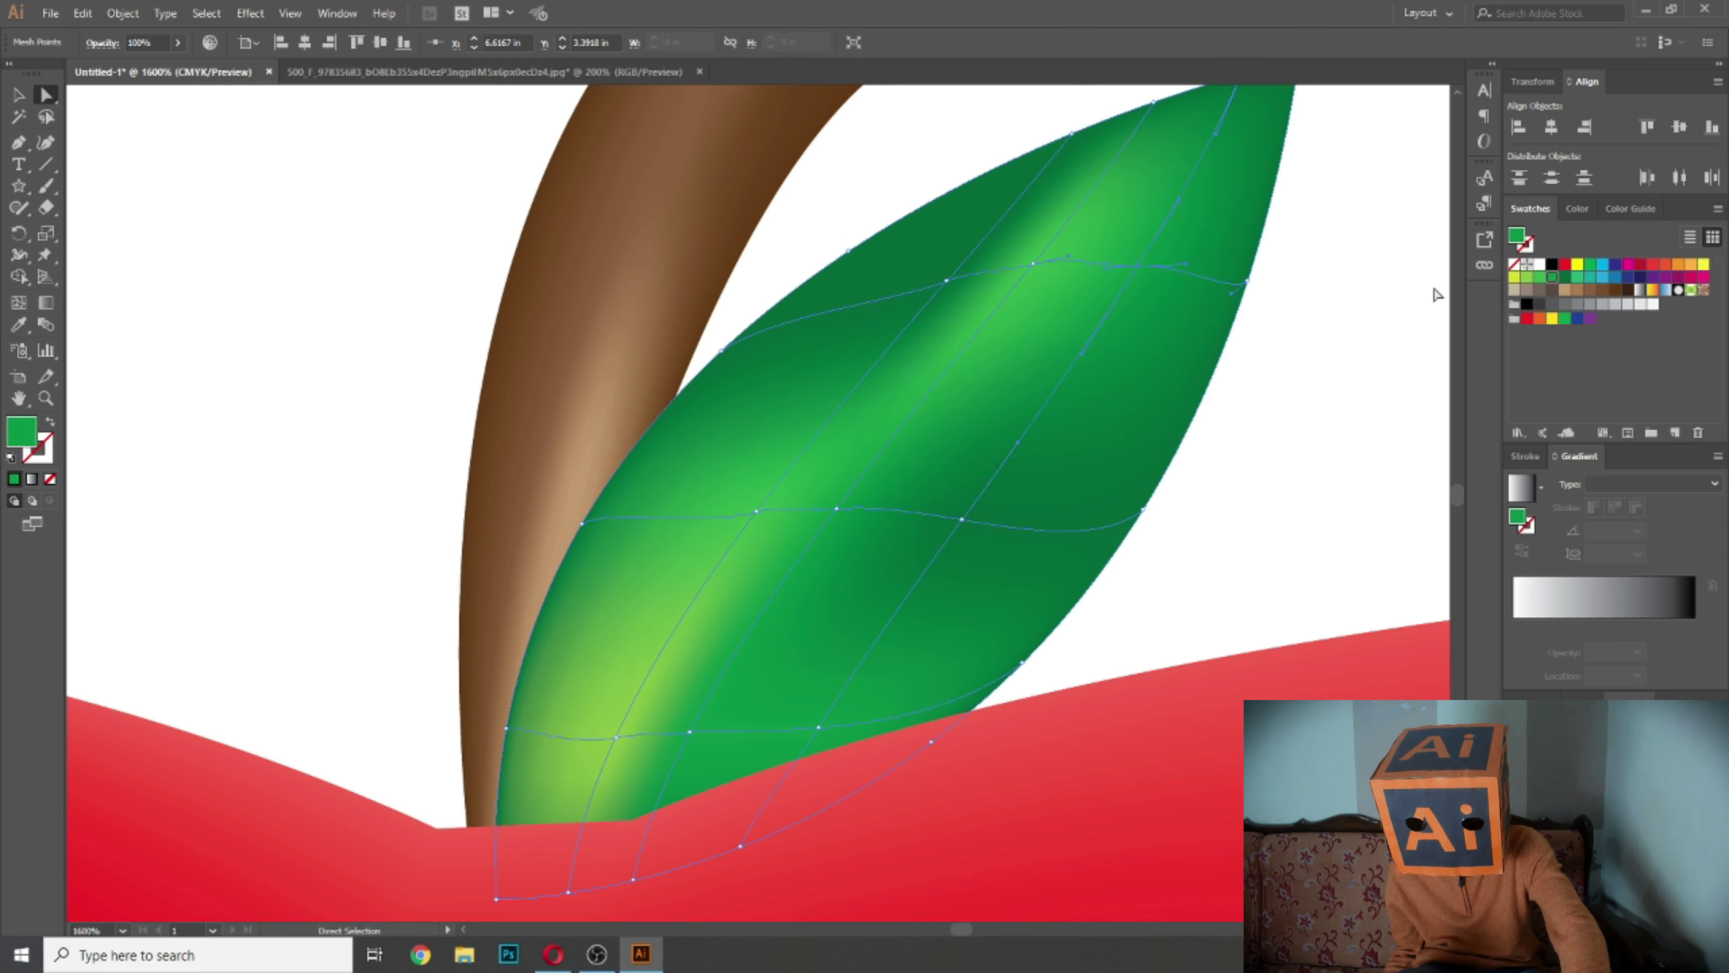
pyautogui.click(963, 521)
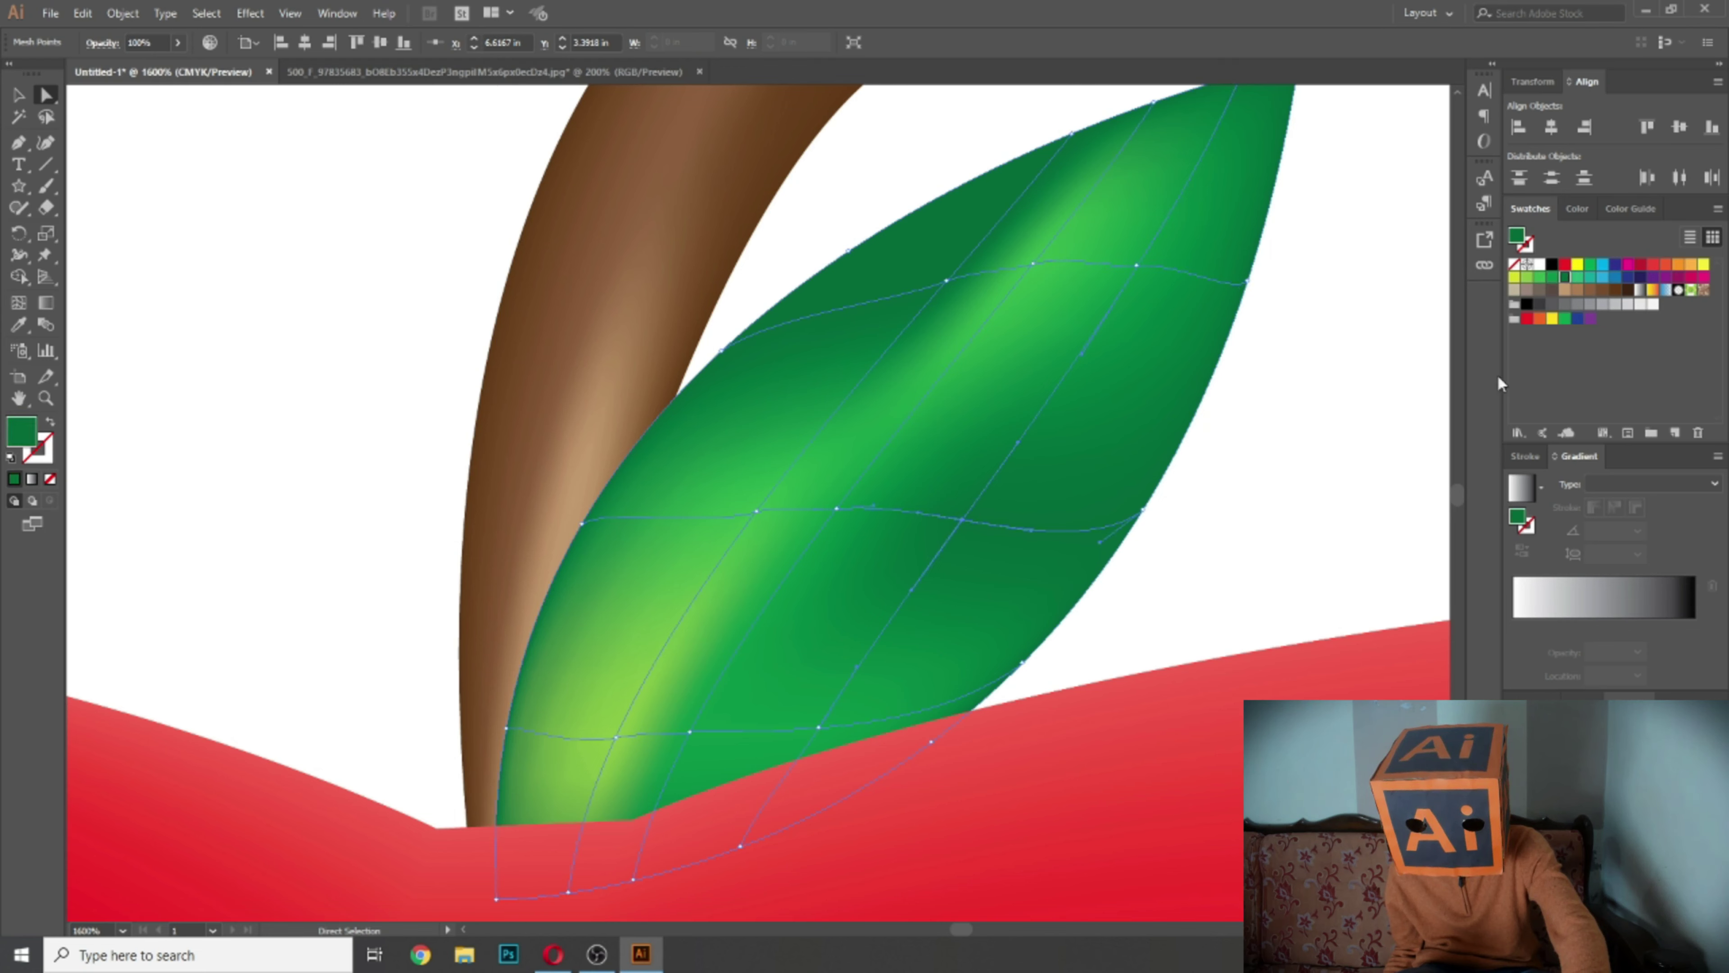
pyautogui.click(1574, 278)
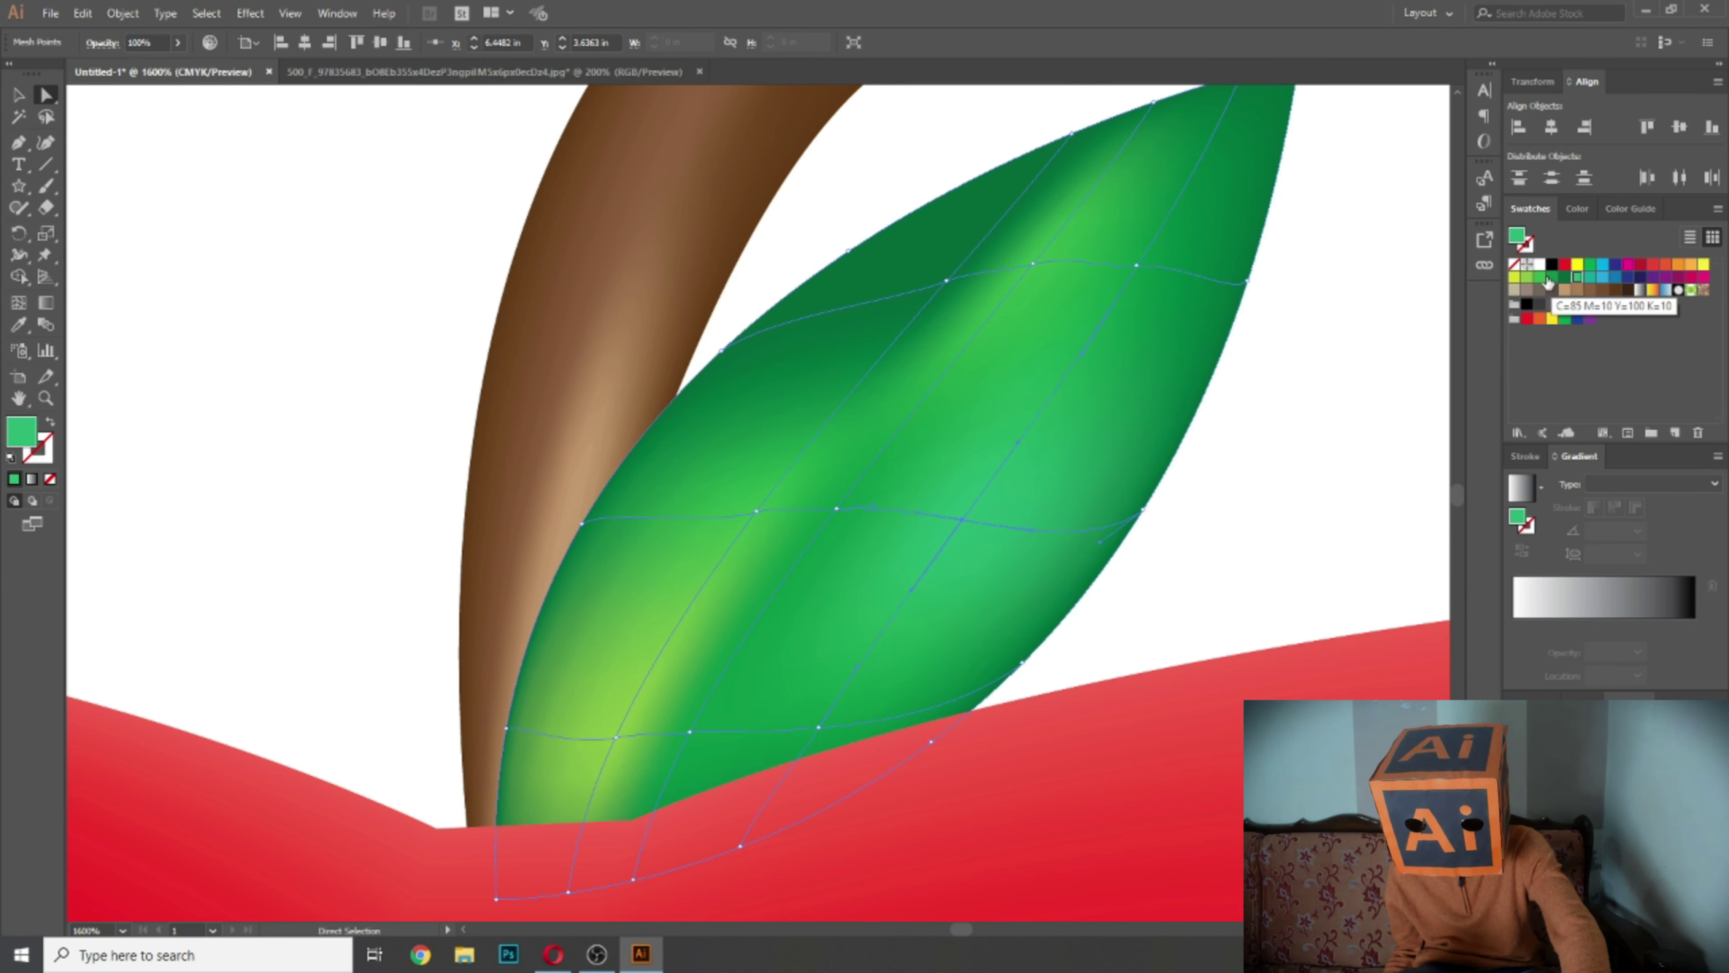
pyautogui.click(1553, 278)
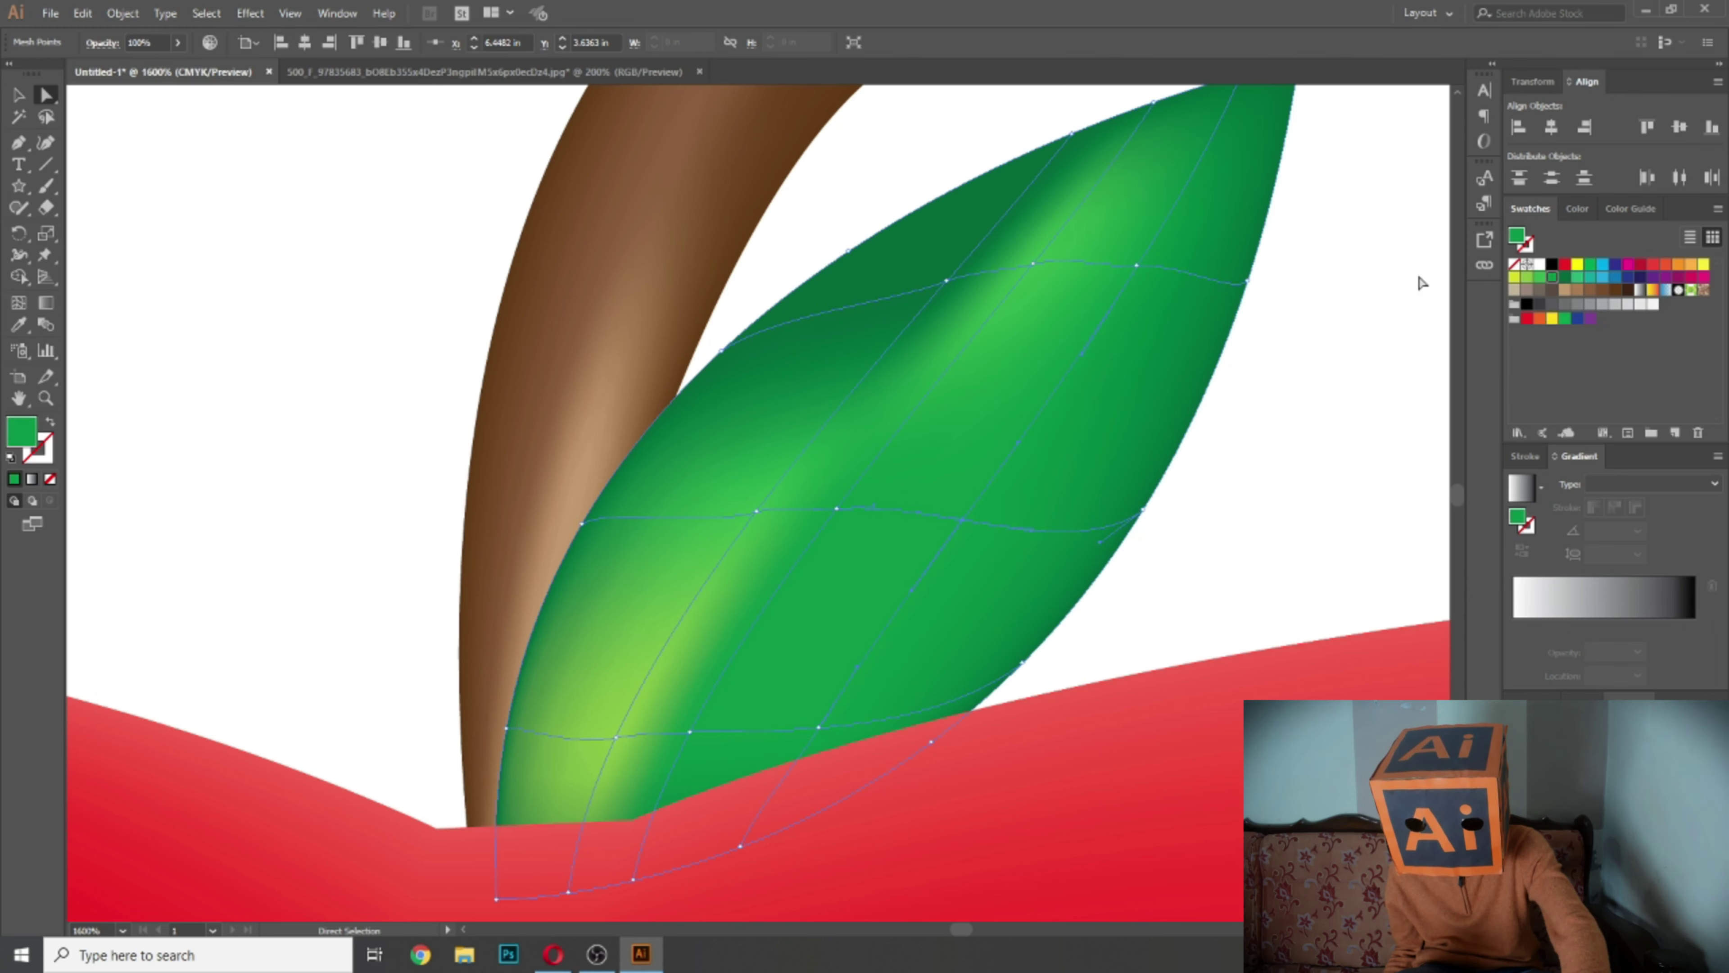
# Step: Color the leaf's tip-row mesh point nearest the stem medium green and the base row's central point light green, and deselect the leaf
pyautogui.click(946, 281)
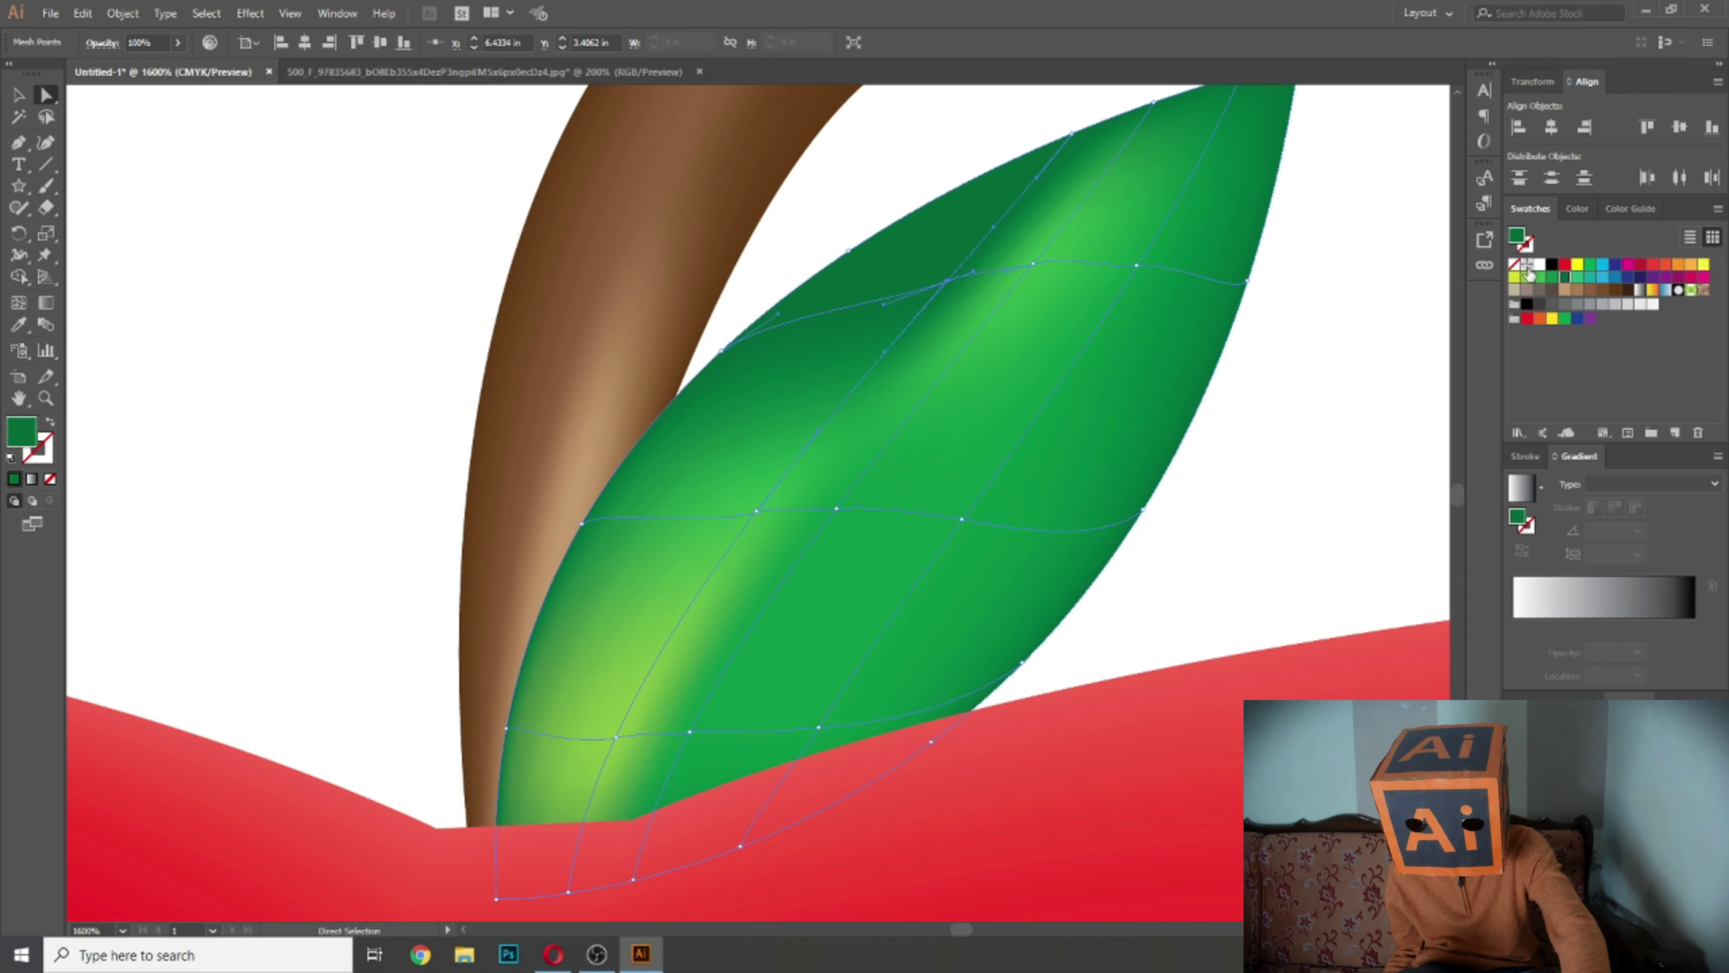
pyautogui.click(1551, 279)
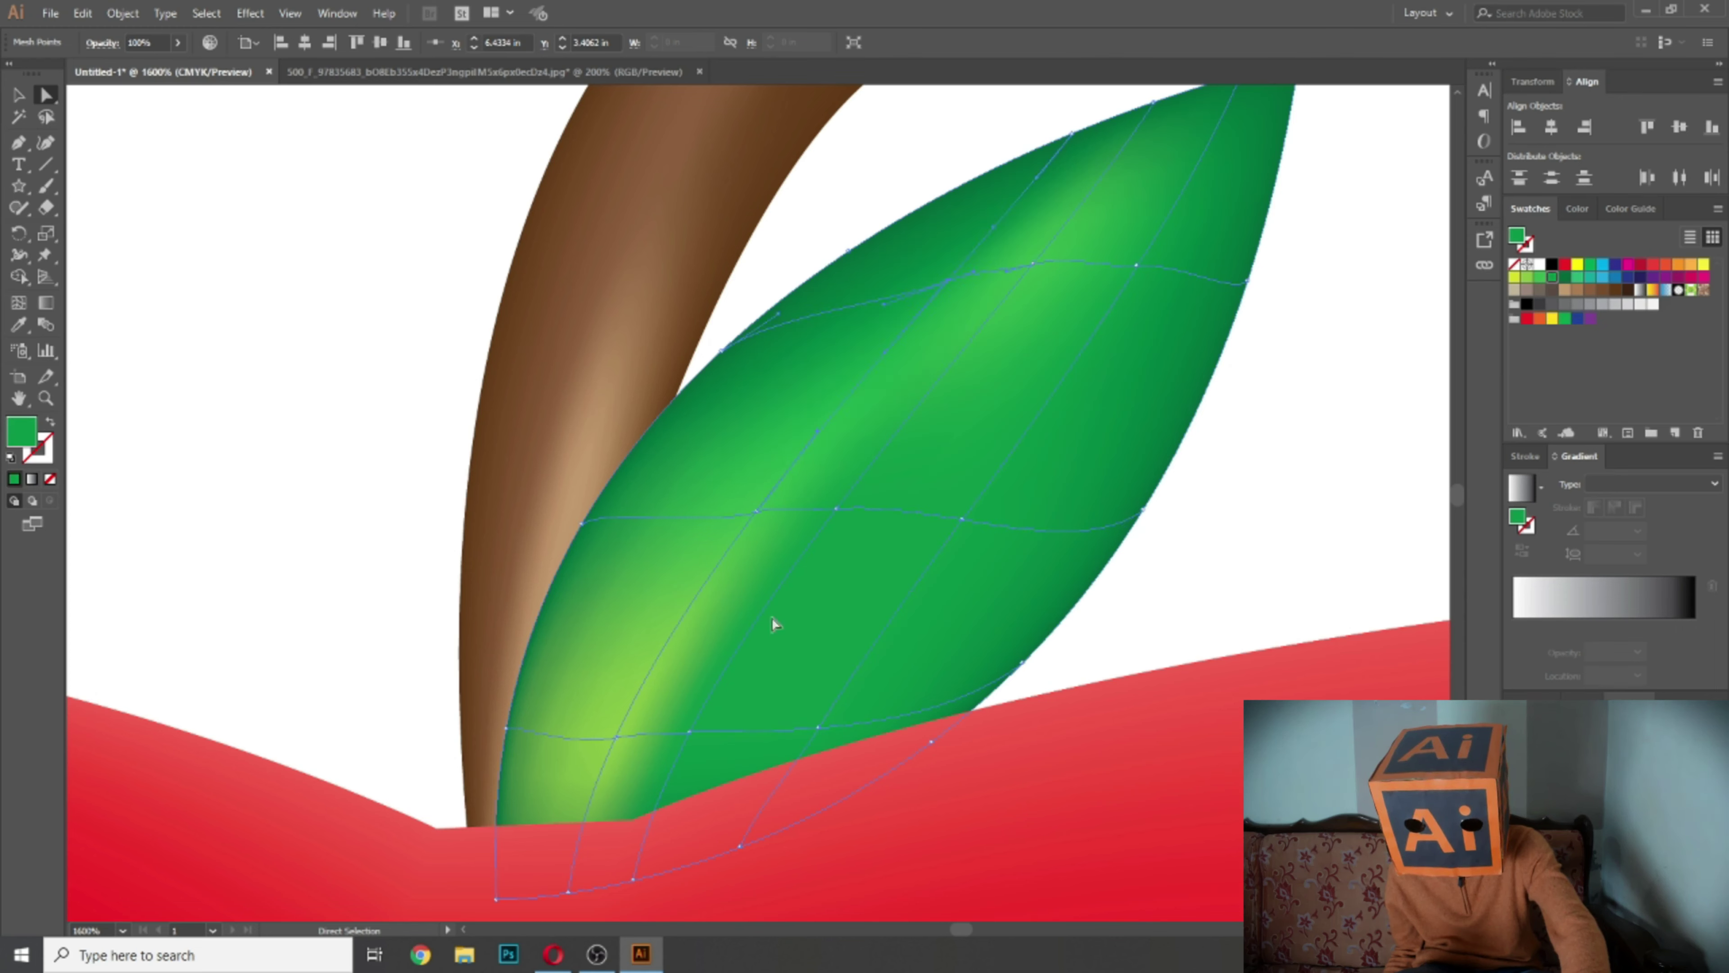
pyautogui.click(689, 732)
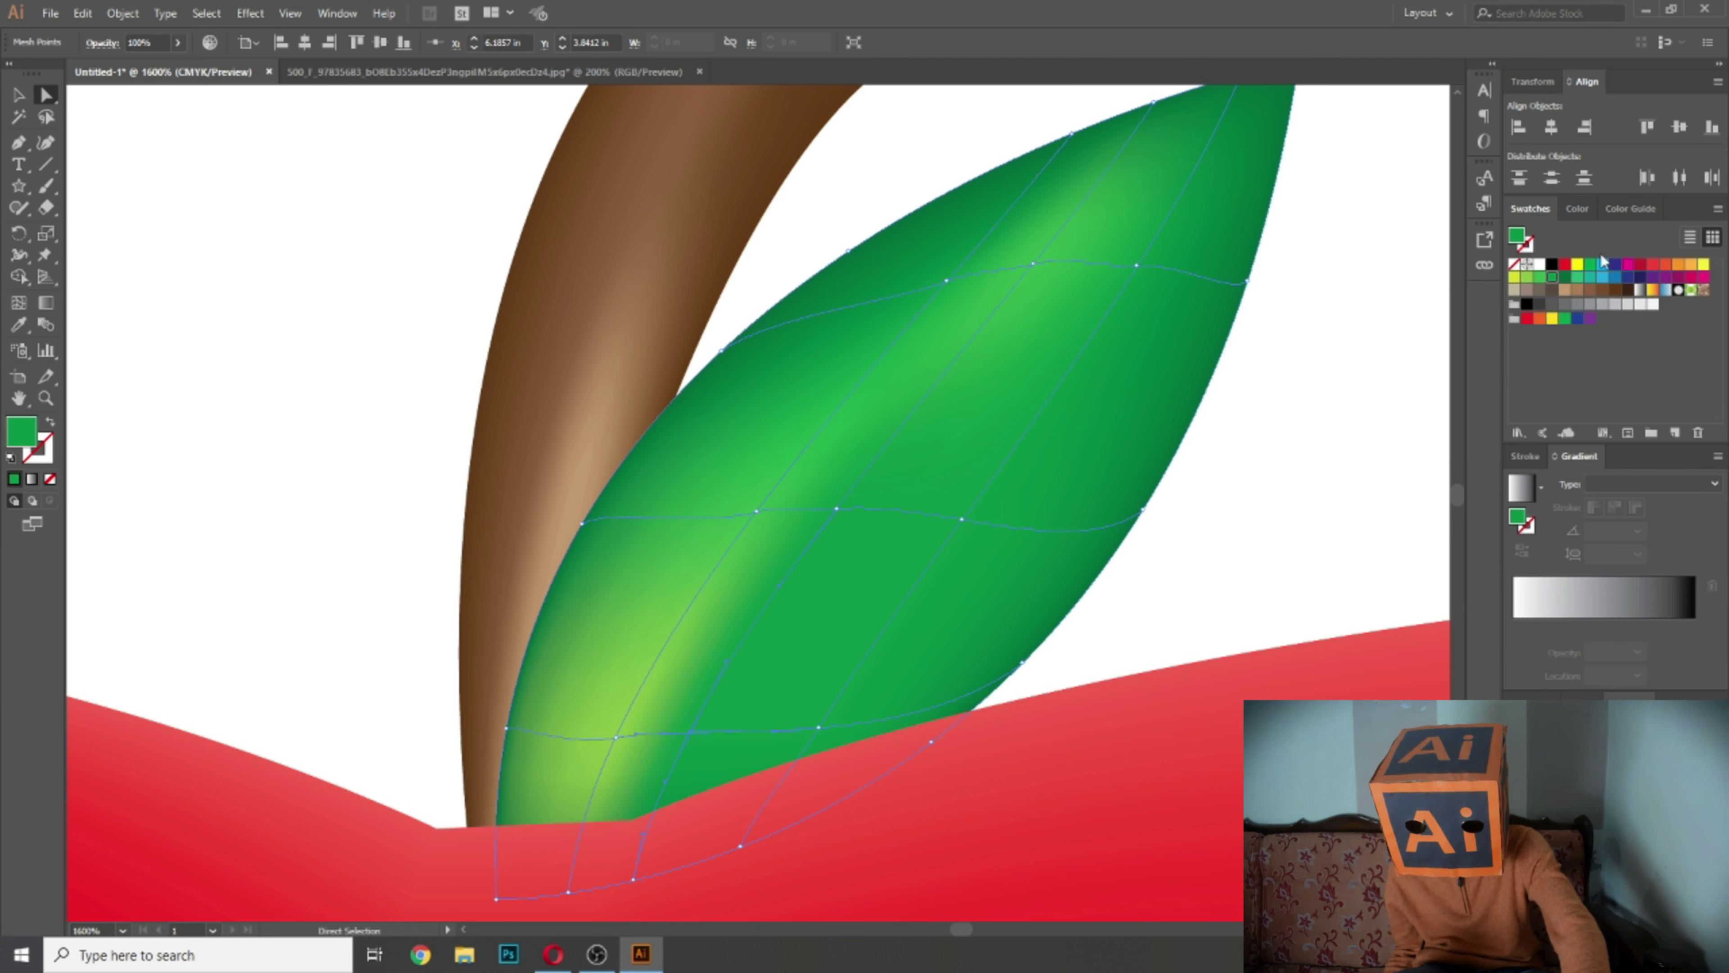
pyautogui.click(1537, 284)
pyautogui.click(1335, 403)
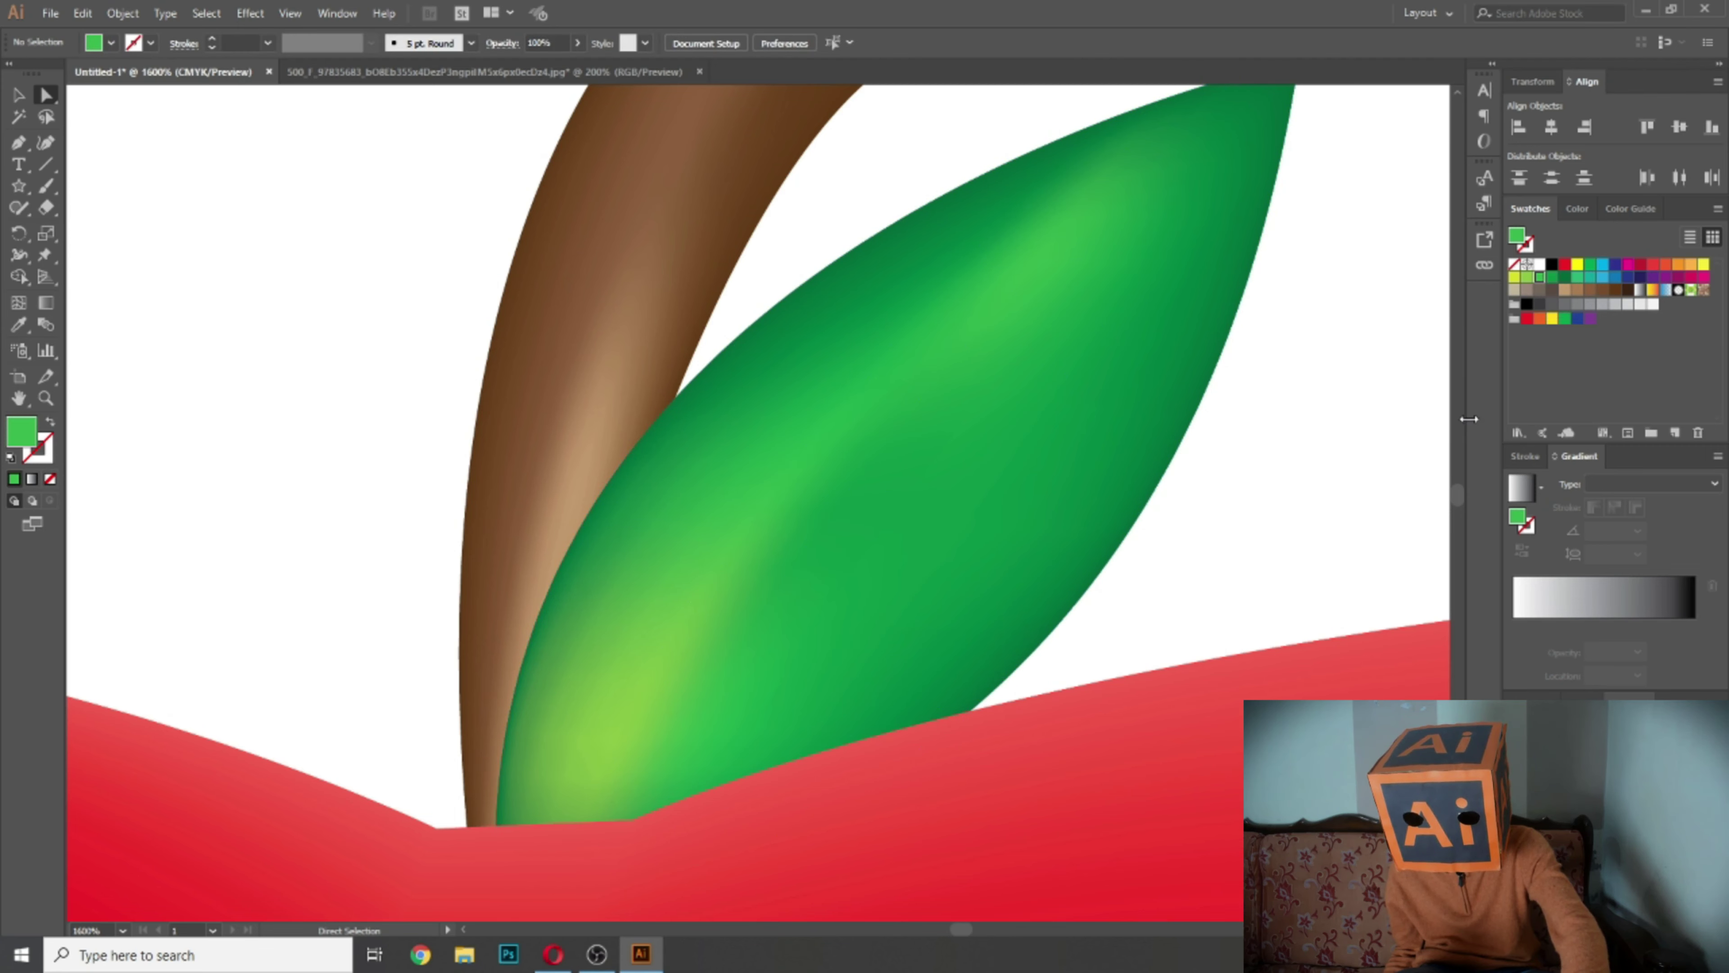
# Step: Select the stem and leaf together and enlarge them slightly on top of the apple
pyautogui.hotkey('ctrl', '0')
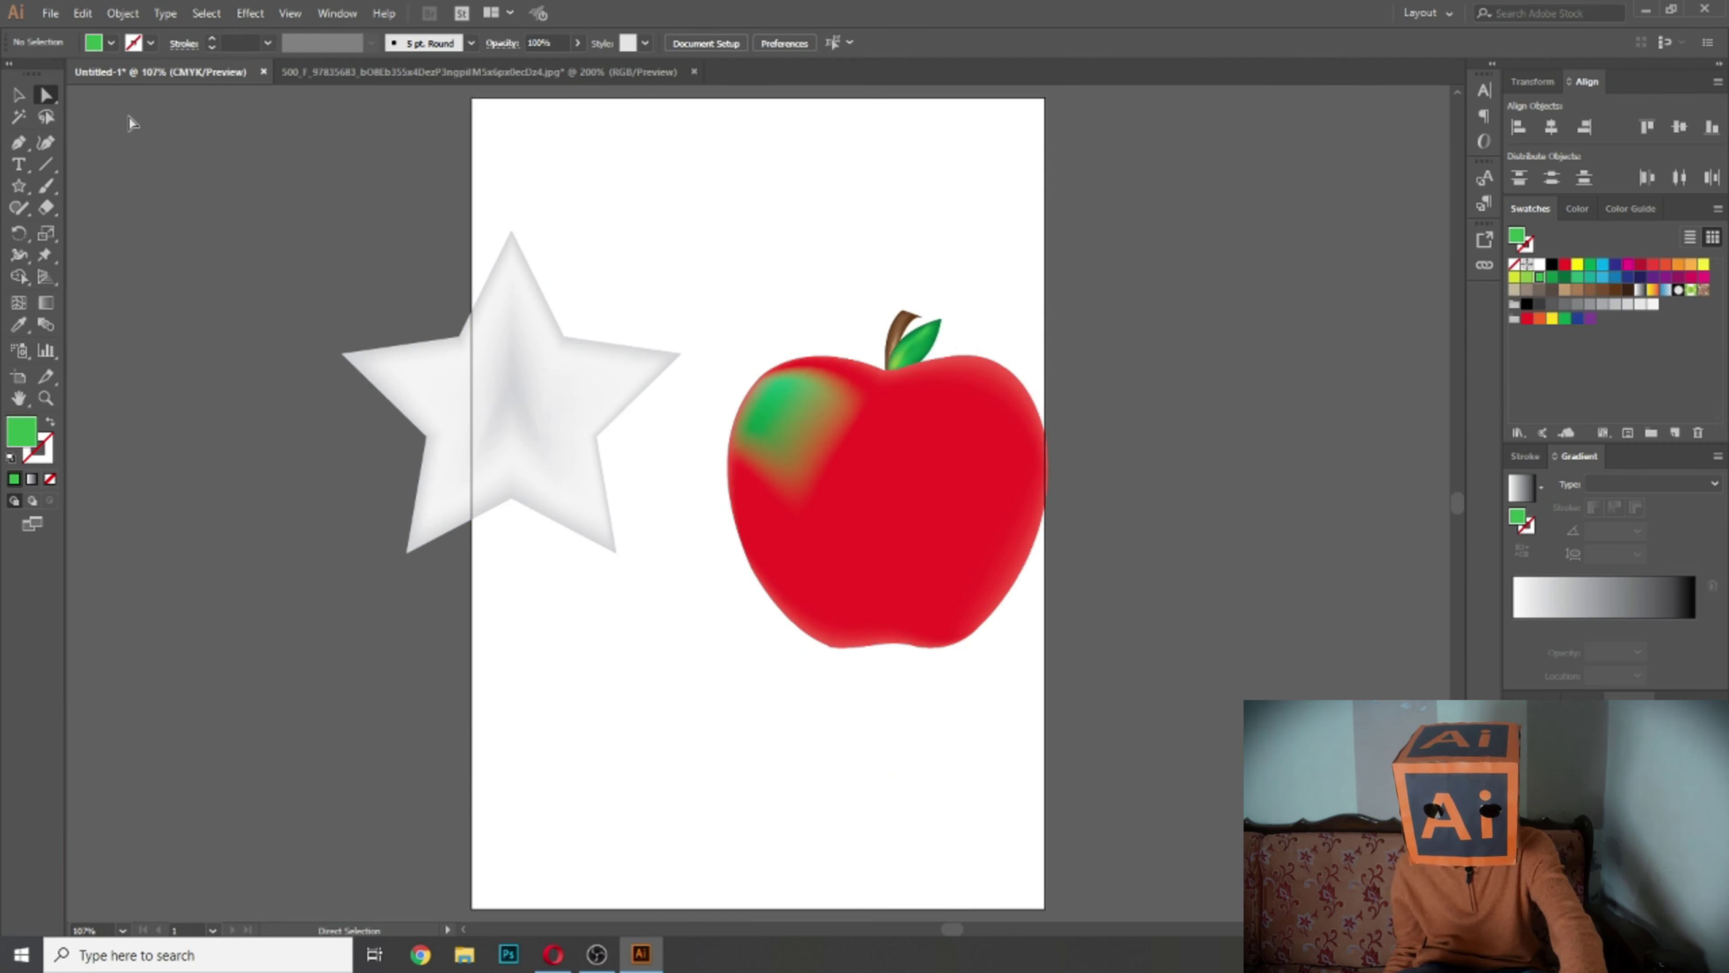
pyautogui.hotkey('ctrl', '+')
pyautogui.hotkey('ctrl', '+')
pyautogui.hotkey('ctrl', '+')
pyautogui.hotkey('ctrl', '+')
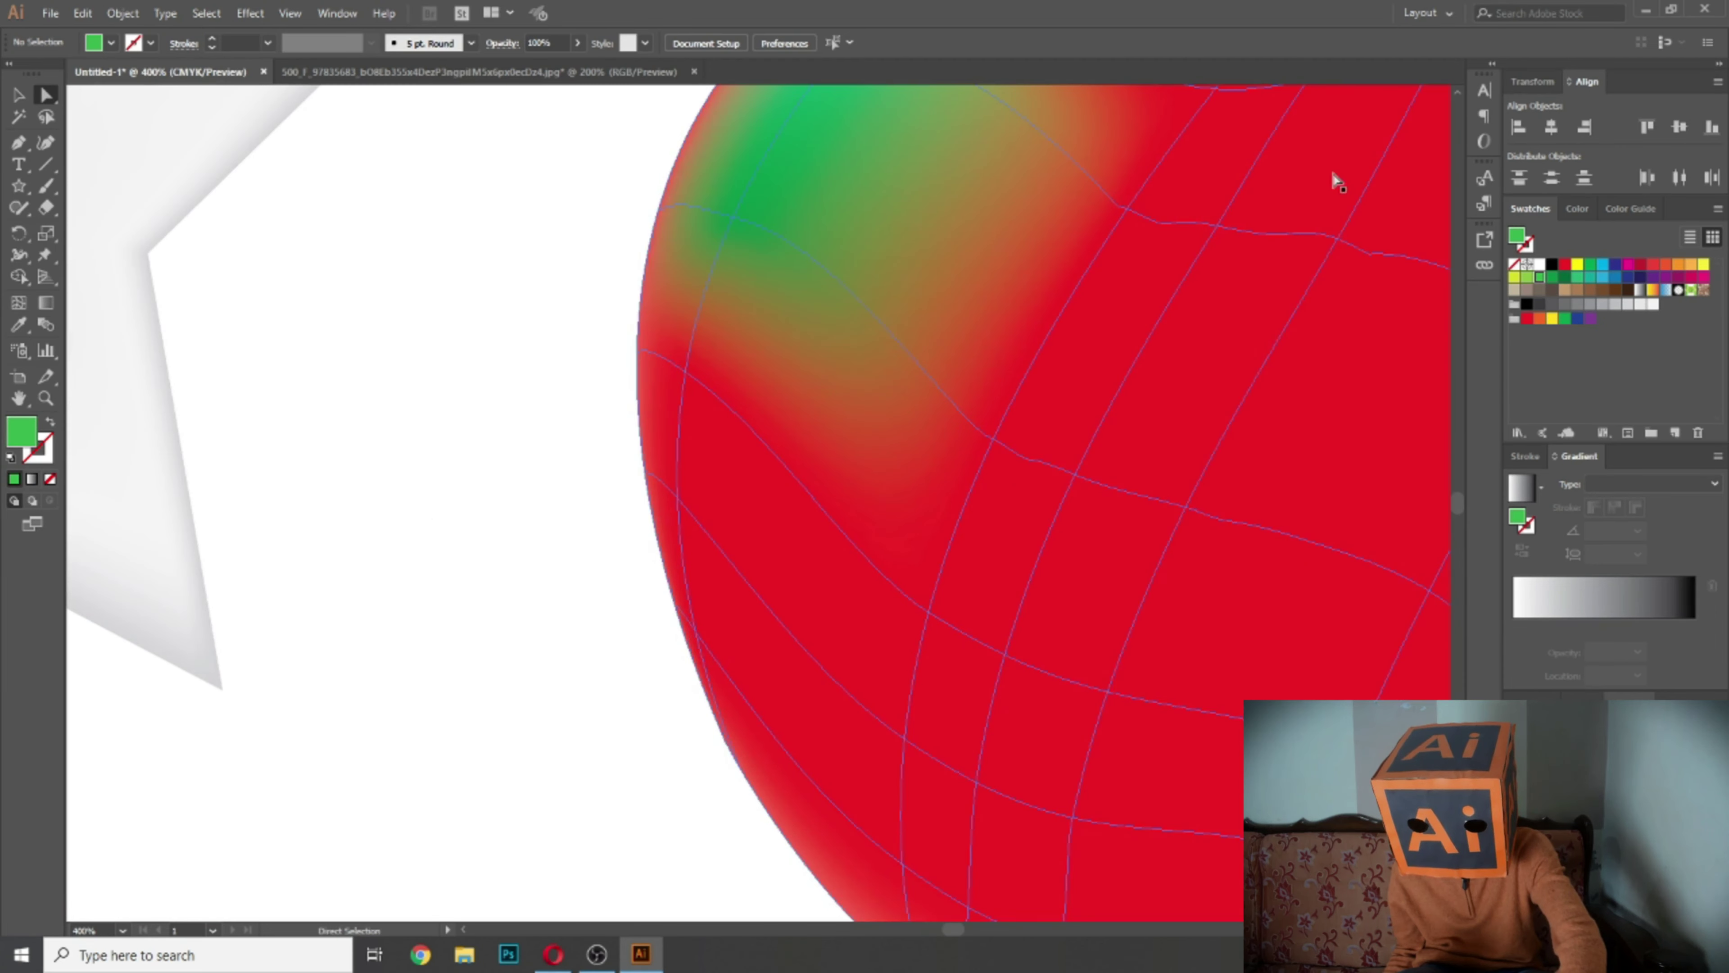
pyautogui.moveTo(1334, 183); pyautogui.dragTo(710, 532)
pyautogui.click(804, 272)
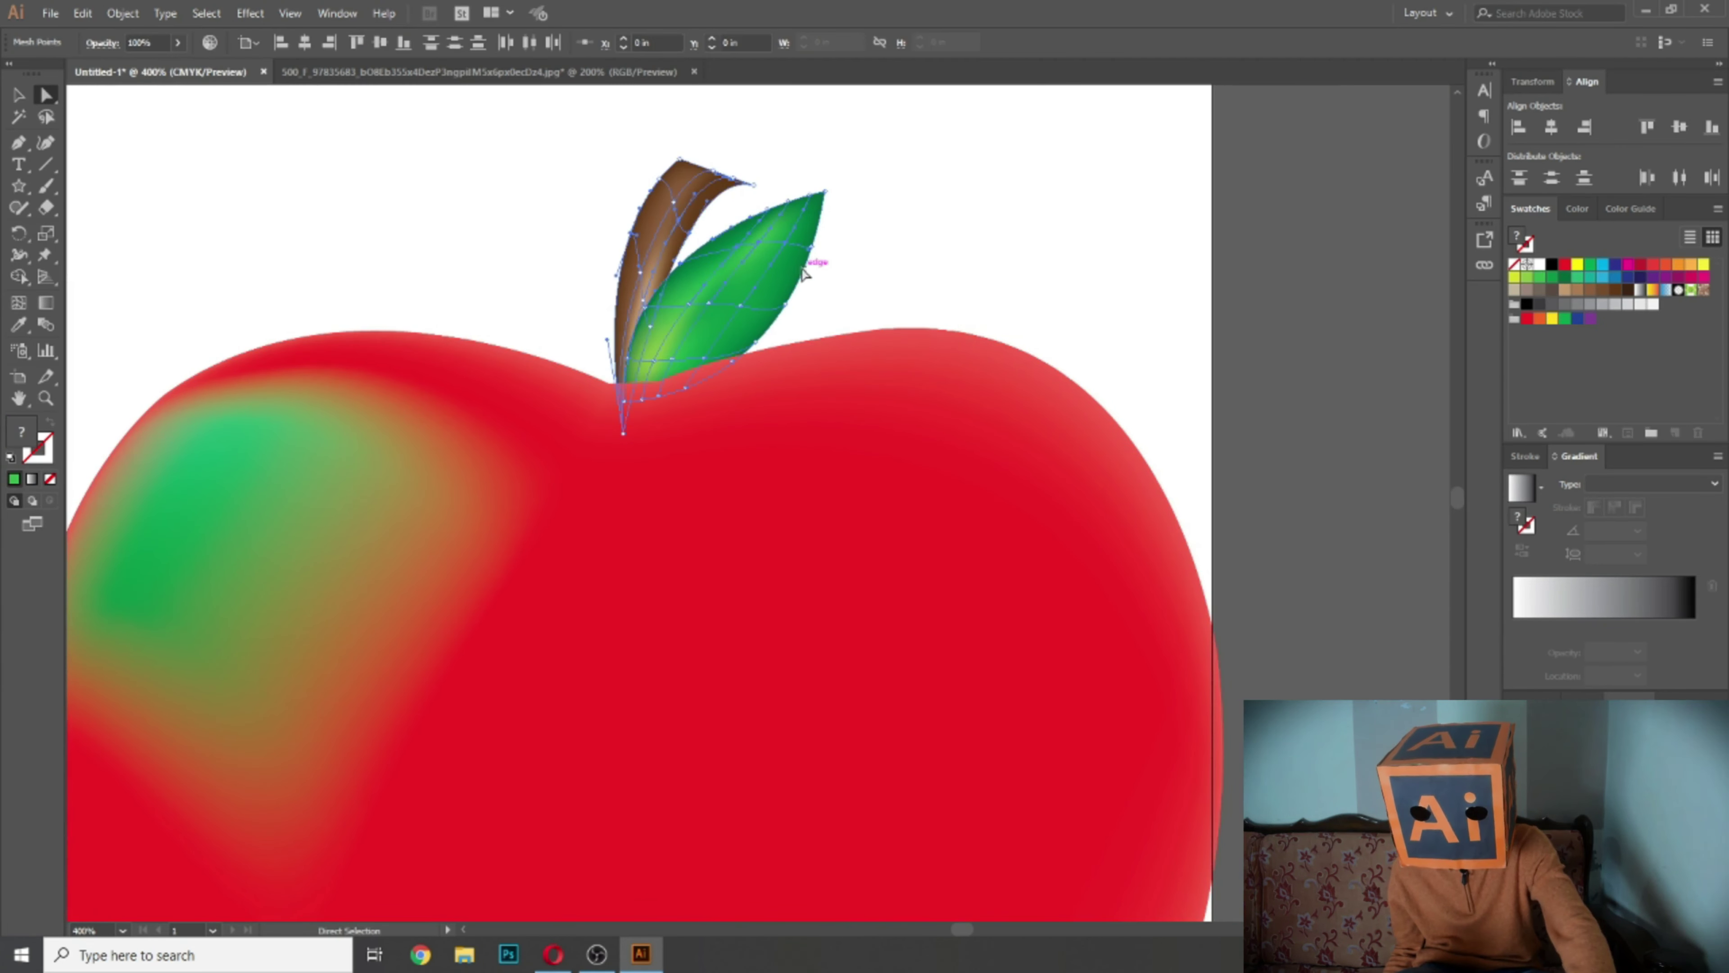
pyautogui.hotkey('ctrl', '-')
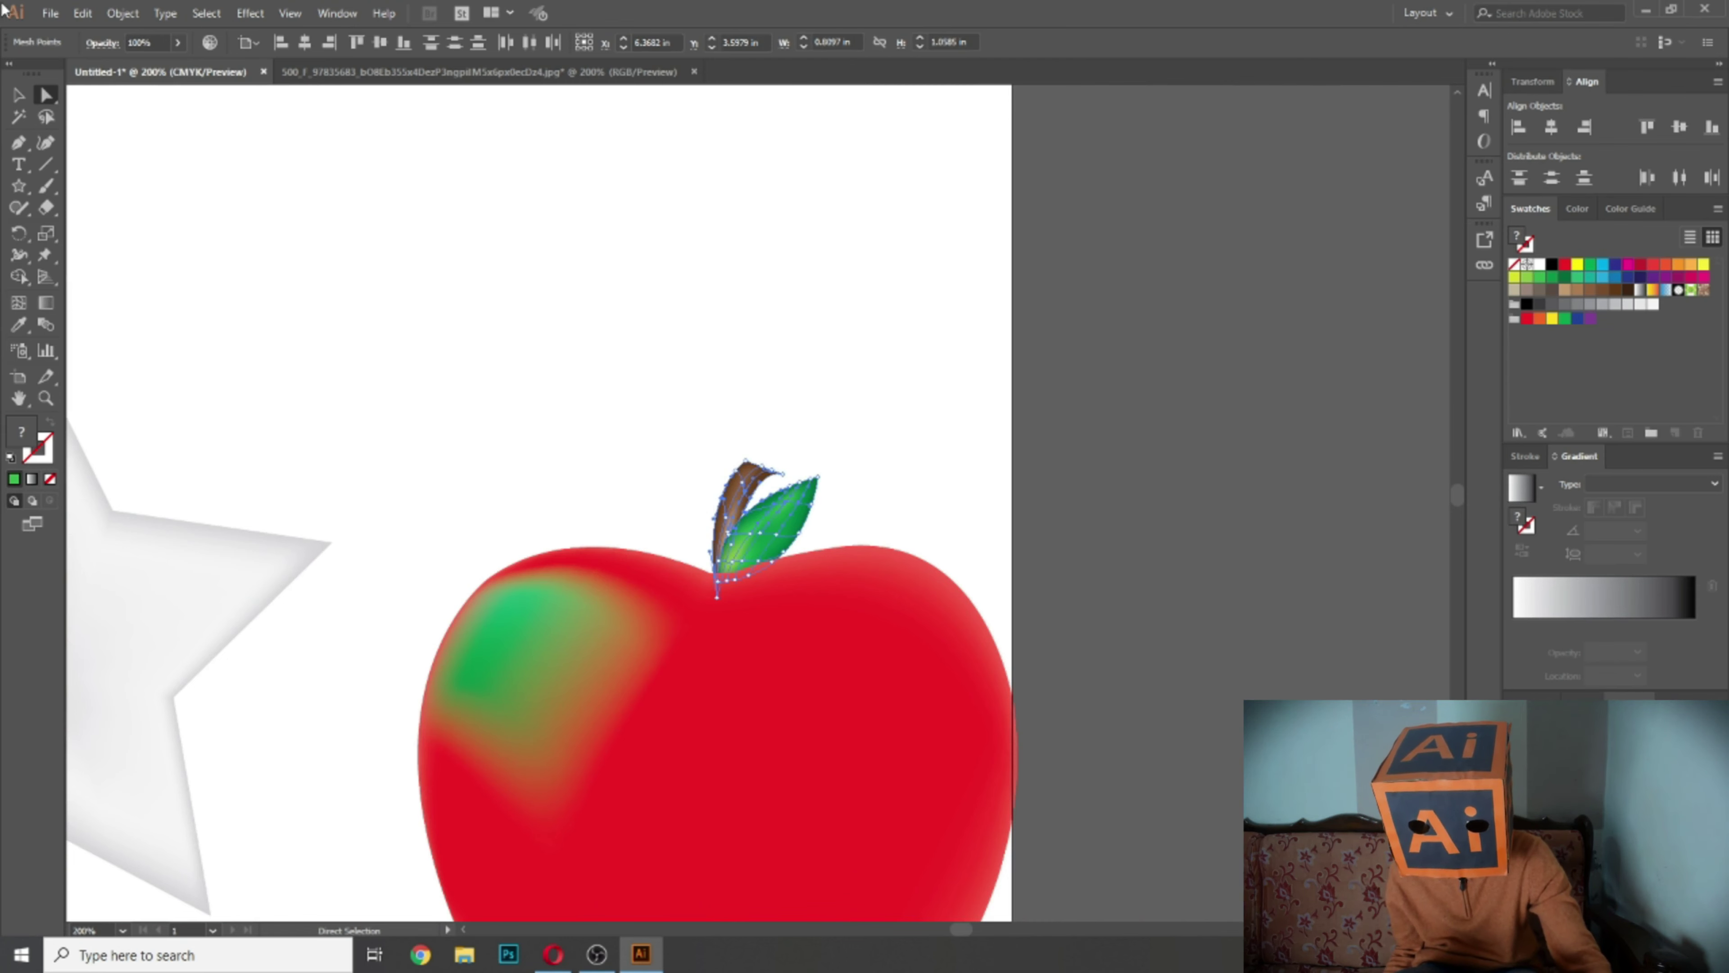
pyautogui.click(21, 96)
pyautogui.moveTo(820, 461)
pyautogui.mouseDown()
pyautogui.moveTo(887, 390)
pyautogui.moveTo(805, 455)
pyautogui.mouseUp()
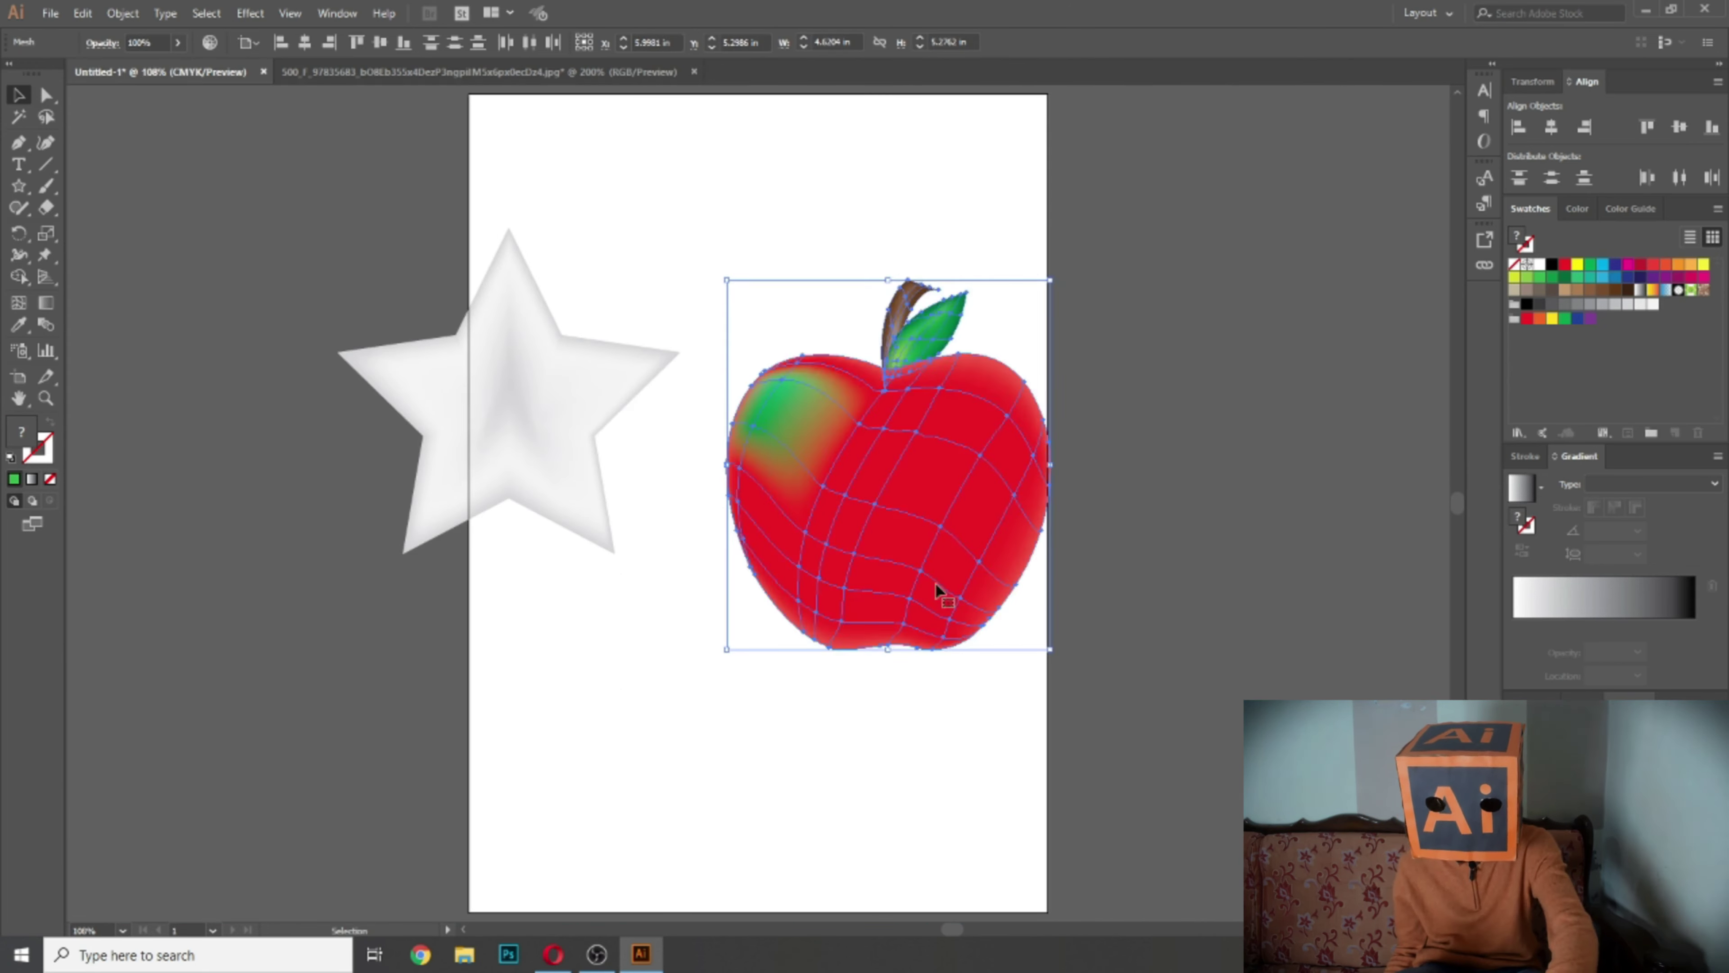
# Step: Move the whole apple to the upper right of the artboard and the gray star to its lower left, and clear the selection
pyautogui.moveTo(936, 538); pyautogui.dragTo(935, 379)
pyautogui.moveTo(493, 443); pyautogui.dragTo(636, 748)
pyautogui.click(1021, 681)
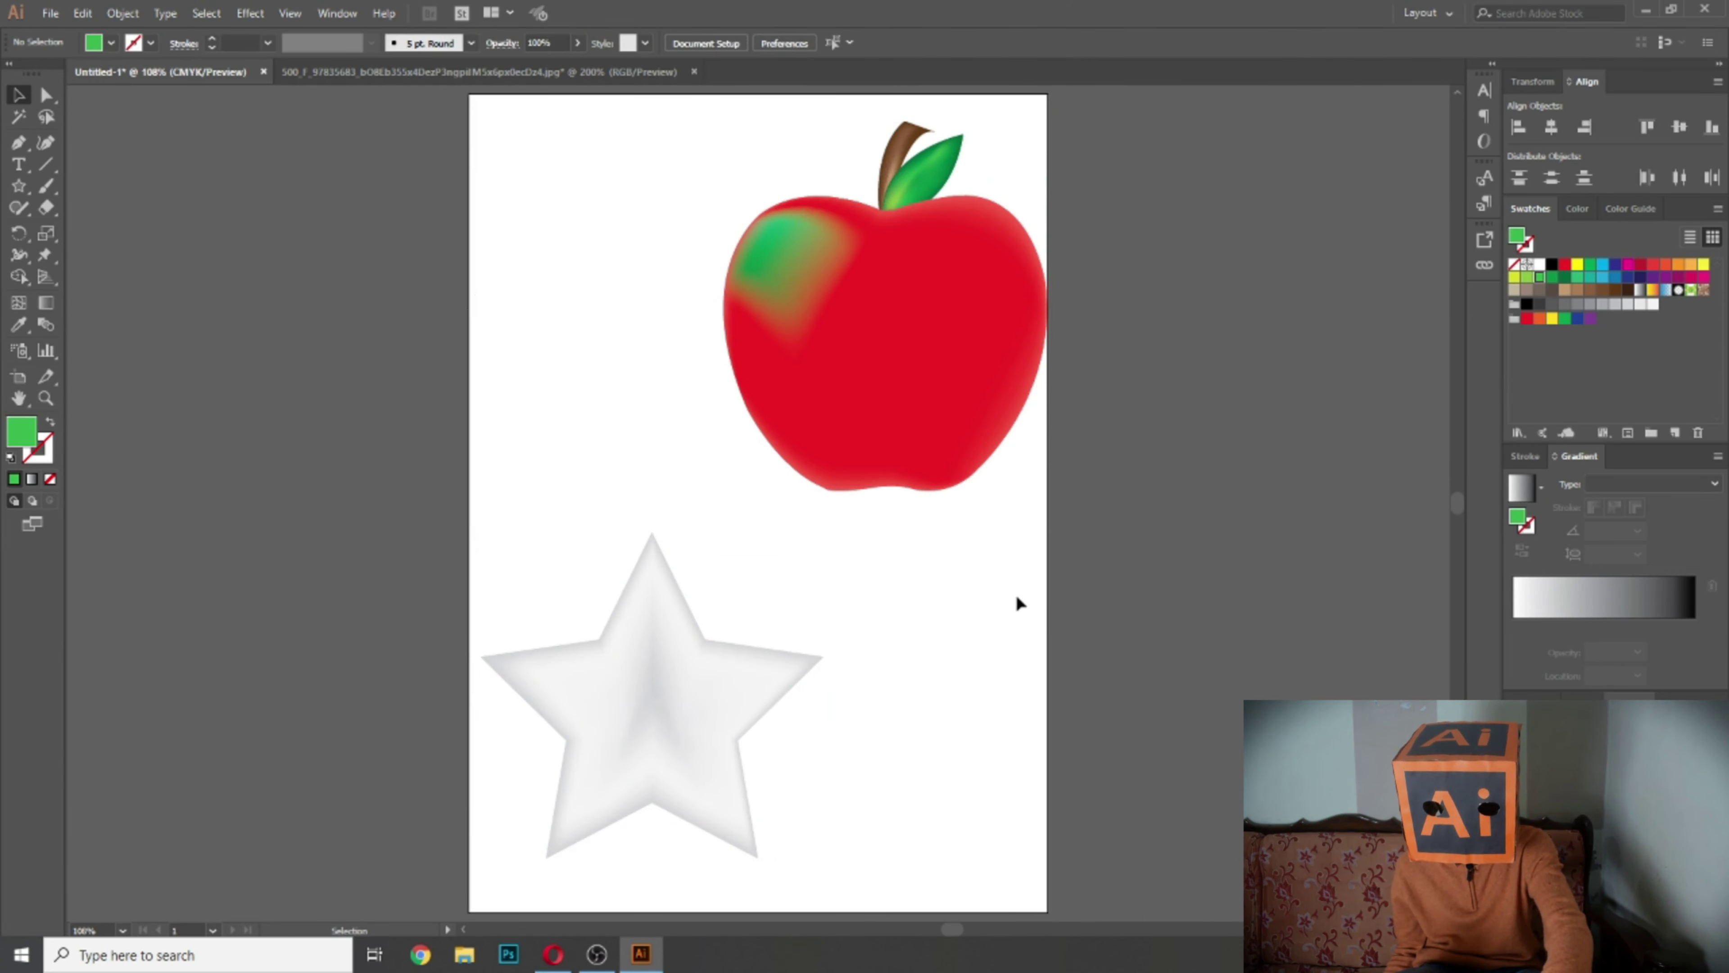